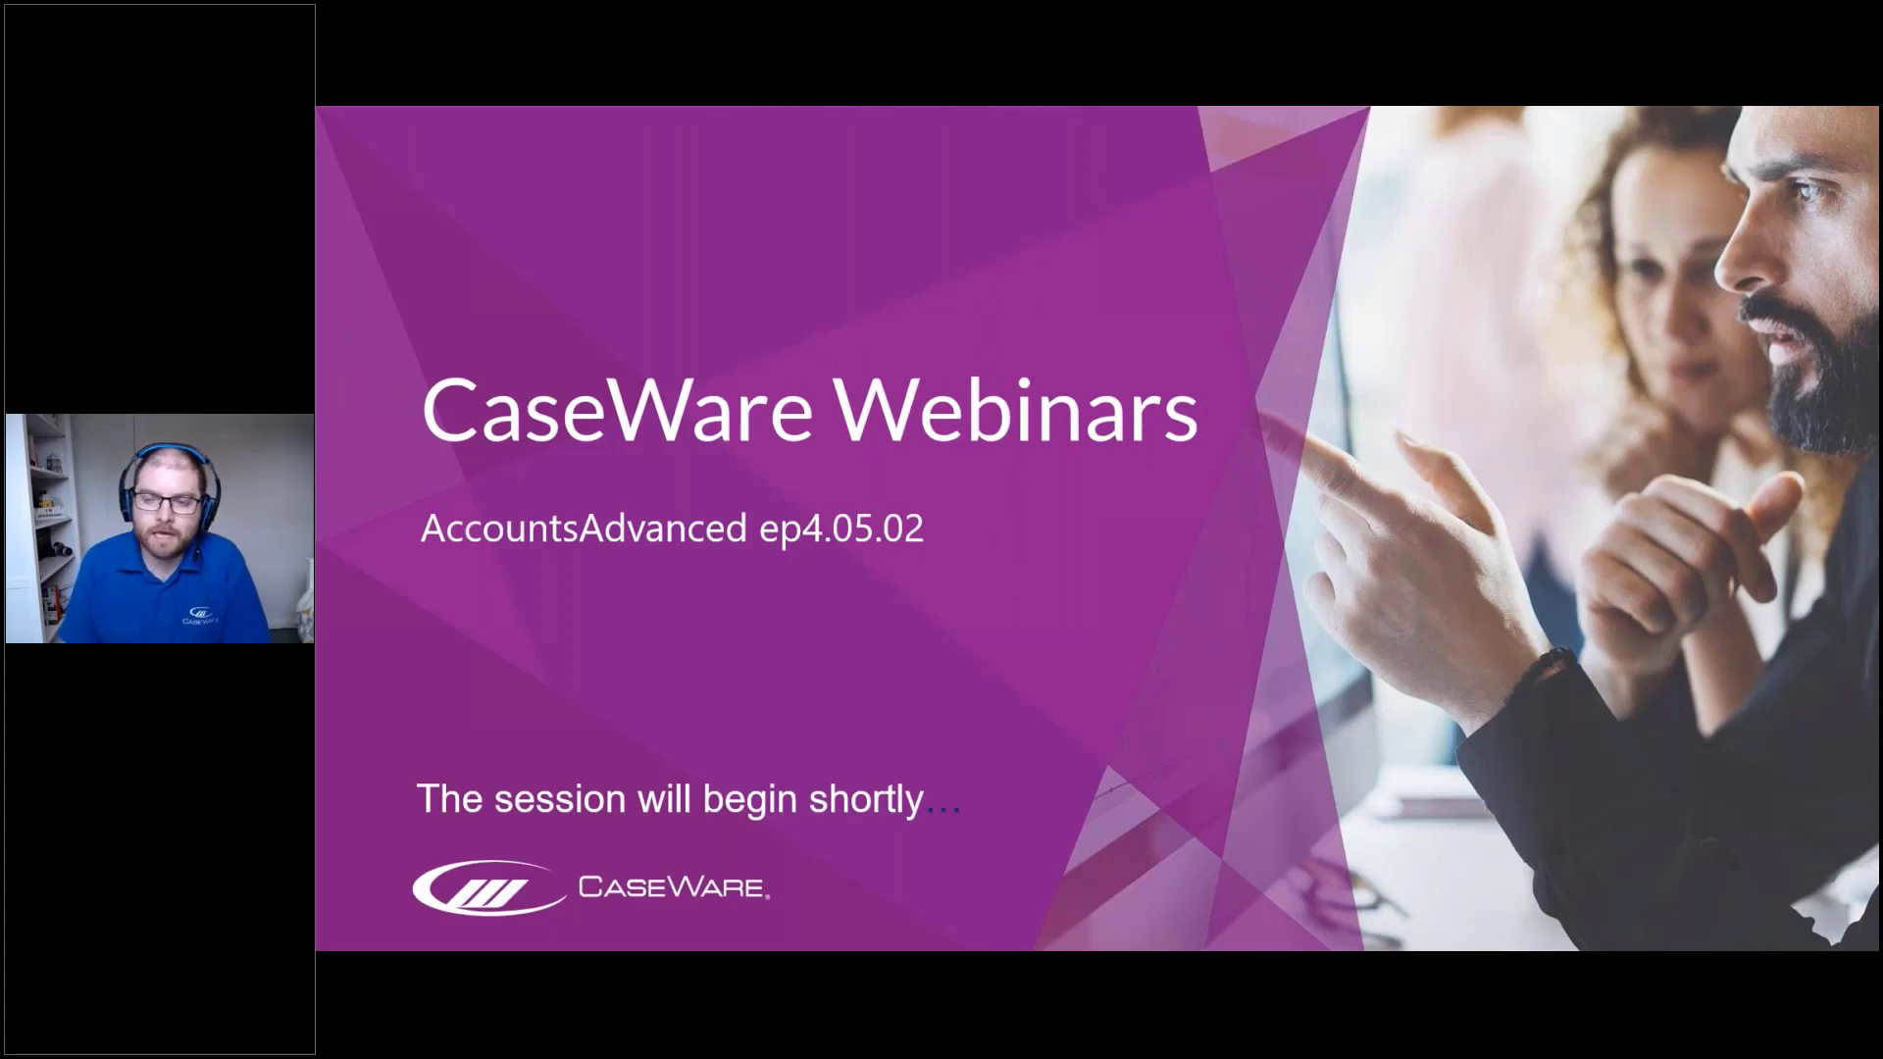
Advance the webinar slides from the title slide to the presenters slide
{"action": "key", "text": "Right"}
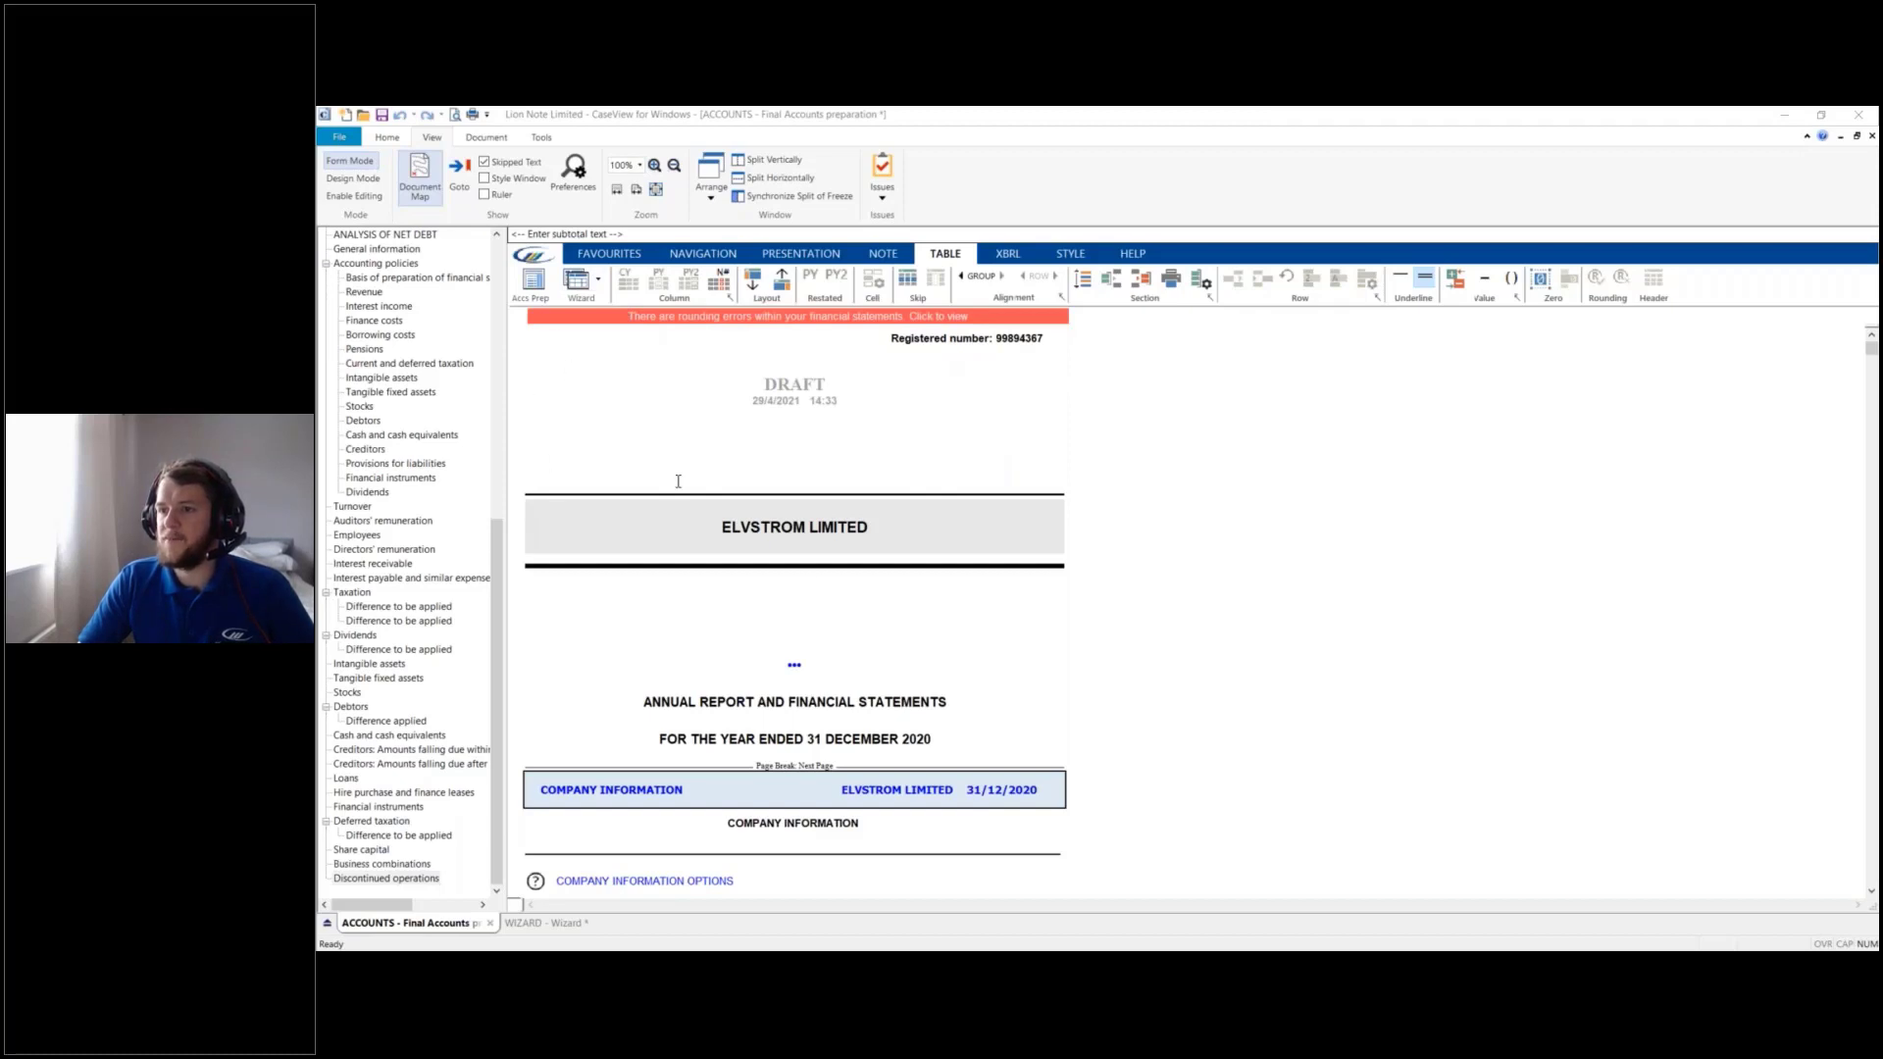
Go to item 7, Audit report, in the Accs Prep table and jump to the auditors' opinion
{"action": "left_click", "coordinate": [533, 285]}
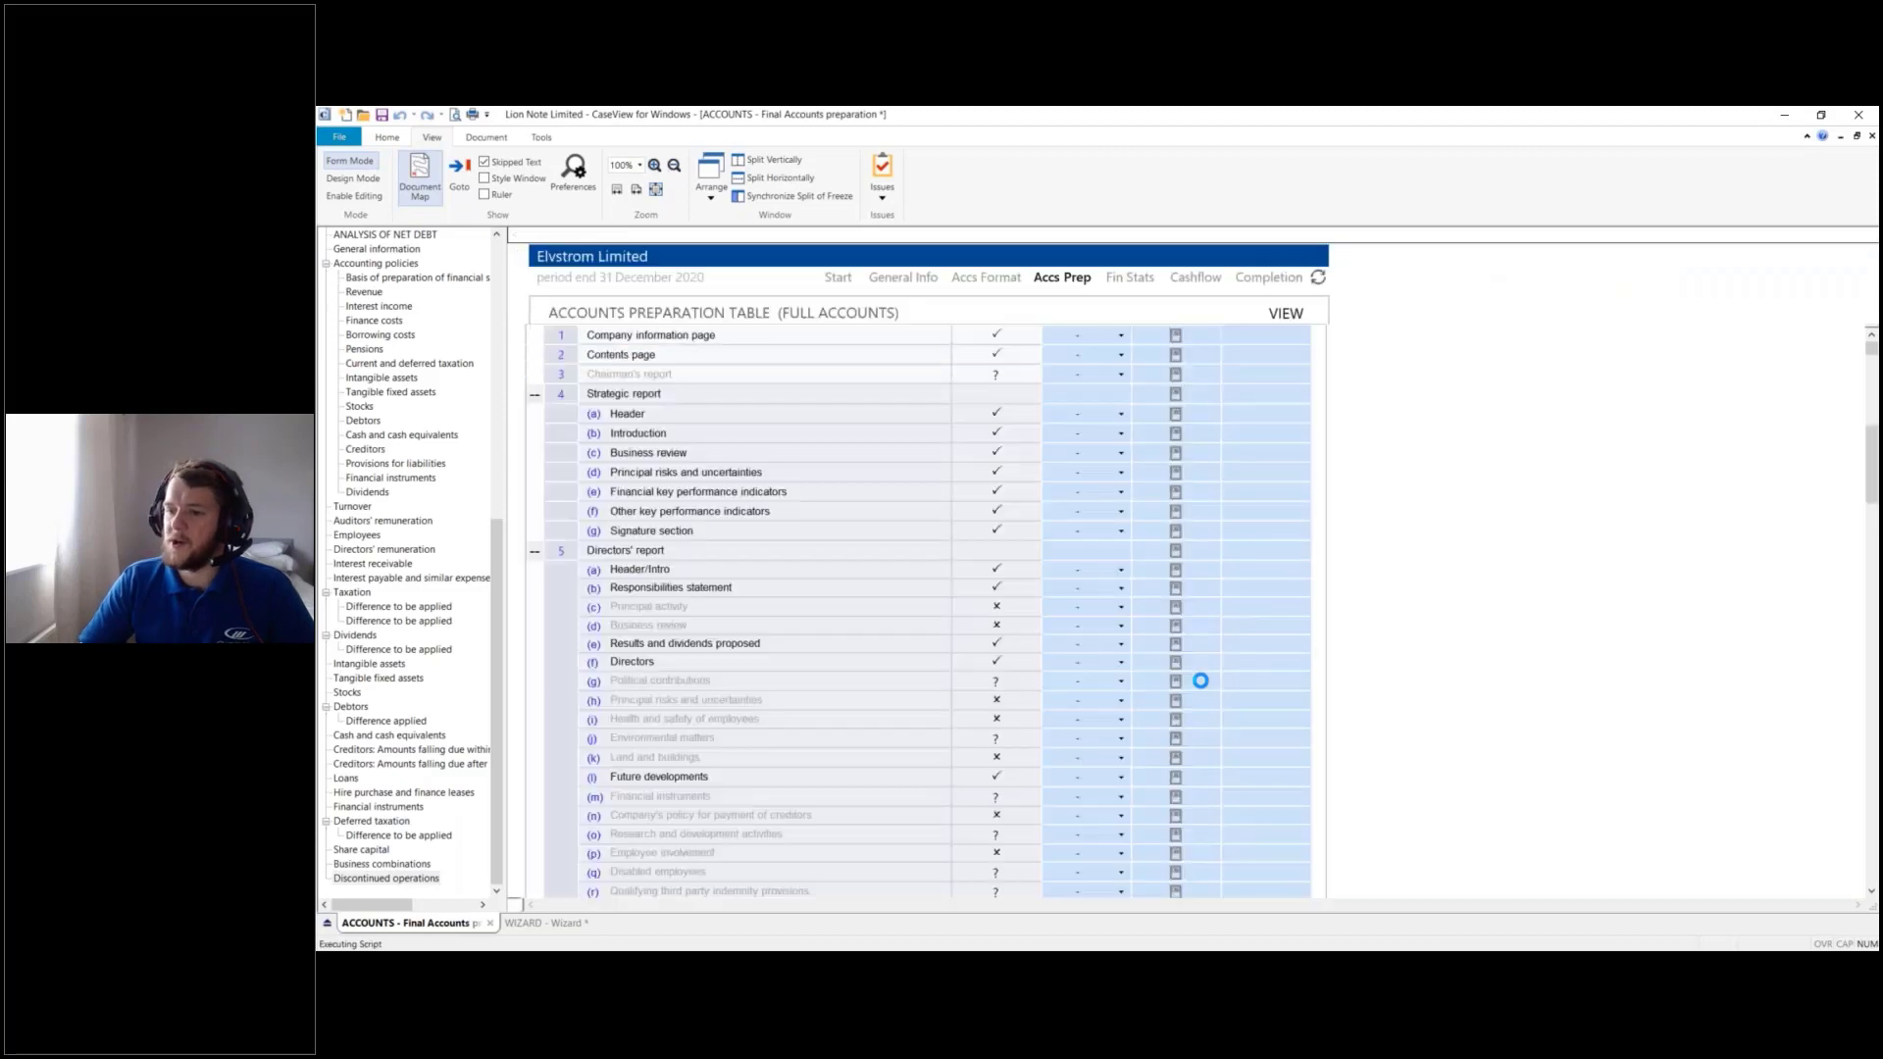
{"action": "scroll", "coordinate": [673, 517], "scroll_direction": "down", "scroll_amount": 1}
{"action": "scroll", "coordinate": [638, 608], "scroll_direction": "down", "scroll_amount": 9}
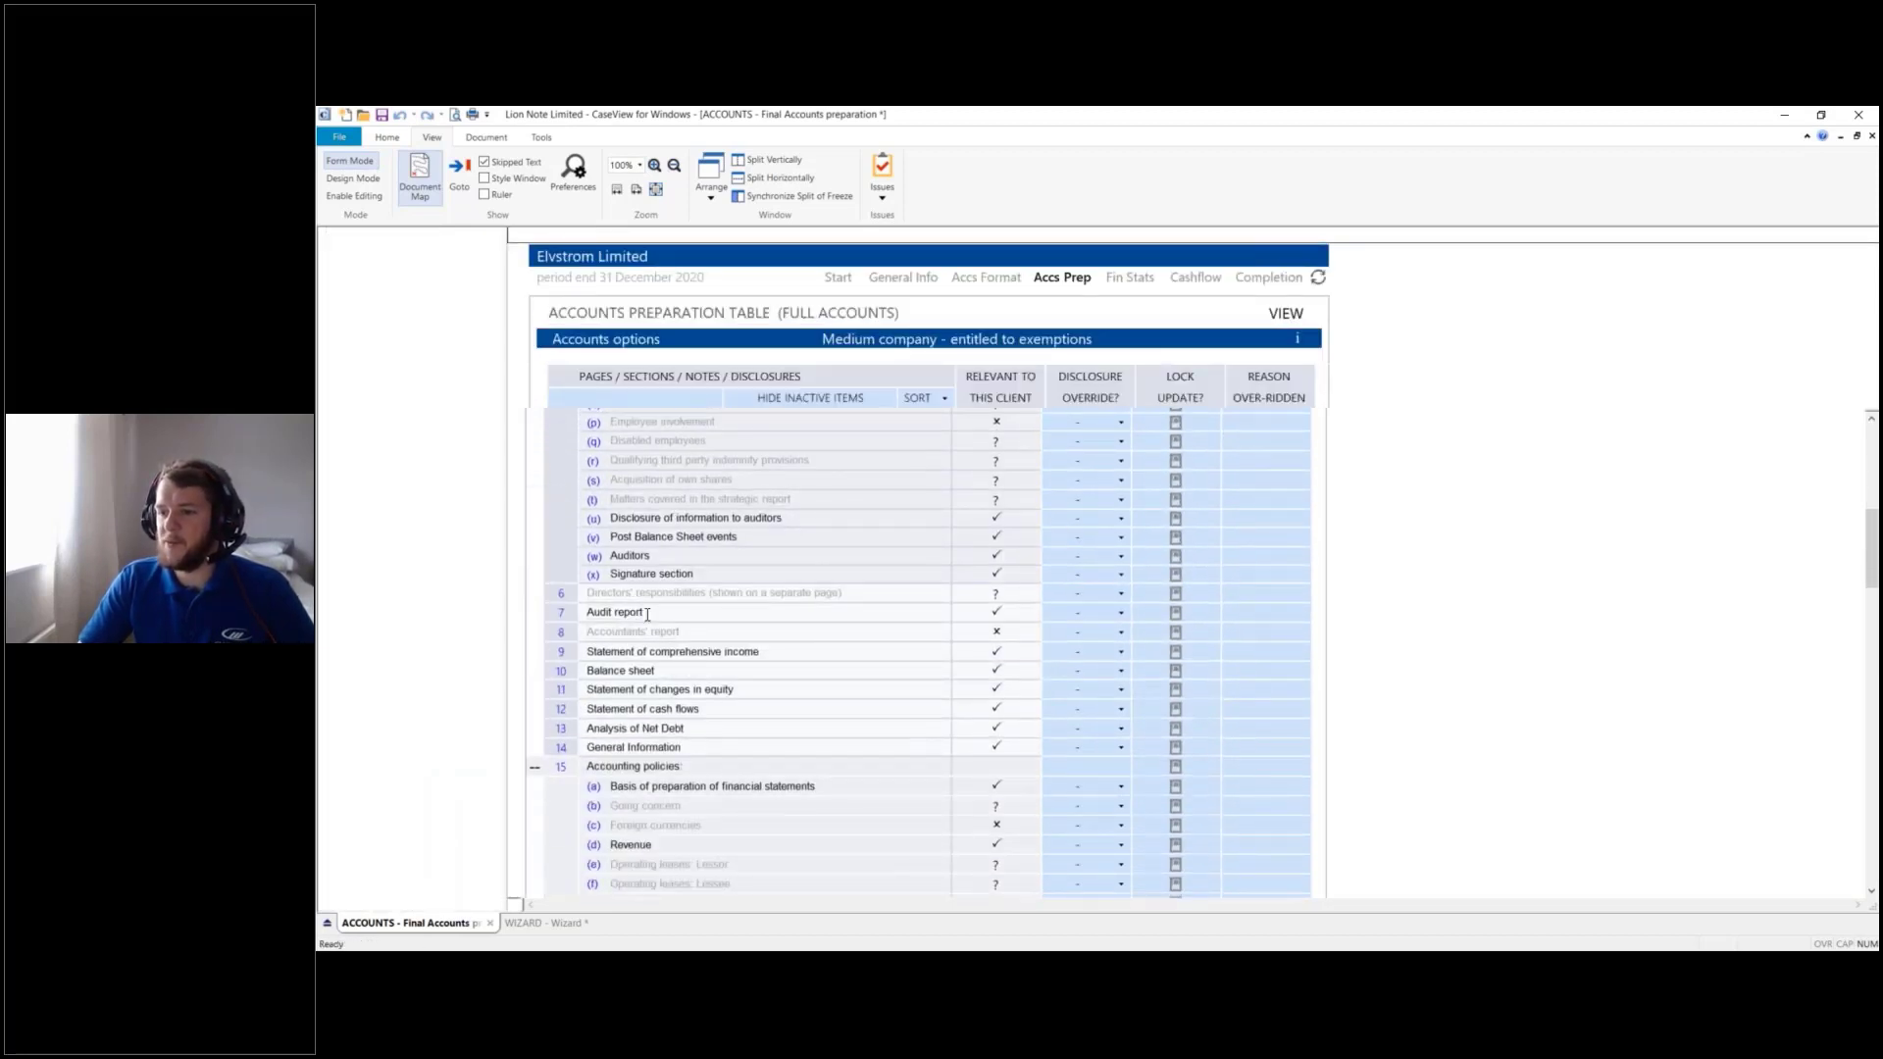
{"action": "left_click", "coordinate": [658, 614]}
{"action": "key", "text": "End"}
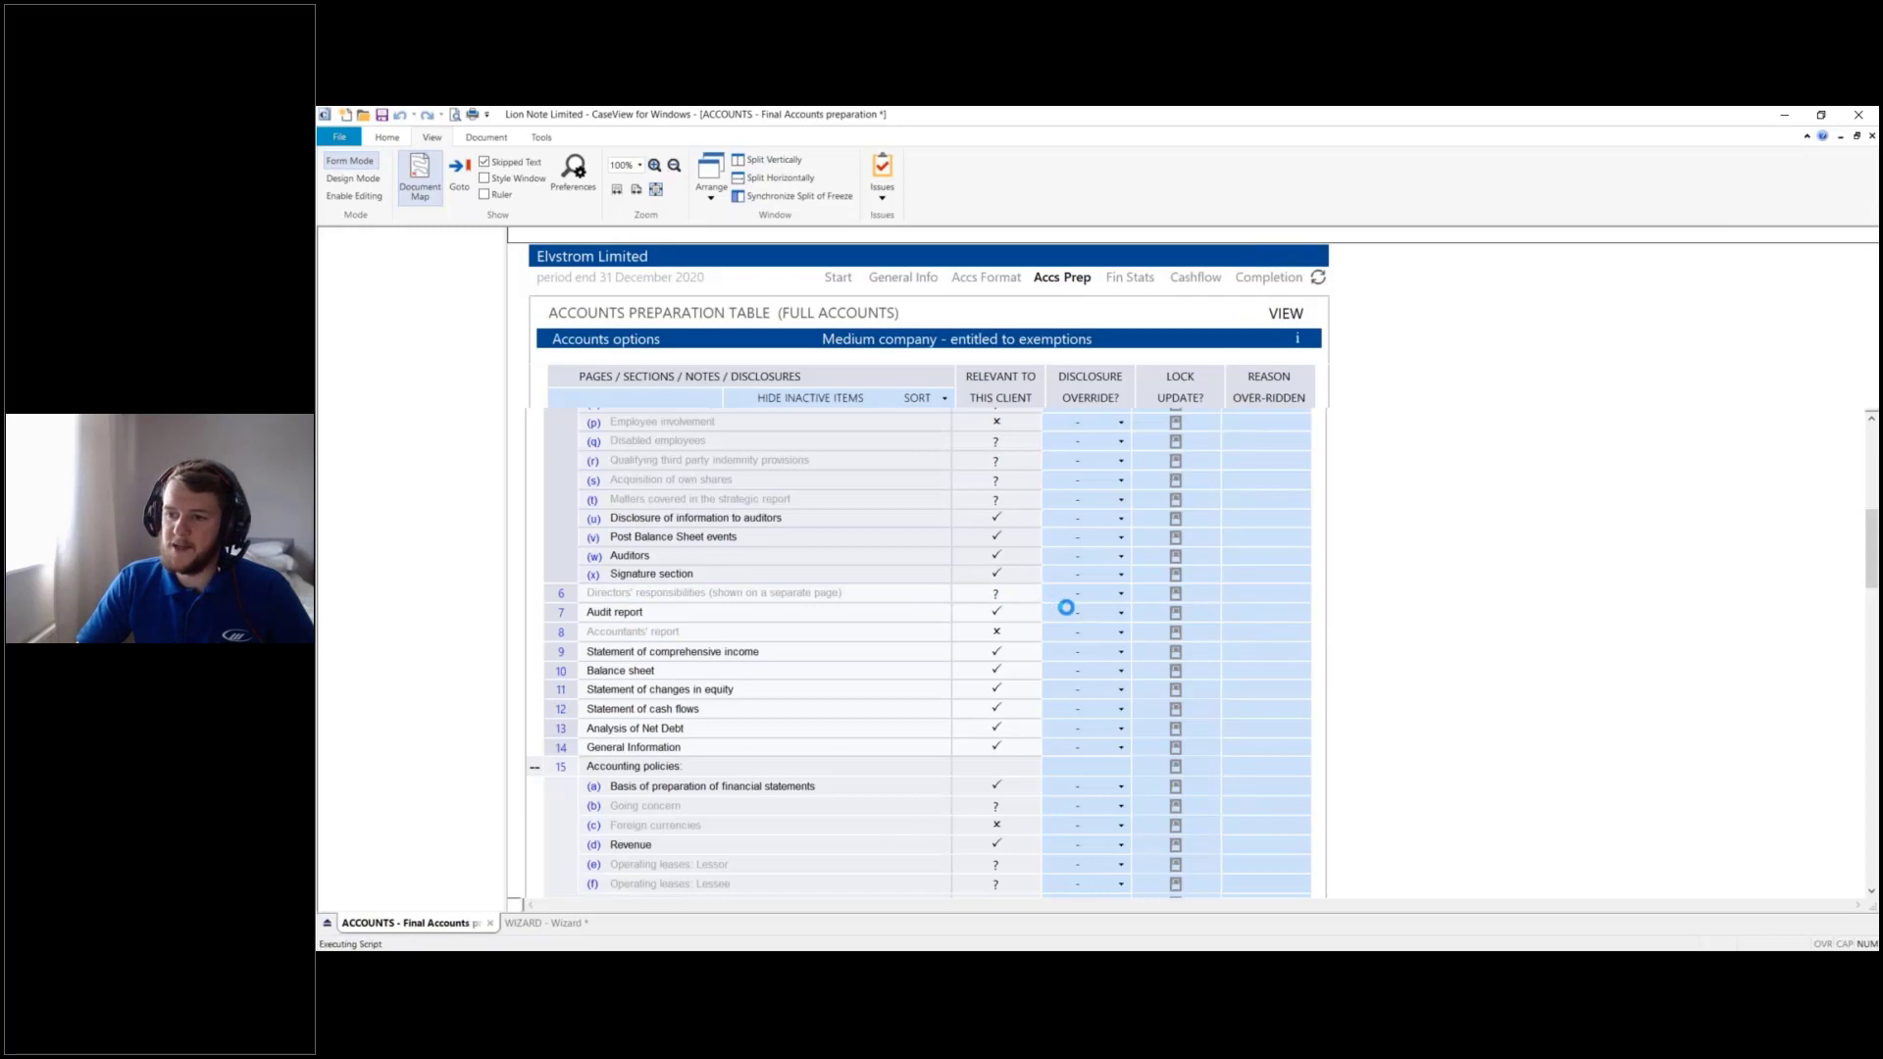
{"action": "left_click", "coordinate": [365, 463]}
{"action": "scroll", "coordinate": [951, 538], "scroll_direction": "down", "scroll_amount": 5}
{"action": "scroll", "coordinate": [951, 538], "scroll_direction": "down", "scroll_amount": 8}
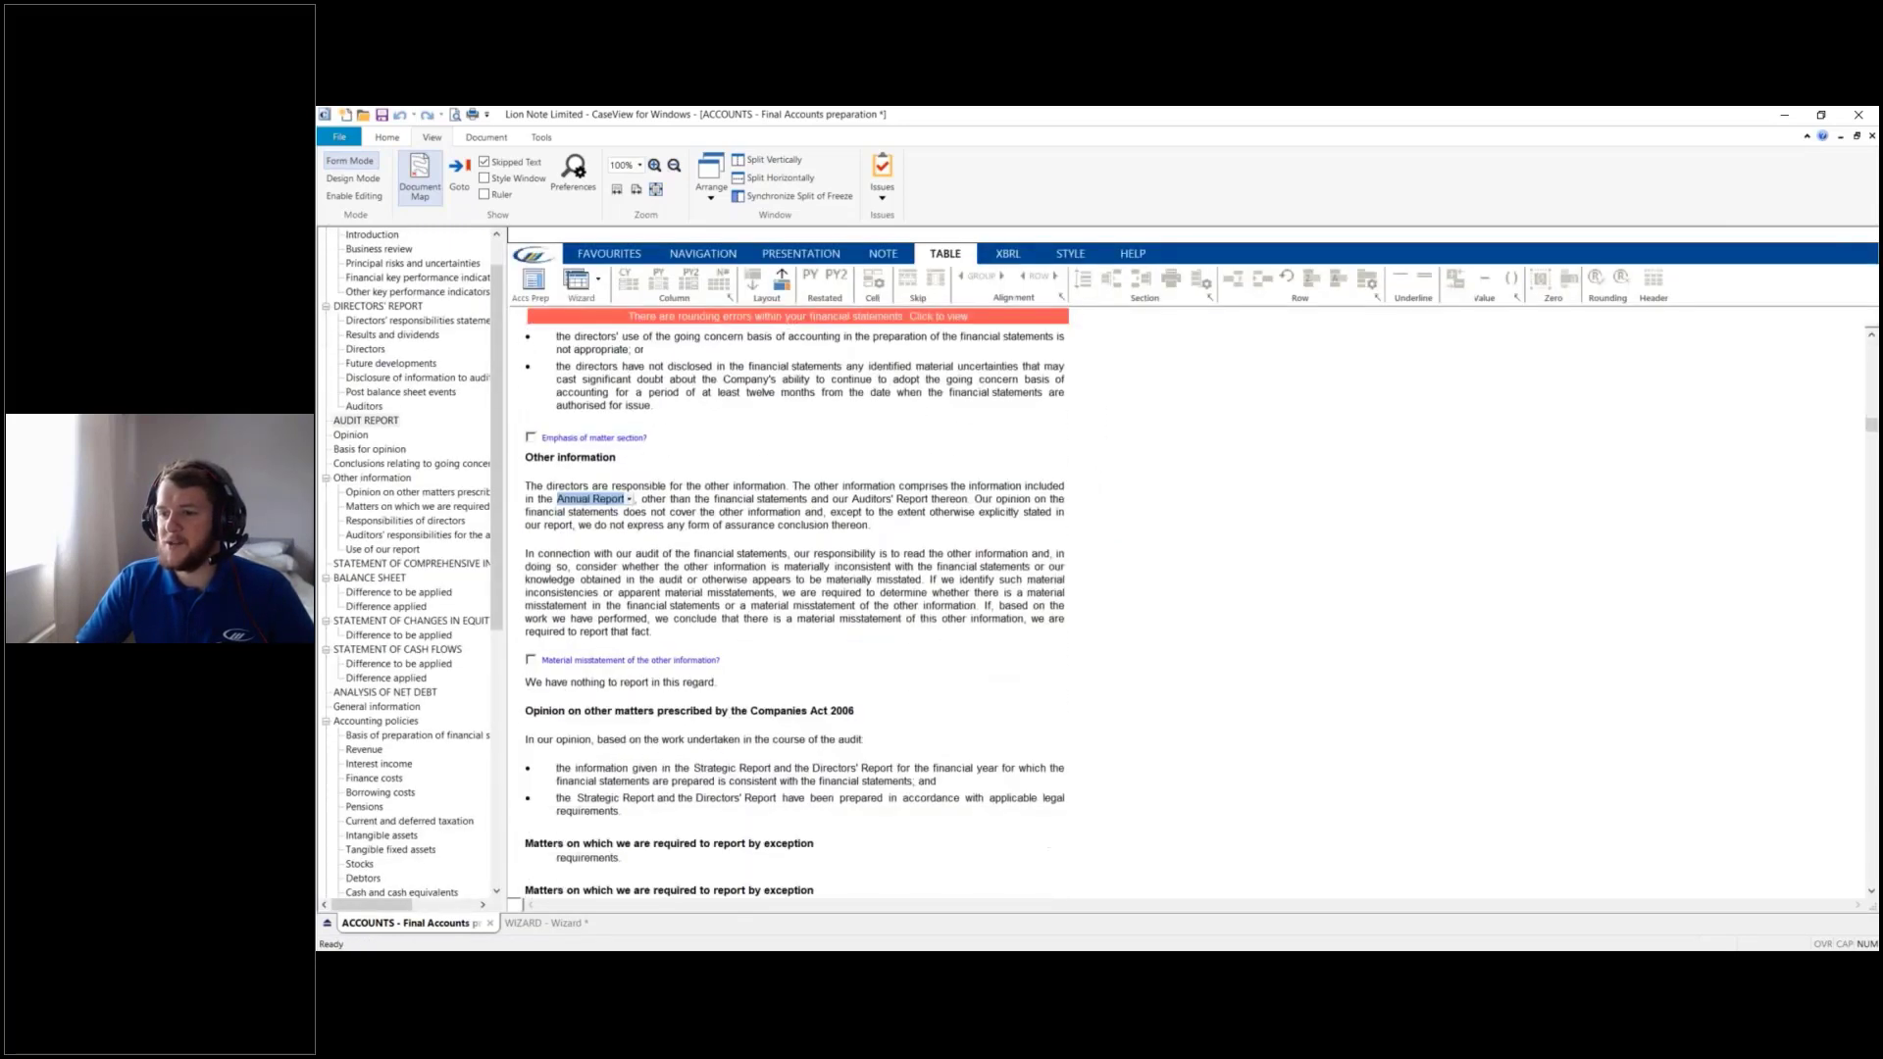
{"action": "scroll", "coordinate": [745, 549], "scroll_direction": "down", "scroll_amount": 8}
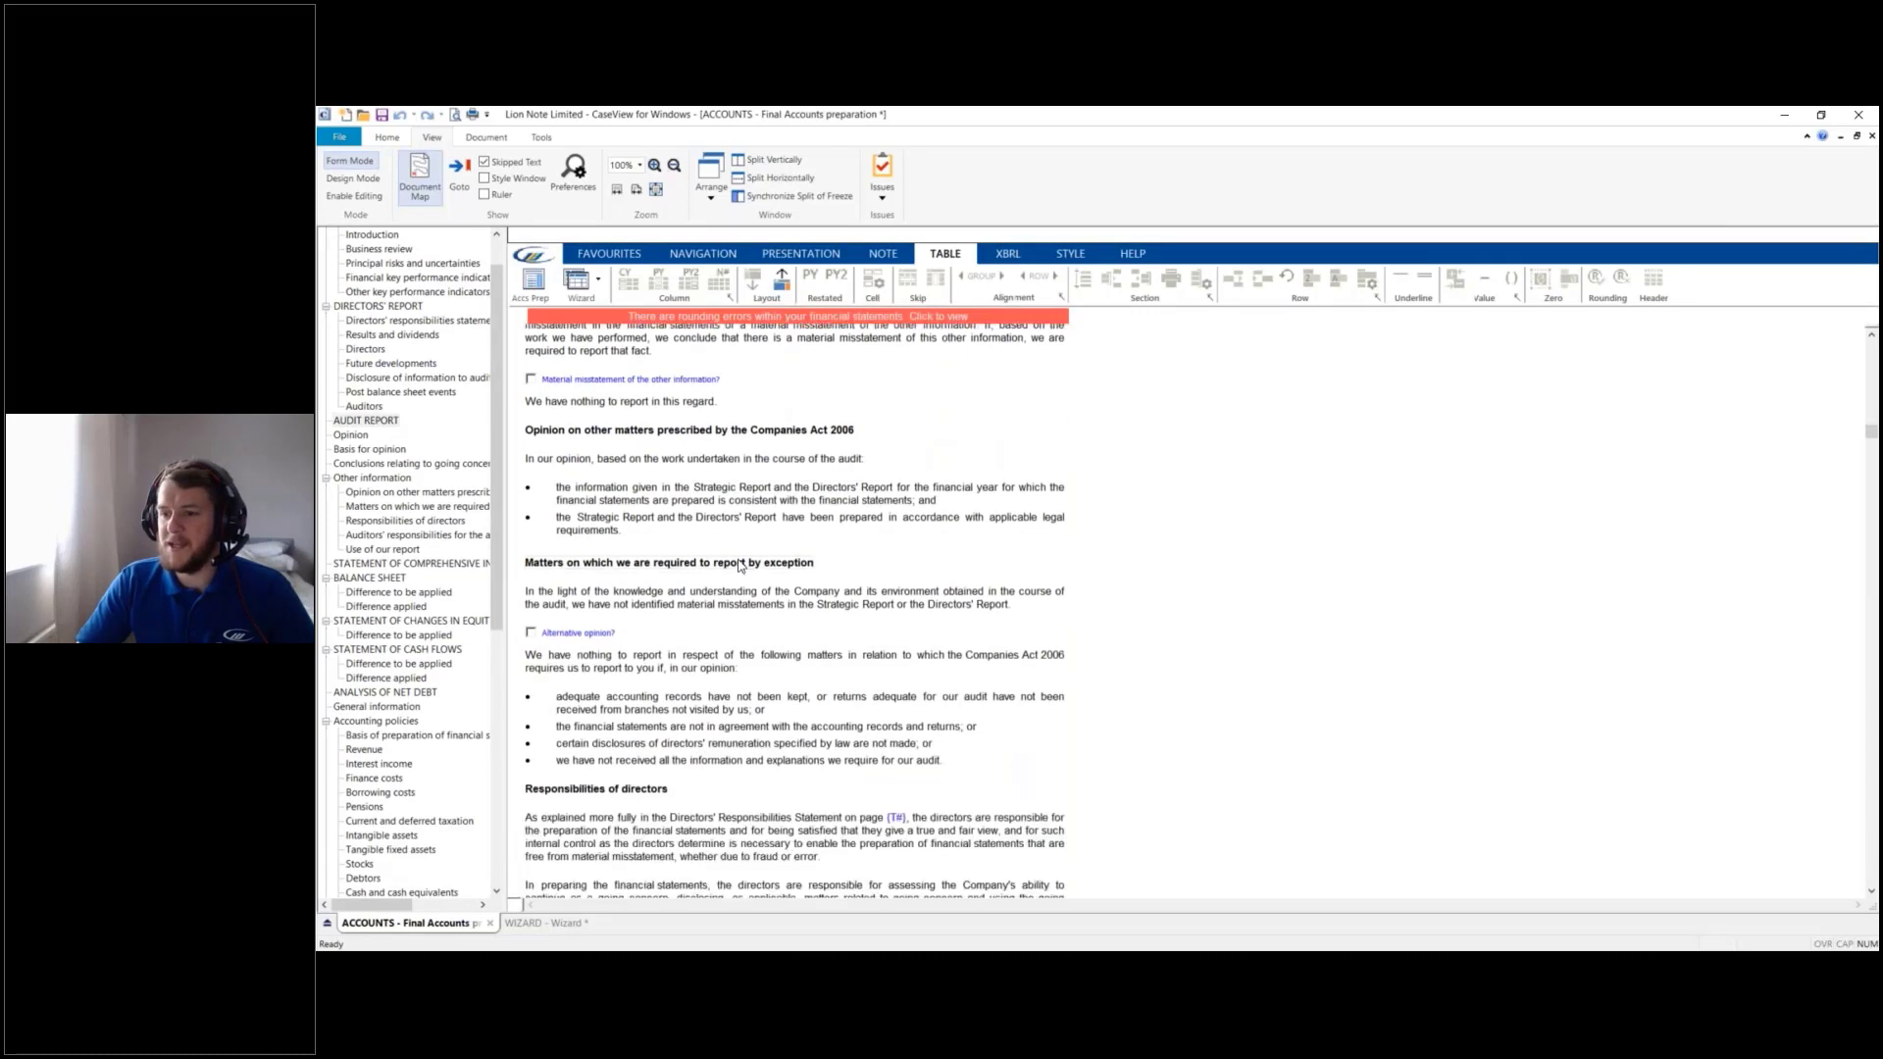
{"action": "scroll", "coordinate": [890, 535], "scroll_direction": "down", "scroll_amount": 1}
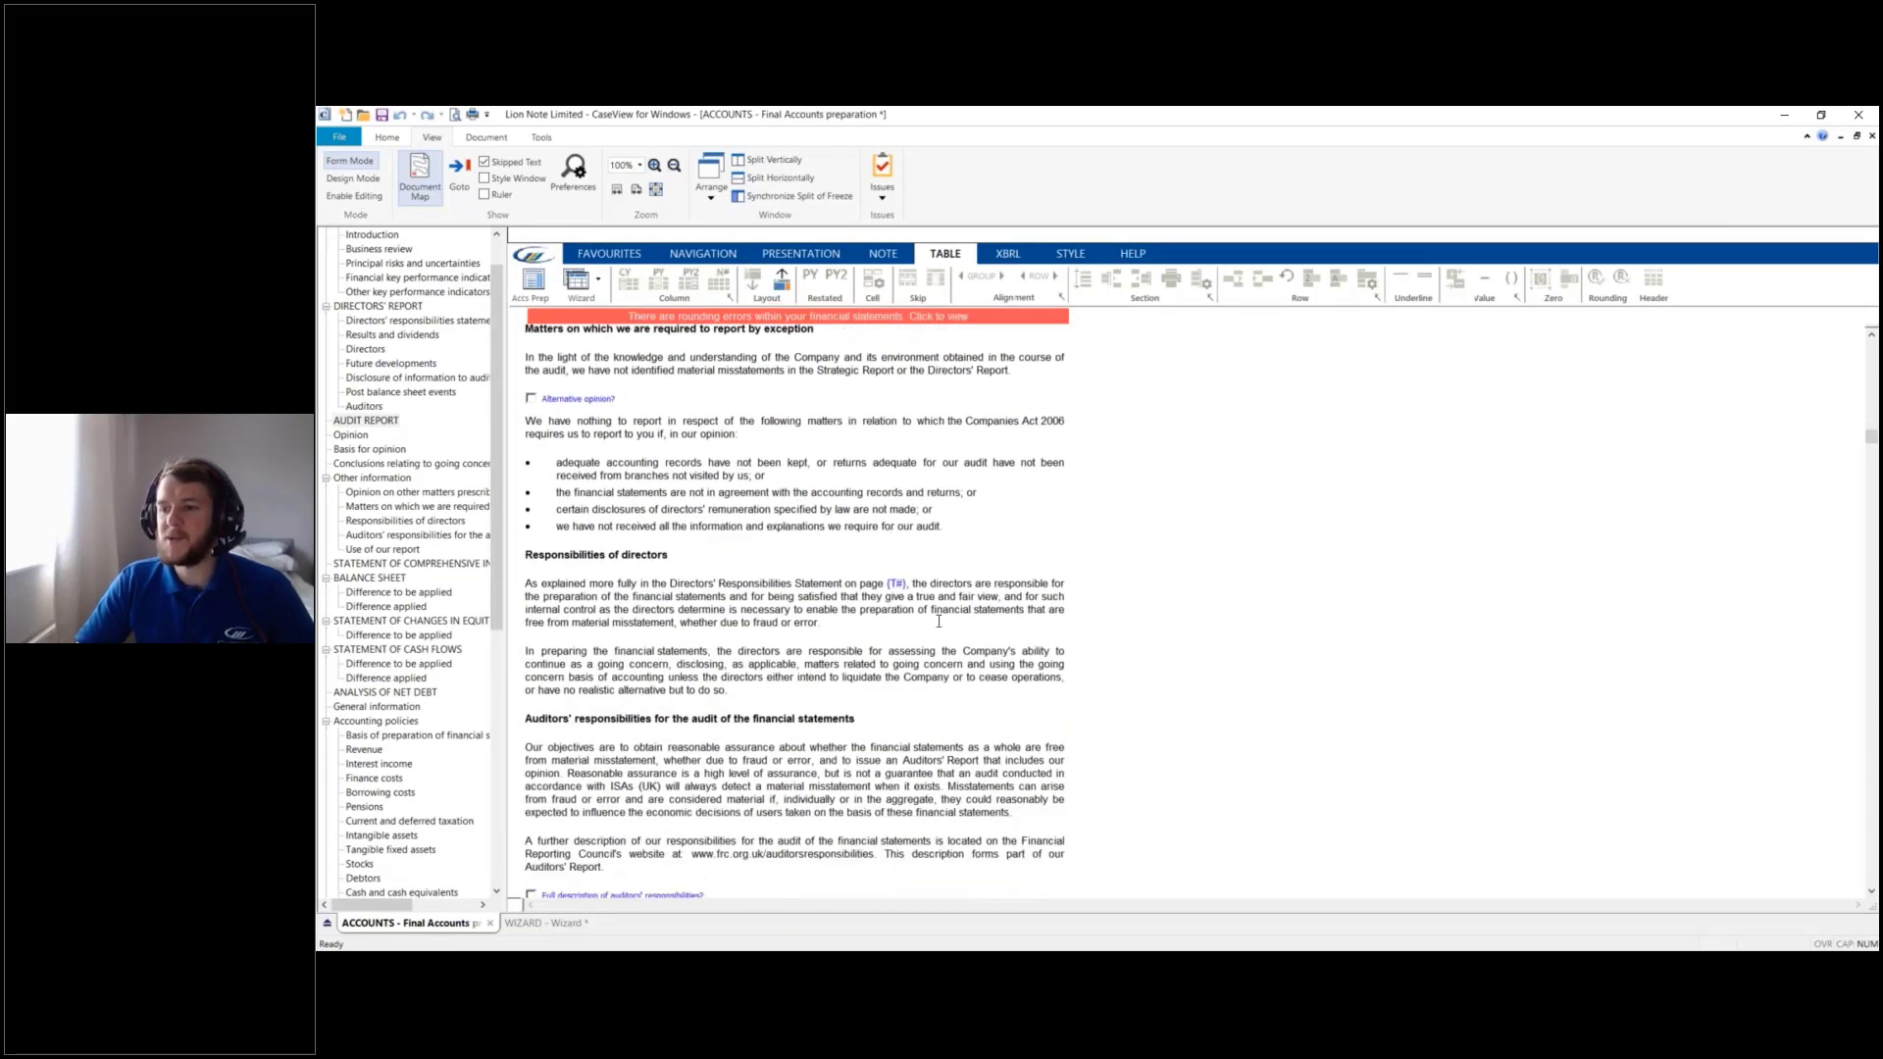
{"action": "scroll", "coordinate": [938, 621], "scroll_direction": "down", "scroll_amount": 3}
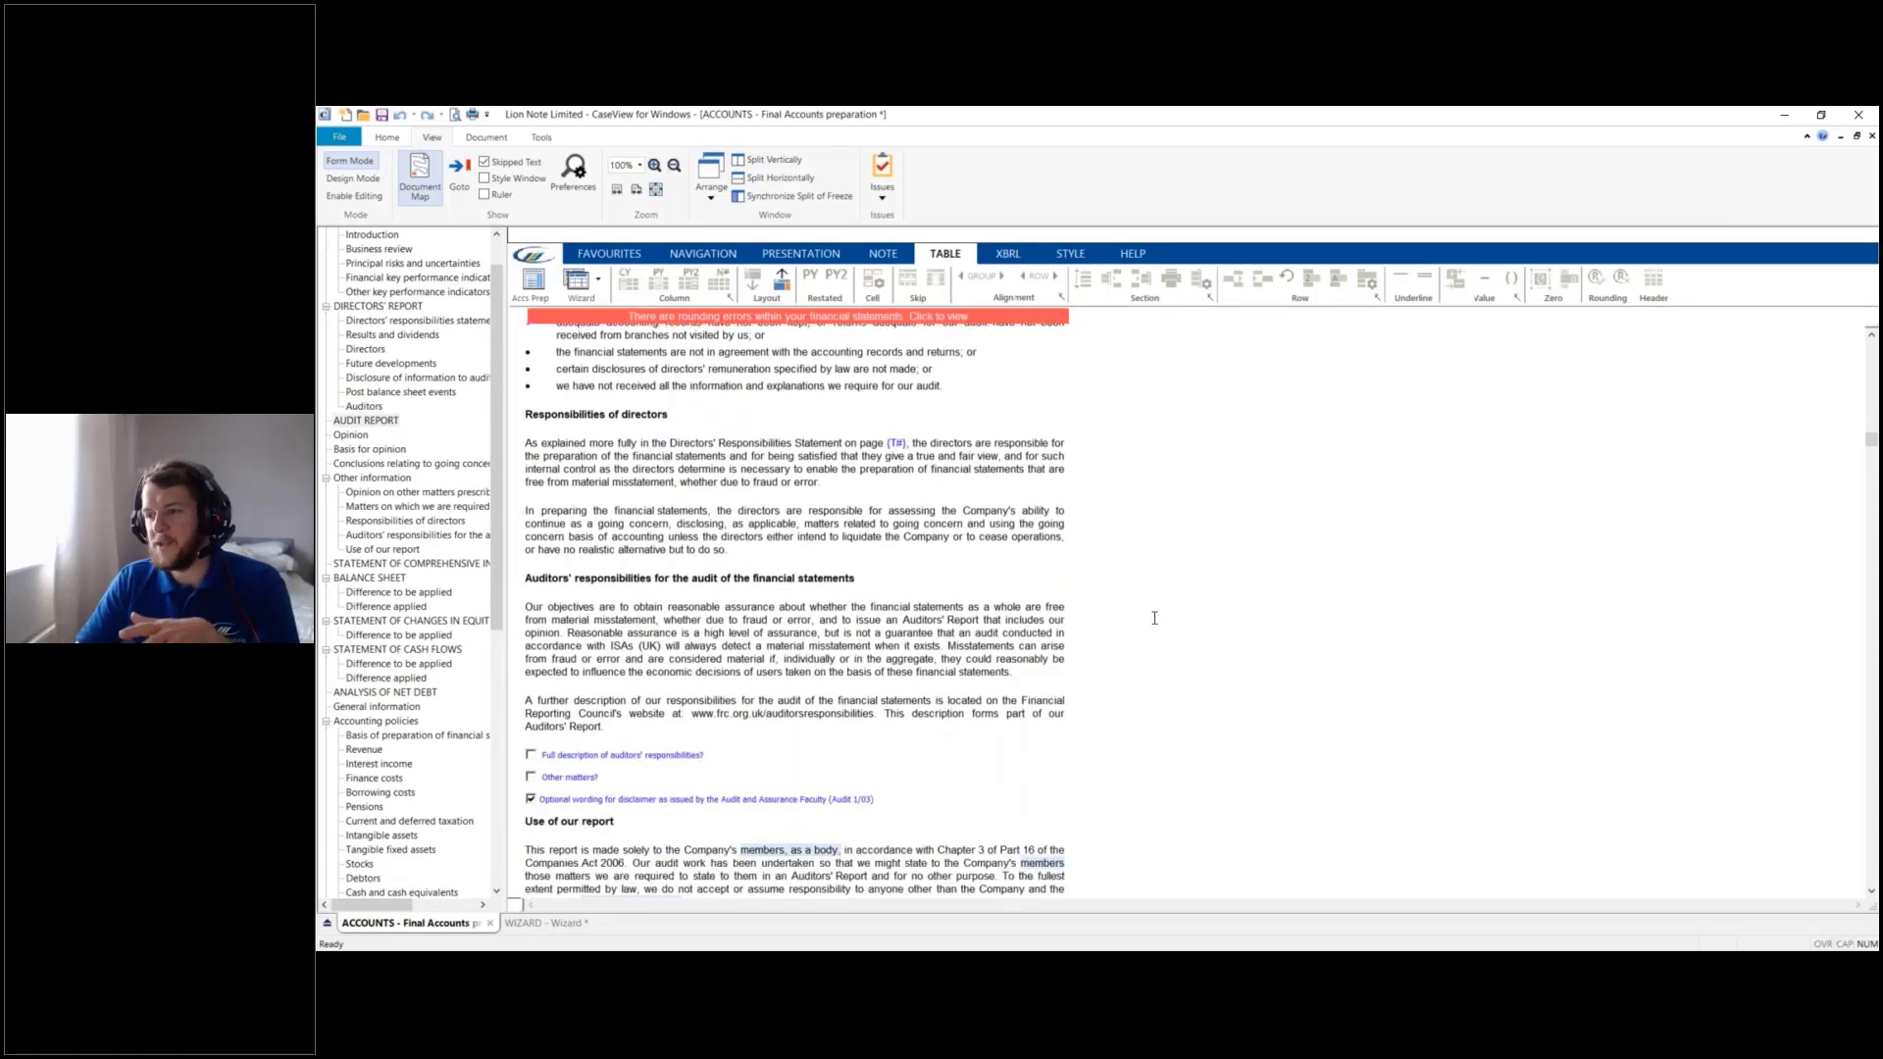
{"action": "scroll", "coordinate": [853, 561], "scroll_direction": "down", "scroll_amount": 1}
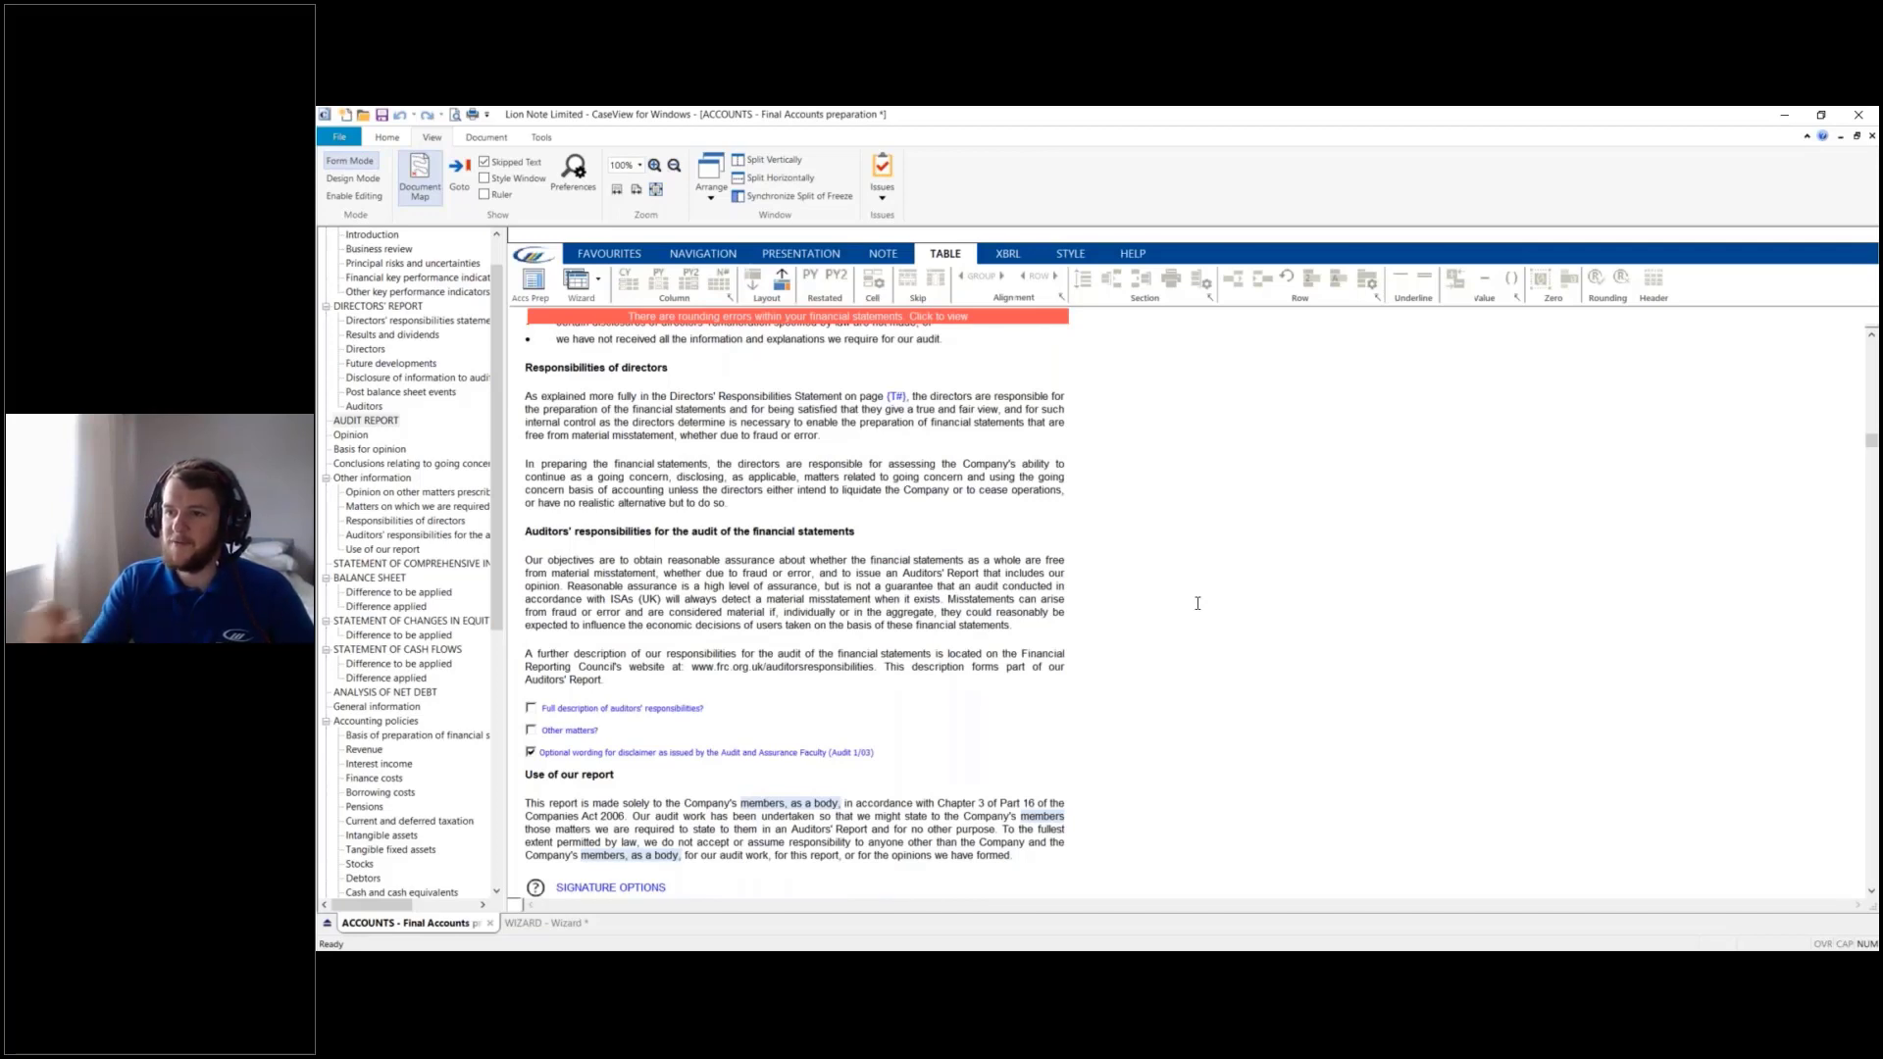
{"action": "scroll", "coordinate": [1138, 609], "scroll_direction": "up", "scroll_amount": 2}
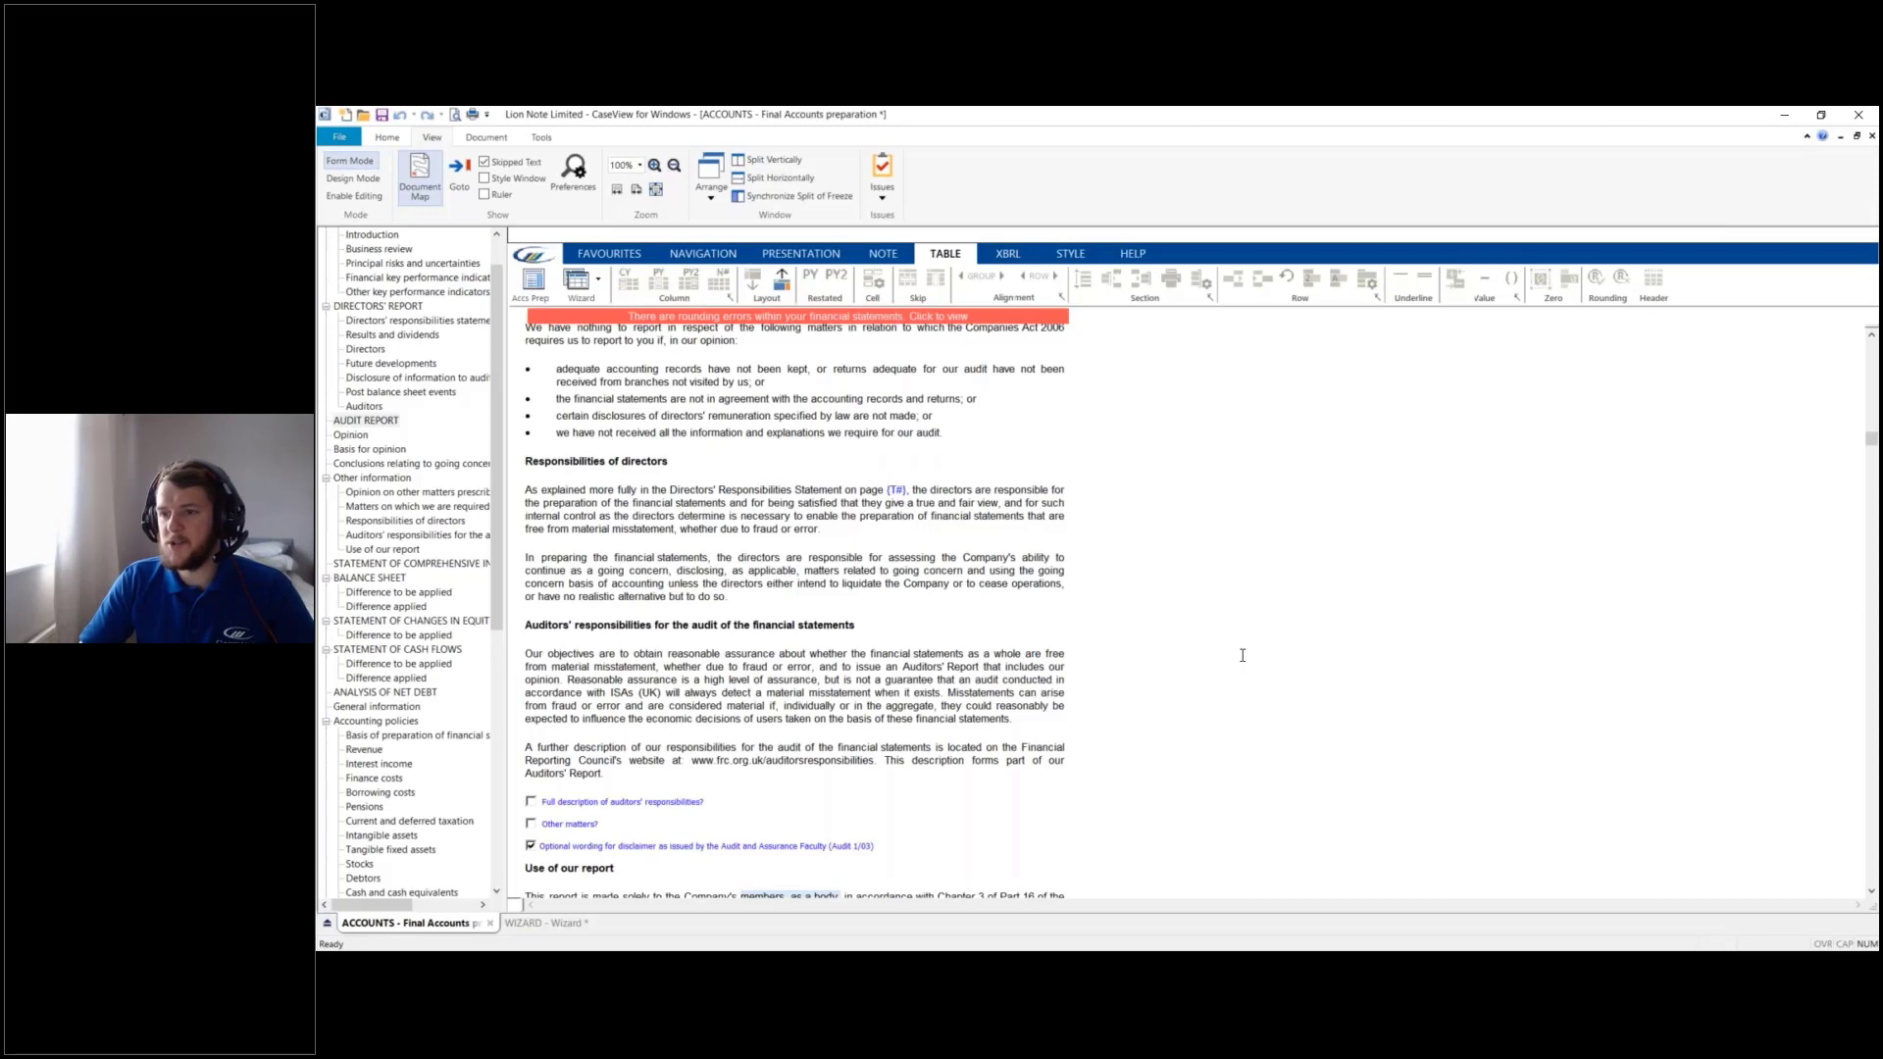
{"action": "scroll", "coordinate": [852, 628], "scroll_direction": "up", "scroll_amount": 5}
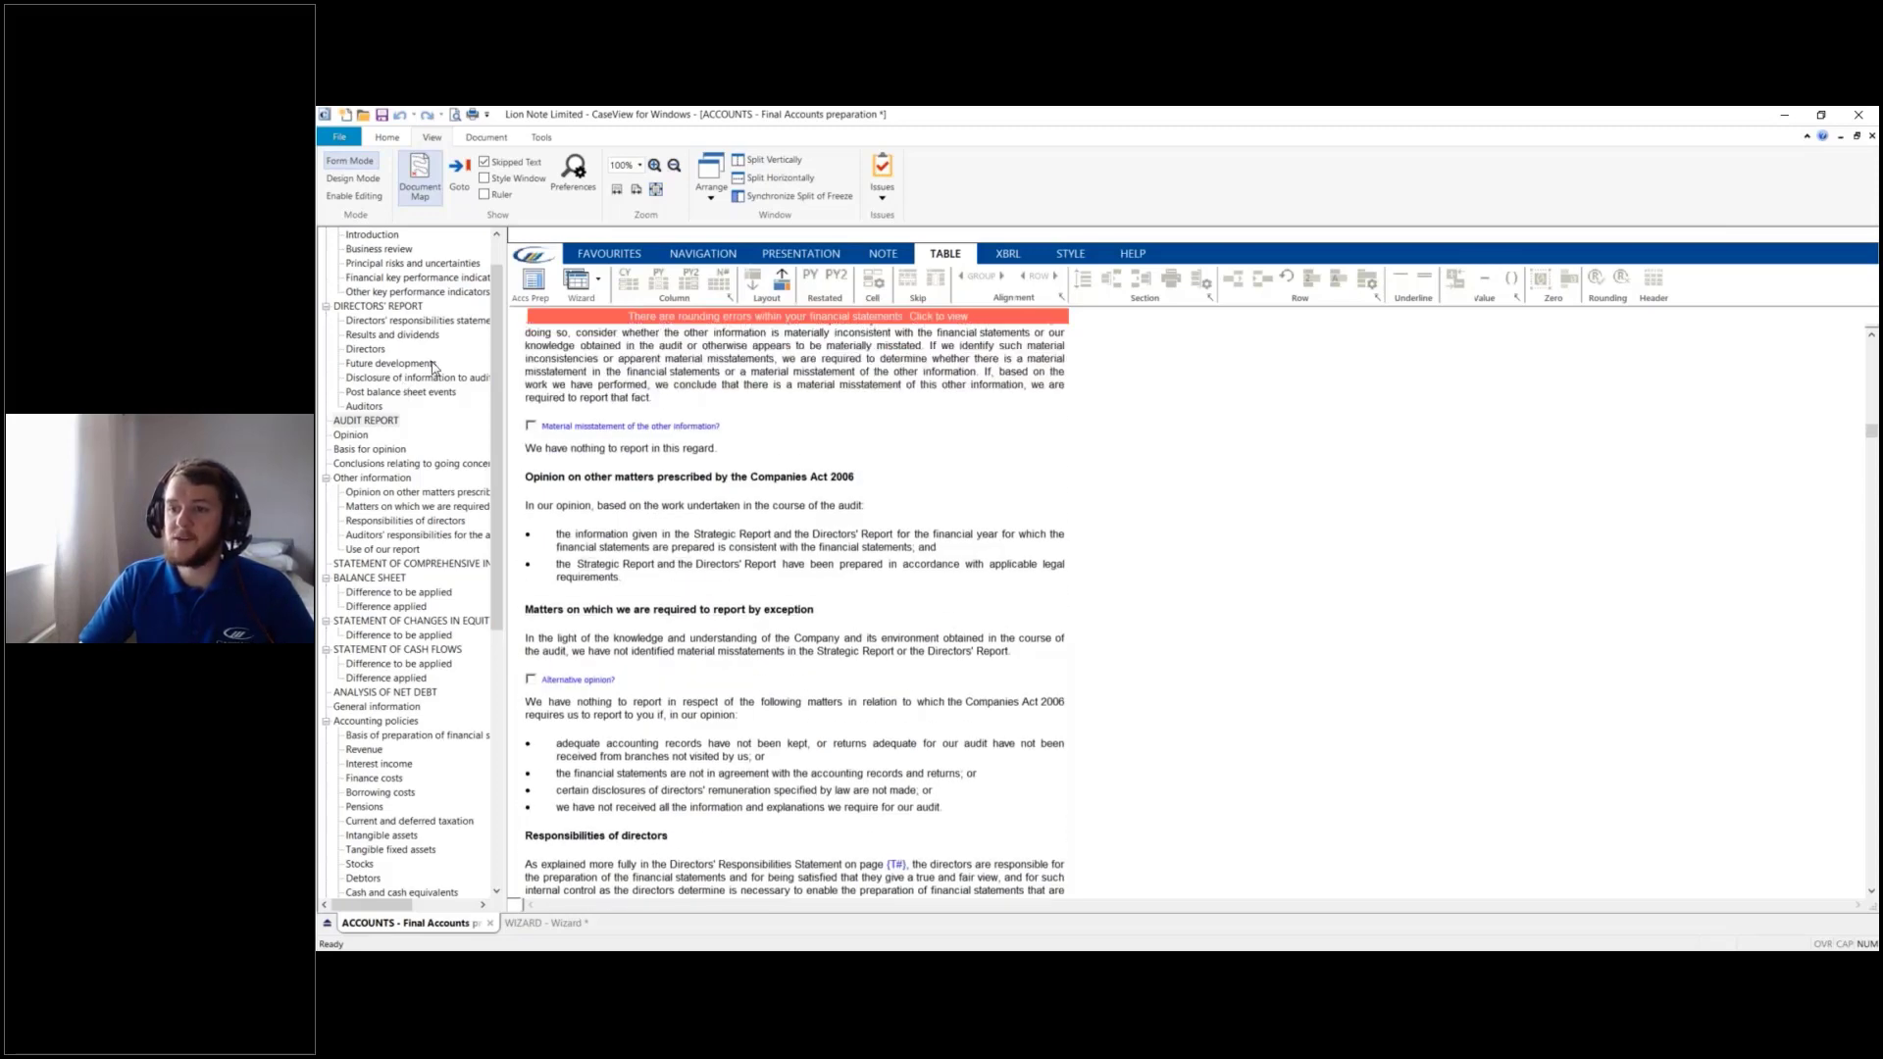
{"action": "scroll", "coordinate": [431, 365], "scroll_direction": "down", "scroll_amount": 7}
{"action": "scroll", "coordinate": [436, 378], "scroll_direction": "down", "scroll_amount": 5}
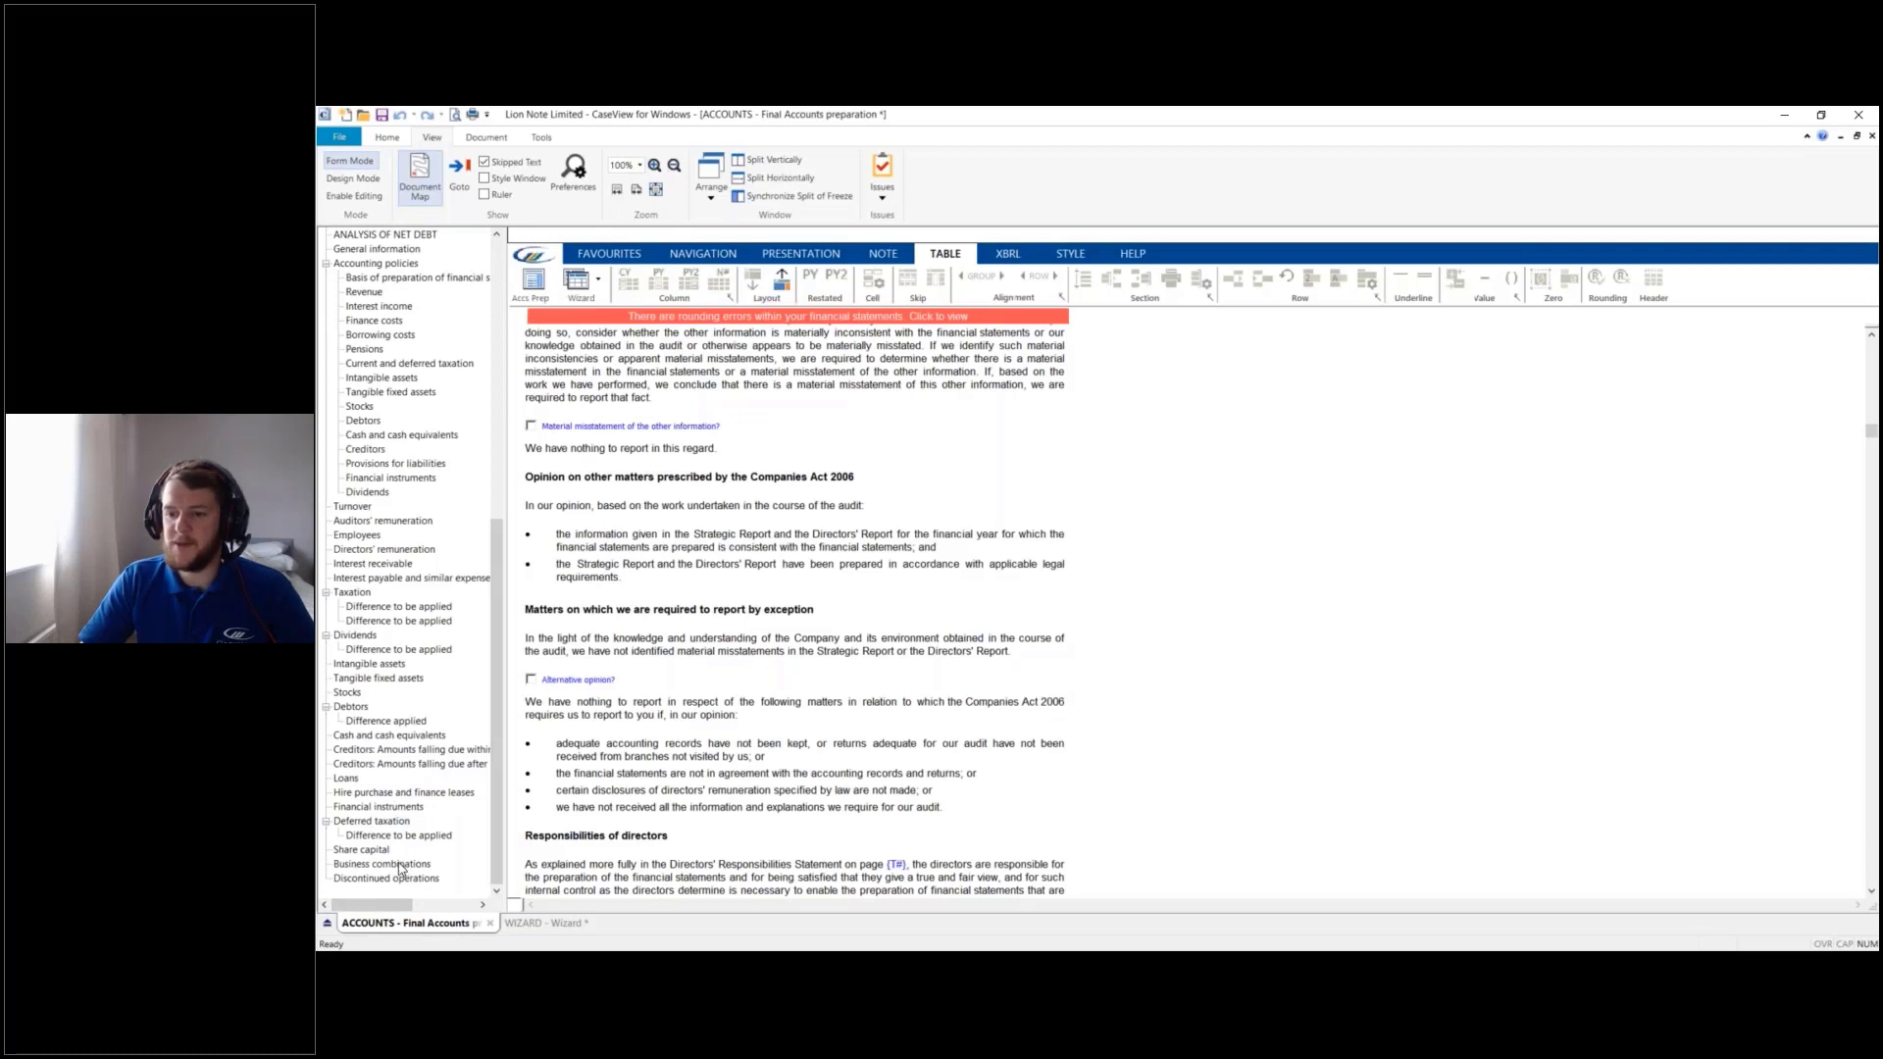
{"action": "left_click", "coordinate": [400, 867]}
{"action": "scroll", "coordinate": [1189, 435], "scroll_direction": "down", "scroll_amount": 1}
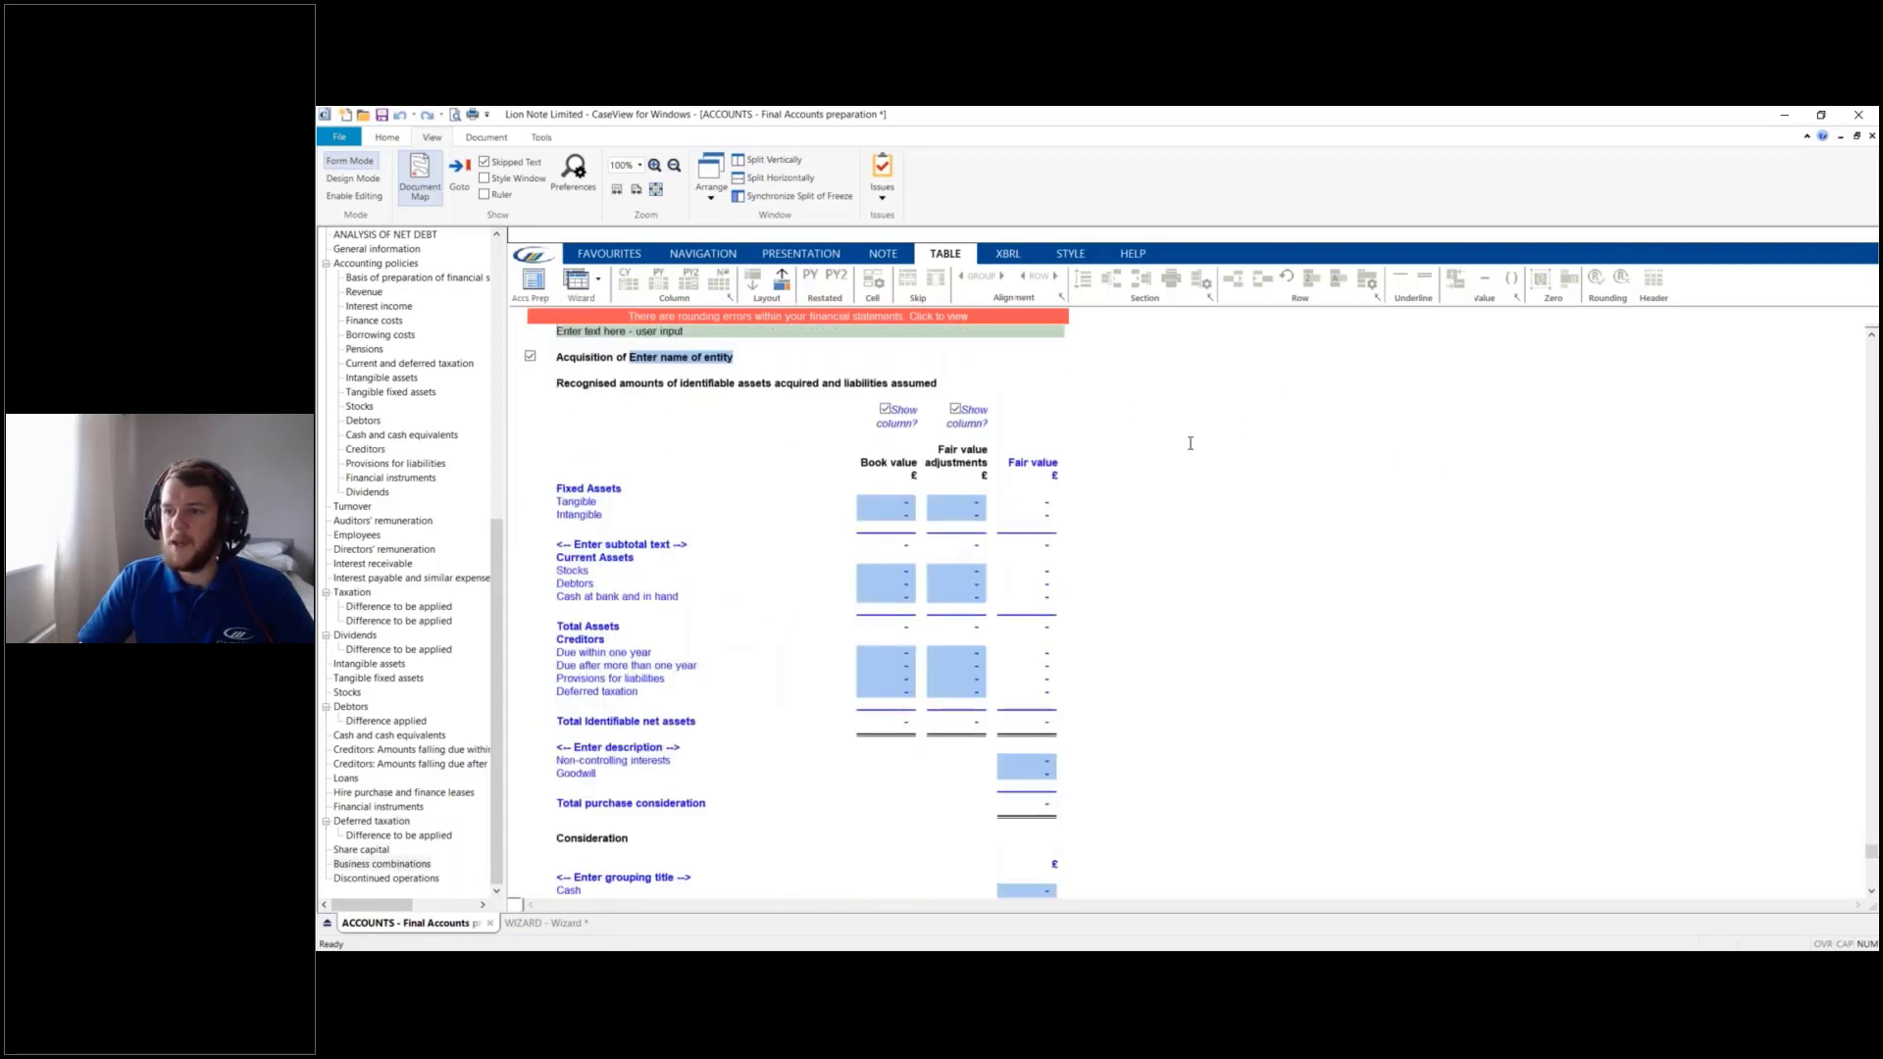
{"action": "scroll", "coordinate": [1184, 504], "scroll_direction": "down", "scroll_amount": 9}
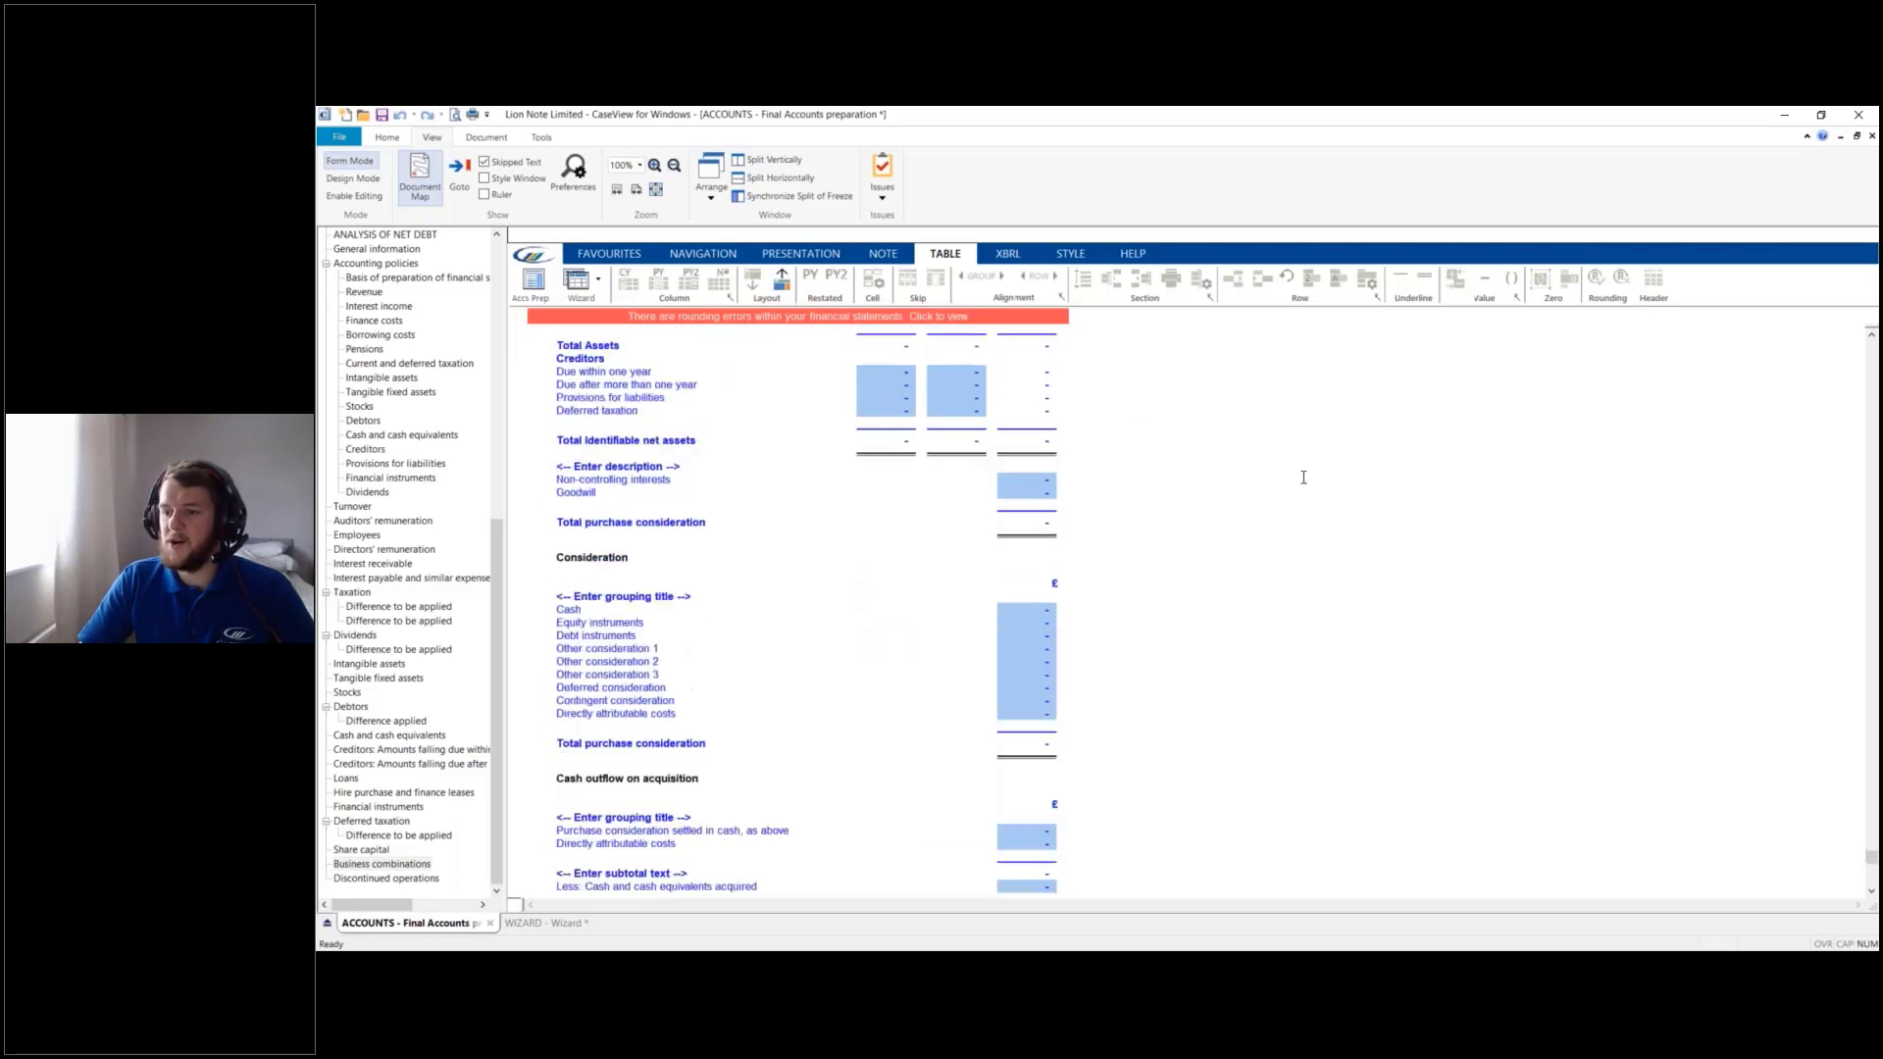
{"action": "scroll", "coordinate": [1303, 478], "scroll_direction": "down", "scroll_amount": 3}
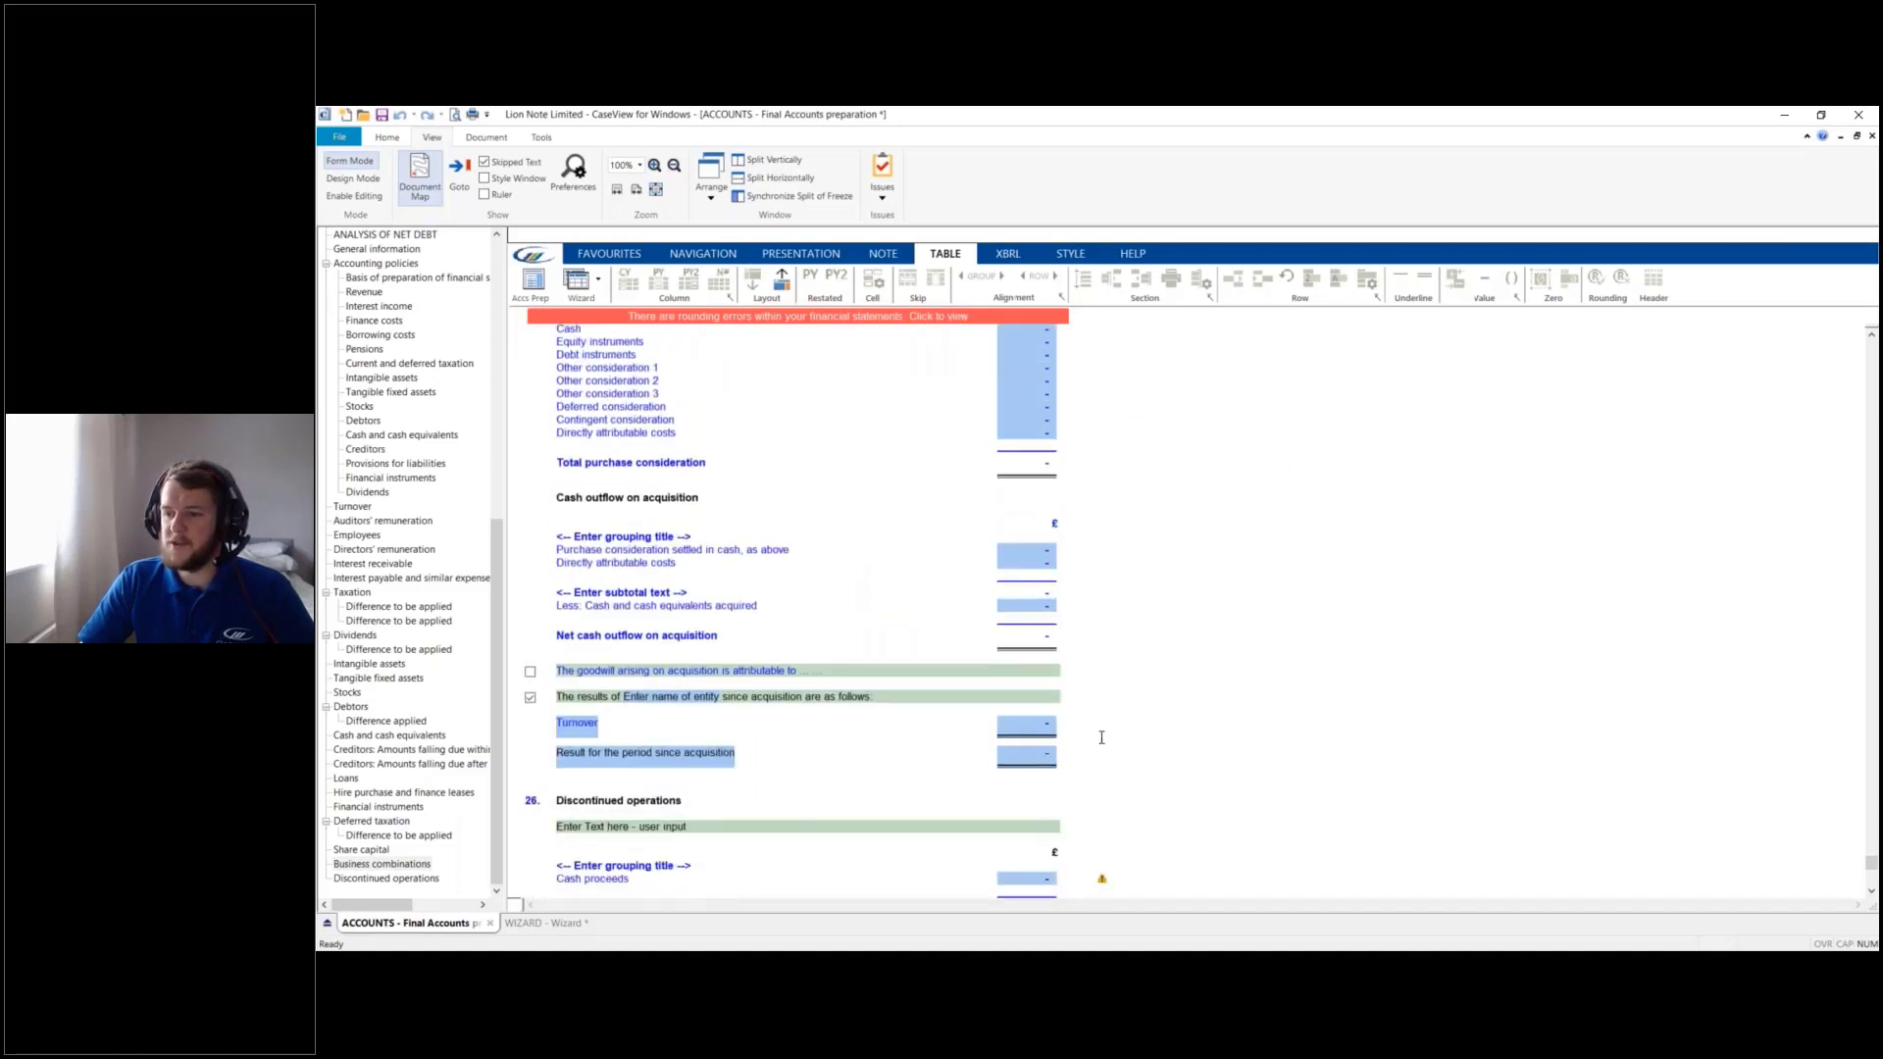
{"action": "scroll", "coordinate": [1102, 738], "scroll_direction": "up", "scroll_amount": 1}
{"action": "left_click_drag", "start_coordinate": [1089, 806], "coordinate": [1189, 777]}
{"action": "scroll", "coordinate": [1196, 778], "scroll_direction": "up", "scroll_amount": 1}
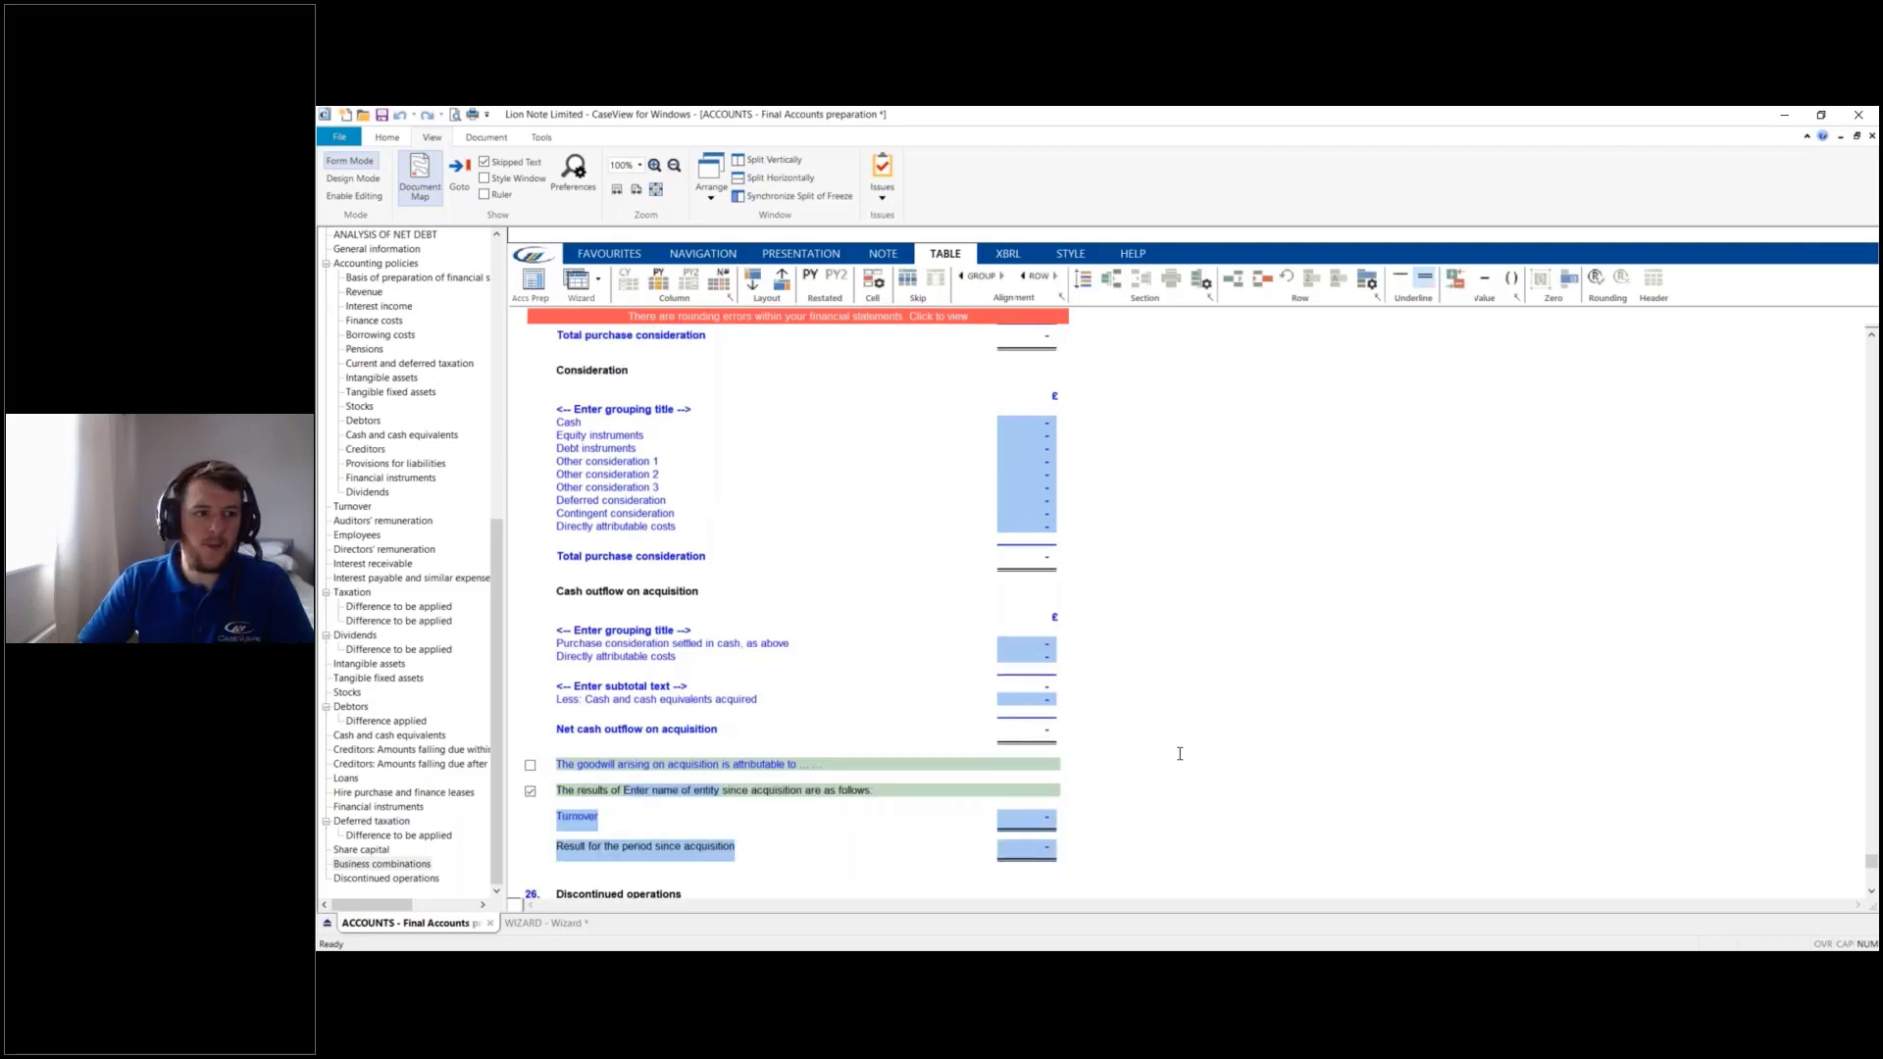
{"action": "scroll", "coordinate": [787, 636], "scroll_direction": "up", "scroll_amount": 6}
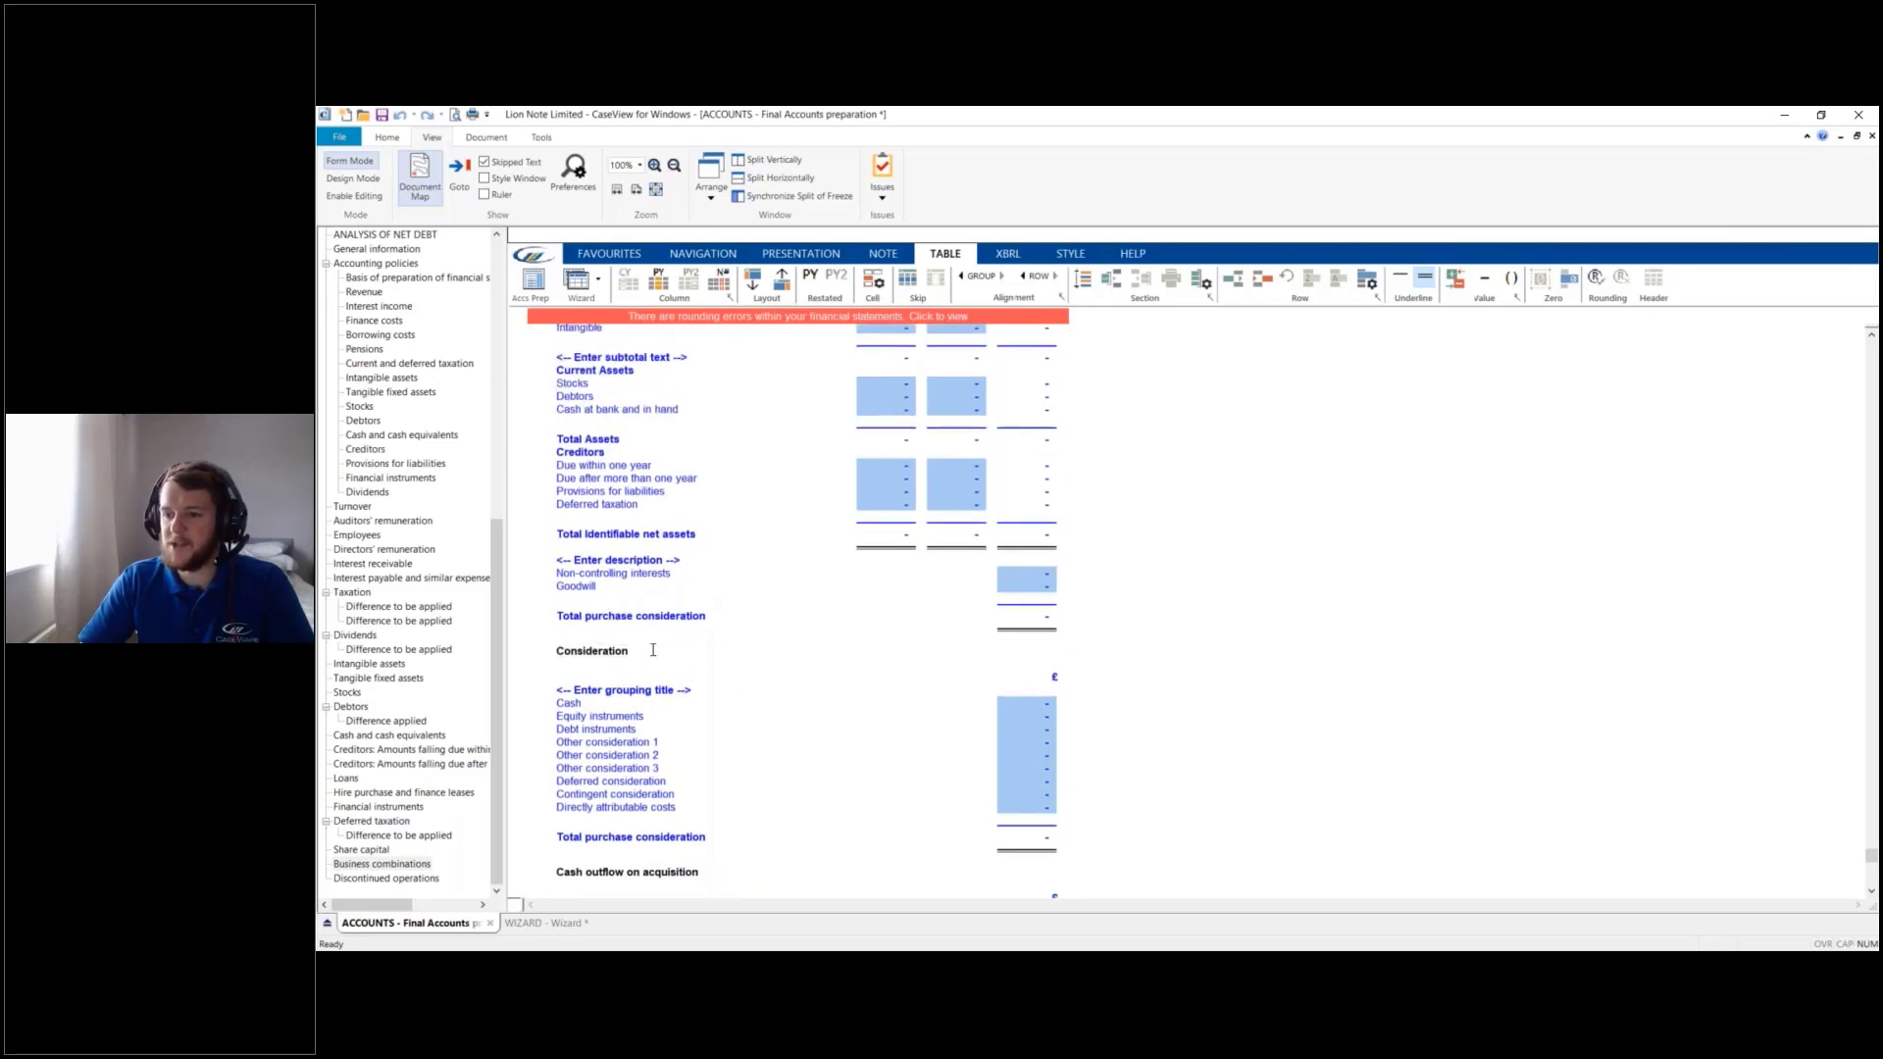
{"action": "scroll", "coordinate": [1099, 661], "scroll_direction": "down", "scroll_amount": 4}
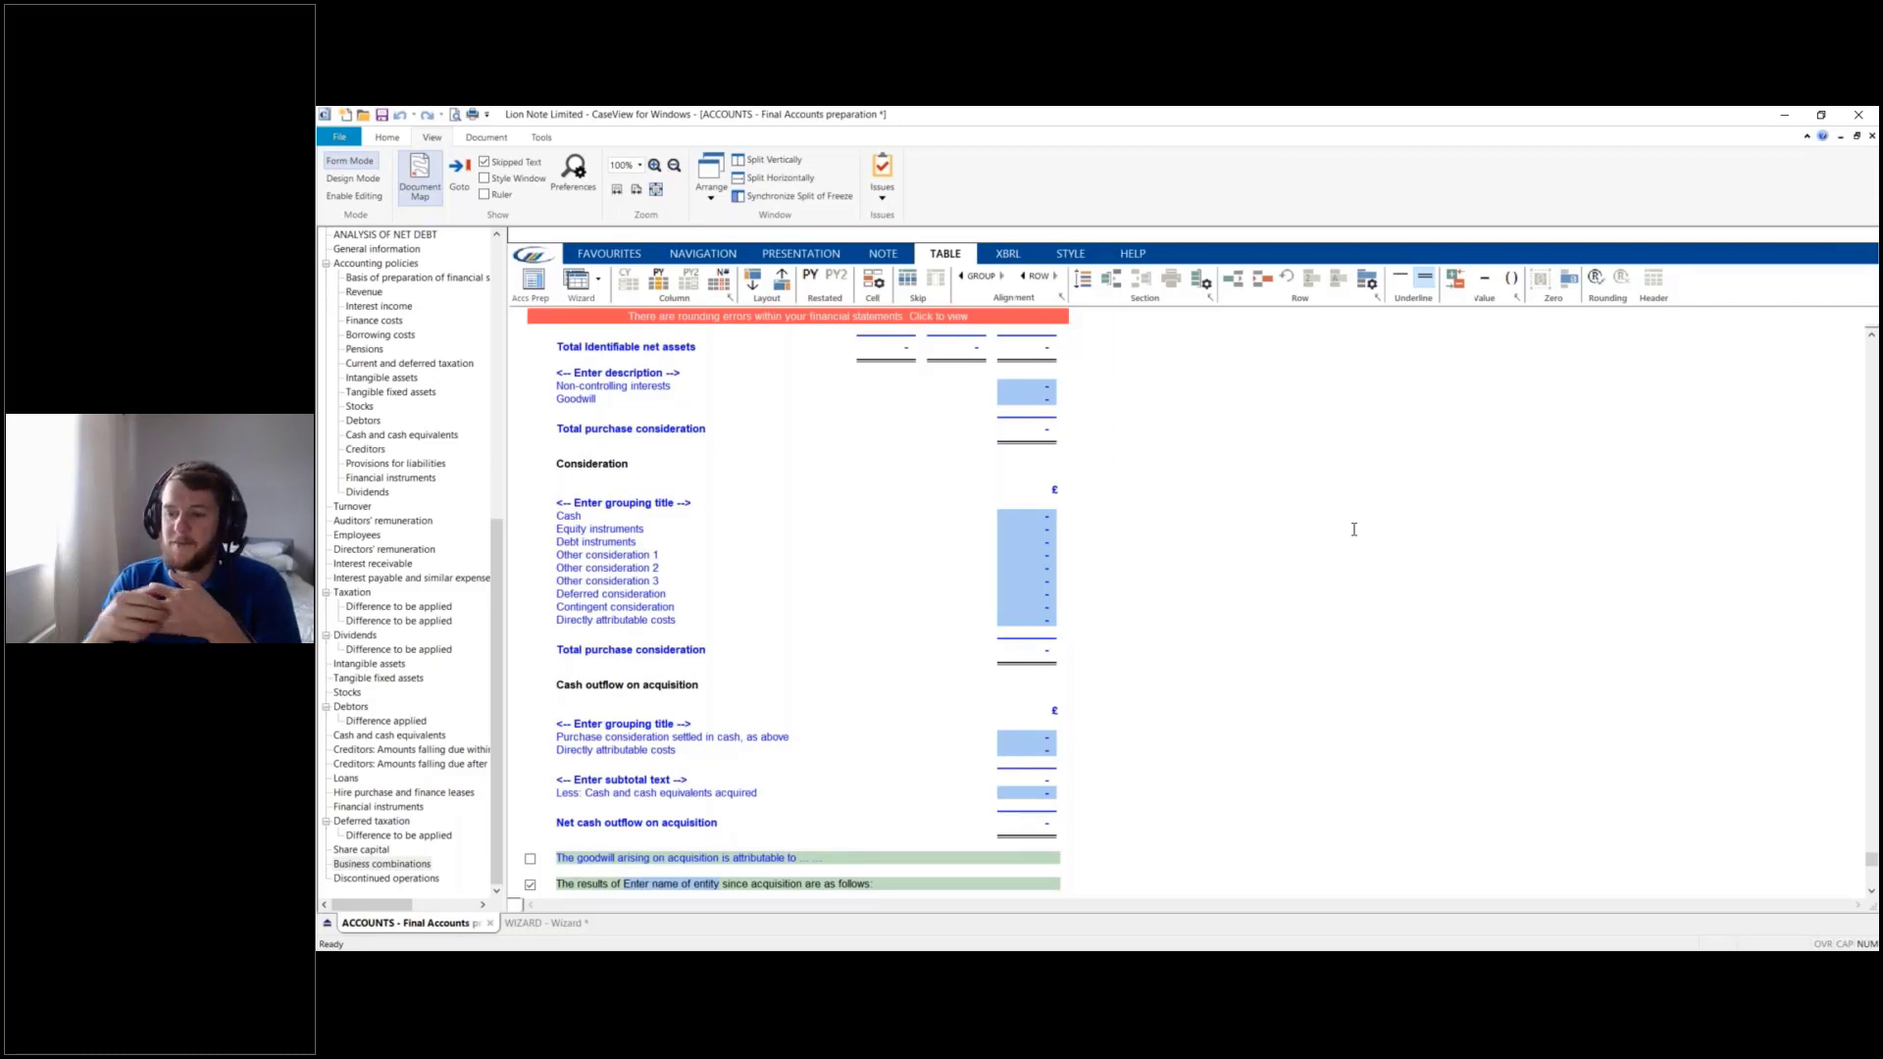
{"action": "scroll", "coordinate": [1353, 529], "scroll_direction": "up", "scroll_amount": 9}
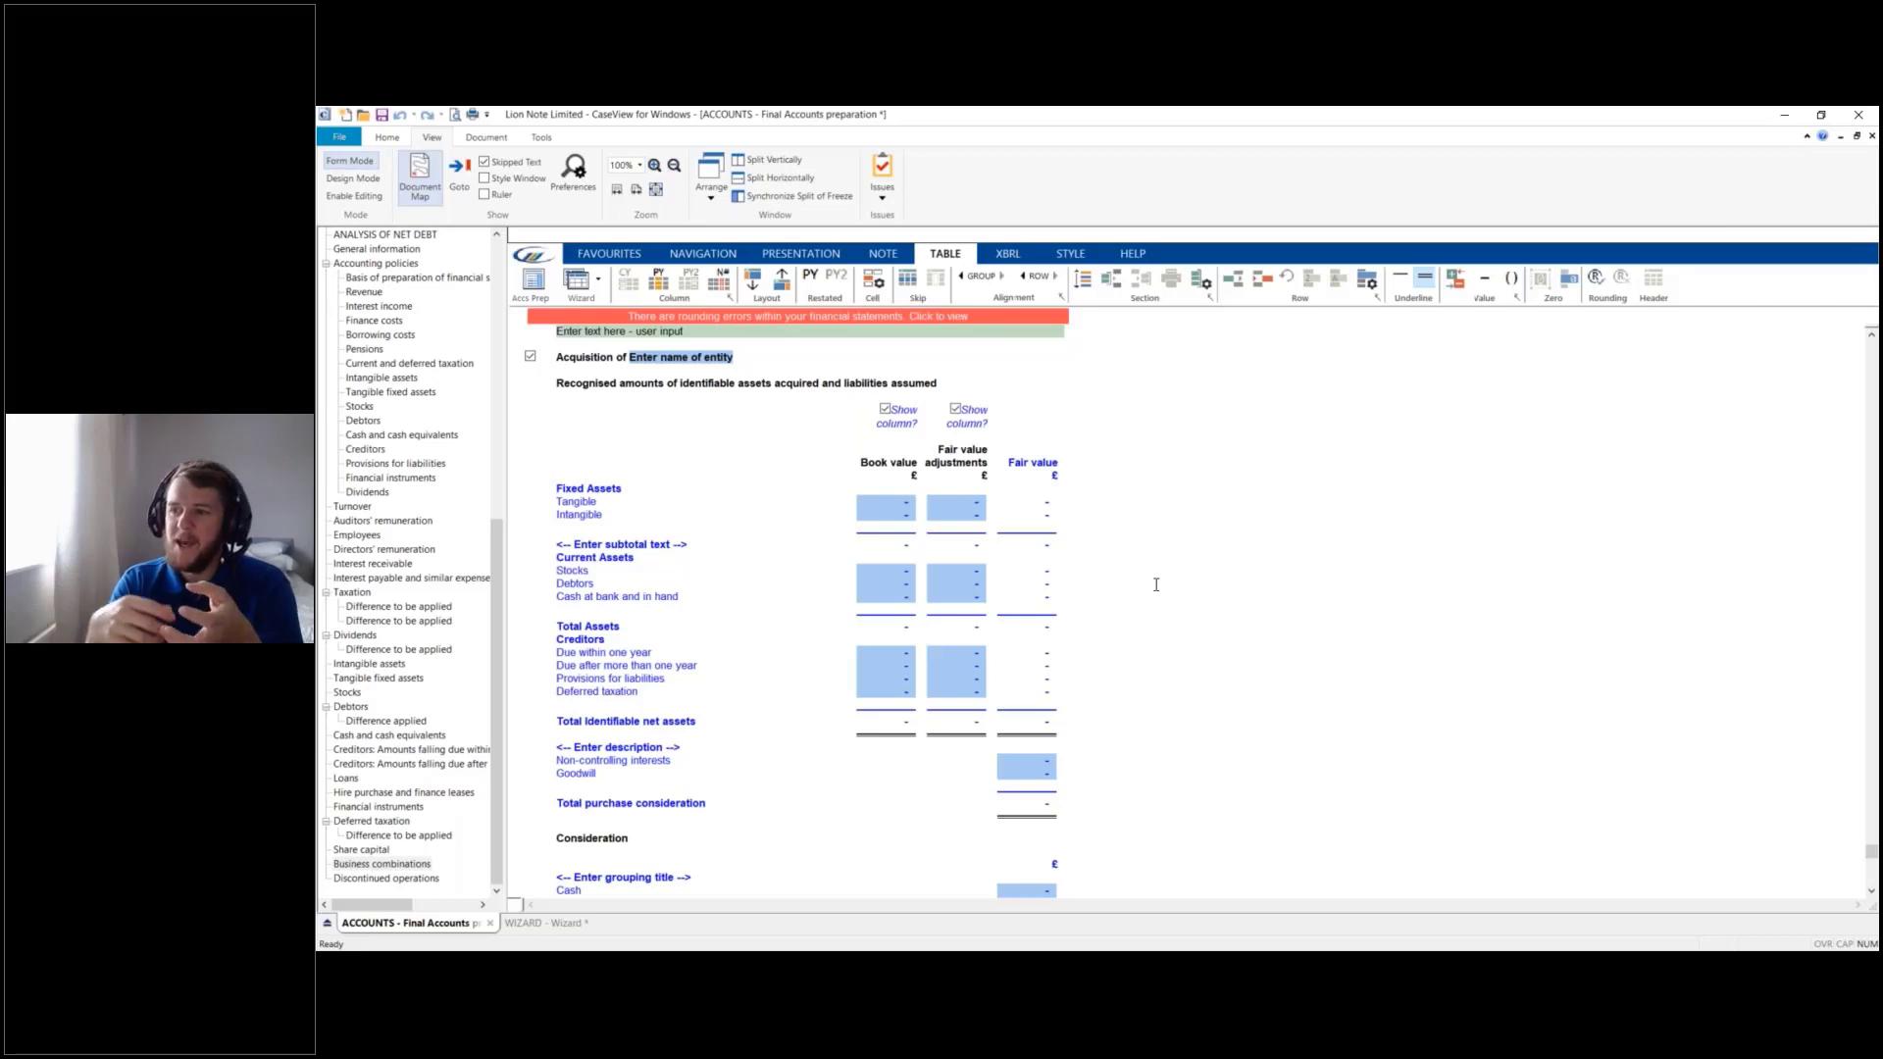
{"action": "left_click", "coordinate": [888, 502]}
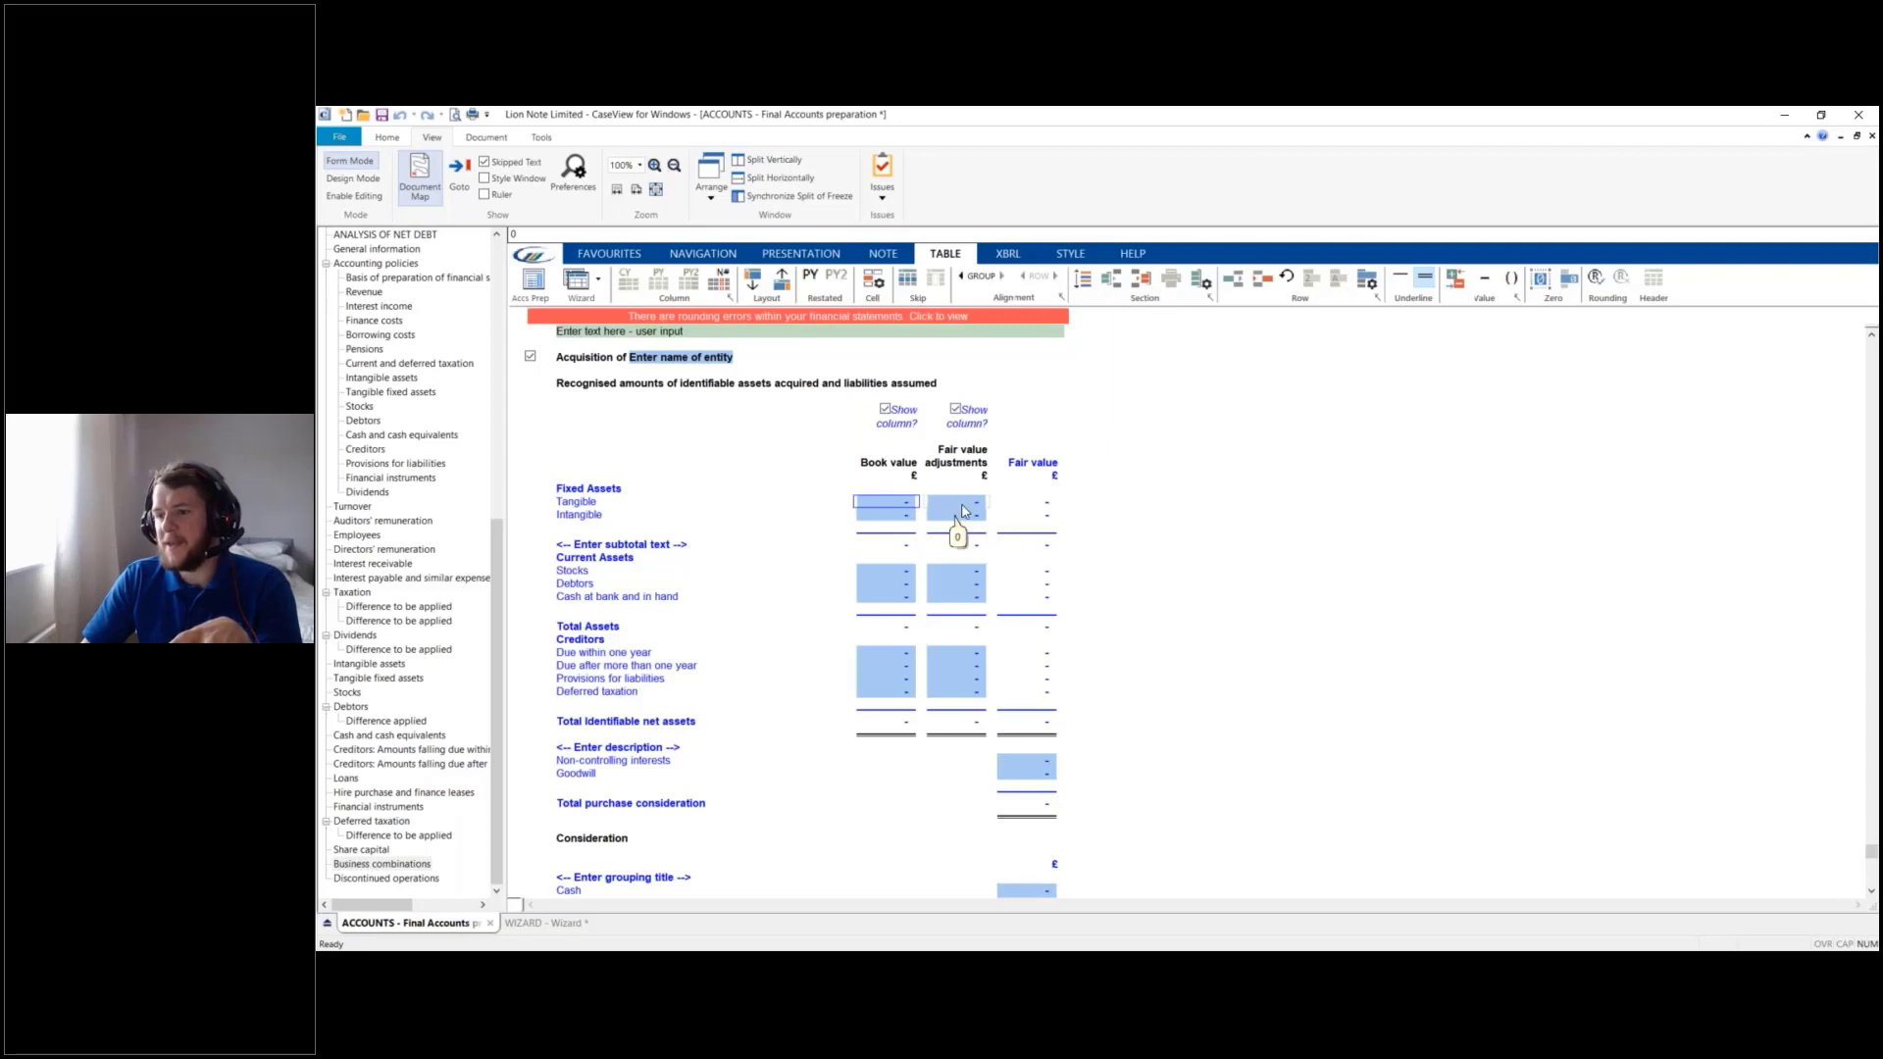
{"action": "scroll", "coordinate": [956, 507], "scroll_direction": "down", "scroll_amount": 1}
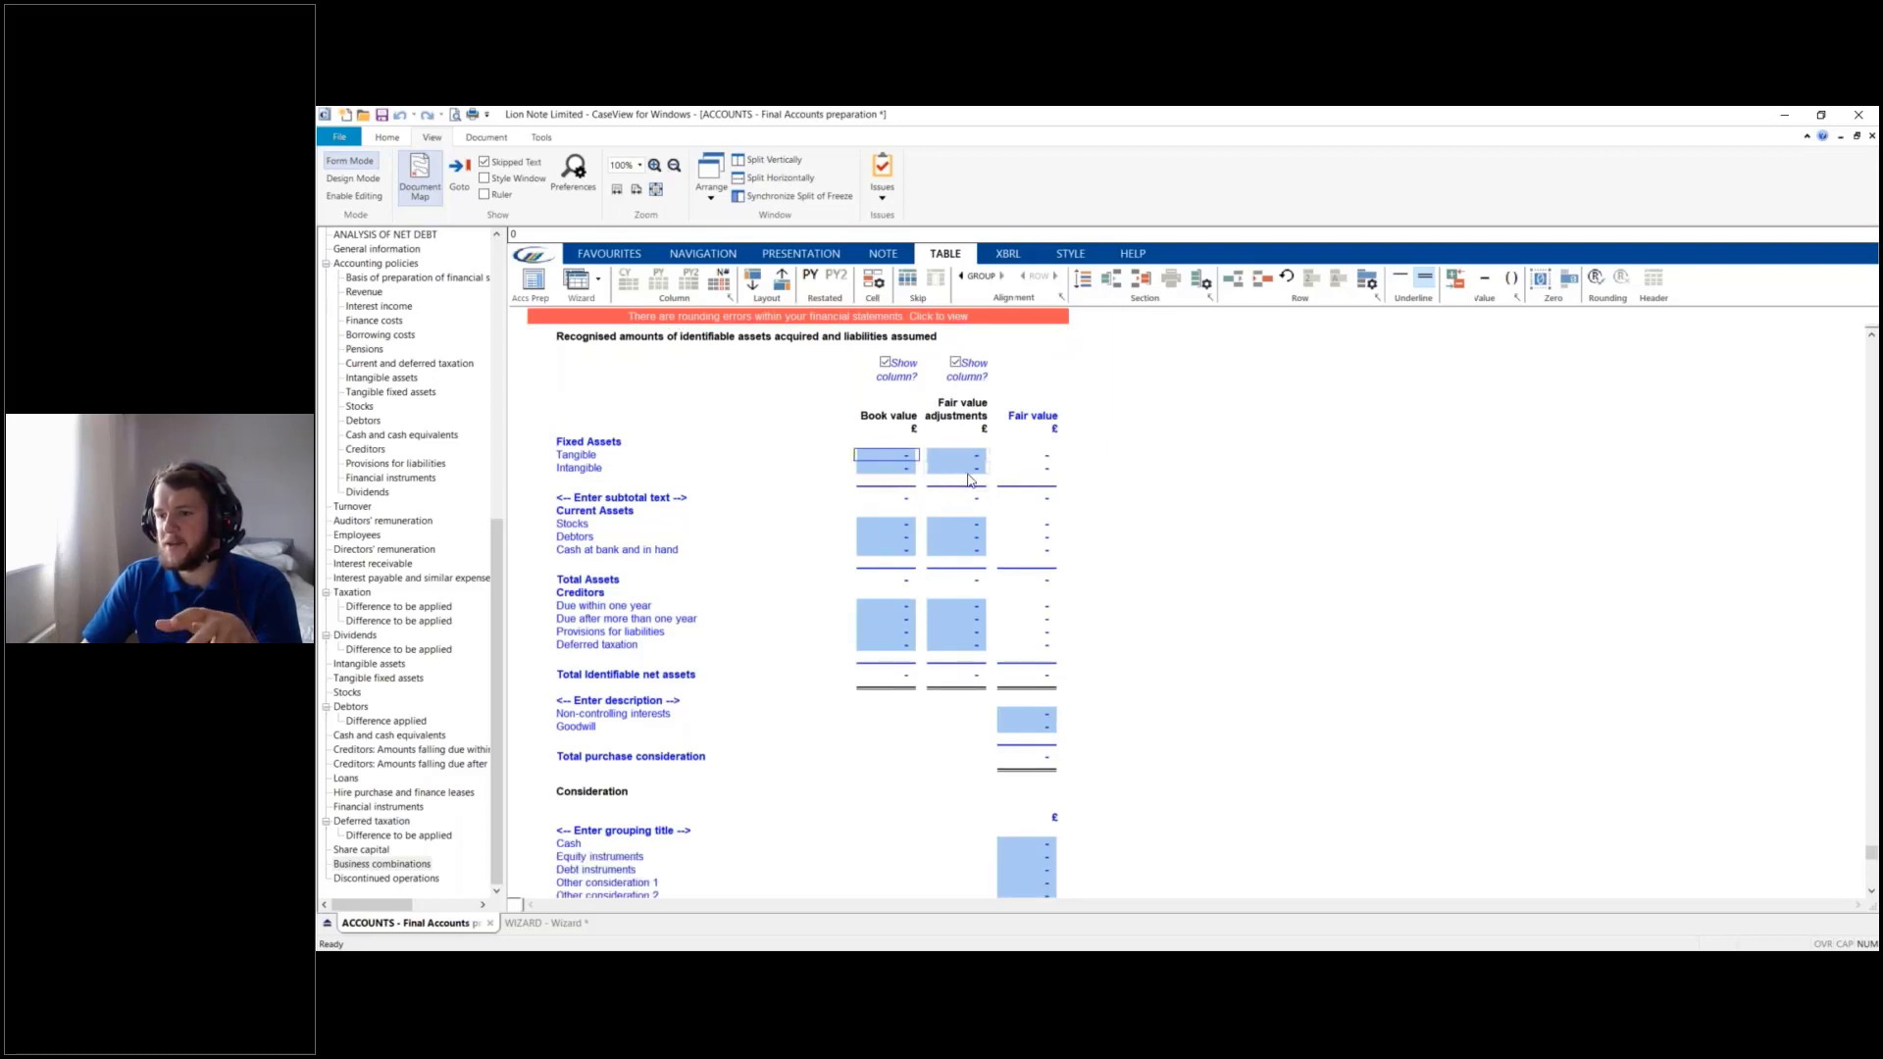
{"action": "scroll", "coordinate": [589, 568], "scroll_direction": "down", "scroll_amount": 5}
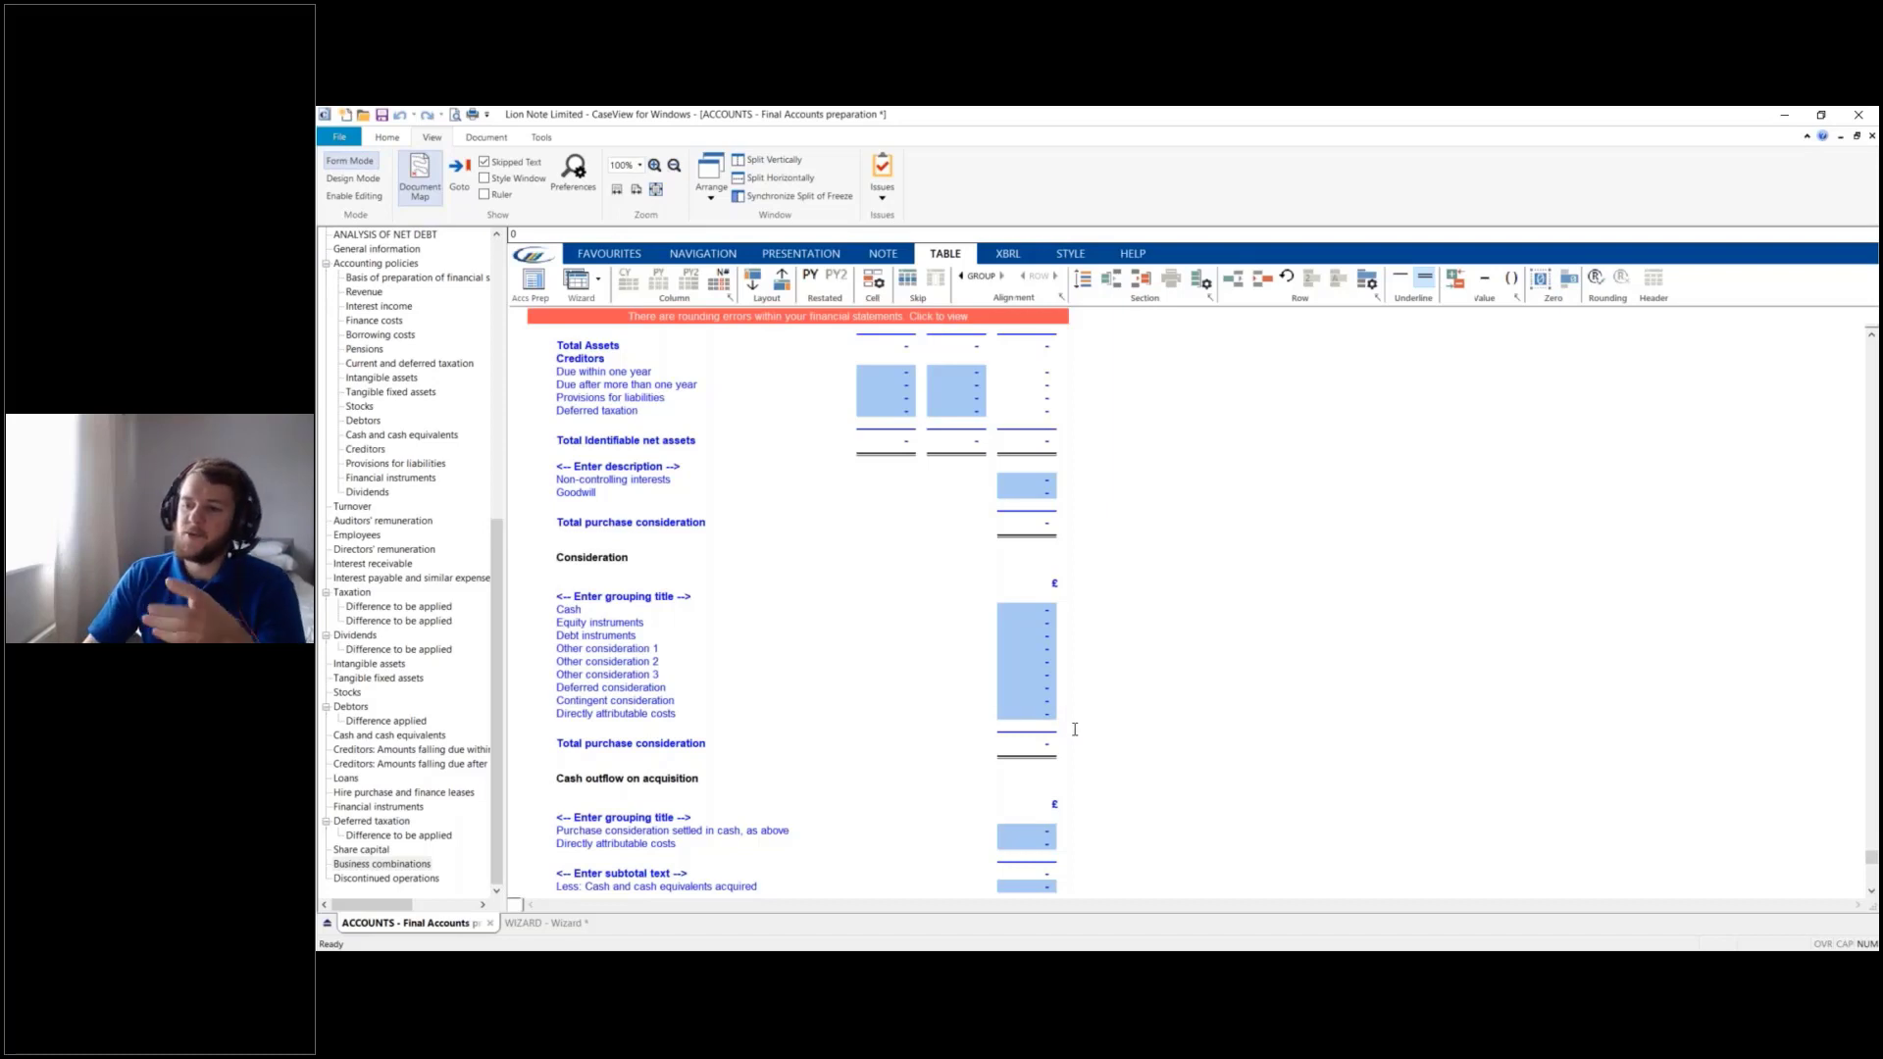
{"action": "scroll", "coordinate": [899, 649], "scroll_direction": "up", "scroll_amount": 1}
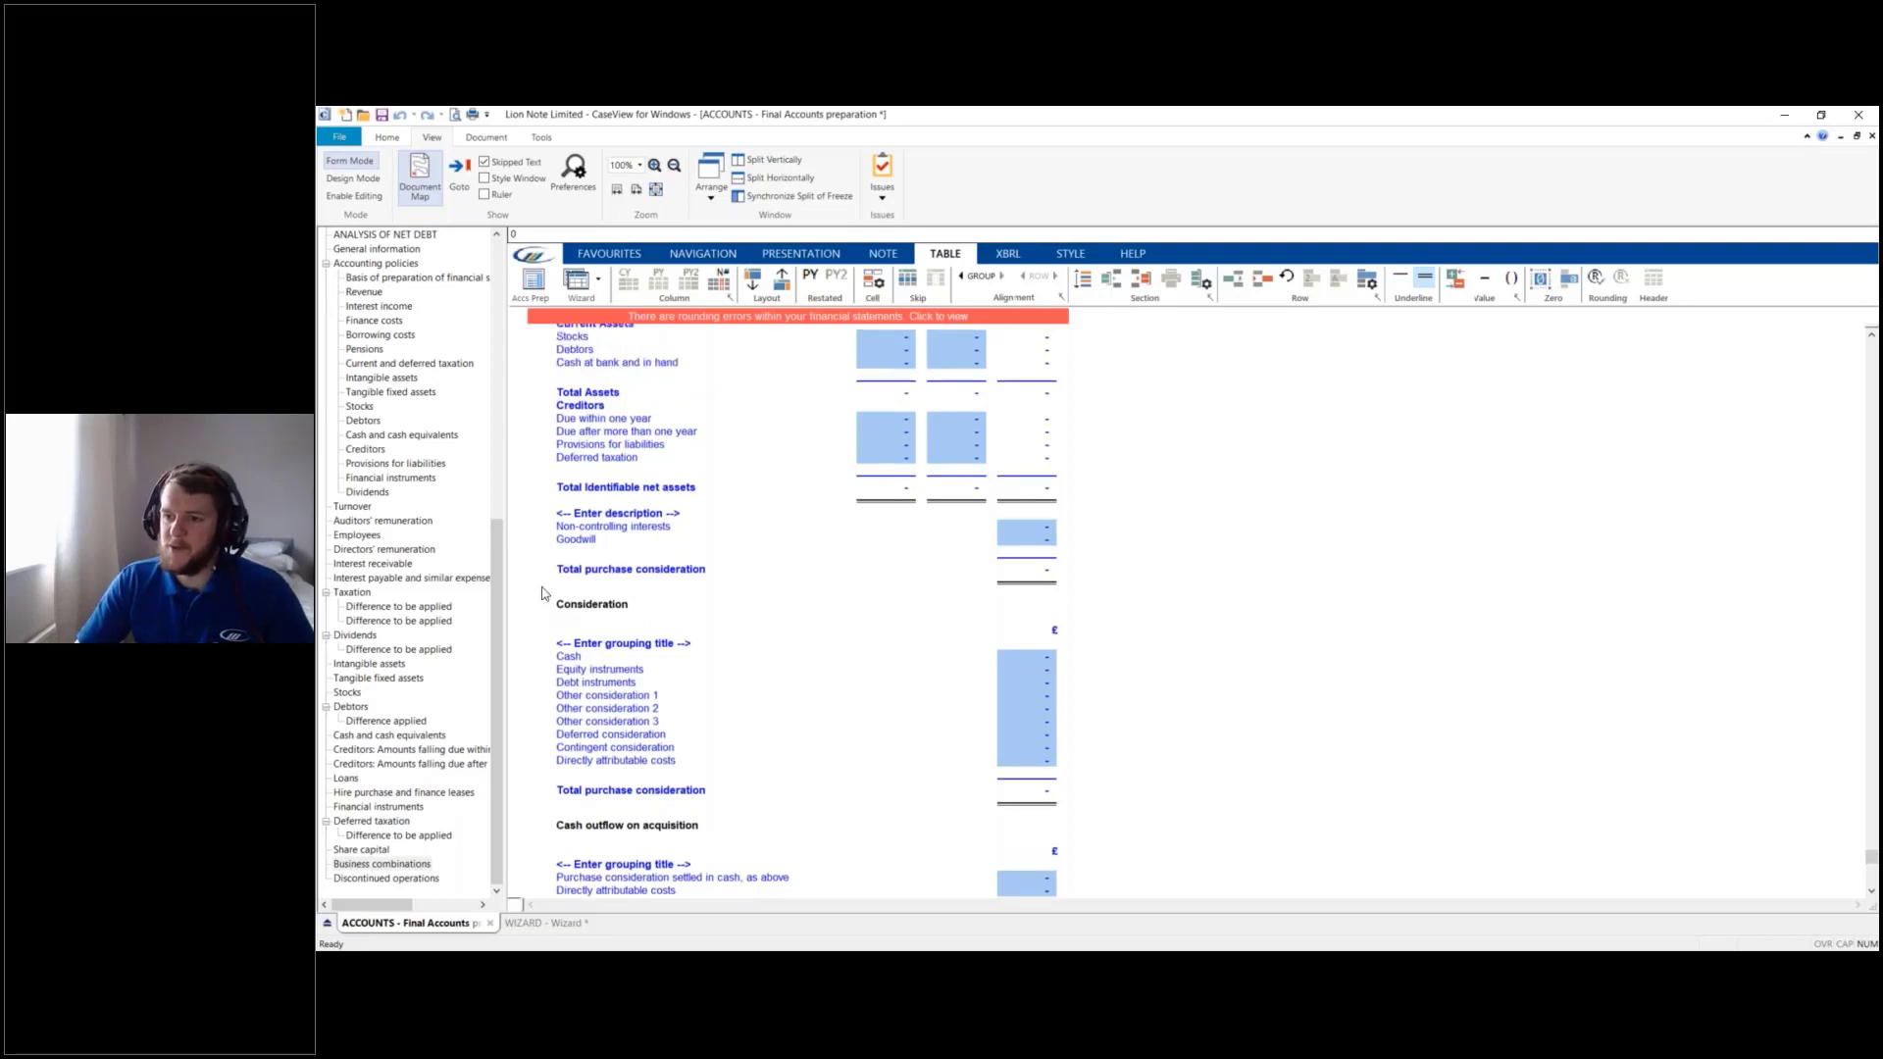
{"action": "left_click_drag", "start_coordinate": [552, 598], "coordinate": [552, 796]}
{"action": "left_click", "coordinate": [1081, 791]}
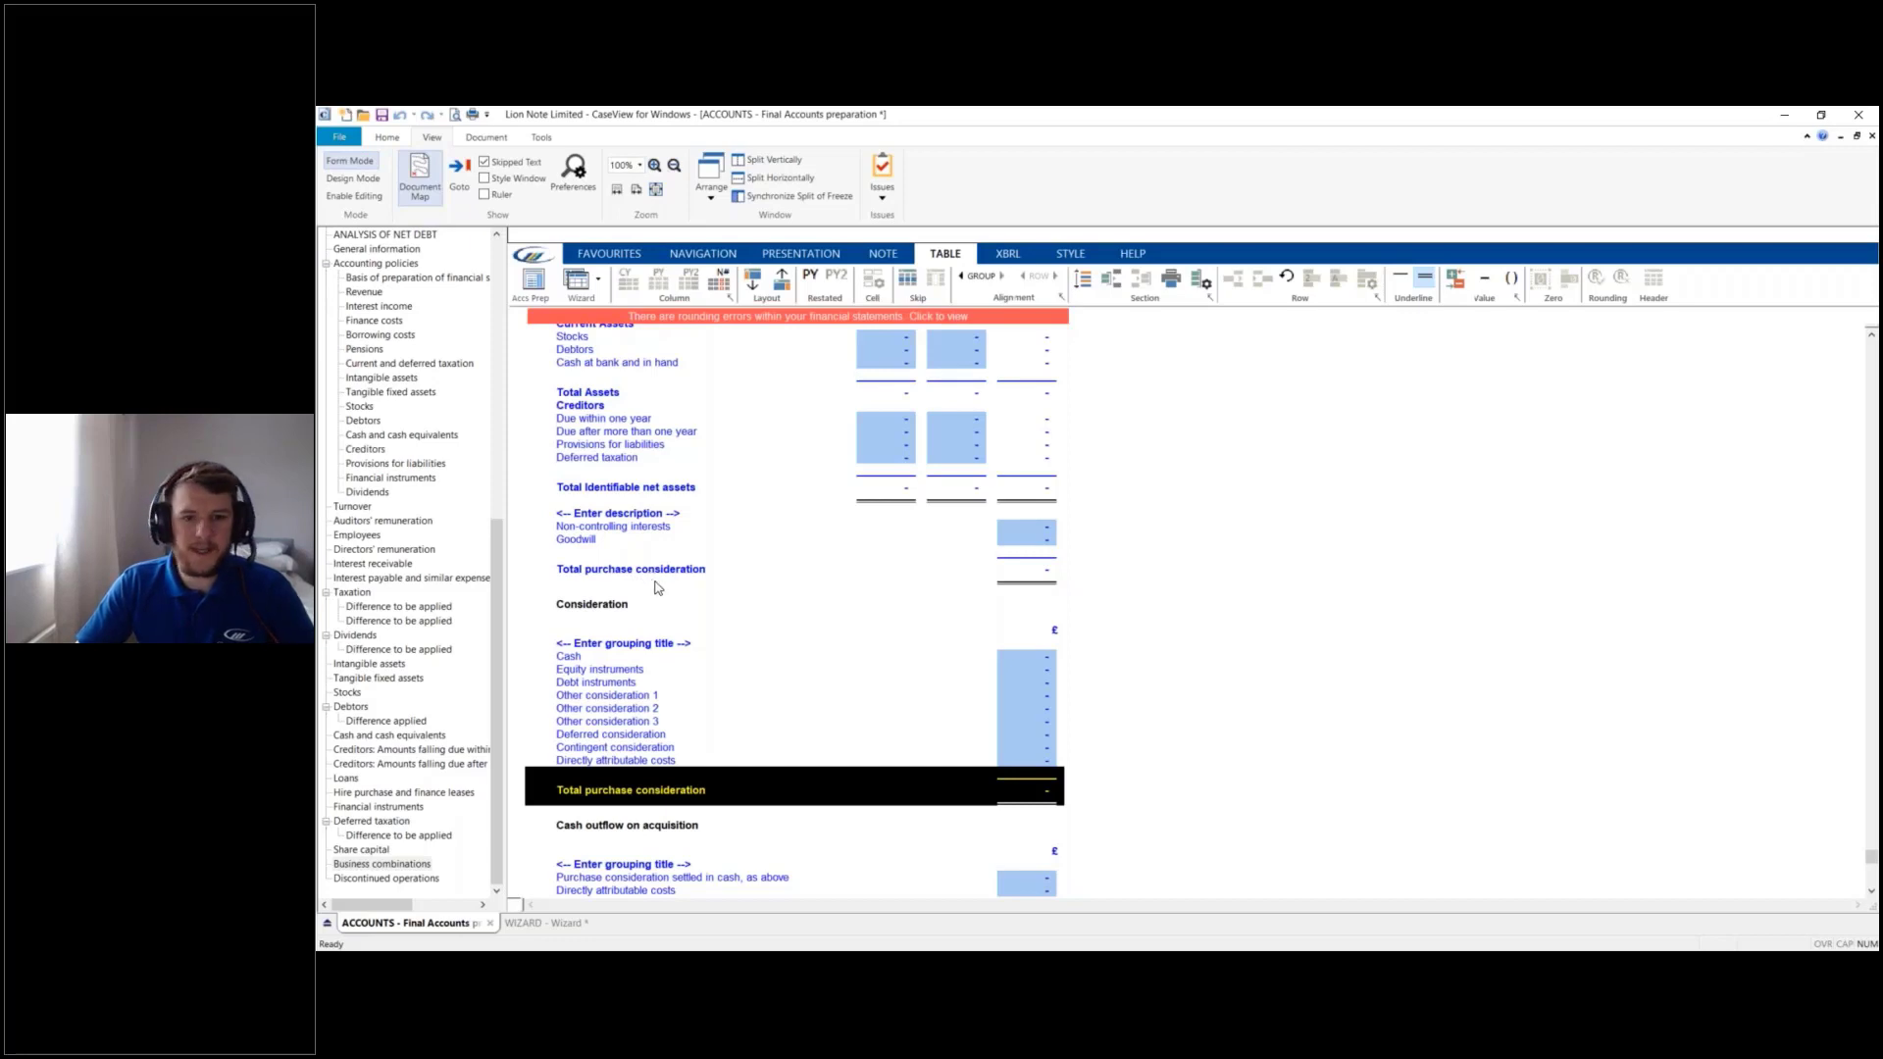
{"action": "scroll", "coordinate": [741, 656], "scroll_direction": "up", "scroll_amount": 3}
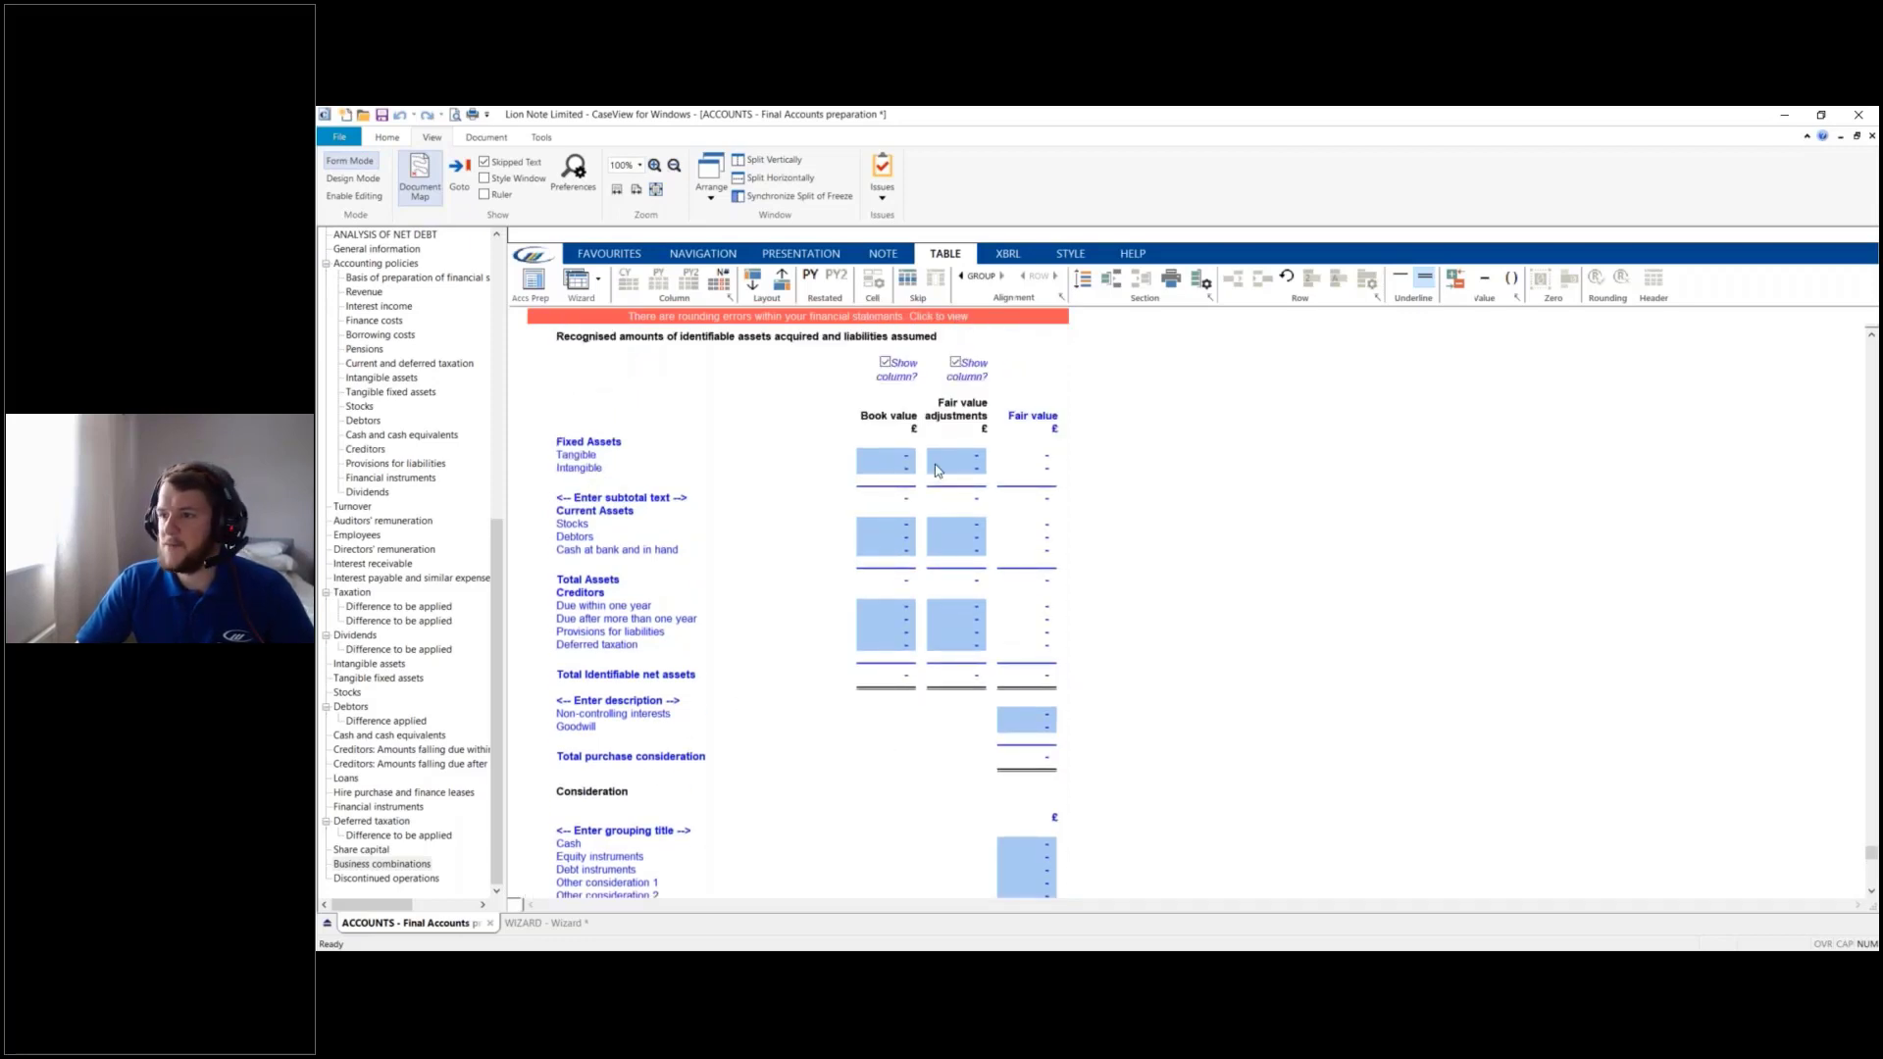
Enter a Tangible book value of 80,000 with a 5,000 fair value adjustment
{"action": "left_click", "coordinate": [885, 455]}
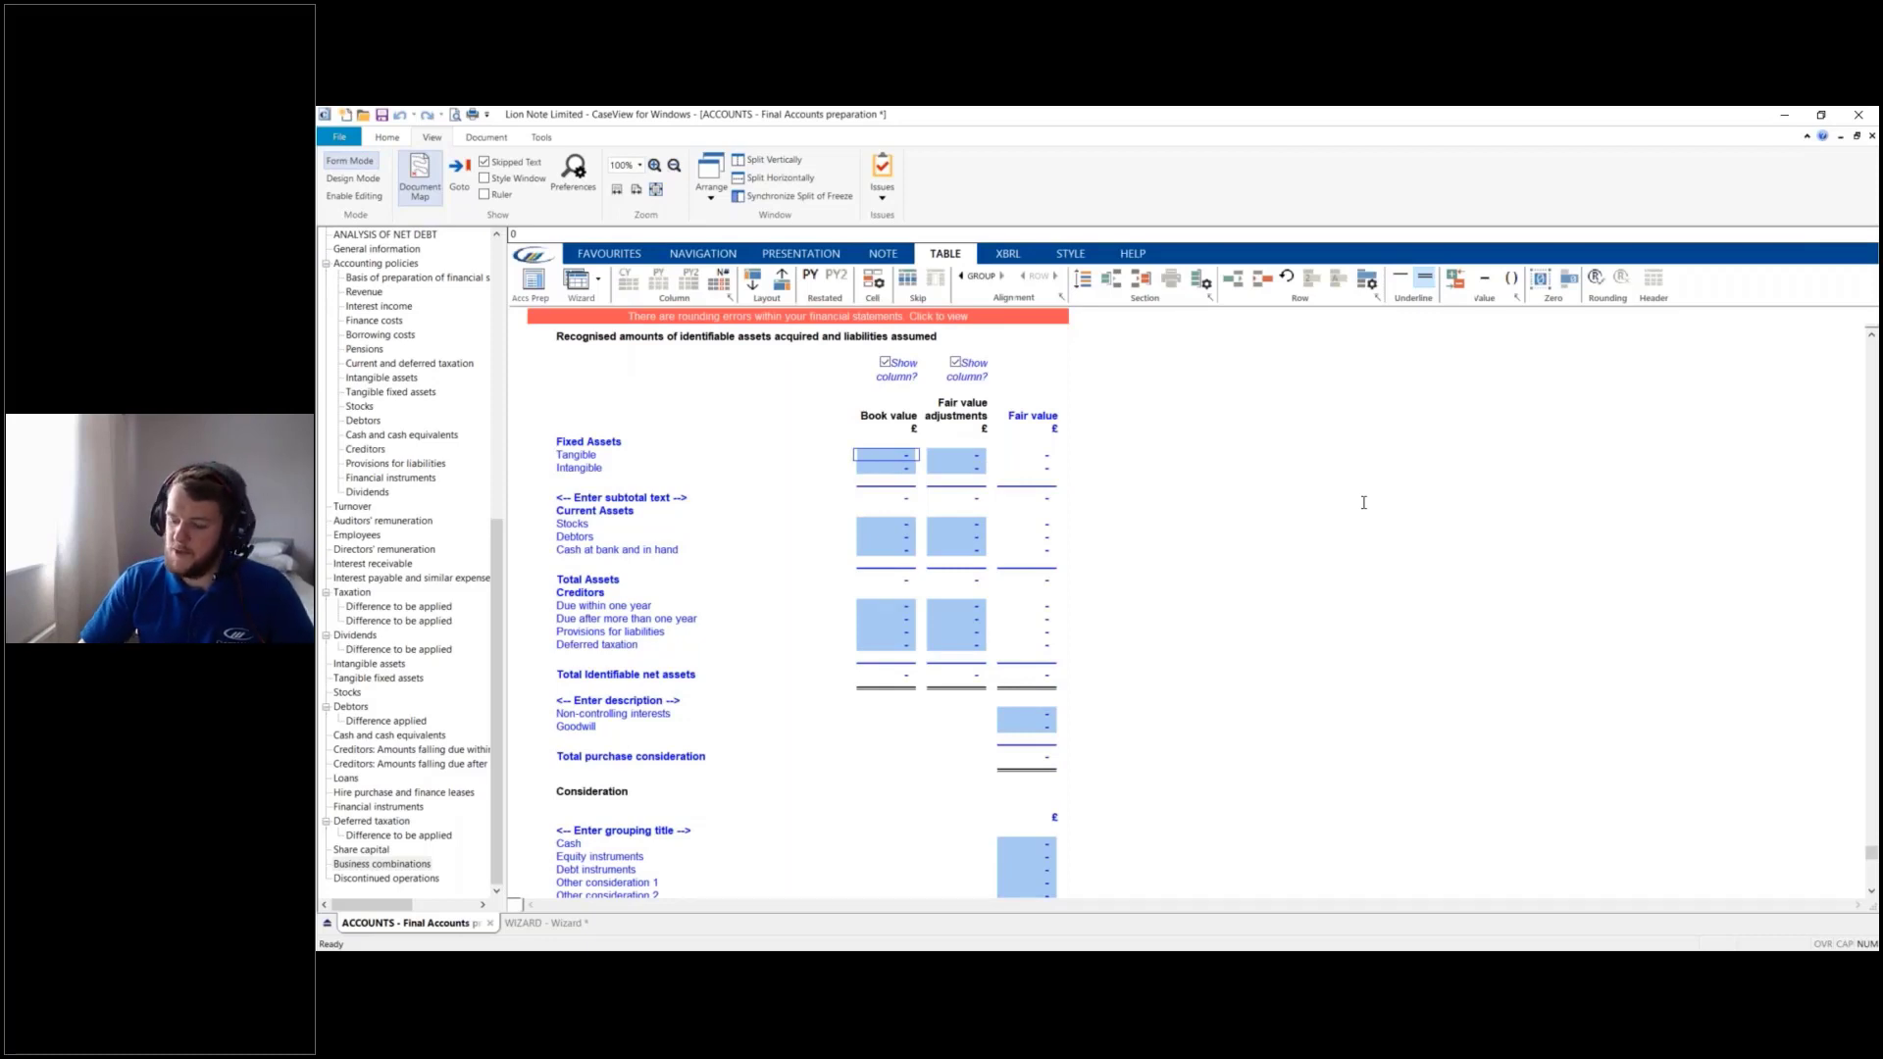
{"action": "type", "text": "80000"}
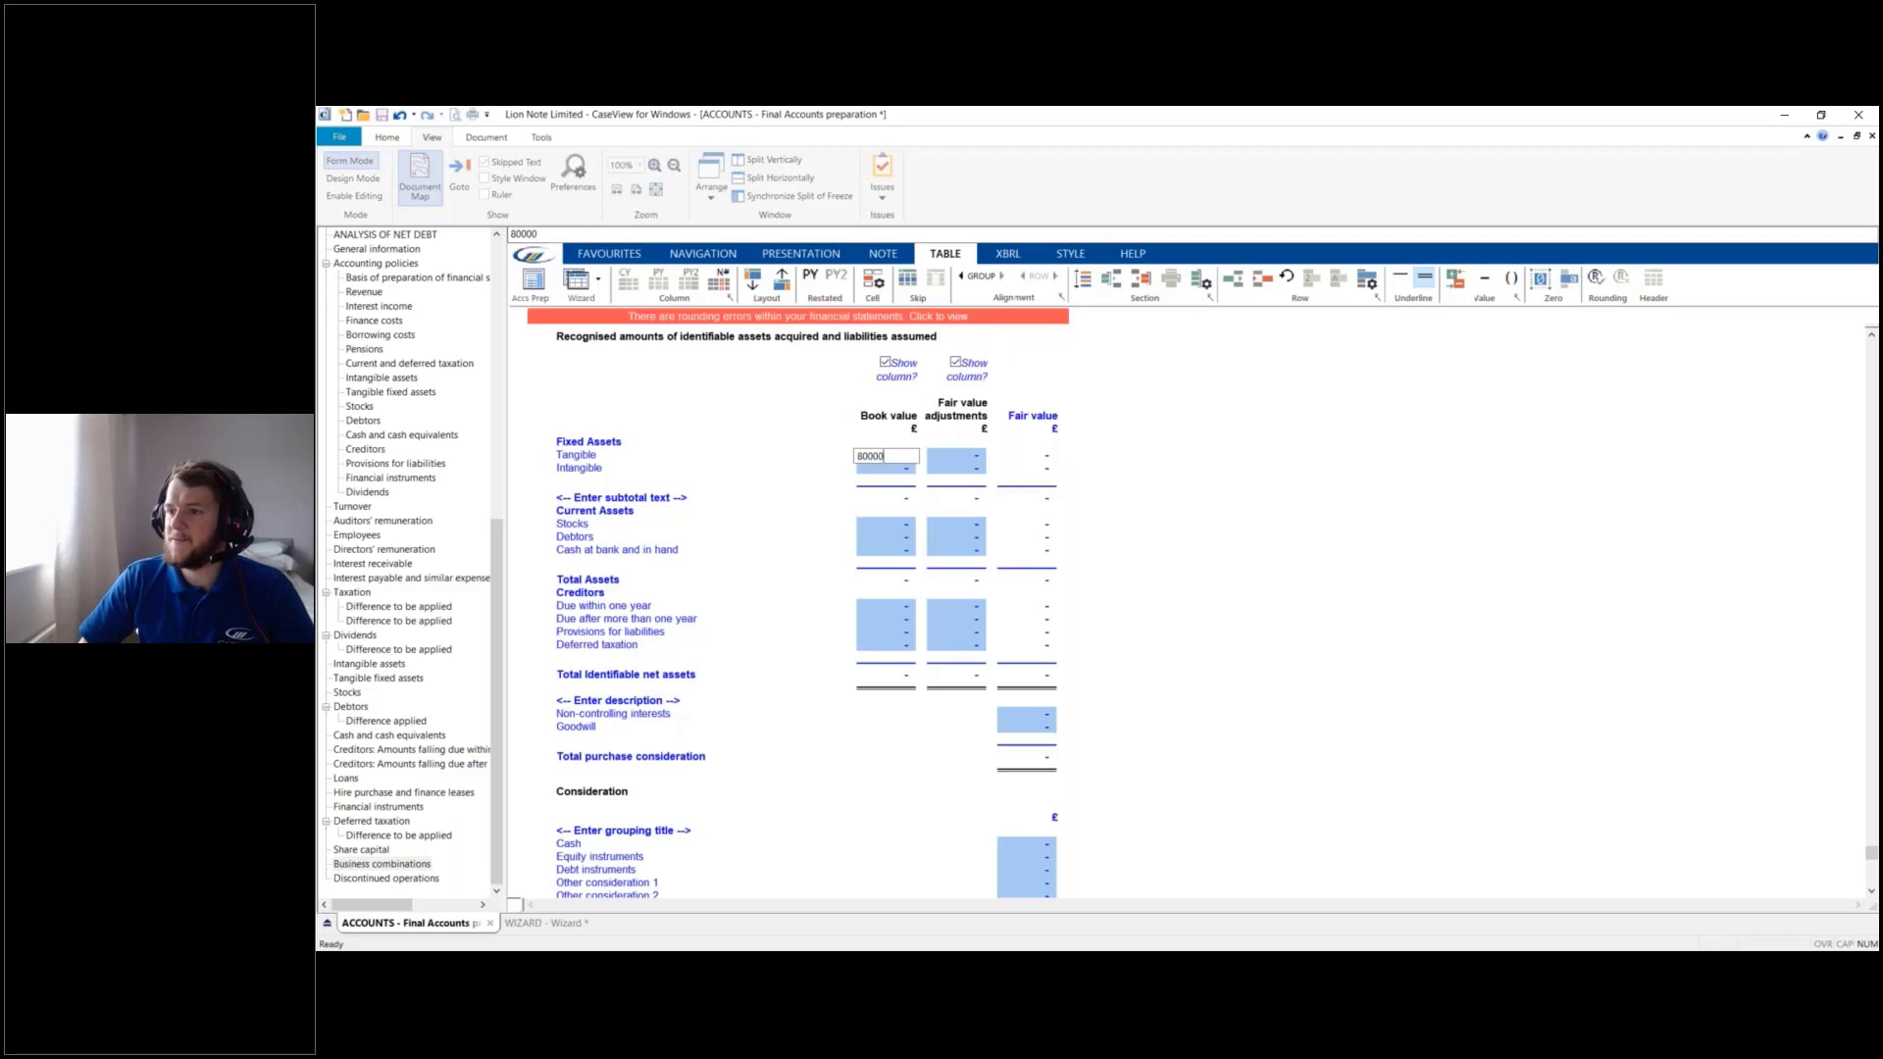
{"action": "key", "text": "Return"}
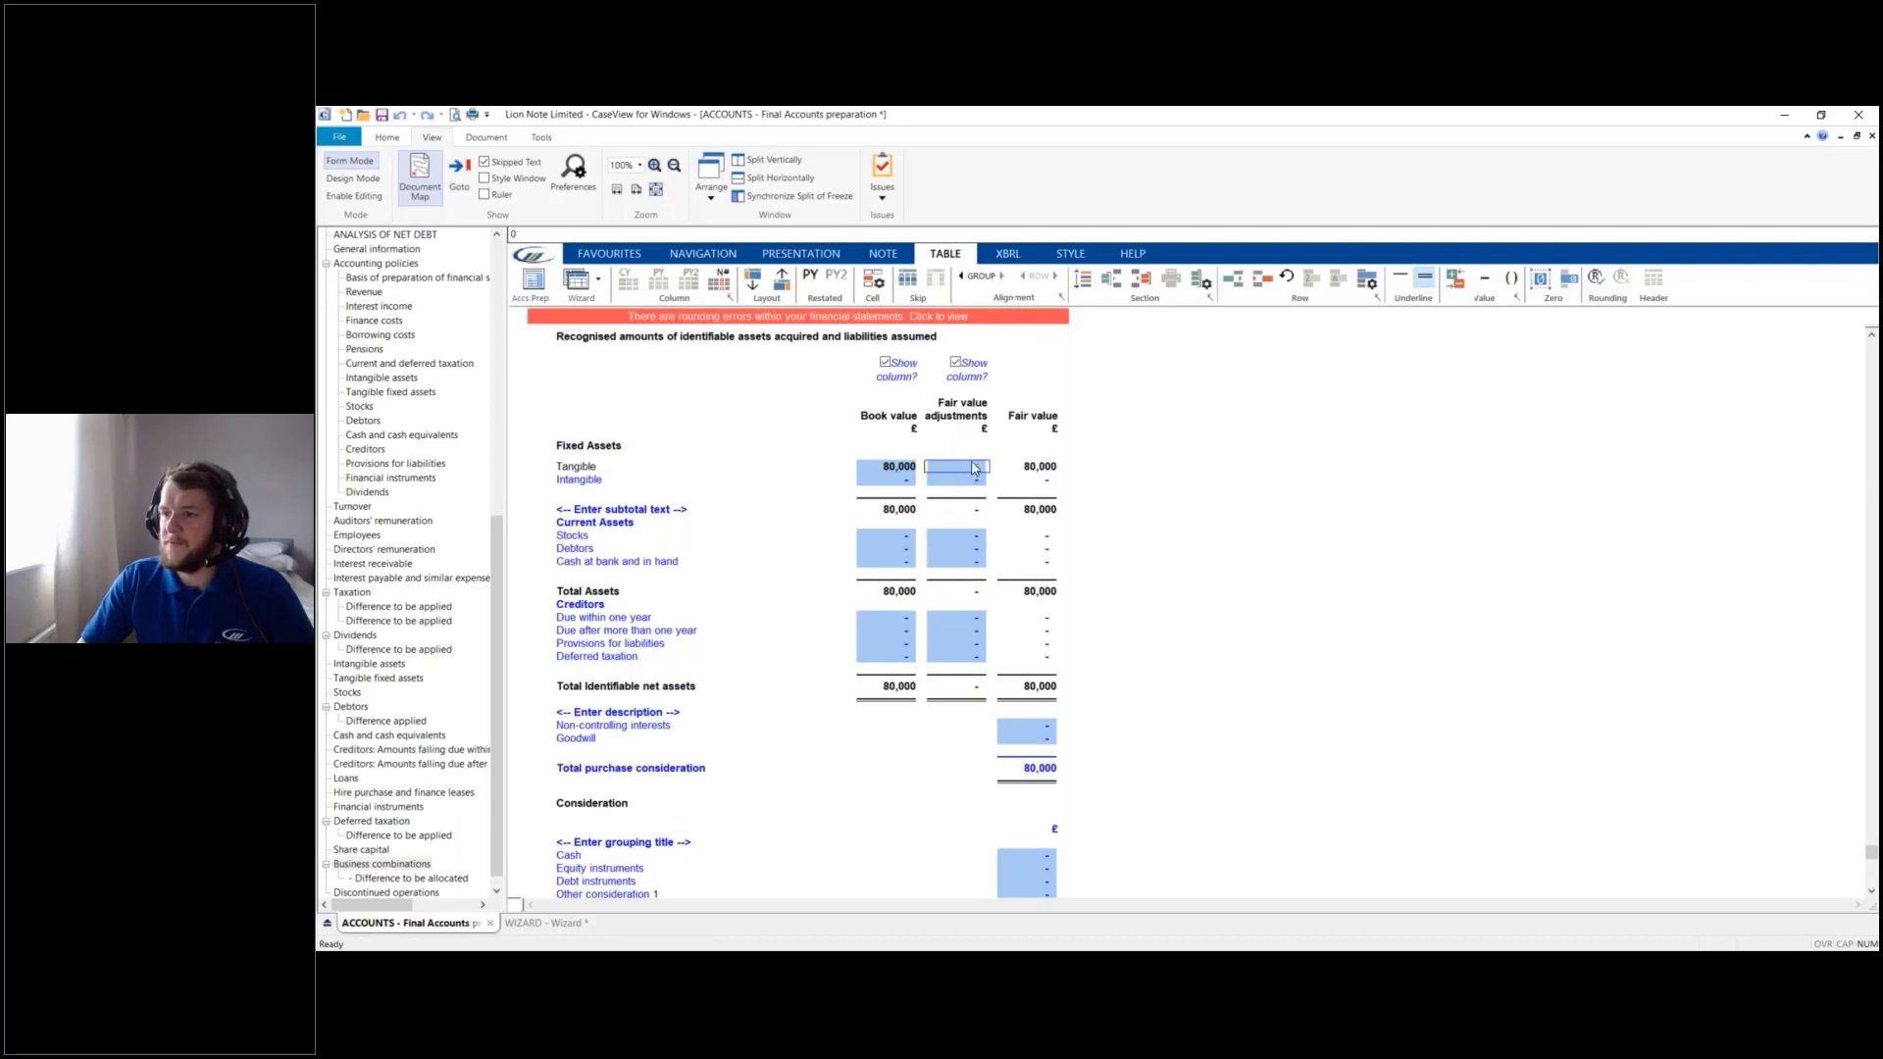
{"action": "type", "text": "5000"}
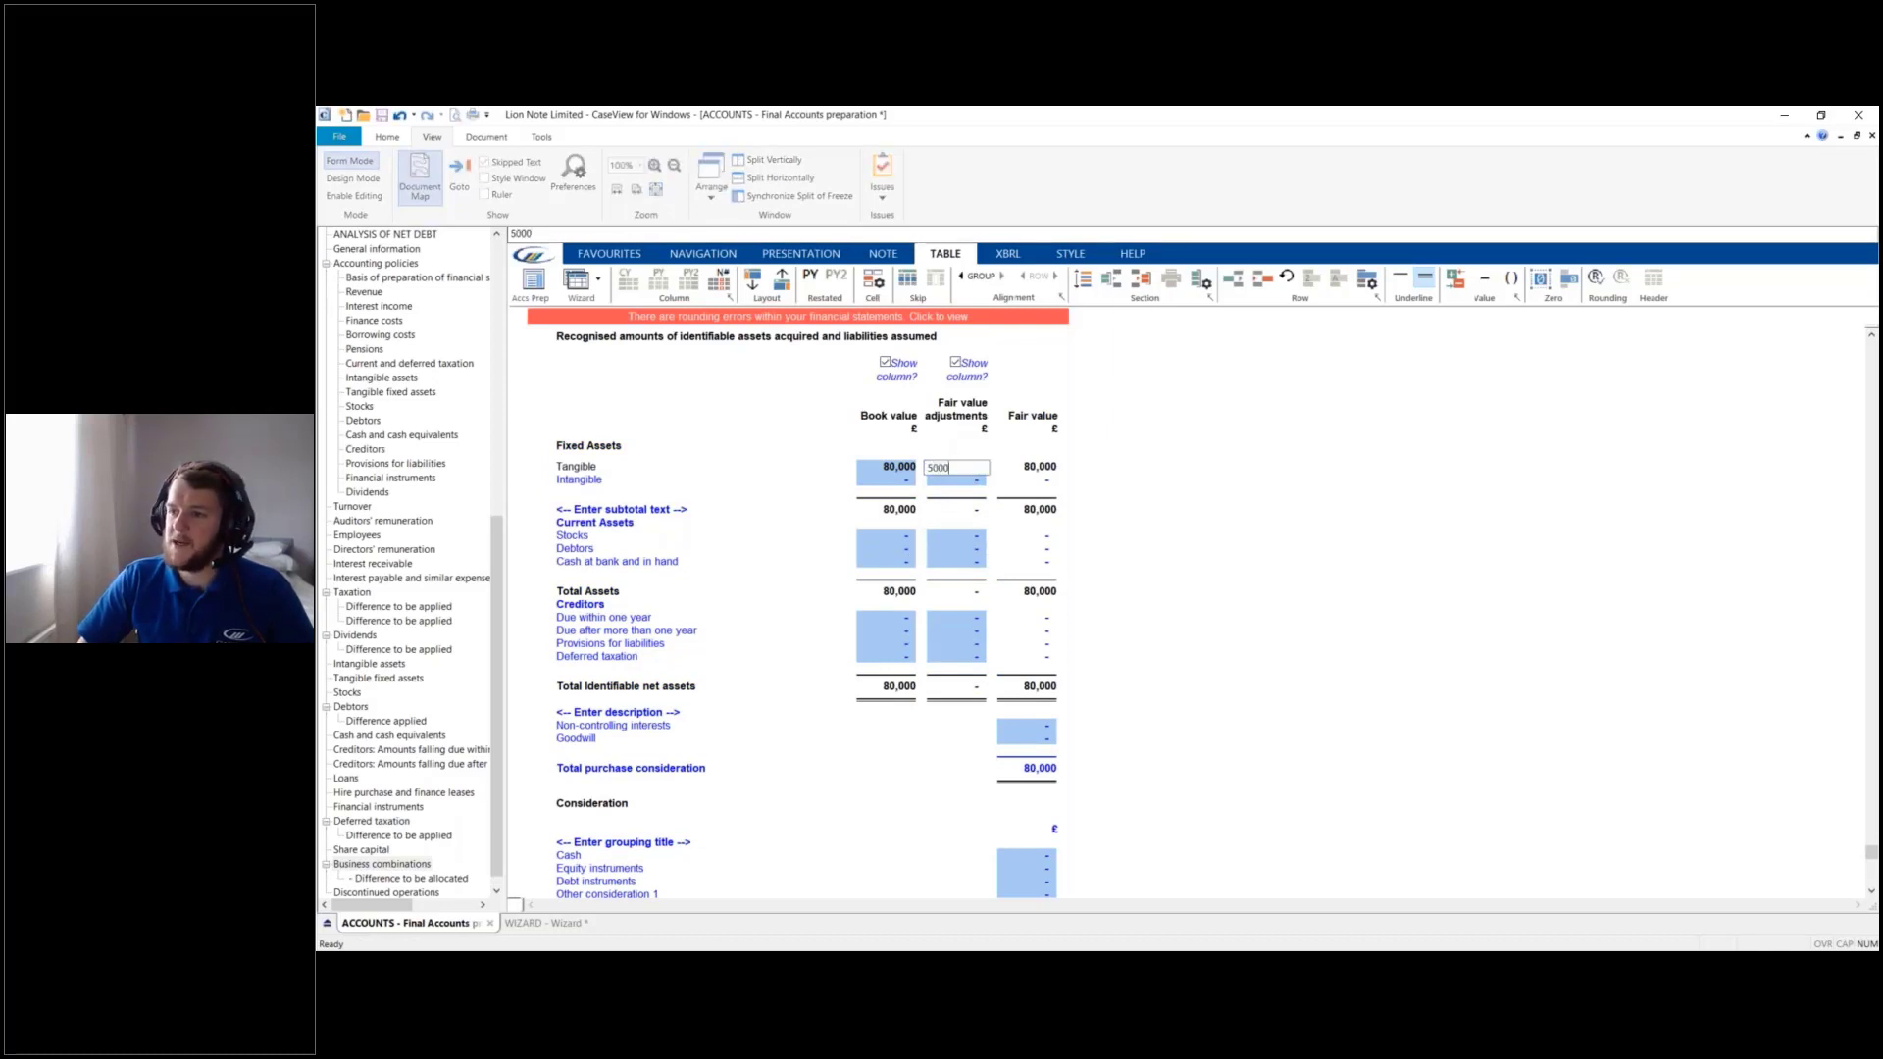
{"action": "key", "text": "Return"}
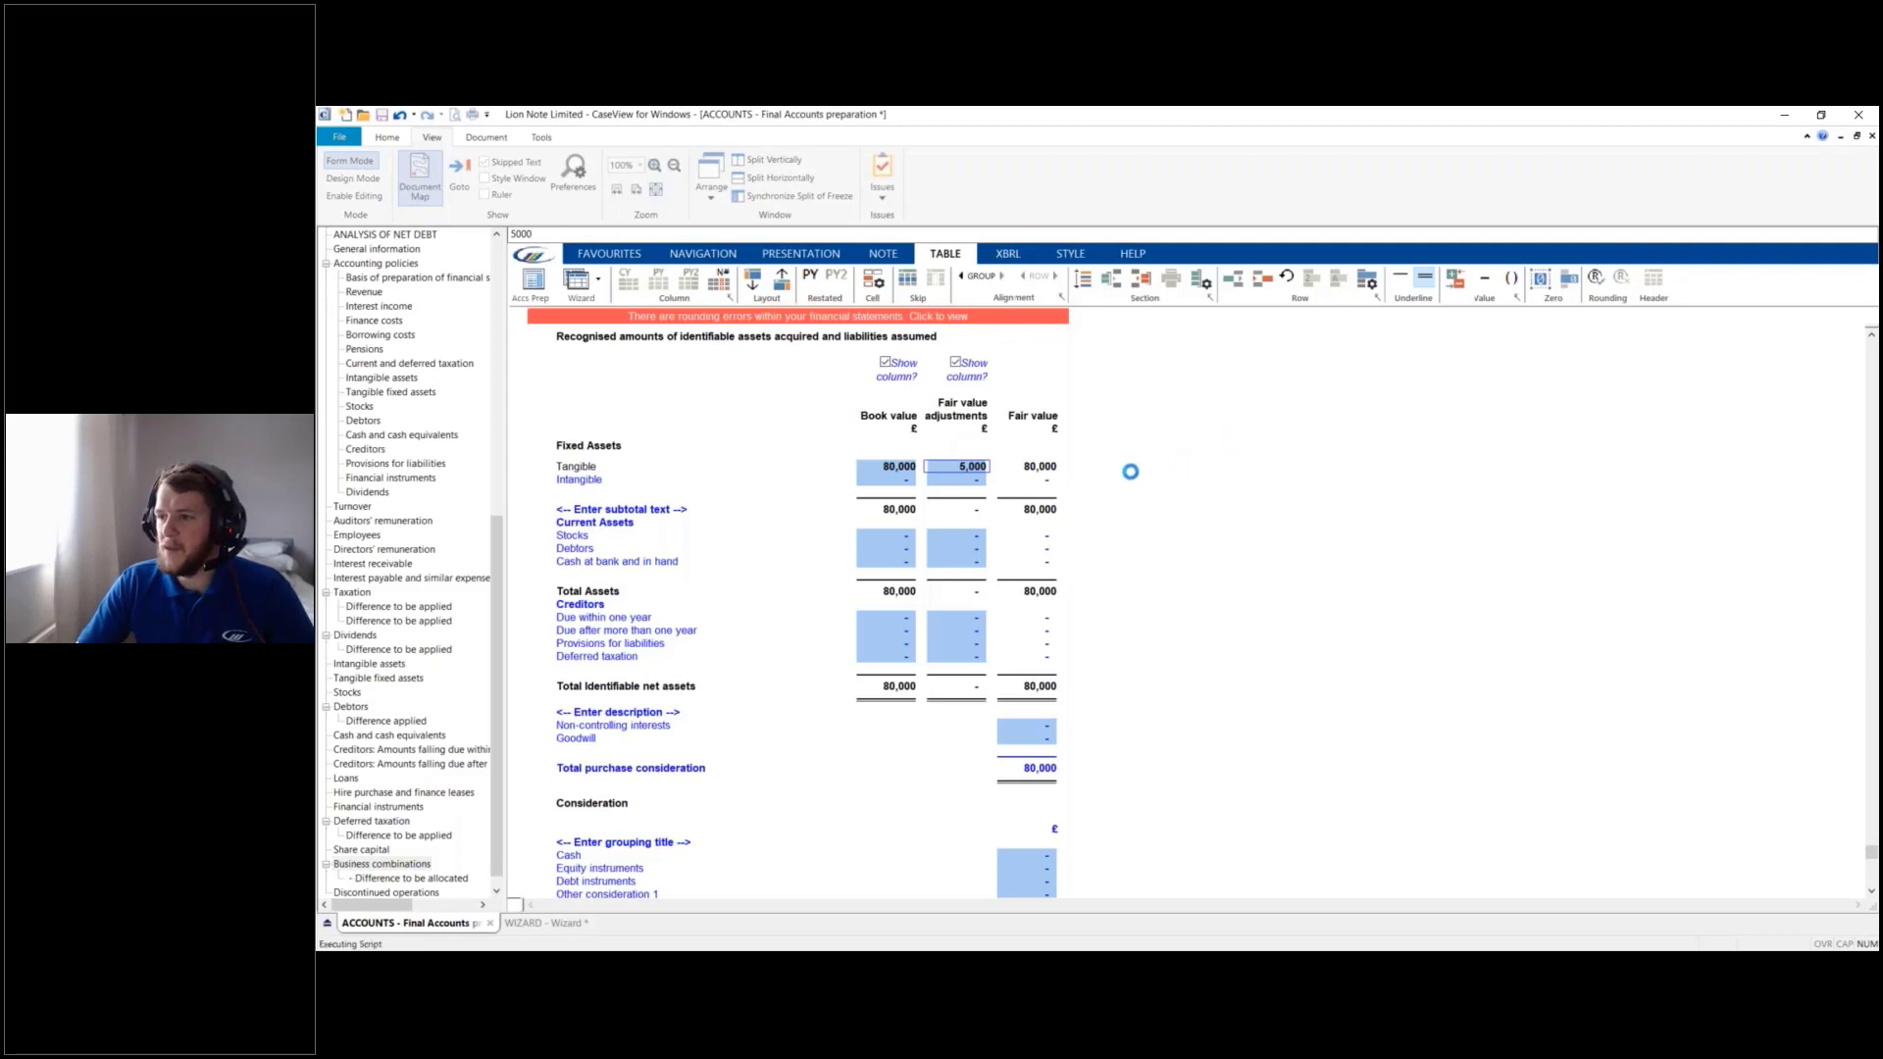
{"action": "left_click", "coordinate": [640, 481]}
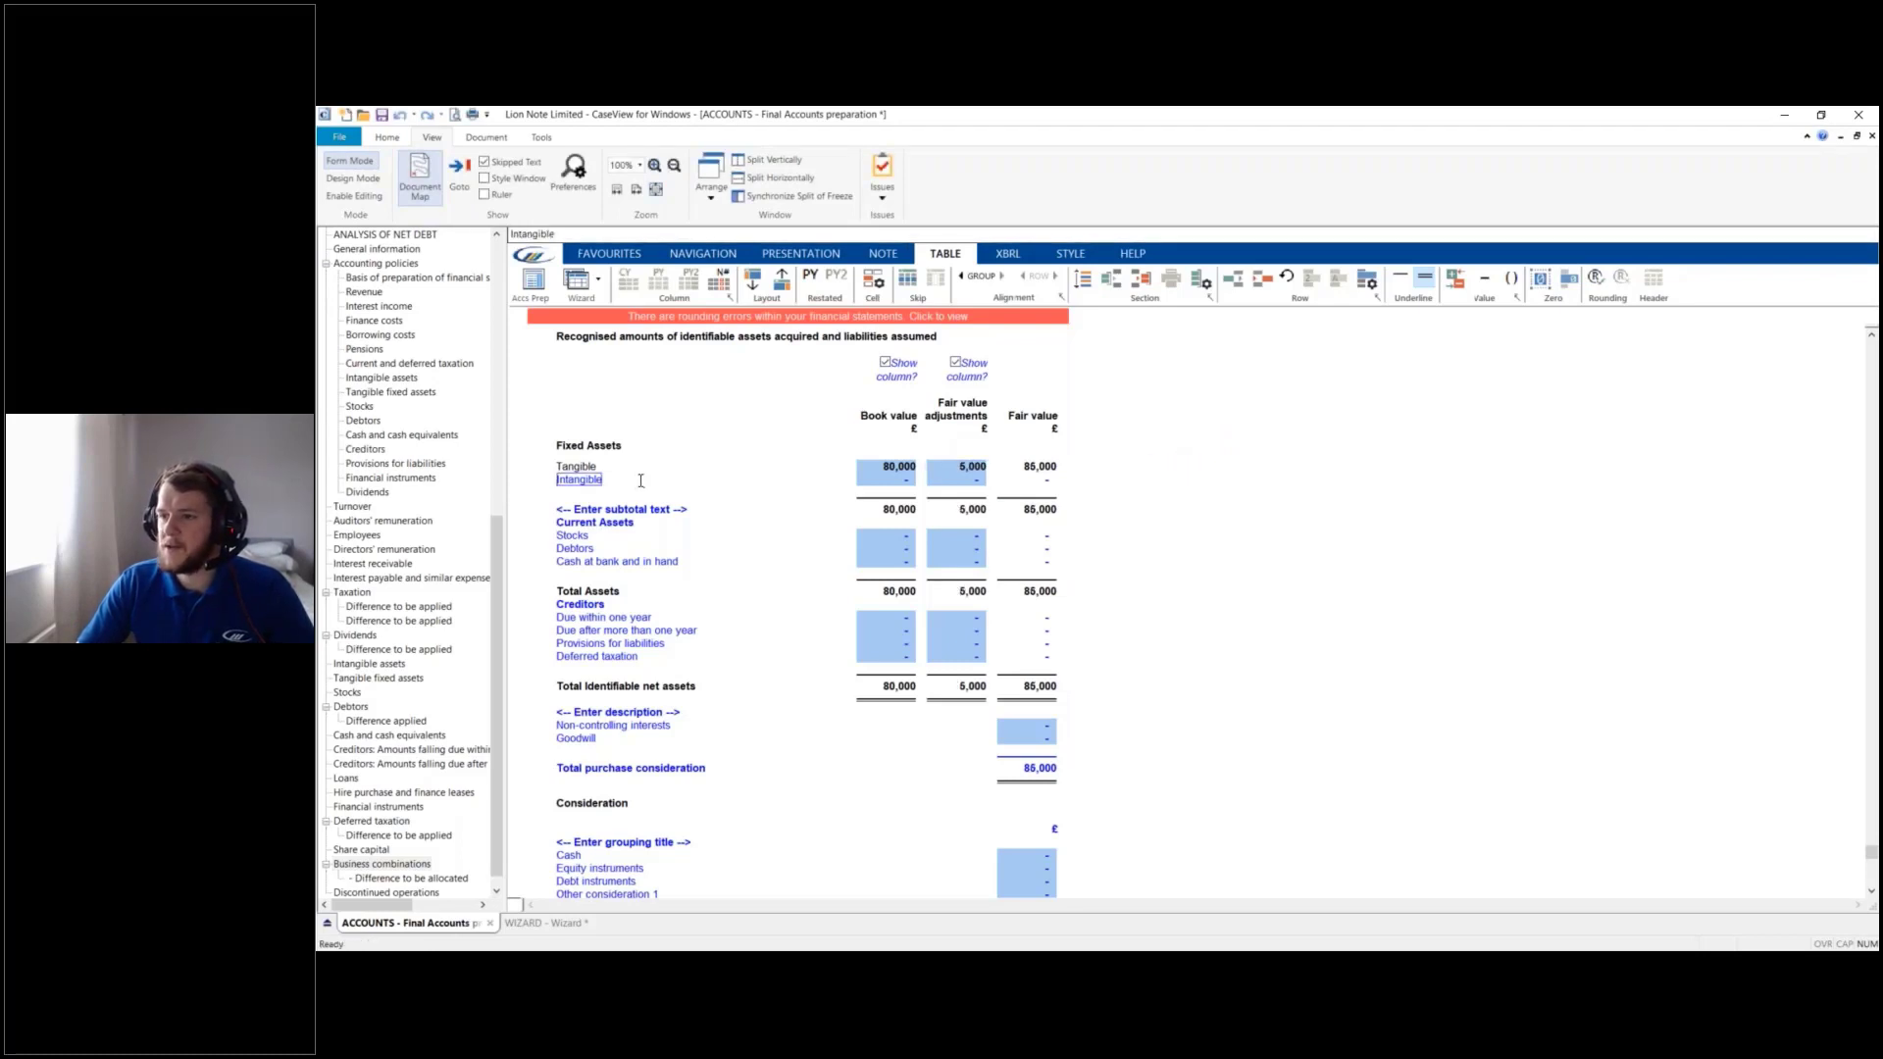
Enter book values of 25,000 for Stocks and 10,000 for Cash at bank
{"action": "left_click", "coordinate": [900, 536]}
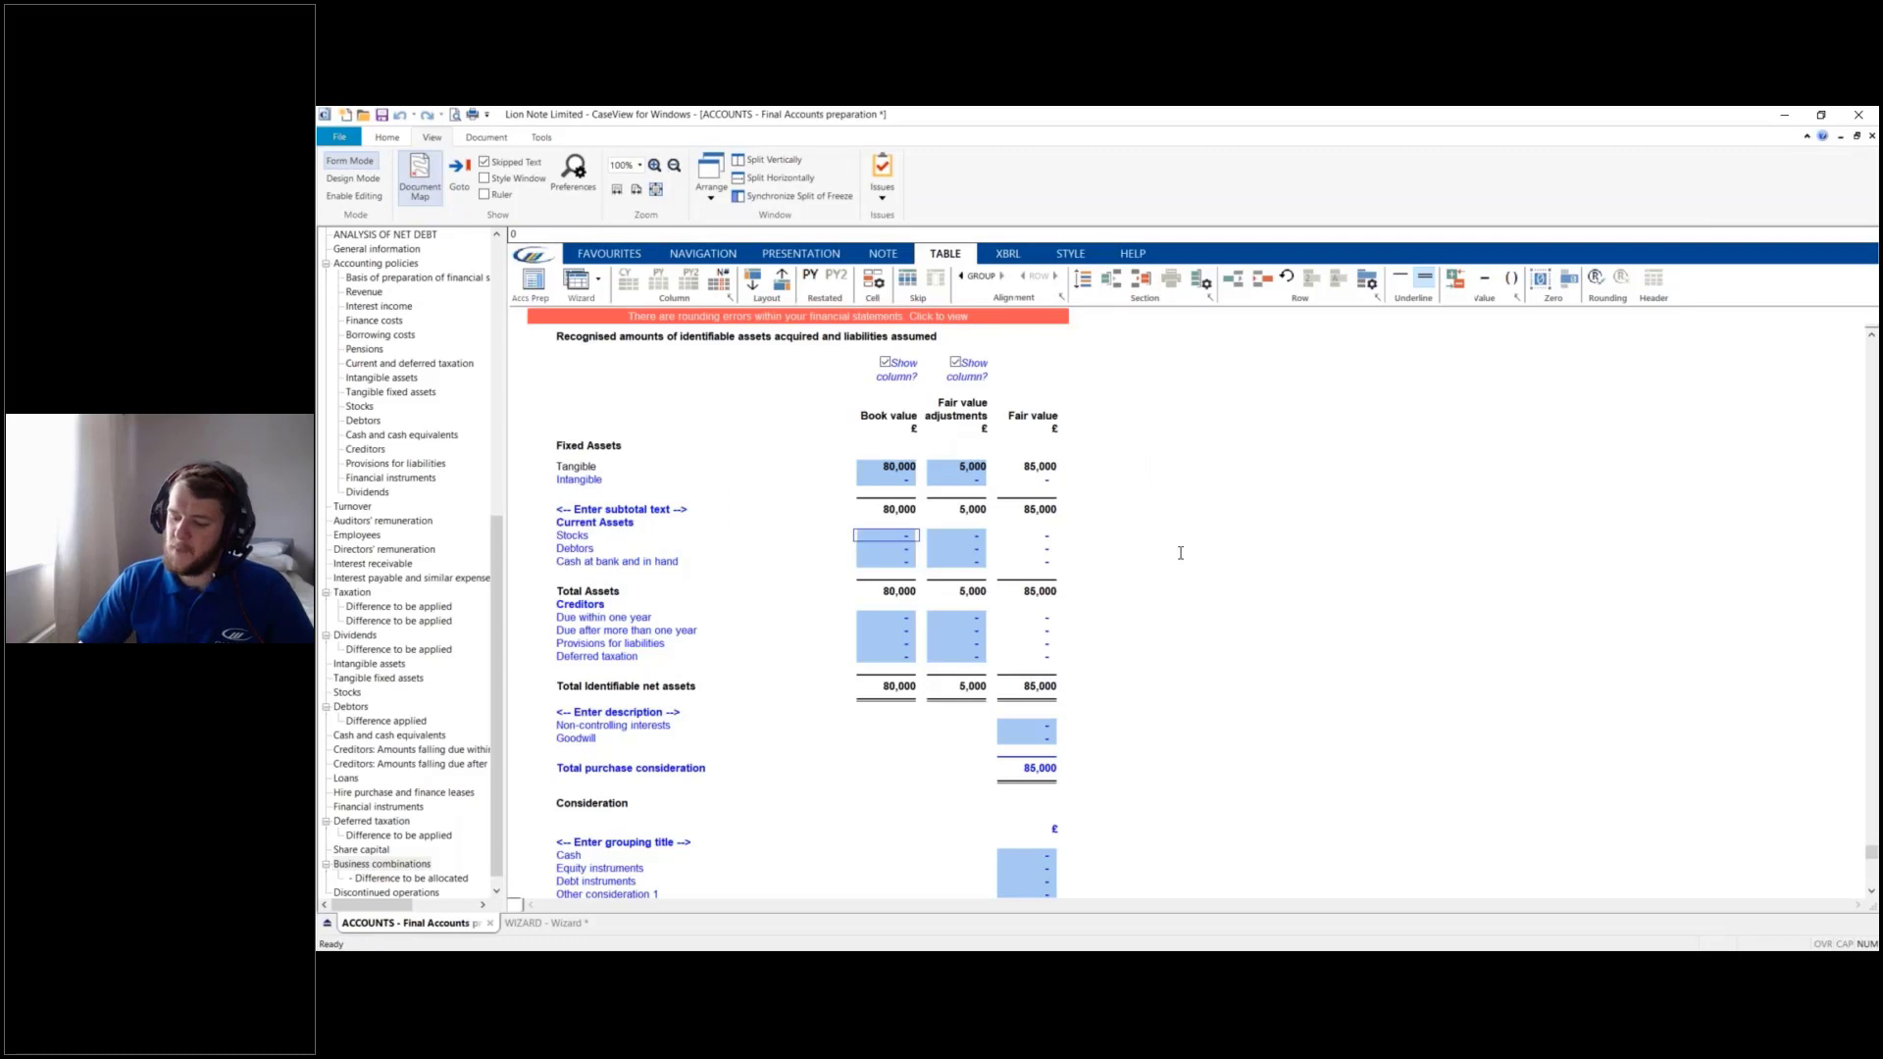
{"action": "type", "text": "25000"}
{"action": "key", "text": "Return"}
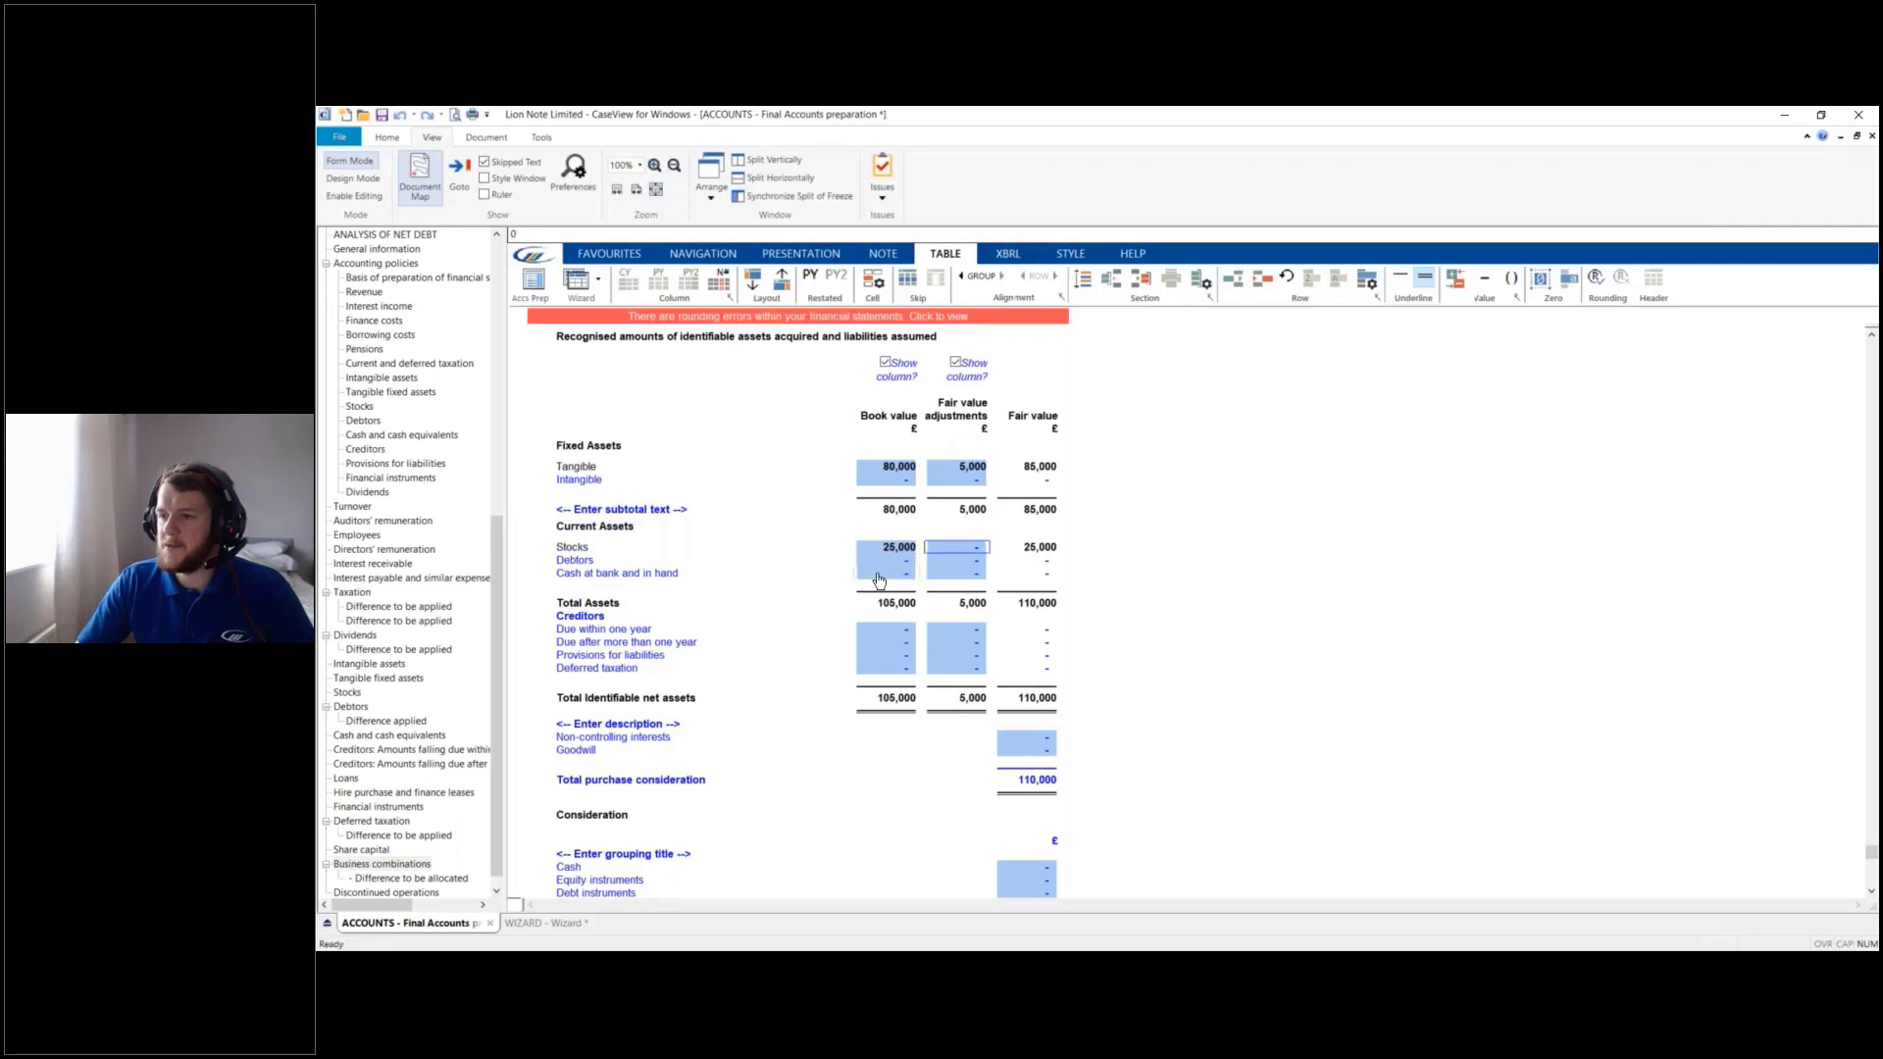
{"action": "left_click", "coordinate": [879, 577]}
{"action": "type", "text": "10,0"}
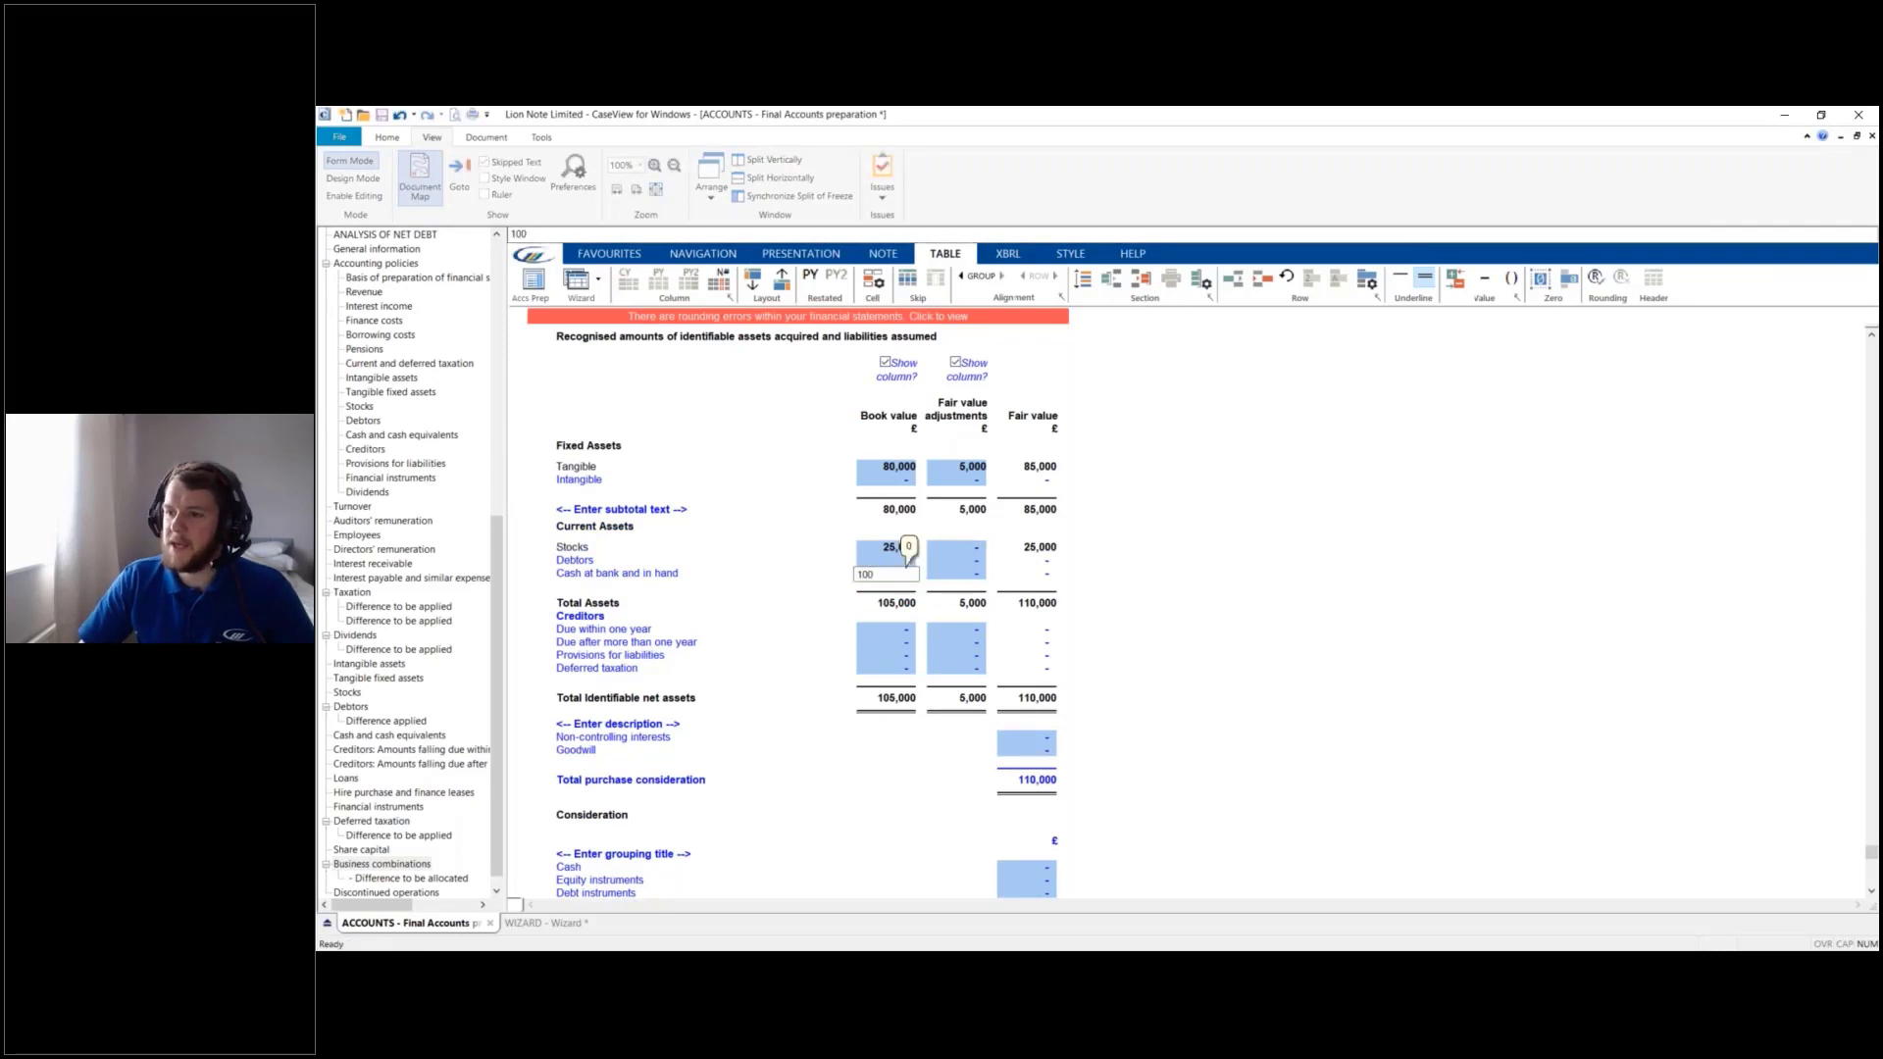
{"action": "type", "text": "00"}
{"action": "key", "text": "Return"}
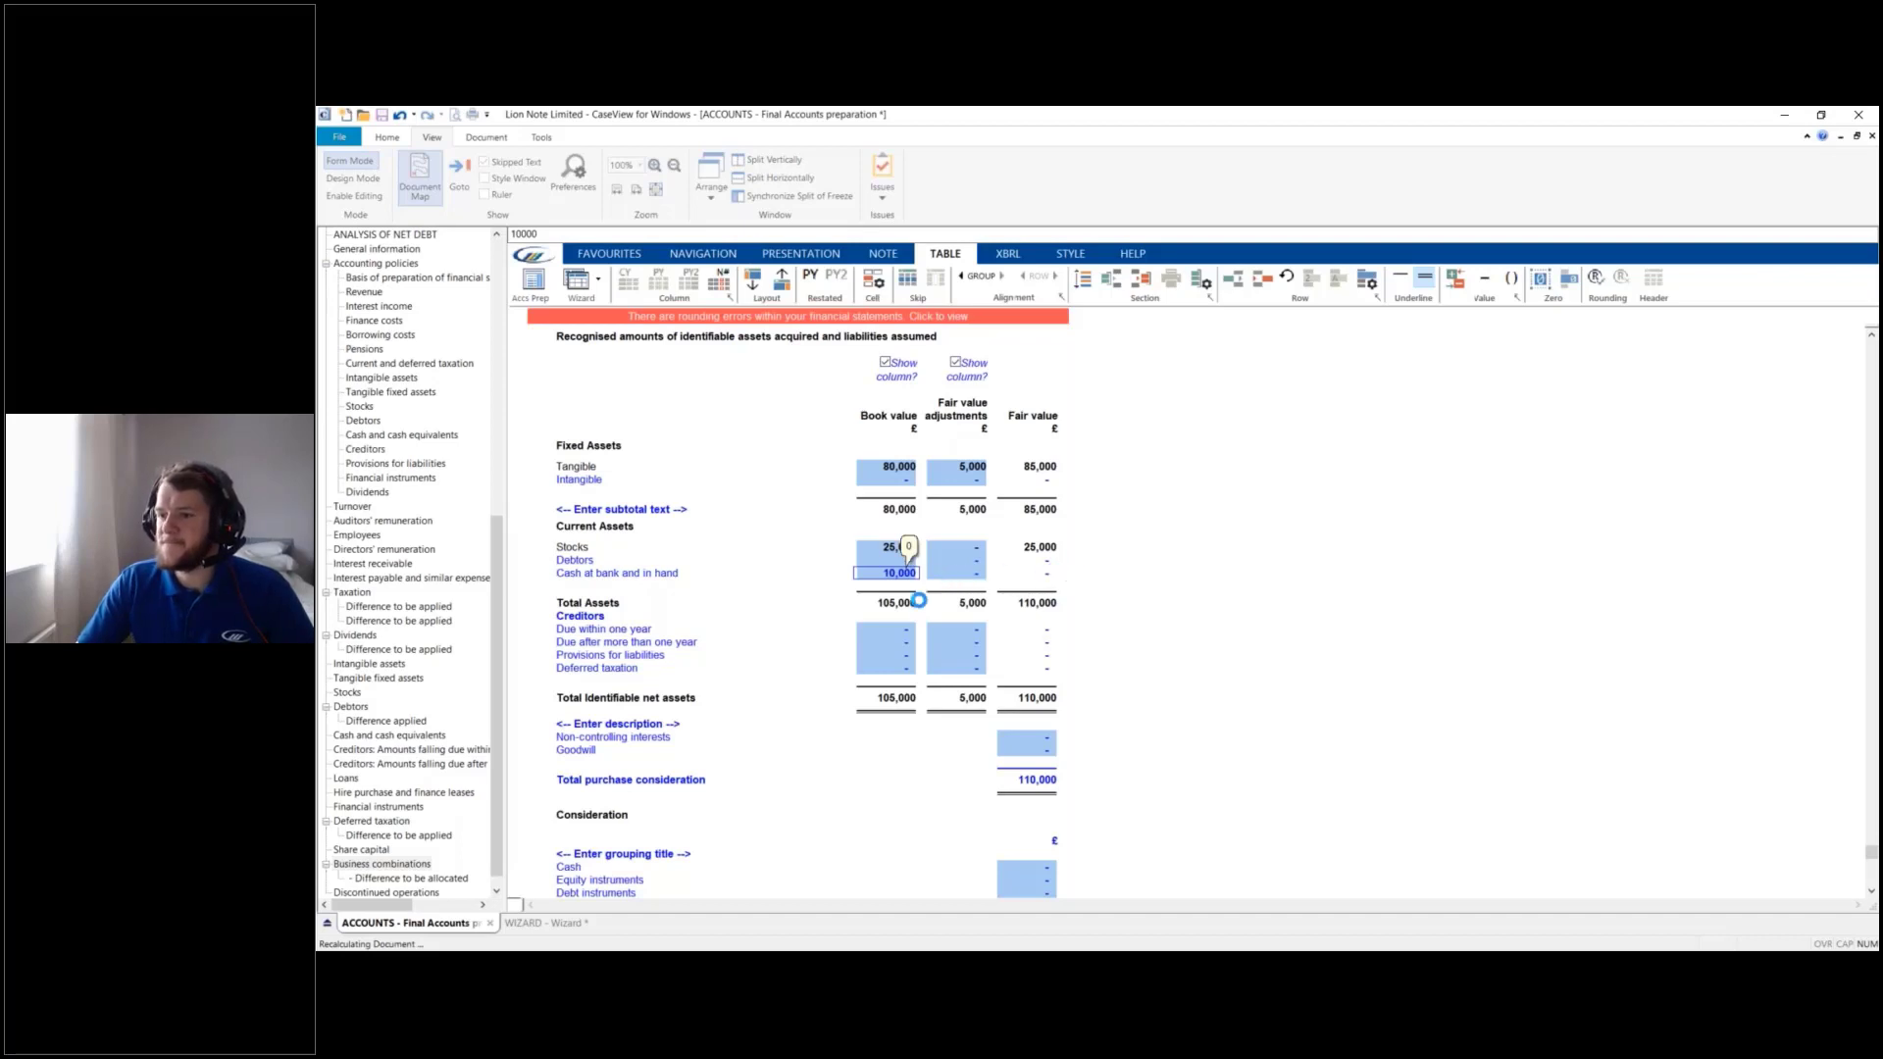
Locate the creditors lines due within one year and after more than one year
{"action": "scroll", "coordinate": [750, 603], "scroll_direction": "down", "scroll_amount": 1}
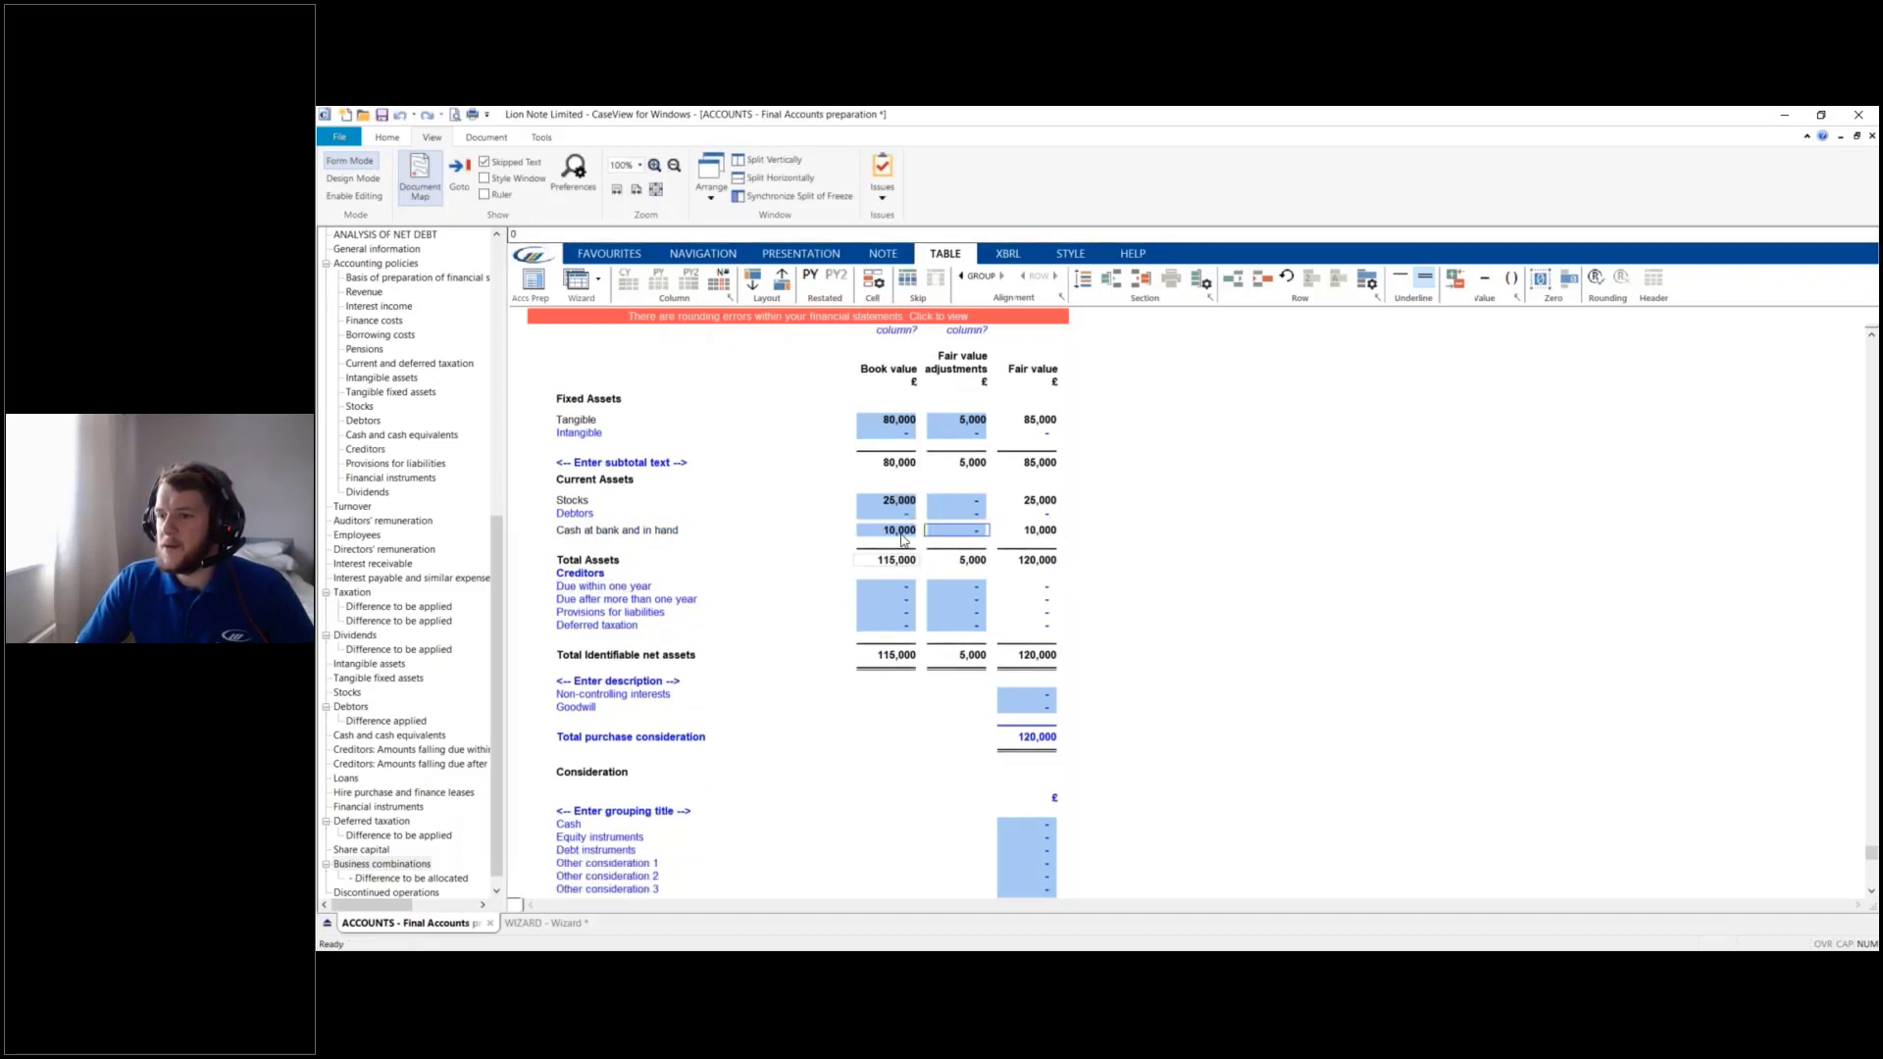
{"action": "left_click", "coordinate": [620, 588]}
{"action": "left_click", "coordinate": [618, 599]}
{"action": "left_click", "coordinate": [612, 613]}
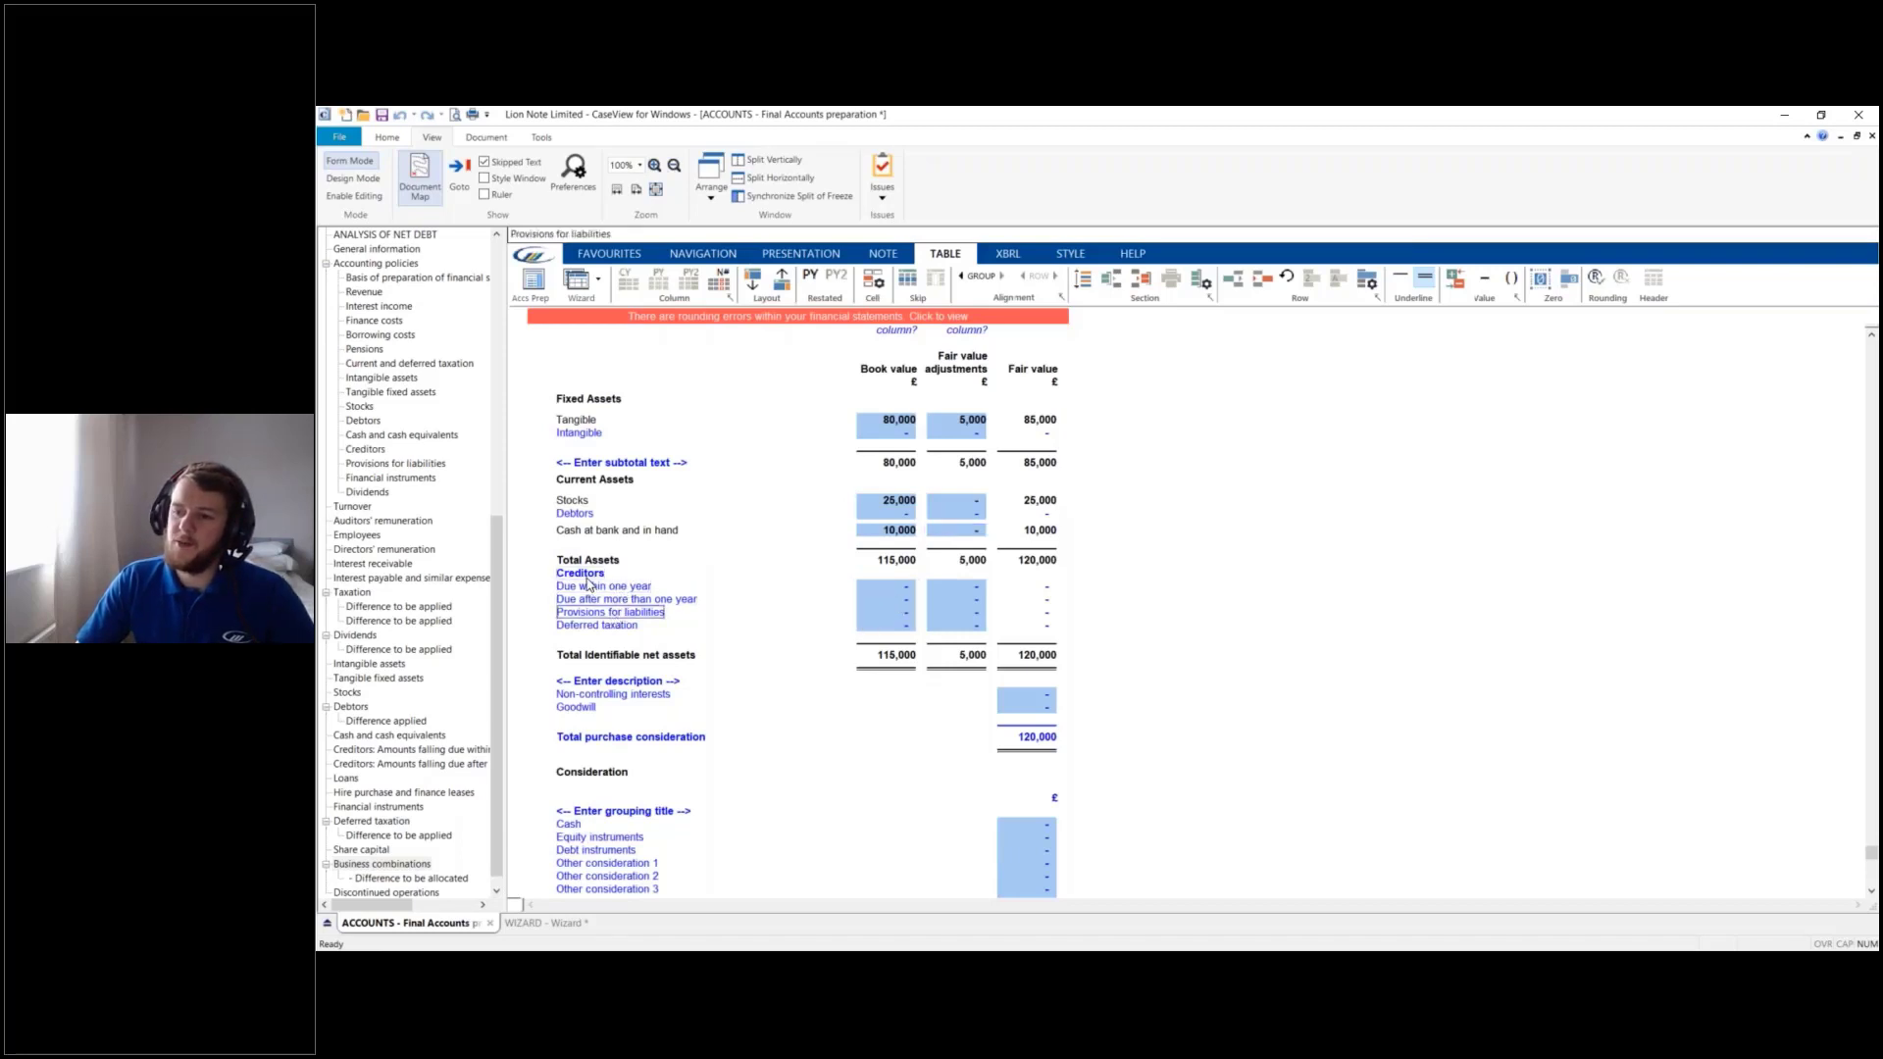
{"action": "left_click", "coordinate": [591, 588]}
{"action": "key", "text": "Down"}
{"action": "key", "text": "Down"}
{"action": "left_click", "coordinate": [592, 589]}
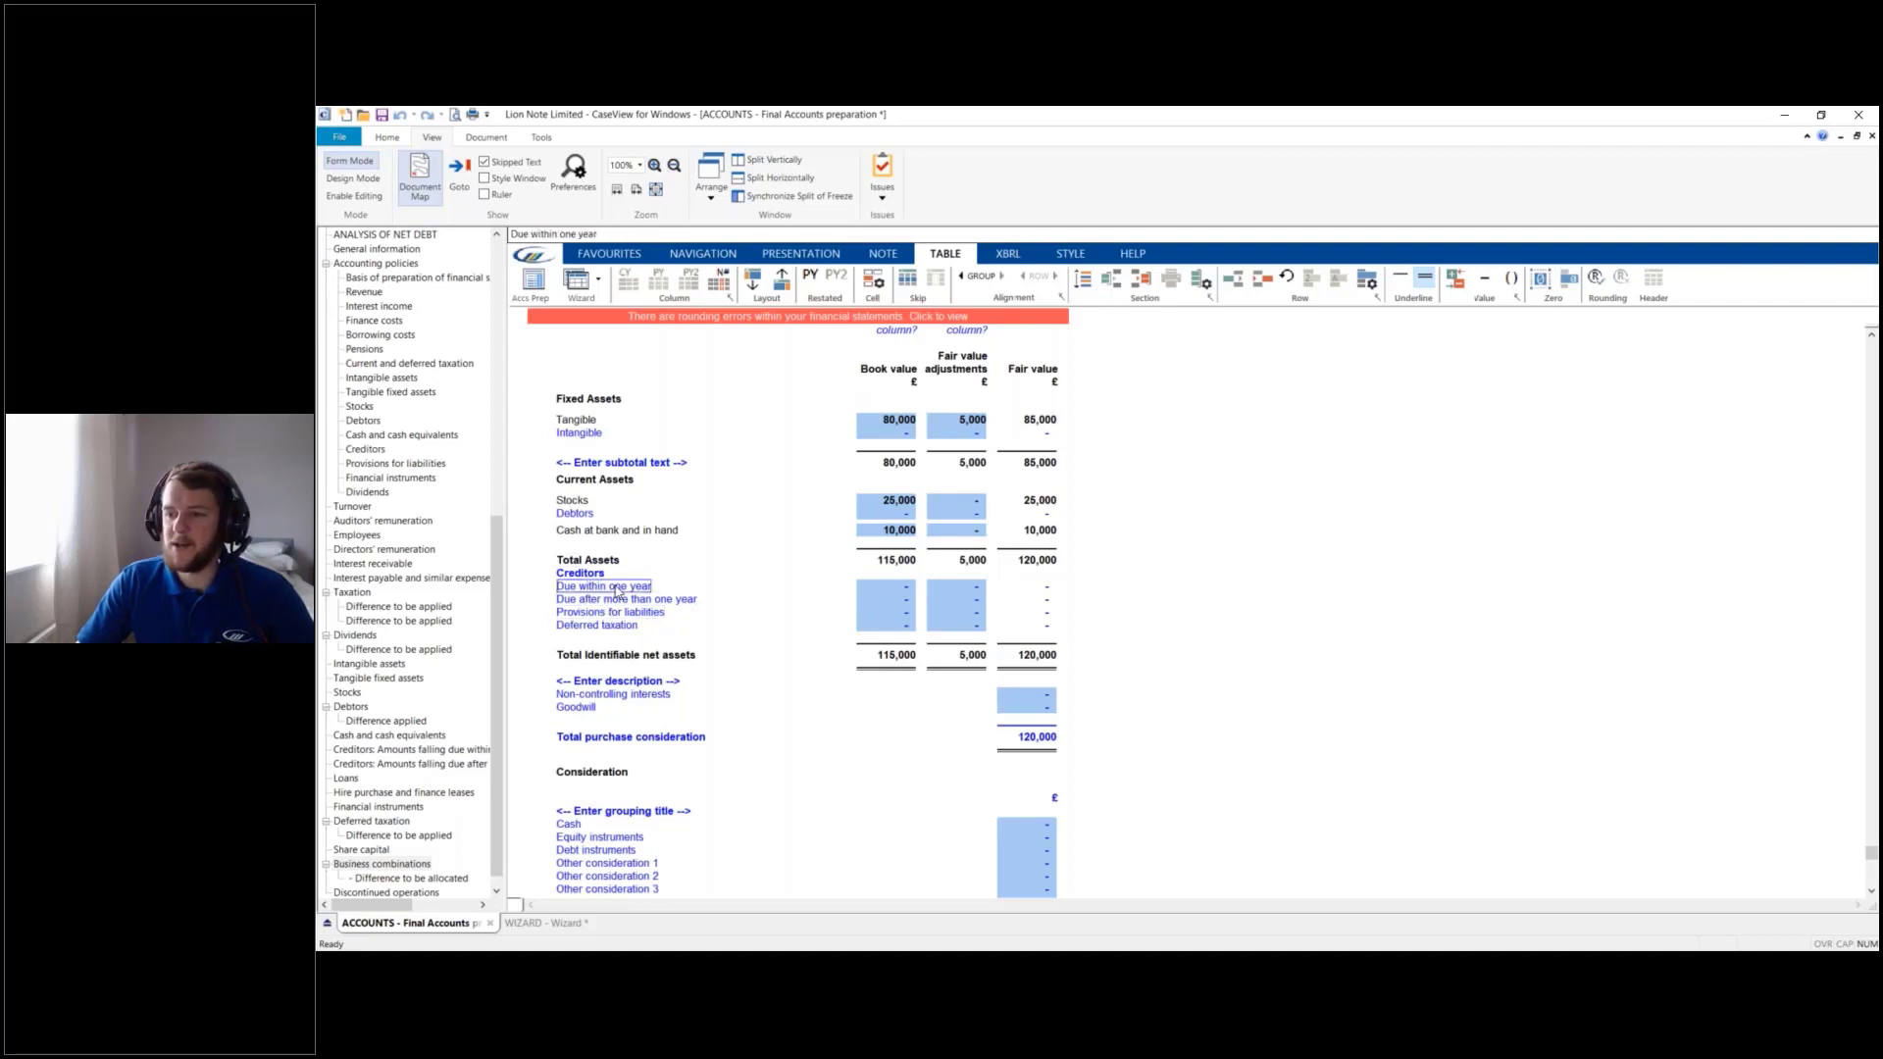
{"action": "left_click", "coordinate": [613, 599]}
{"action": "key", "text": "Down"}
{"action": "key", "text": "Up"}
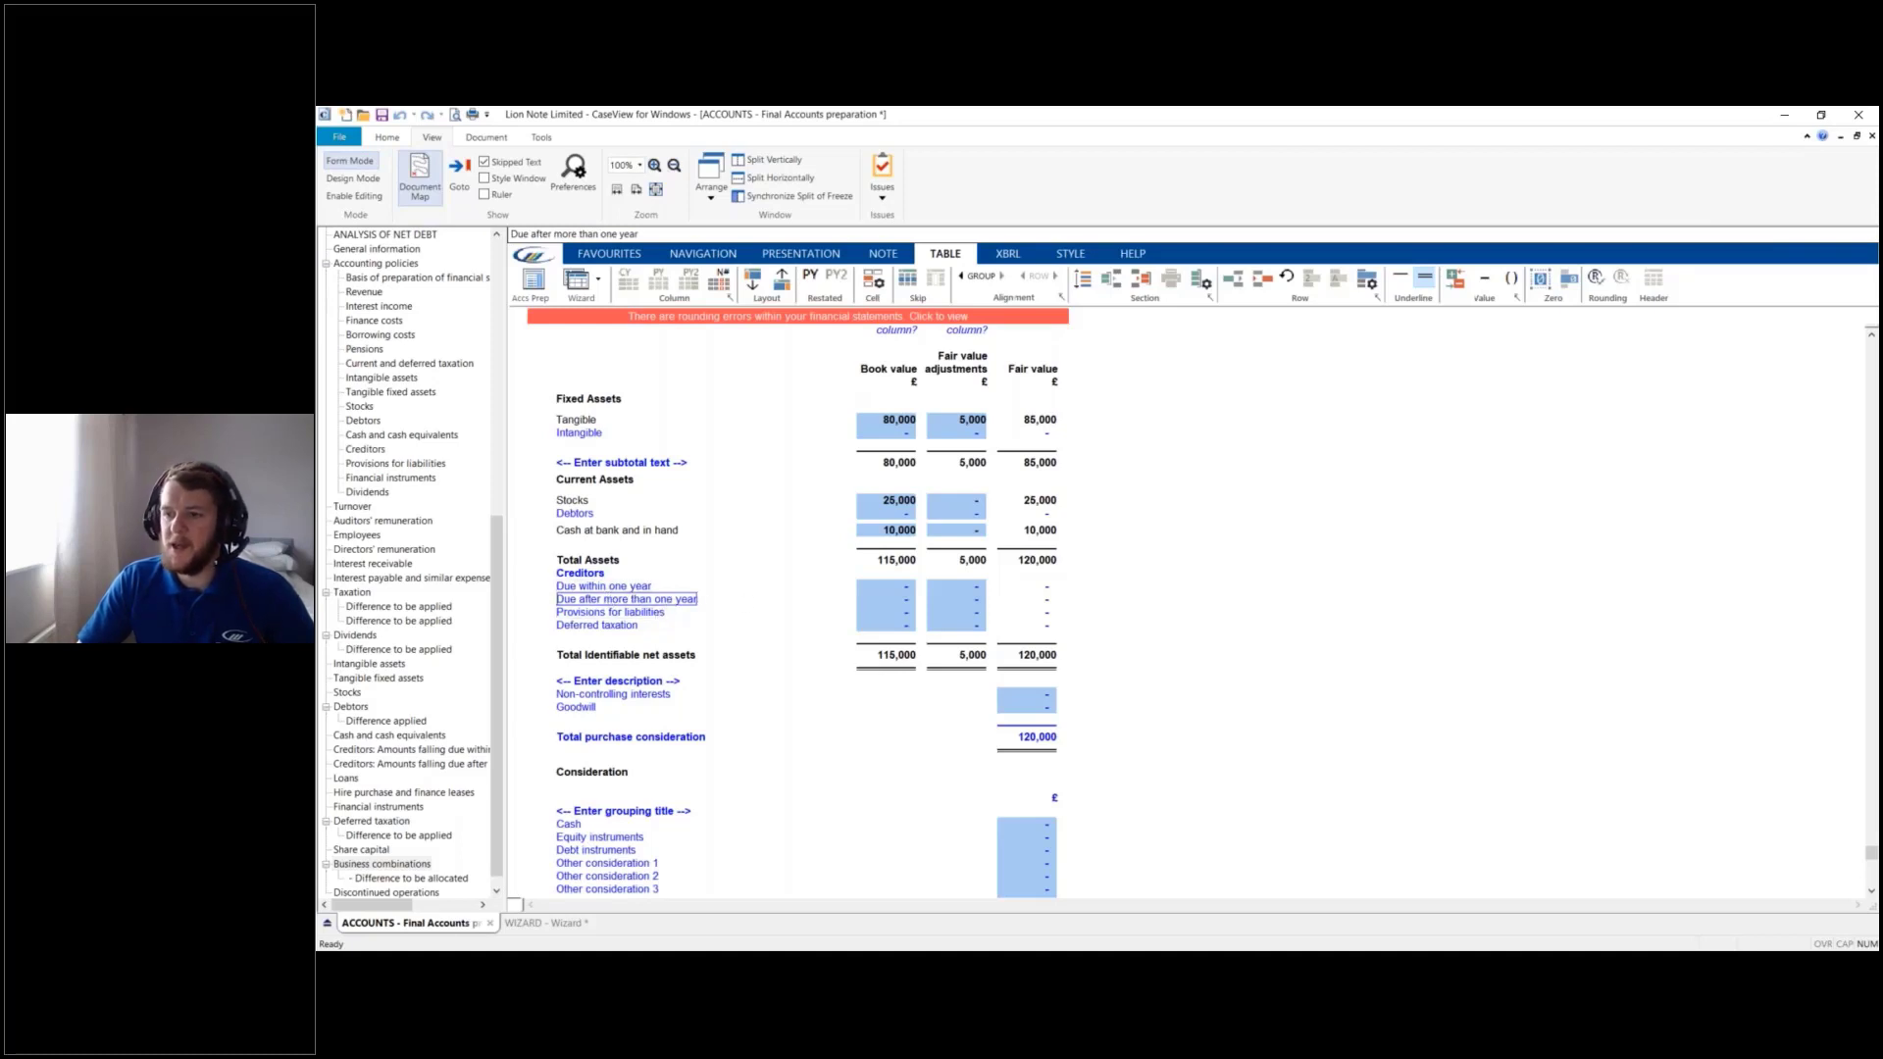
{"action": "left_click", "coordinate": [896, 599]}
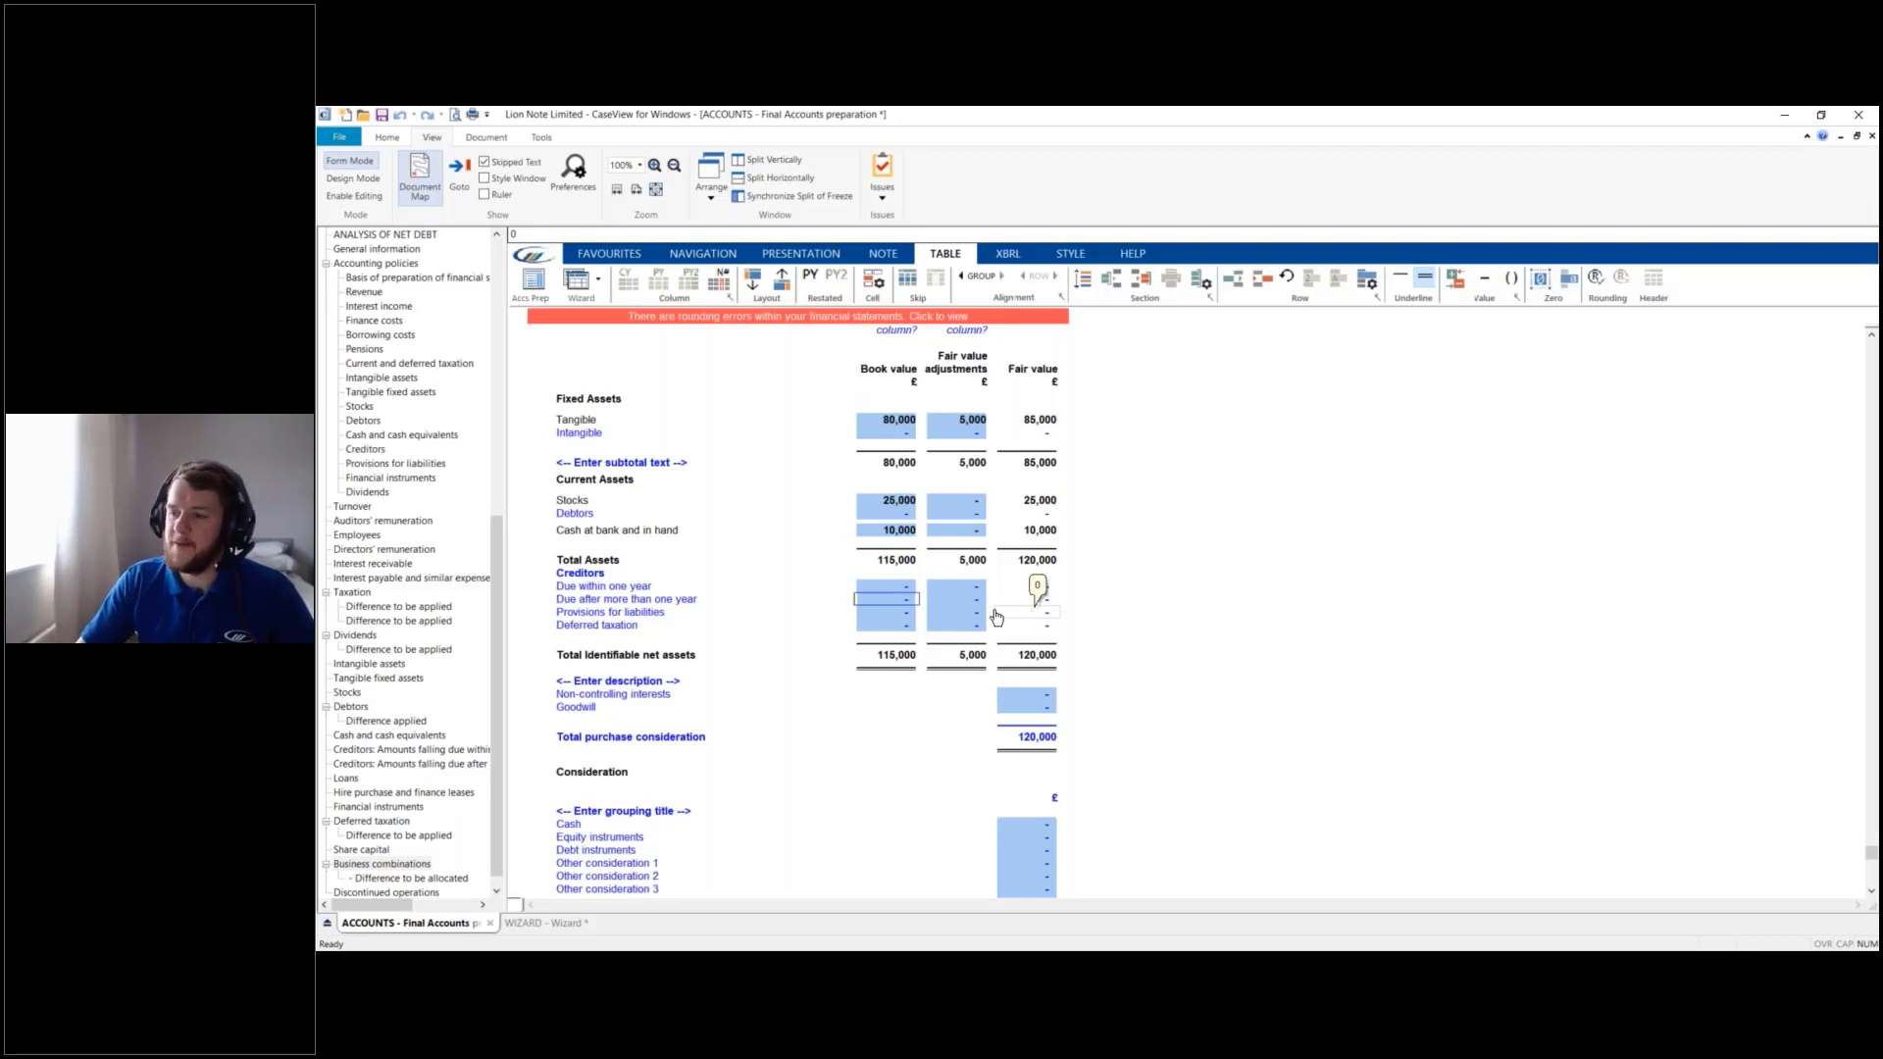
Enter creditors due within one year as (5,400) and provisions as (6,000)
{"action": "left_click", "coordinate": [913, 591]}
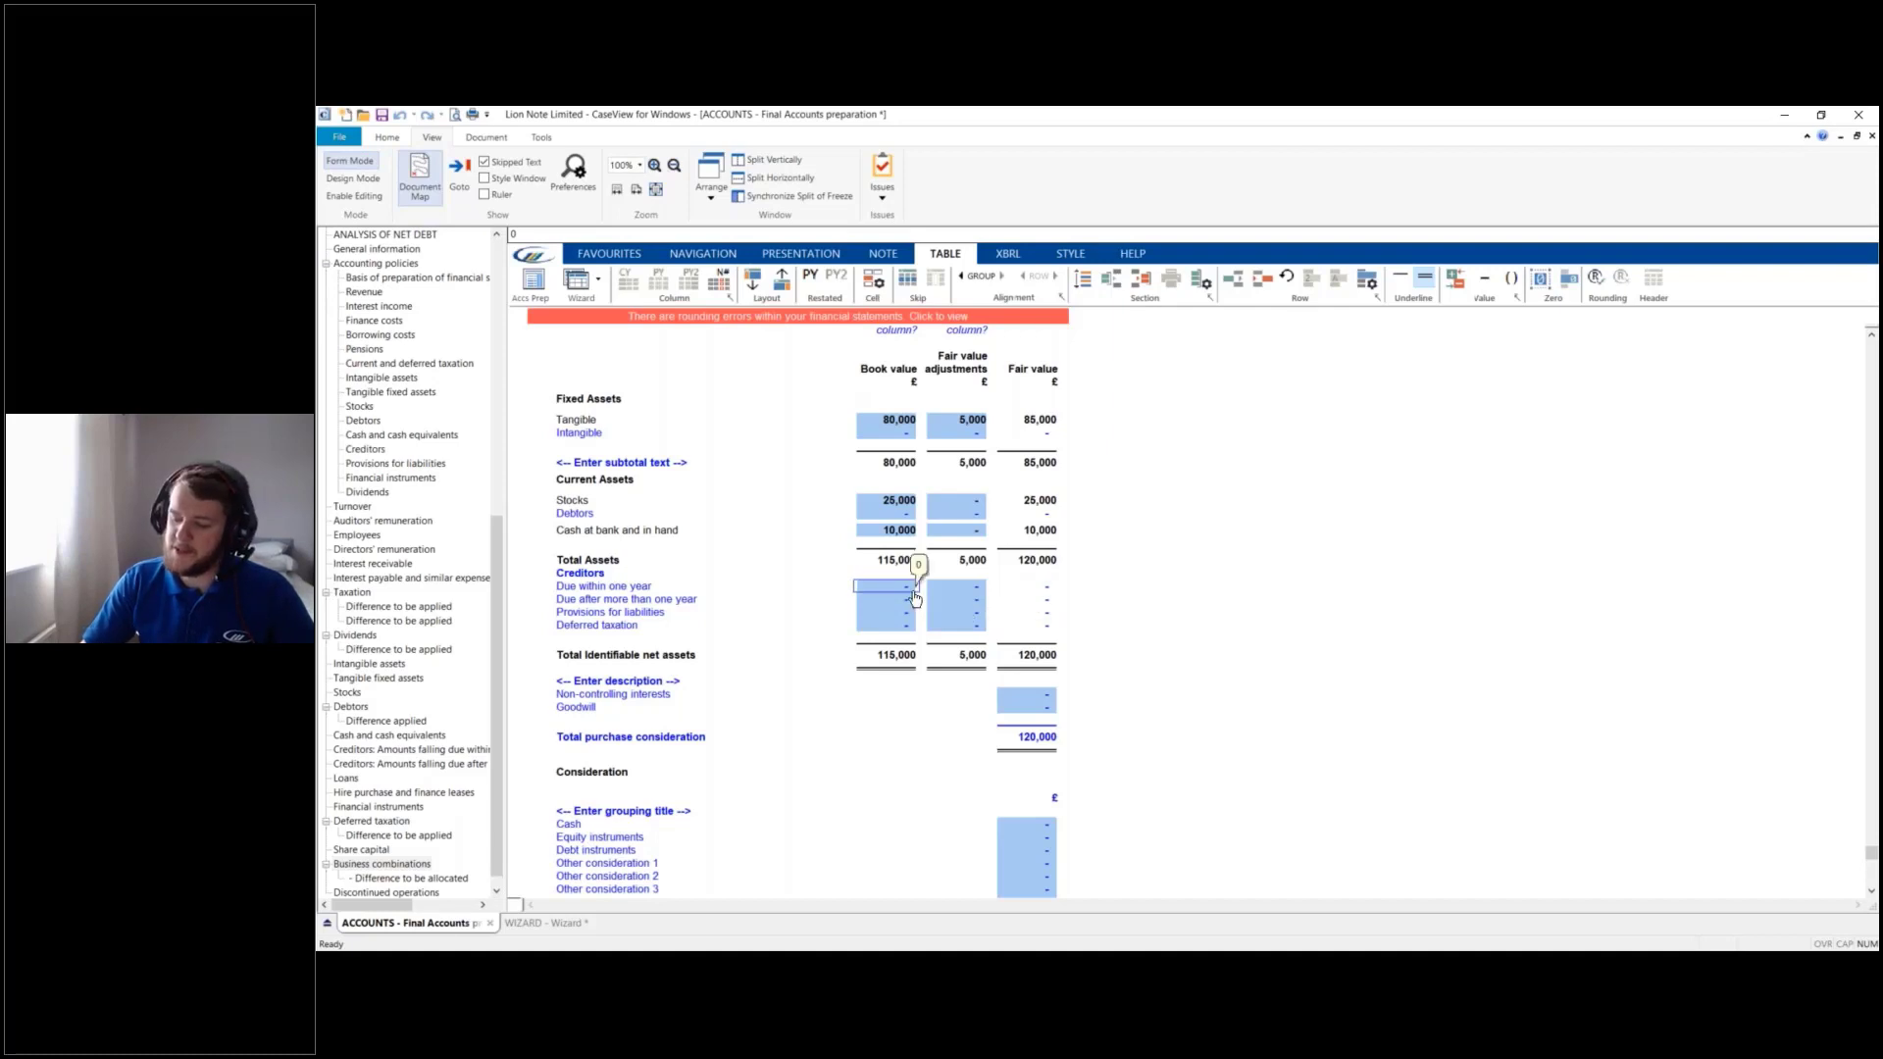
{"action": "type", "text": "5400"}
{"action": "key", "text": "Return"}
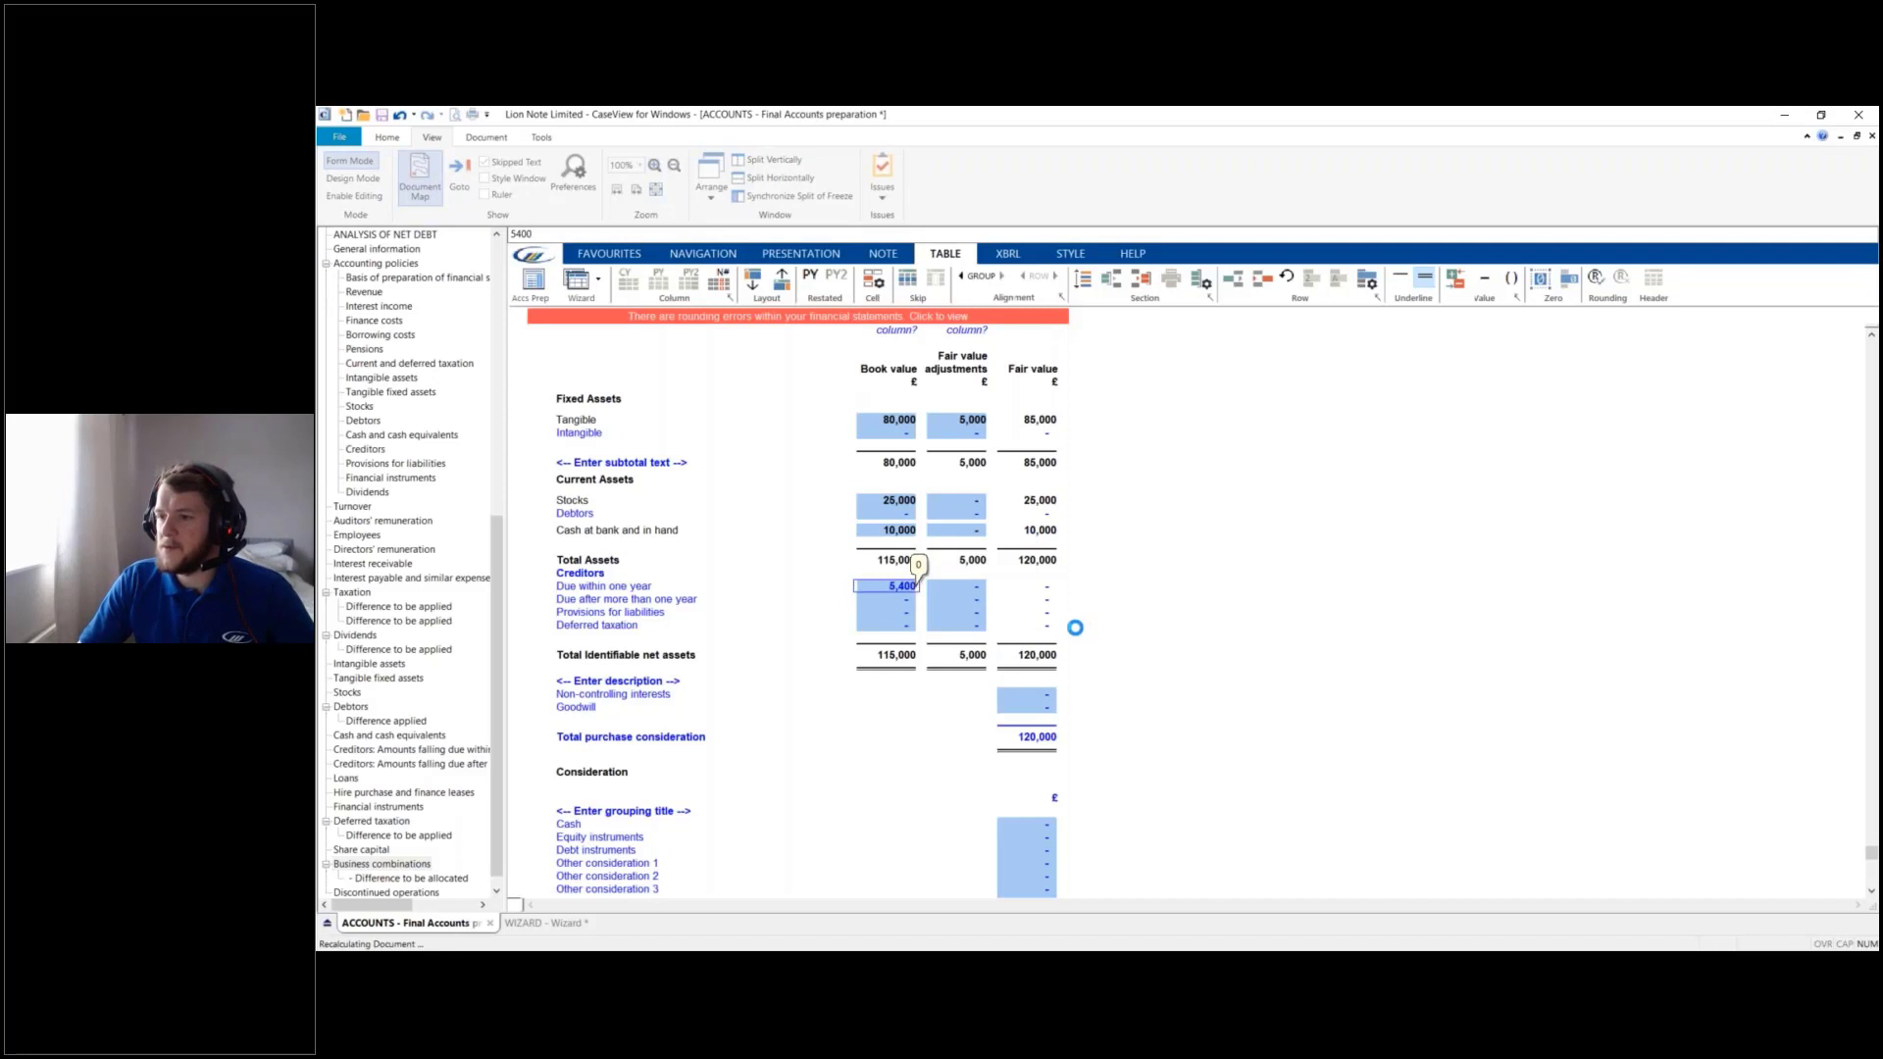
{"action": "left_click", "coordinate": [880, 607]}
{"action": "type", "text": "-5400"}
{"action": "key", "text": "Return"}
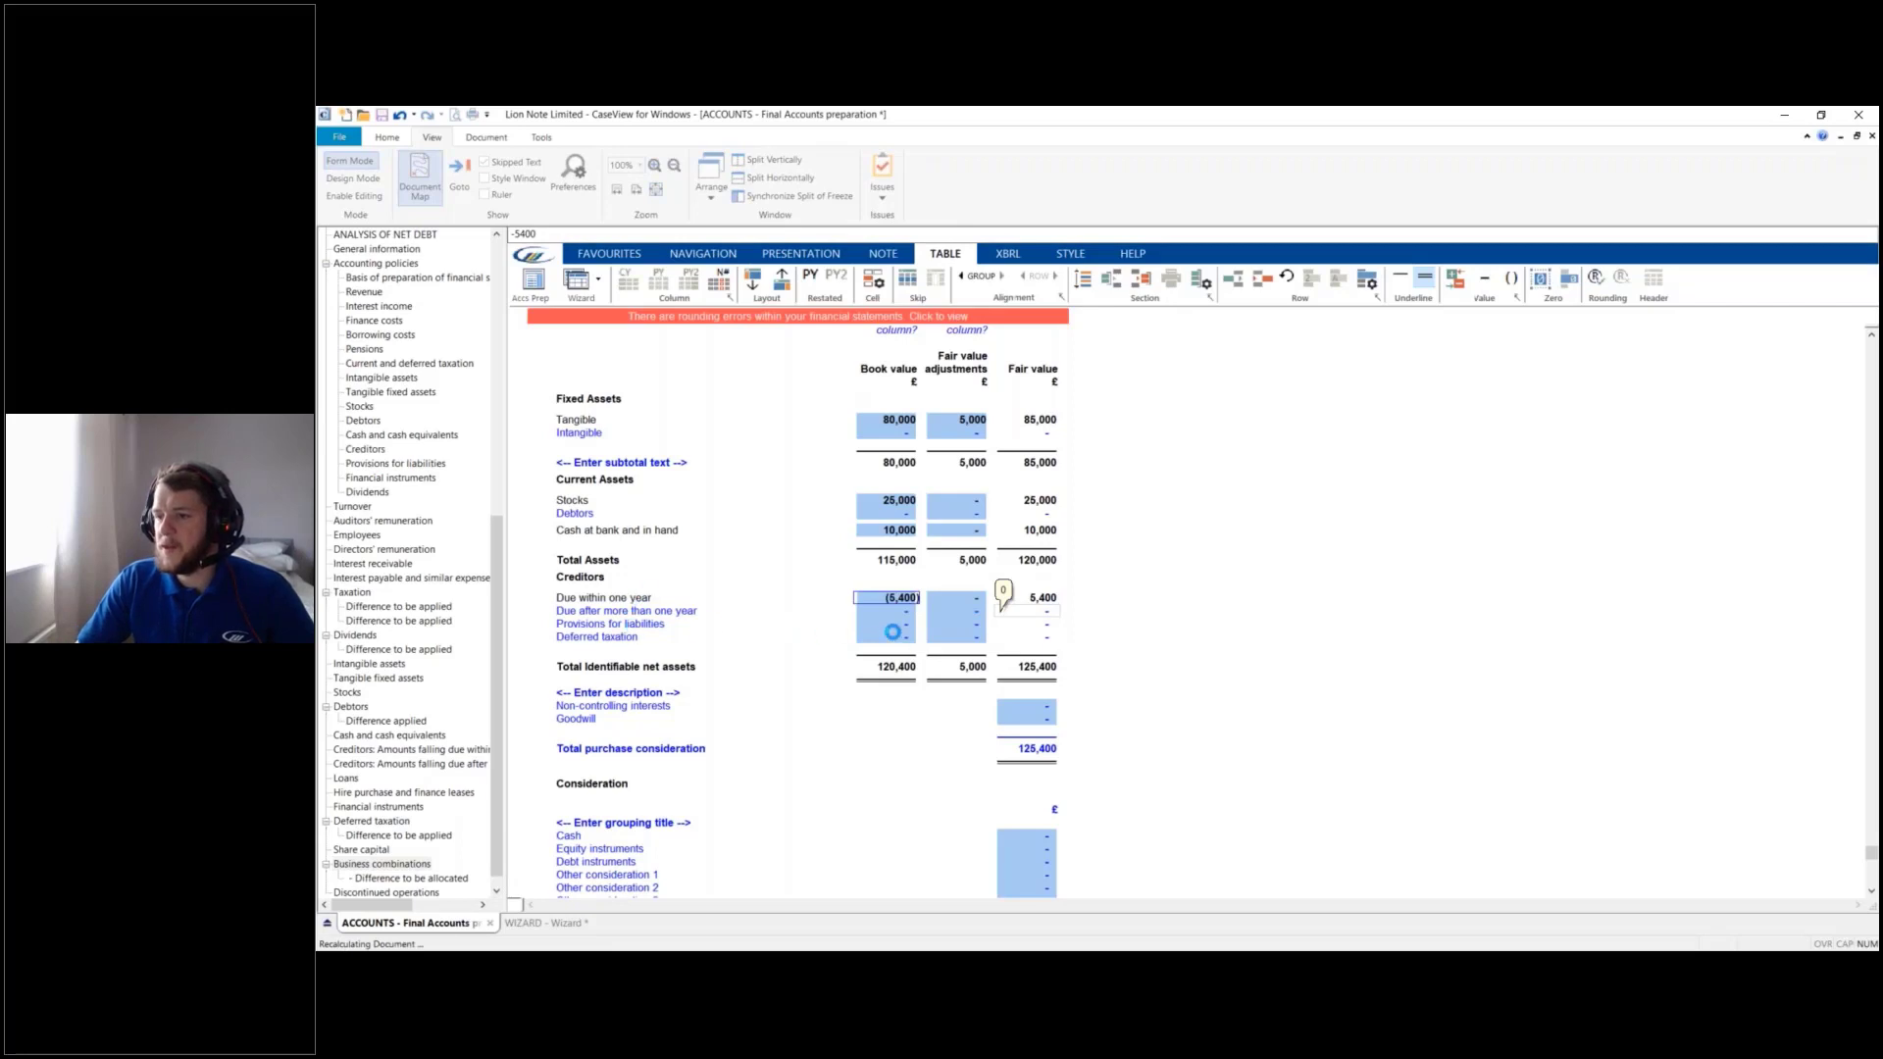
{"action": "key", "text": "Down"}
{"action": "key", "text": "Down"}
{"action": "type", "text": "-6000"}
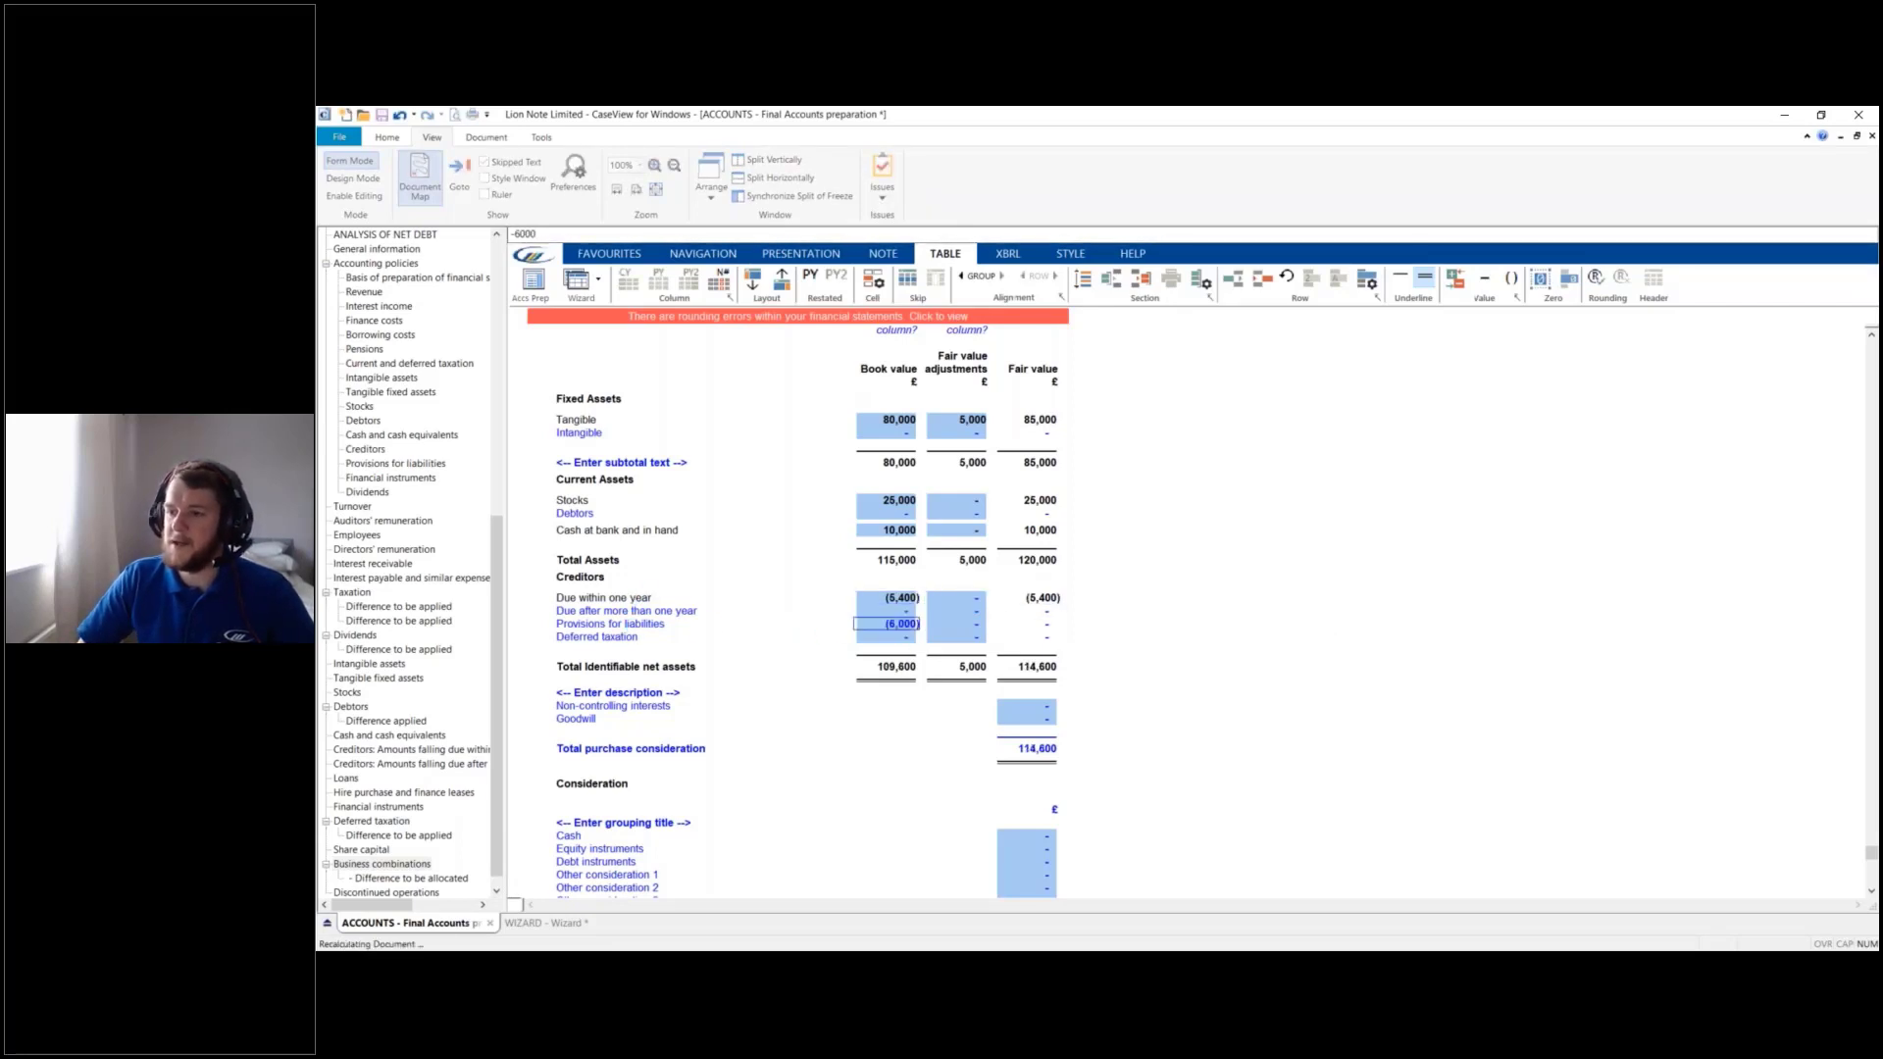
{"action": "key", "text": "Return"}
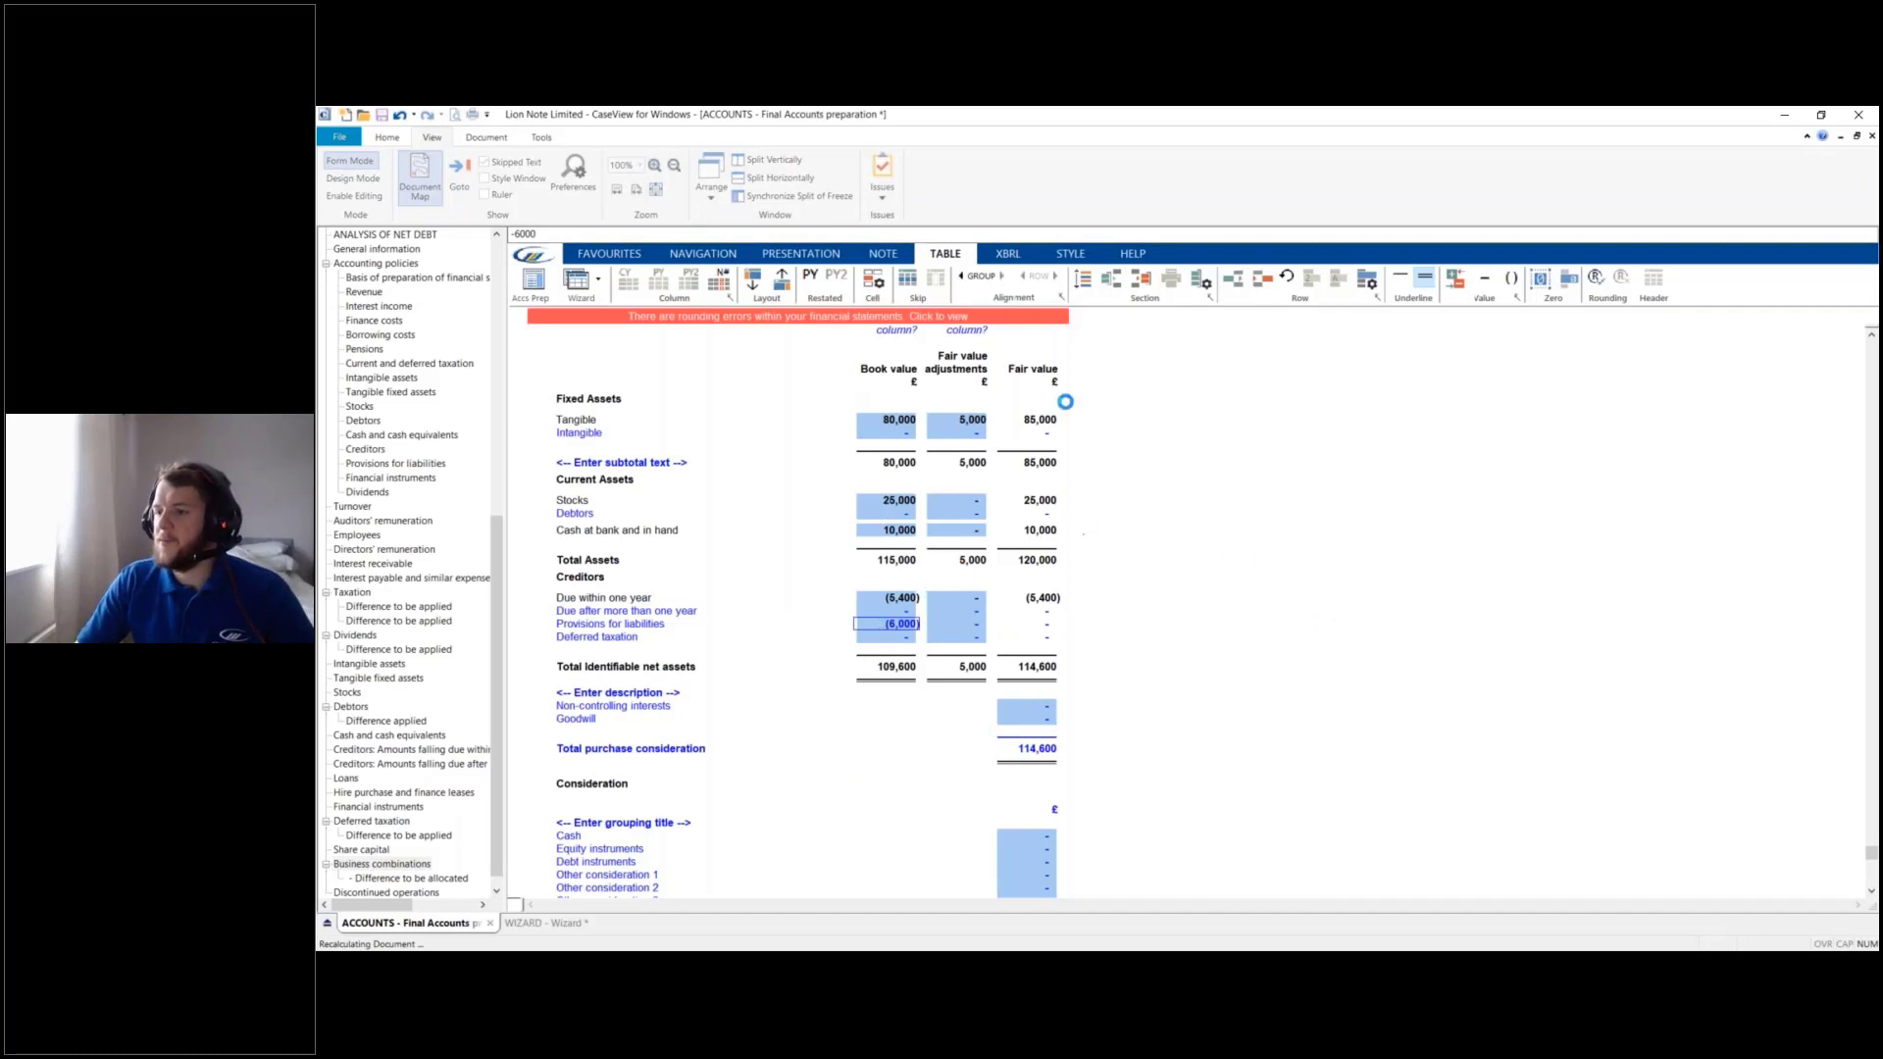
Enter goodwill of 11,400 and confirm total purchase consideration of 120,000
{"action": "key", "text": "Tab"}
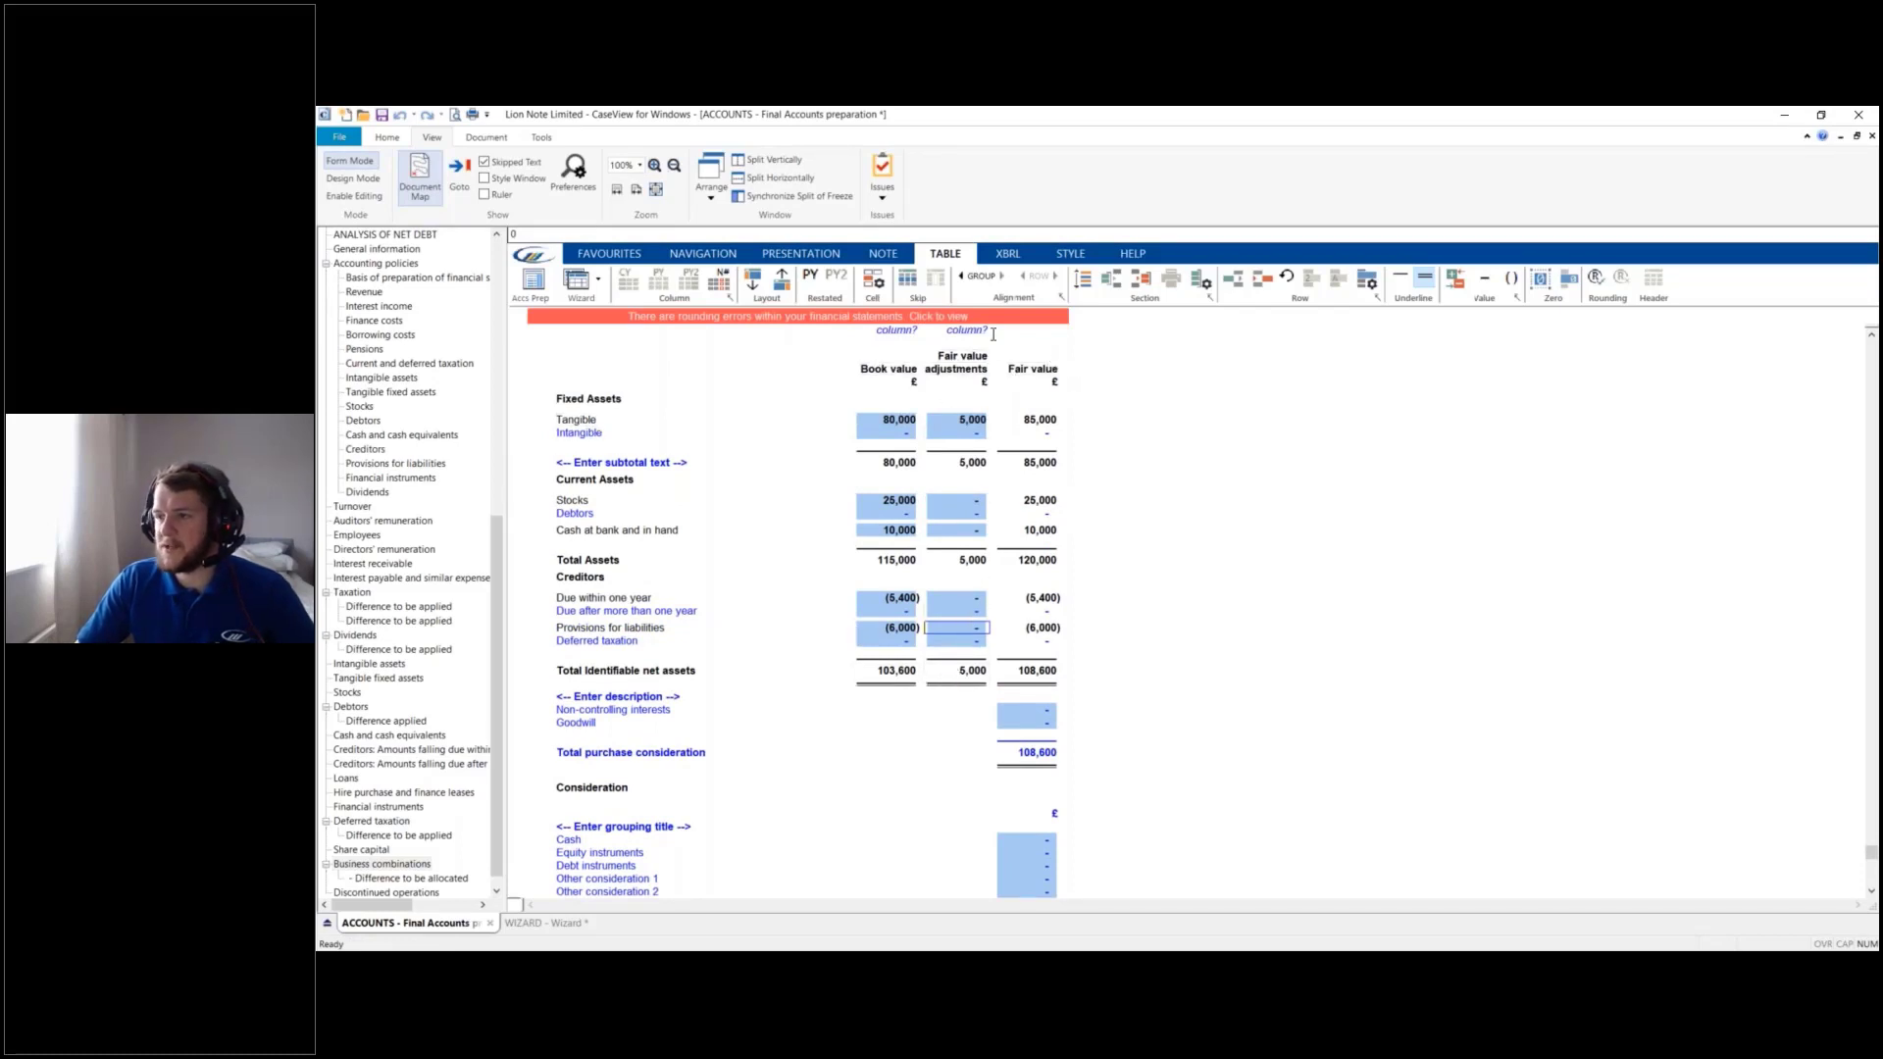
{"action": "mouse_move", "coordinate": [1040, 671]}
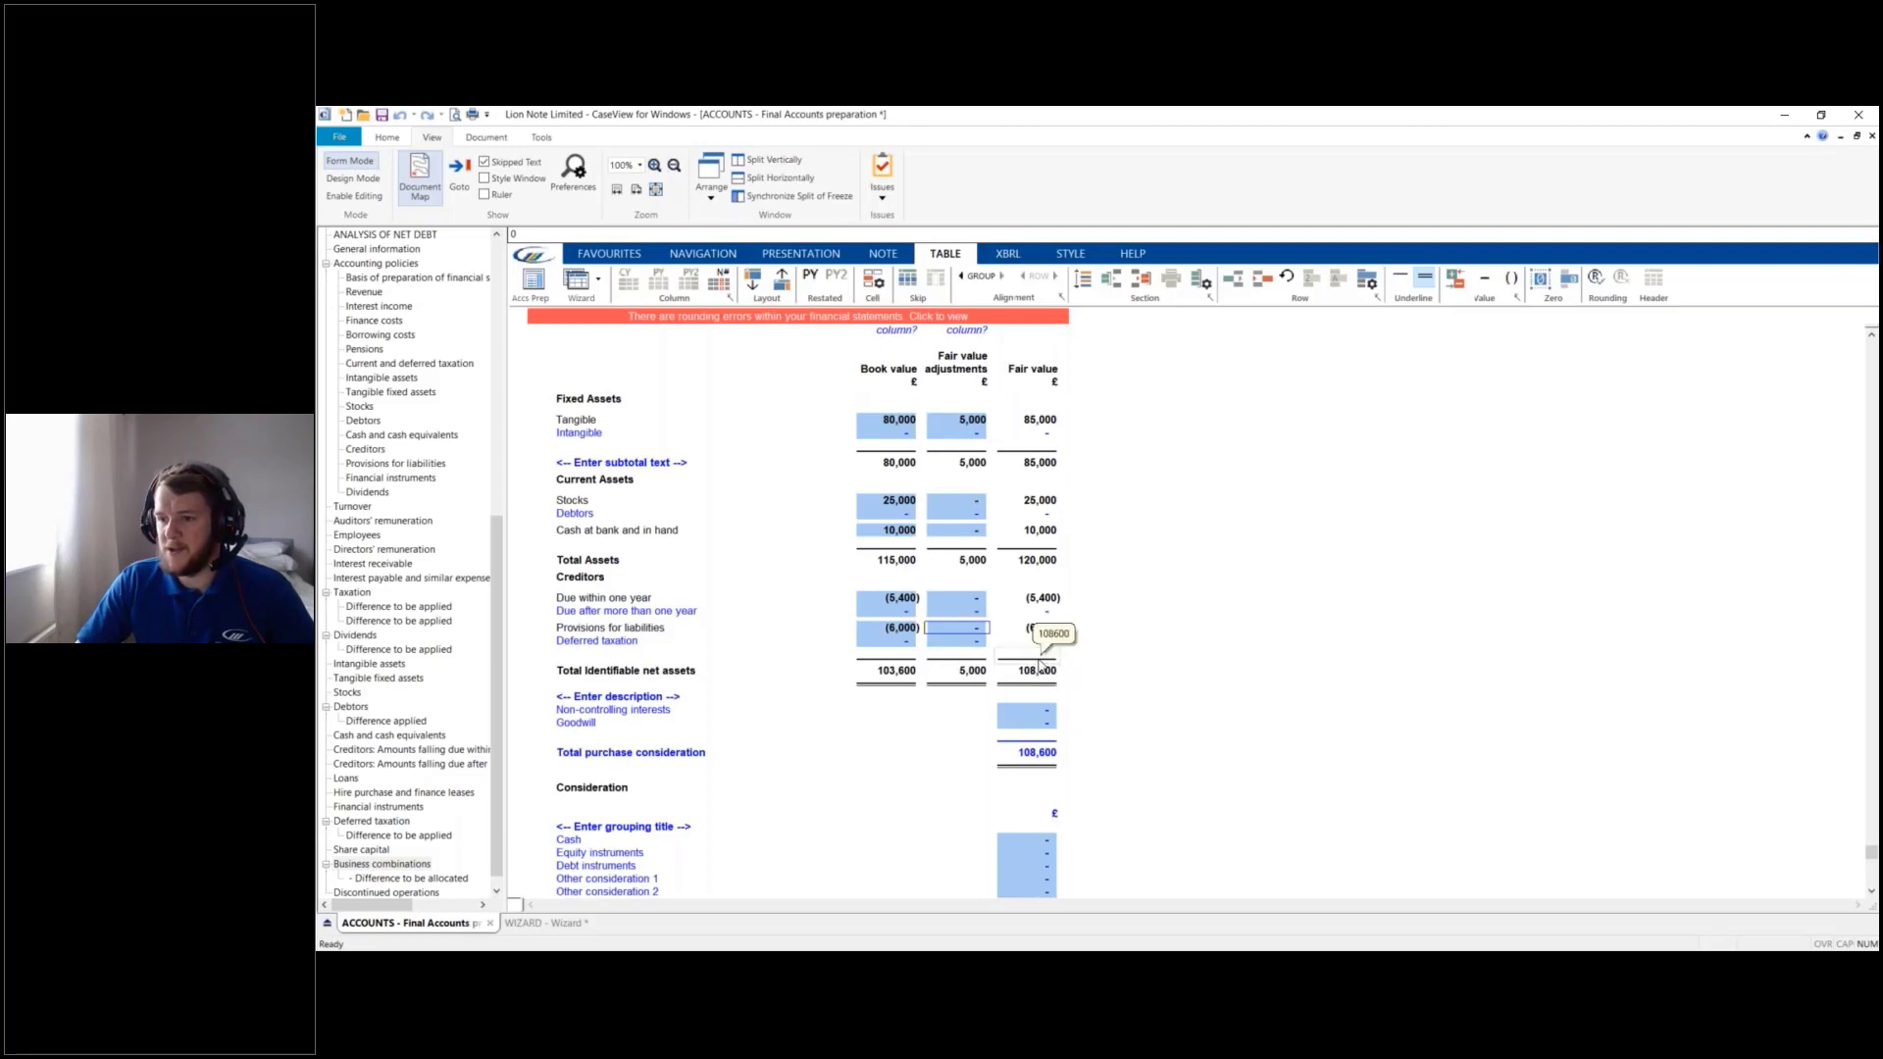
{"action": "scroll", "coordinate": [1090, 505], "scroll_direction": "down", "scroll_amount": 2}
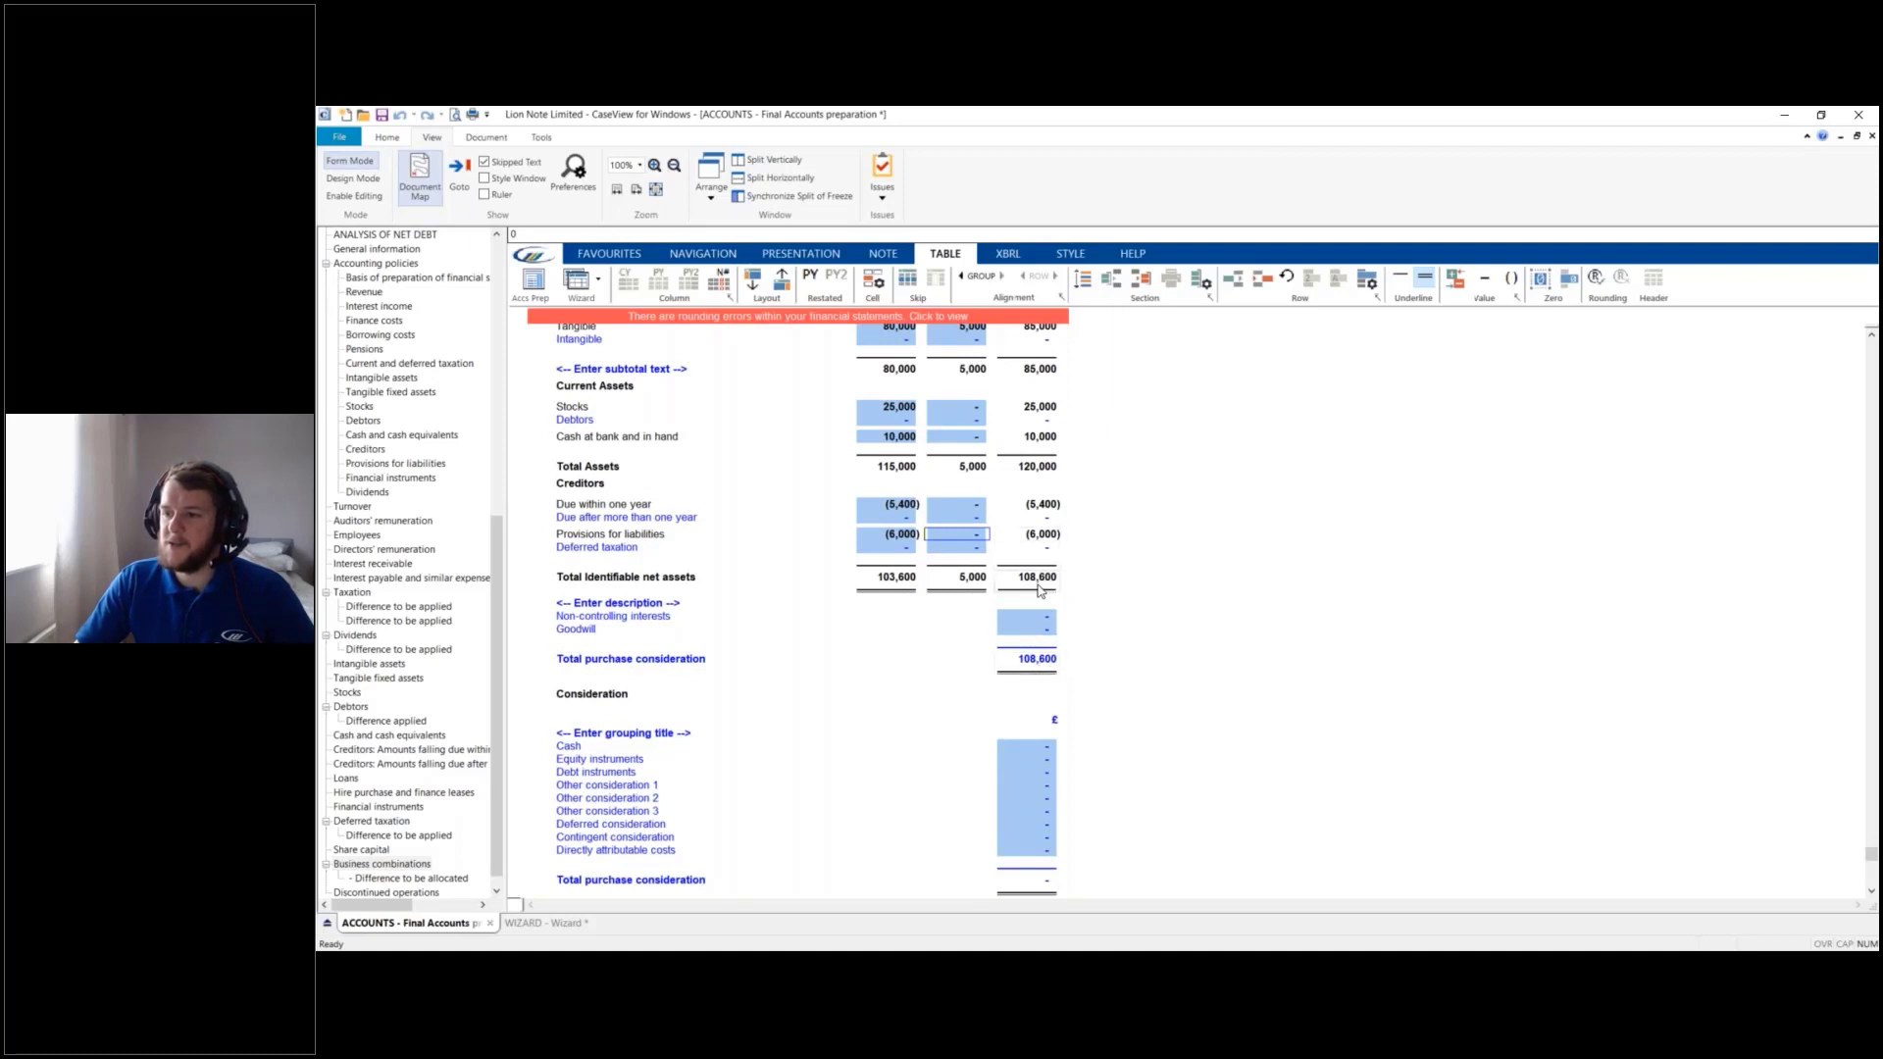
{"action": "left_click", "coordinate": [1027, 628]}
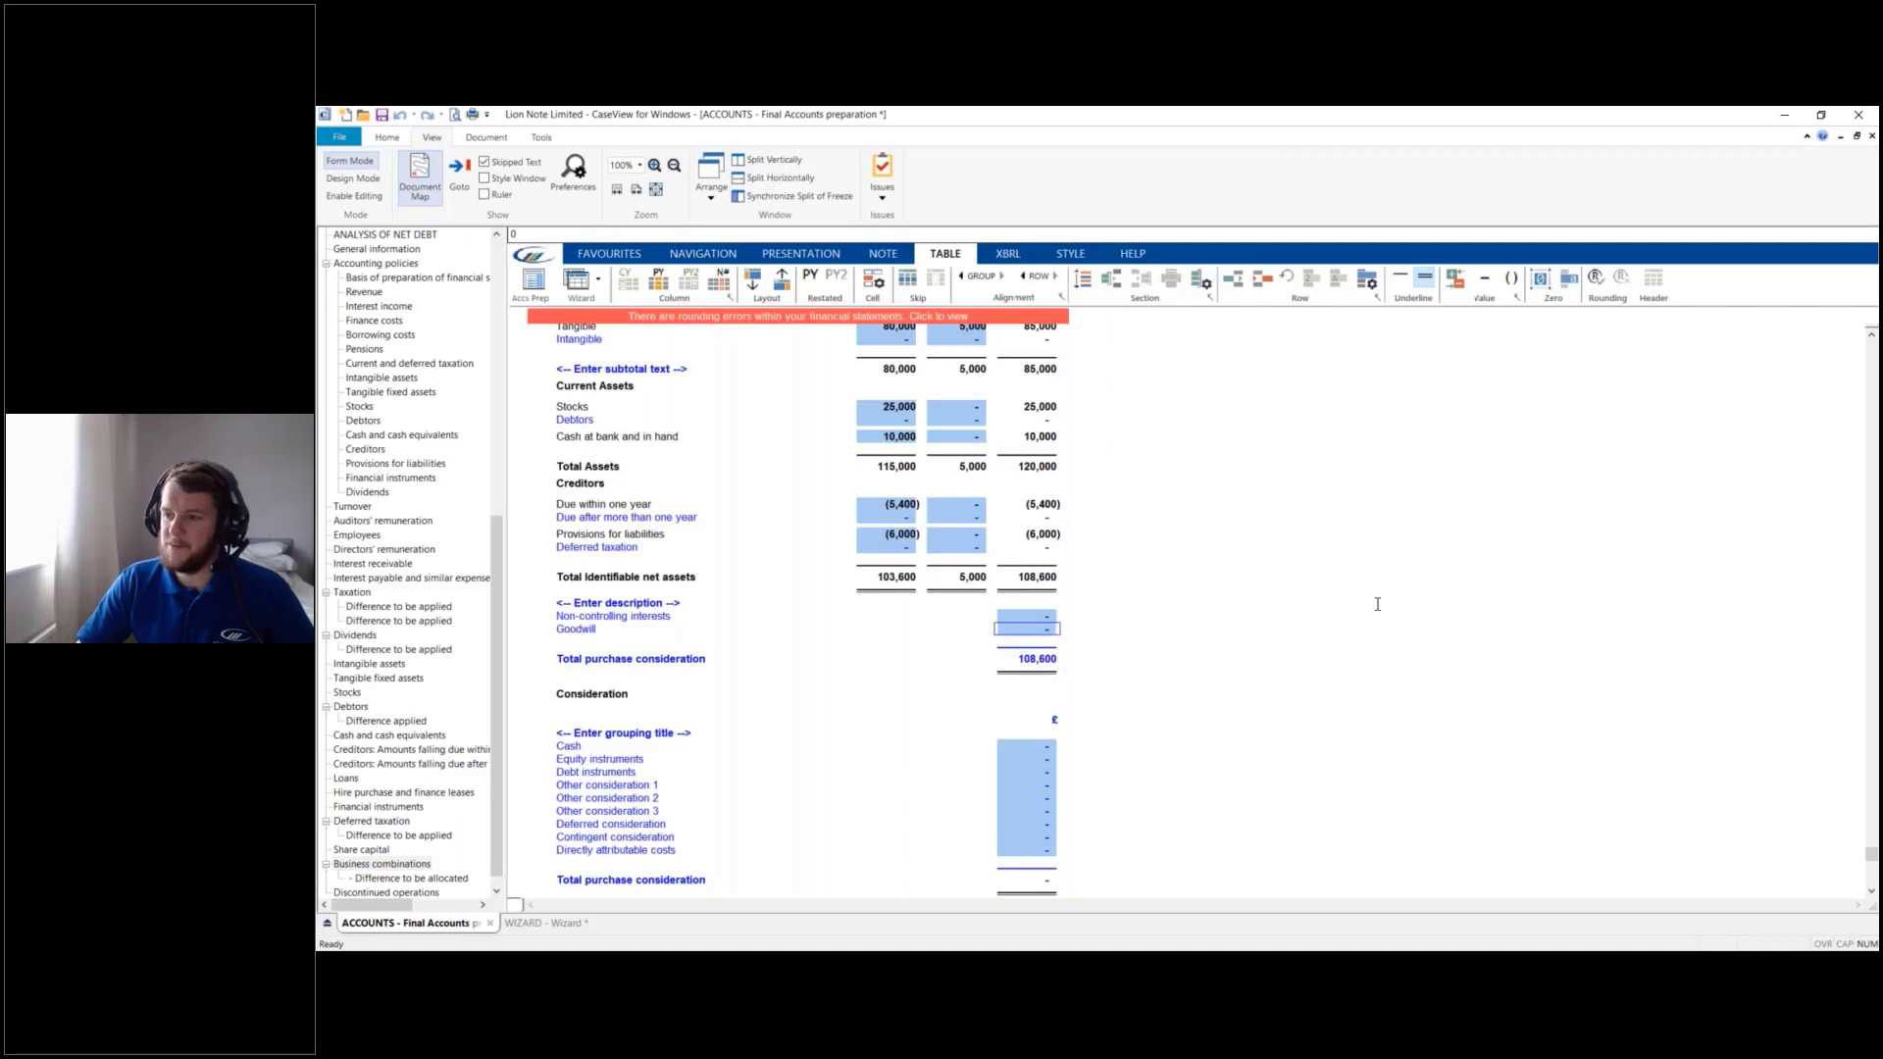
{"action": "type", "text": "11400"}
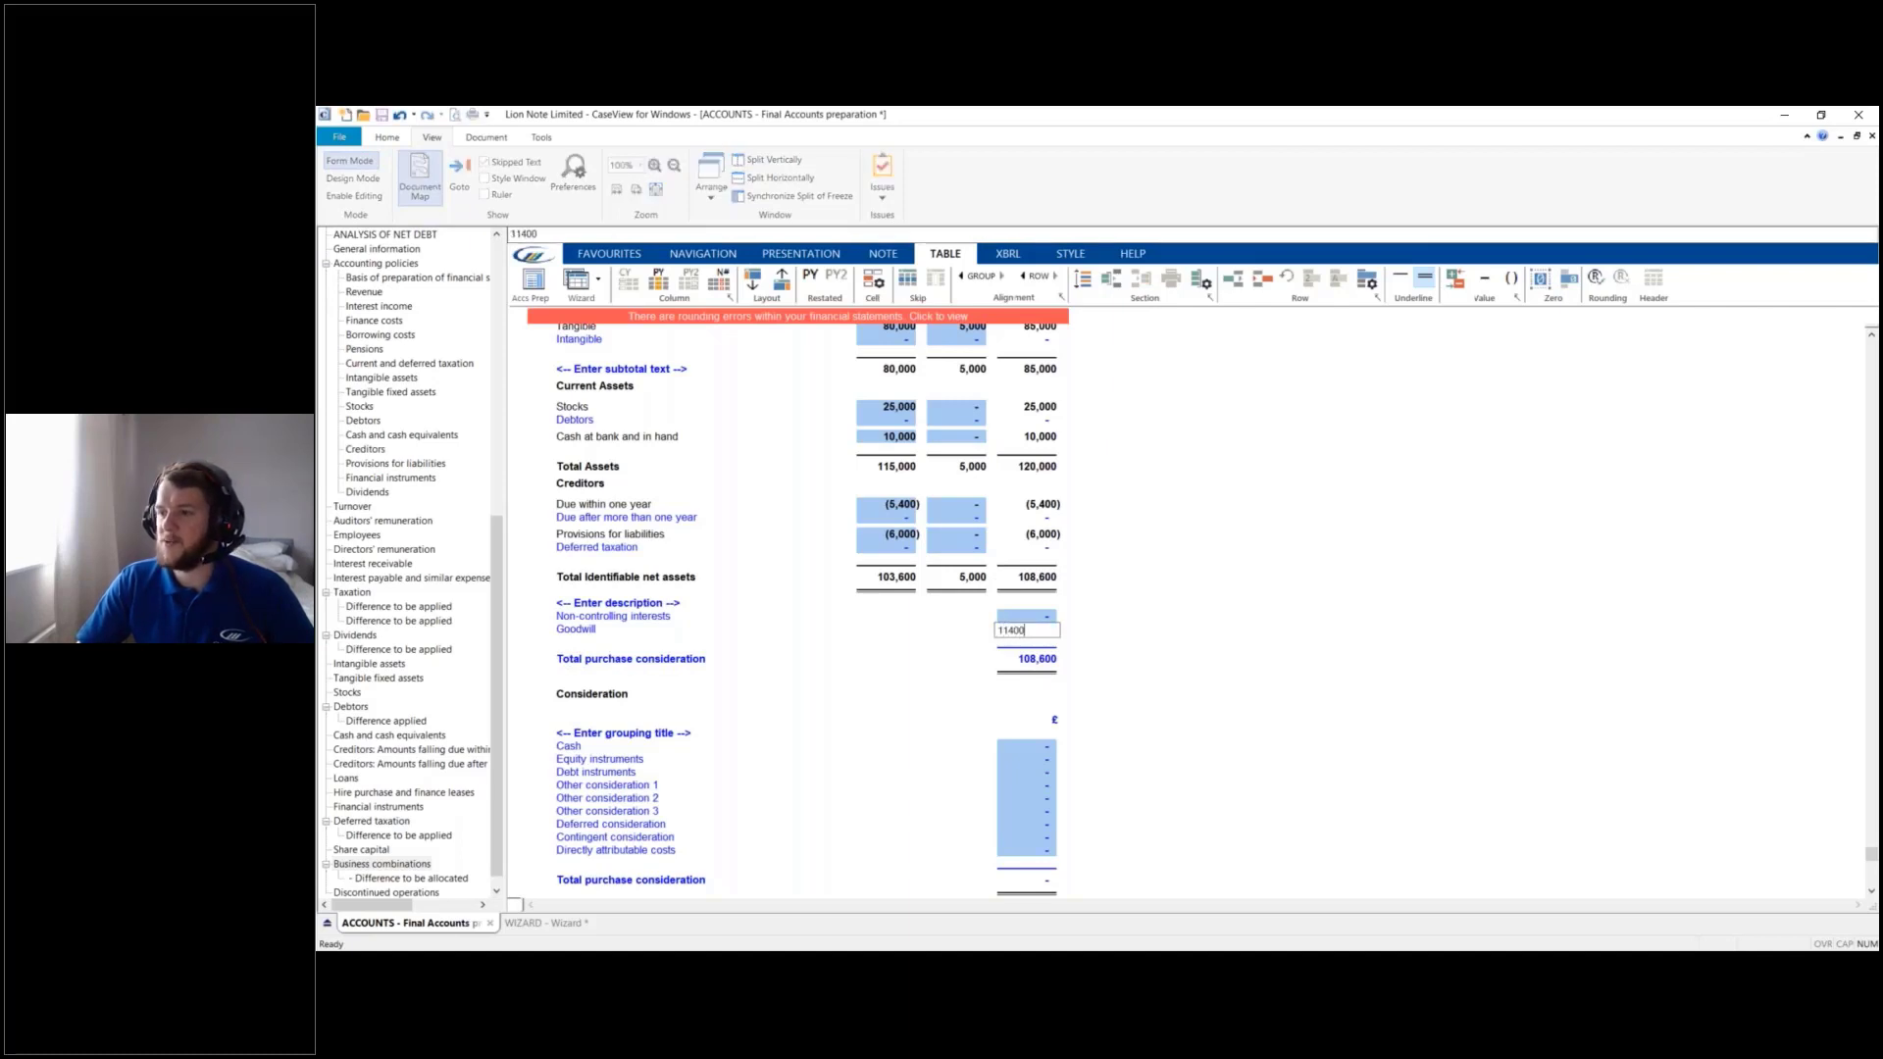
{"action": "key", "text": "Return"}
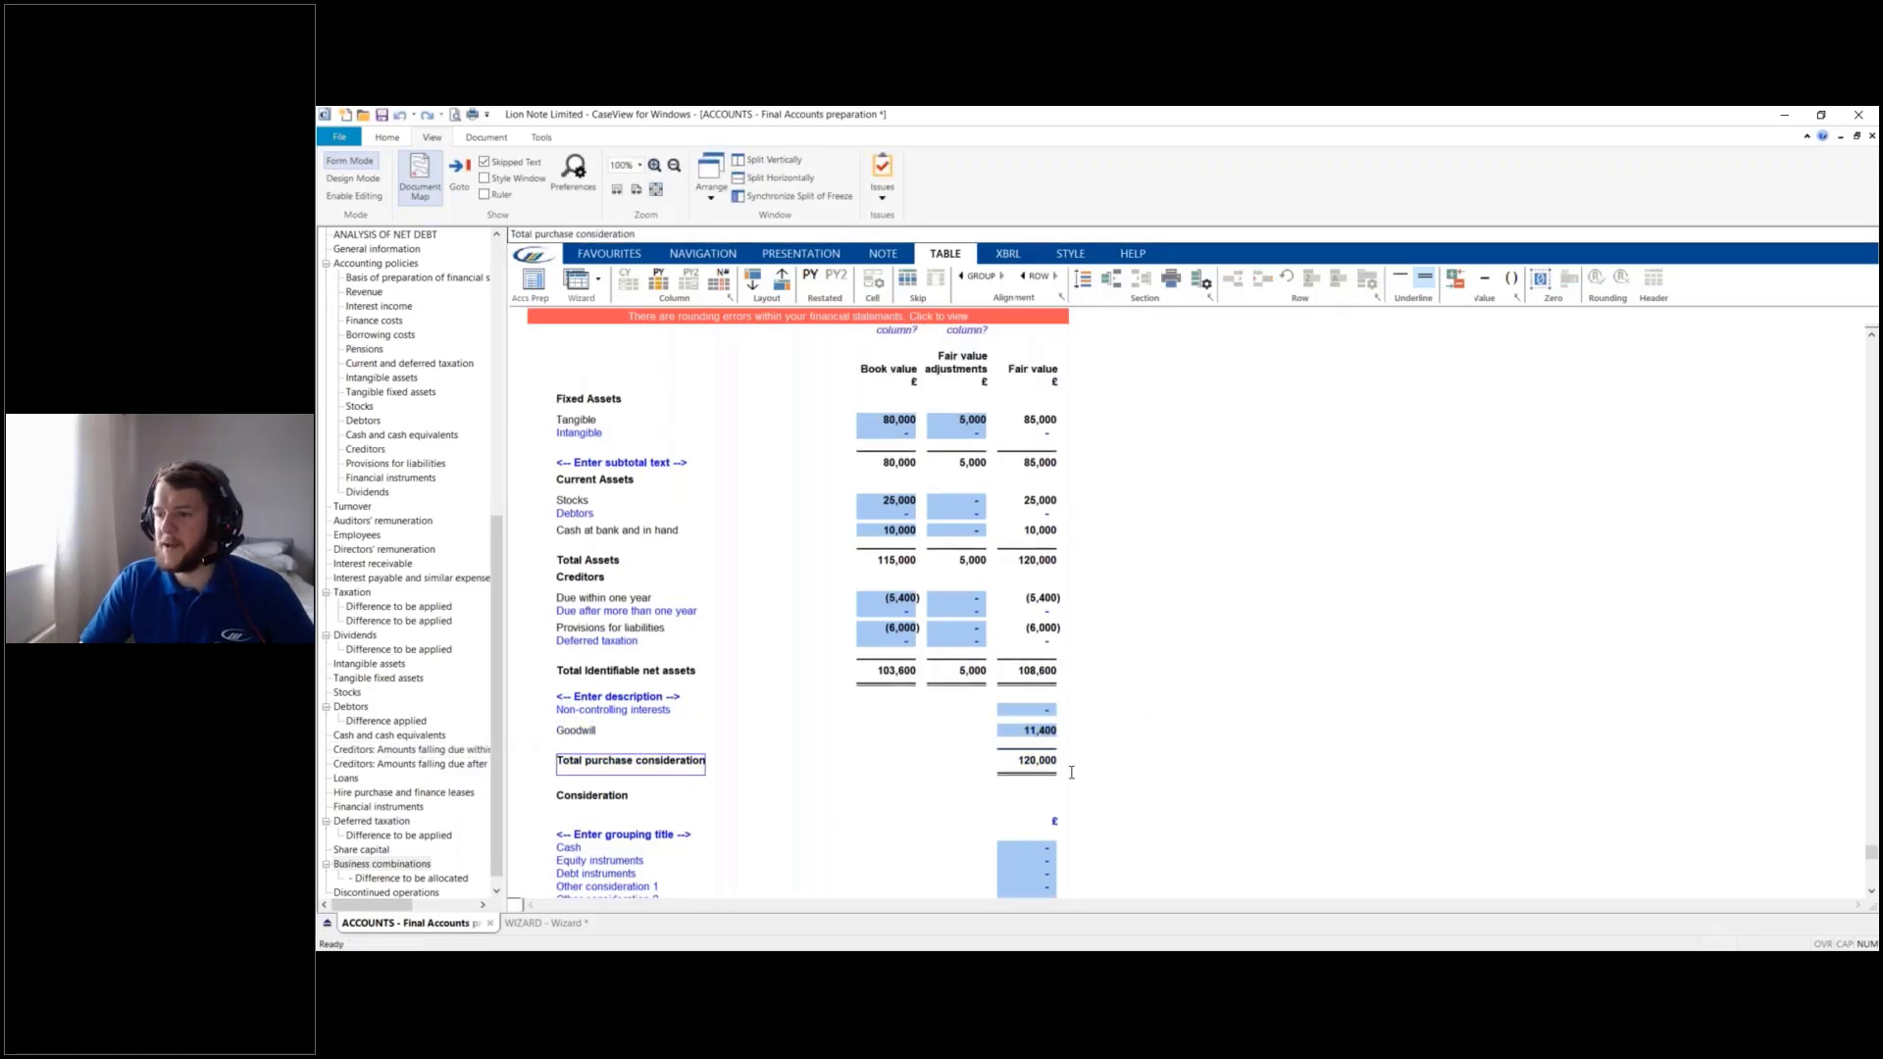
{"action": "left_click", "coordinate": [1072, 772]}
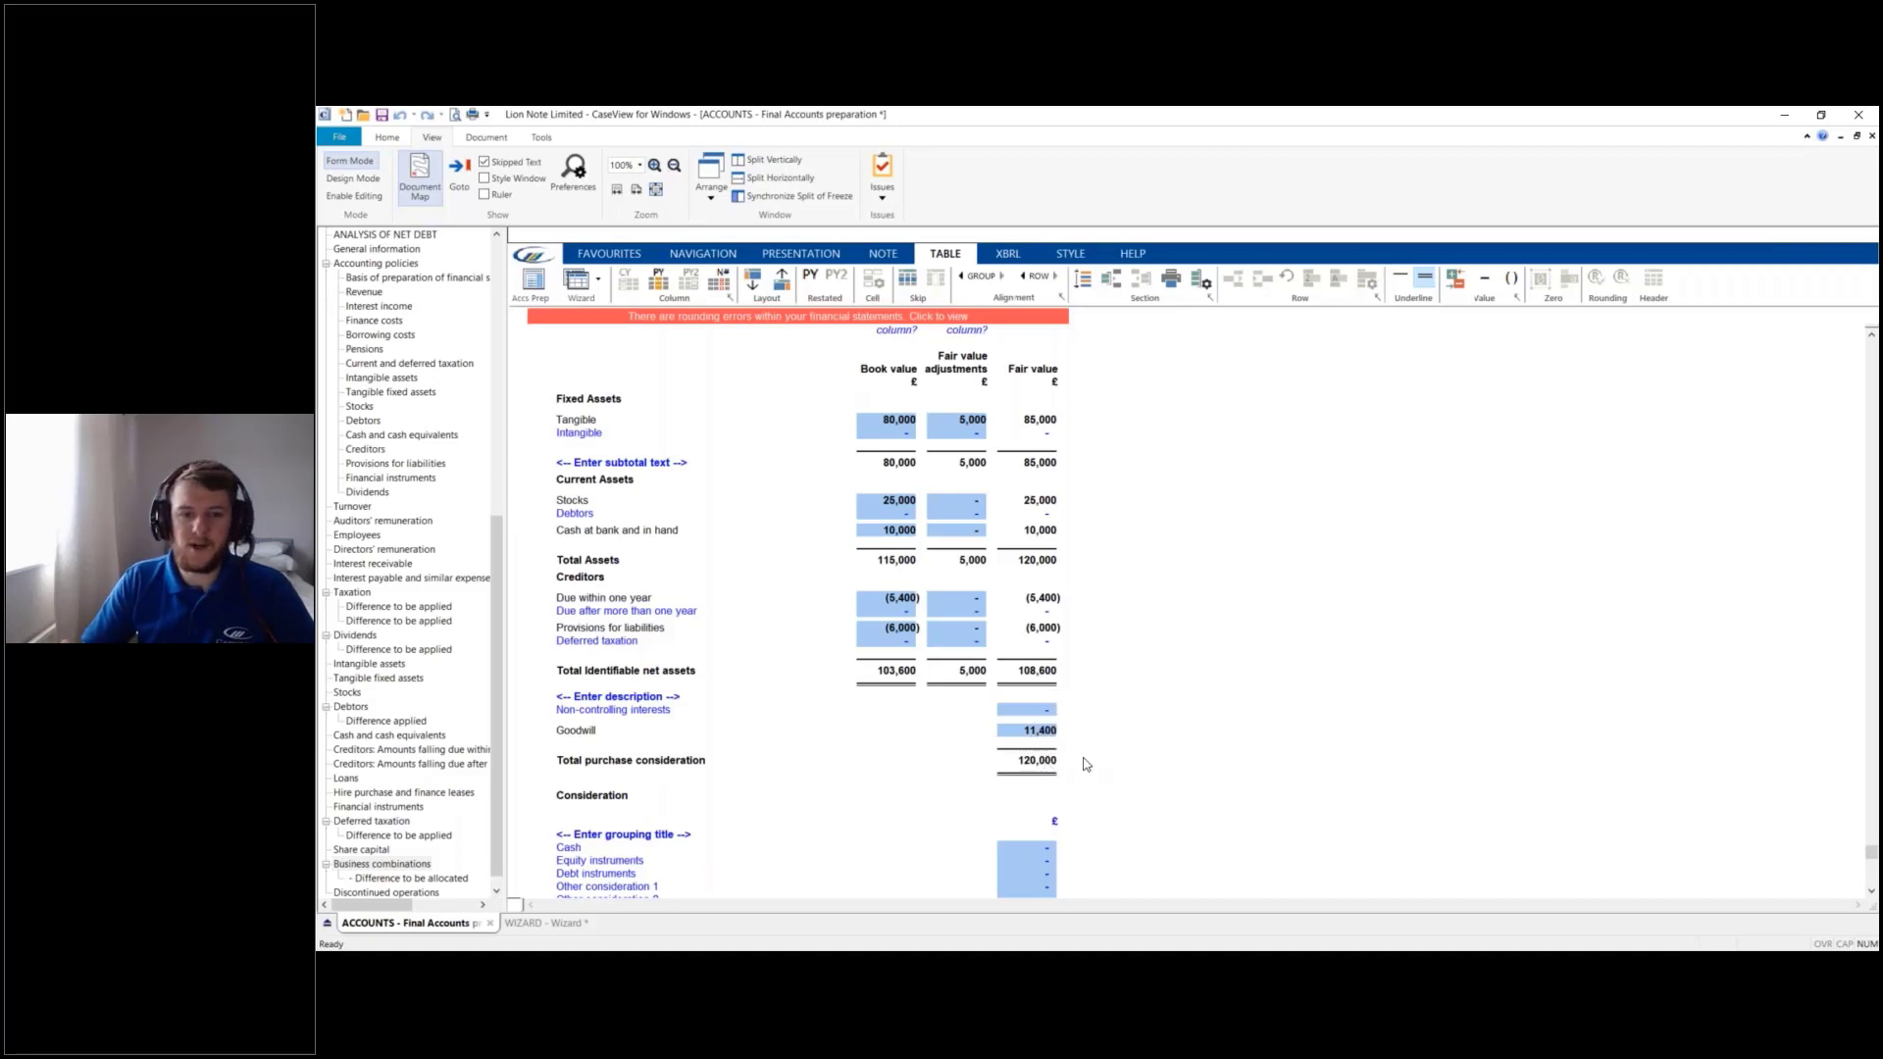
{"action": "left_click", "coordinate": [1086, 764]}
{"action": "scroll", "coordinate": [1158, 610], "scroll_direction": "down", "scroll_amount": 2}
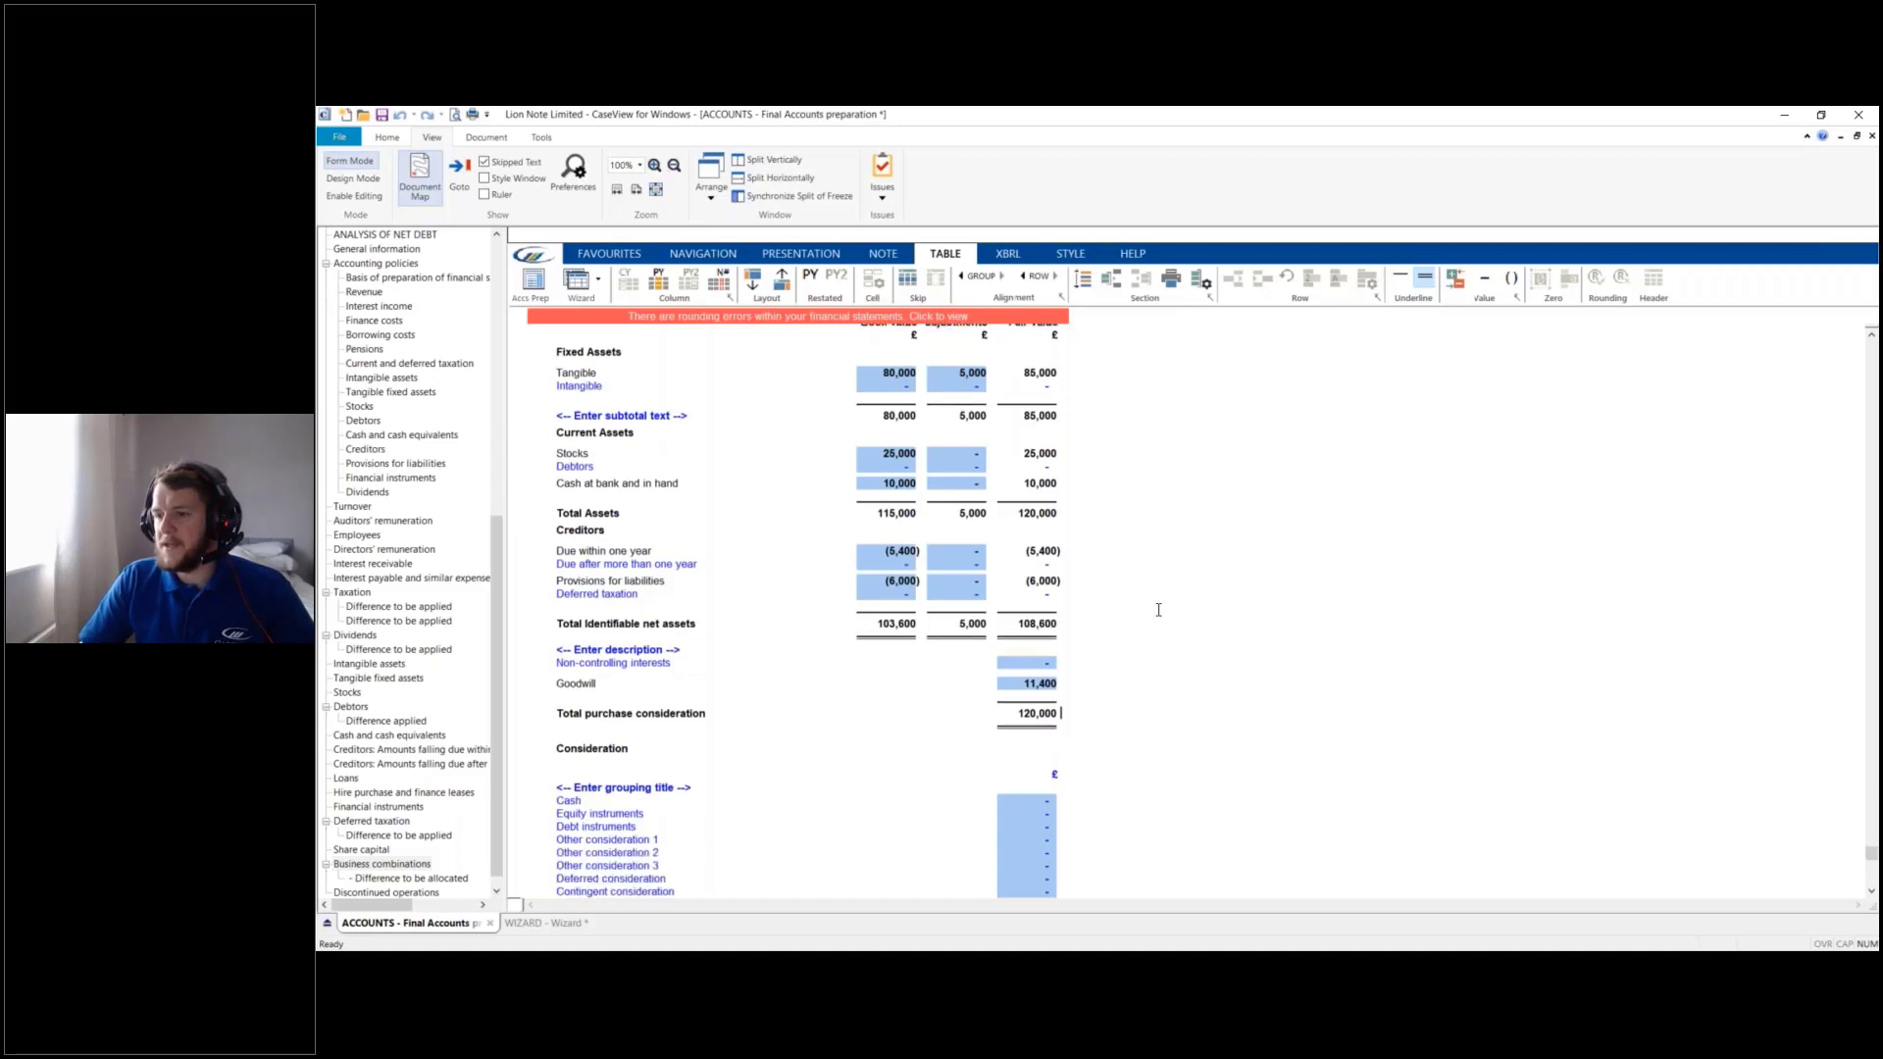
{"action": "scroll", "coordinate": [1158, 610], "scroll_direction": "down", "scroll_amount": 5}
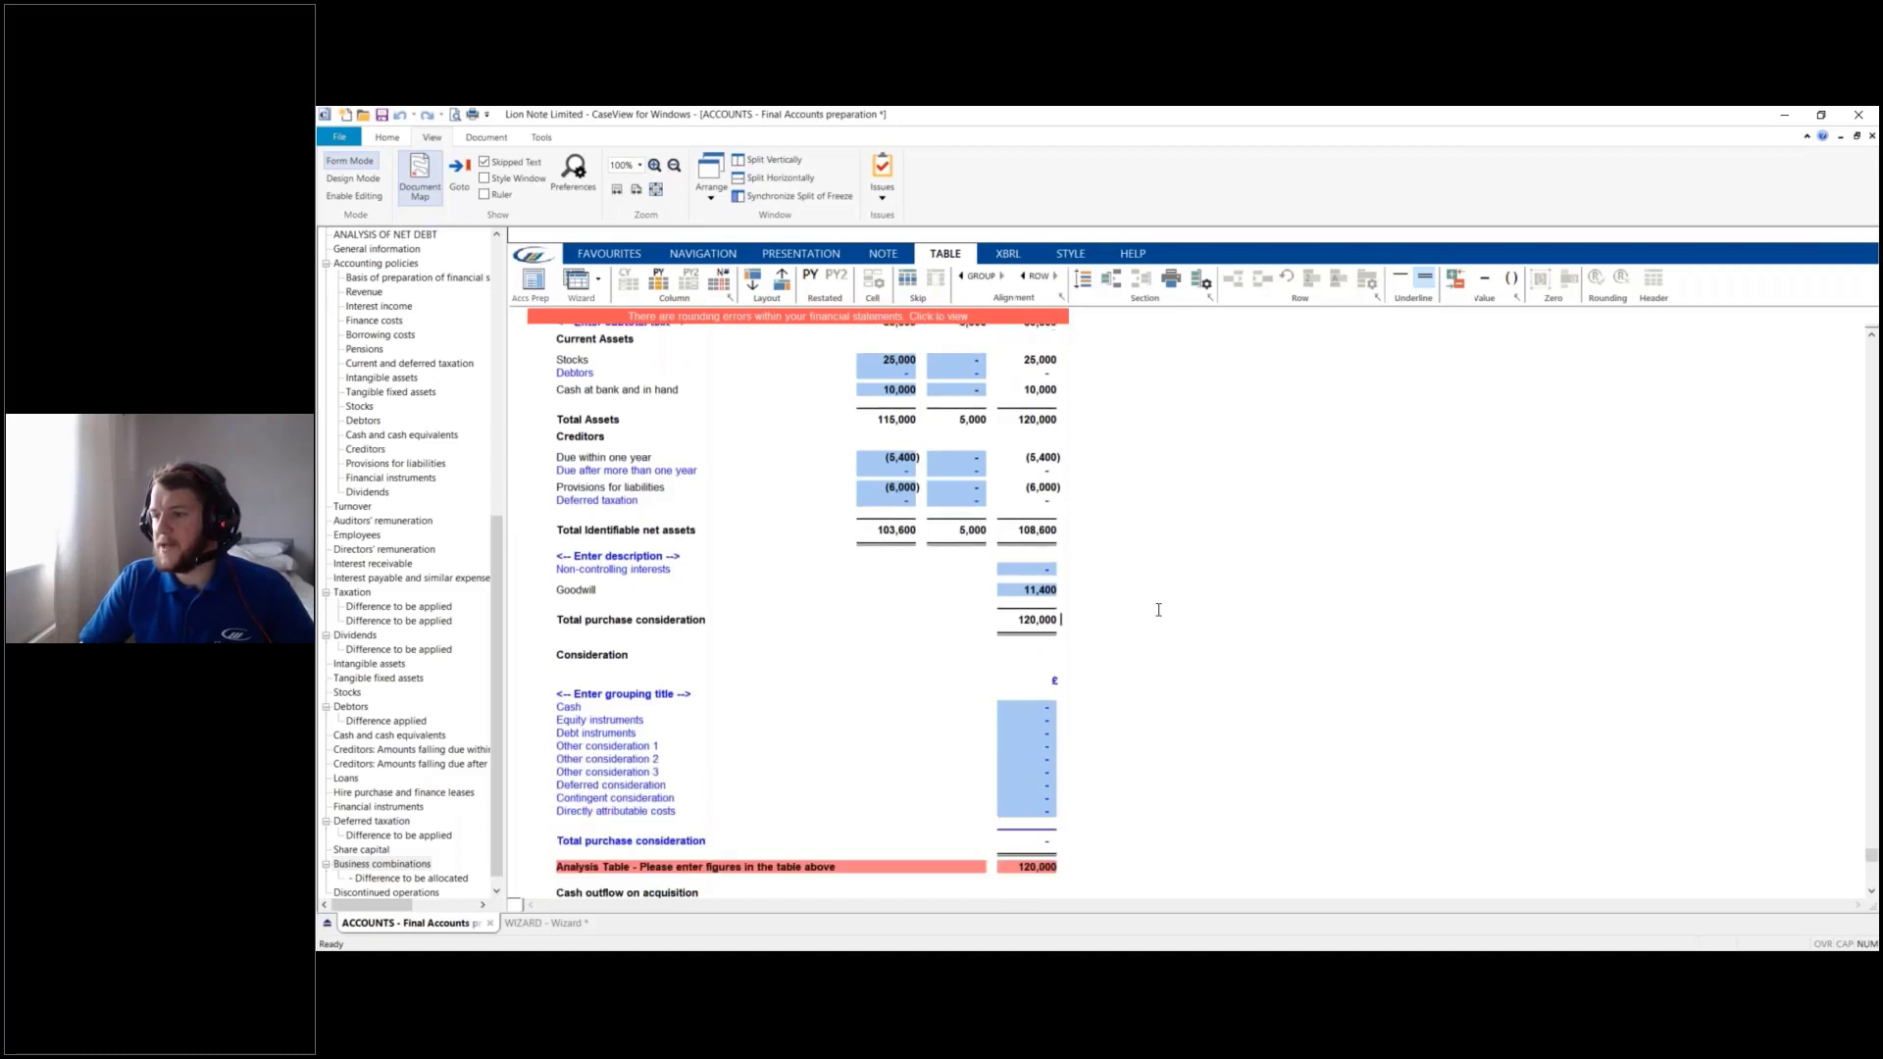
{"action": "scroll", "coordinate": [1158, 610], "scroll_direction": "down", "scroll_amount": 3}
{"action": "scroll", "coordinate": [1159, 610], "scroll_direction": "up", "scroll_amount": 1}
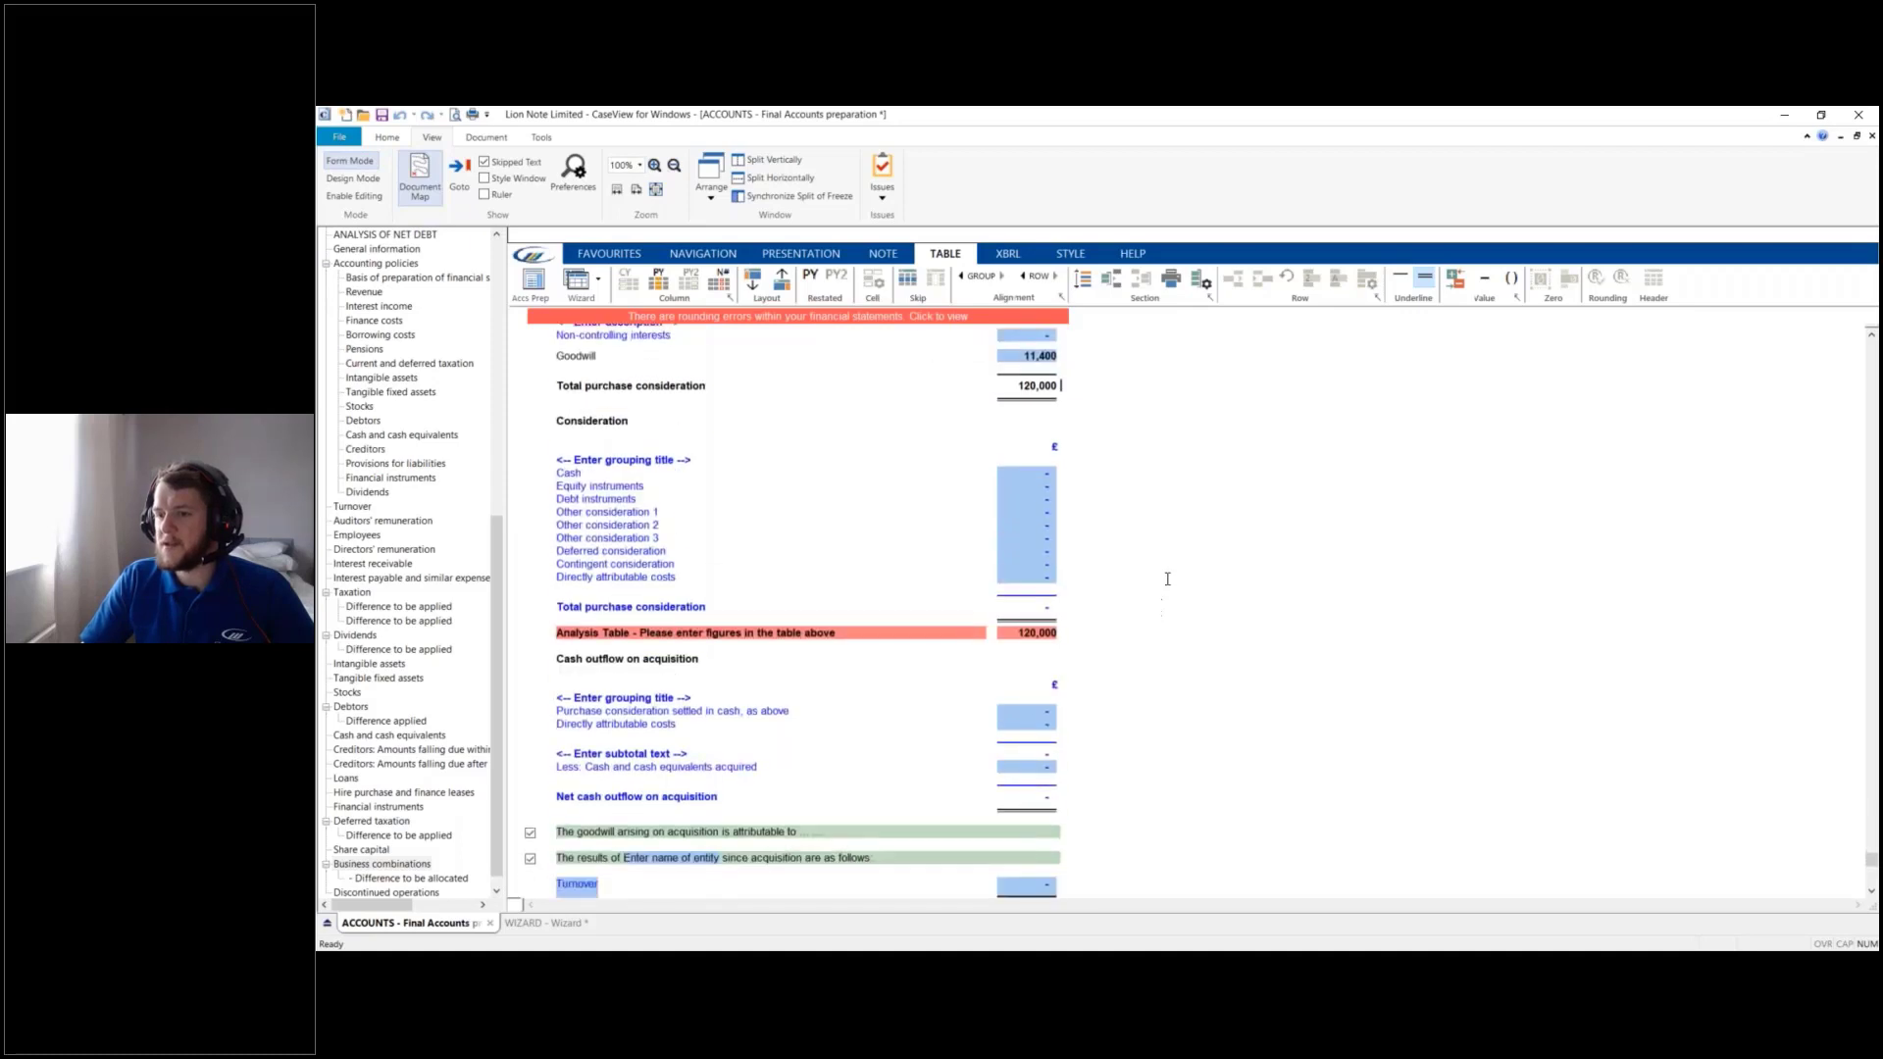
{"action": "scroll", "coordinate": [588, 444], "scroll_direction": "up", "scroll_amount": 1}
{"action": "scroll", "coordinate": [591, 476], "scroll_direction": "up", "scroll_amount": 4}
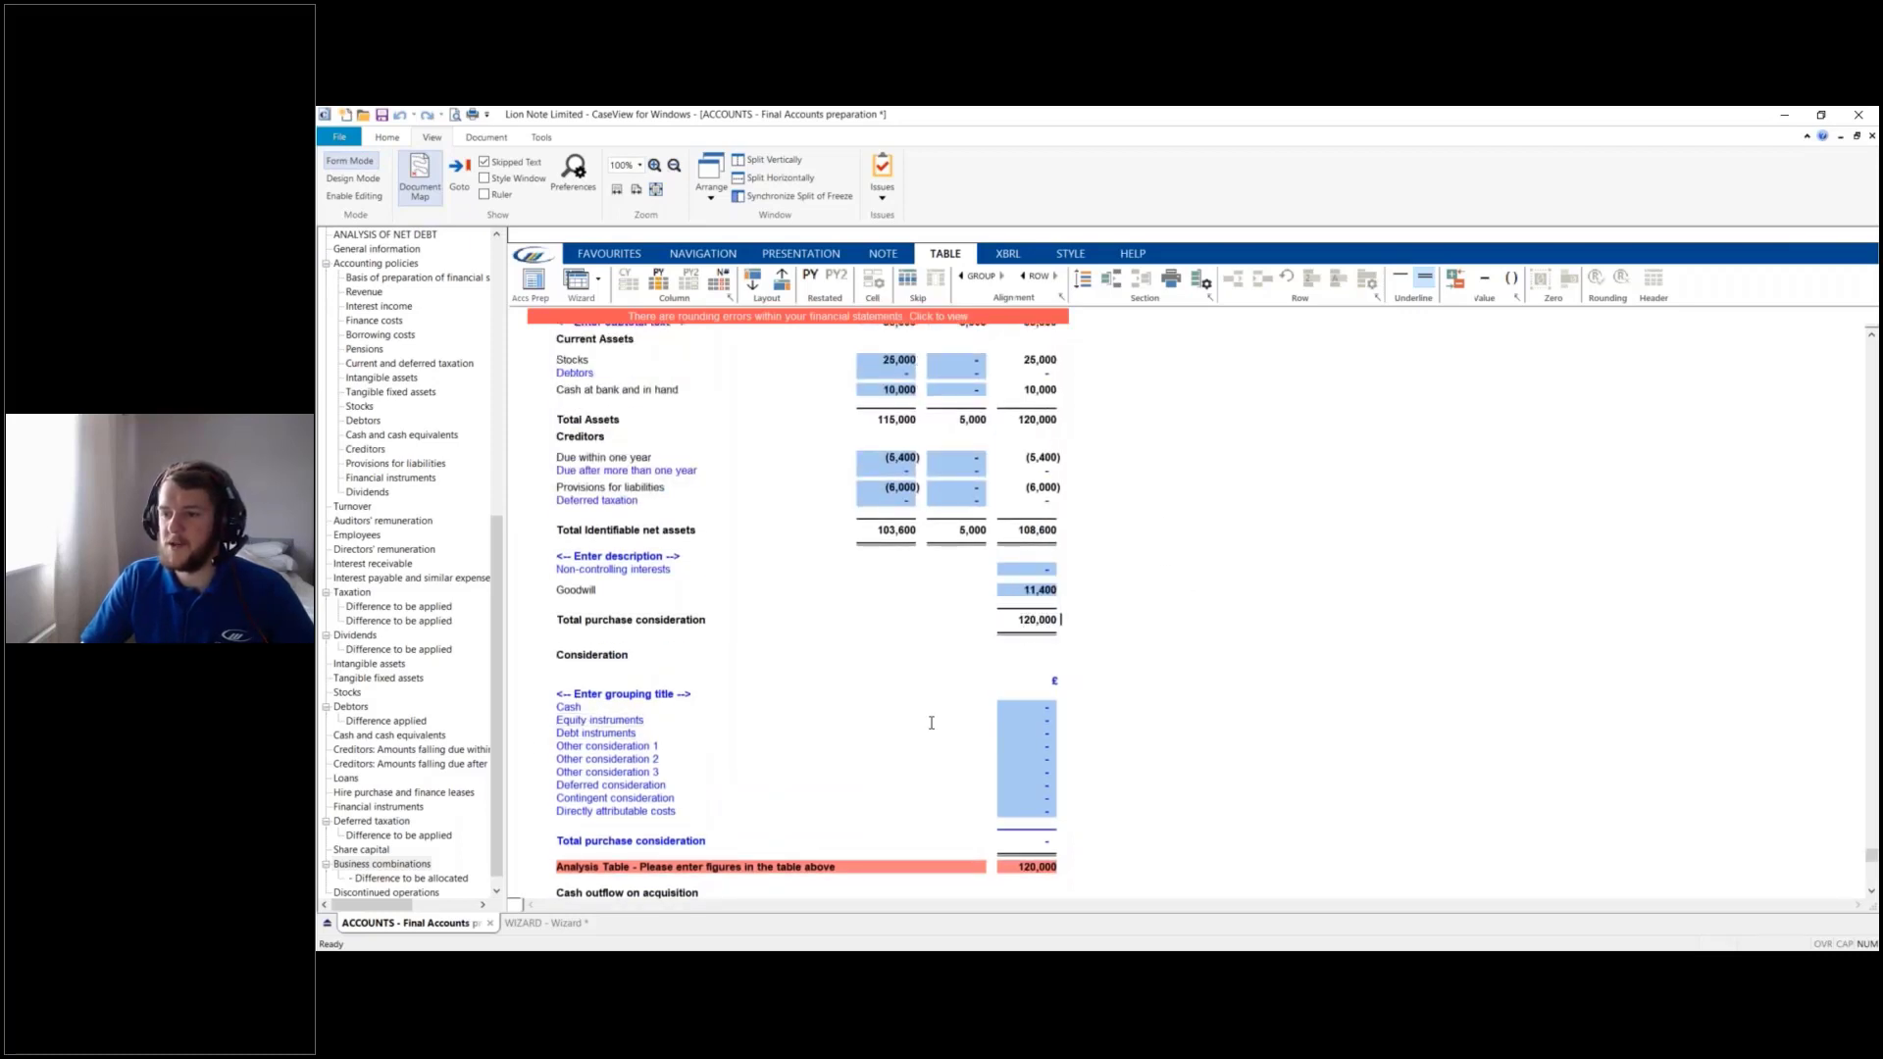
{"action": "left_click", "coordinate": [1025, 708]}
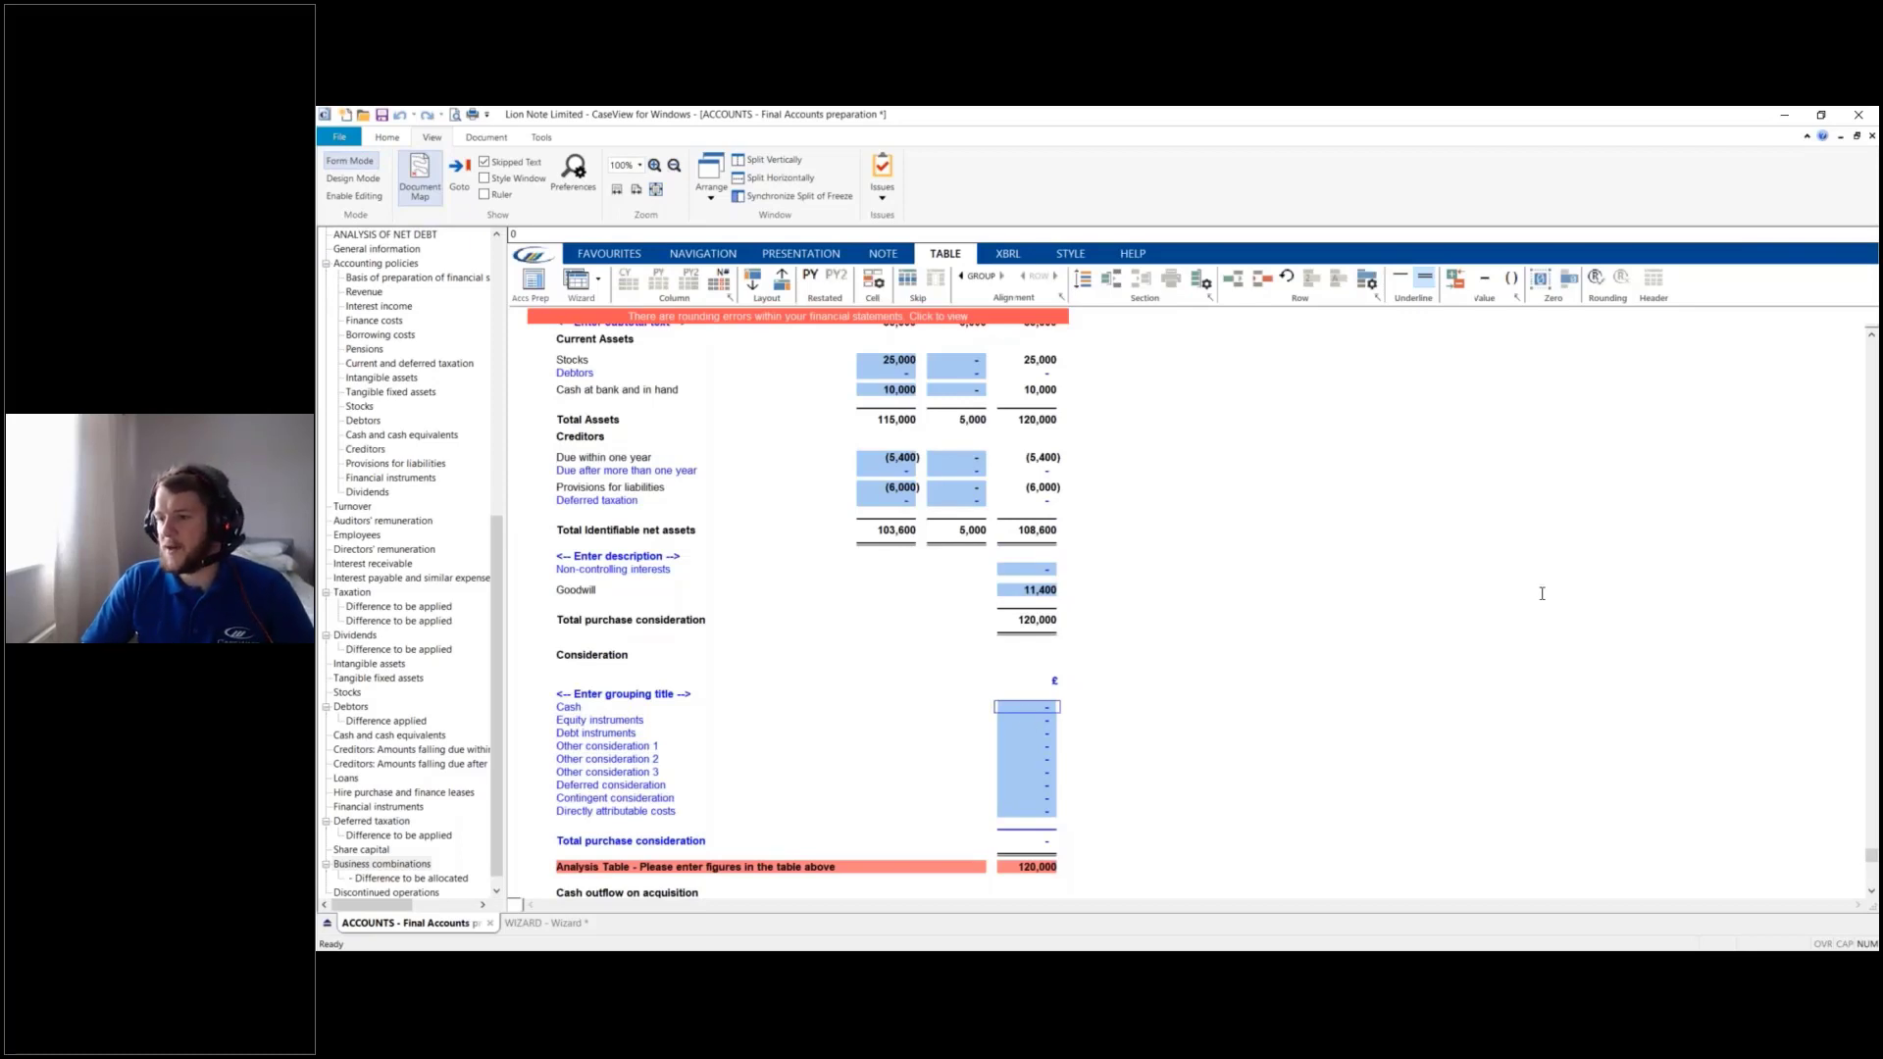
Enter consideration of 15,000 cash, 75,000 equity instruments and 10,000 debt instruments
{"action": "type", "text": "15000"}
{"action": "key", "text": "Return"}
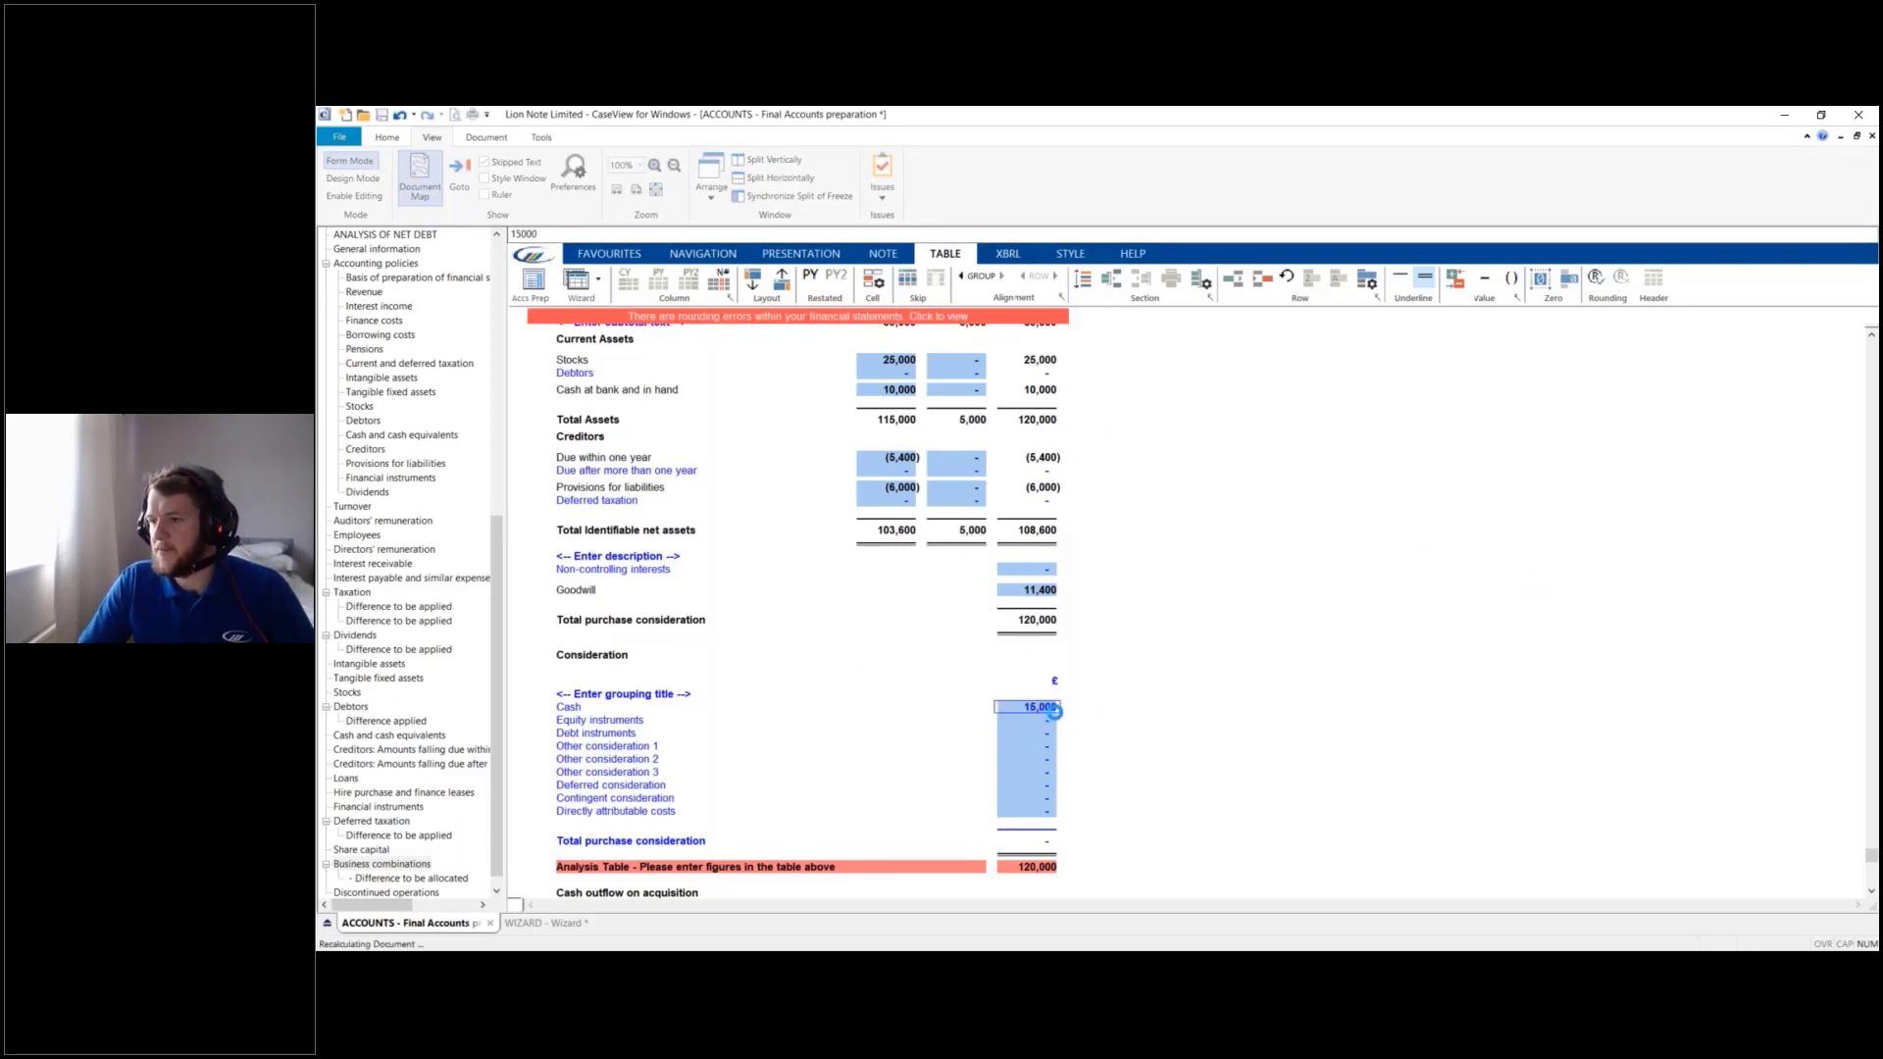
{"action": "scroll", "coordinate": [1031, 549], "scroll_direction": "down", "scroll_amount": 2}
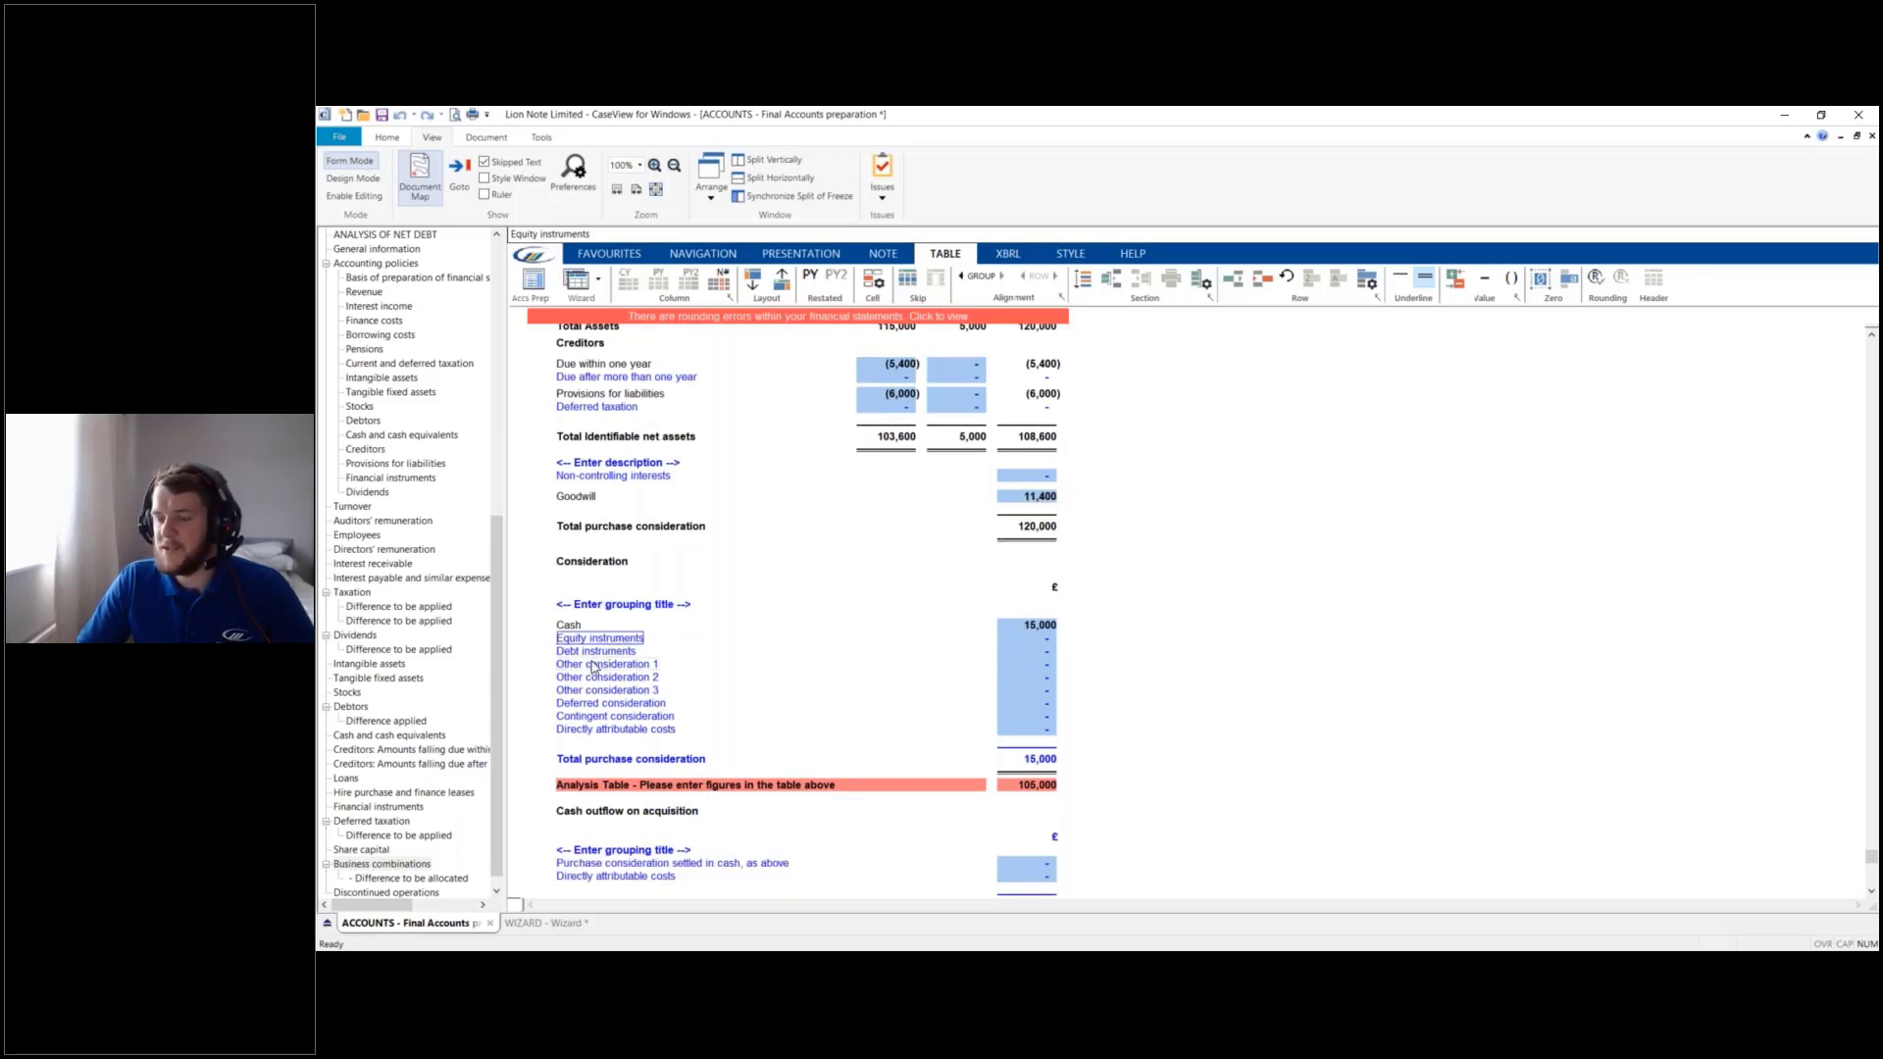
{"action": "left_click", "coordinate": [1039, 639]}
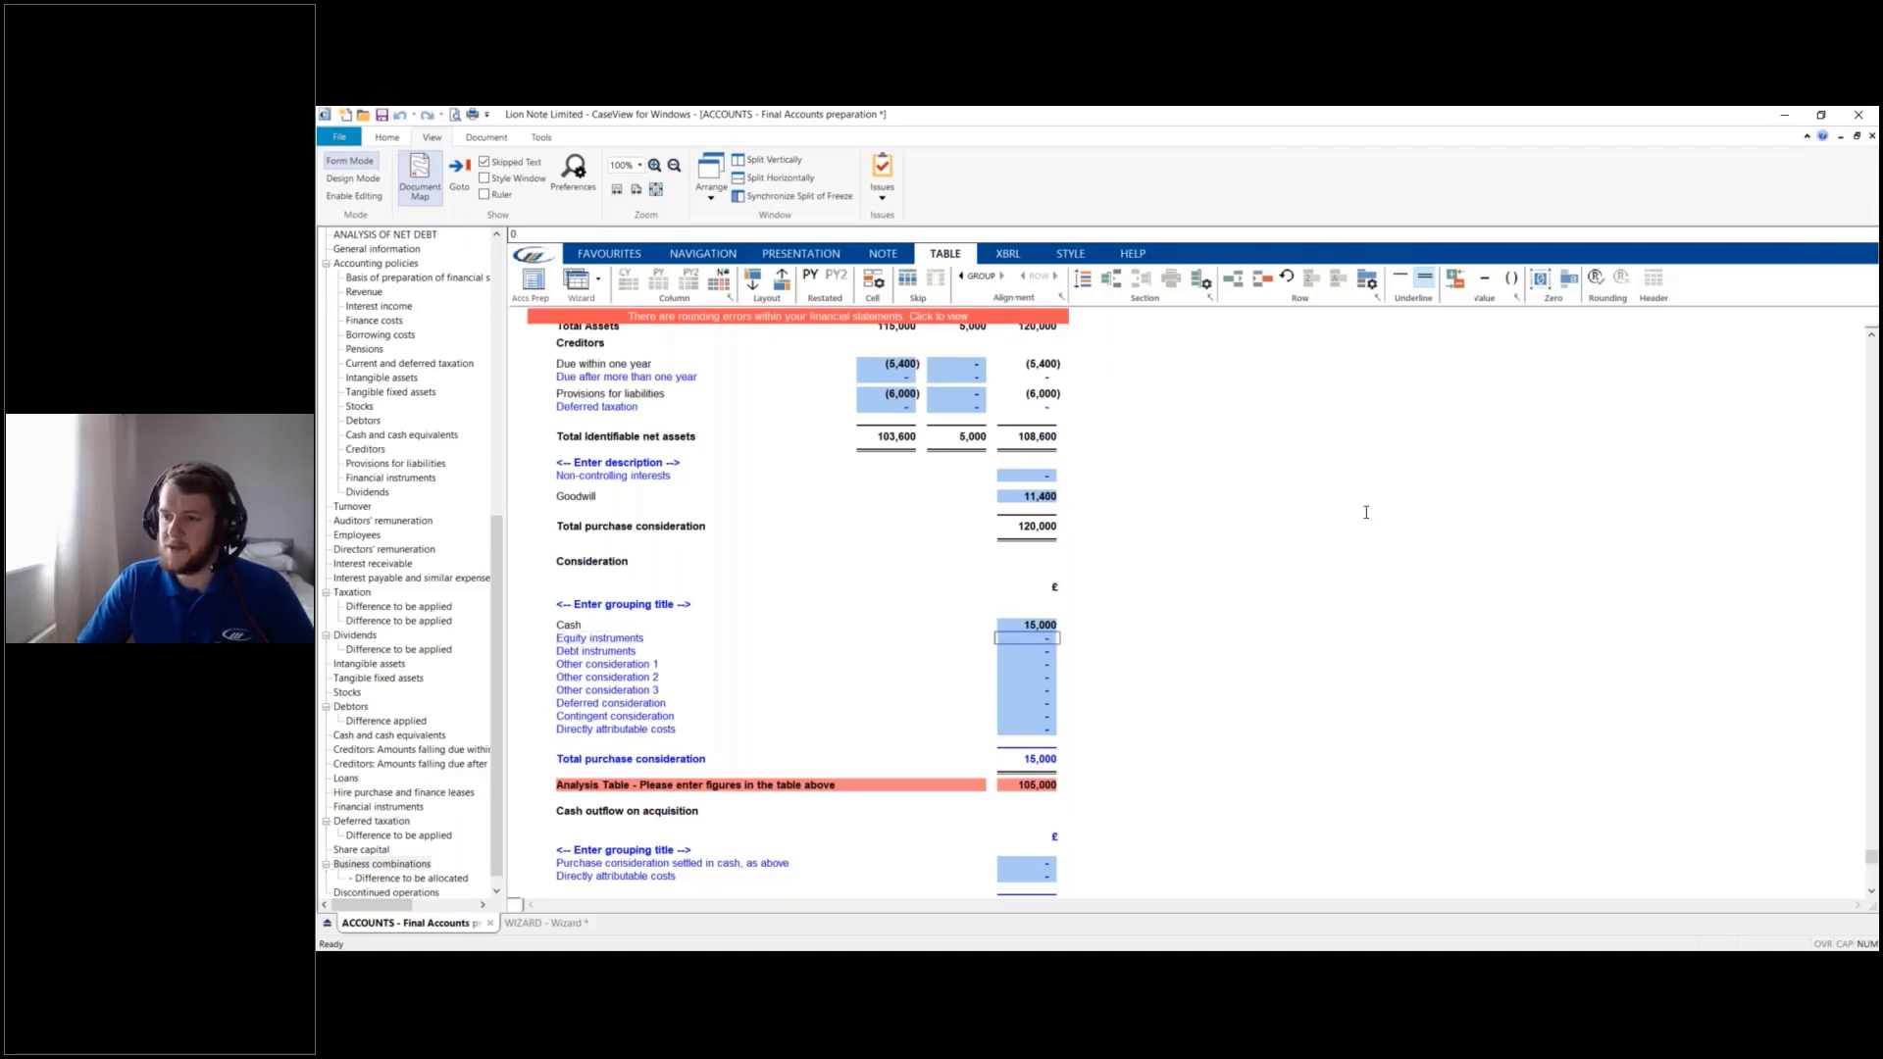
{"action": "type", "text": "75000"}
{"action": "key", "text": "Return"}
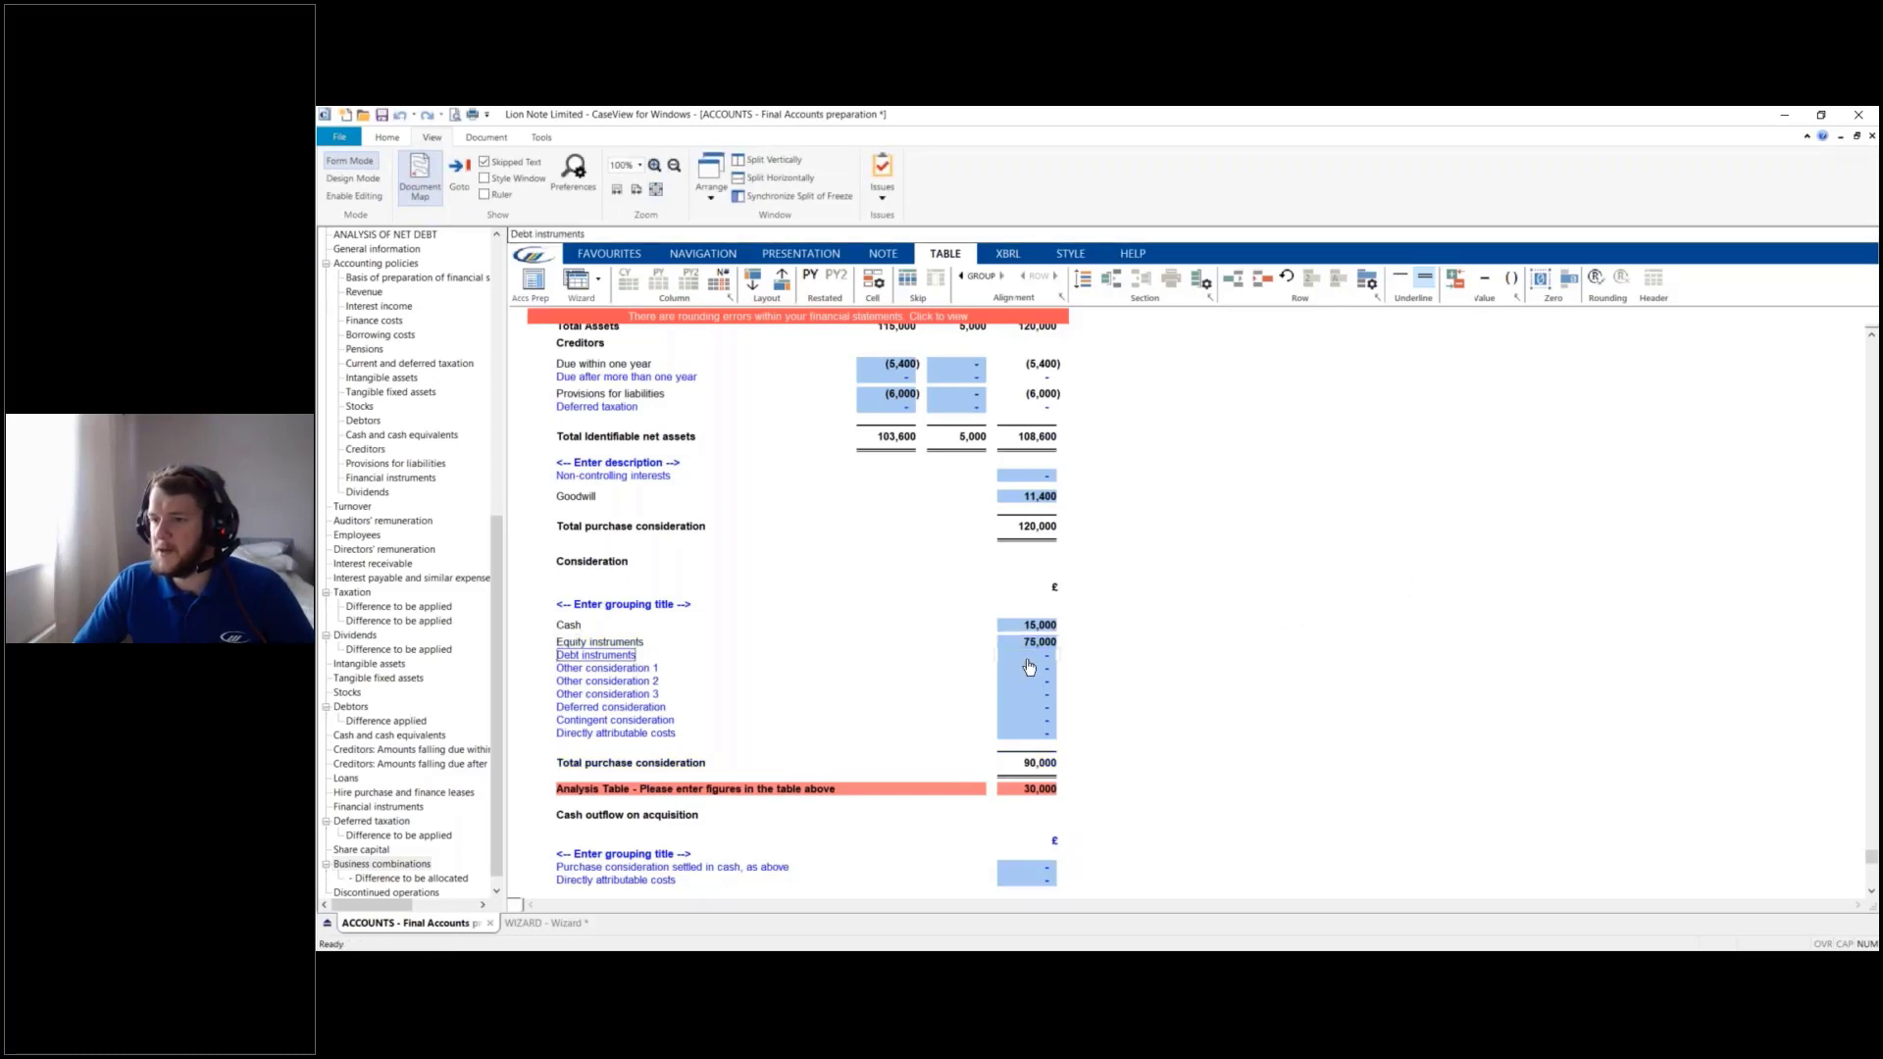
{"action": "type", "text": "10000"}
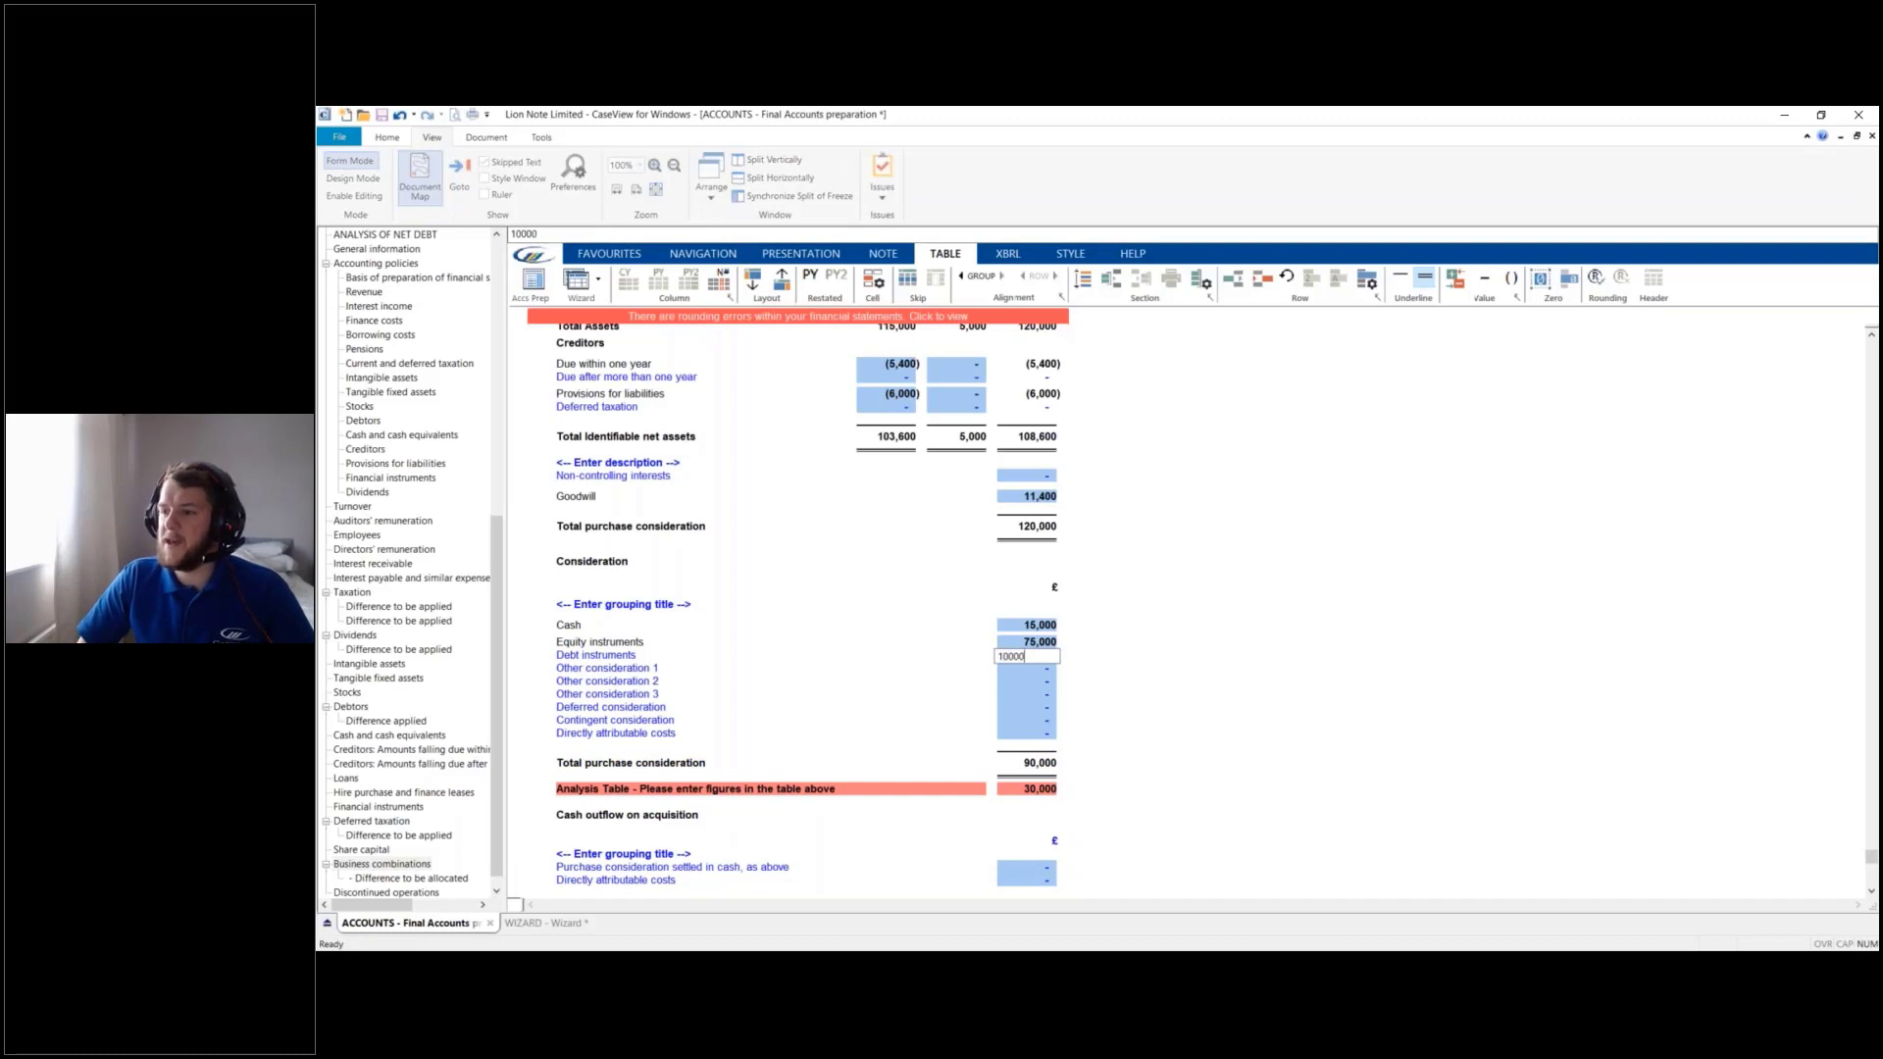
{"action": "key", "text": "Return"}
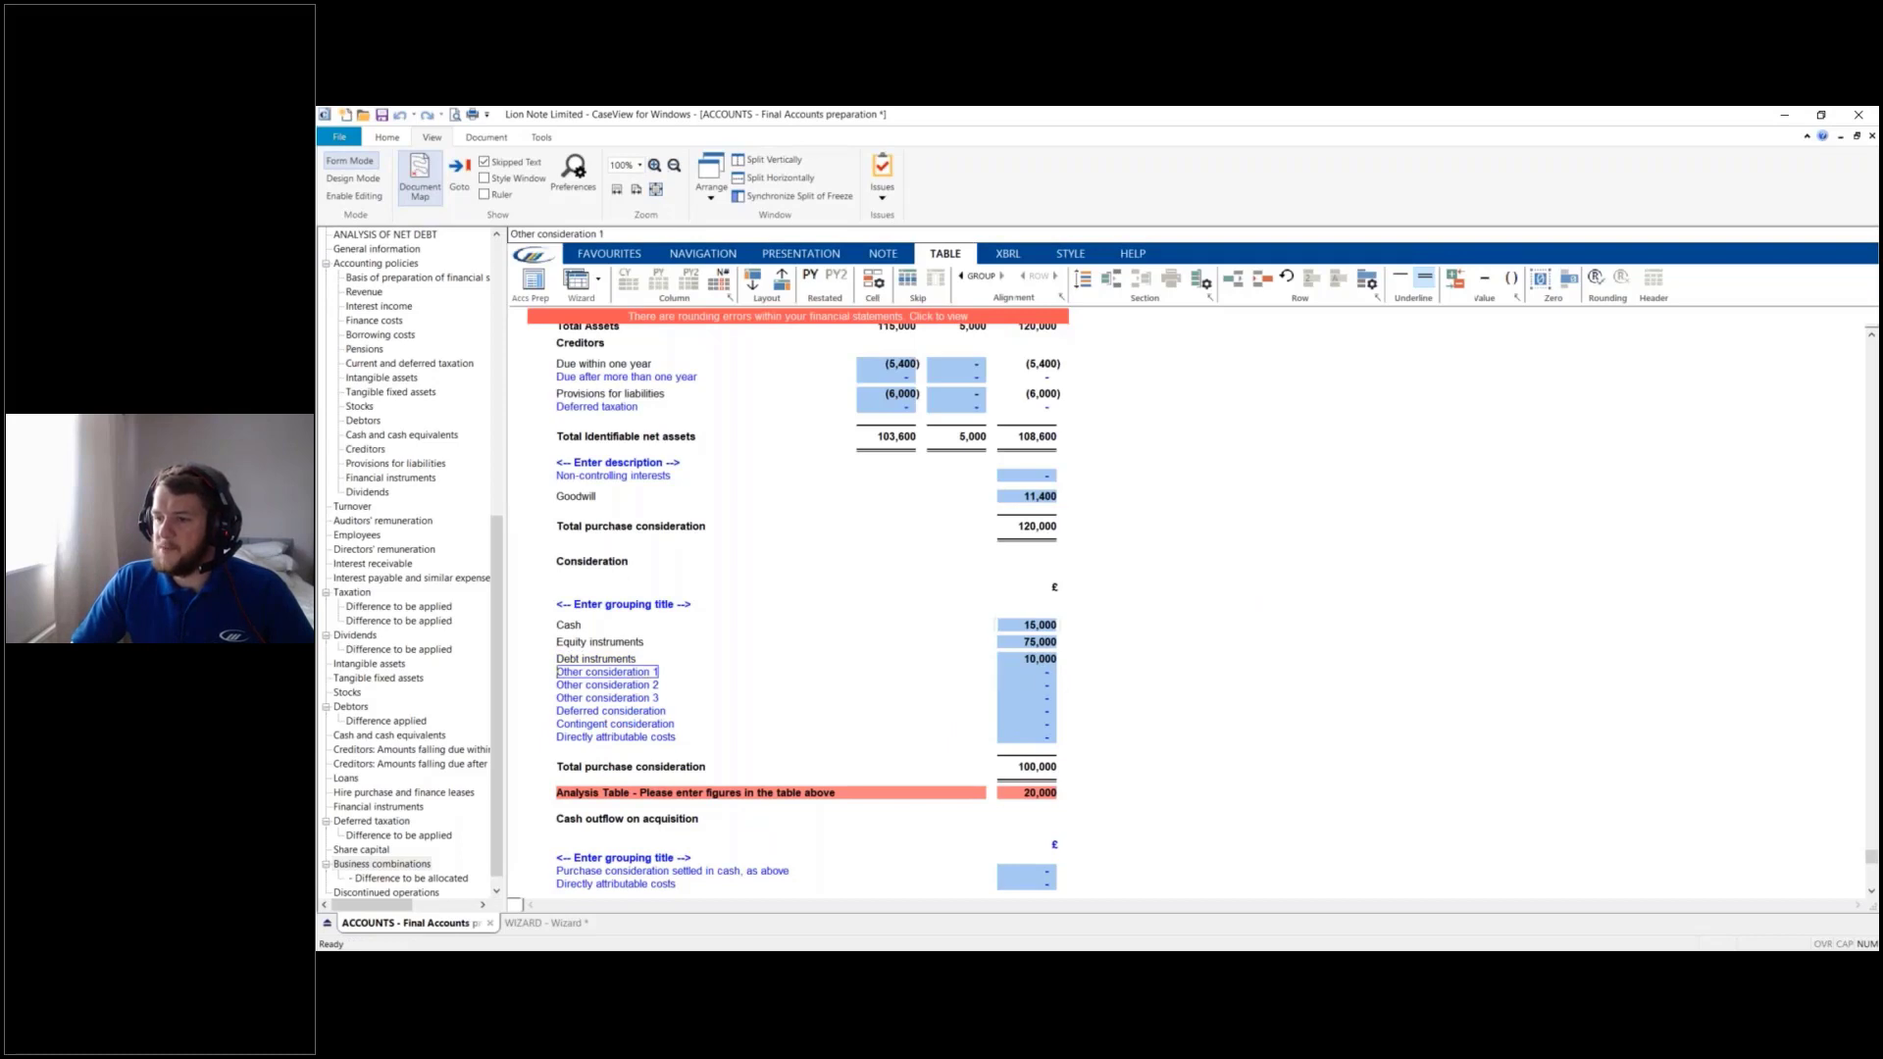
Put 20,000 on the Other consideration 1 line, clearing the unanalysed consideration warning
{"action": "left_click", "coordinate": [597, 713]}
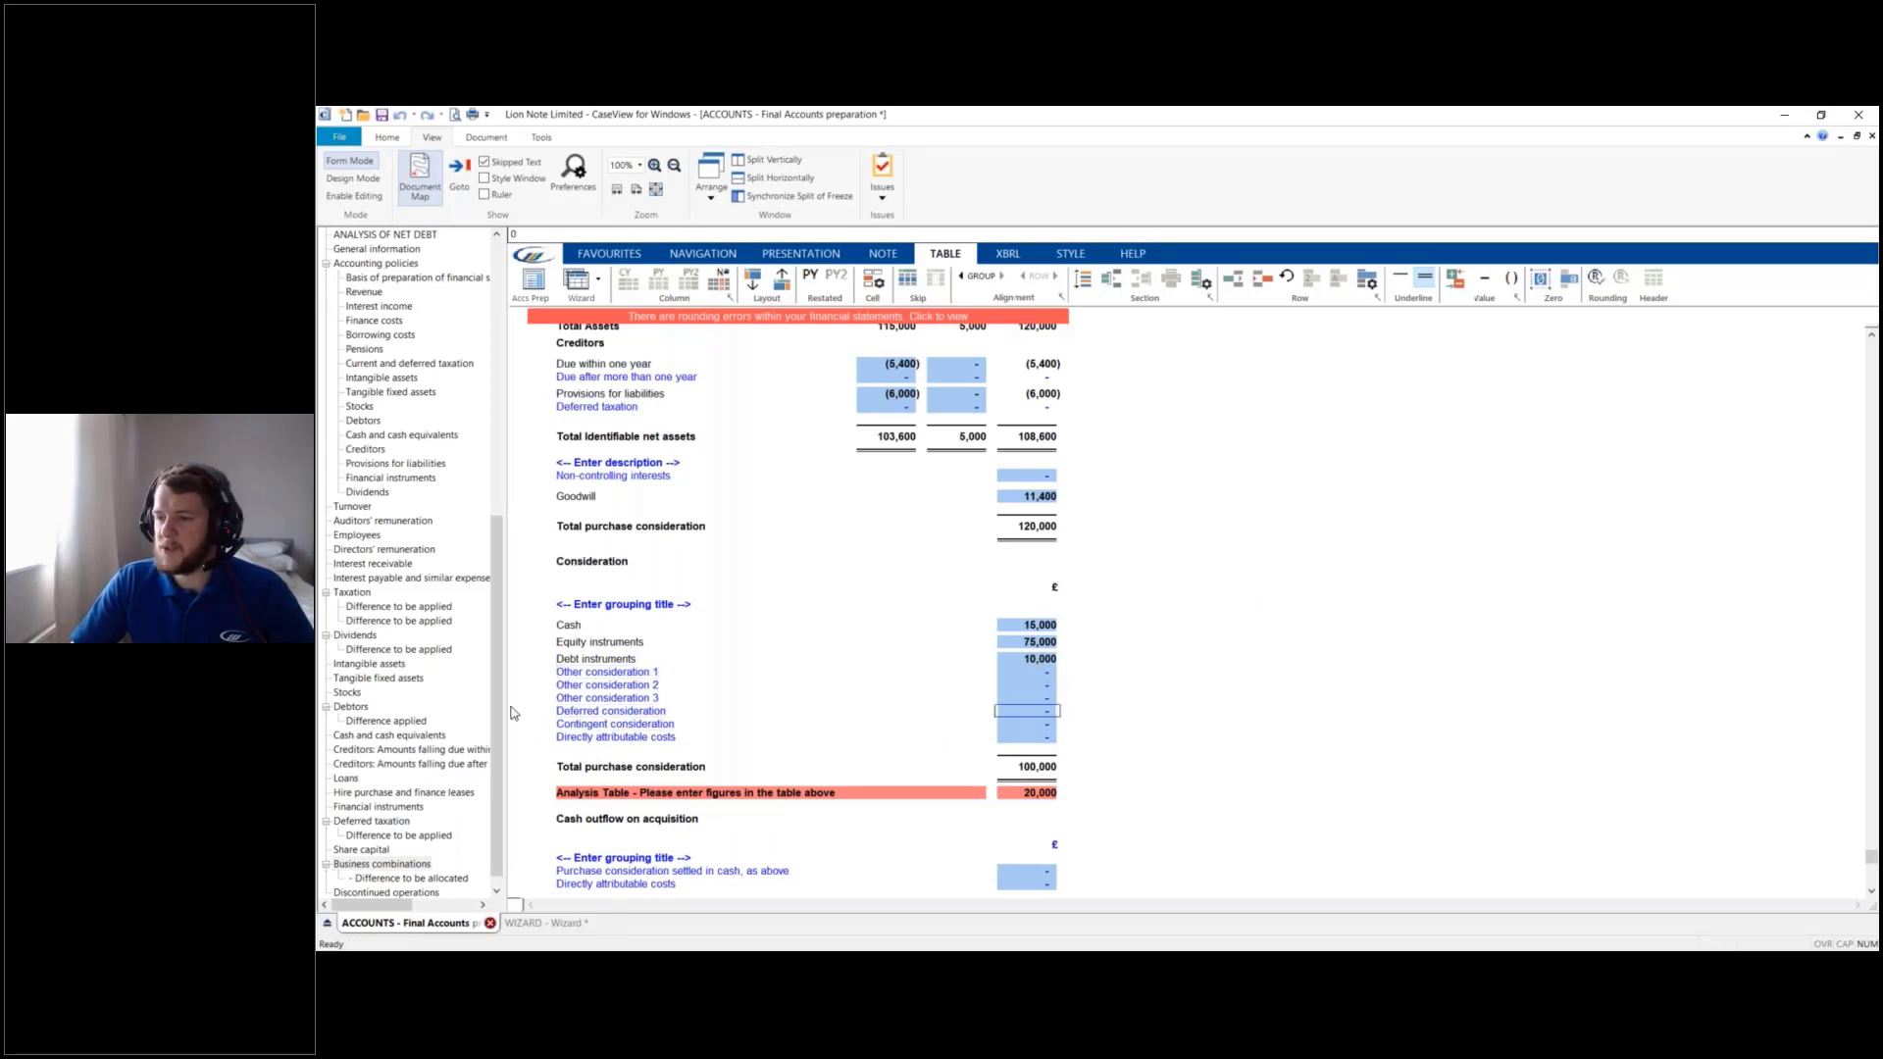
{"action": "left_click", "coordinate": [681, 711]}
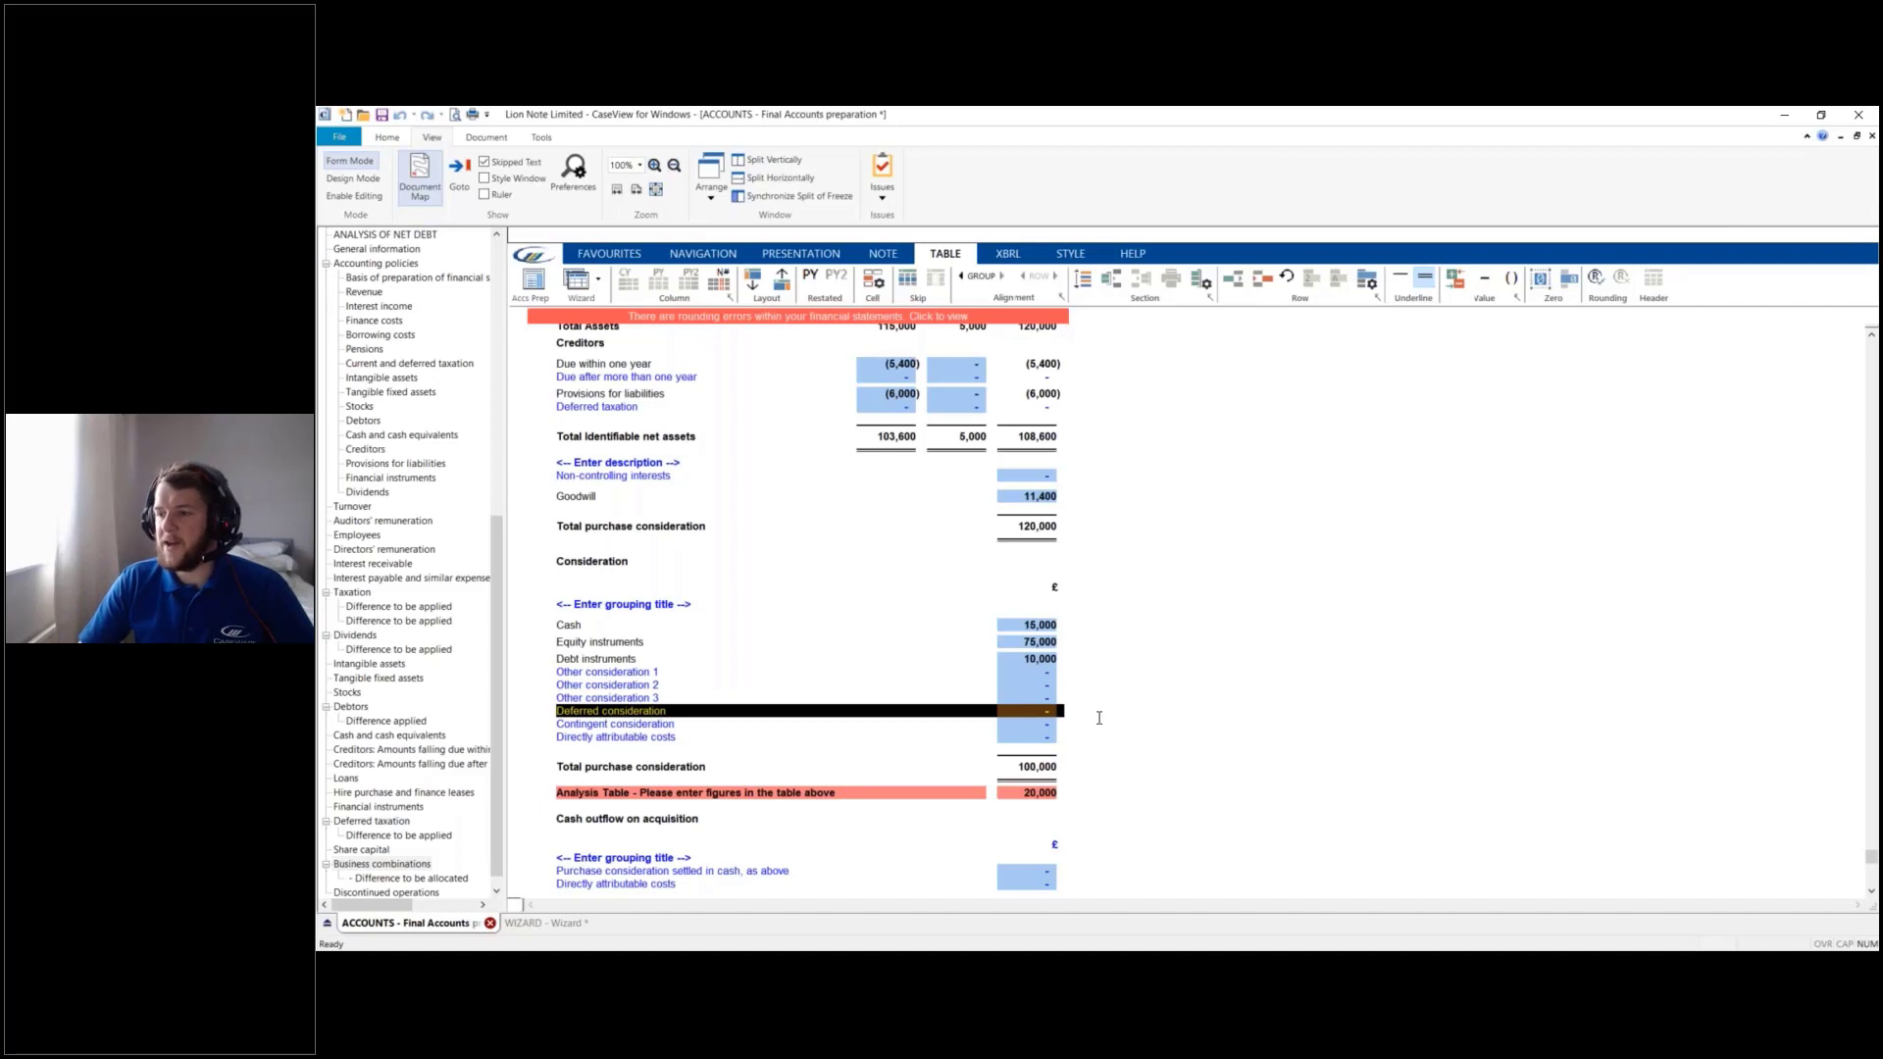
{"action": "left_click", "coordinate": [531, 725]}
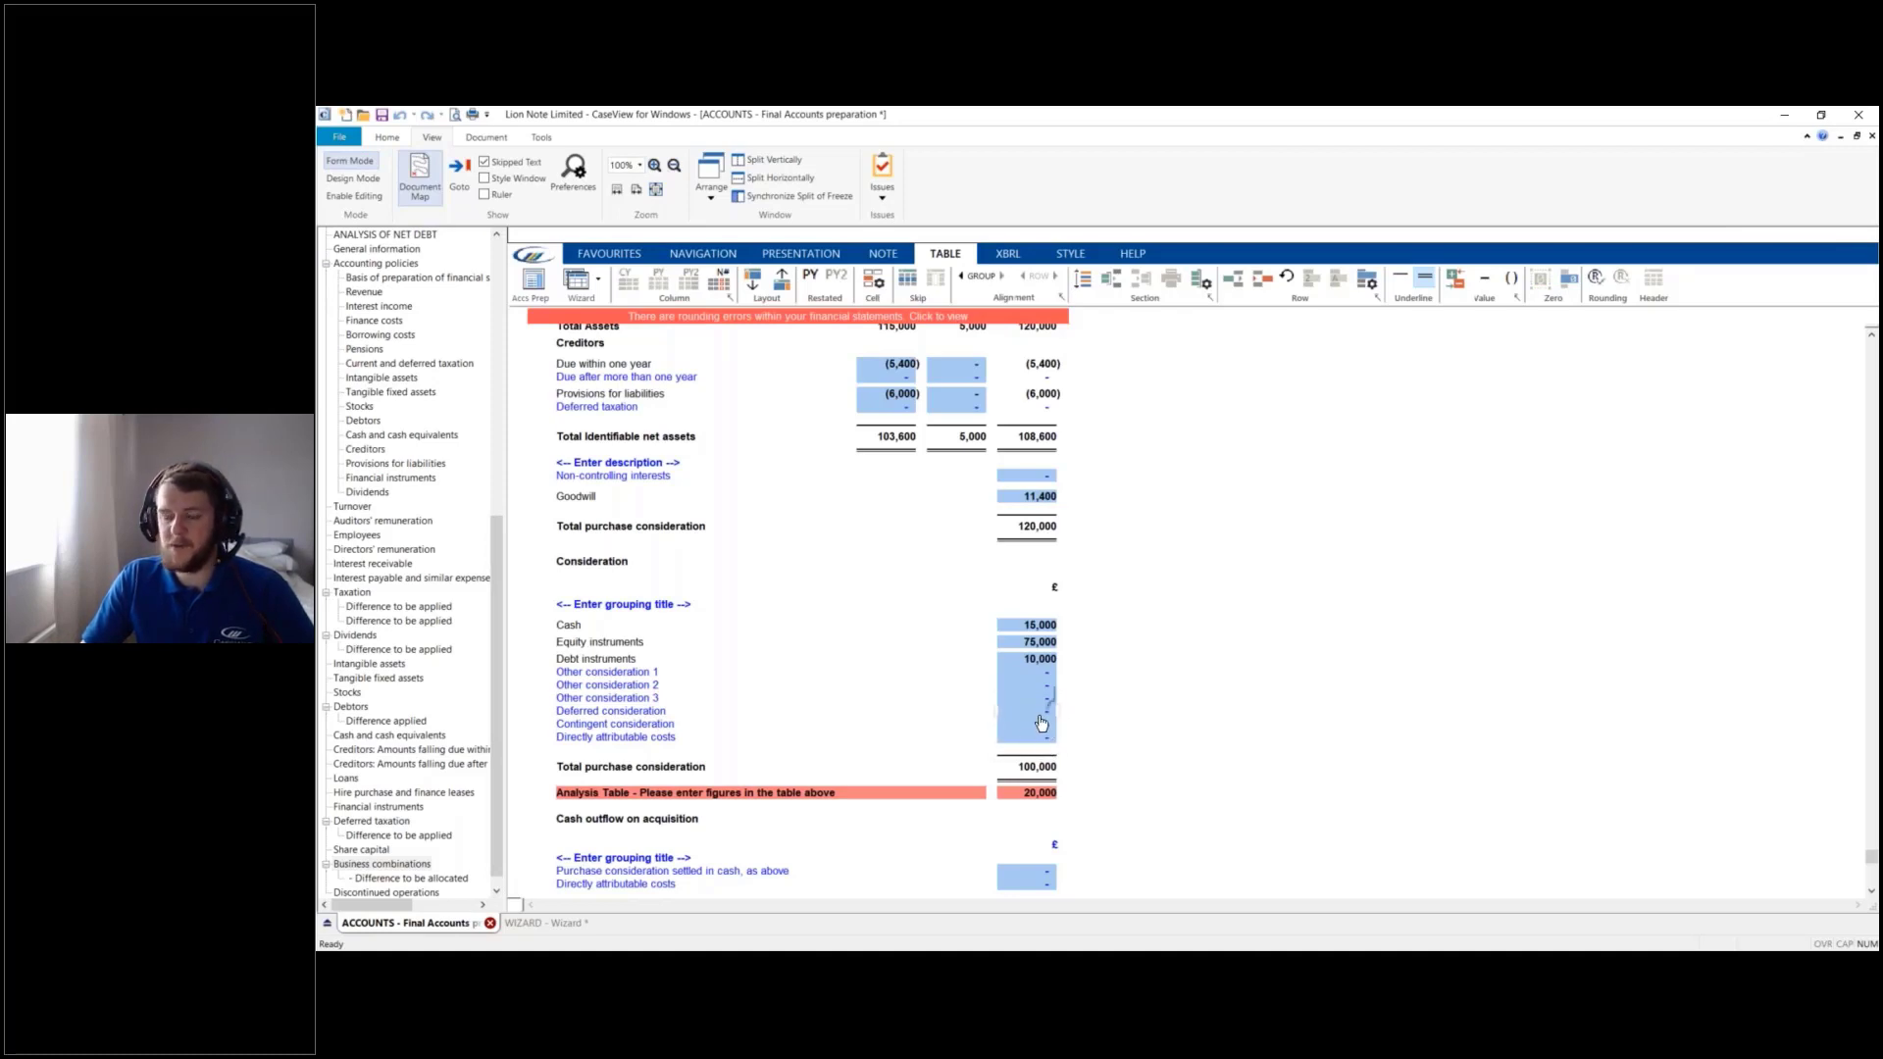
{"action": "mouse_move", "coordinate": [1042, 723]}
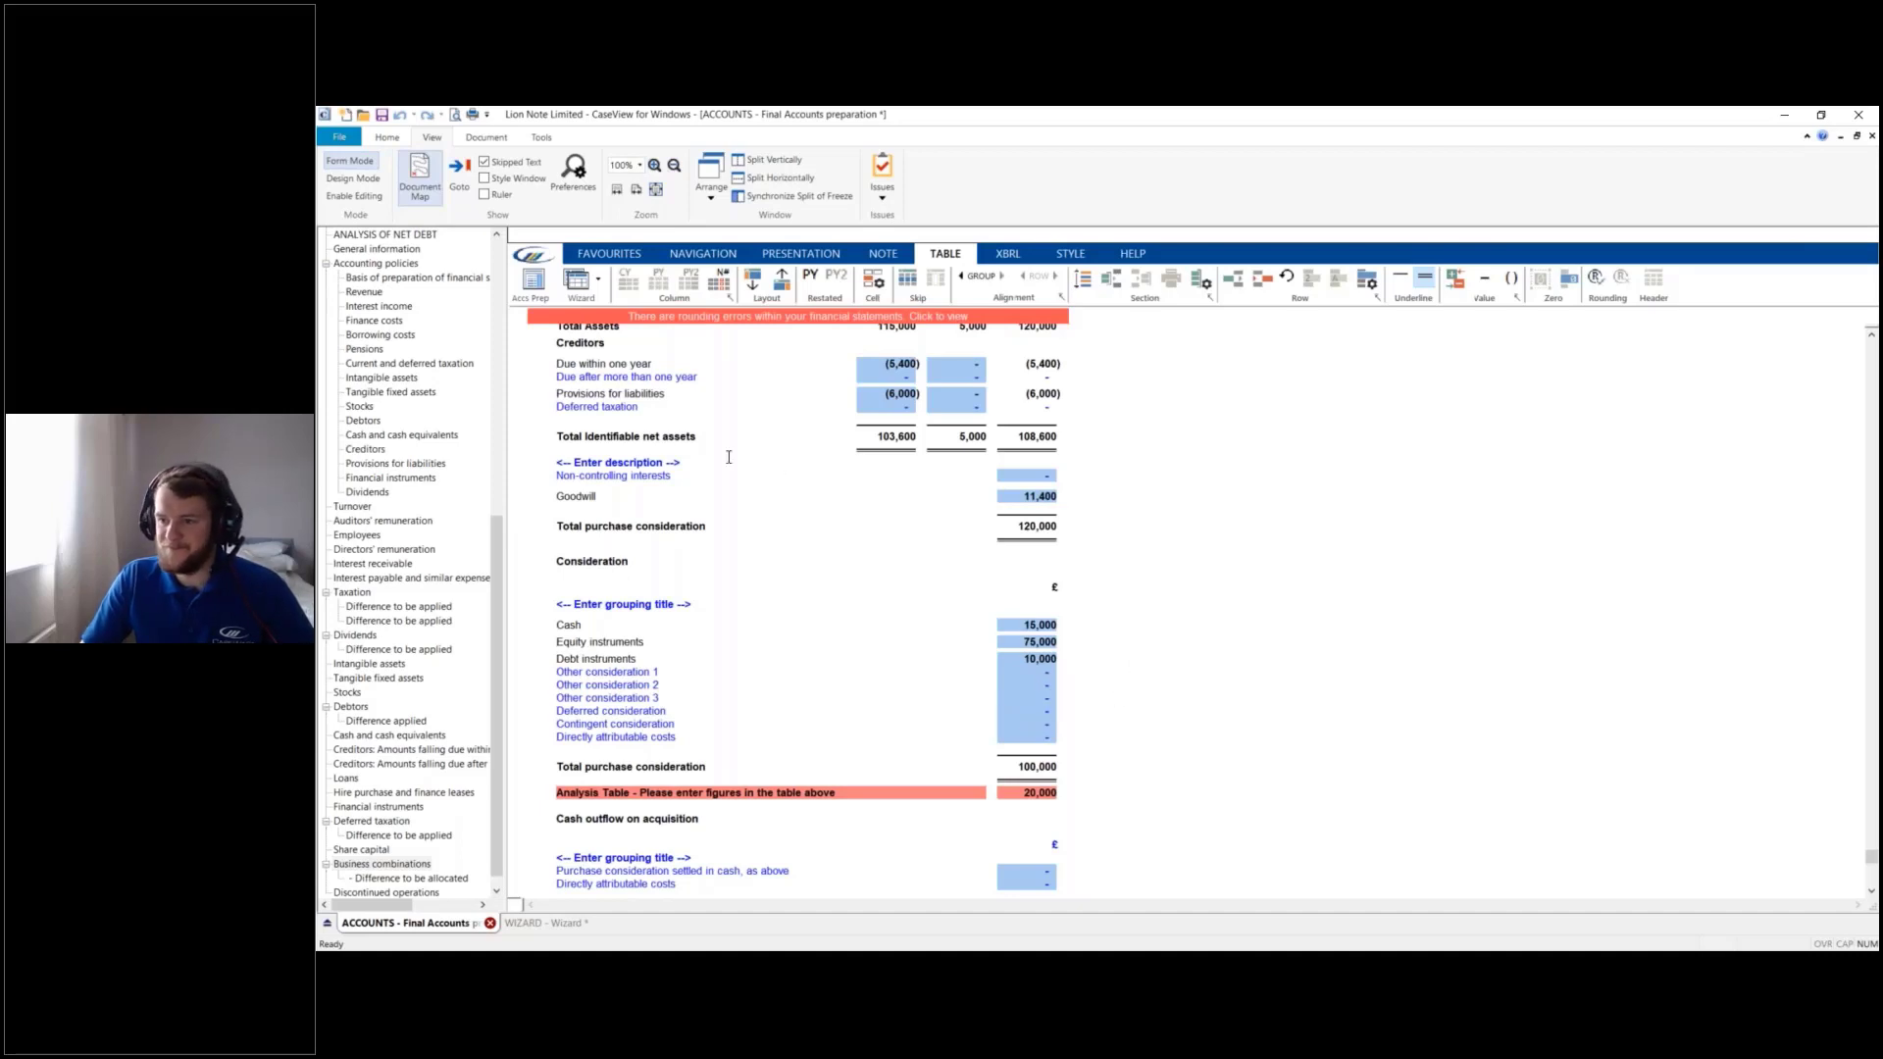
{"action": "left_click", "coordinate": [594, 675]}
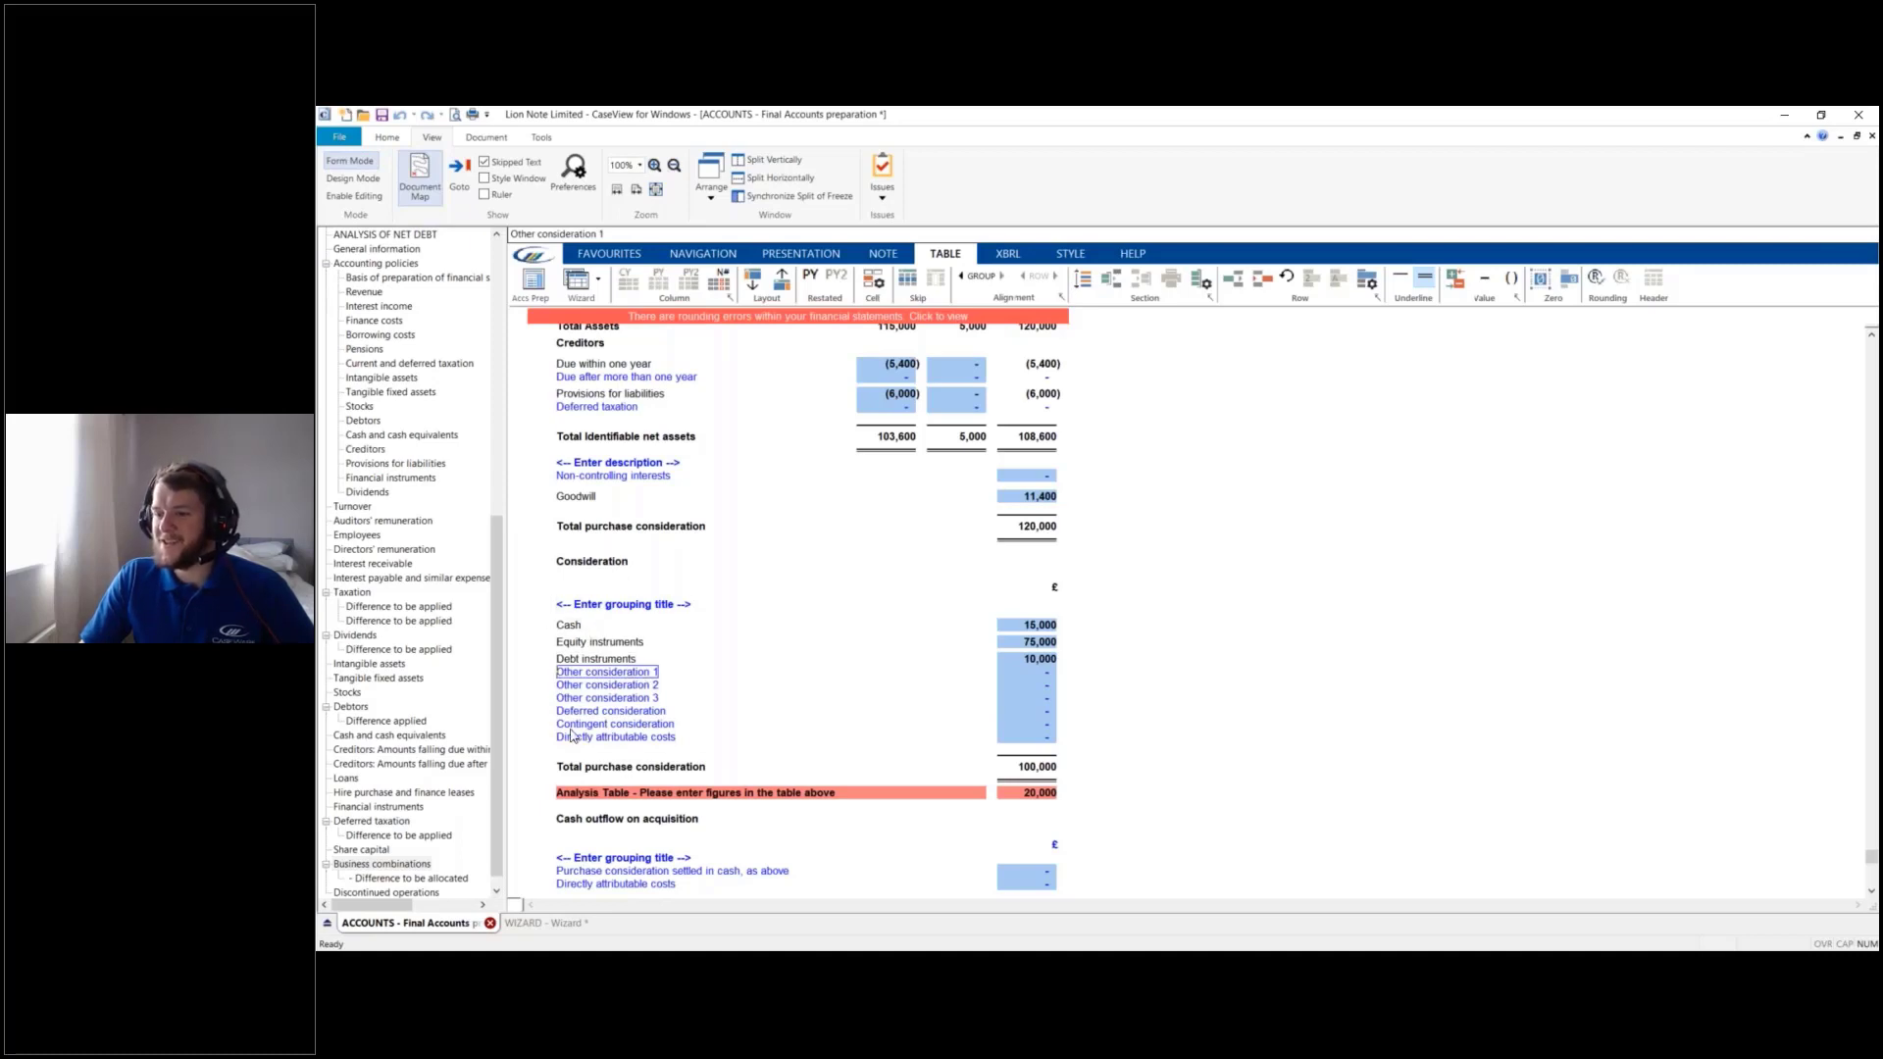
{"action": "left_click", "coordinate": [1027, 675]}
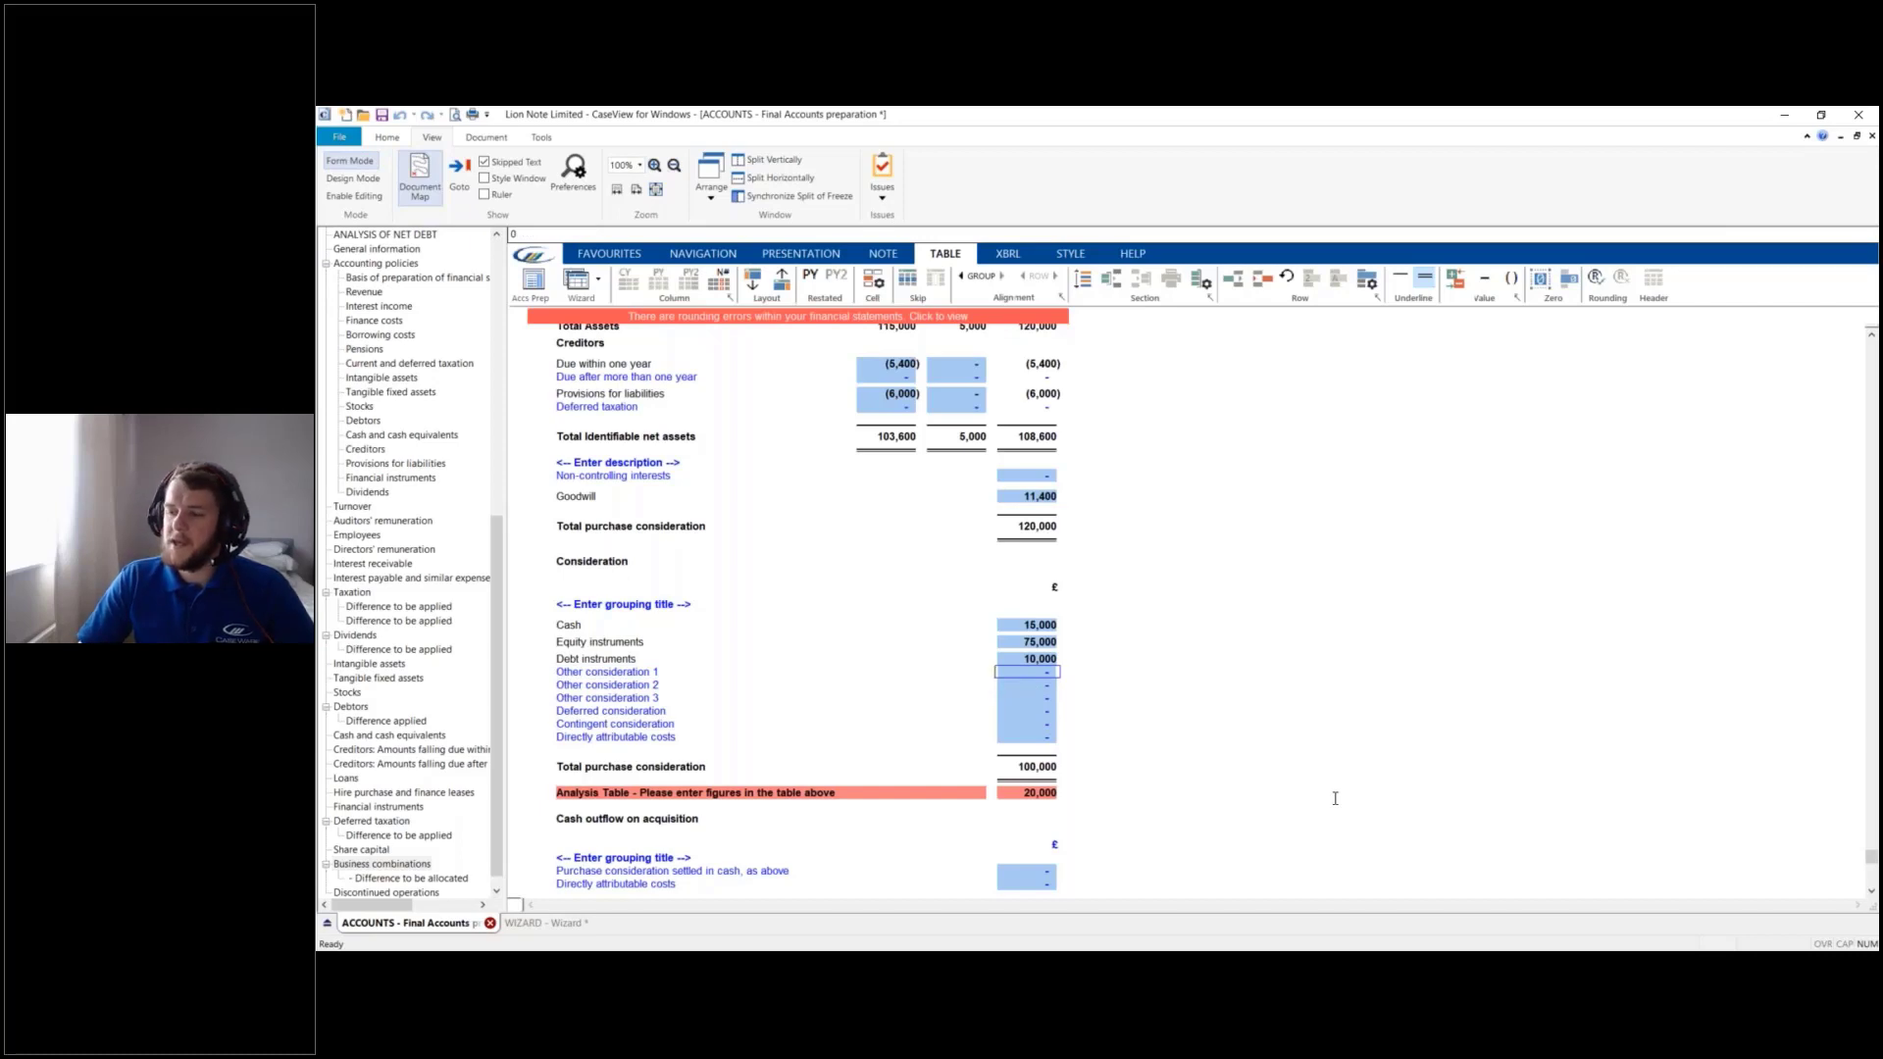
{"action": "type", "text": "20,0"}
{"action": "type", "text": "0000"}
{"action": "key", "text": "Return"}
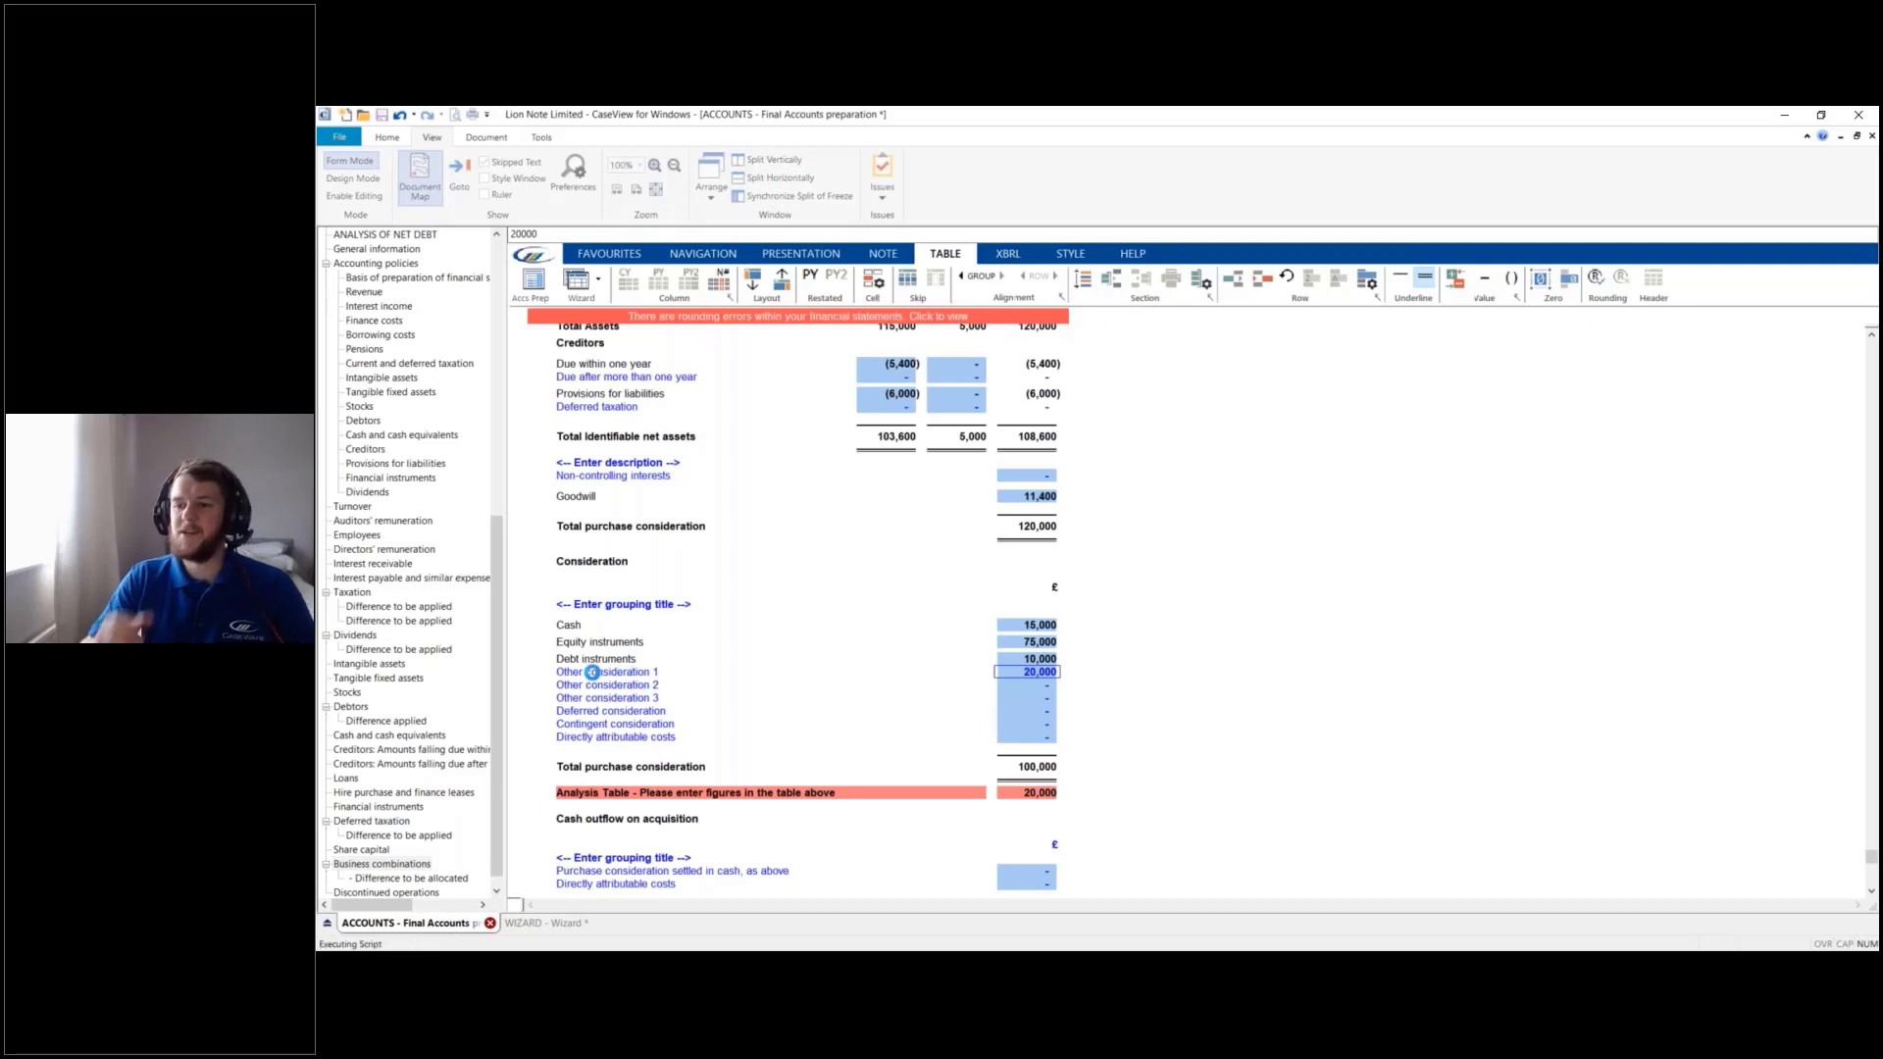
{"action": "key", "text": "Tab"}
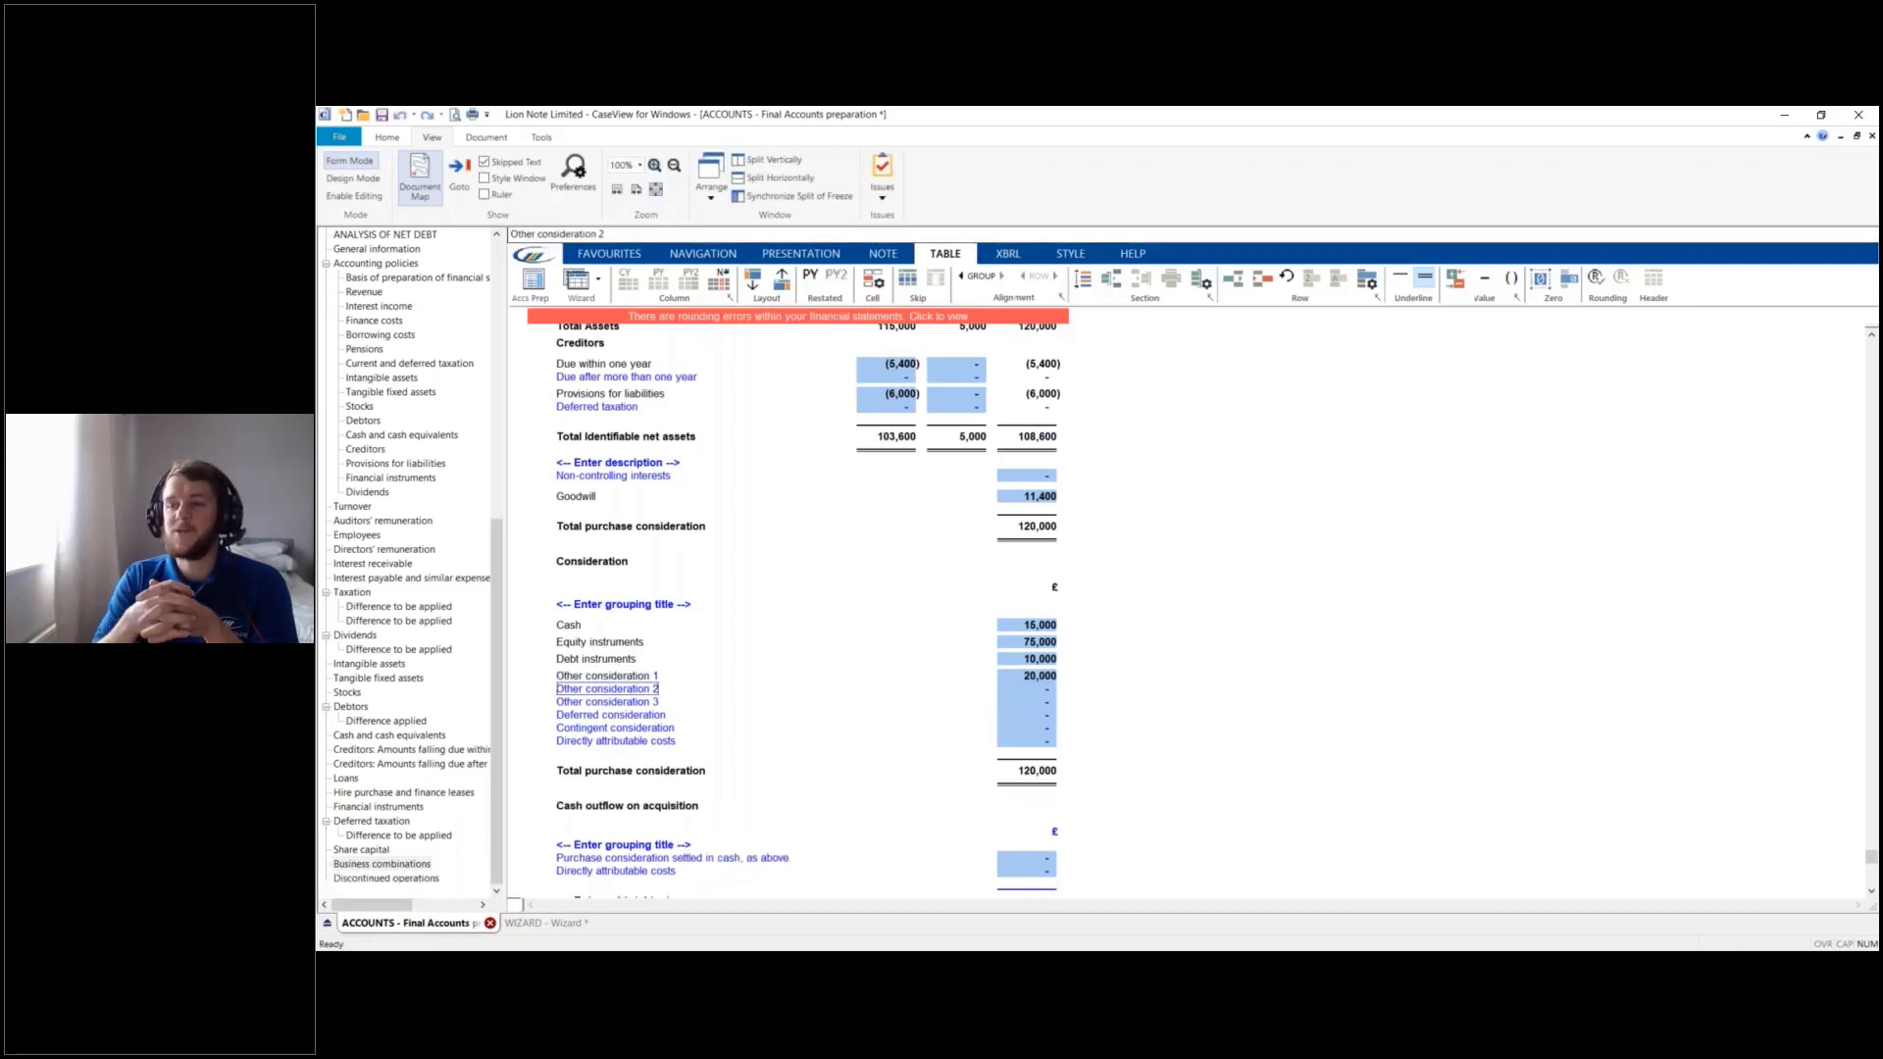
Relabel the Other consideration 1 line 'Debtors write off', keeping its 20,000 amount
{"action": "key", "text": "shift+Tab"}
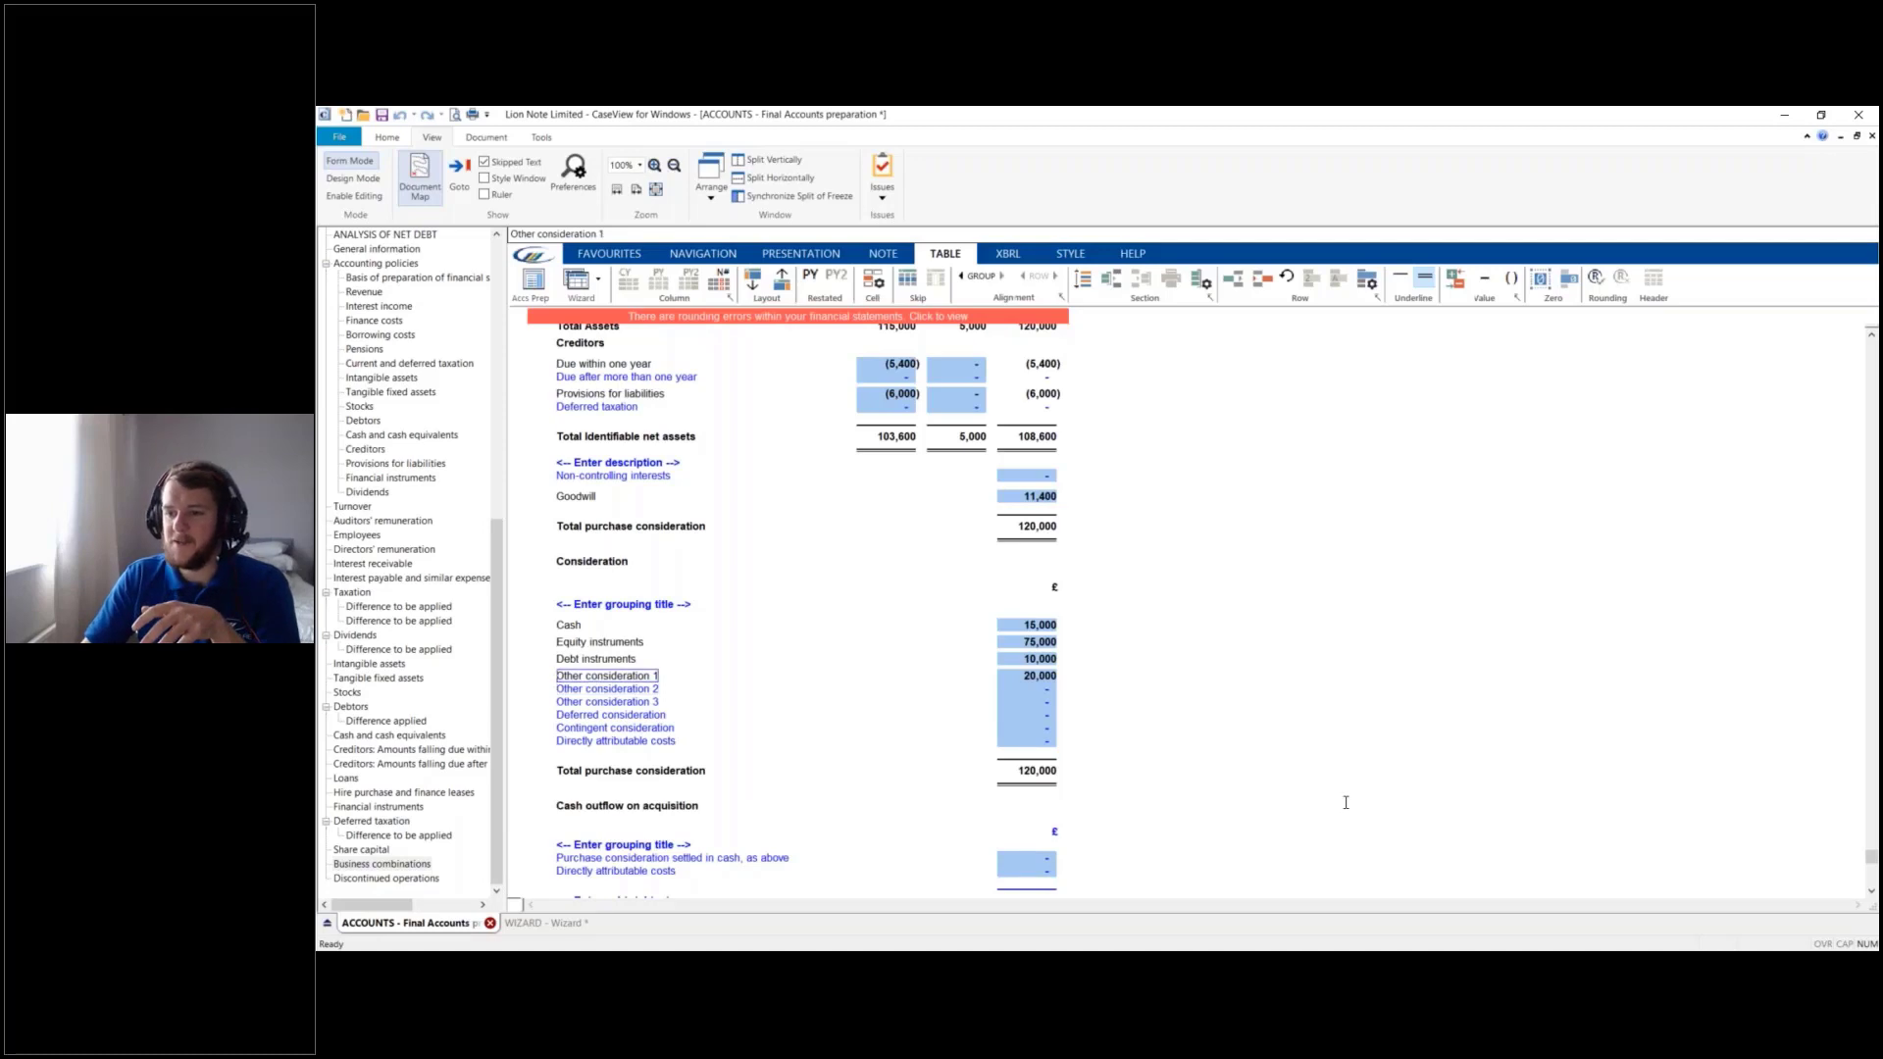
{"action": "scroll", "coordinate": [1320, 777], "scroll_direction": "up", "scroll_amount": 1}
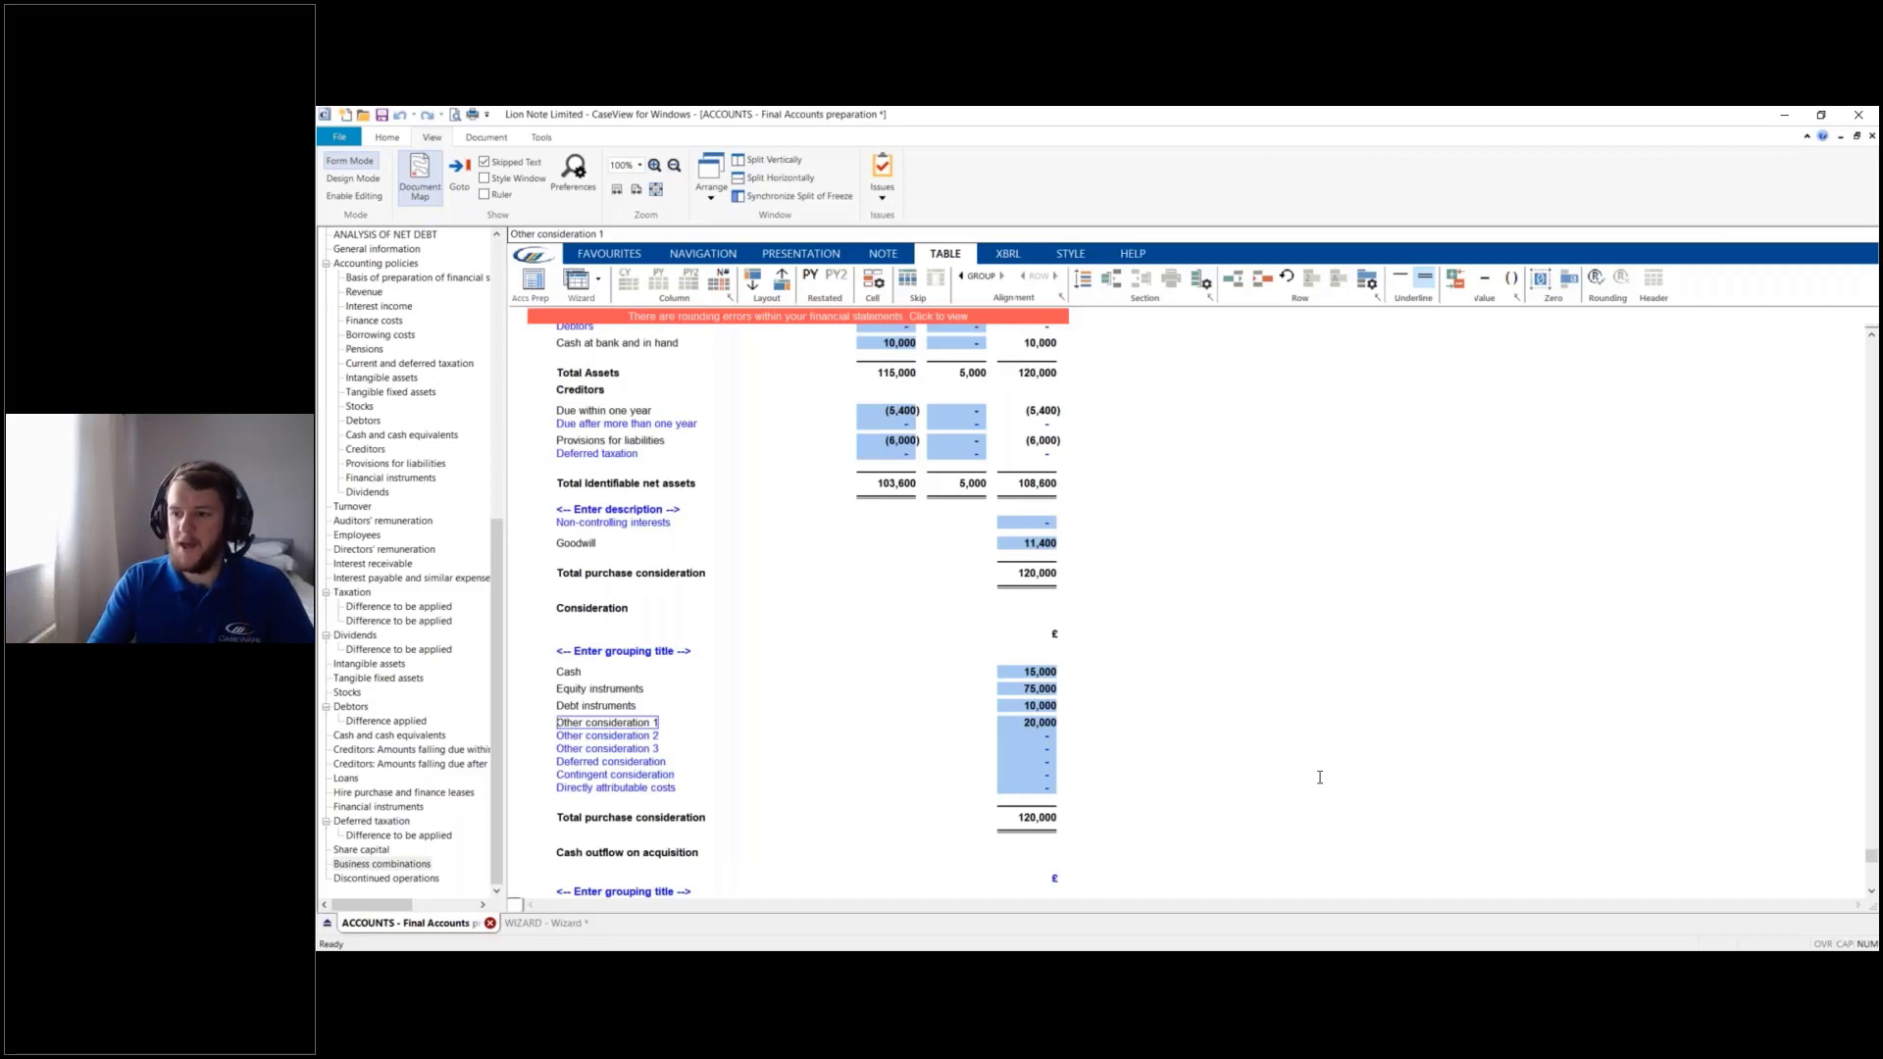
{"action": "type", "text": "Debto"}
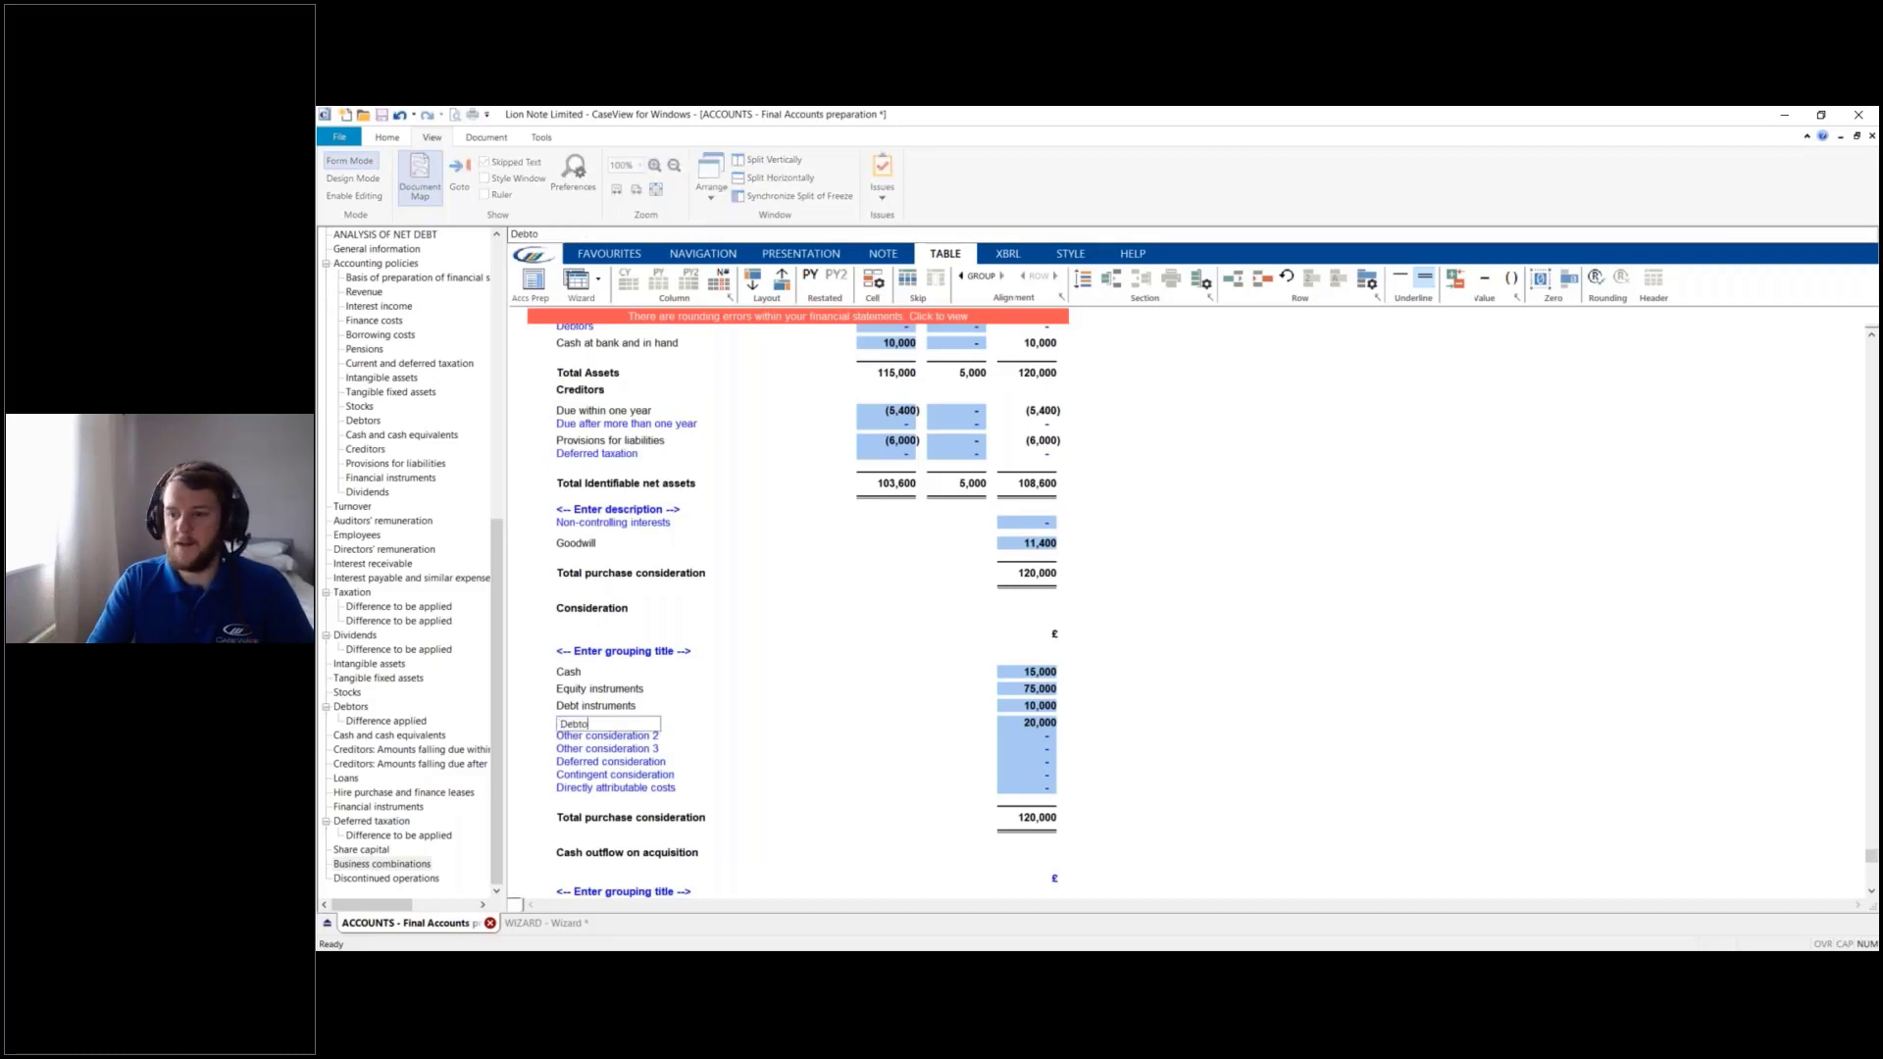
{"action": "type", "text": "rs write of"}
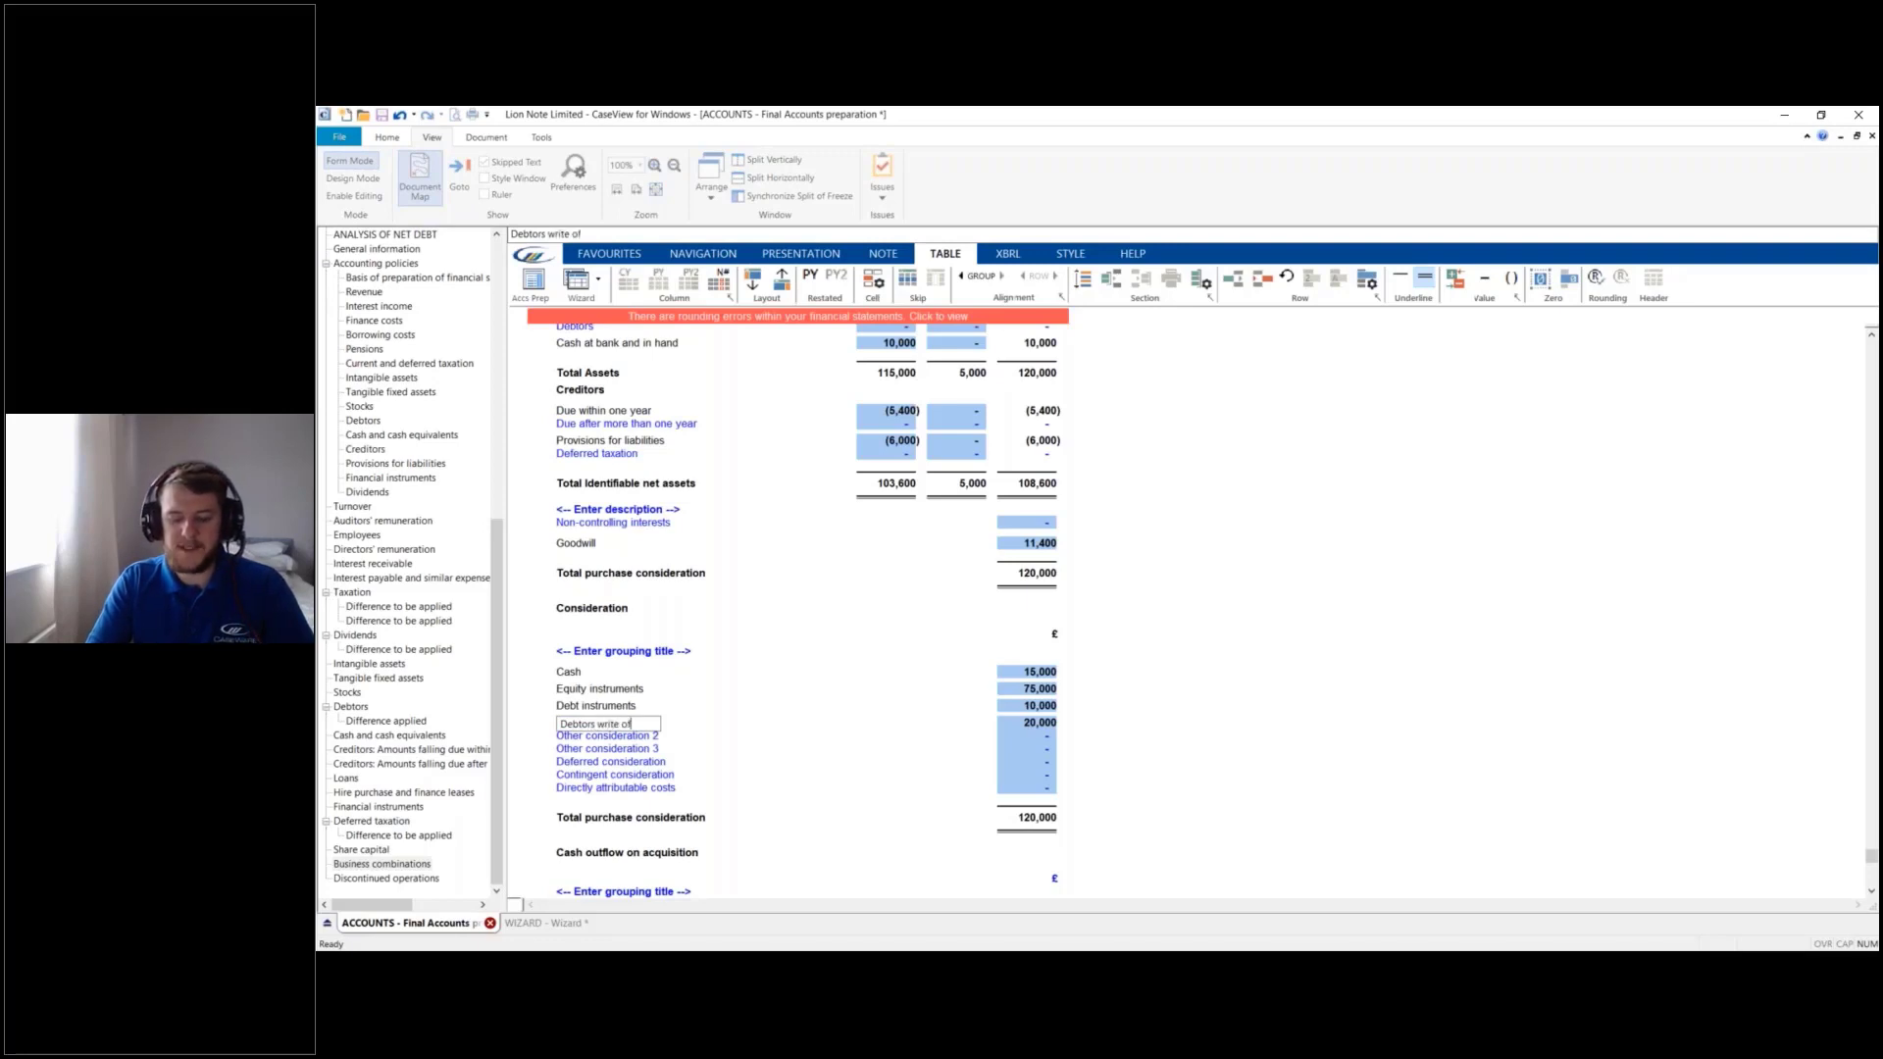
{"action": "type", "text": "f"}
{"action": "key", "text": "Return"}
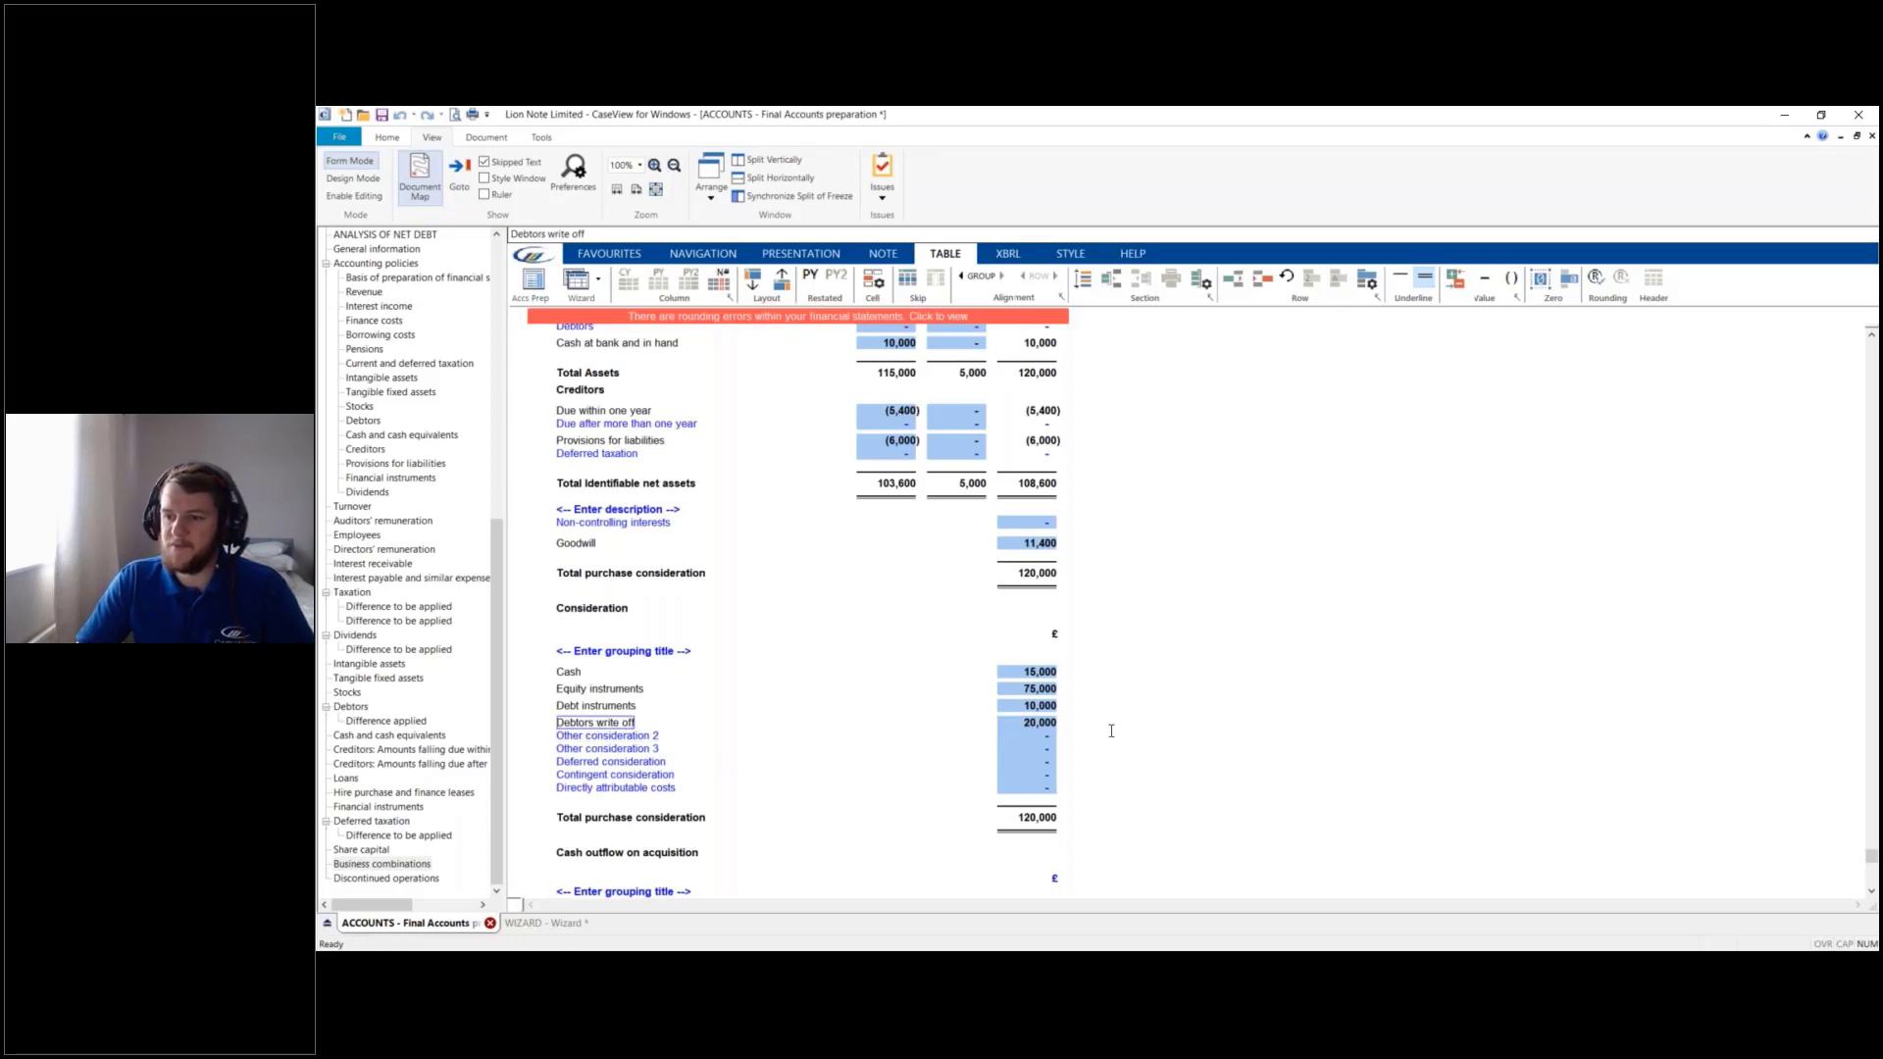
{"action": "left_click", "coordinate": [580, 723]}
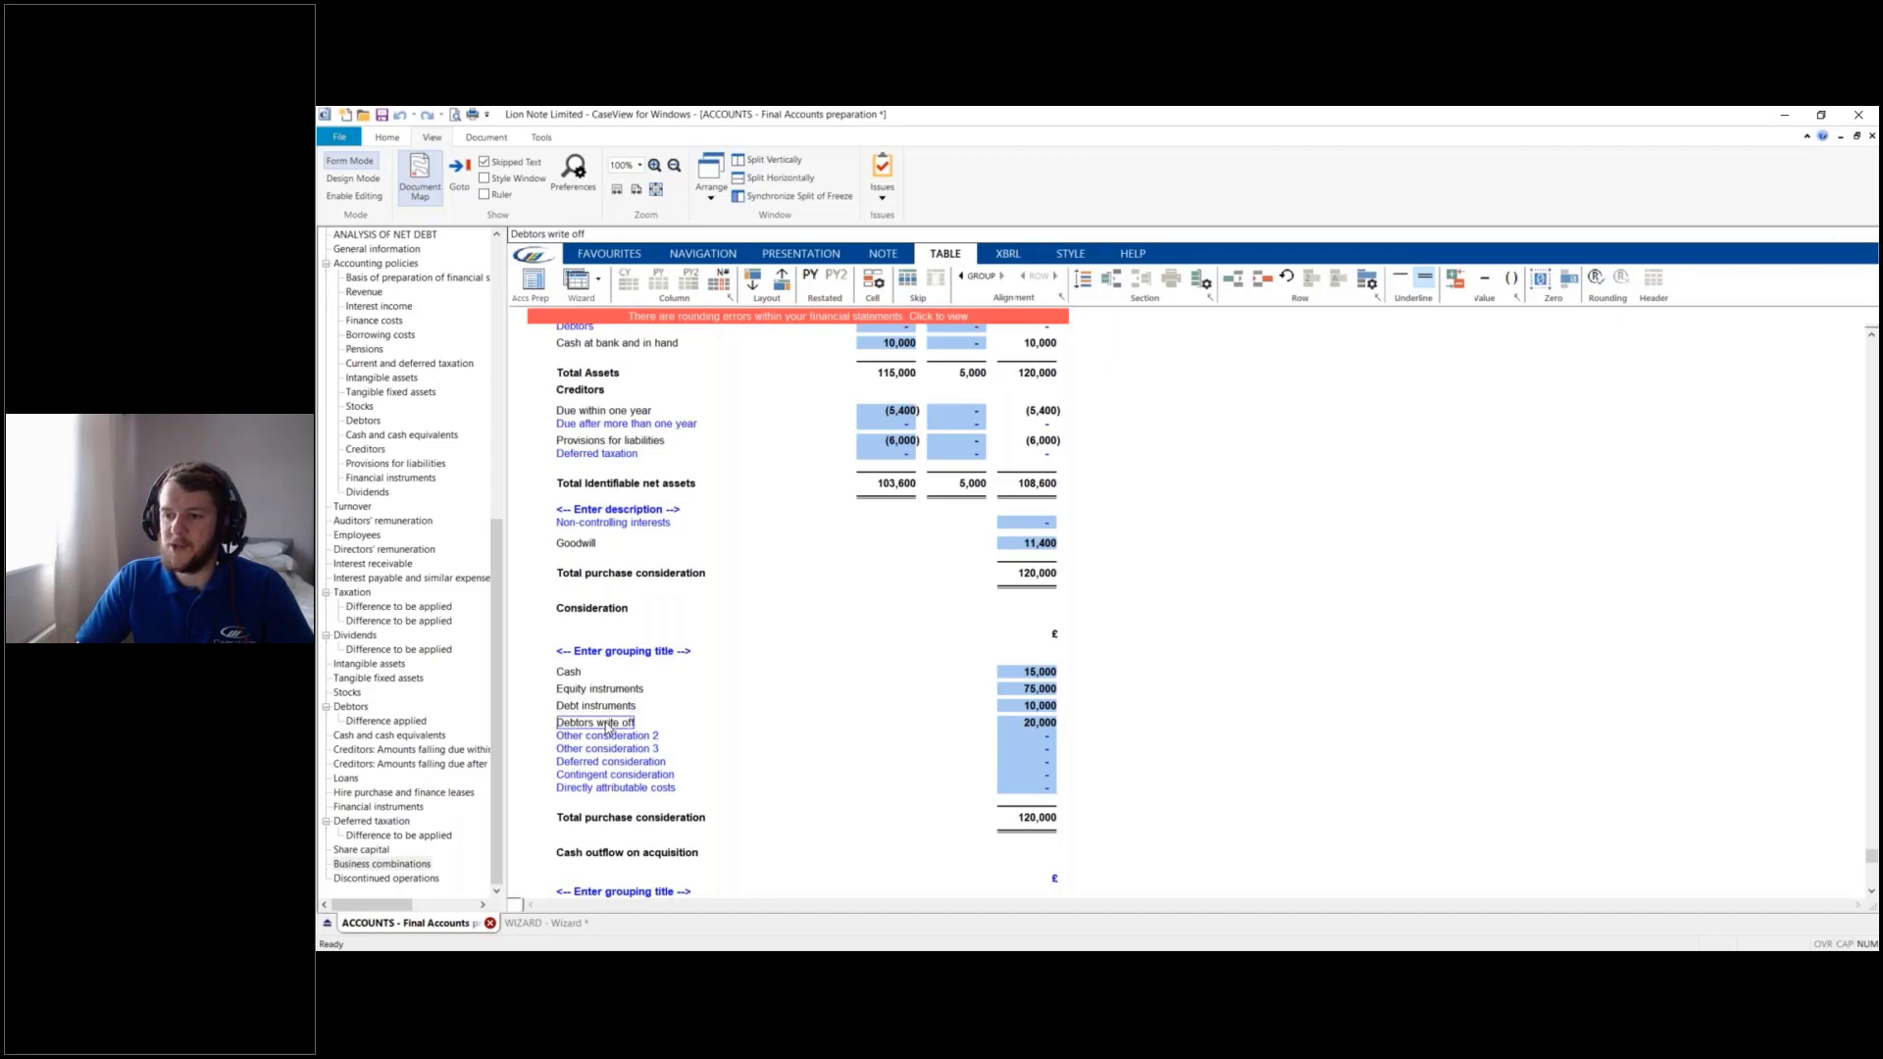
{"action": "left_click", "coordinate": [1037, 725]}
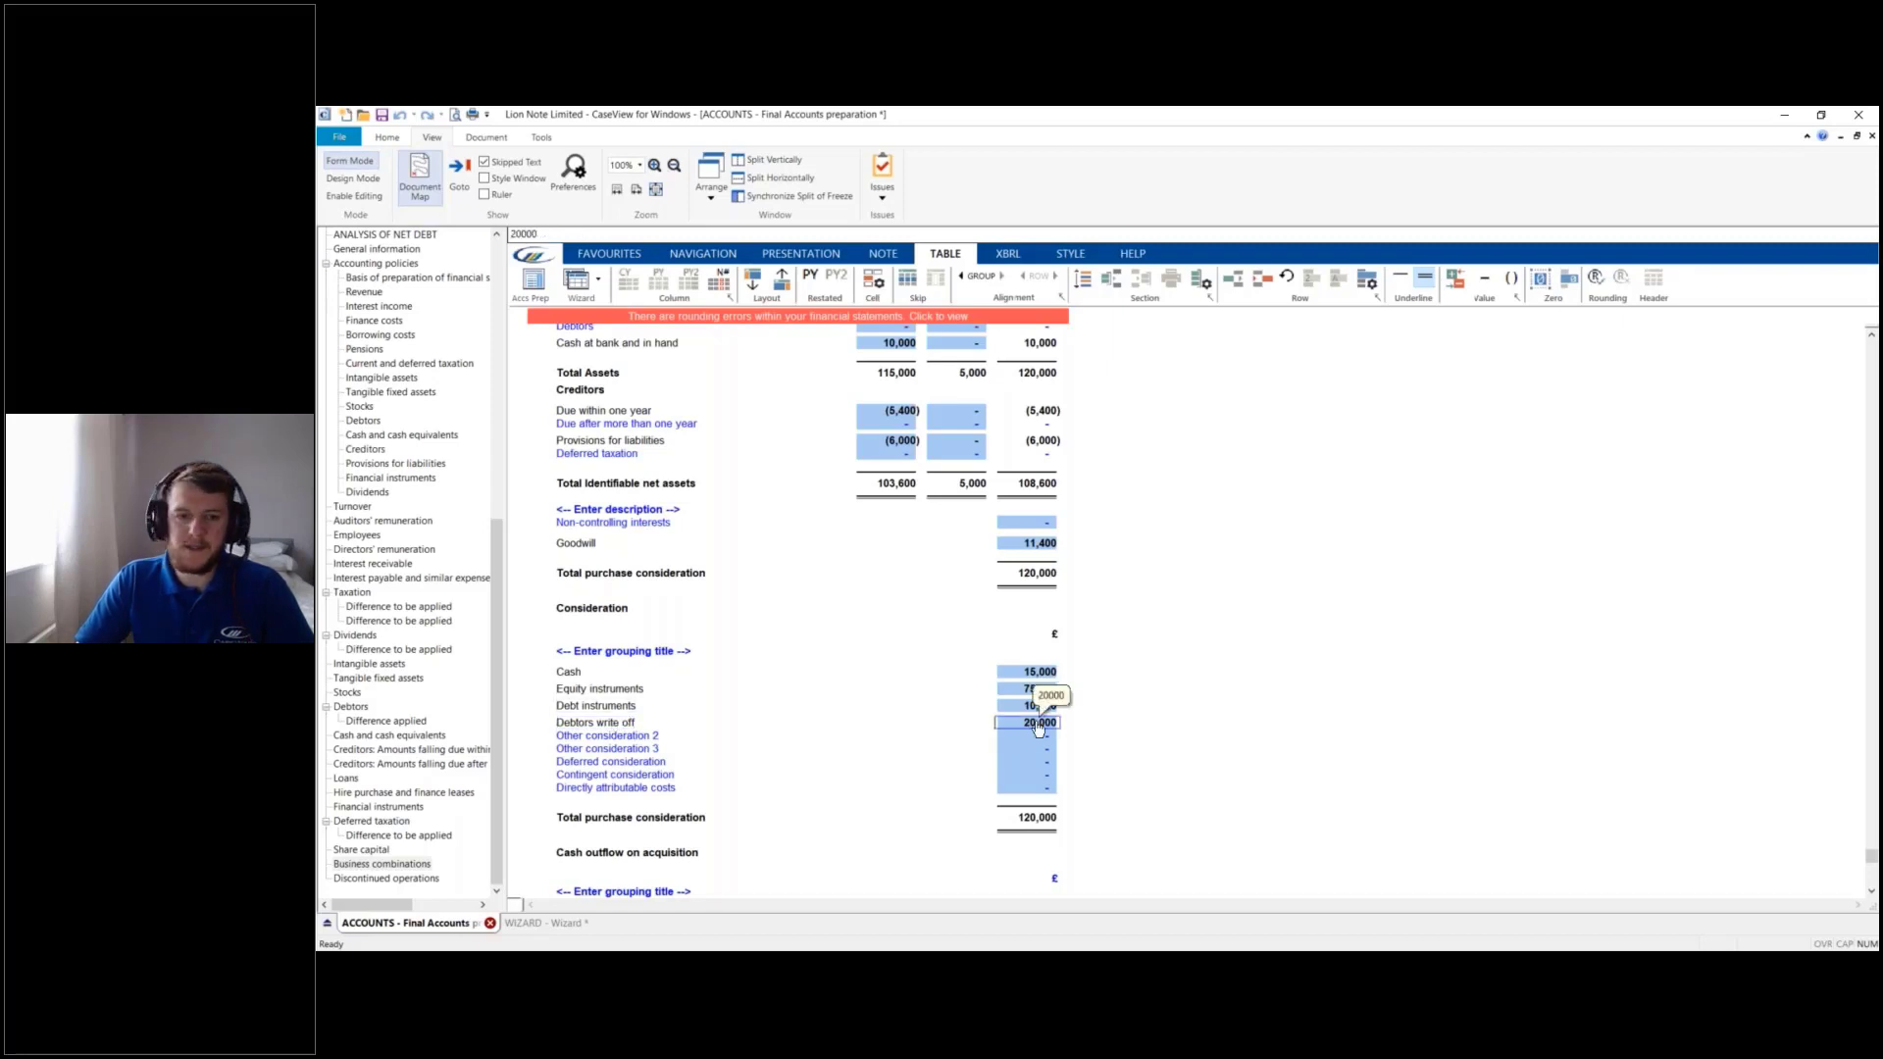
{"action": "left_click", "coordinate": [568, 728]}
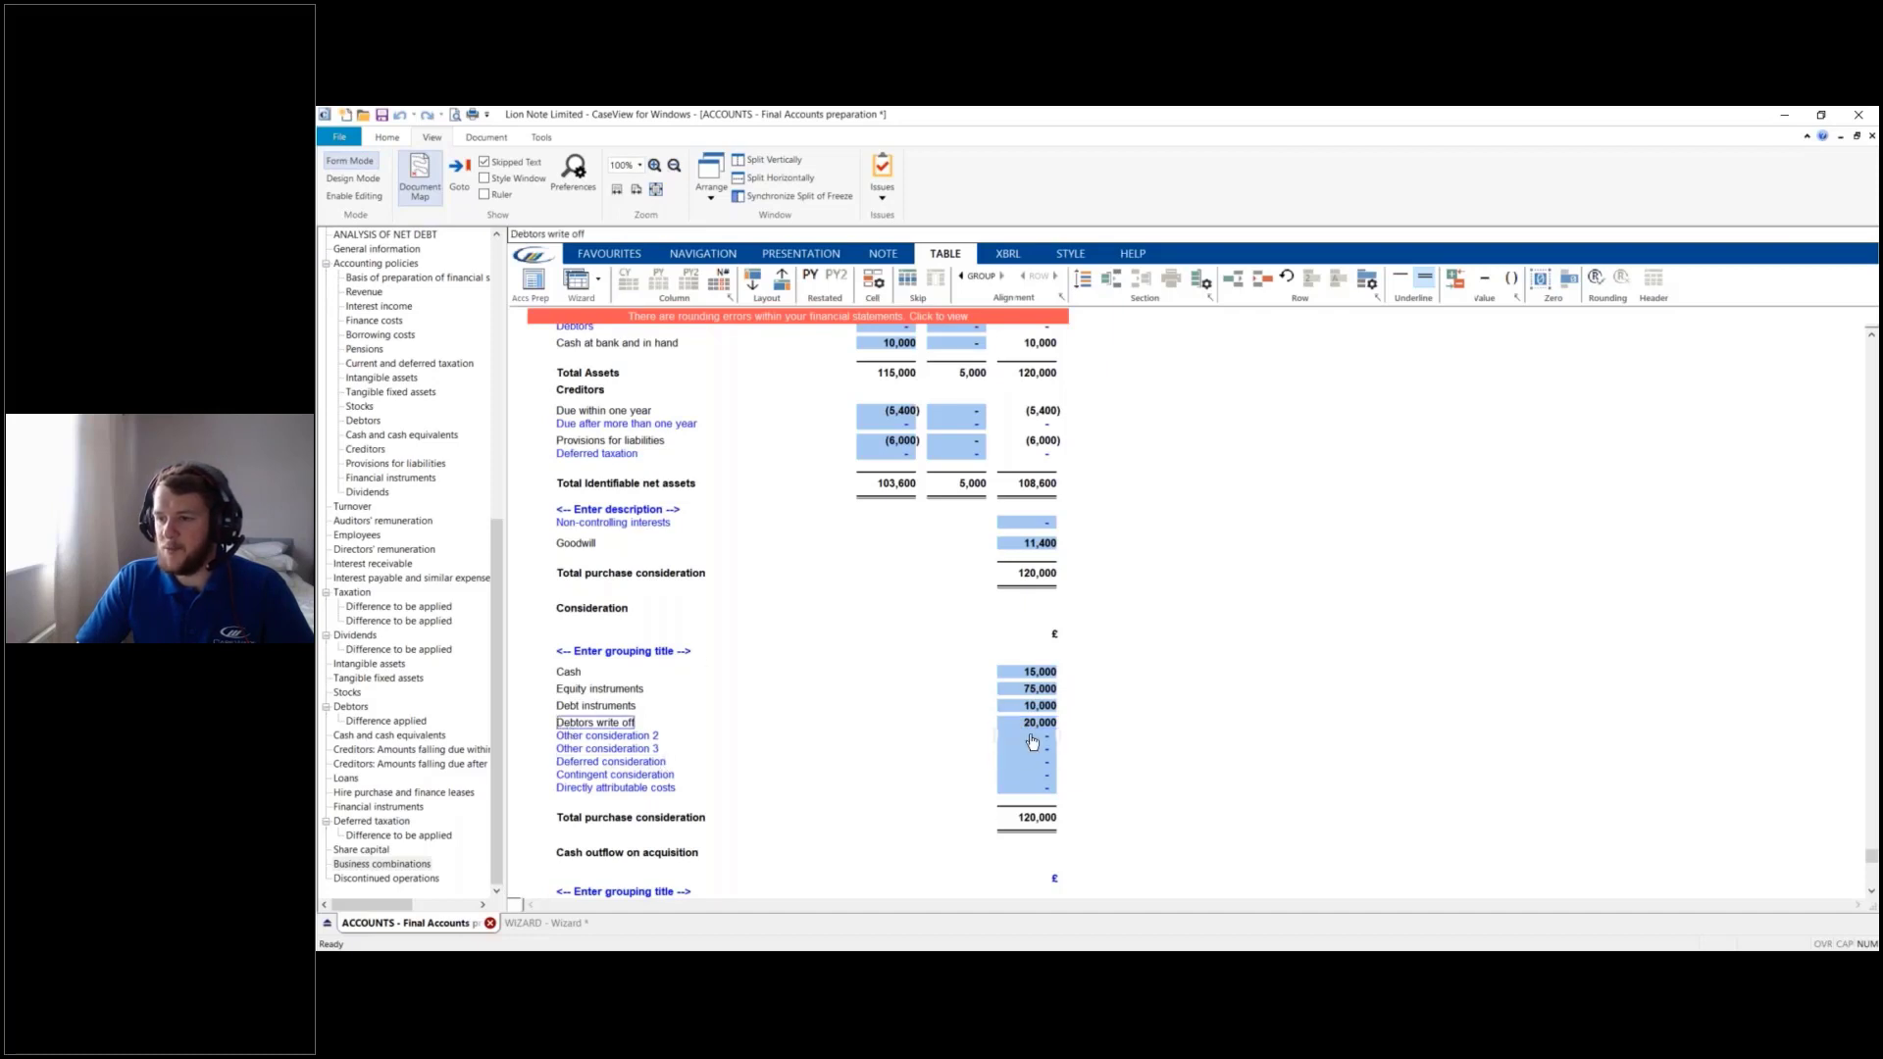
{"action": "scroll", "coordinate": [912, 719], "scroll_direction": "down", "scroll_amount": 2}
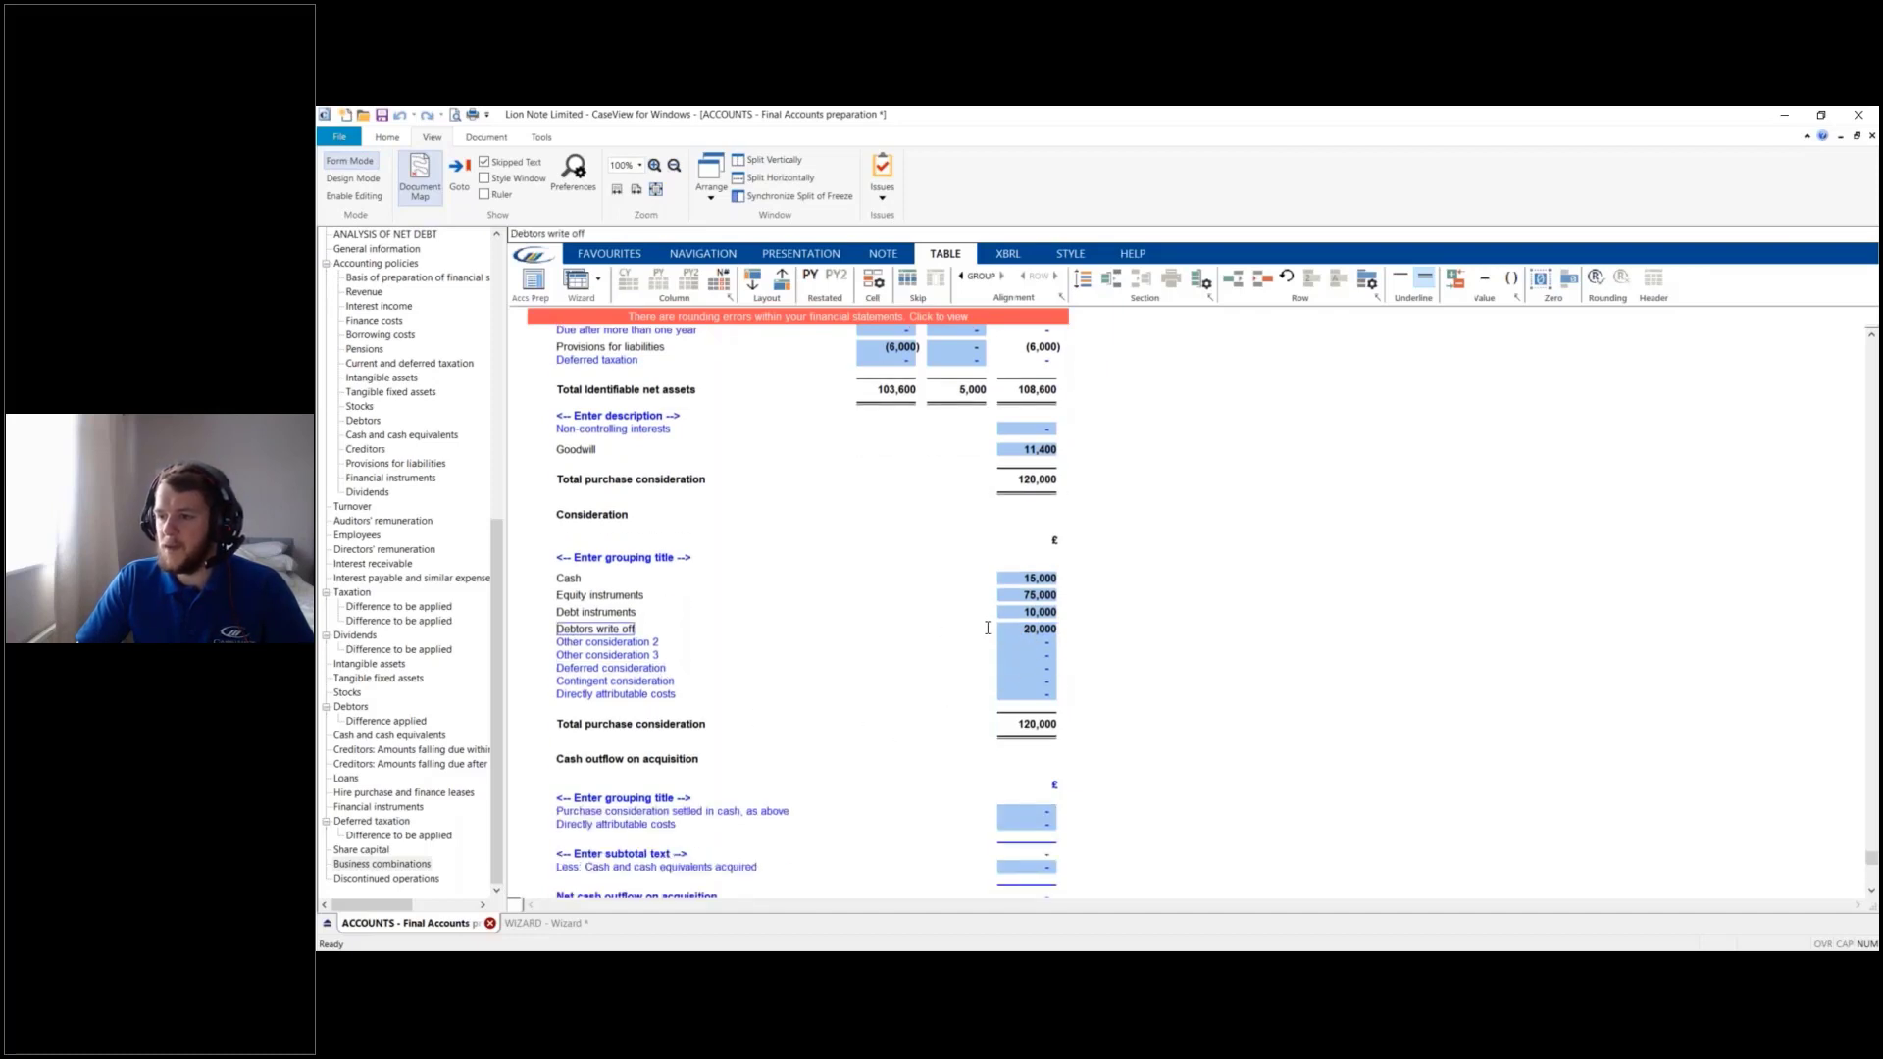
{"action": "scroll", "coordinate": [988, 628], "scroll_direction": "up", "scroll_amount": 2}
{"action": "left_click", "coordinate": [1040, 827]}
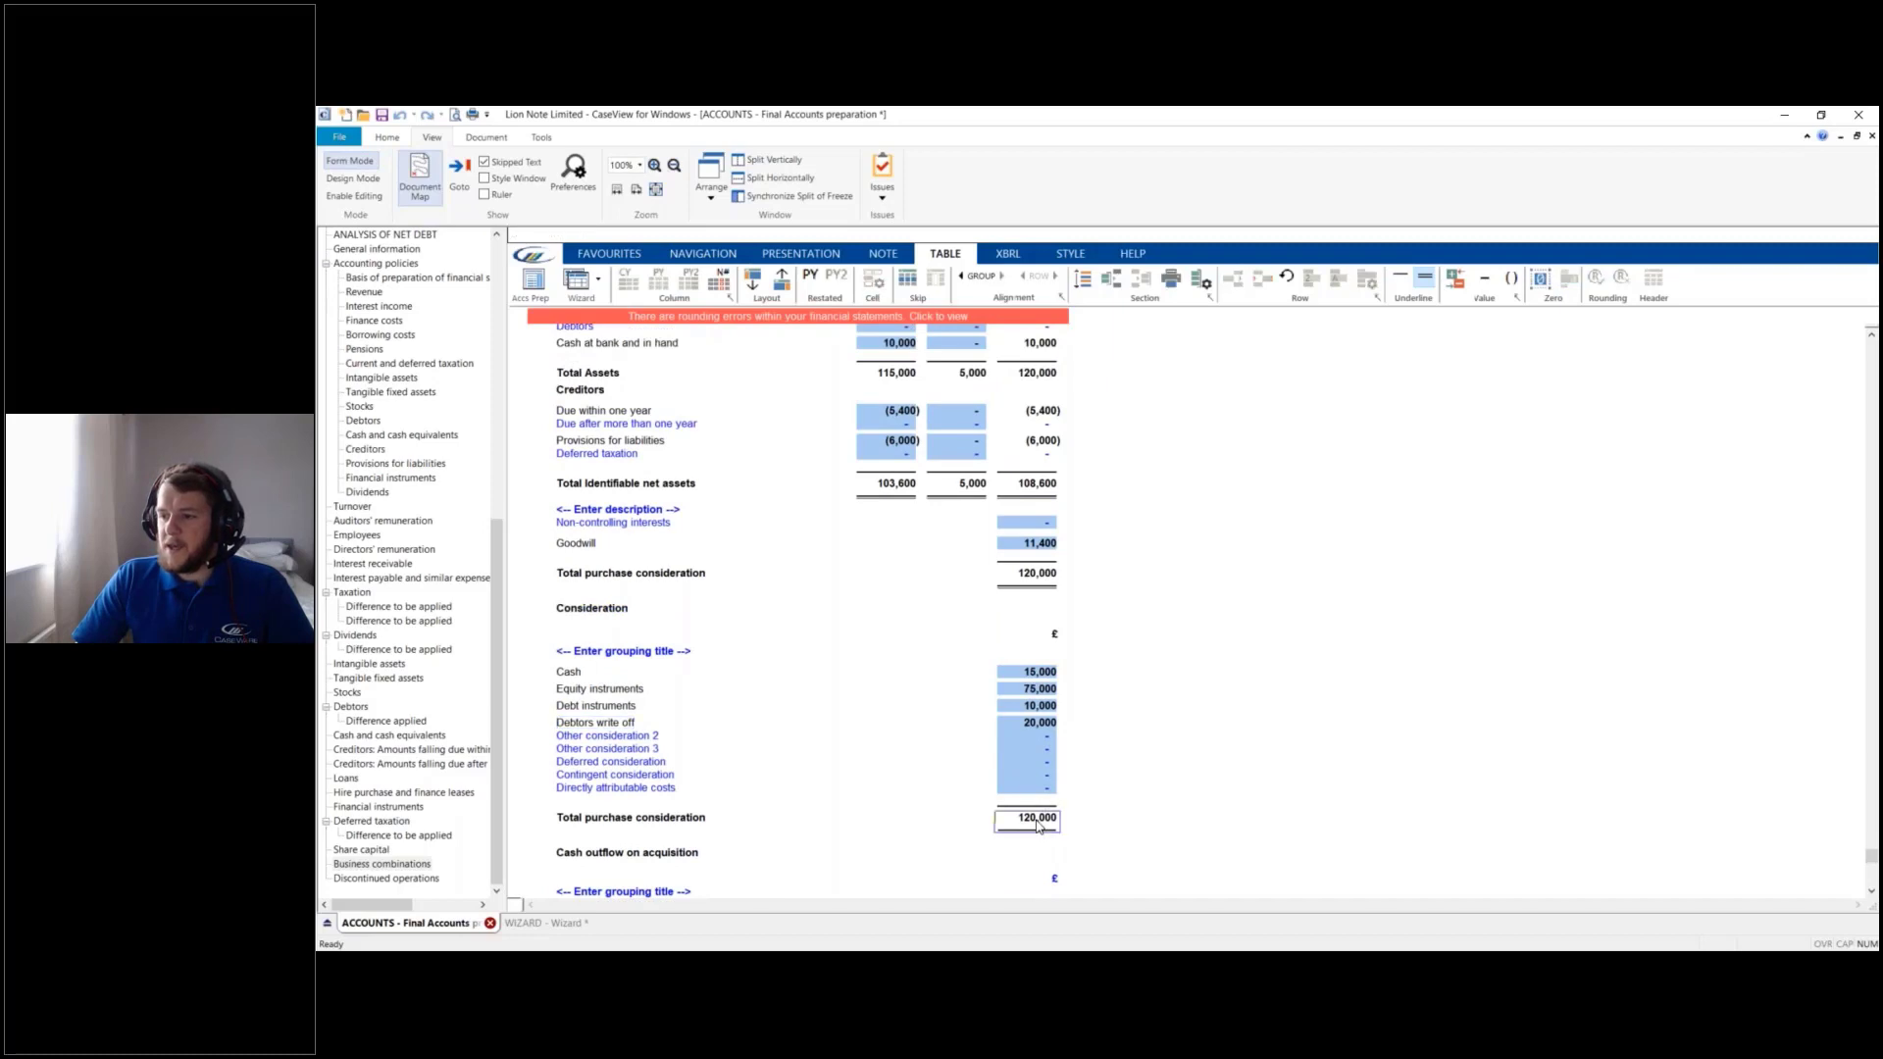
{"action": "key", "text": "Up"}
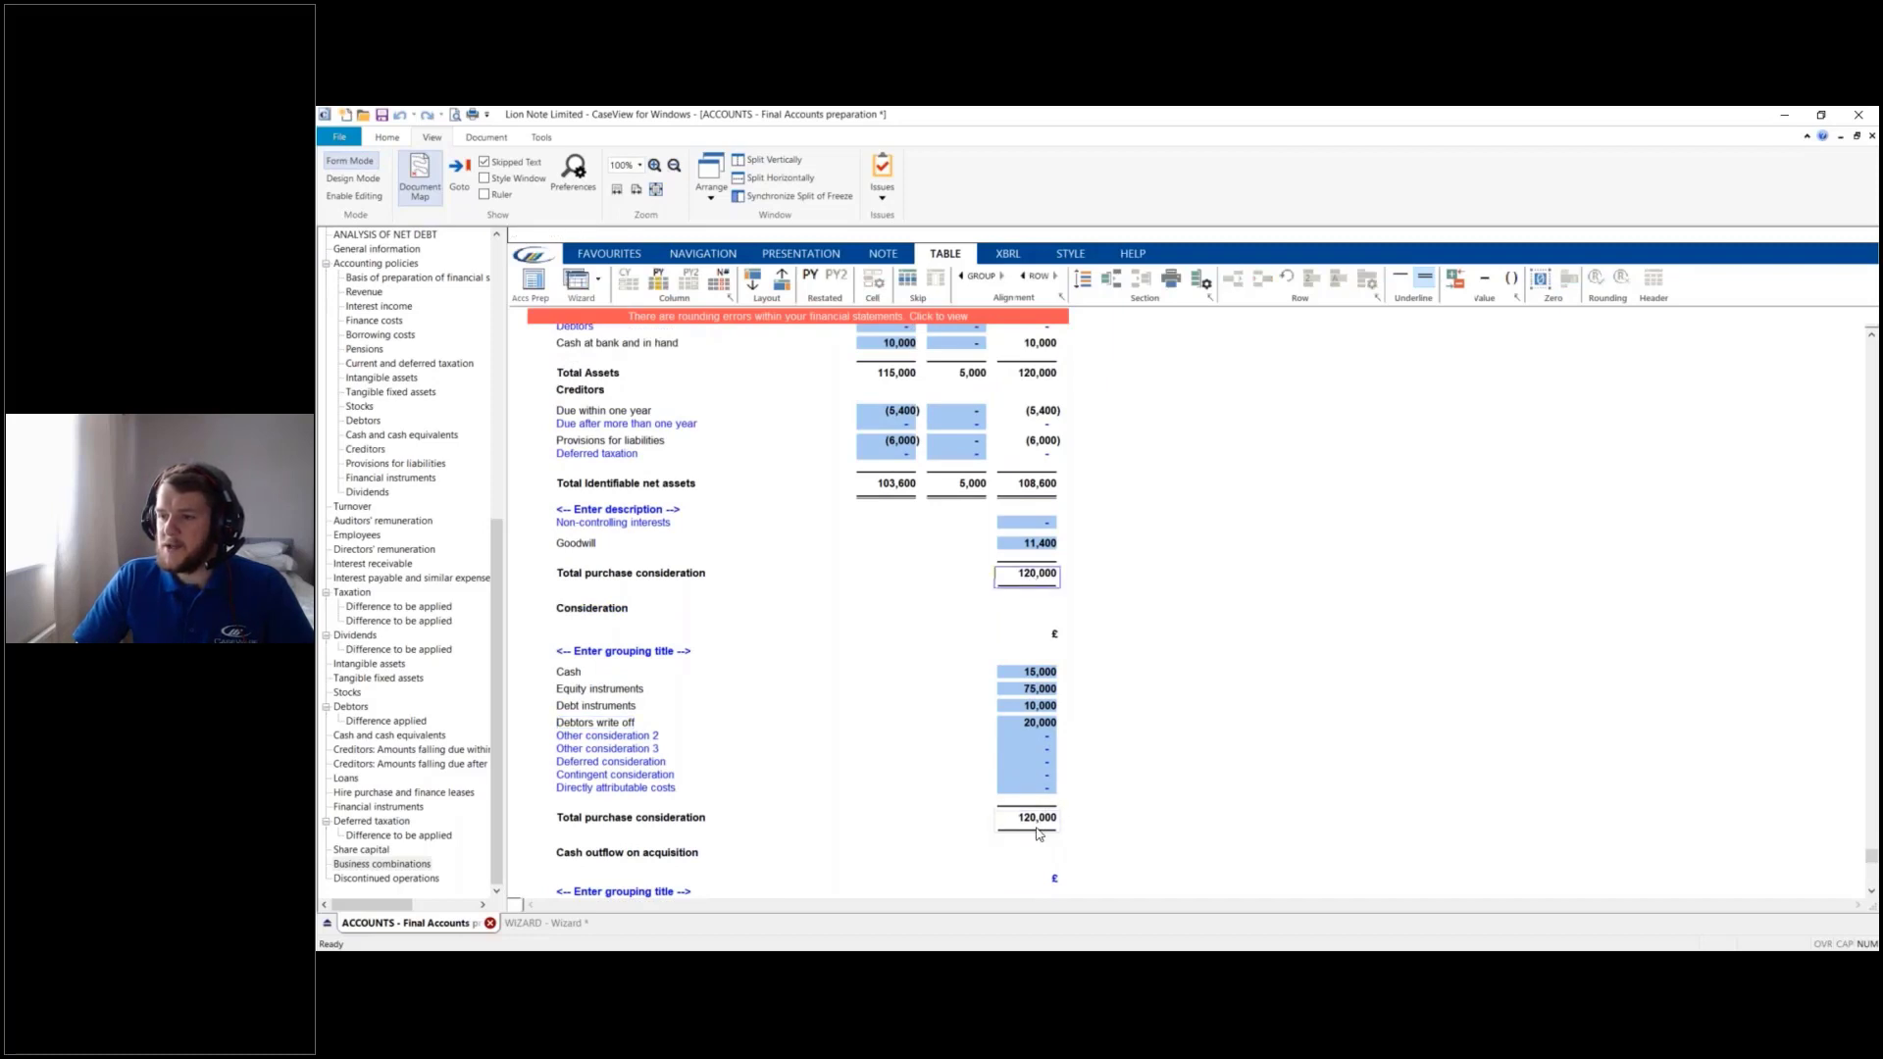
{"action": "left_click", "coordinate": [1039, 833]}
{"action": "left_click", "coordinate": [1046, 762]}
{"action": "type", "text": "50"}
{"action": "key", "text": "Return"}
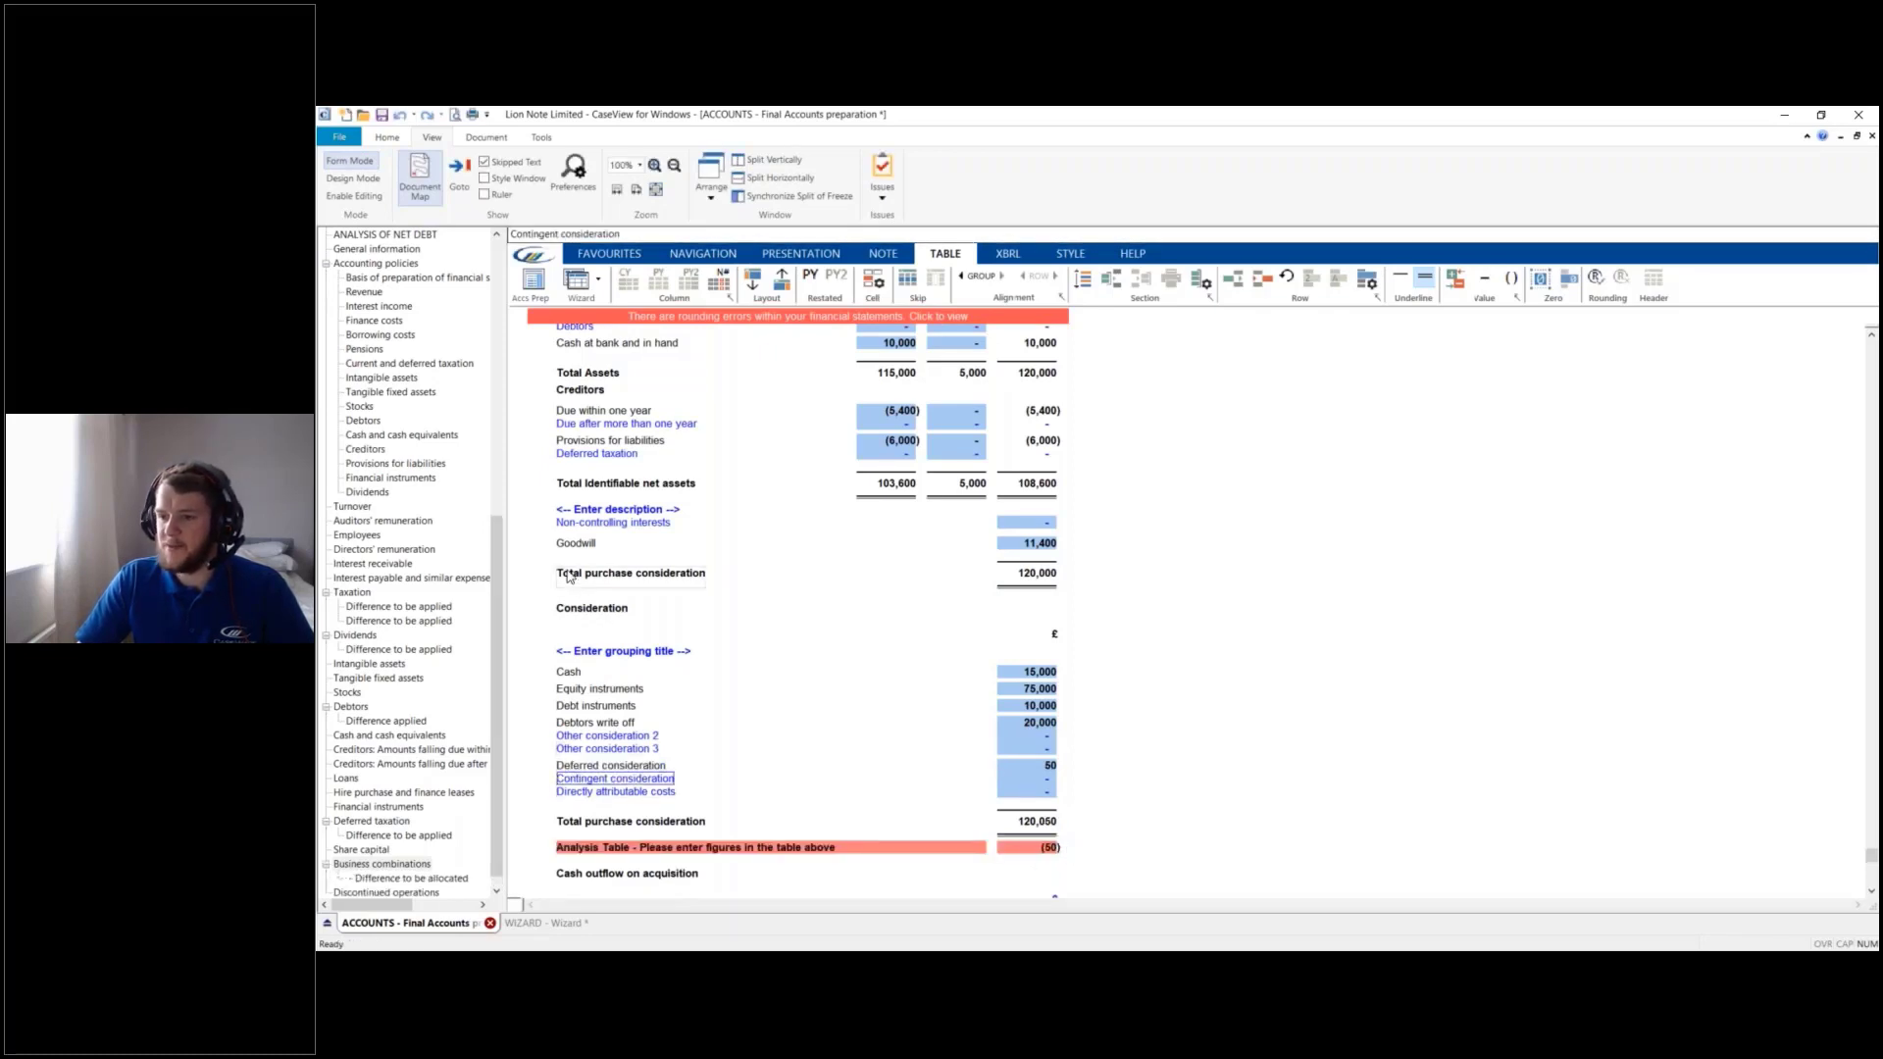
{"action": "scroll", "coordinate": [1127, 492], "scroll_direction": "up", "scroll_amount": 2}
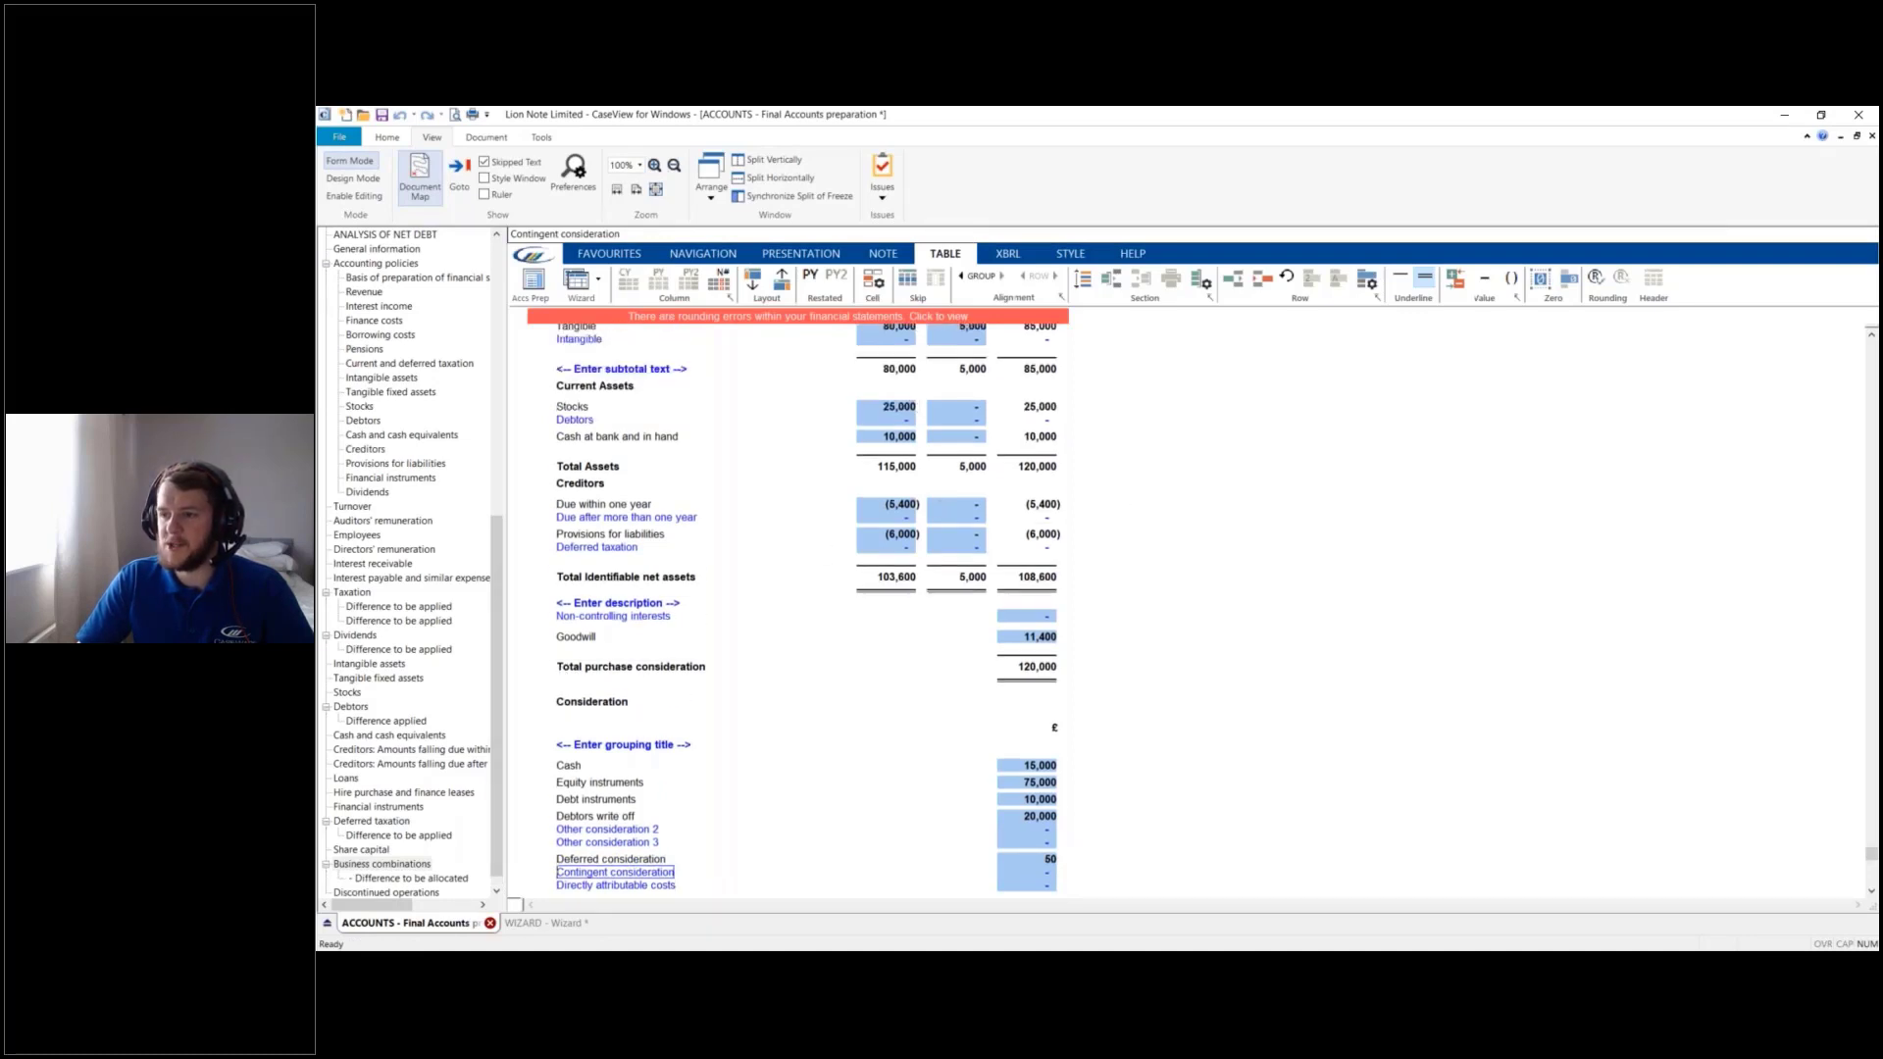
{"action": "scroll", "coordinate": [567, 515], "scroll_direction": "down", "scroll_amount": 4}
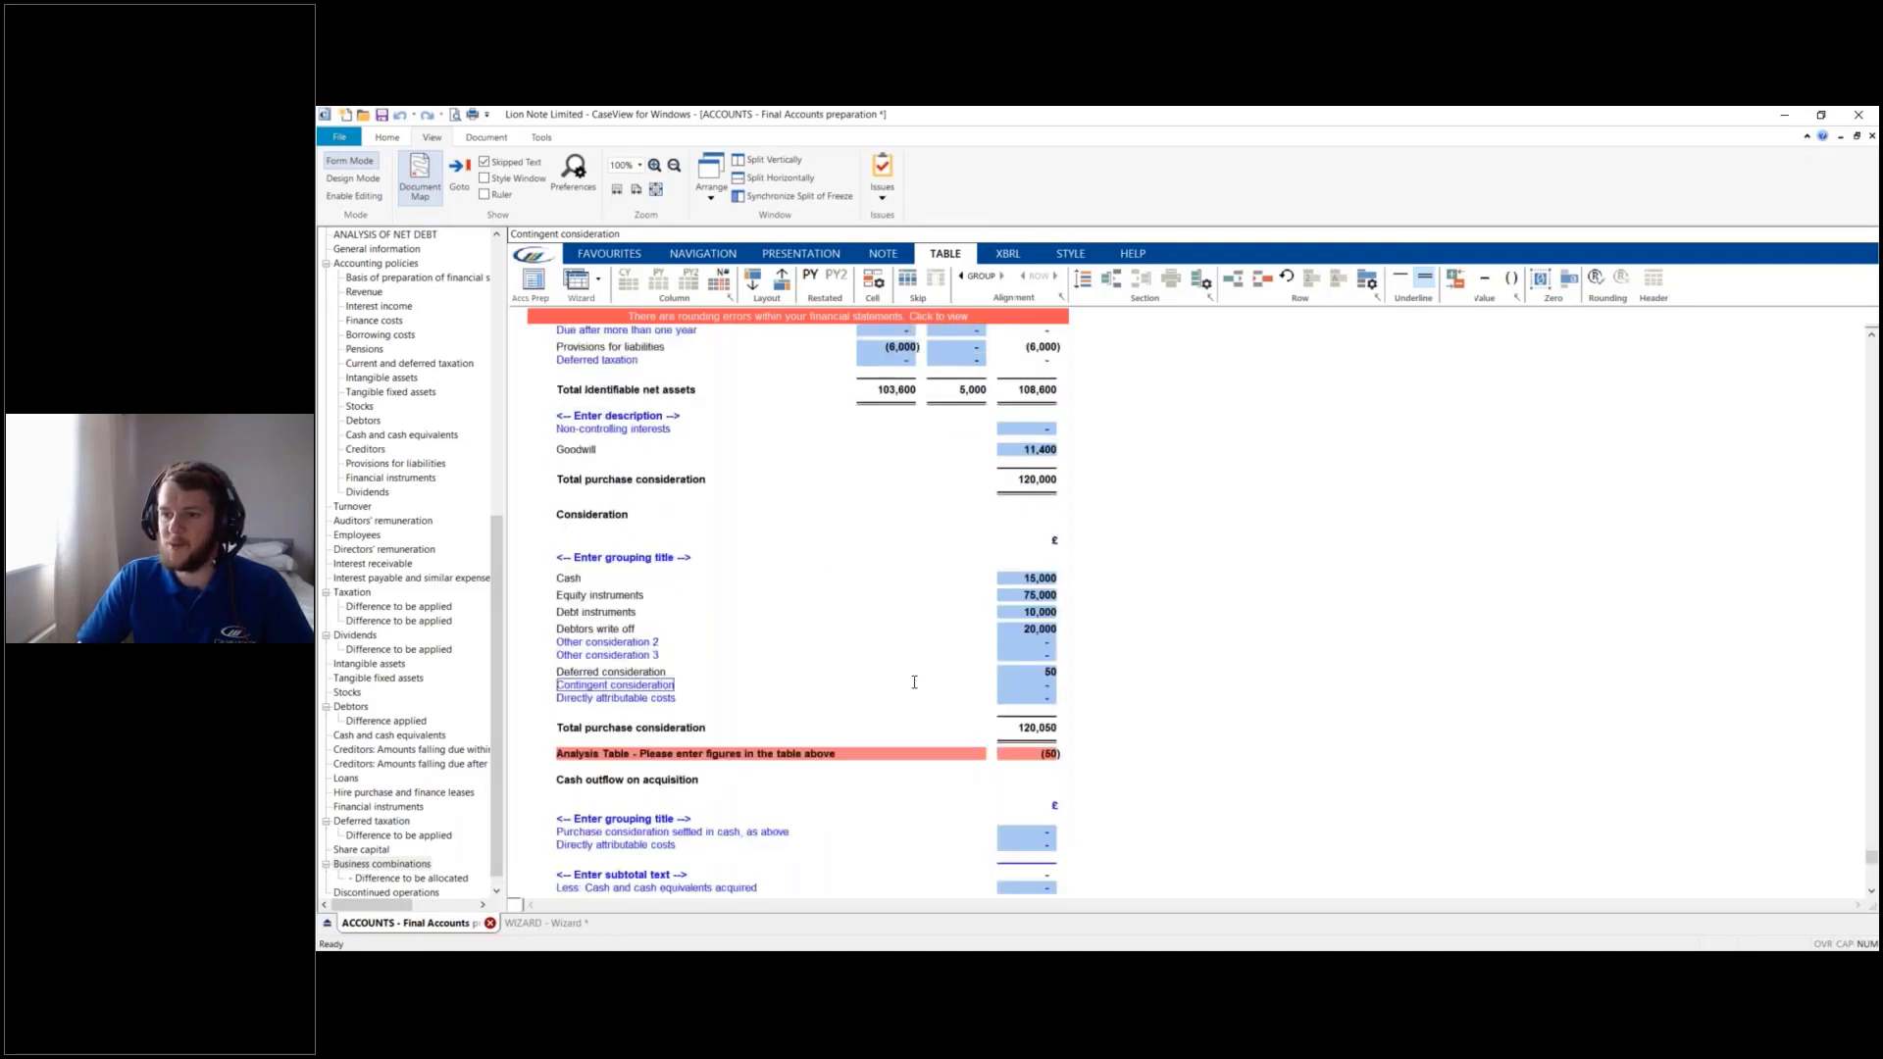
{"action": "key", "text": "shift+Tab"}
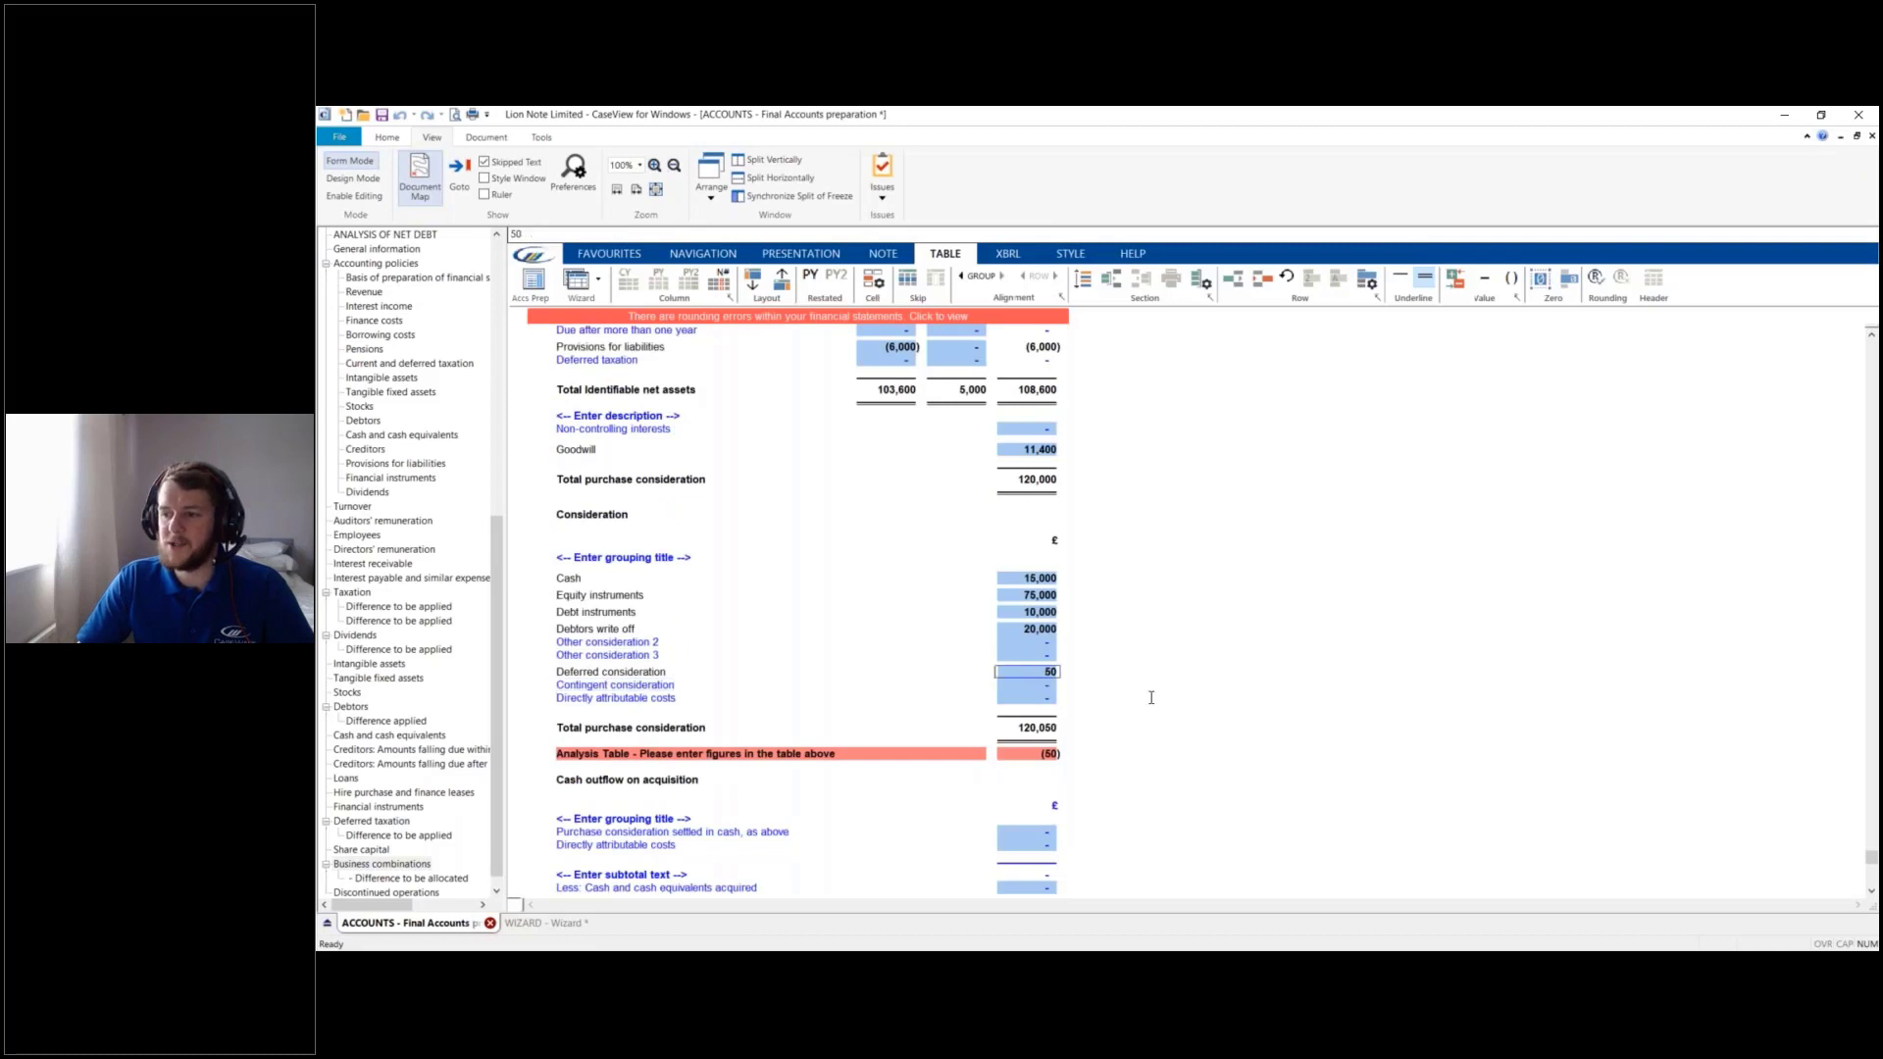
{"action": "key", "text": "Delete"}
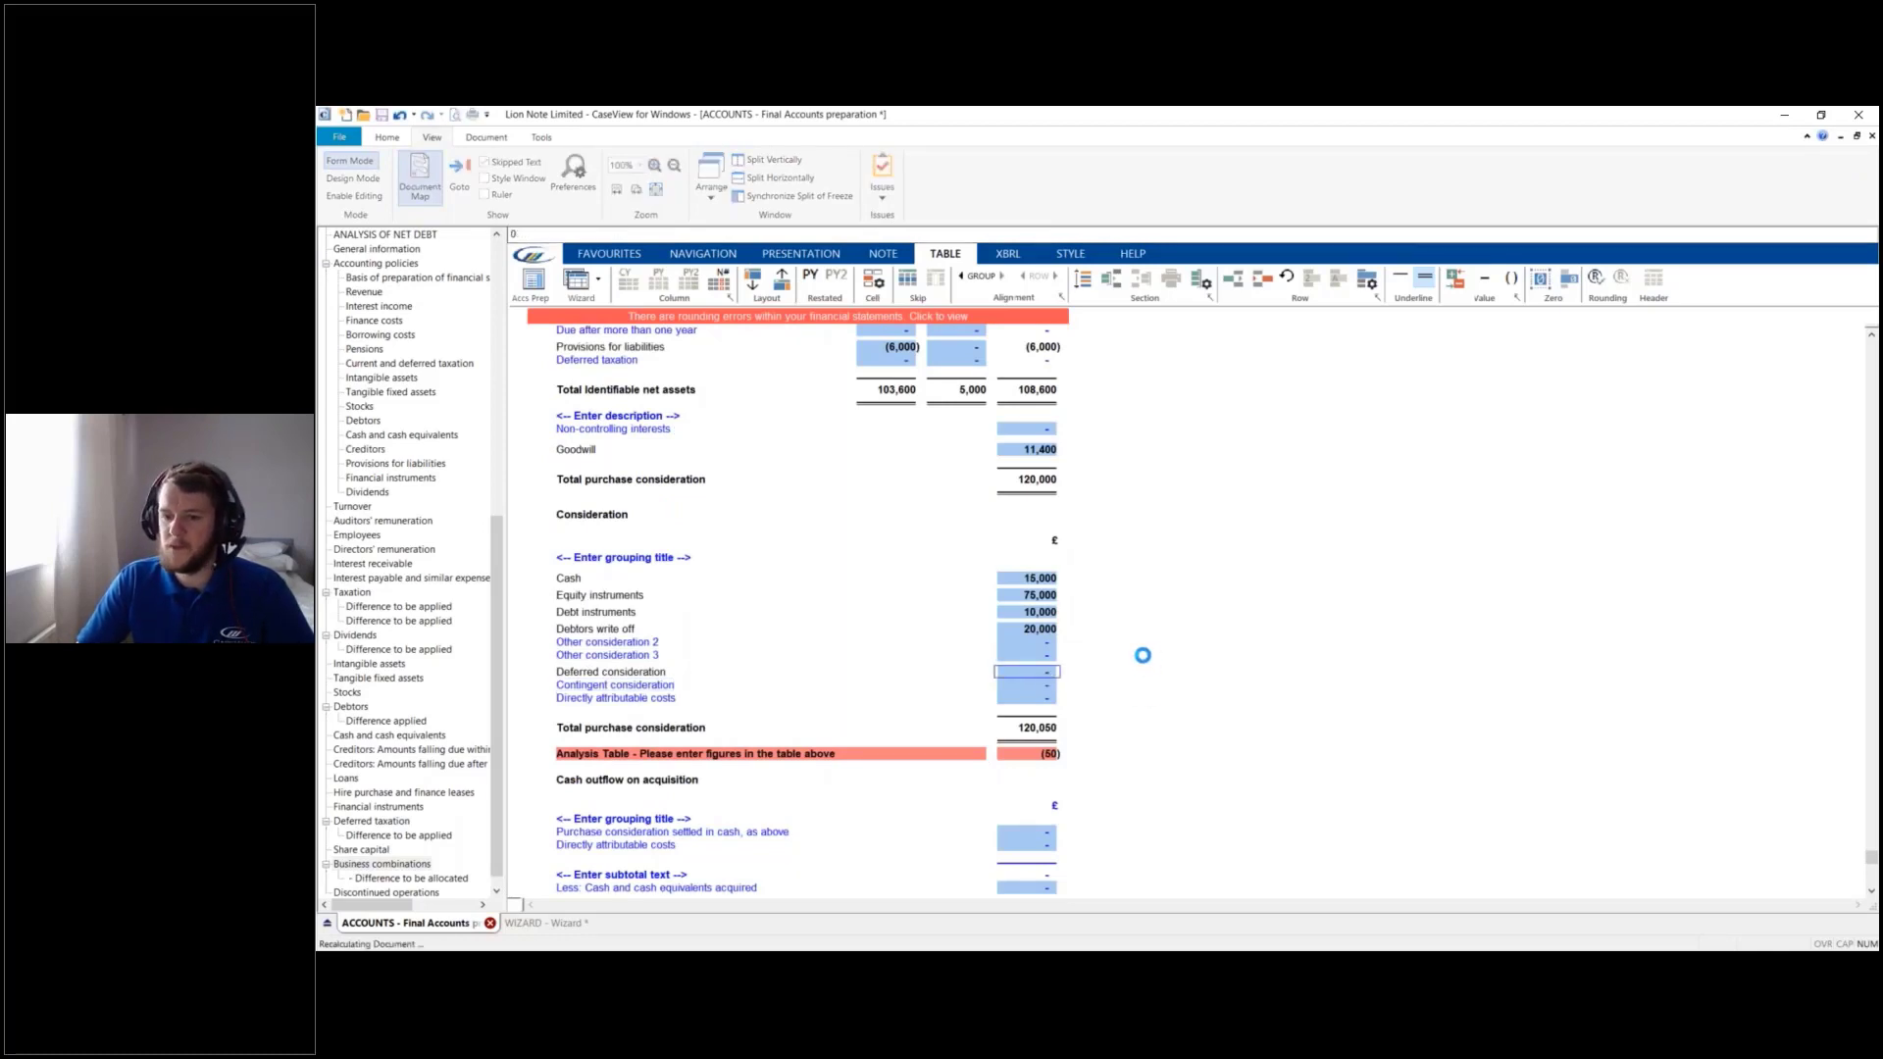
{"action": "key", "text": "Tab"}
{"action": "scroll", "coordinate": [757, 693], "scroll_direction": "down", "scroll_amount": 3}
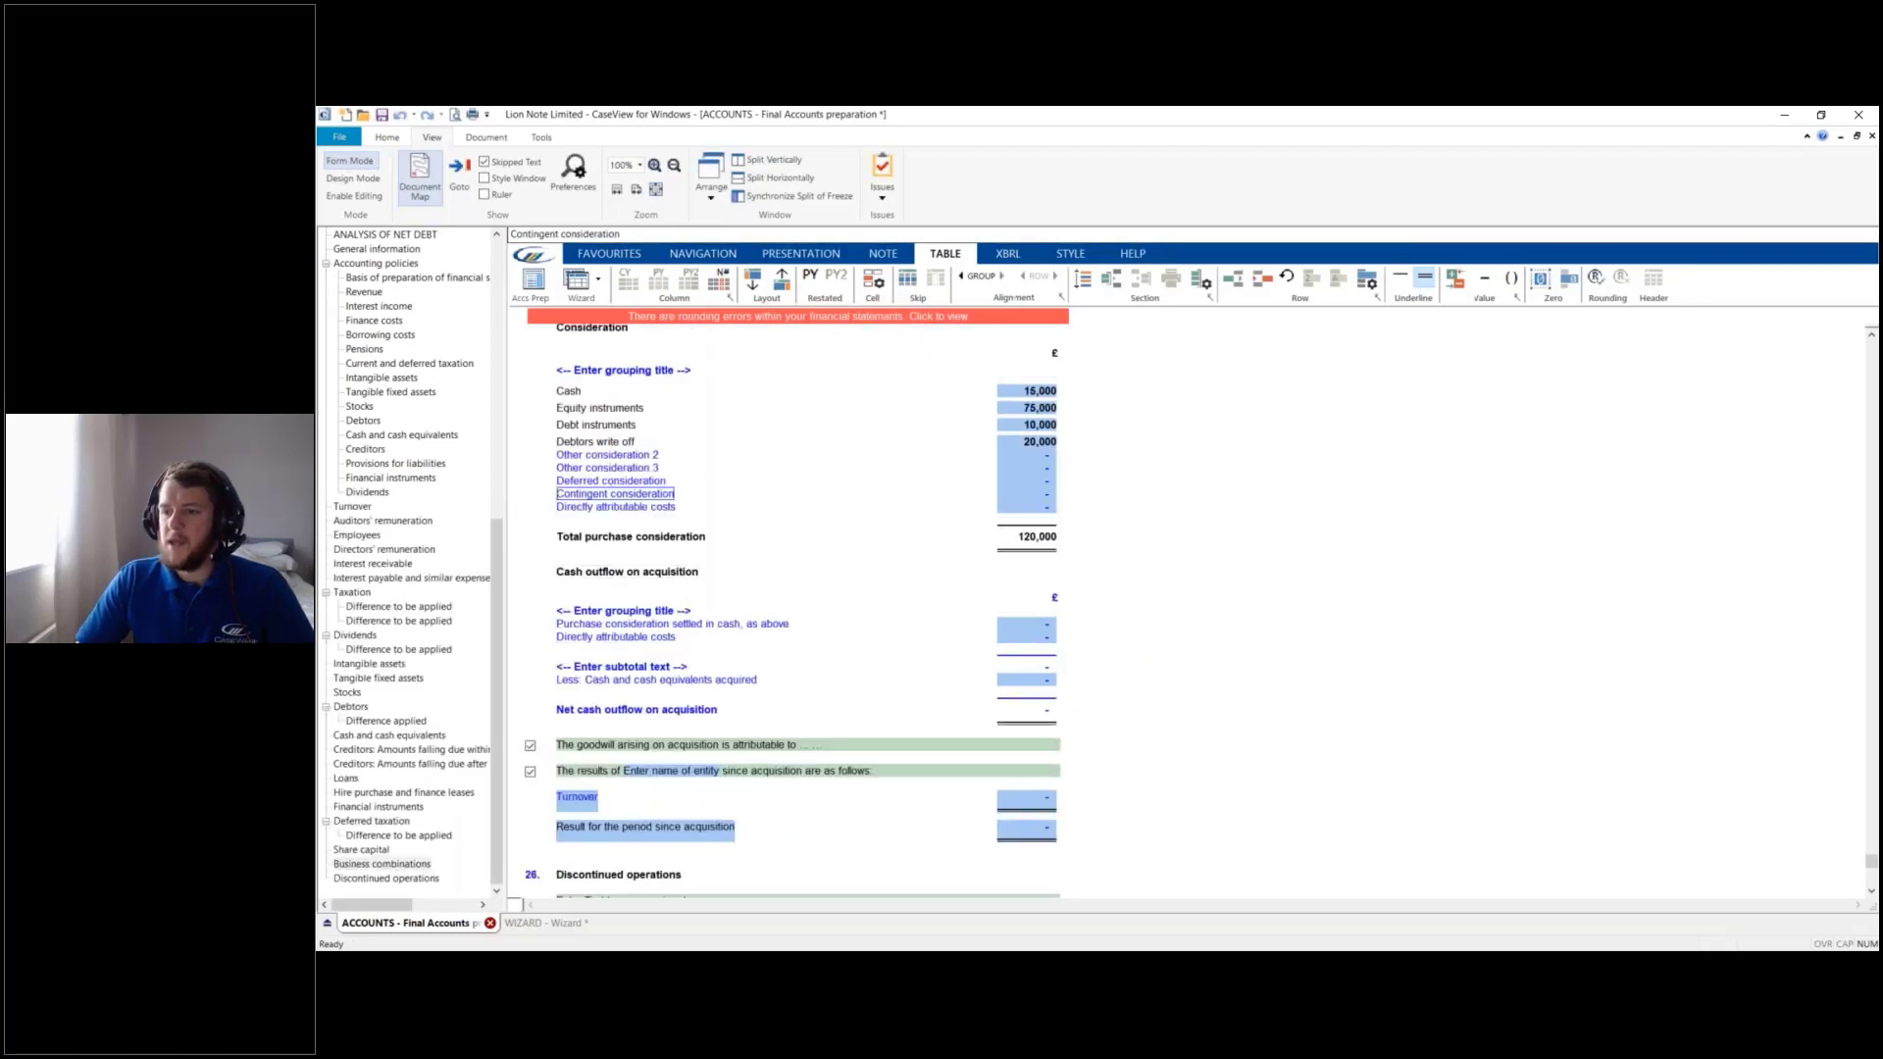
{"action": "left_click", "coordinate": [607, 588]}
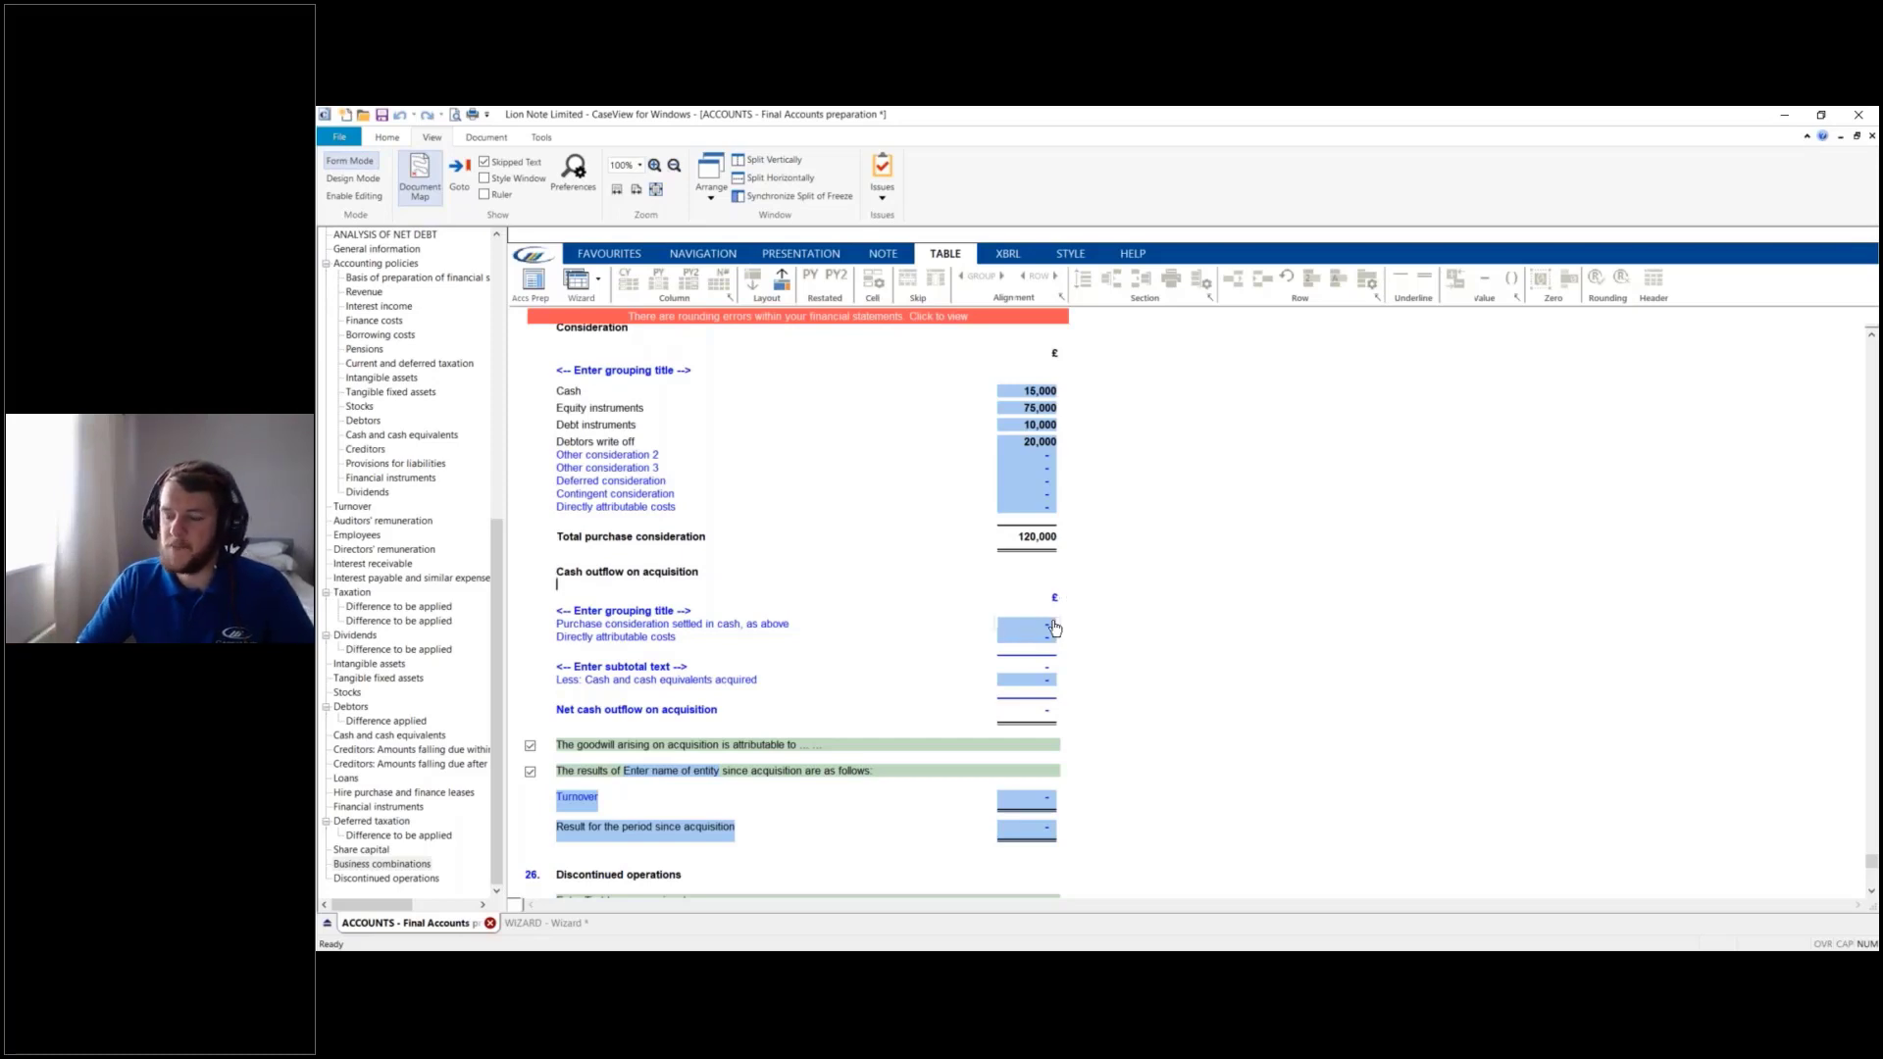
{"action": "scroll", "coordinate": [1140, 543], "scroll_direction": "up", "scroll_amount": 1}
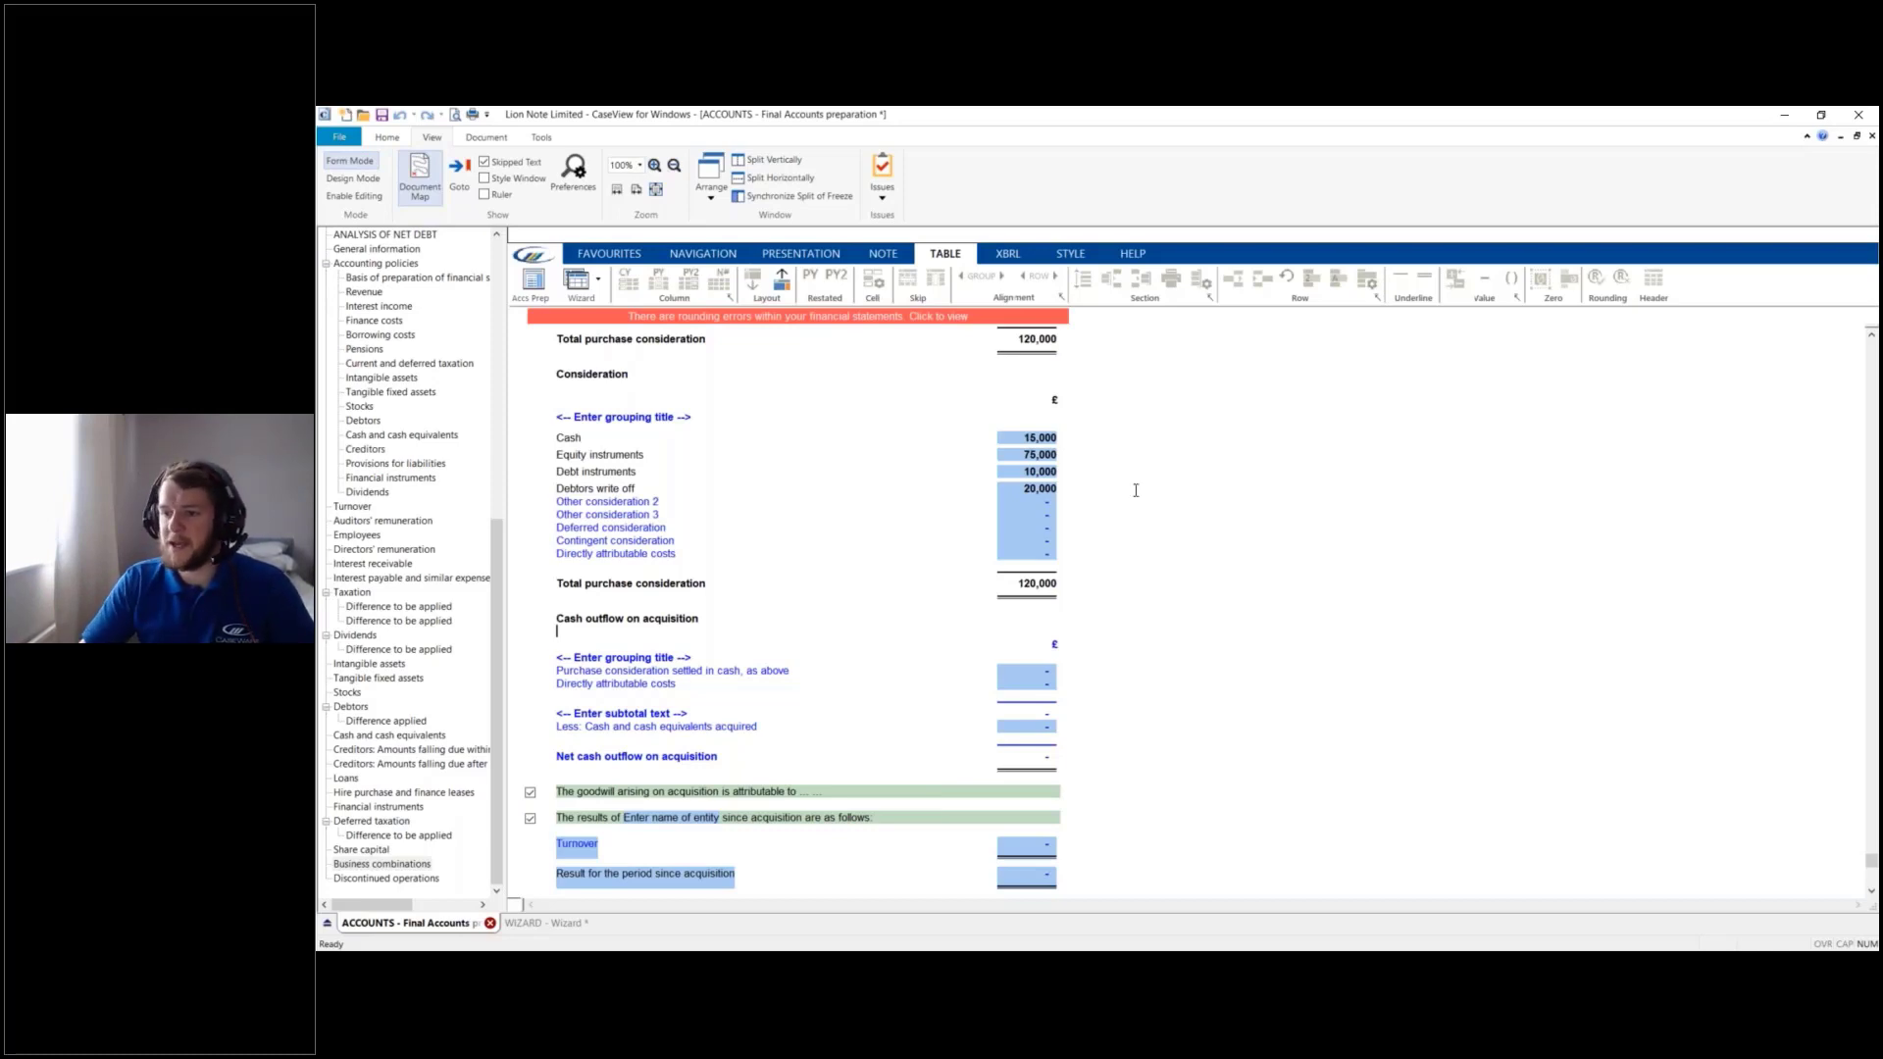
{"action": "scroll", "coordinate": [696, 640], "scroll_direction": "down", "scroll_amount": 2}
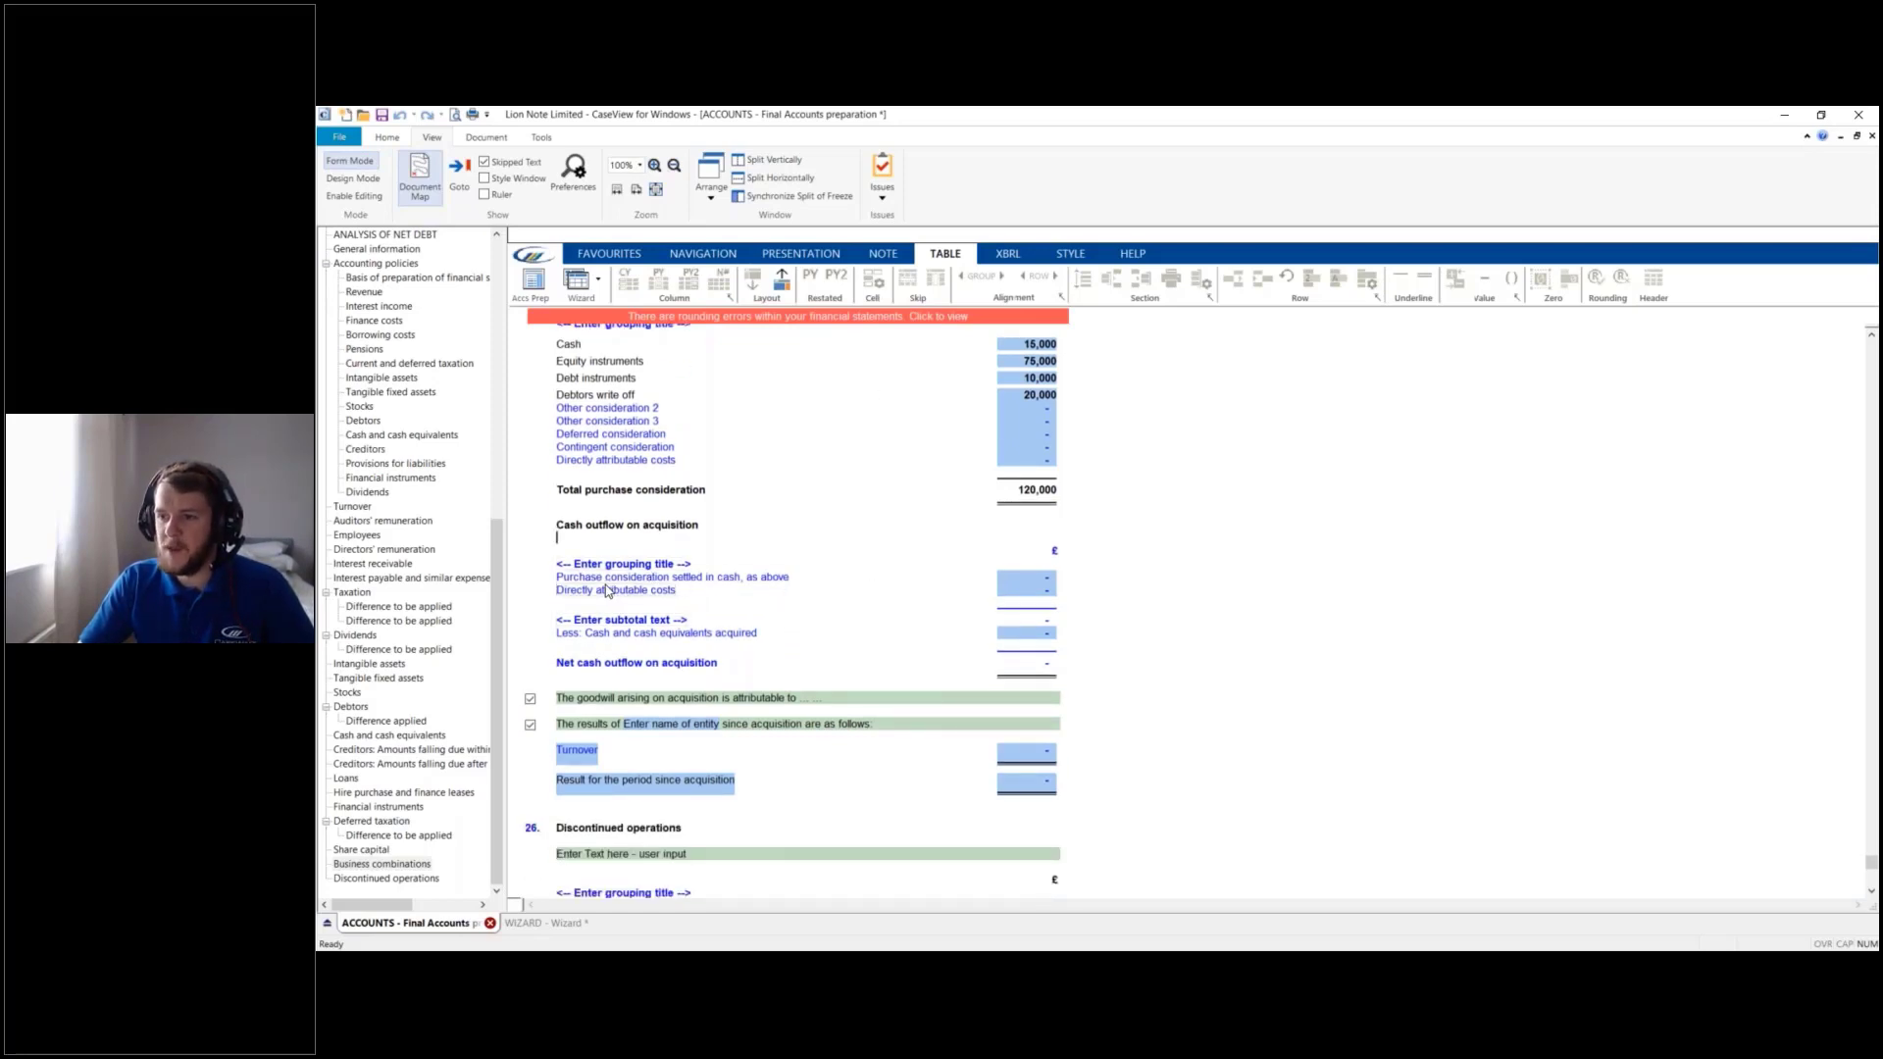
Enter 15,000 cash consideration settled and 11,000 directly attributable costs
{"action": "left_click", "coordinate": [663, 512]}
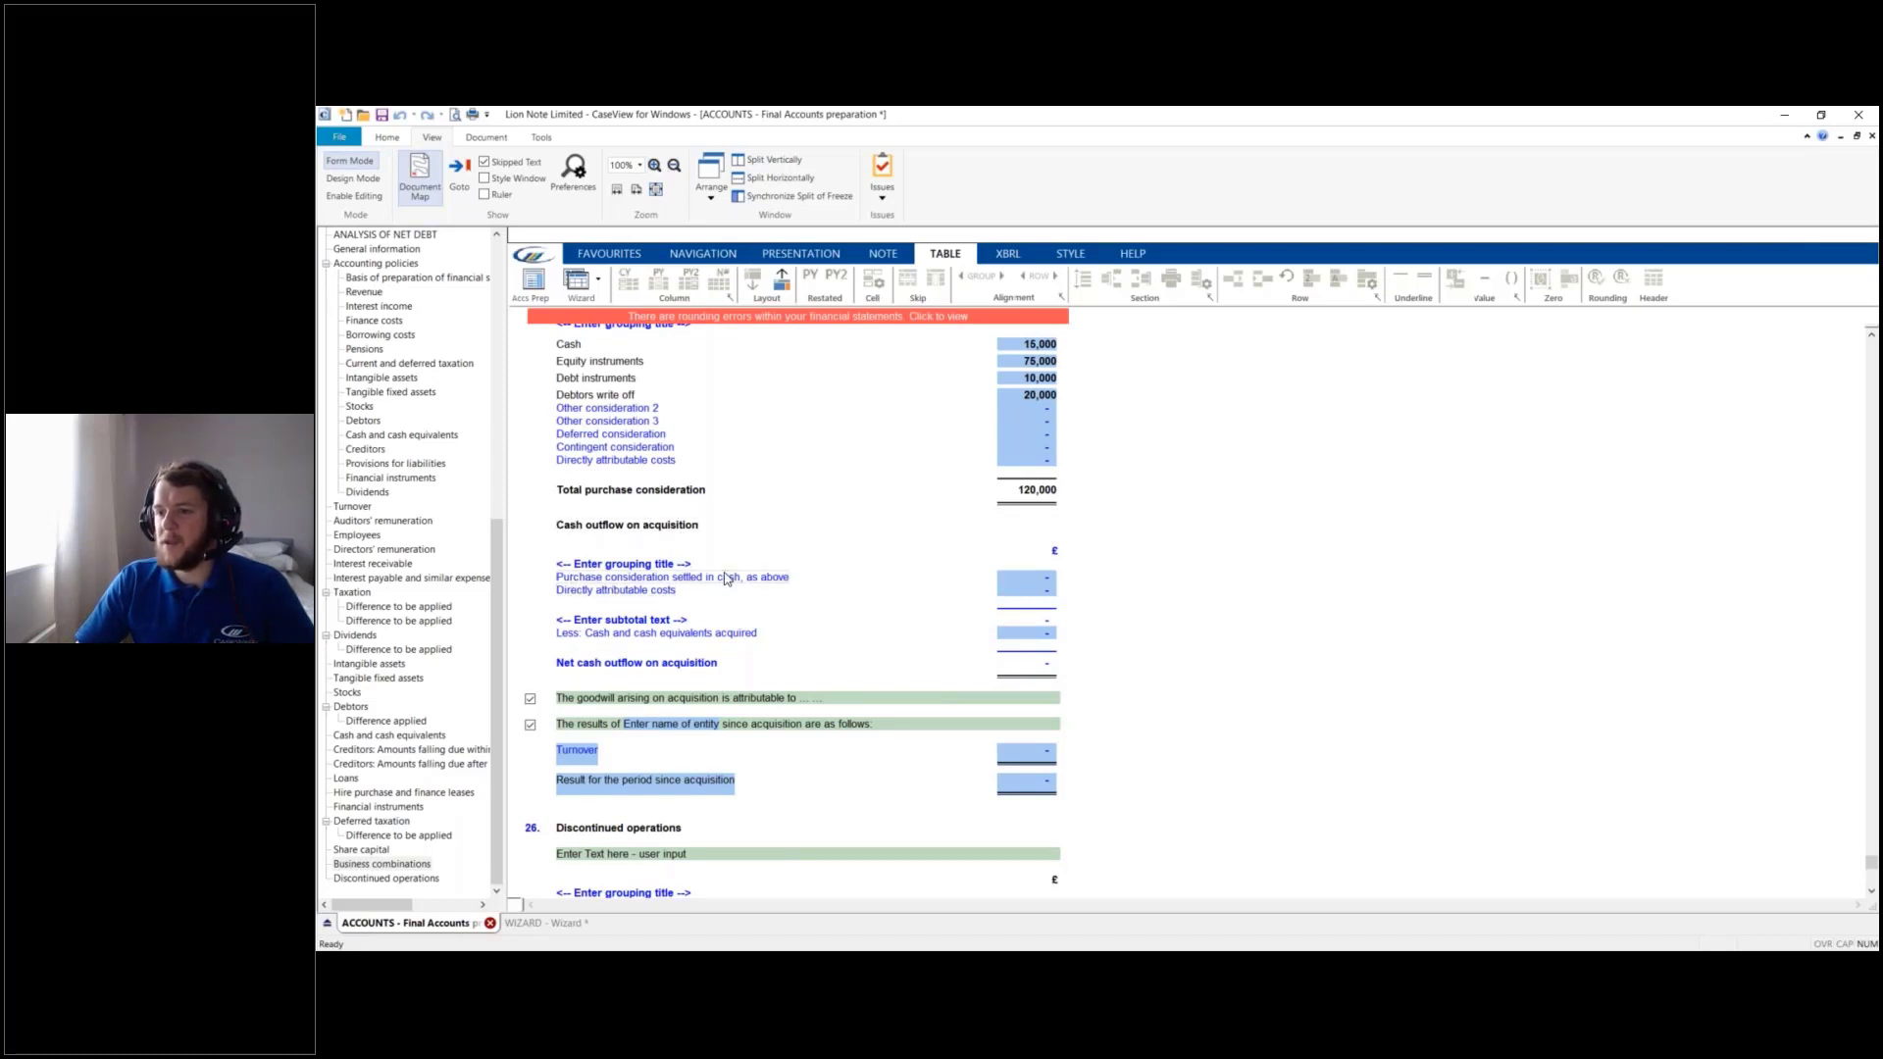
{"action": "left_click", "coordinate": [1025, 578]}
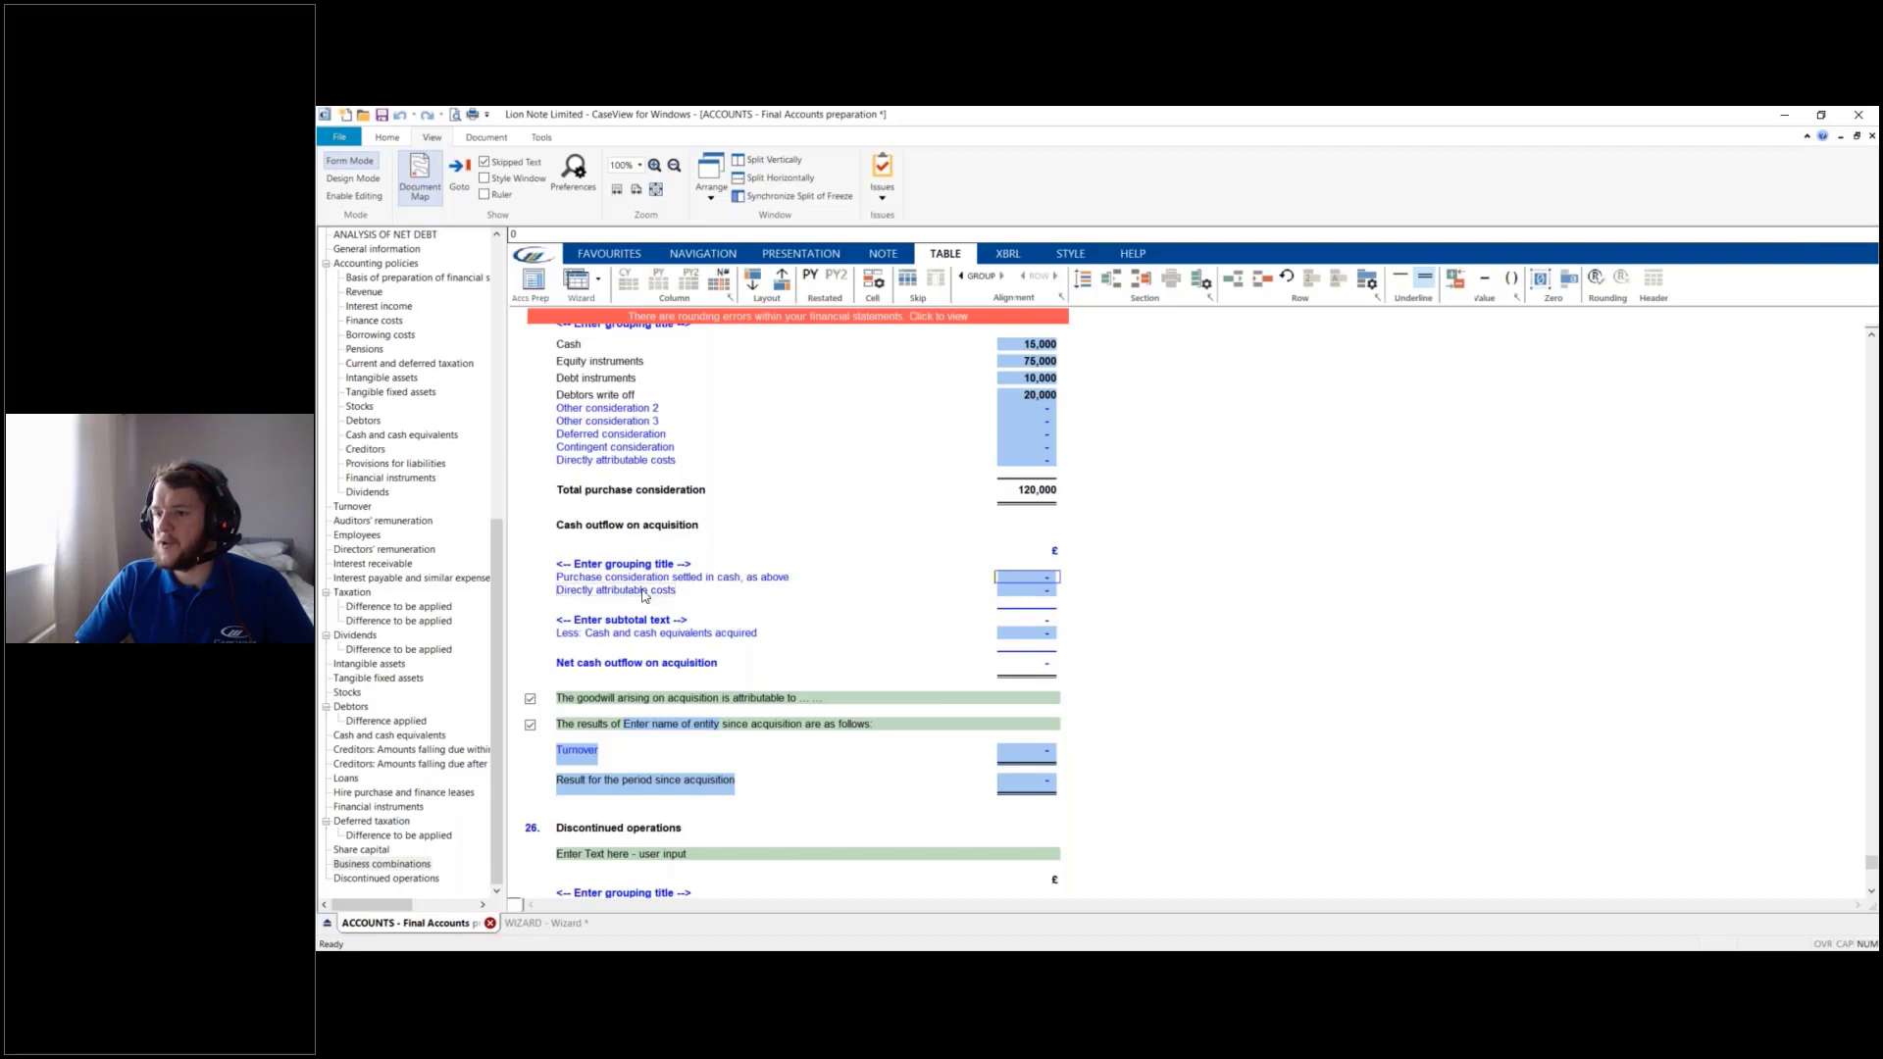
{"action": "scroll", "coordinate": [1445, 616], "scroll_direction": "up", "scroll_amount": 1}
{"action": "type", "text": "15000"}
{"action": "key", "text": "Return"}
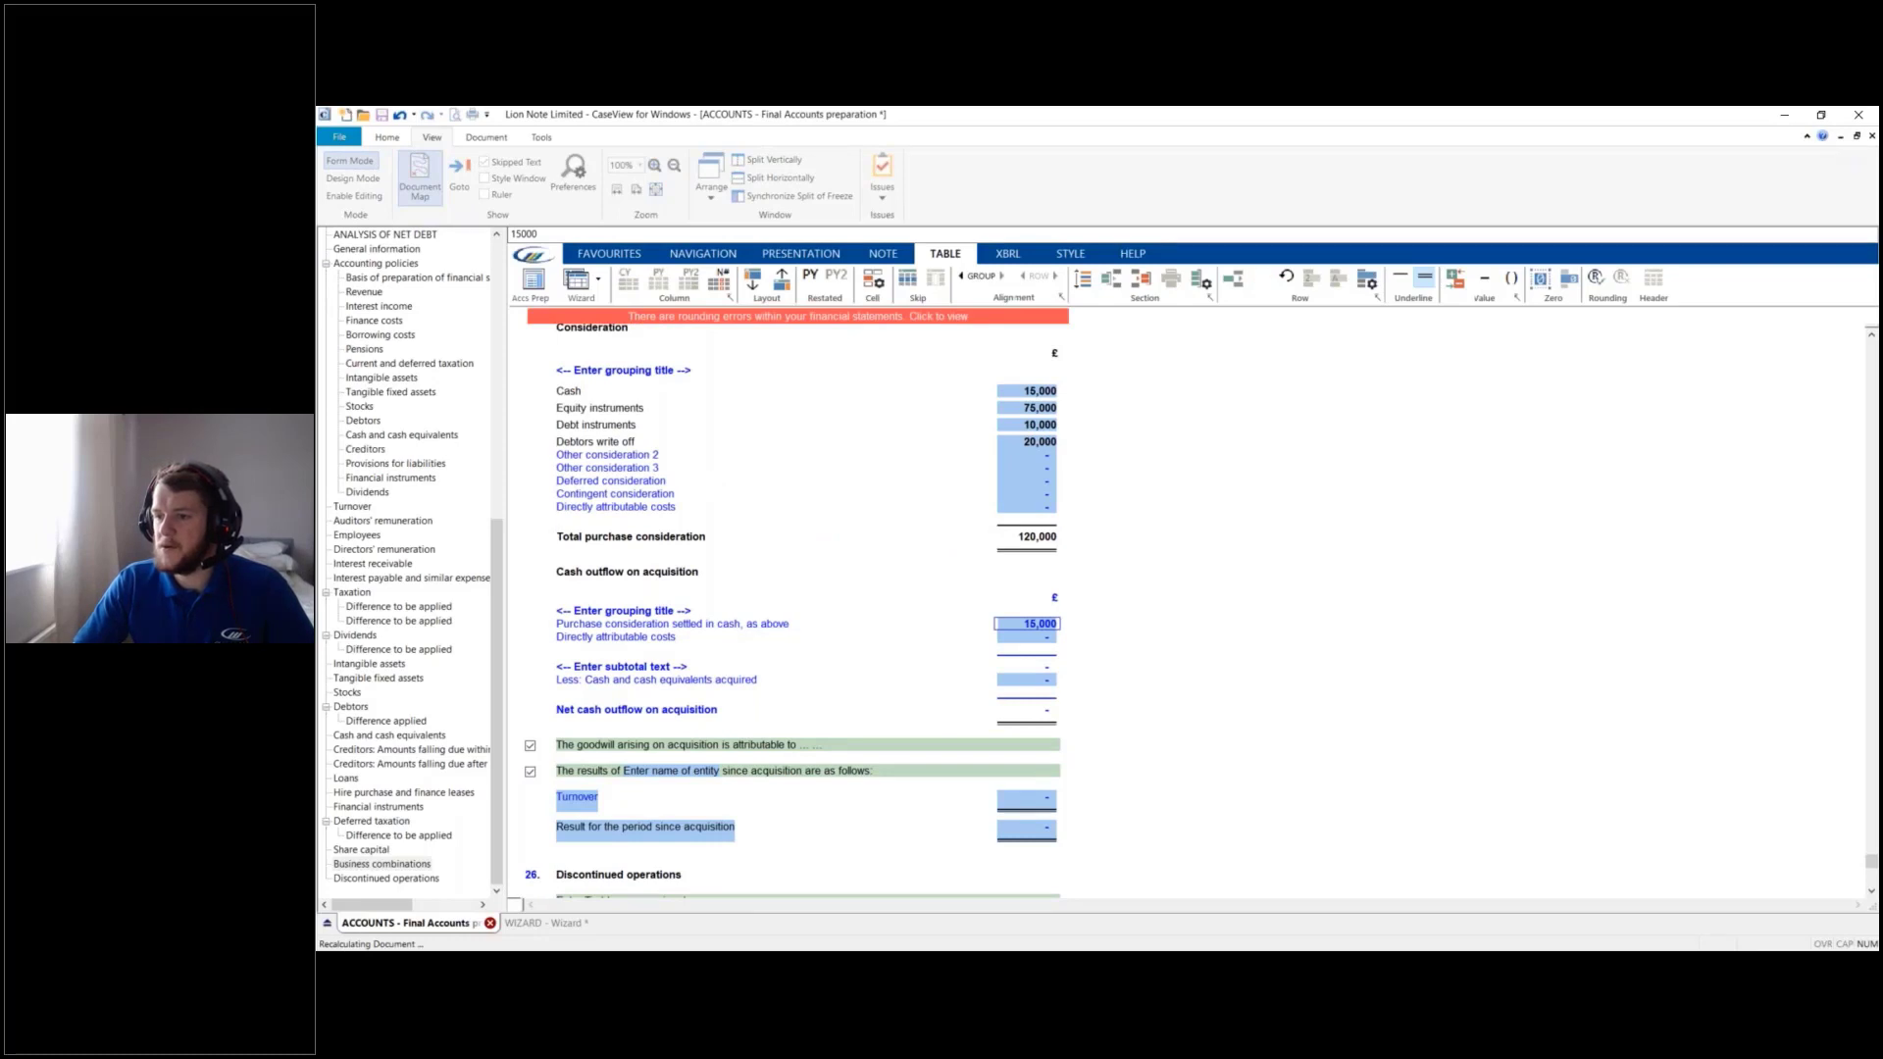
{"action": "left_click", "coordinate": [577, 654]}
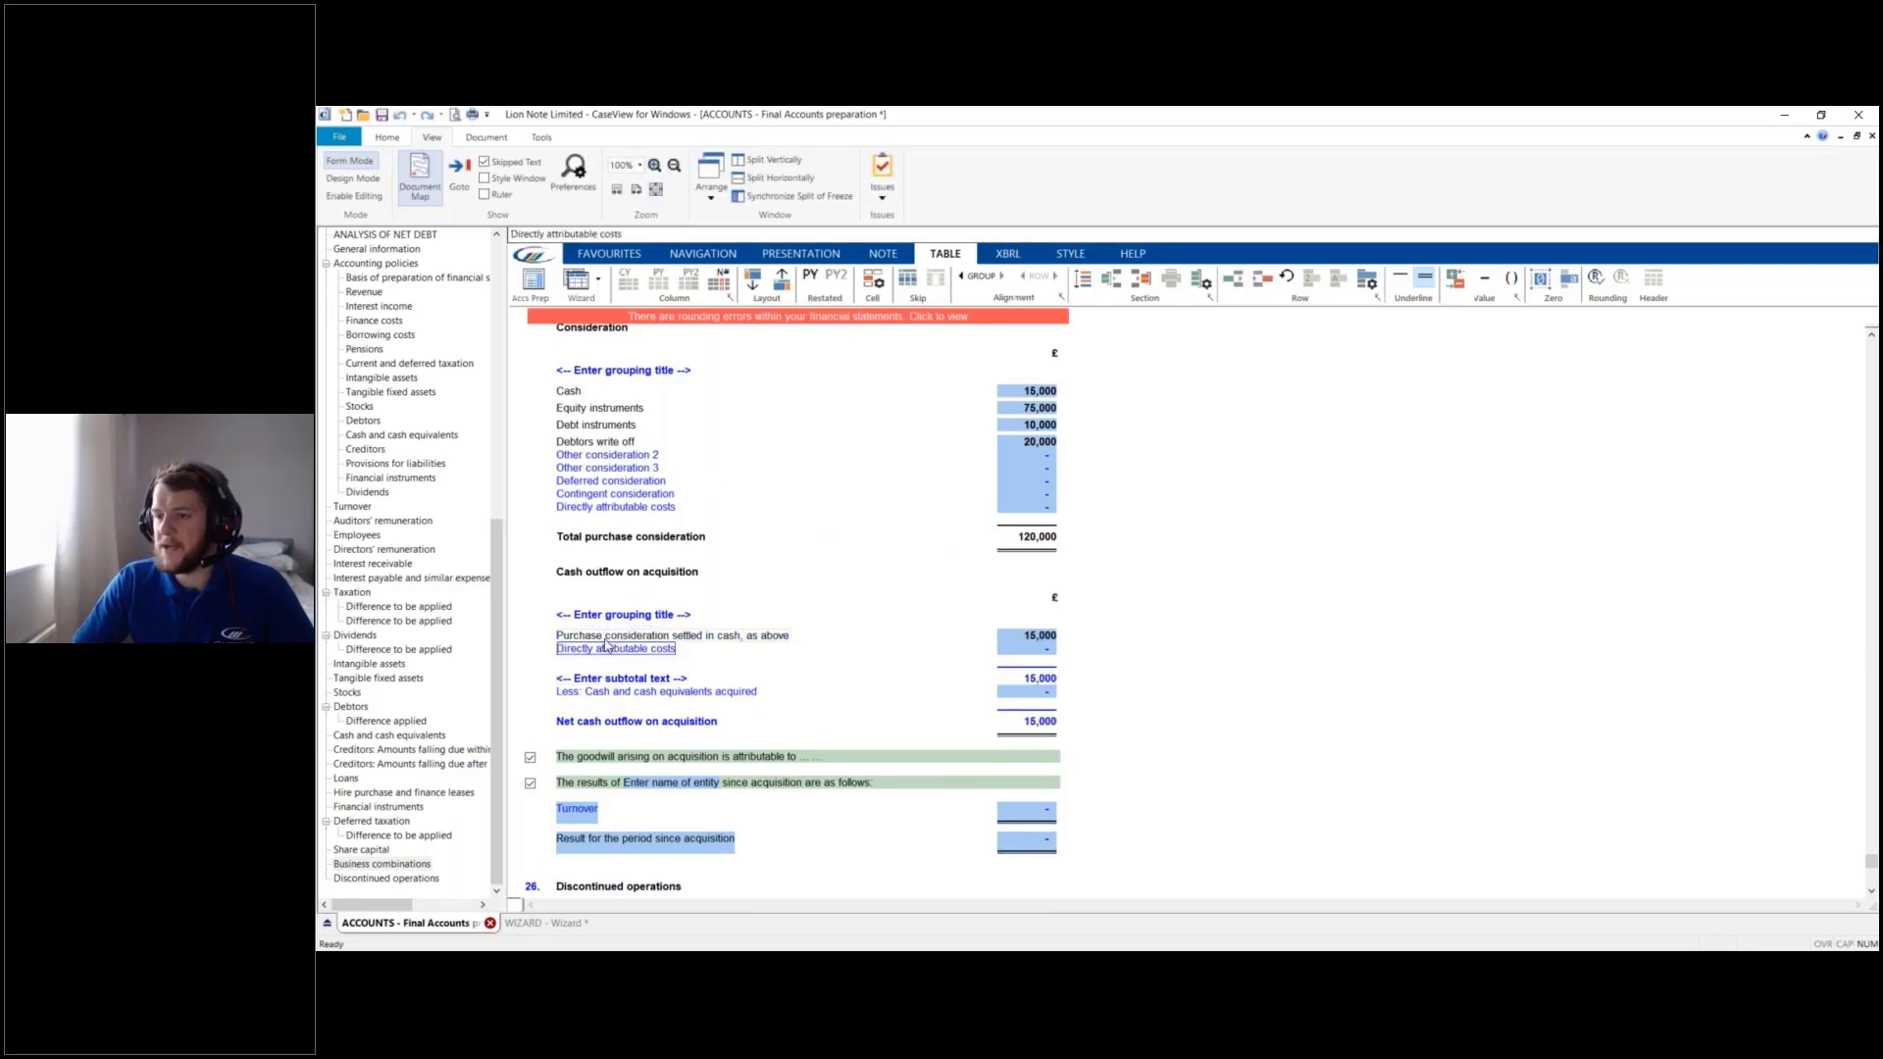
{"action": "left_click", "coordinate": [1009, 652]}
{"action": "type", "text": "1"}
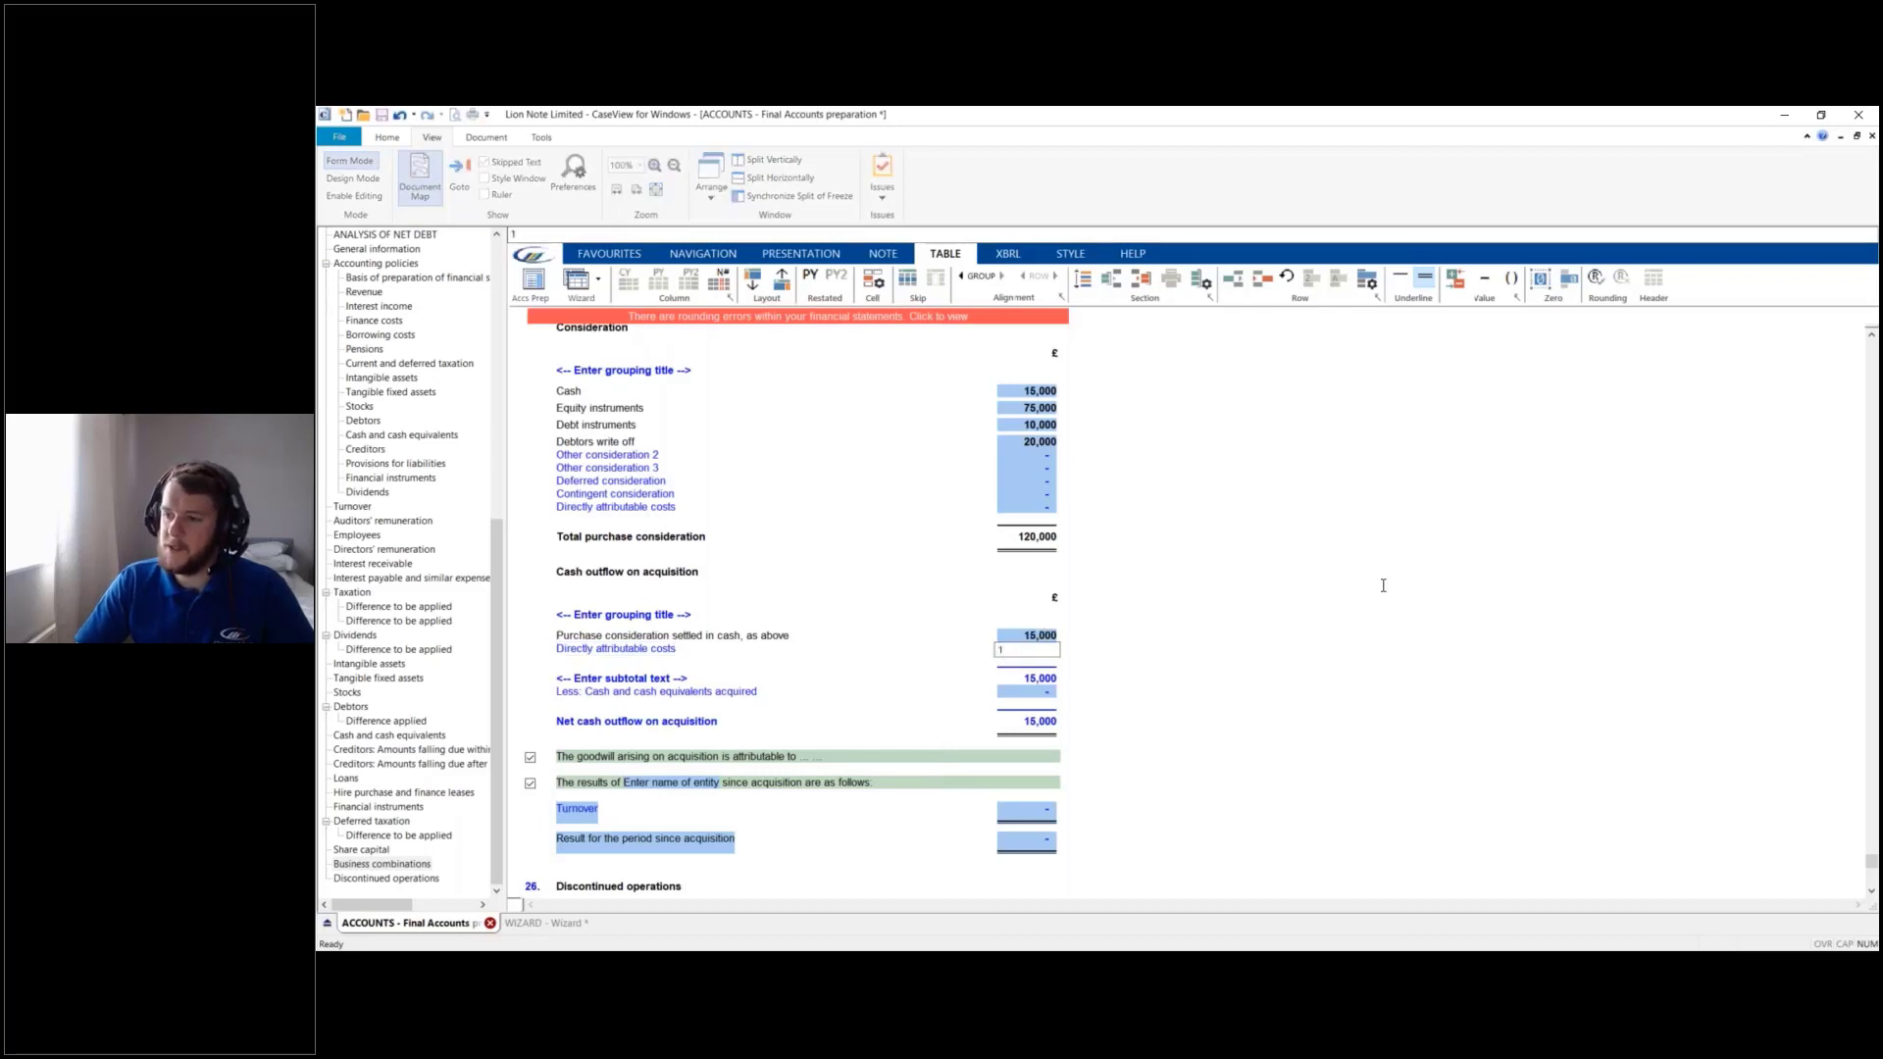
{"action": "type", "text": "1000"}
{"action": "key", "text": "Return"}
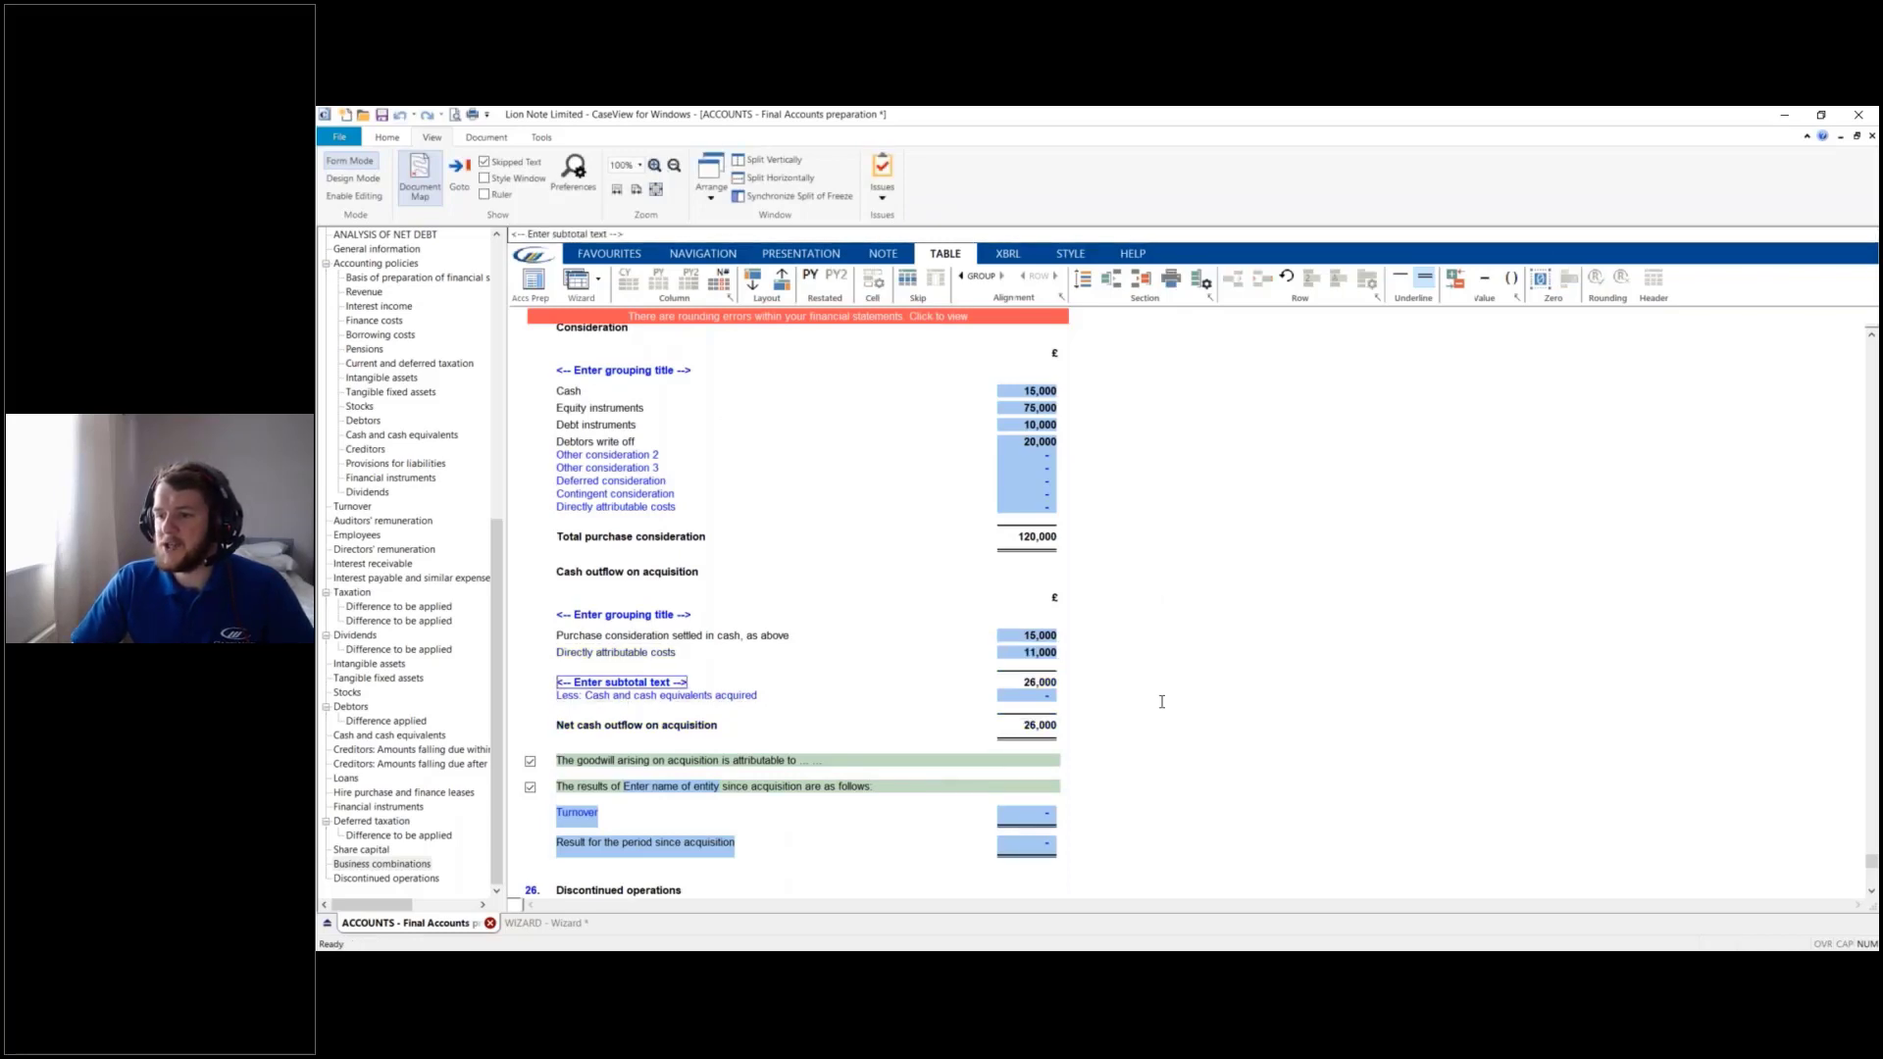
Enter cash acquired as (10,000) and check the net cash outflow of 16,000
{"action": "scroll", "coordinate": [1107, 695], "scroll_direction": "up", "scroll_amount": 3}
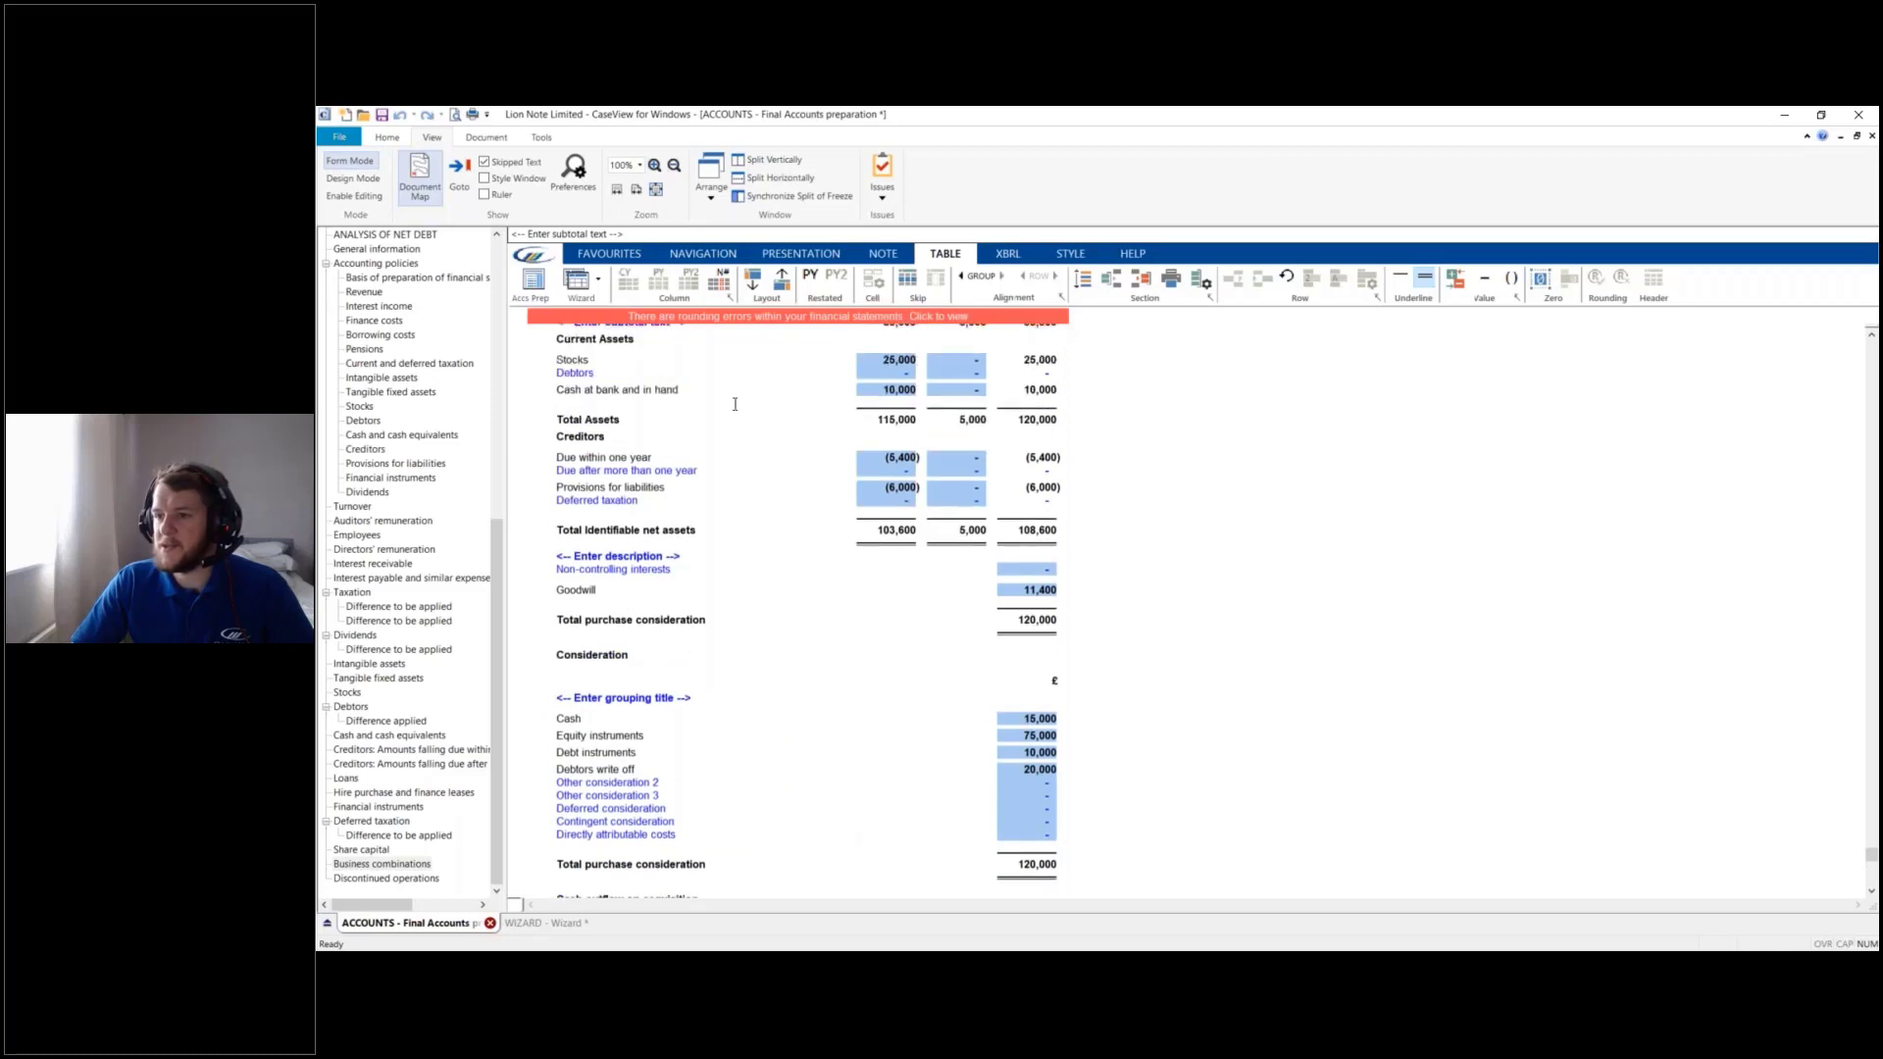
{"action": "scroll", "coordinate": [734, 405], "scroll_direction": "down", "scroll_amount": 4}
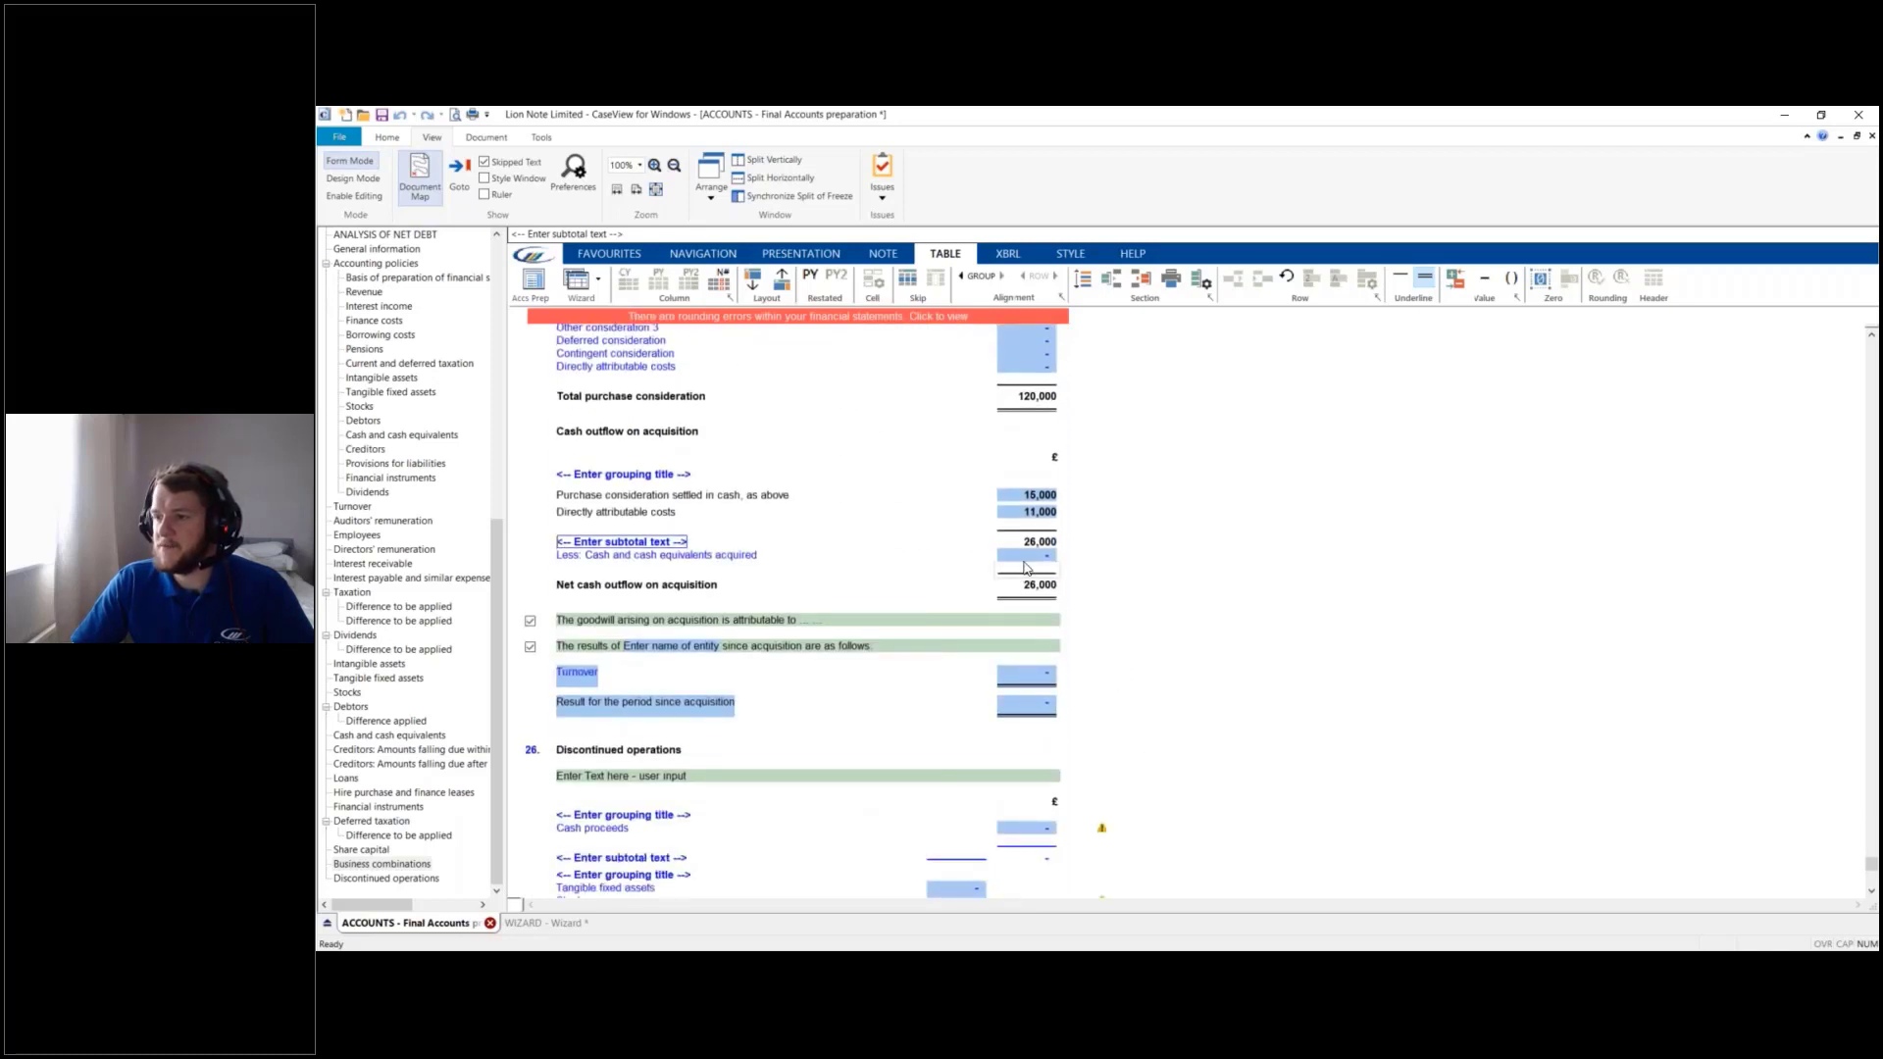
{"action": "left_click", "coordinate": [1026, 555]}
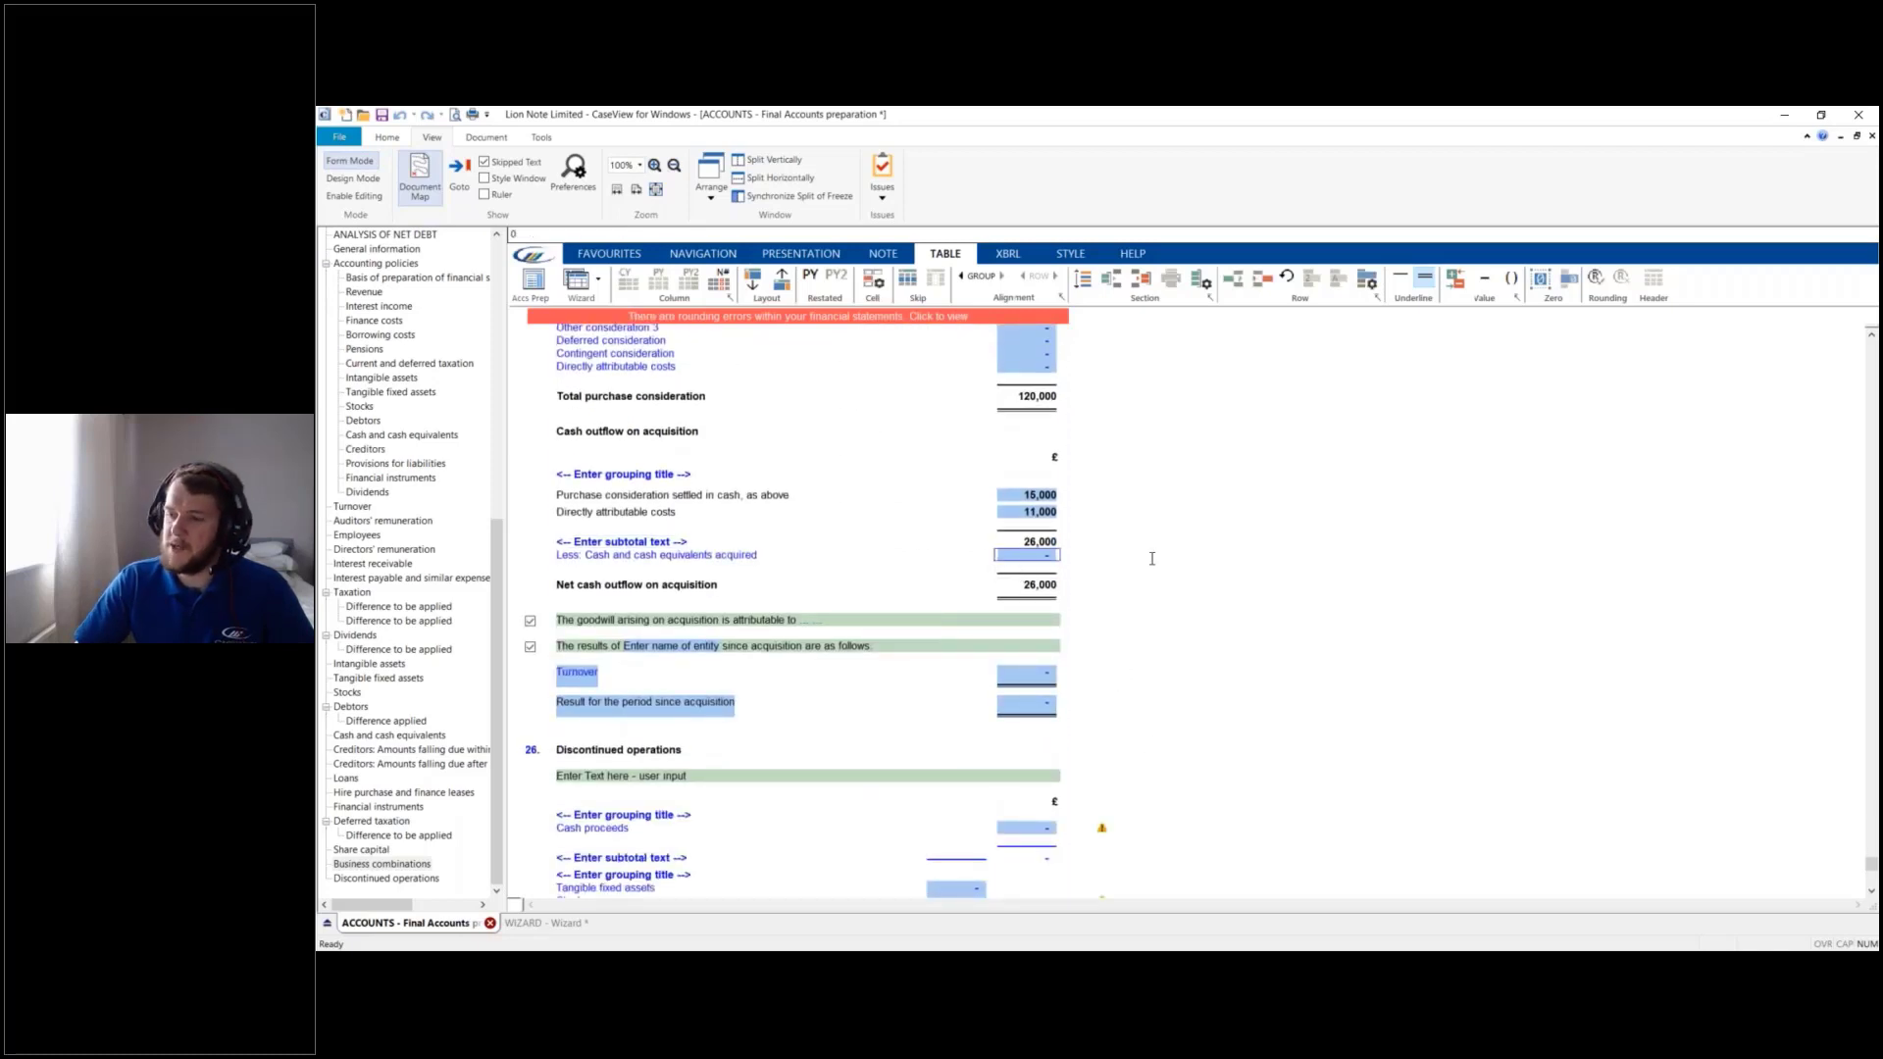
{"action": "type", "text": "-10000"}
{"action": "key", "text": "Return"}
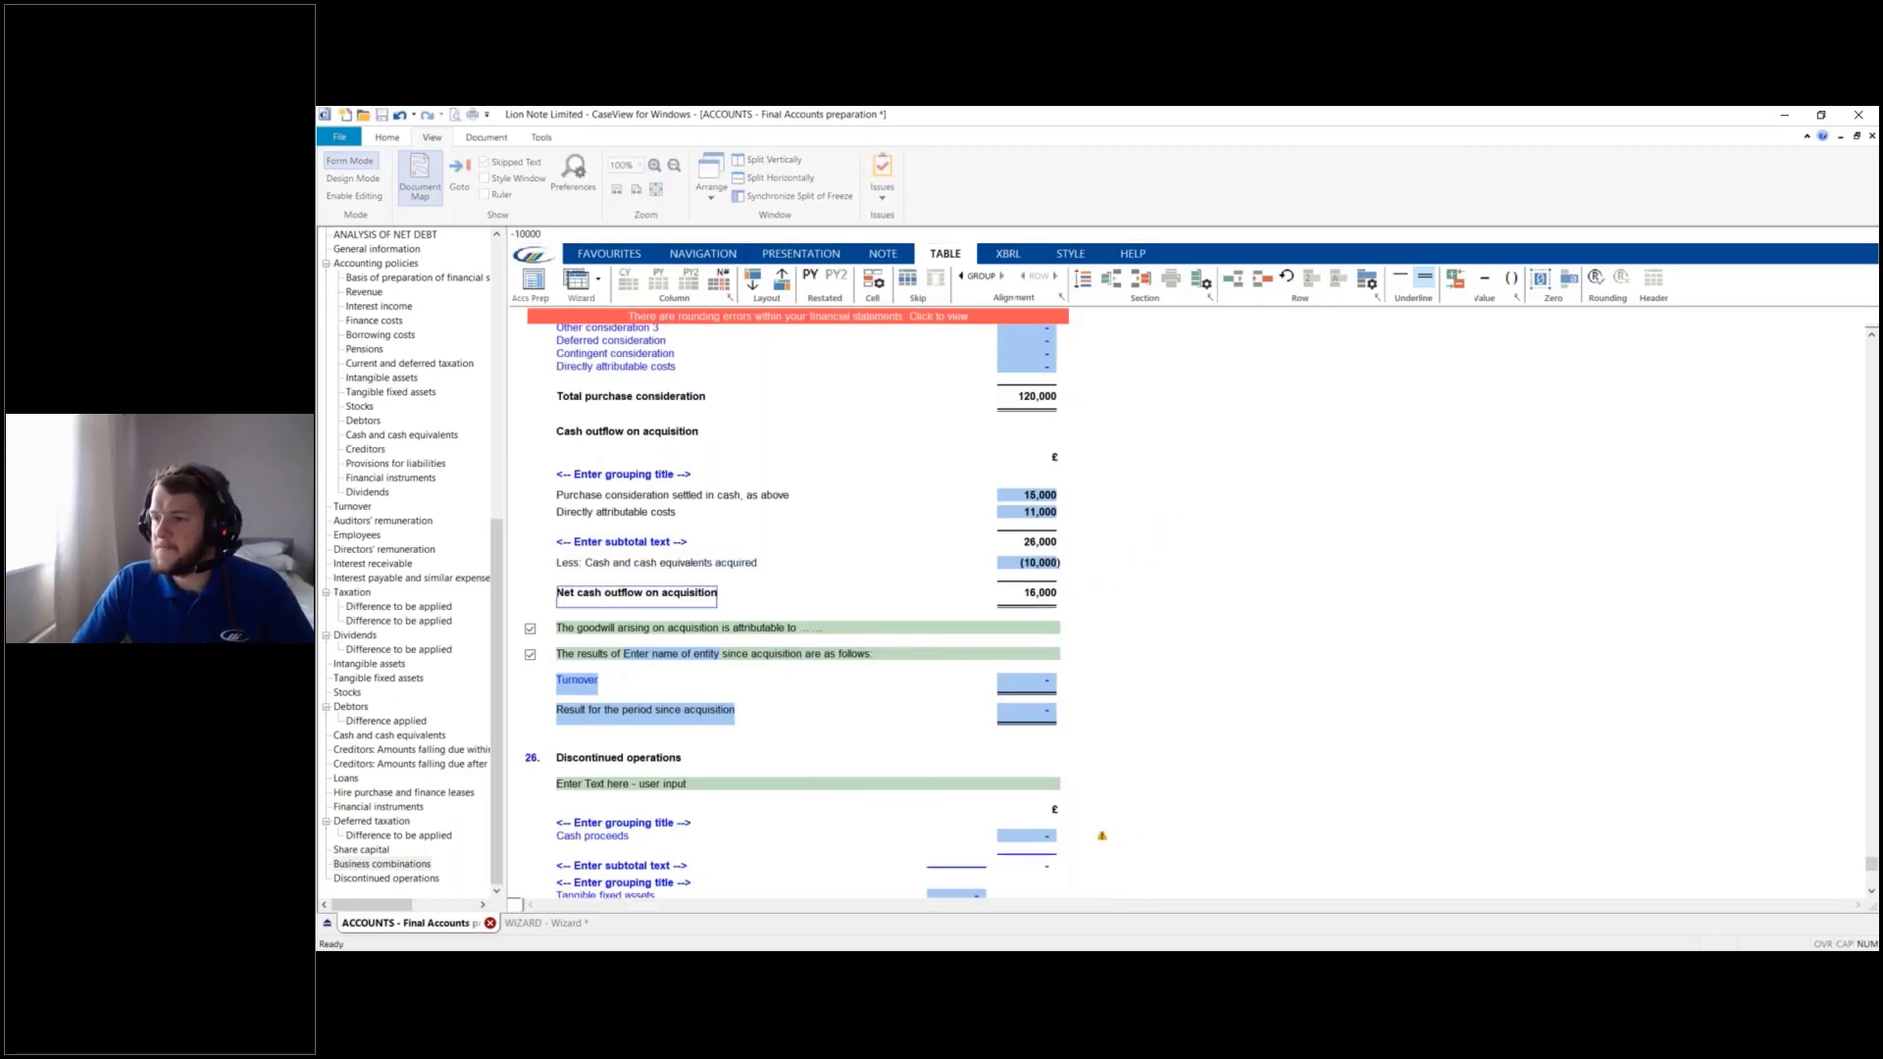
{"action": "left_click", "coordinate": [774, 606]}
{"action": "left_click", "coordinate": [774, 615]}
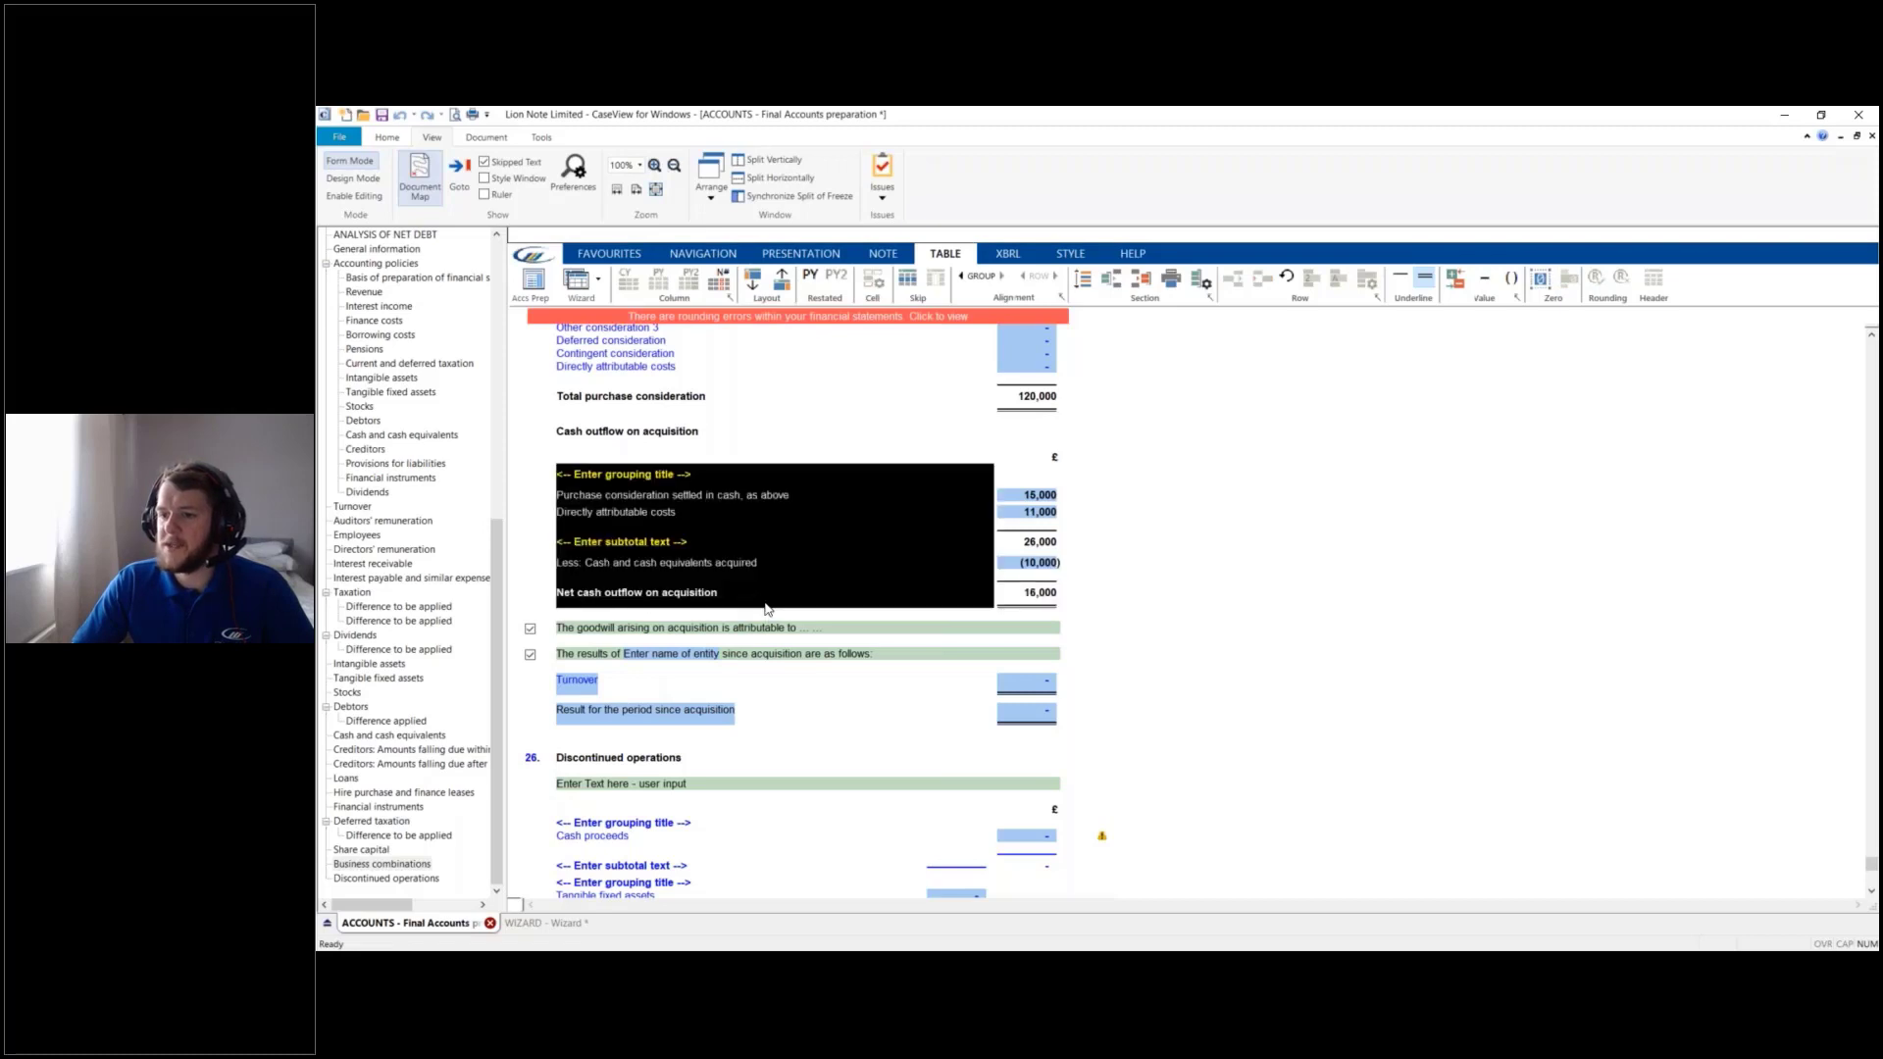
{"action": "left_click", "coordinate": [757, 604]}
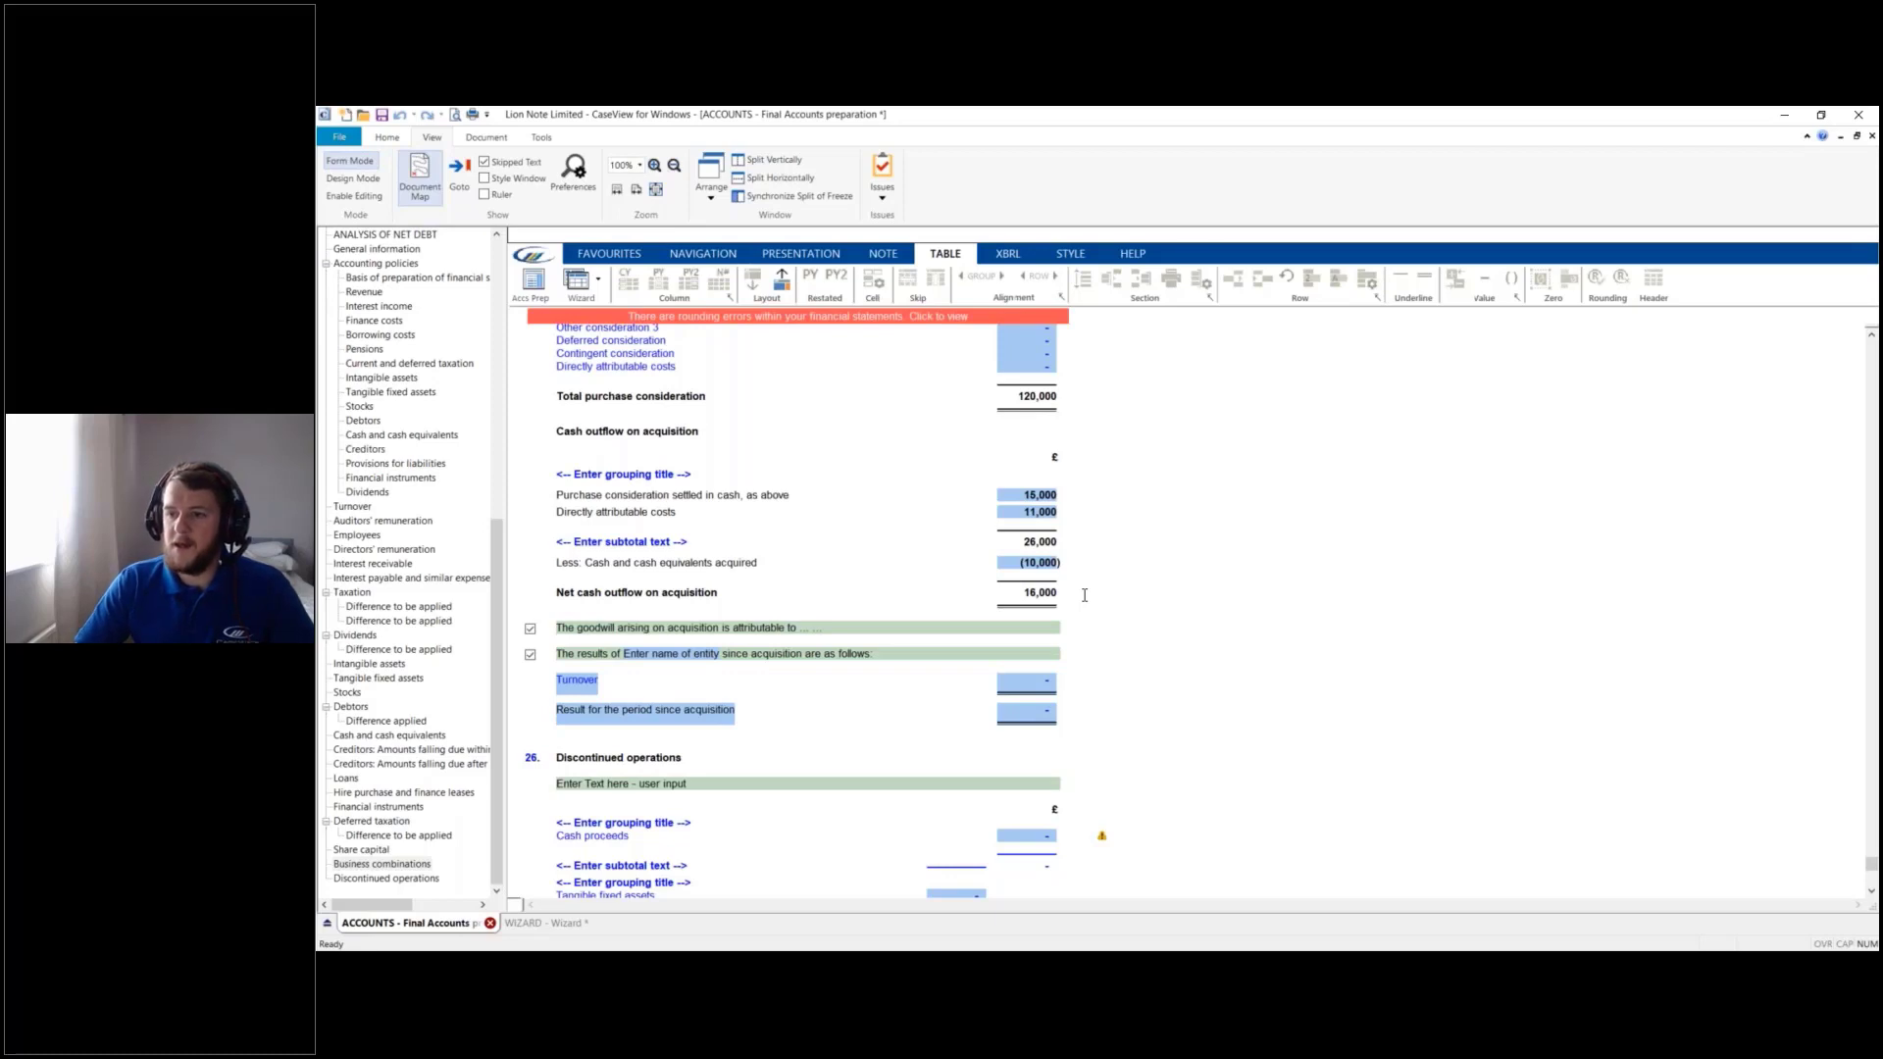
{"action": "scroll", "coordinate": [1085, 595], "scroll_direction": "up", "scroll_amount": 1}
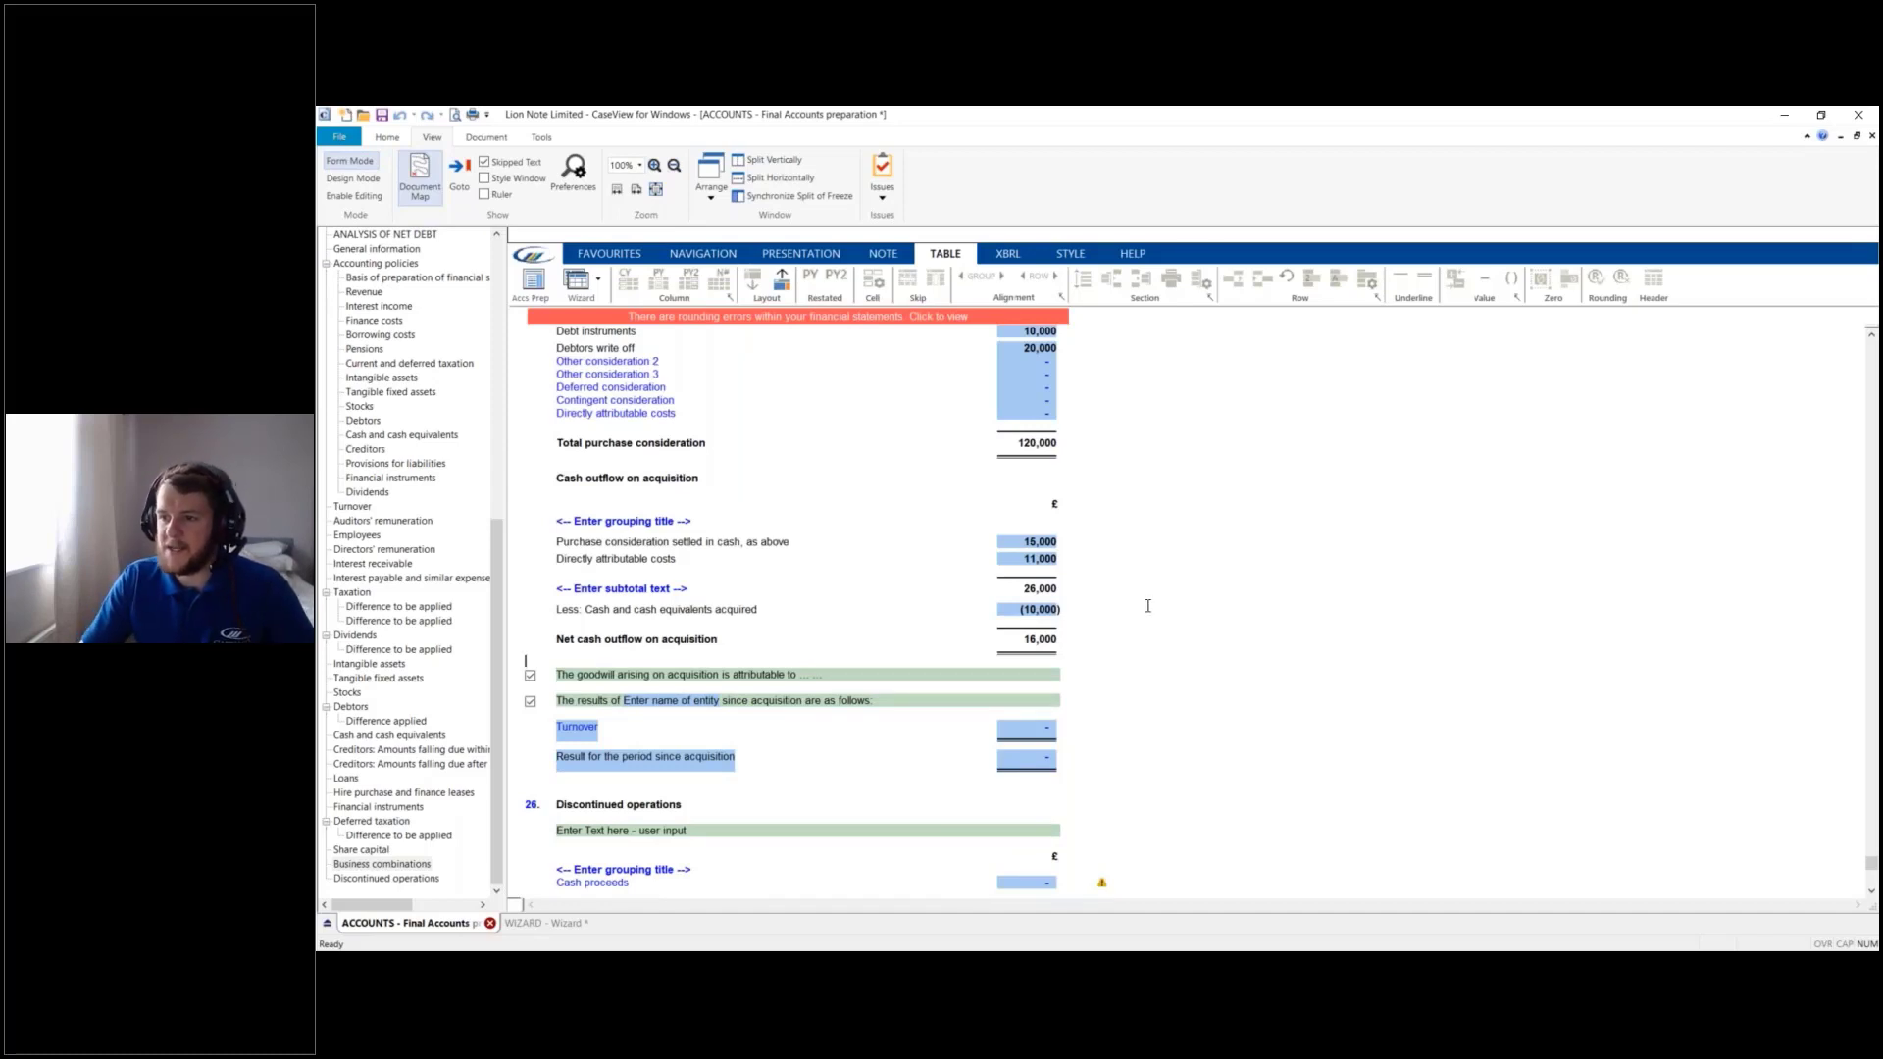
{"action": "left_click", "coordinate": [624, 559]}
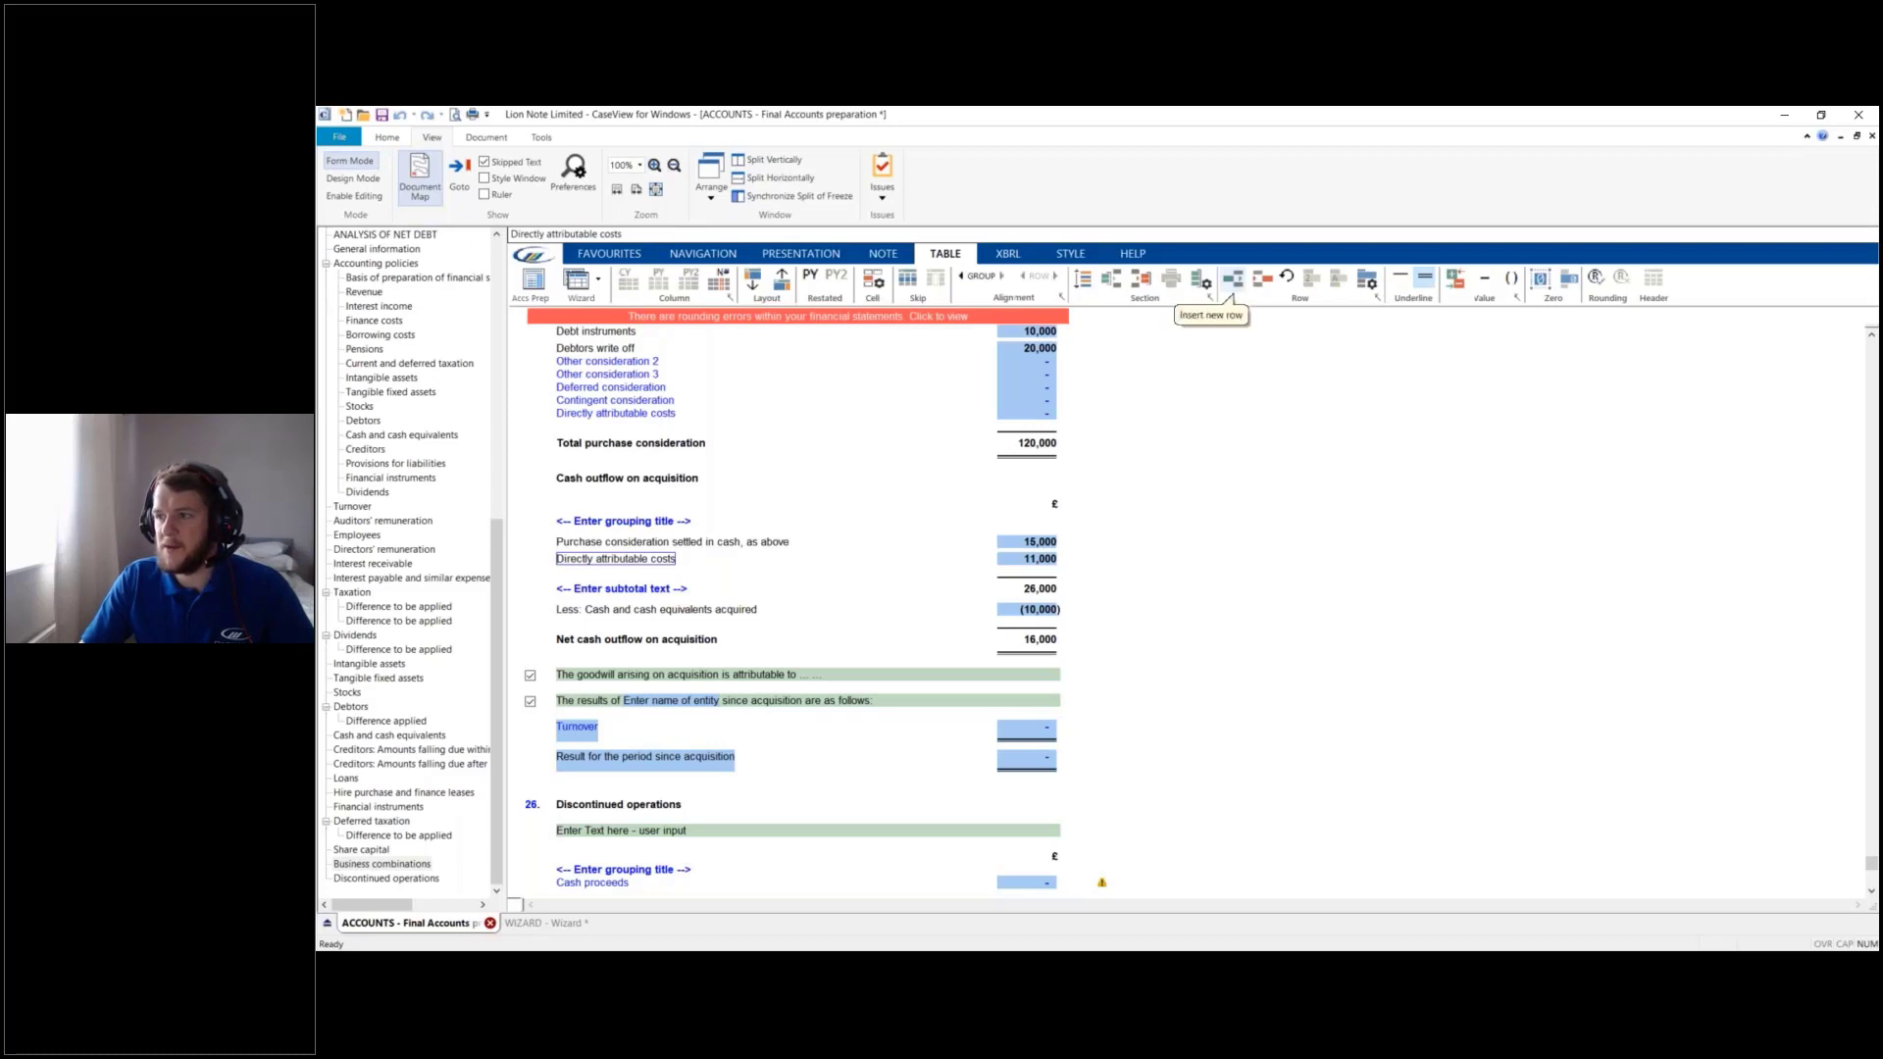
{"action": "left_click", "coordinate": [1229, 290]}
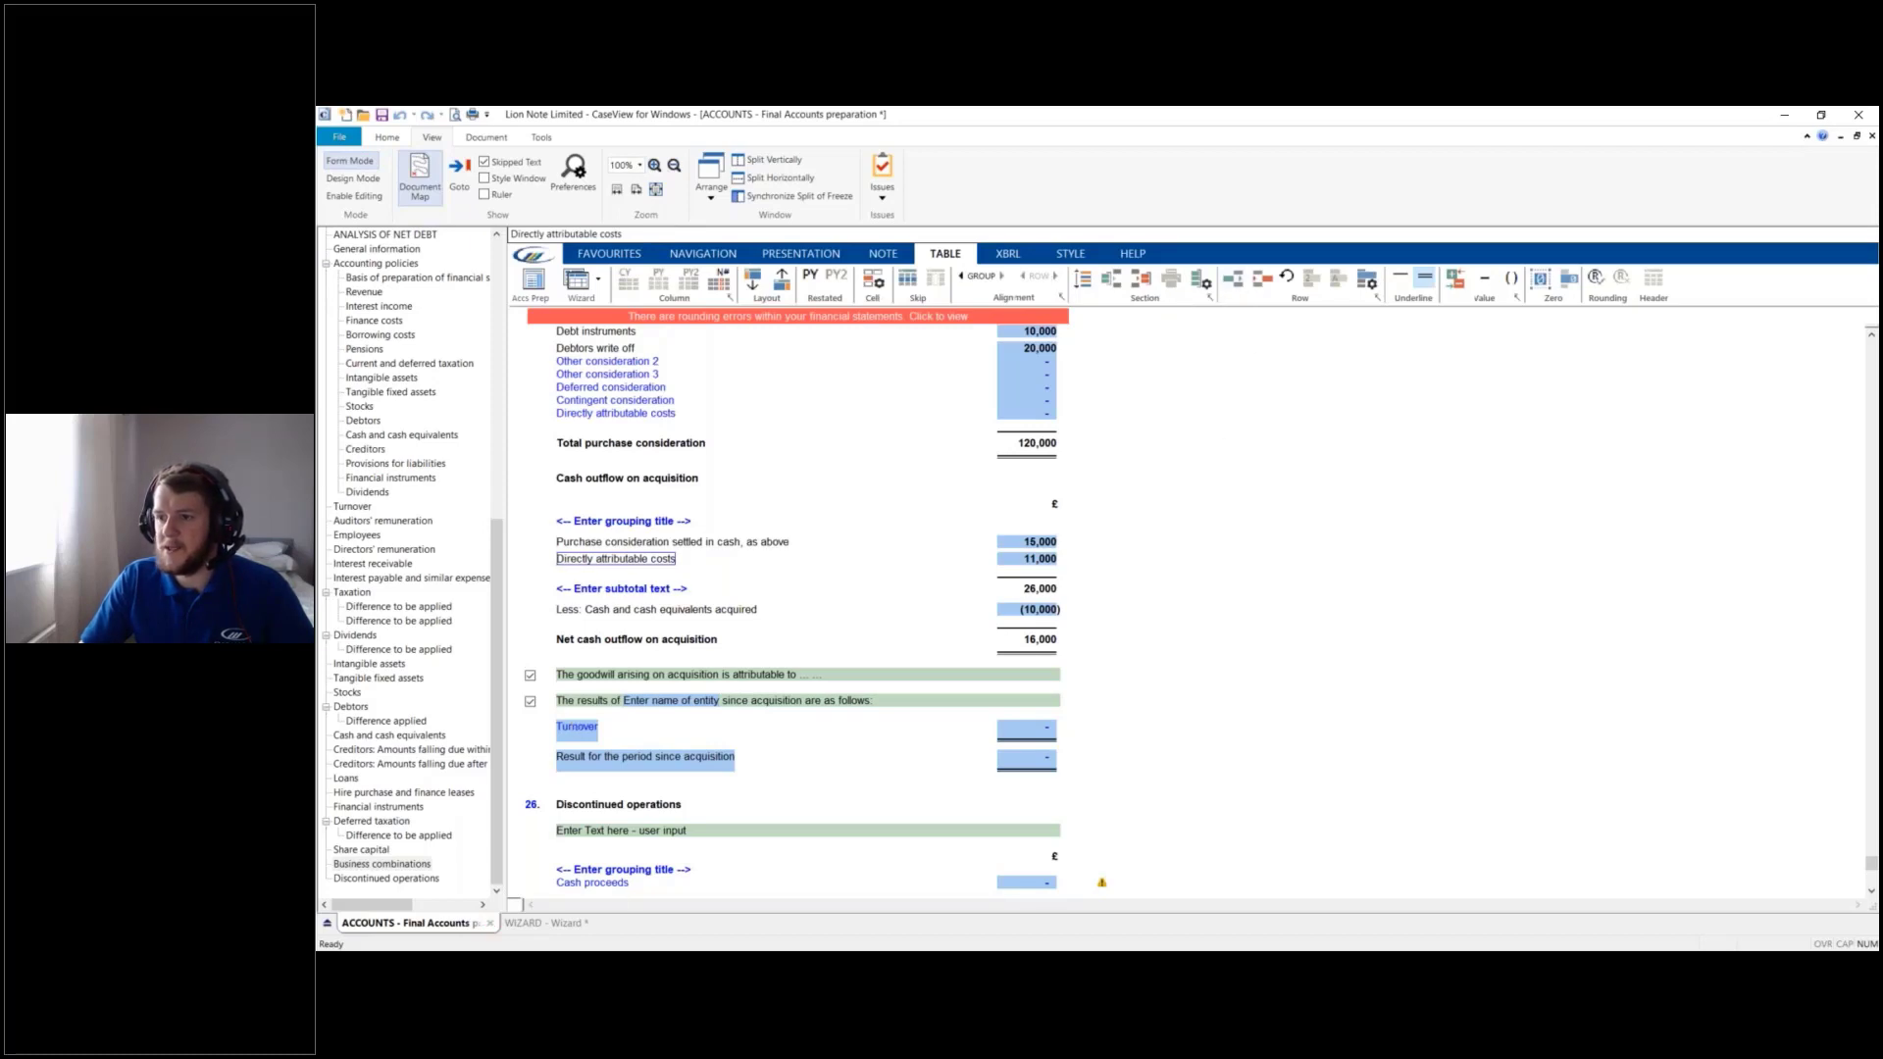
{"action": "left_click", "coordinate": [1189, 613]}
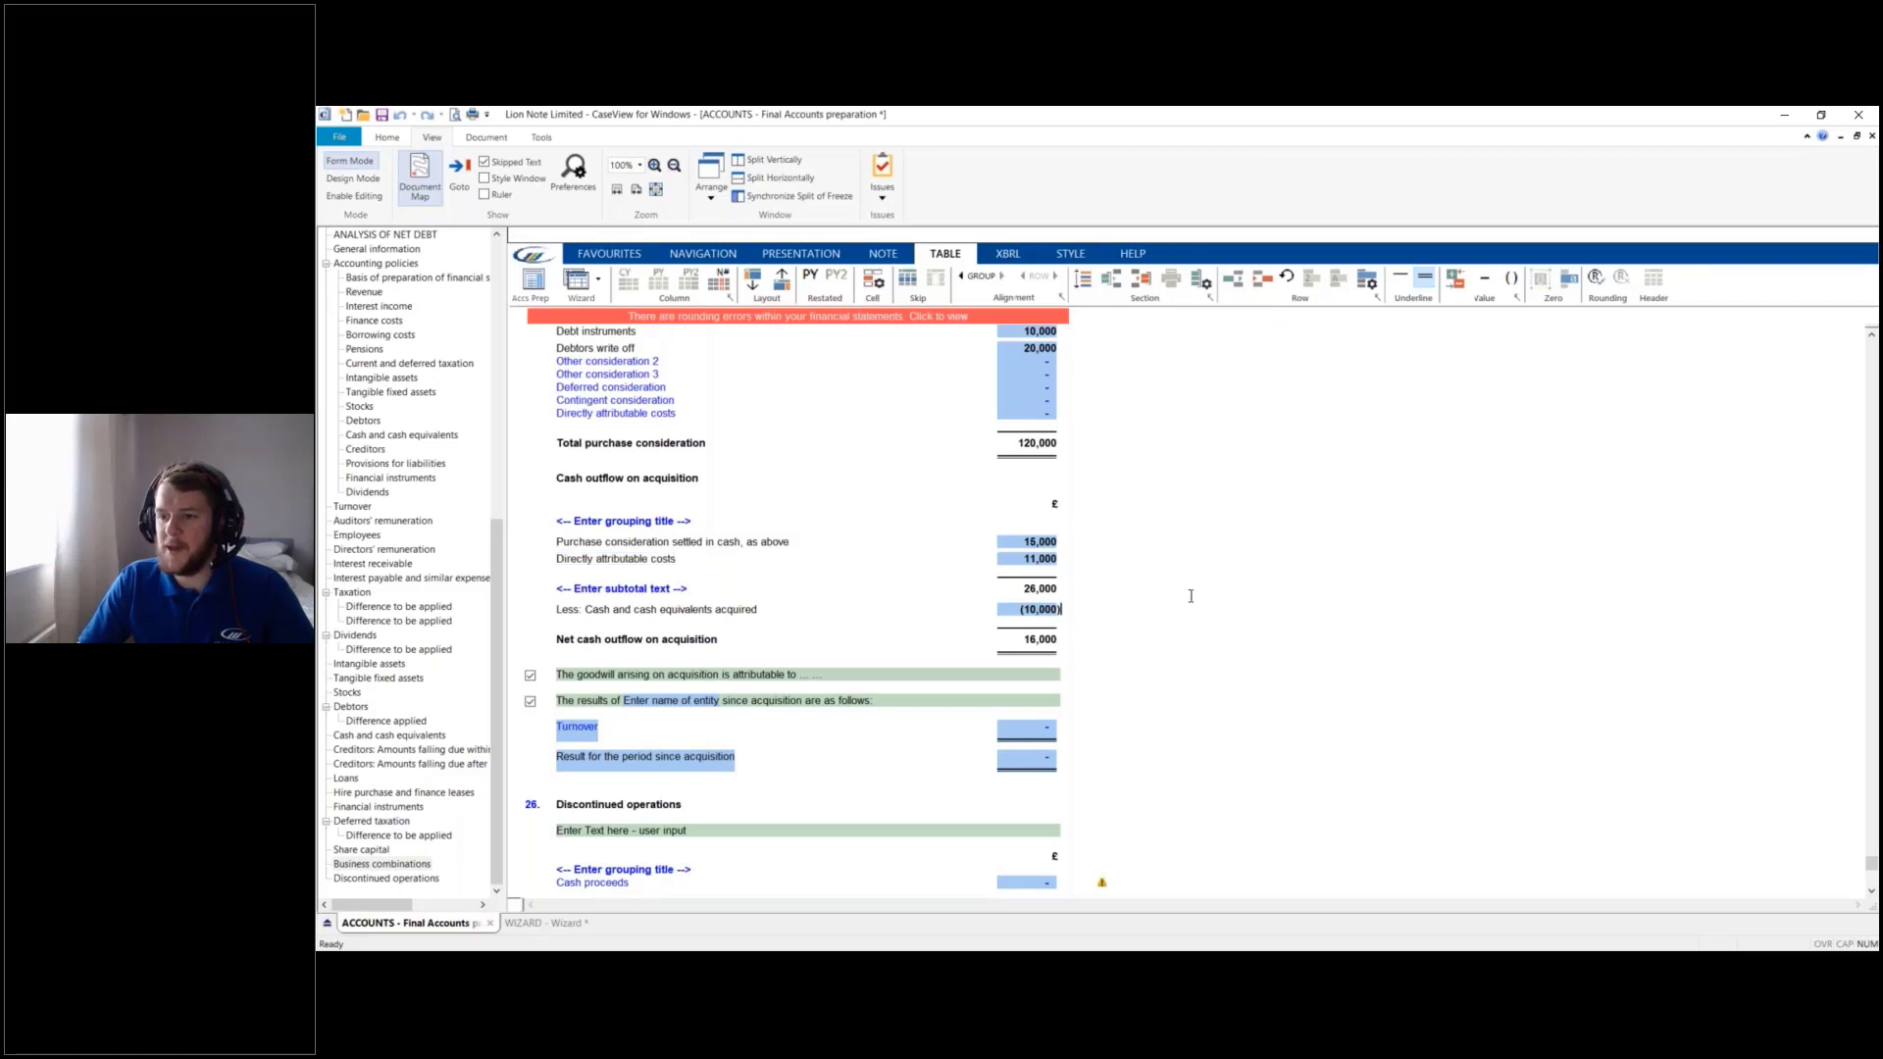
{"action": "scroll", "coordinate": [1190, 595], "scroll_direction": "down", "scroll_amount": 1}
{"action": "scroll", "coordinate": [1195, 592], "scroll_direction": "down", "scroll_amount": 1}
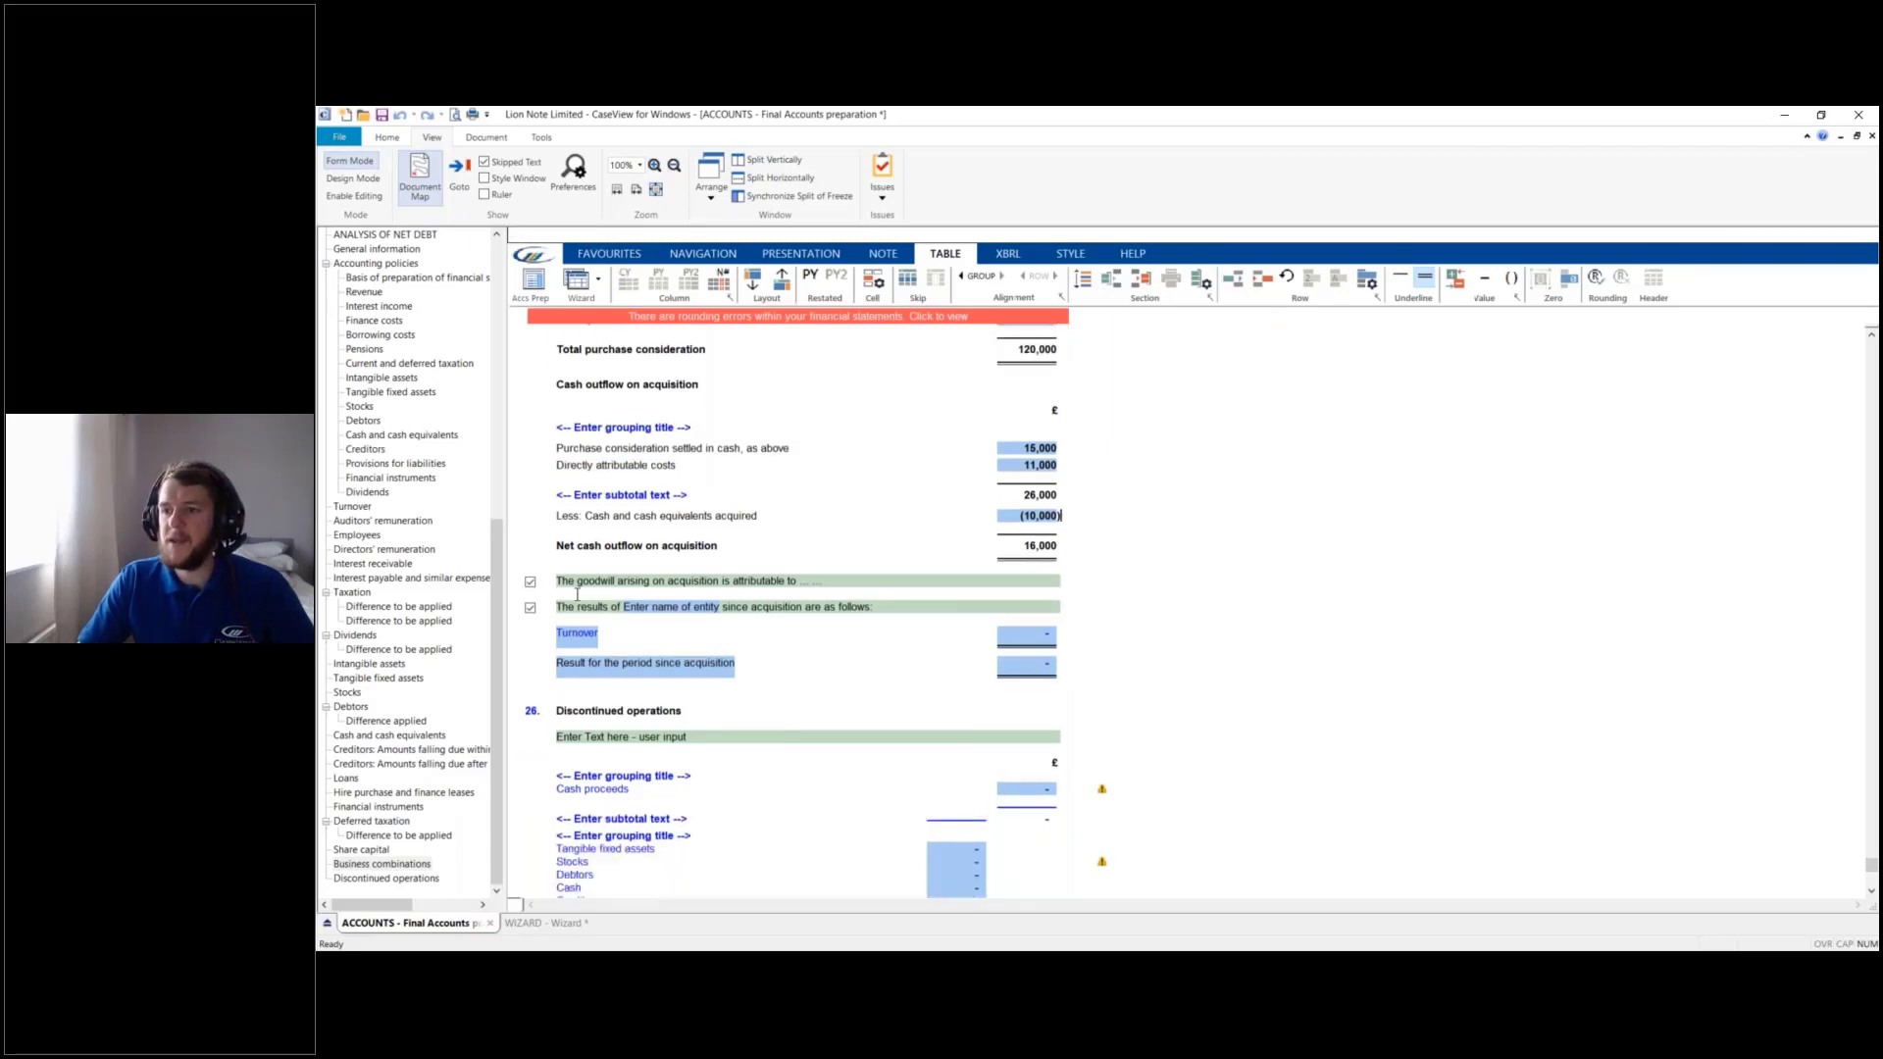
{"action": "scroll", "coordinate": [577, 593], "scroll_direction": "down", "scroll_amount": 1}
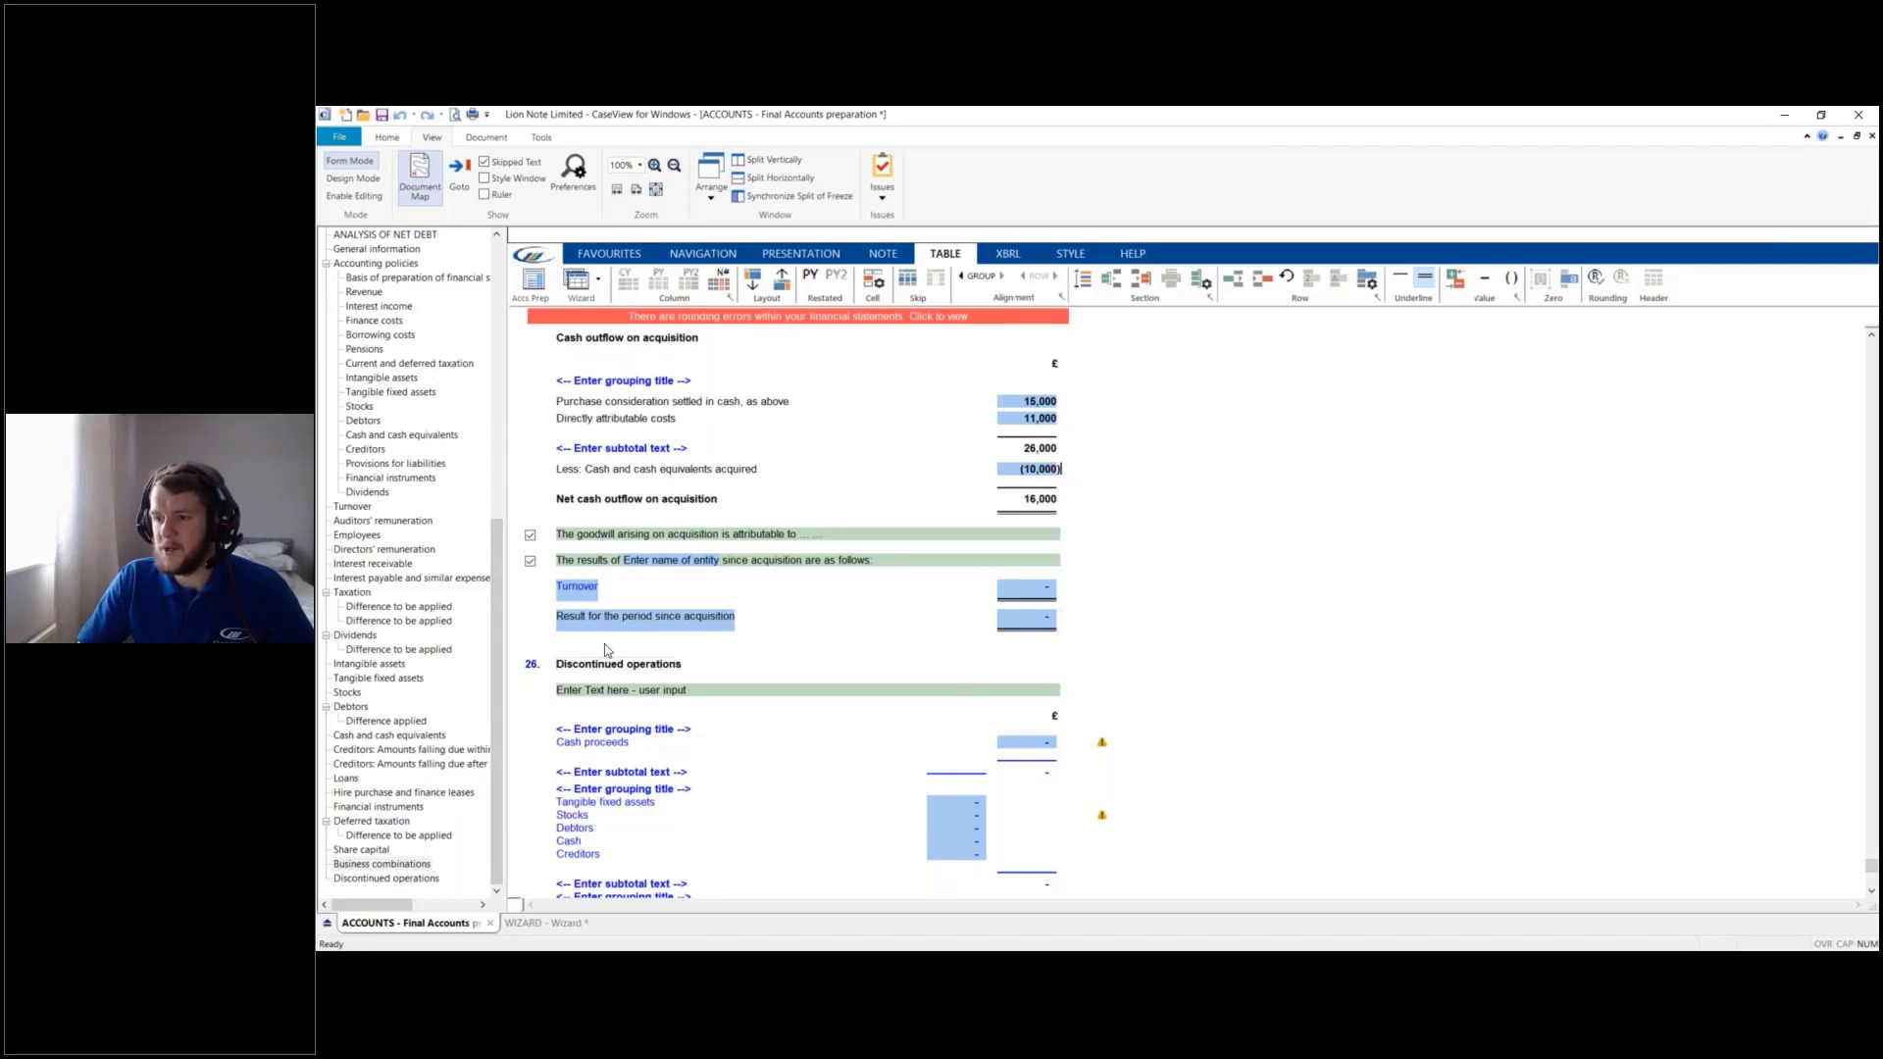
{"action": "scroll", "coordinate": [775, 587], "scroll_direction": "up", "scroll_amount": 1}
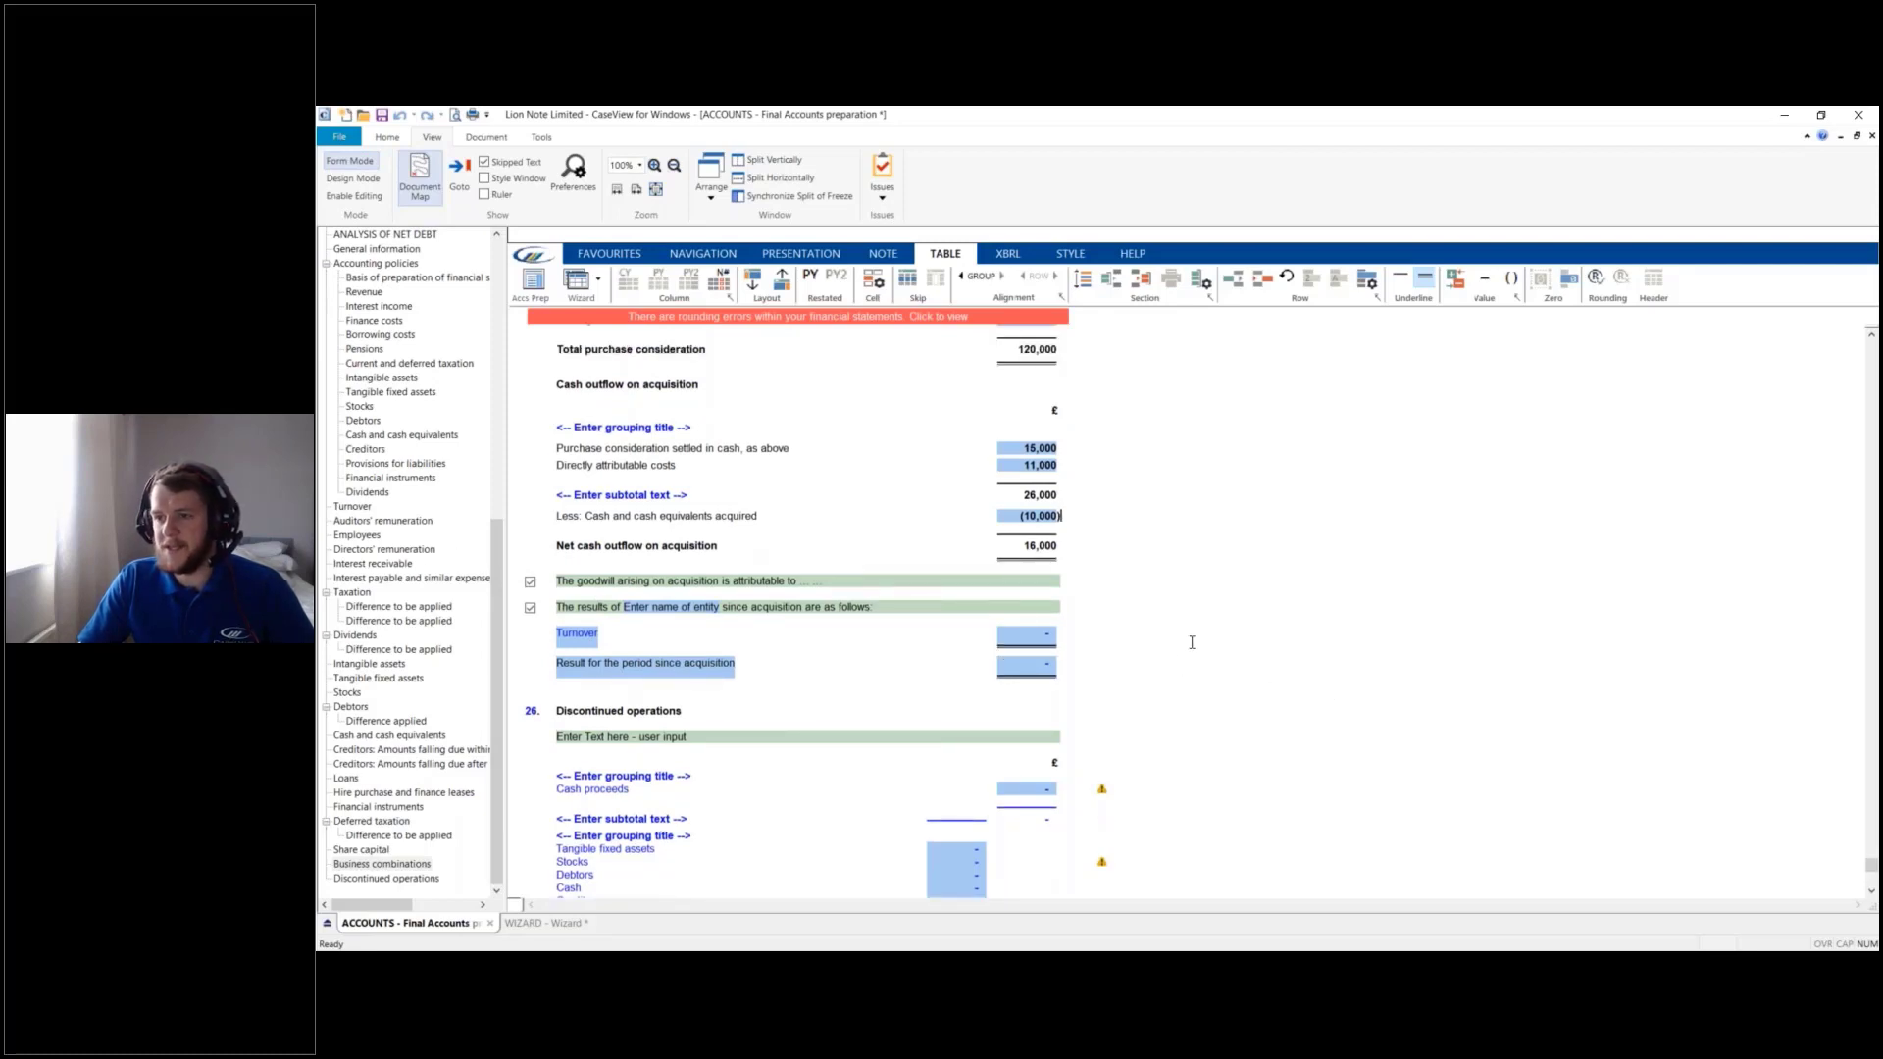
{"action": "scroll", "coordinate": [1182, 651], "scroll_direction": "up", "scroll_amount": 2}
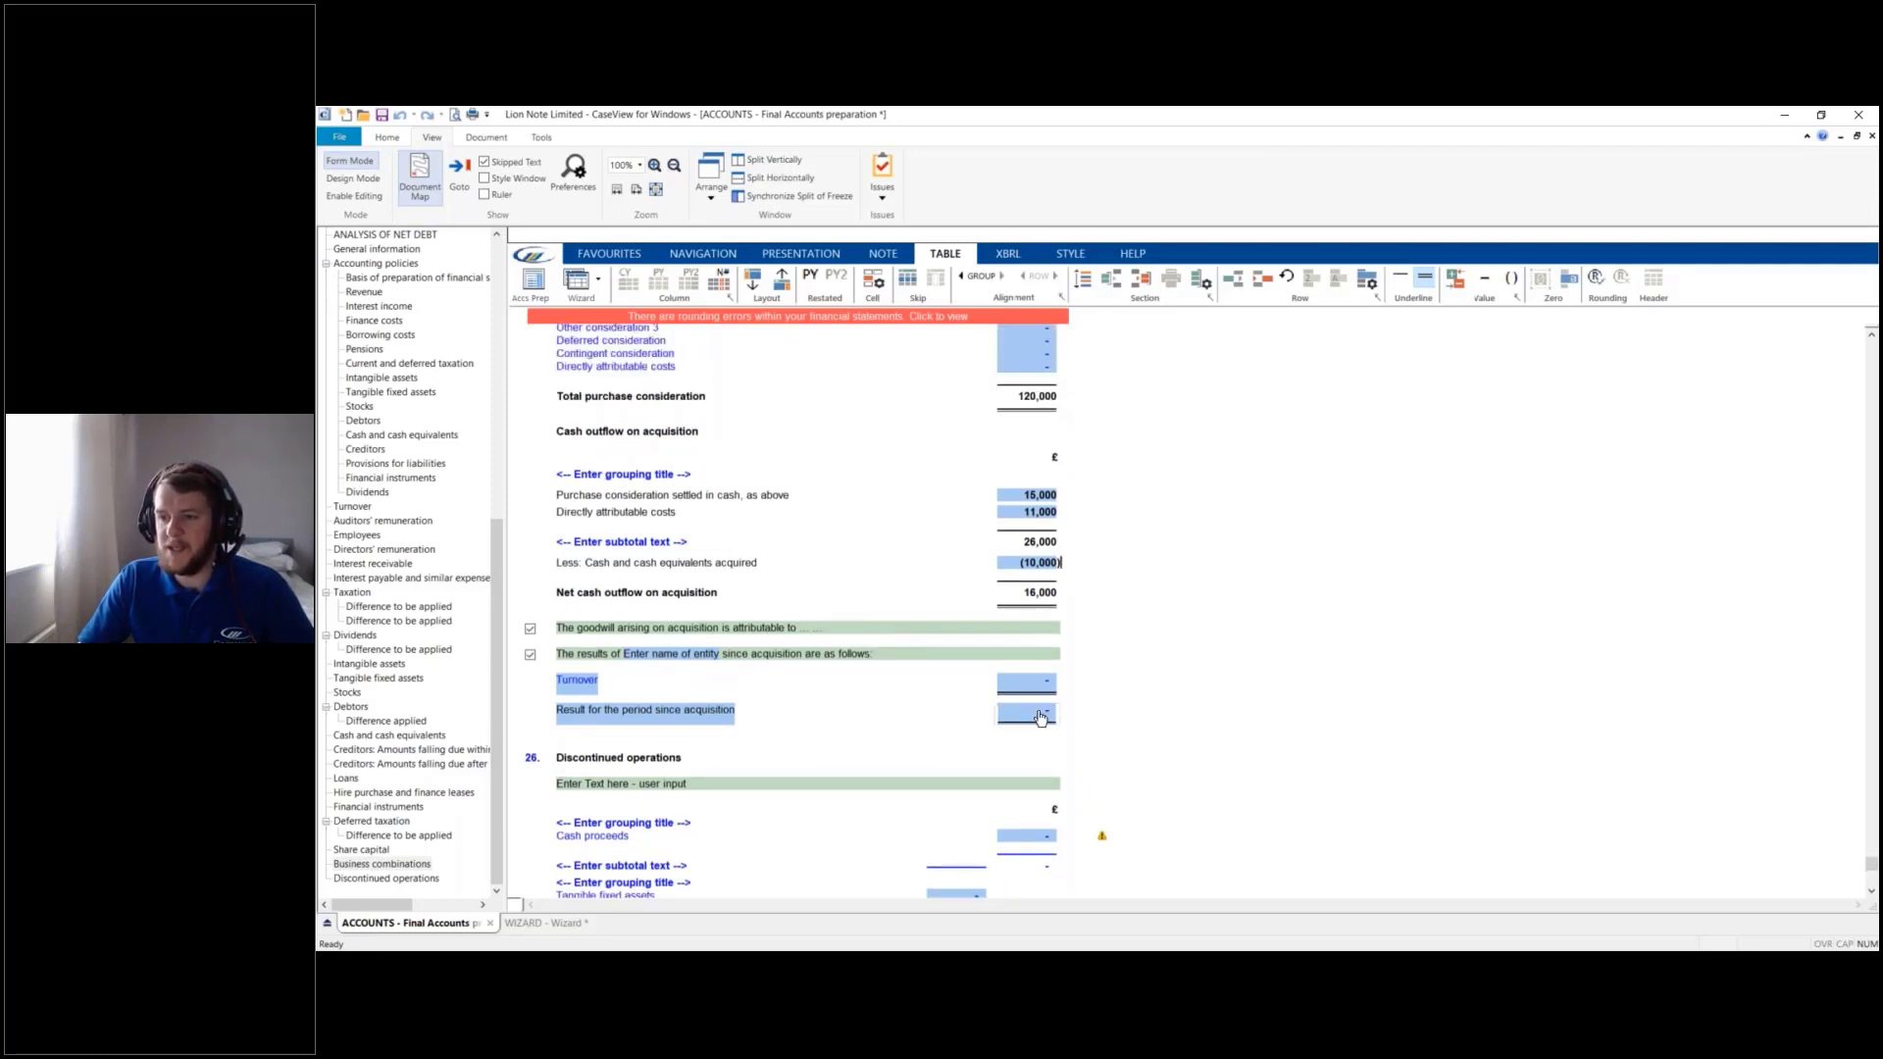
{"action": "scroll", "coordinate": [1112, 766], "scroll_direction": "down", "scroll_amount": 2}
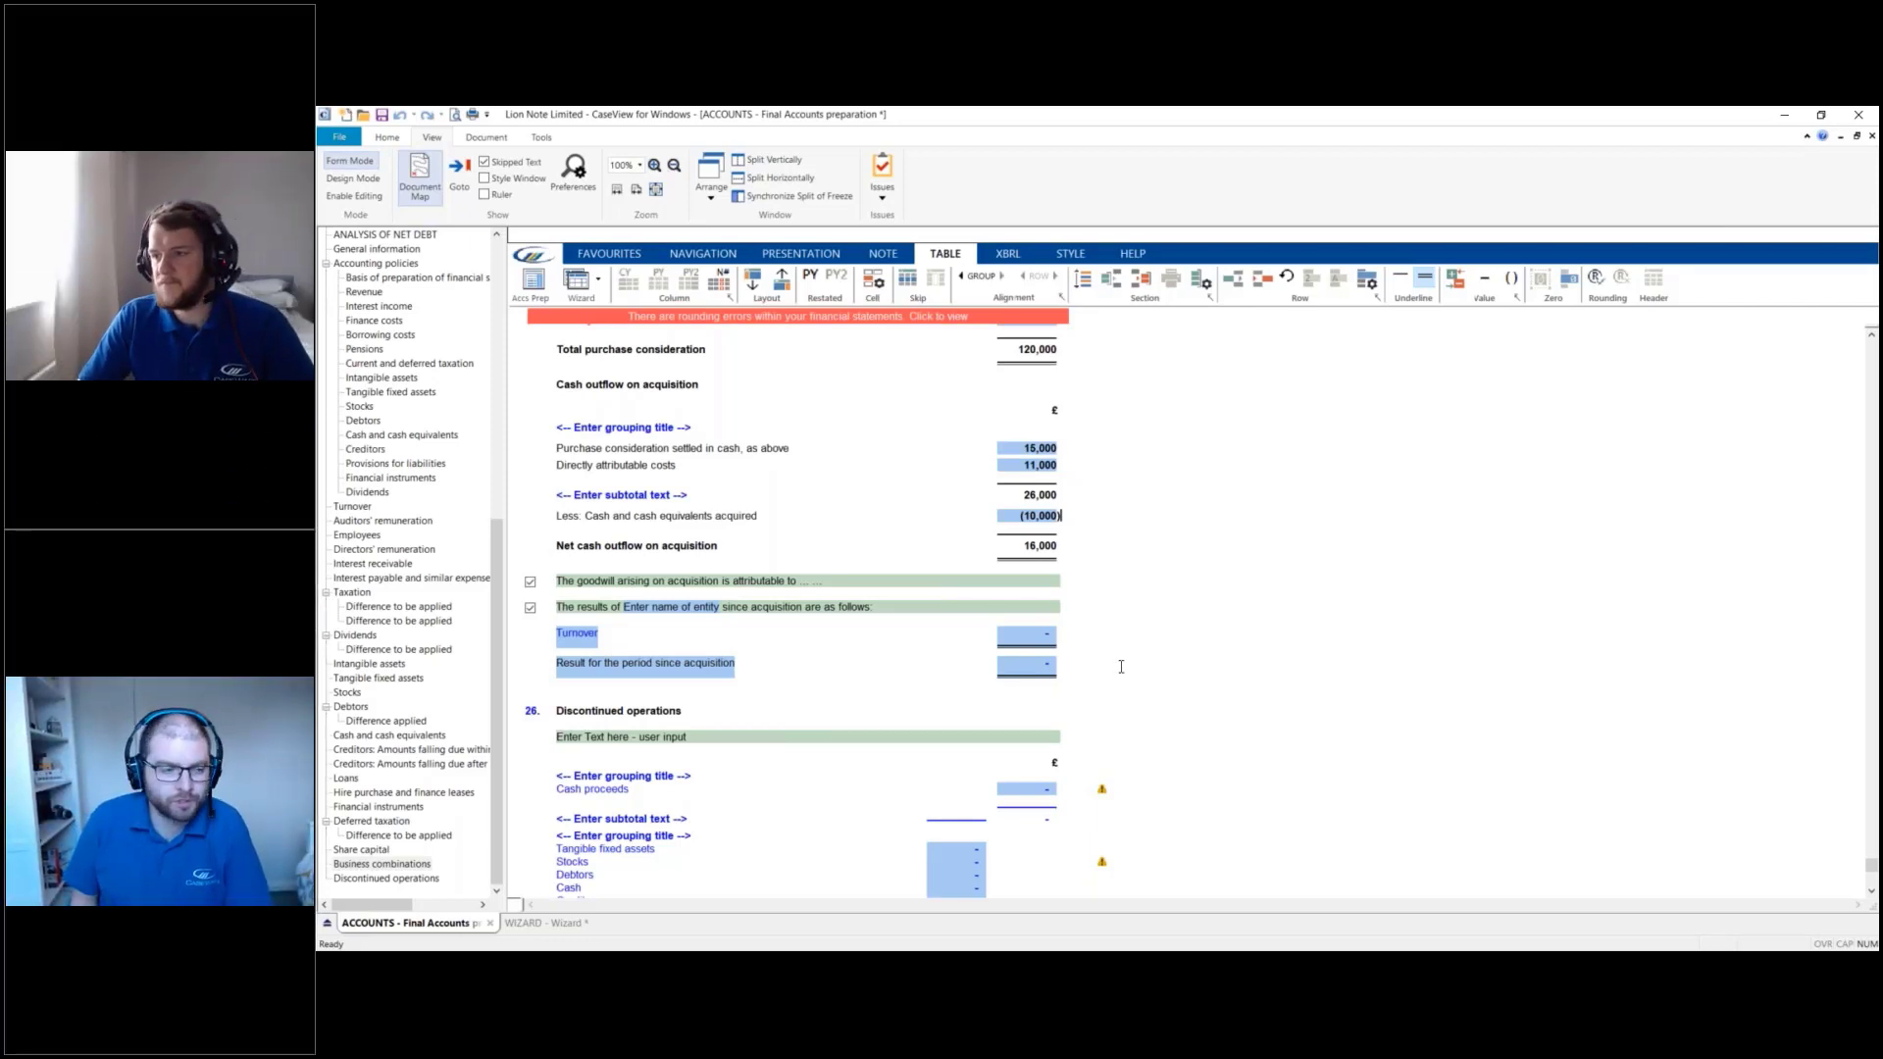
Scroll through the note 25 business combination tables to review them
{"action": "scroll", "coordinate": [1190, 656], "scroll_direction": "up", "scroll_amount": 3}
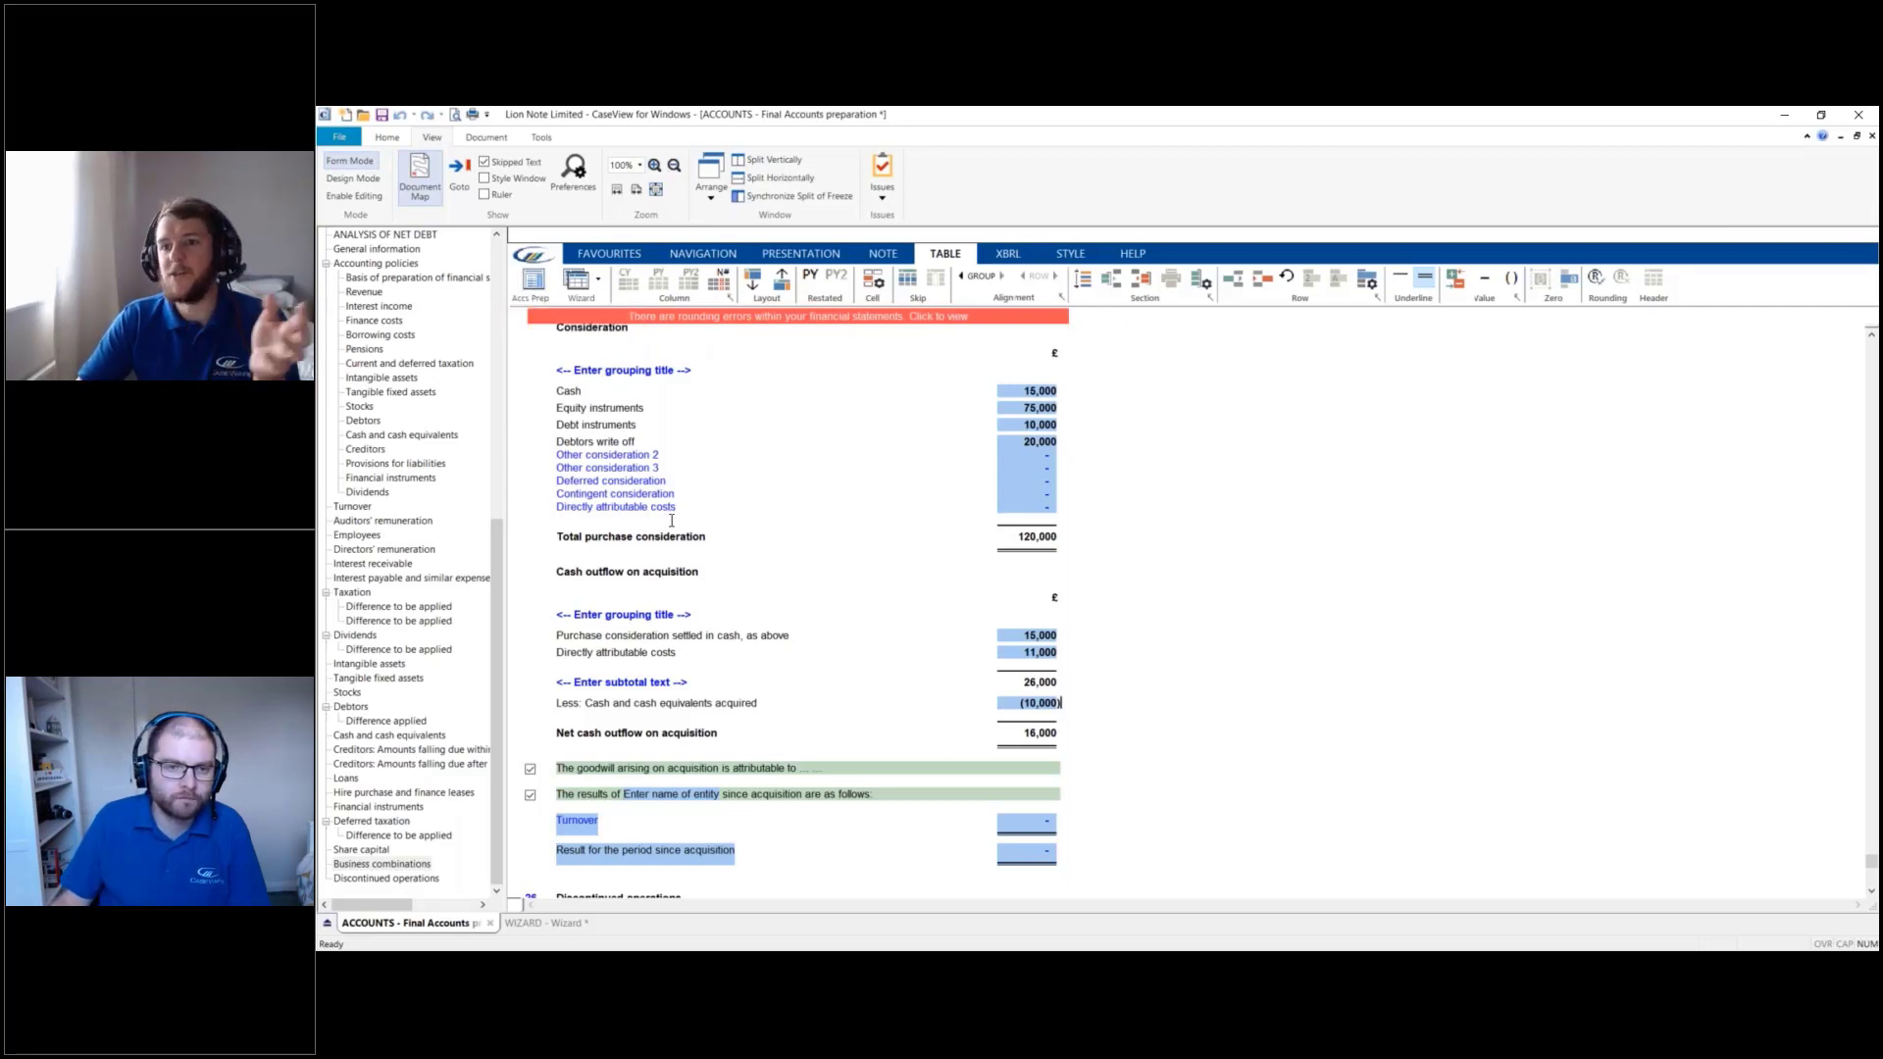
{"action": "scroll", "coordinate": [672, 521], "scroll_direction": "up", "scroll_amount": 15}
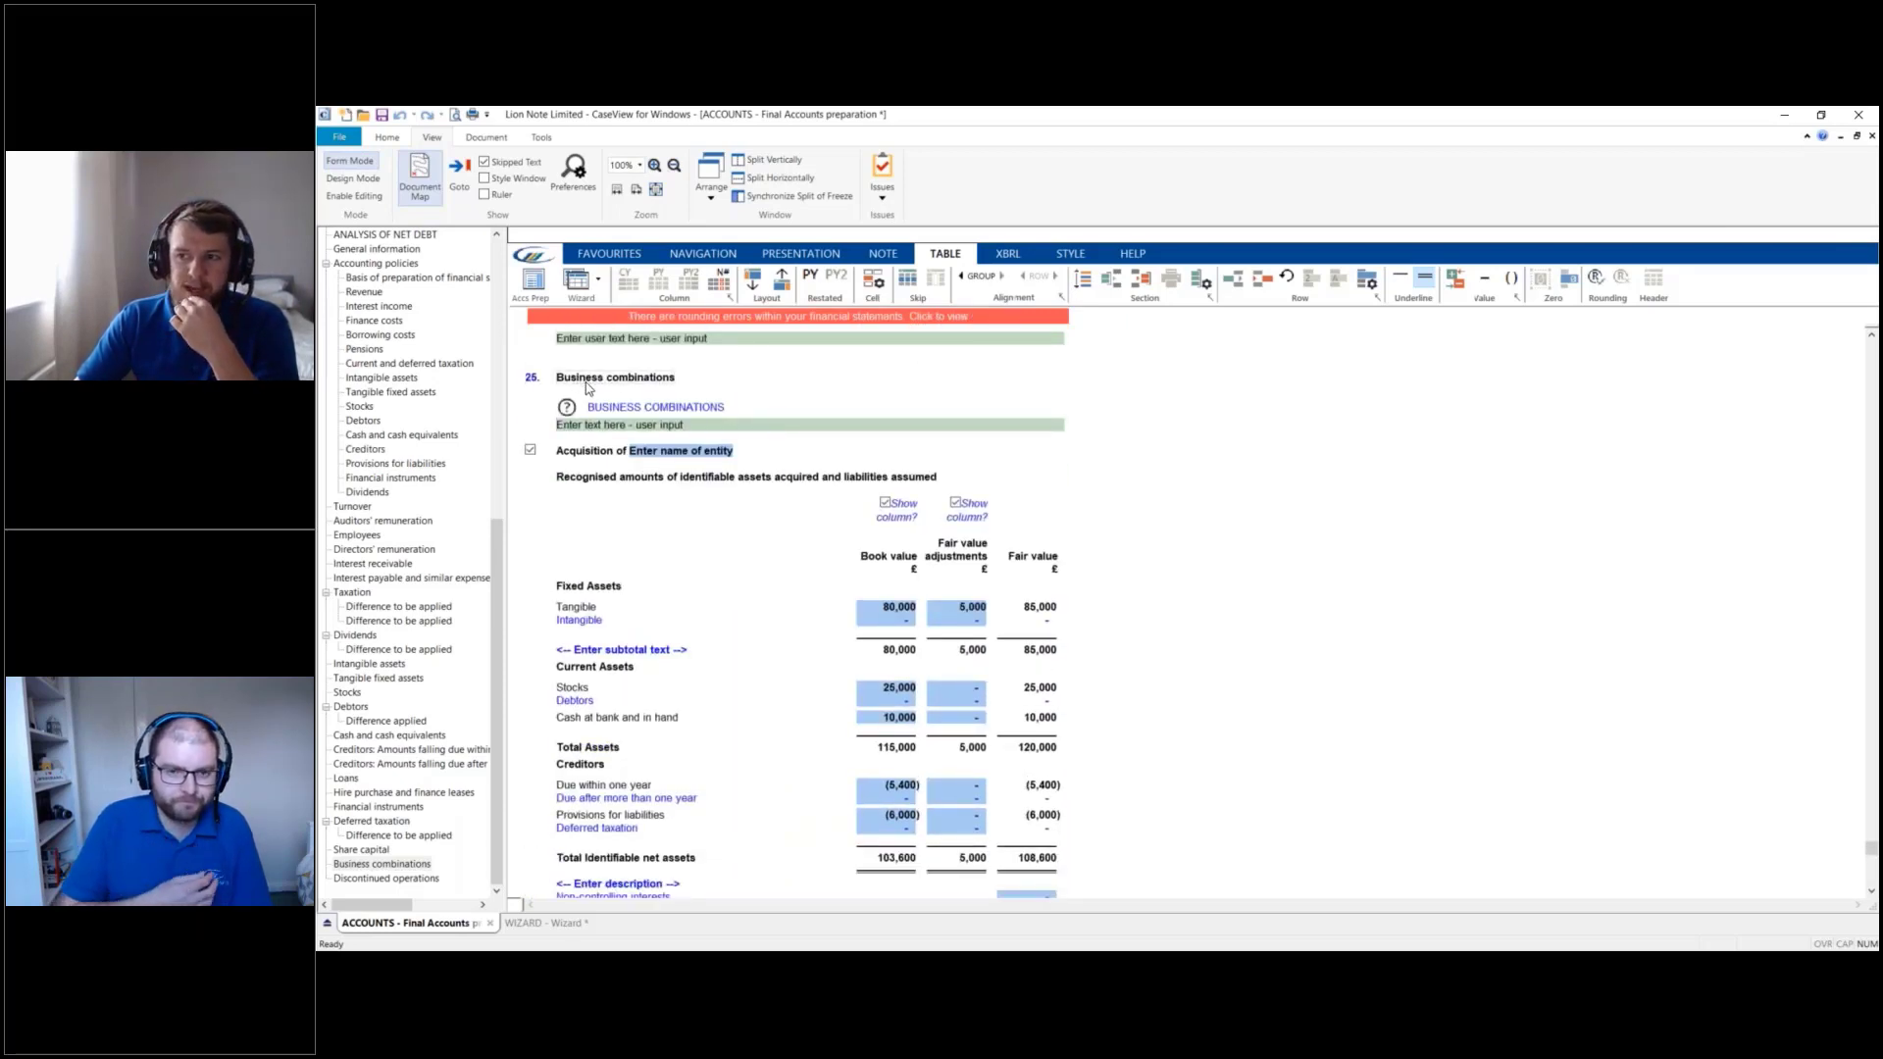
{"action": "scroll", "coordinate": [583, 384], "scroll_direction": "down", "scroll_amount": 3}
{"action": "scroll", "coordinate": [814, 564], "scroll_direction": "down", "scroll_amount": 10}
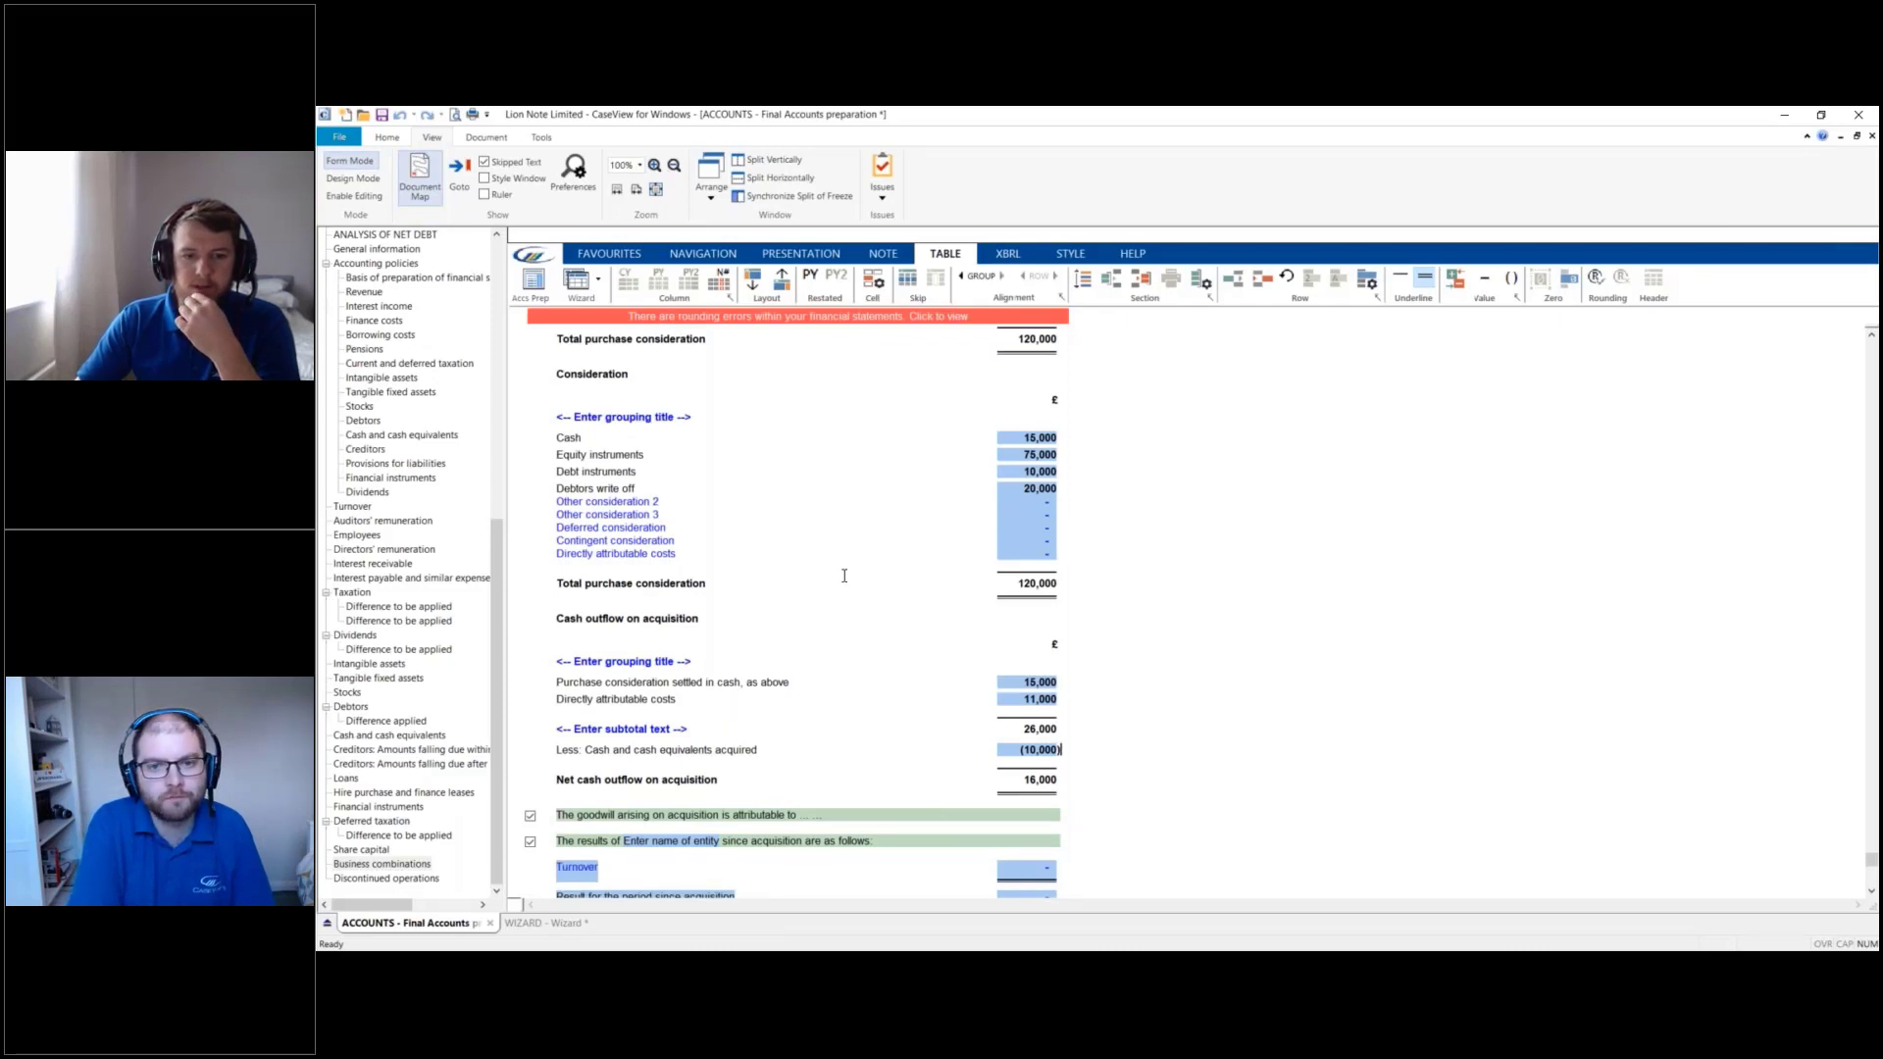
{"action": "scroll", "coordinate": [866, 587], "scroll_direction": "up", "scroll_amount": 20}
{"action": "scroll", "coordinate": [773, 572], "scroll_direction": "down", "scroll_amount": 4}
{"action": "scroll", "coordinate": [772, 572], "scroll_direction": "up", "scroll_amount": 1}
Set the number of business combinations to 2 and review the new empty acquisition block
{"action": "left_click", "coordinate": [567, 455]}
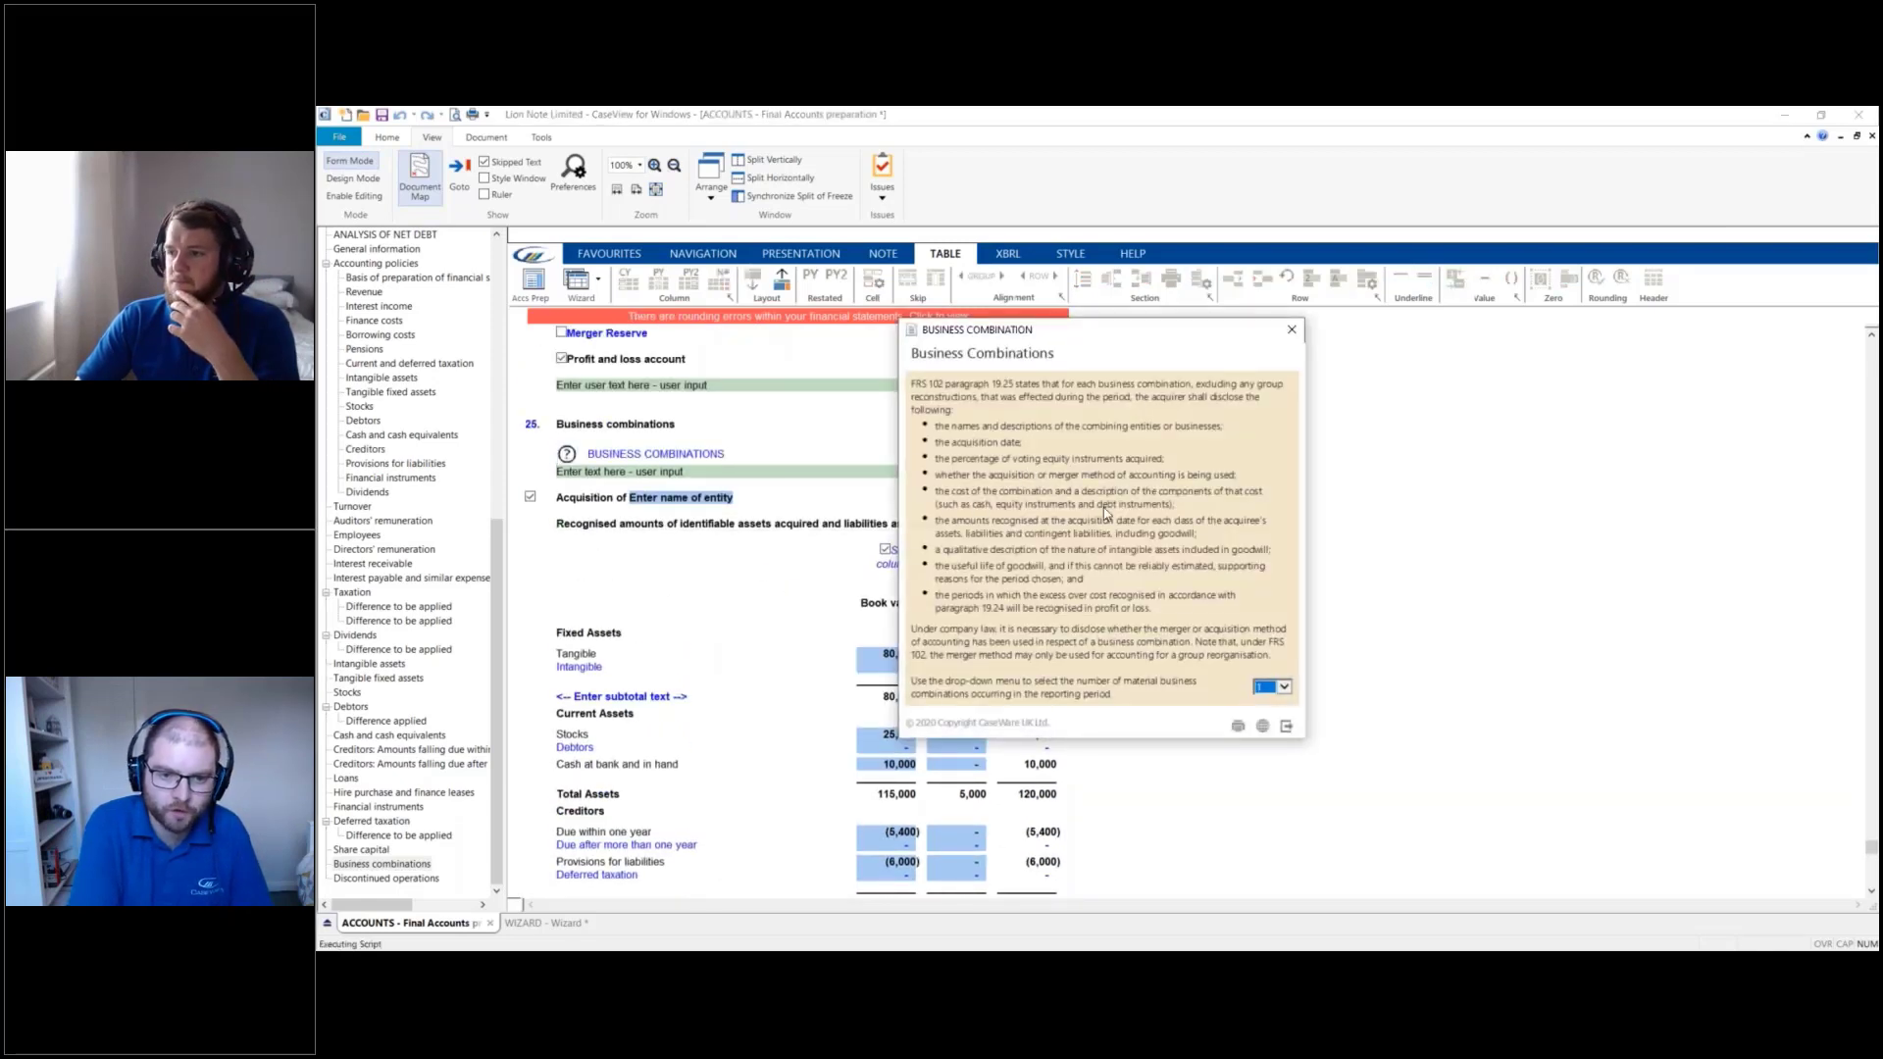
{"action": "left_click", "coordinate": [1280, 688]}
{"action": "left_click", "coordinate": [1262, 700]}
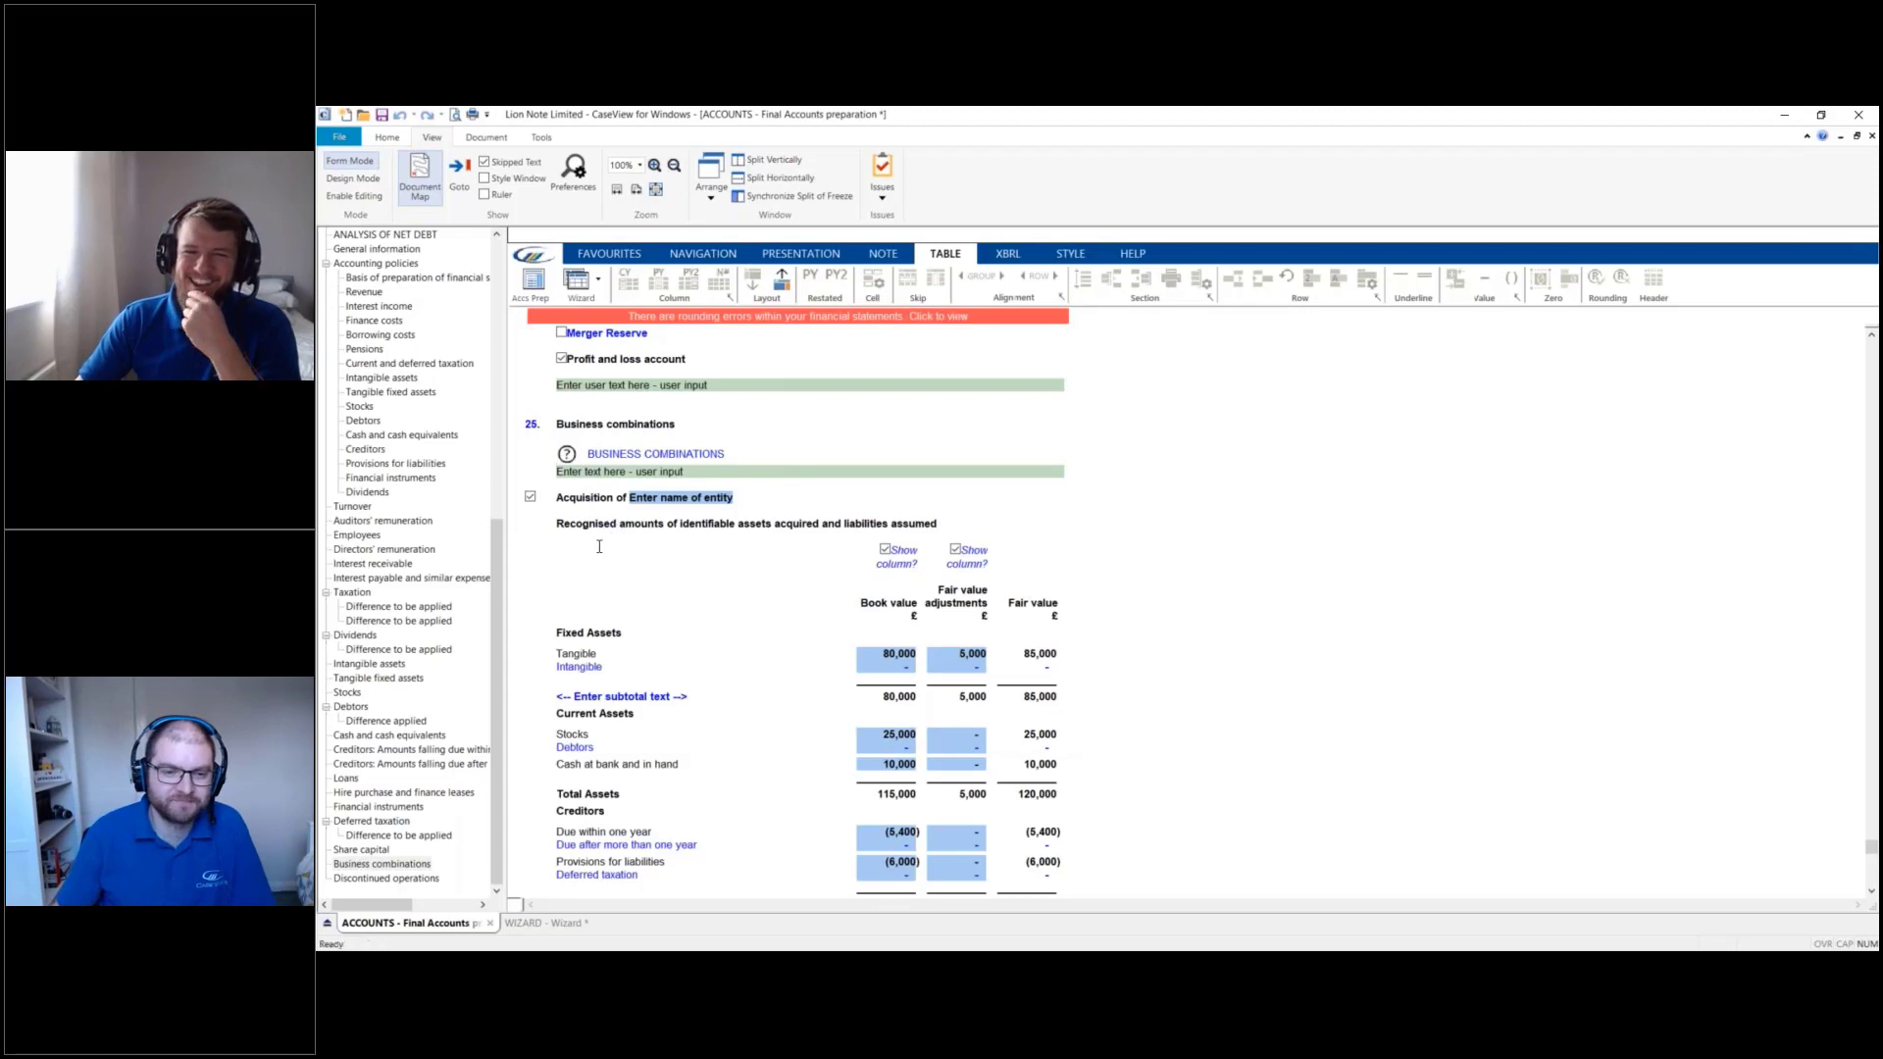
{"action": "scroll", "coordinate": [614, 551], "scroll_direction": "down", "scroll_amount": 20}
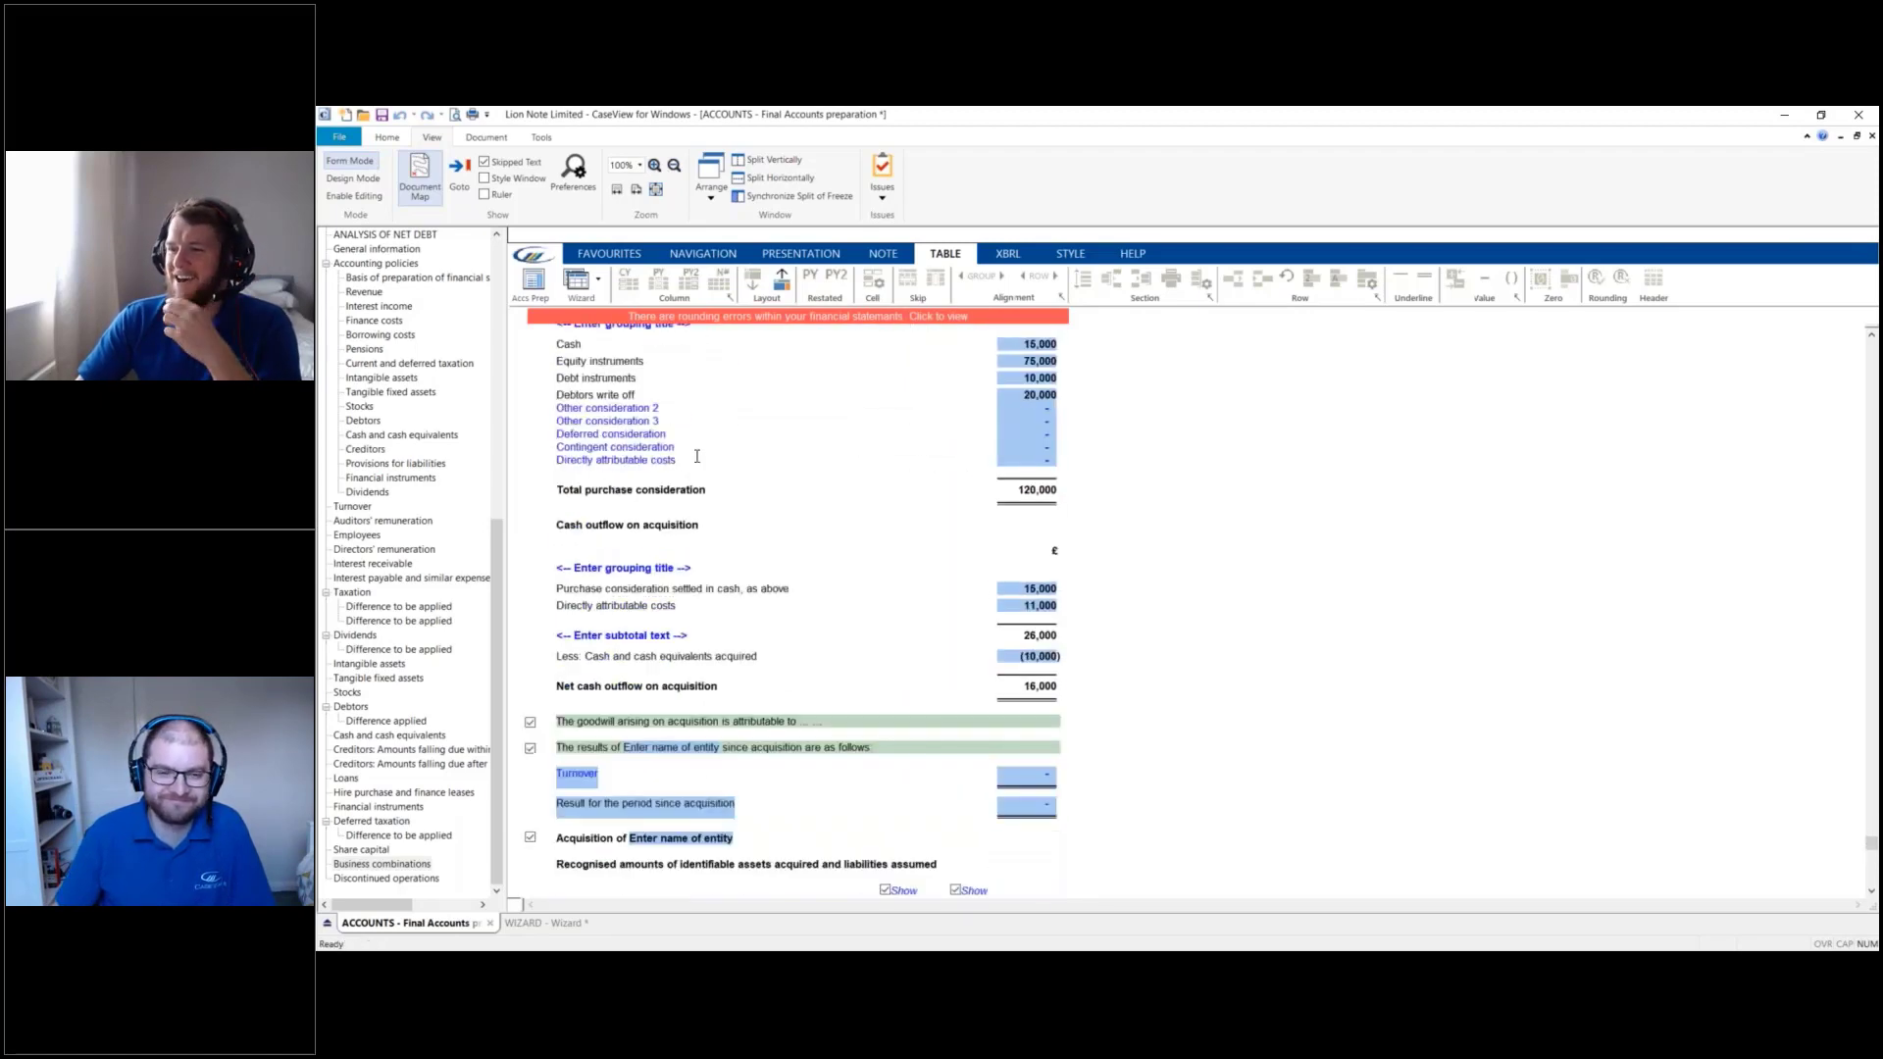
{"action": "scroll", "coordinate": [713, 445], "scroll_direction": "down", "scroll_amount": 12}
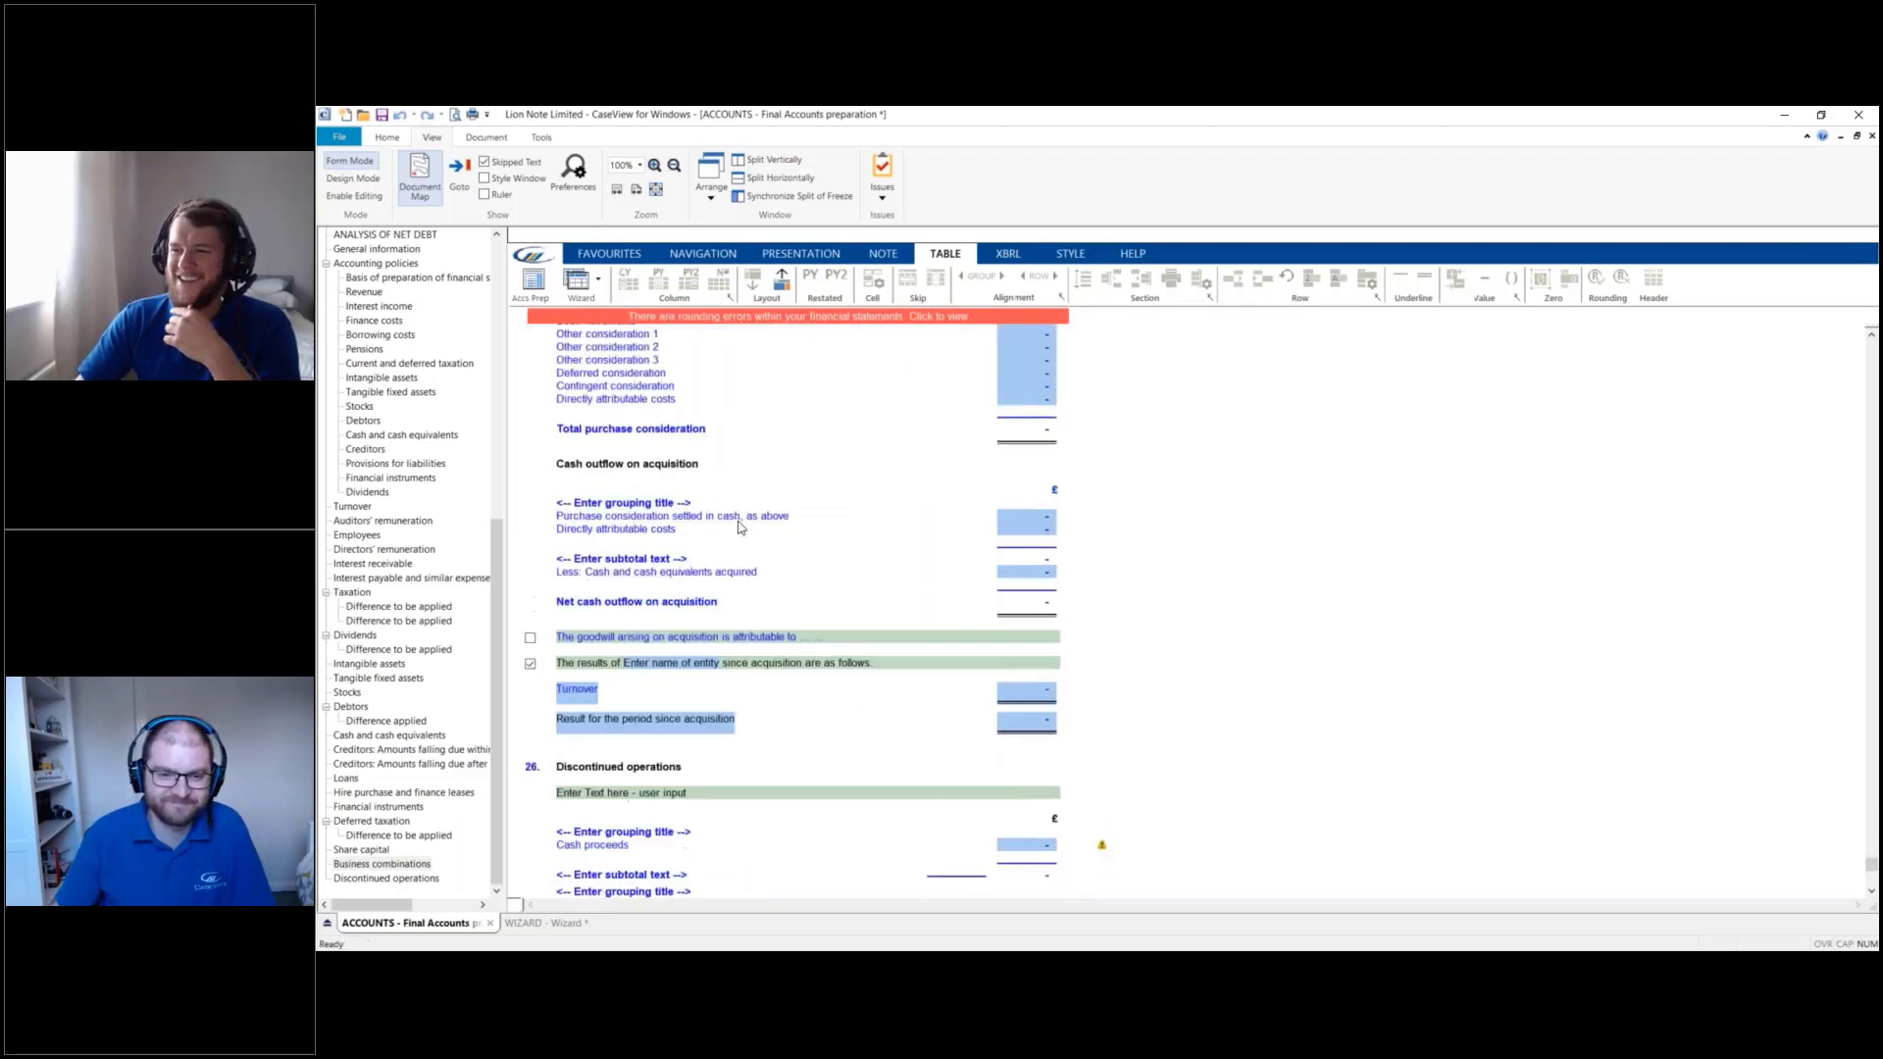
{"action": "scroll", "coordinate": [989, 628], "scroll_direction": "up", "scroll_amount": 5}
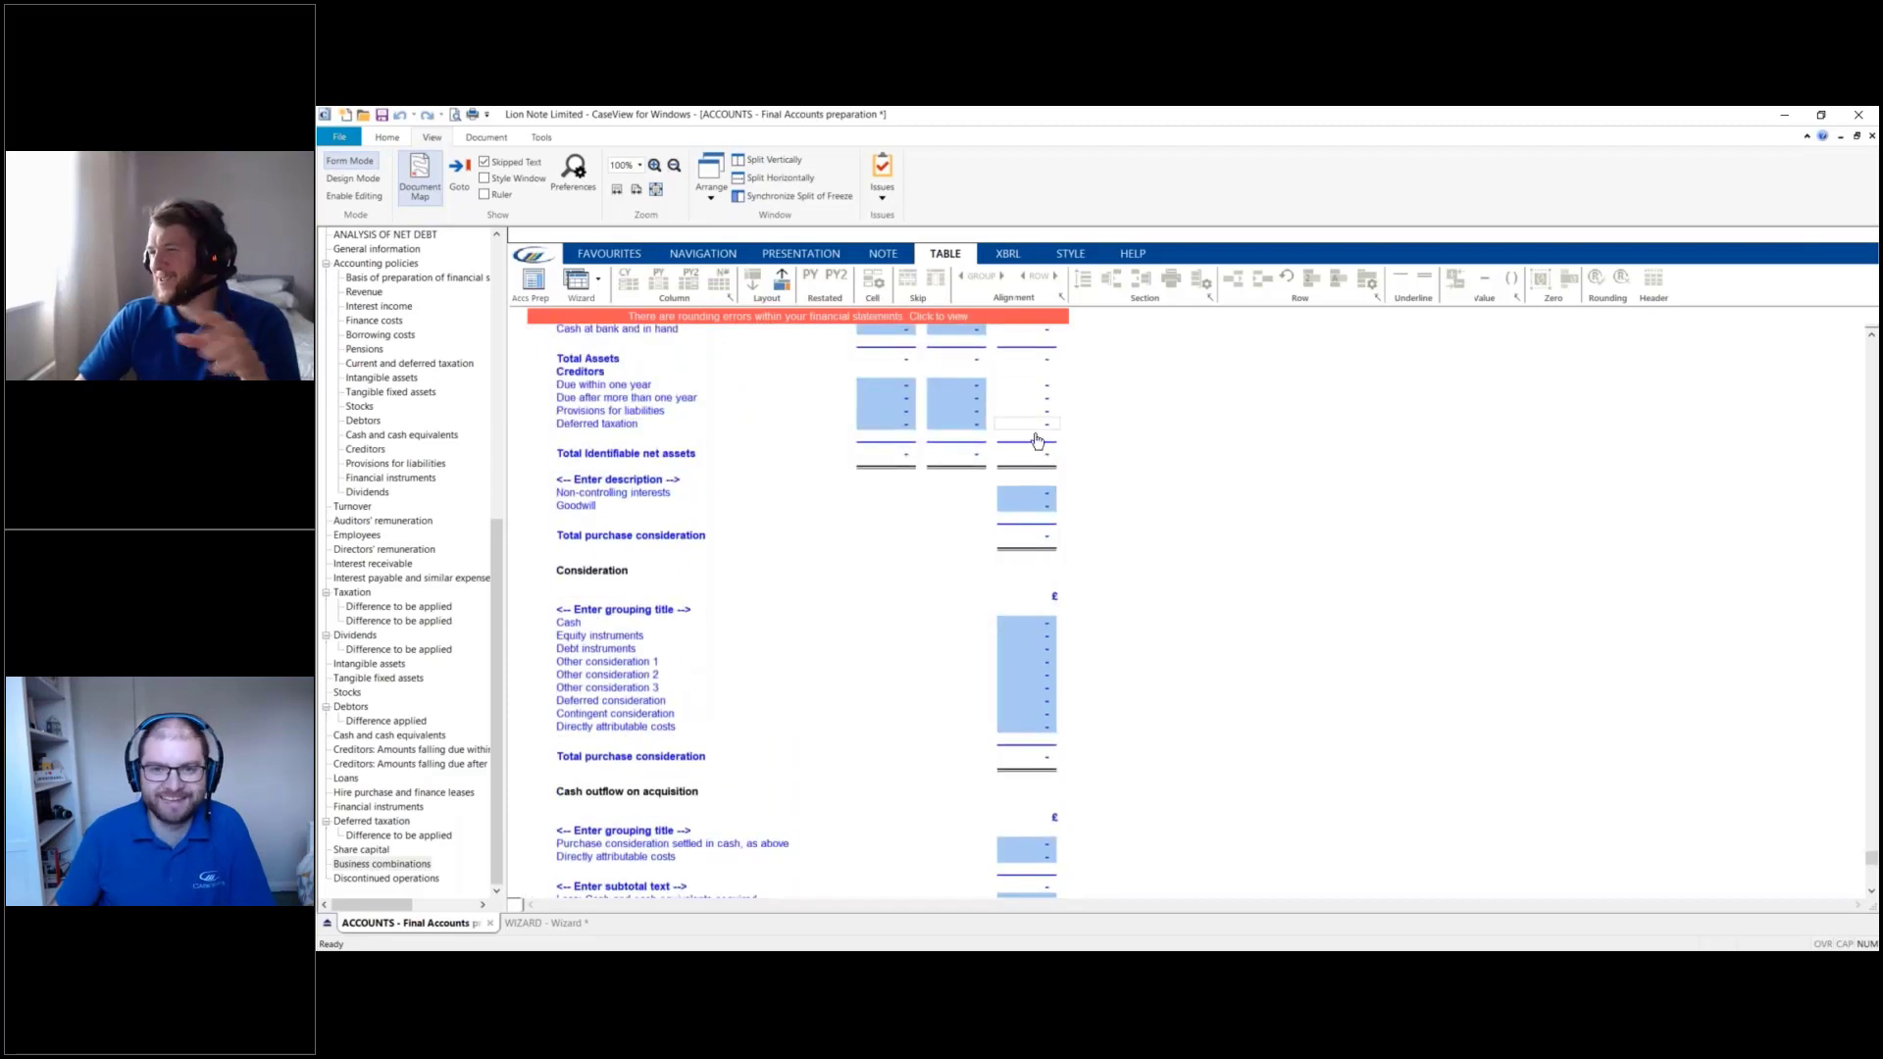
{"action": "scroll", "coordinate": [1163, 565], "scroll_direction": "up", "scroll_amount": 16}
{"action": "scroll", "coordinate": [1236, 623], "scroll_direction": "up", "scroll_amount": 16}
{"action": "scroll", "coordinate": [1274, 598], "scroll_direction": "down", "scroll_amount": 20}
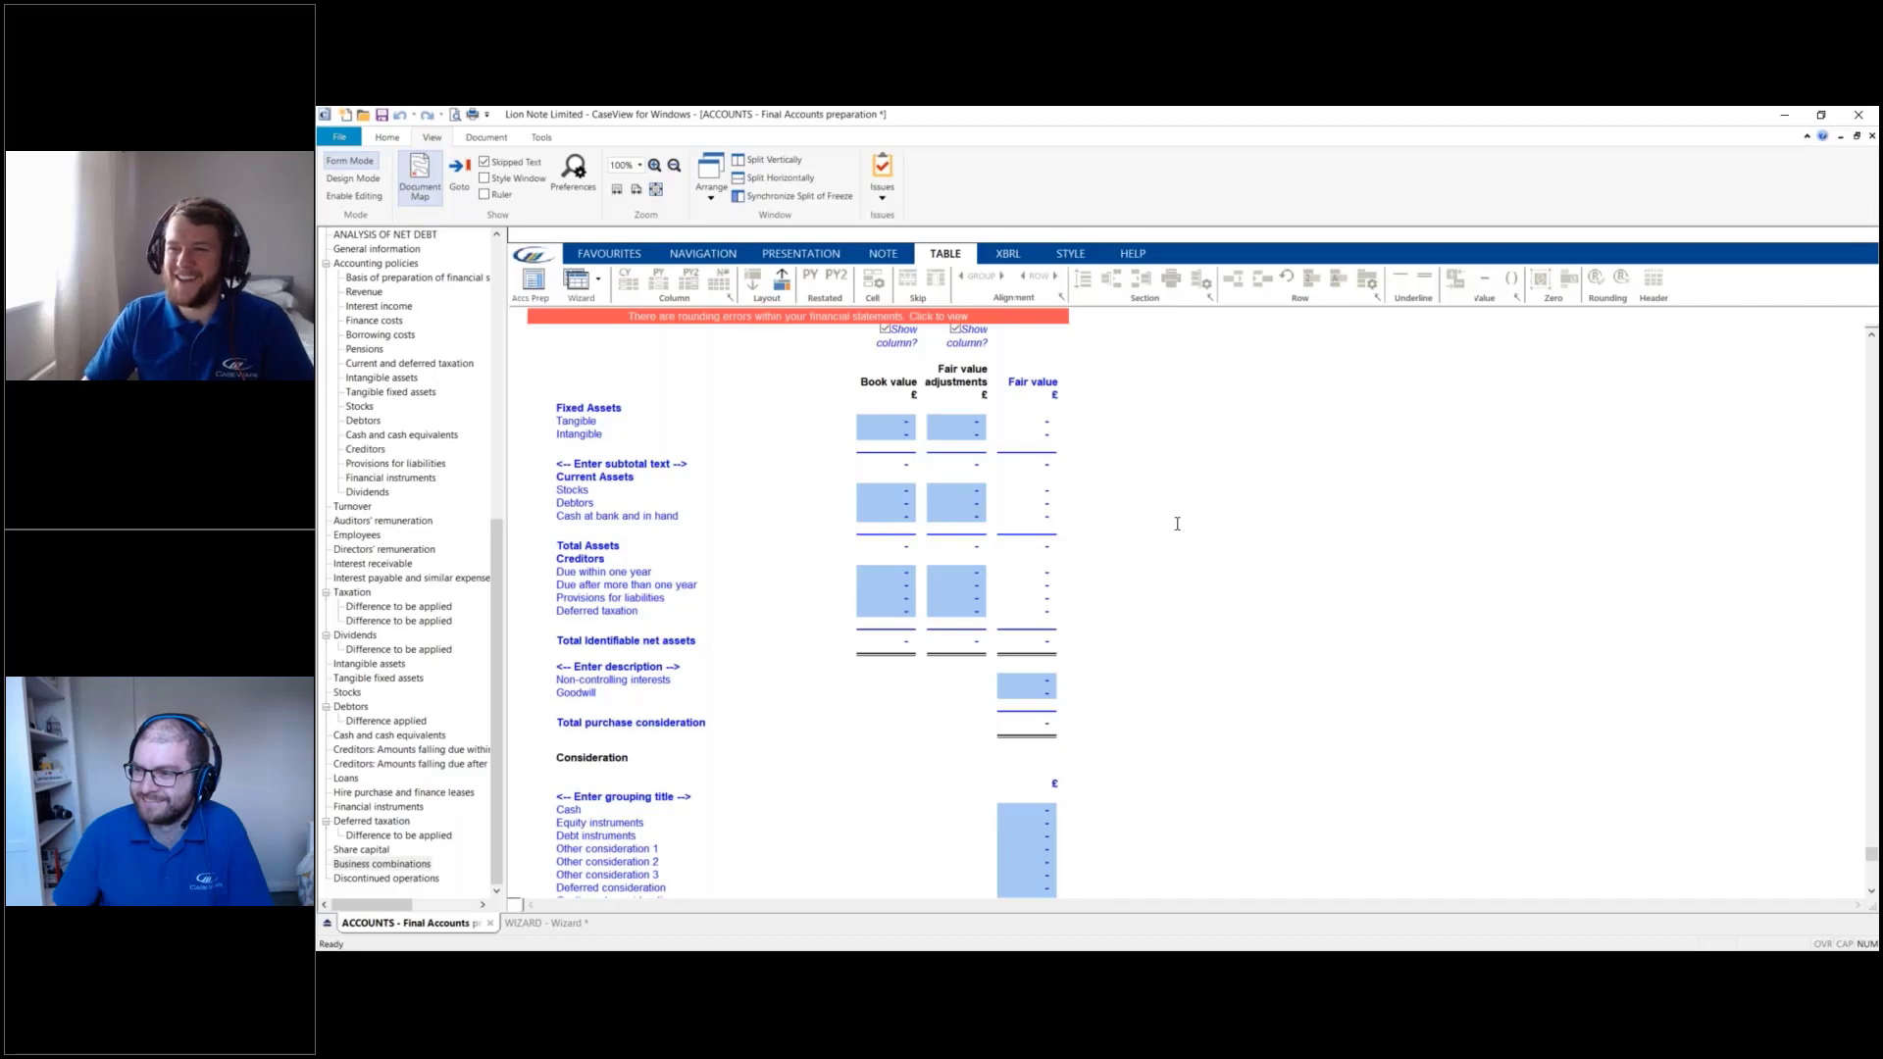
{"action": "scroll", "coordinate": [1177, 524], "scroll_direction": "up", "scroll_amount": 20}
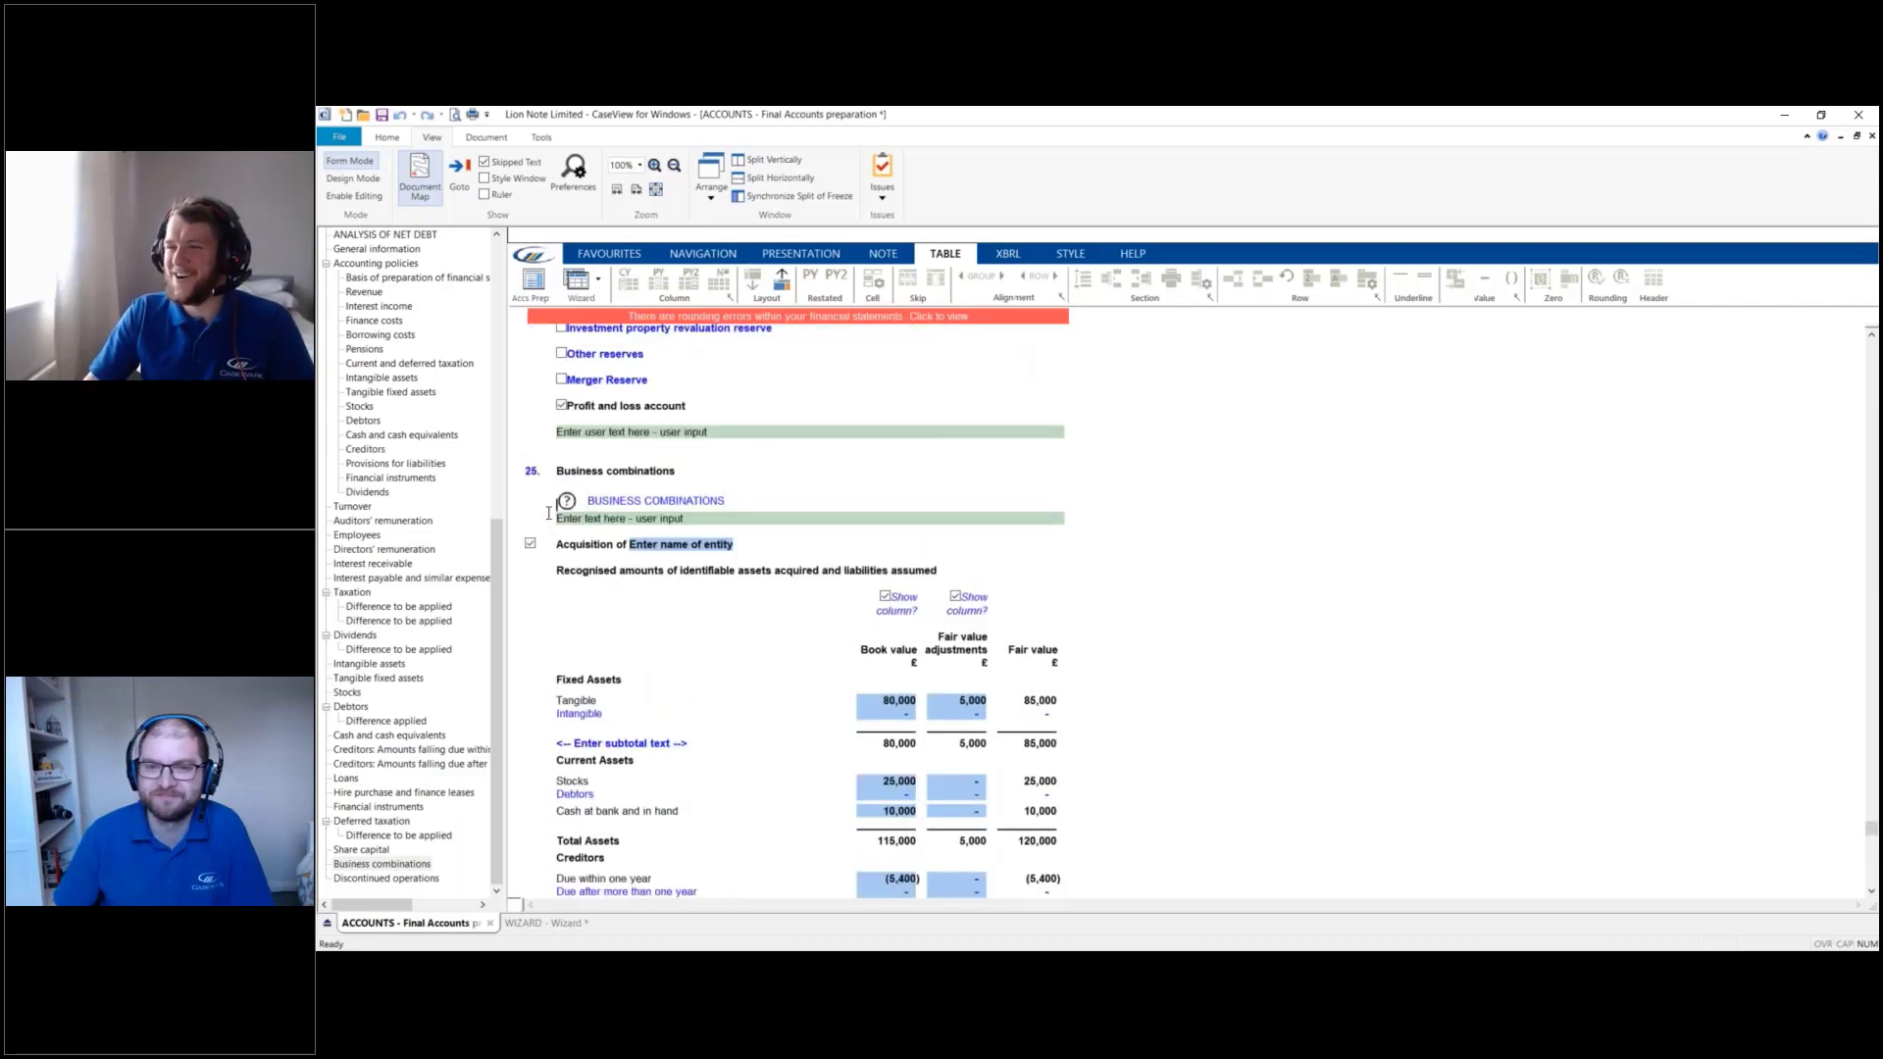
Keep the number of business combinations at 2 in the guidance dialog
{"action": "left_click", "coordinate": [567, 501]}
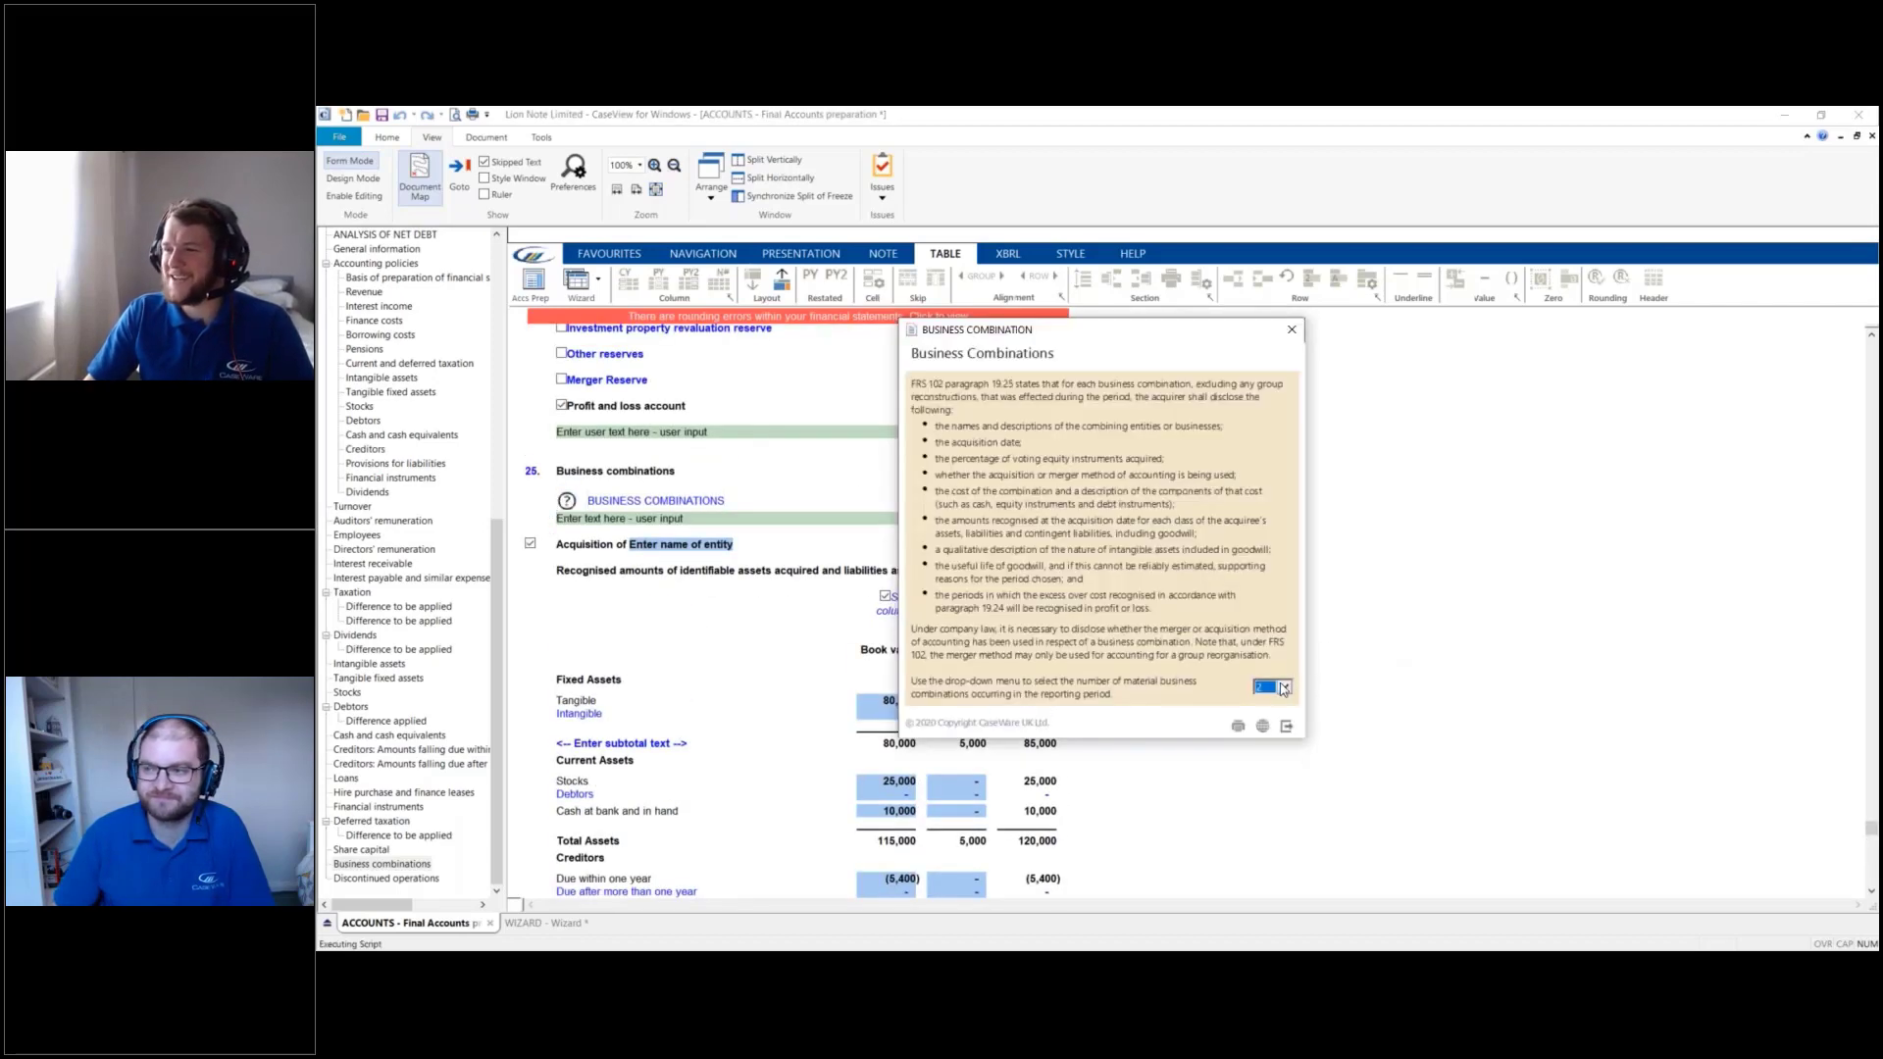
{"action": "left_click", "coordinate": [1283, 688]}
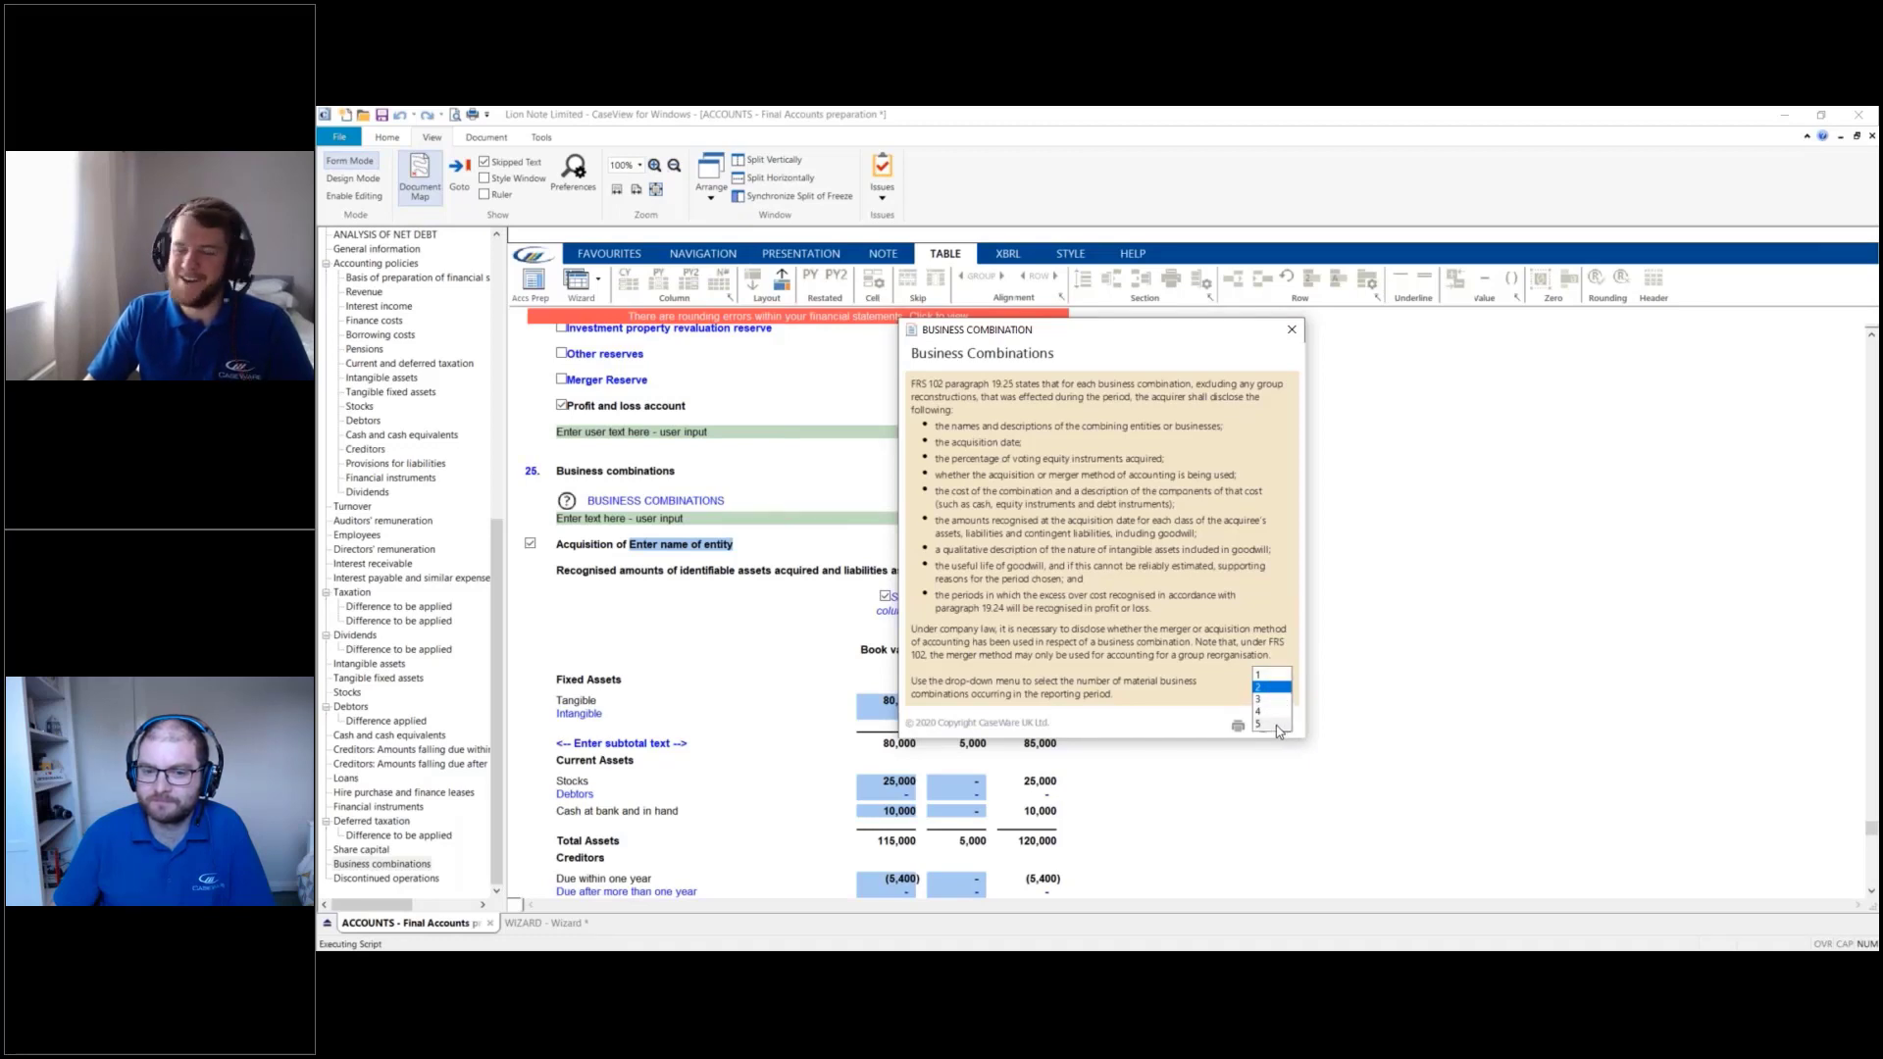
{"action": "left_click", "coordinate": [1272, 687]}
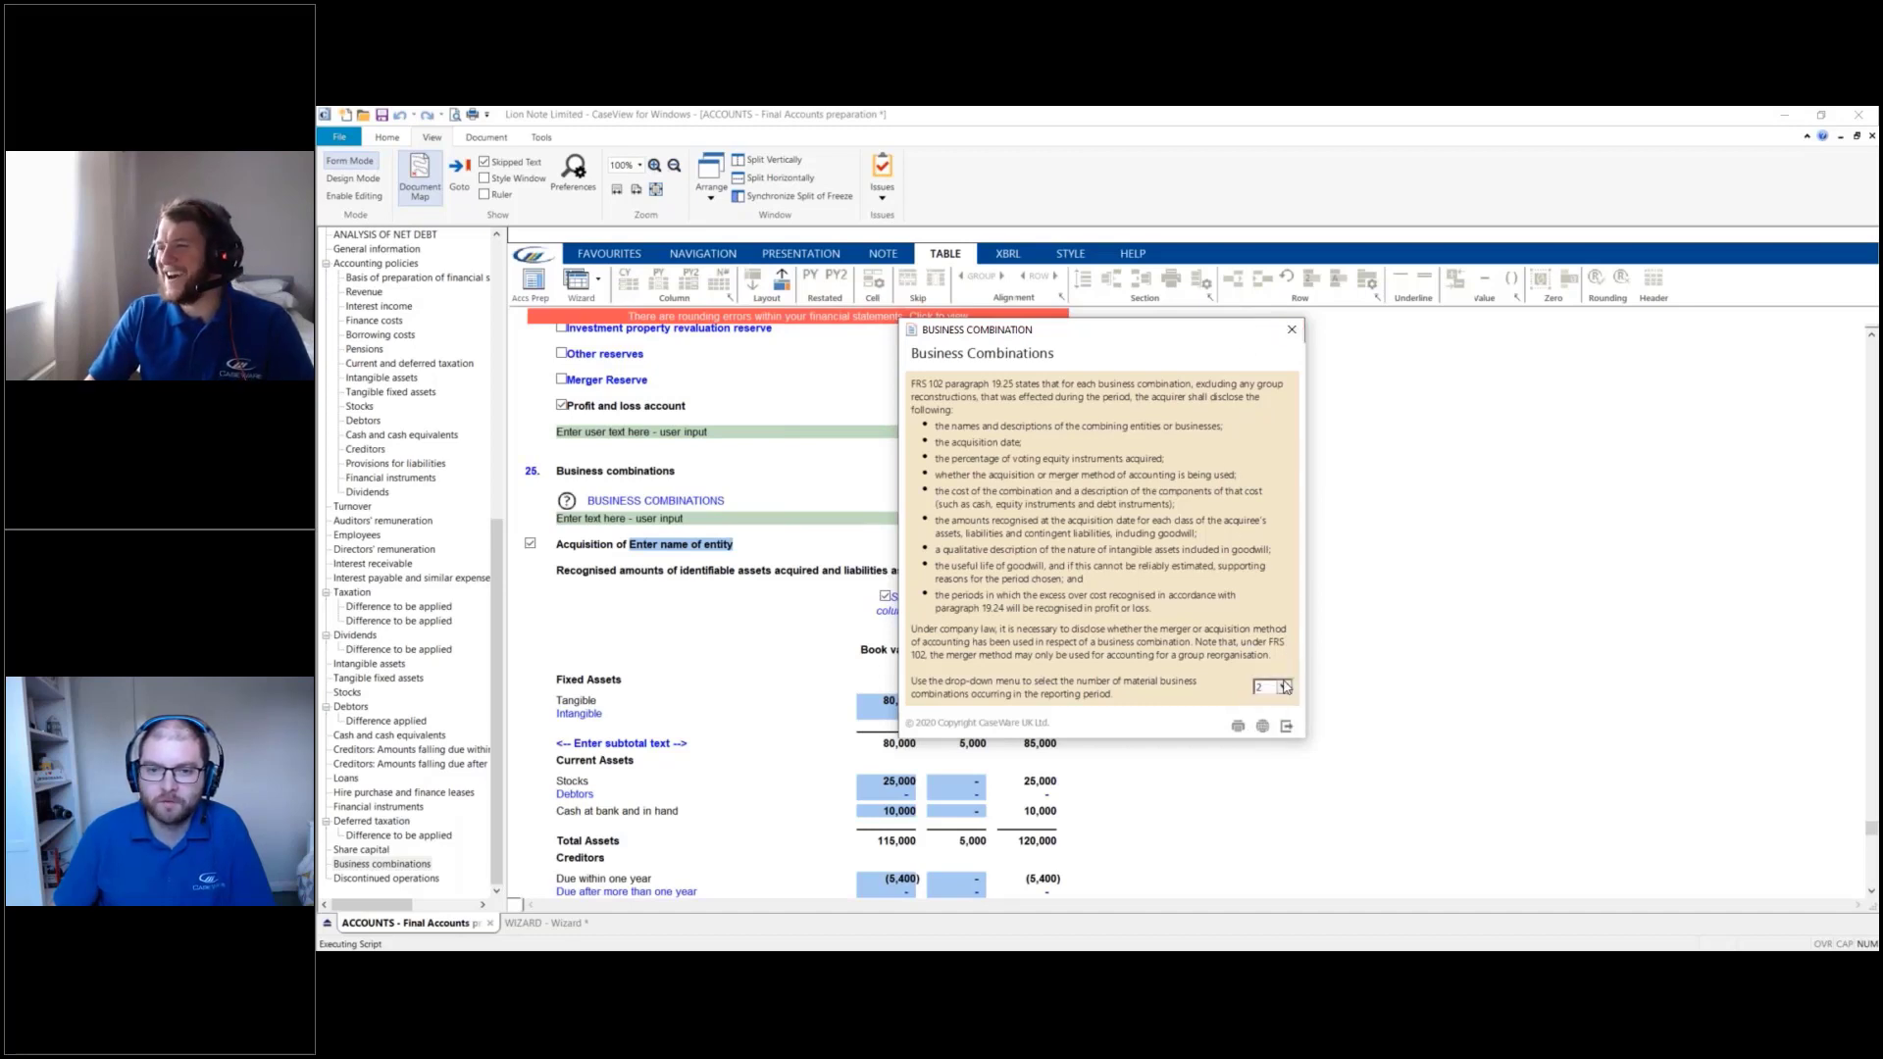
{"action": "left_click", "coordinate": [1292, 330]}
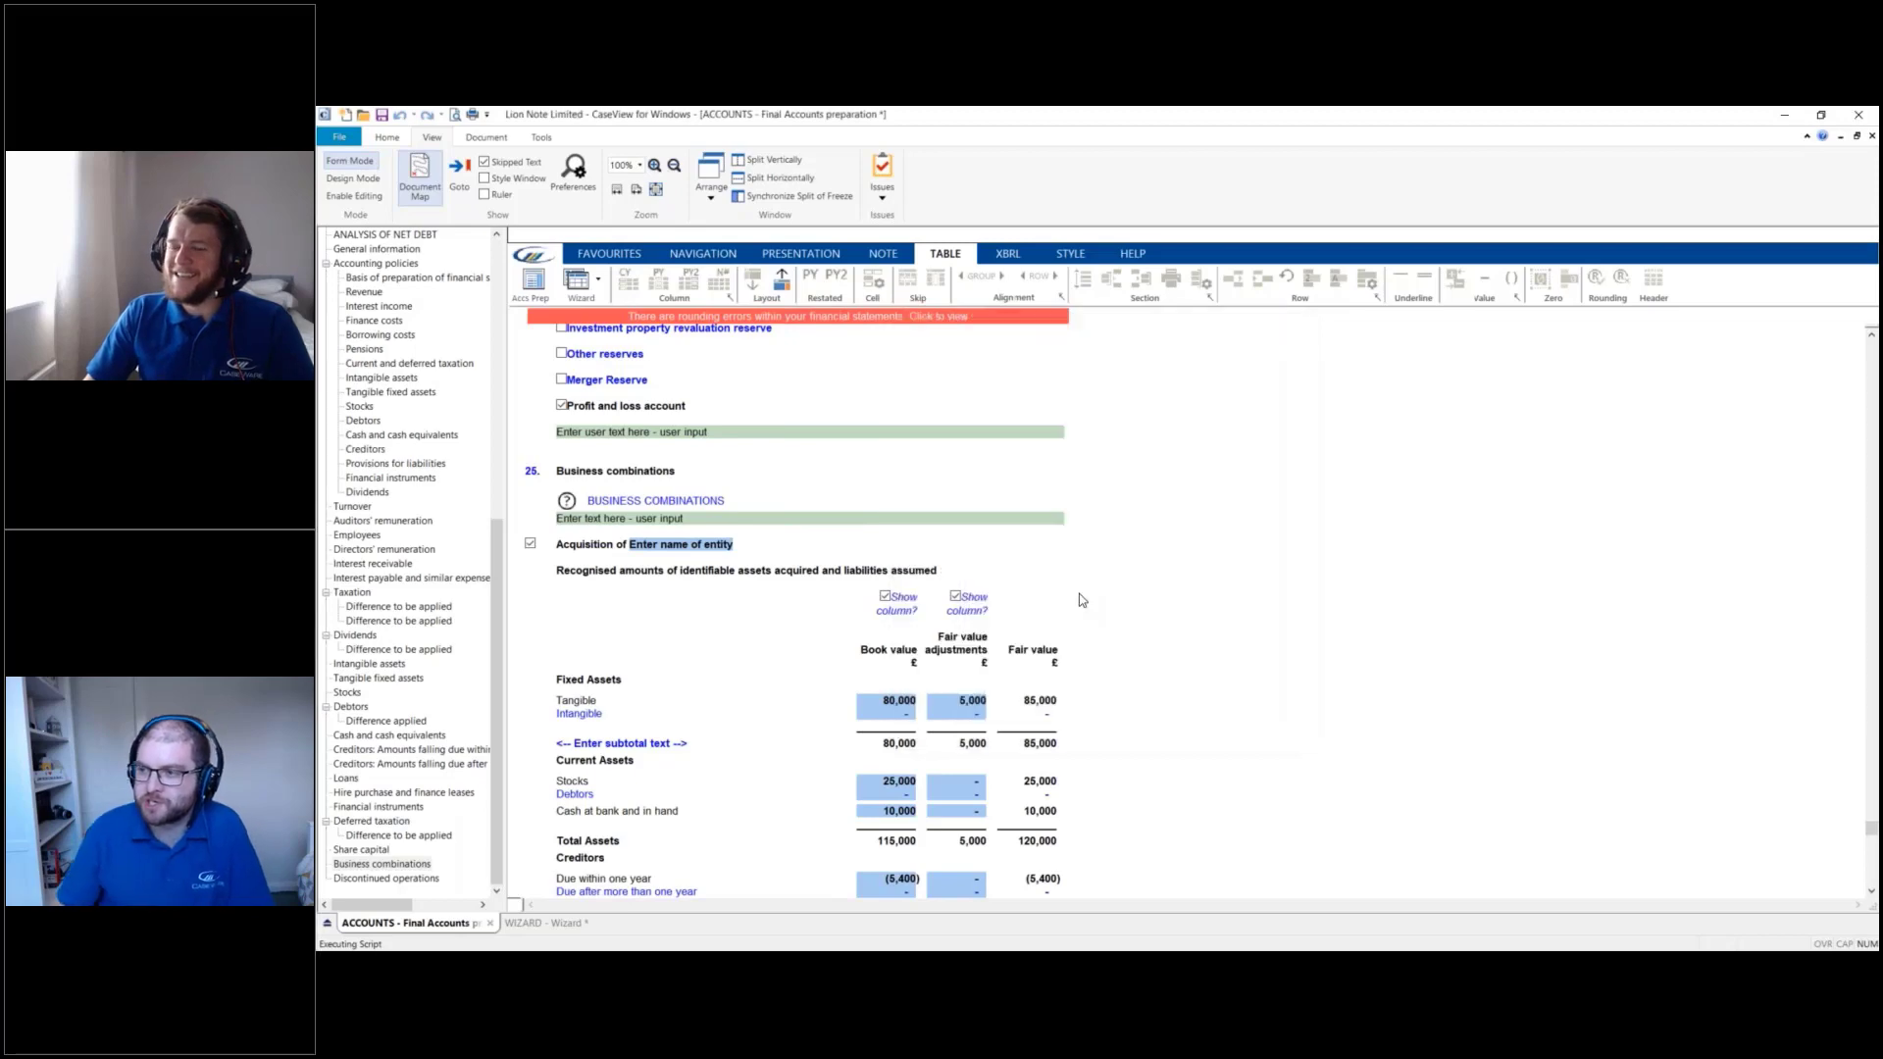
Scroll down to note 26 Discontinued operations, below the empty second acquisition table
{"action": "scroll", "coordinate": [991, 565], "scroll_direction": "down", "scroll_amount": 3}
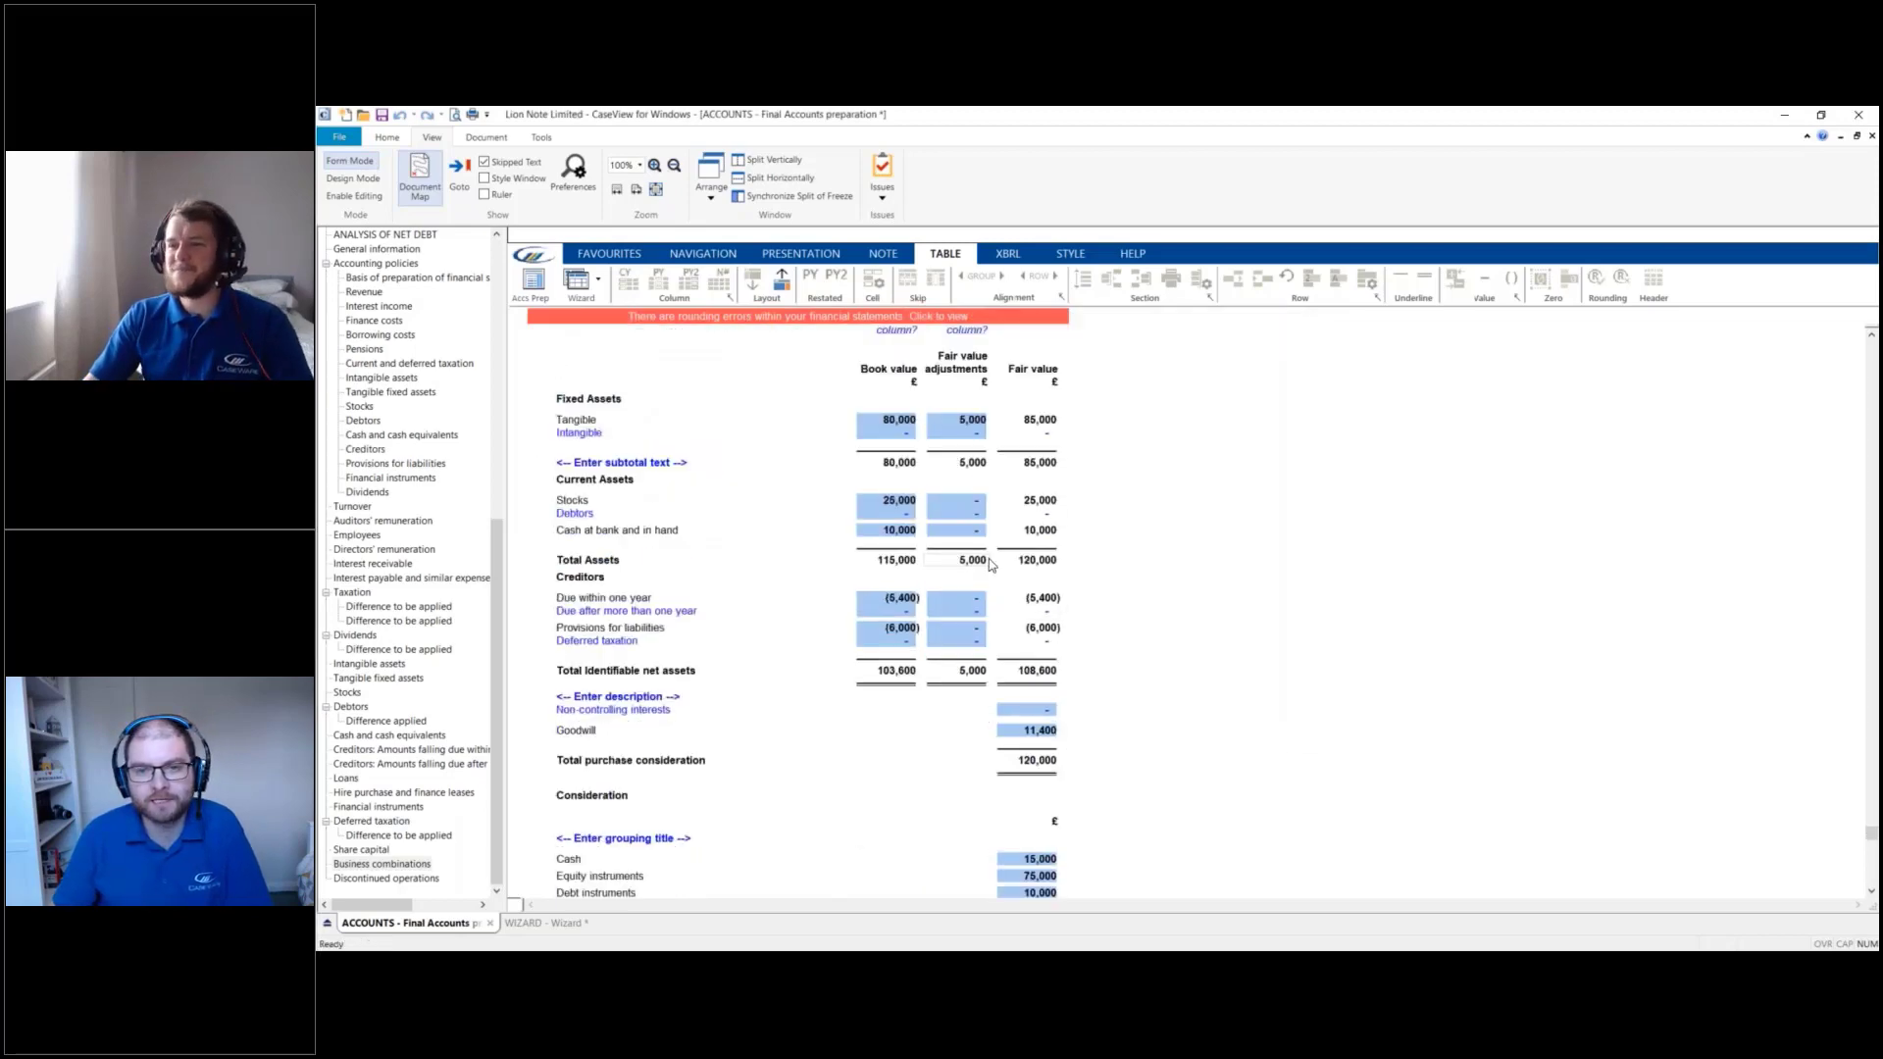
{"action": "scroll", "coordinate": [991, 565], "scroll_direction": "down", "scroll_amount": 8}
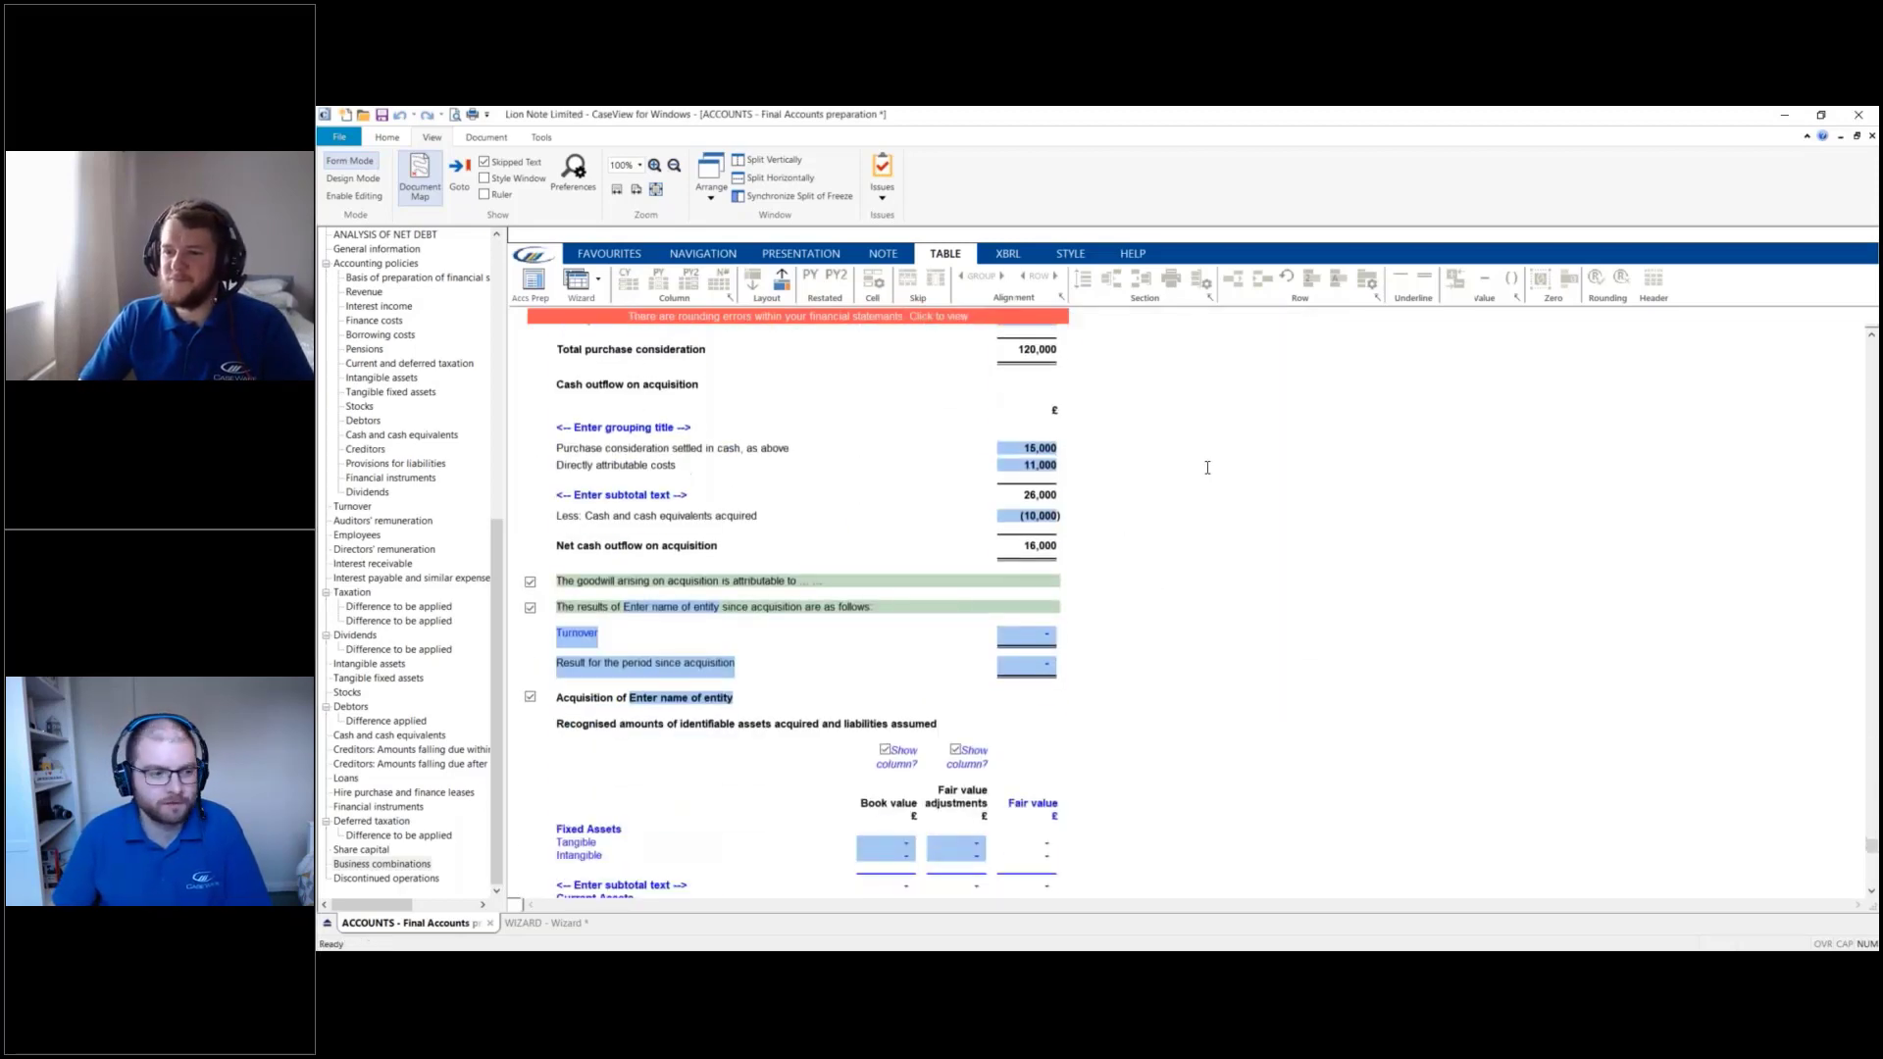
{"action": "scroll", "coordinate": [1209, 480], "scroll_direction": "down", "scroll_amount": 3}
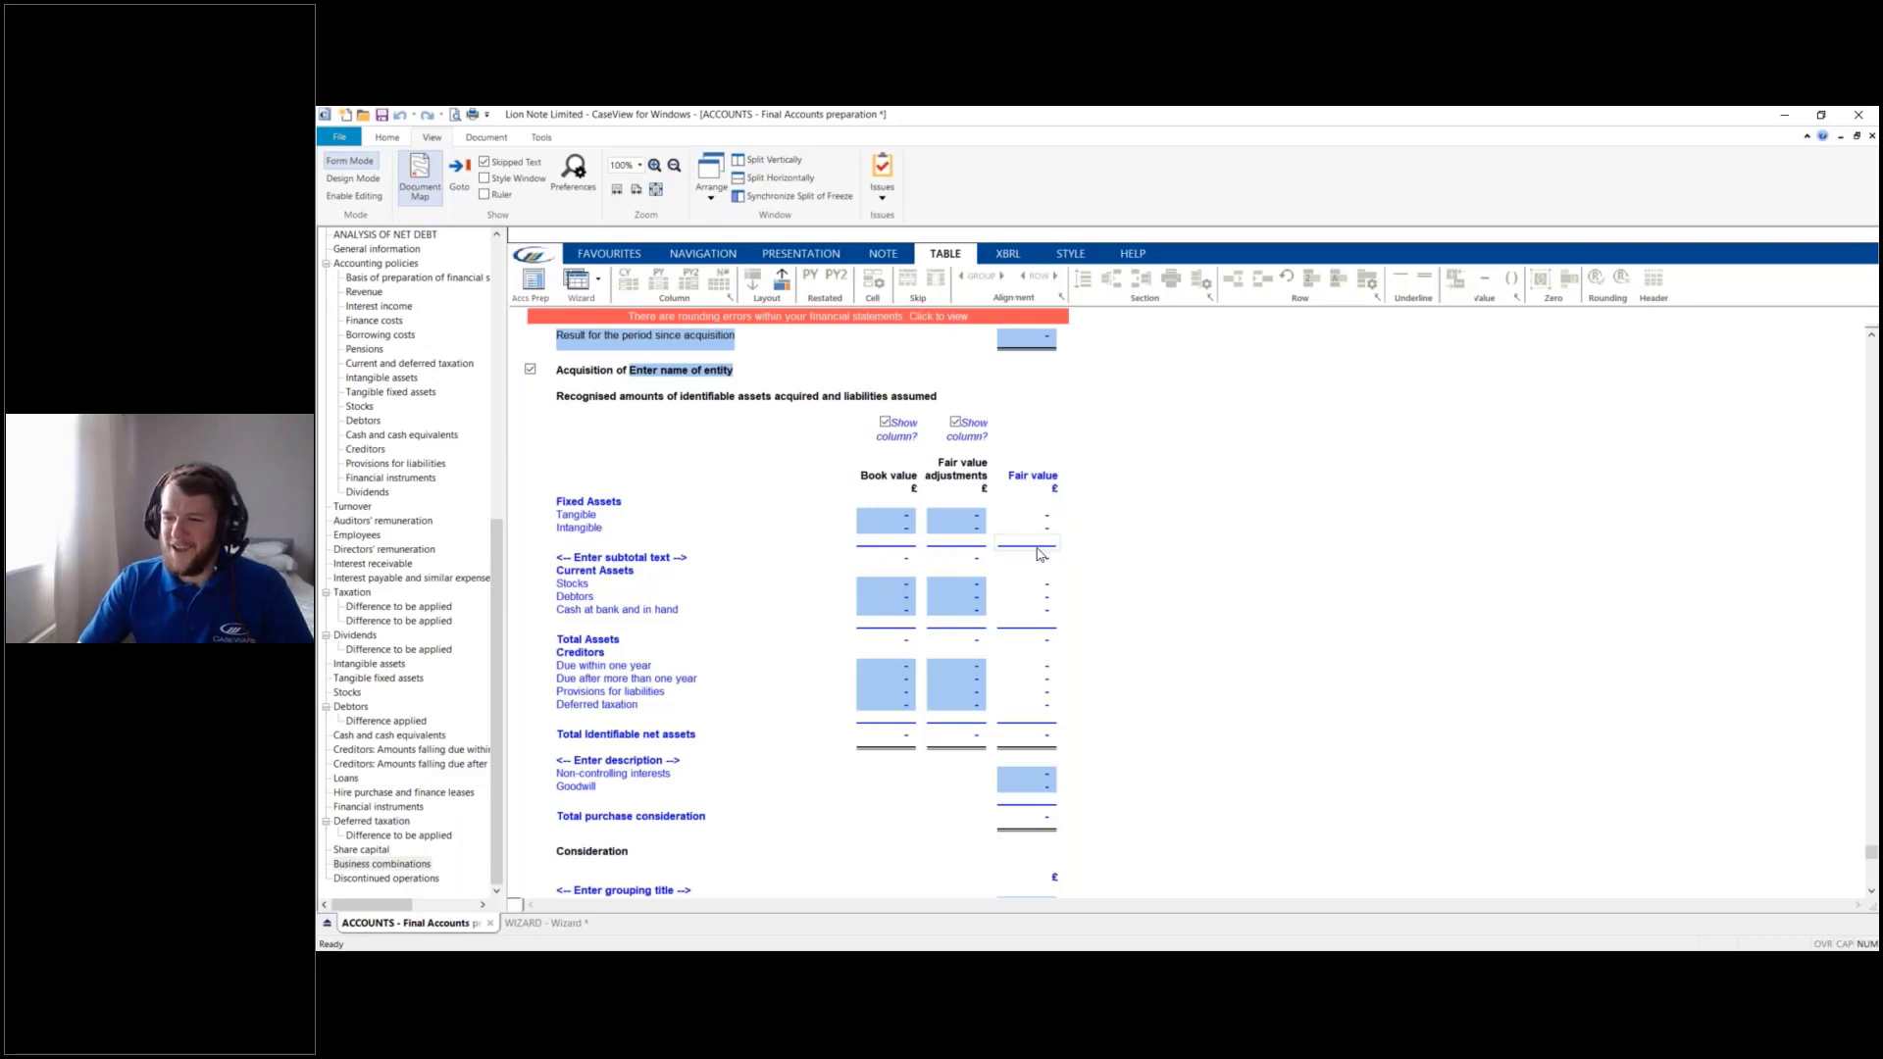
{"action": "scroll", "coordinate": [1069, 500], "scroll_direction": "down", "scroll_amount": 5}
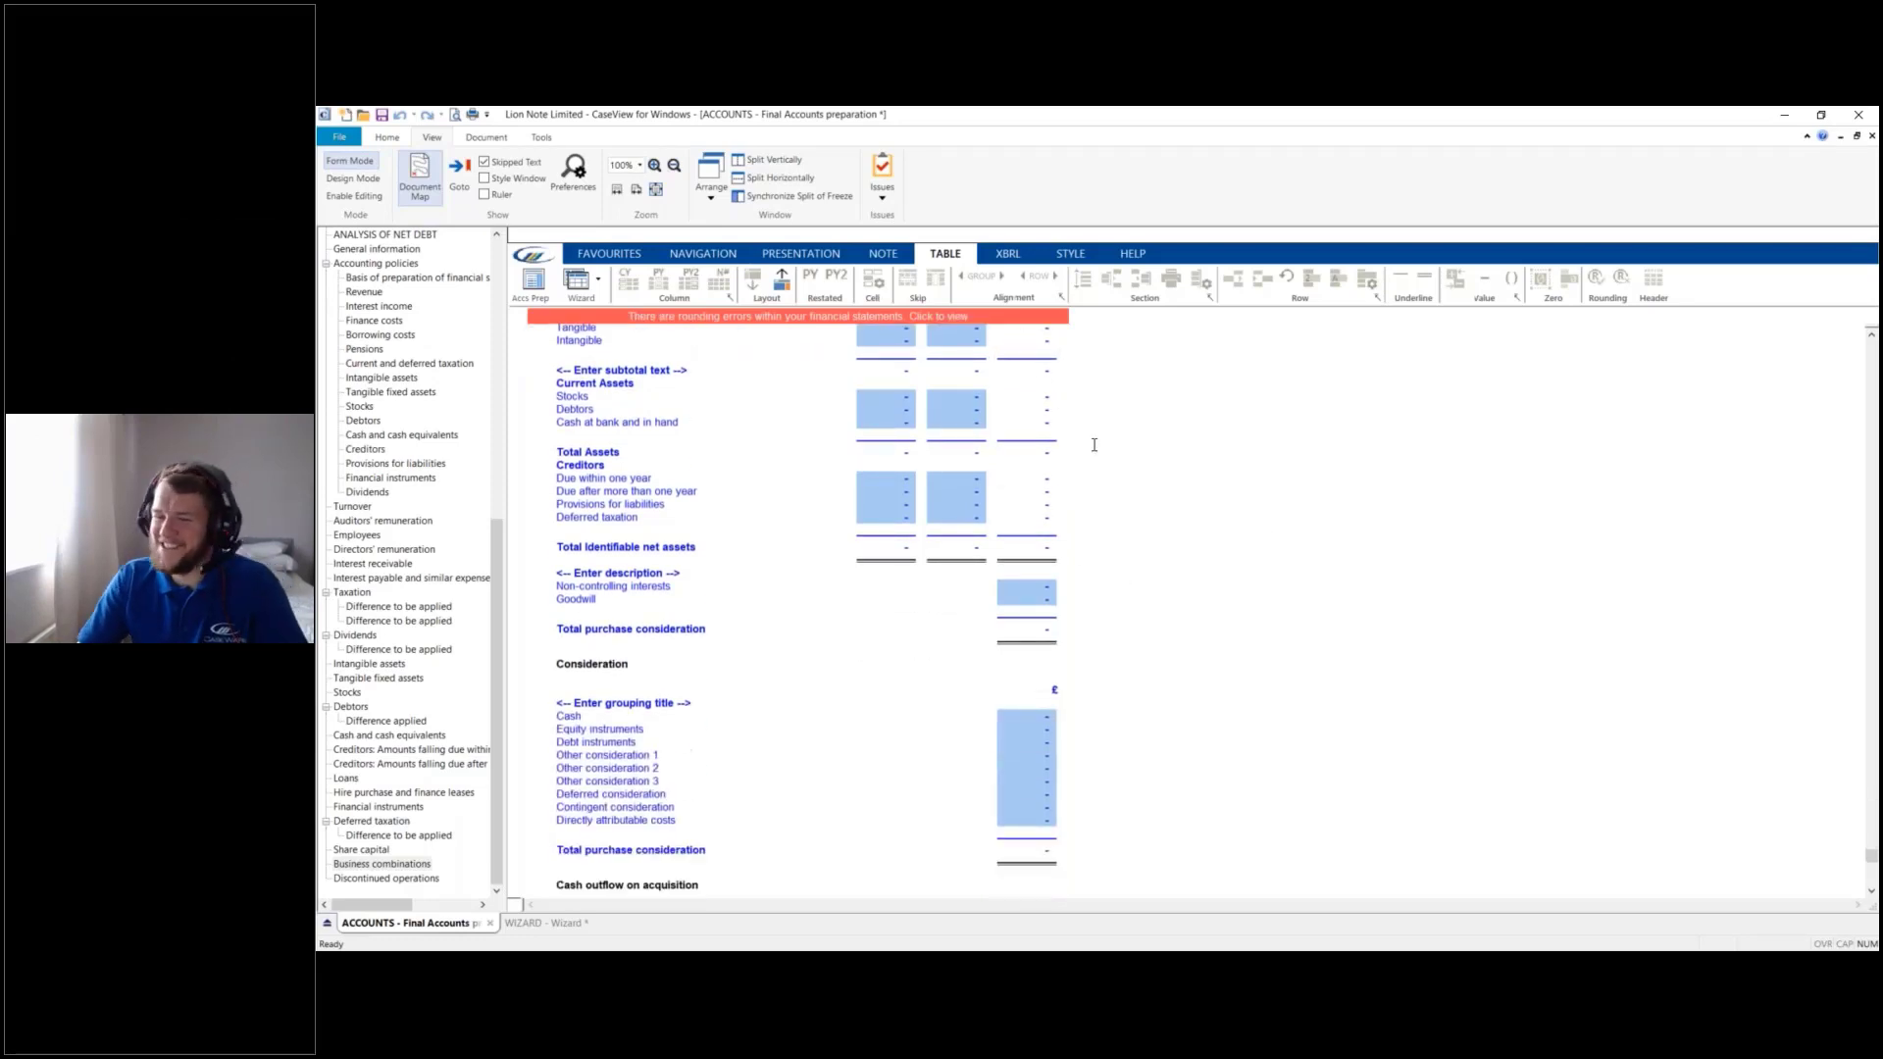
{"action": "scroll", "coordinate": [1094, 444], "scroll_direction": "down", "scroll_amount": 10}
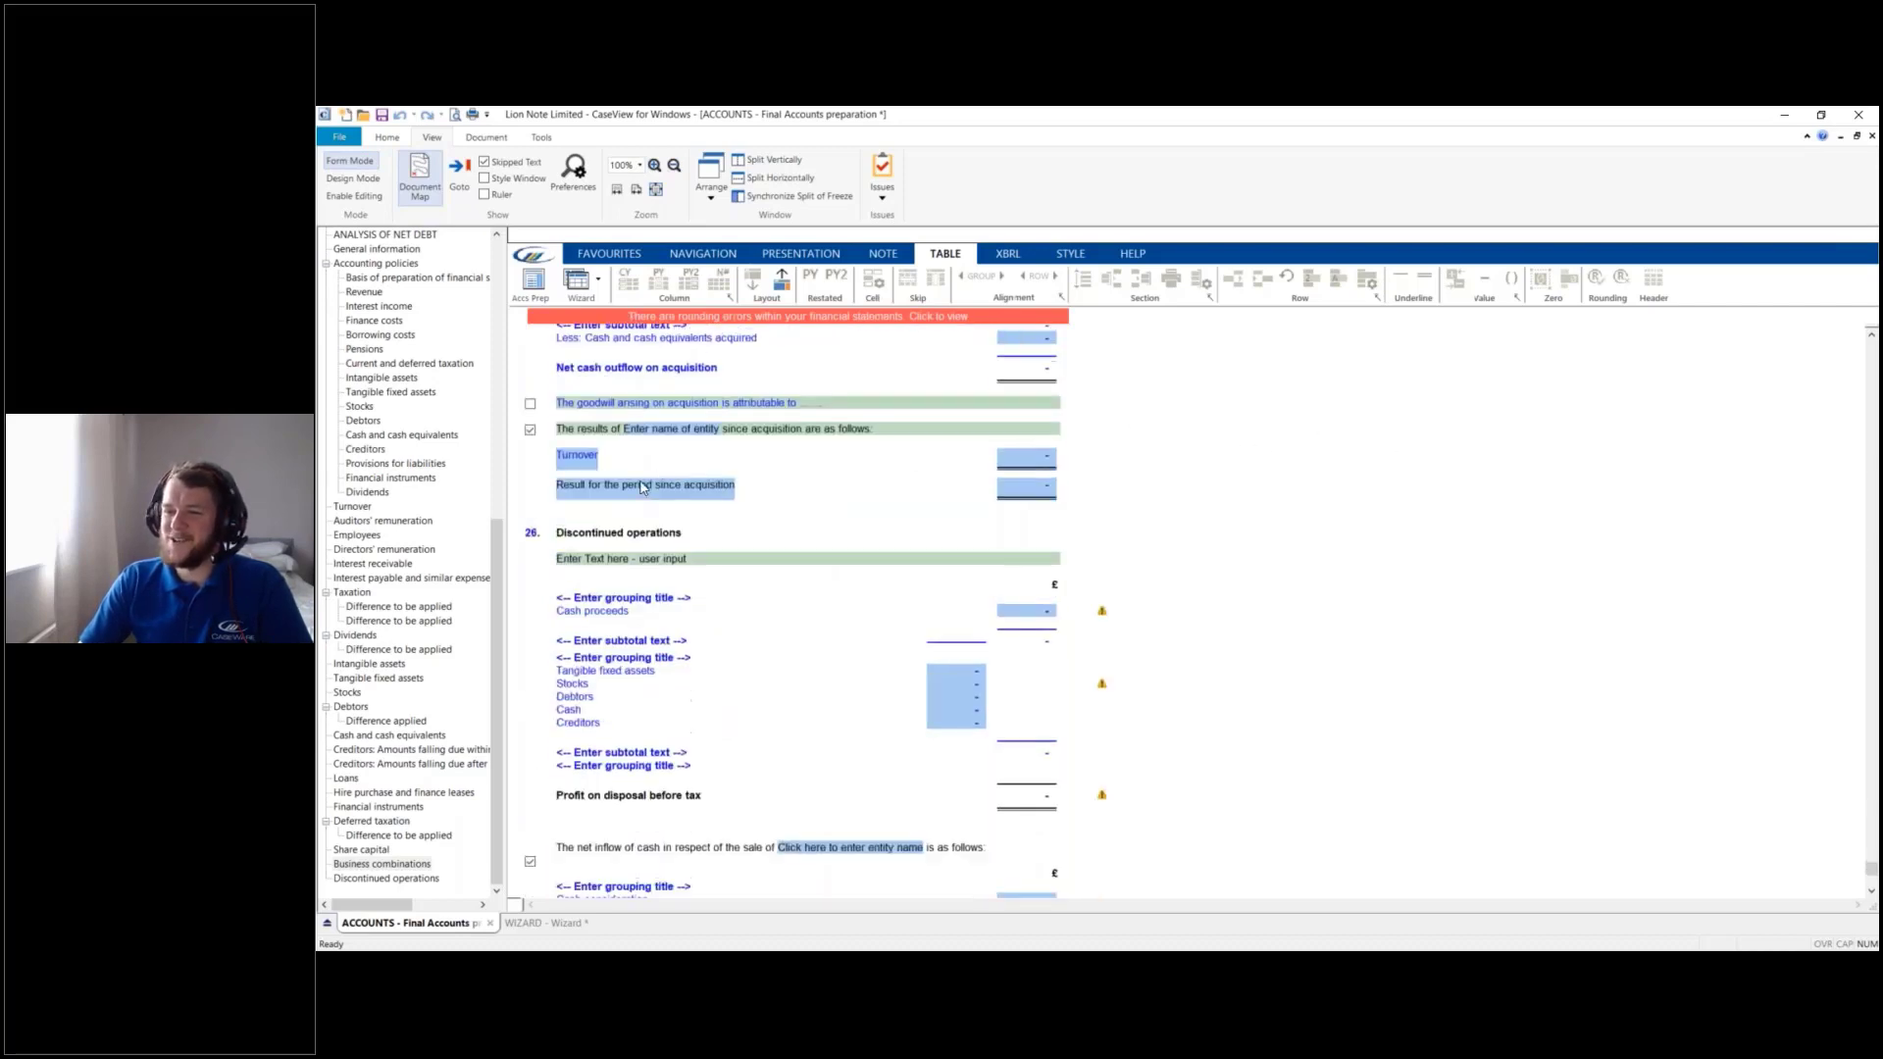
{"action": "scroll", "coordinate": [603, 406], "scroll_direction": "down", "scroll_amount": 3}
Select the Discontinued operations note, then switch to the other accounts file's 2018 title page
{"action": "left_click", "coordinate": [613, 392]}
{"action": "scroll", "coordinate": [628, 382], "scroll_direction": "down", "scroll_amount": 1}
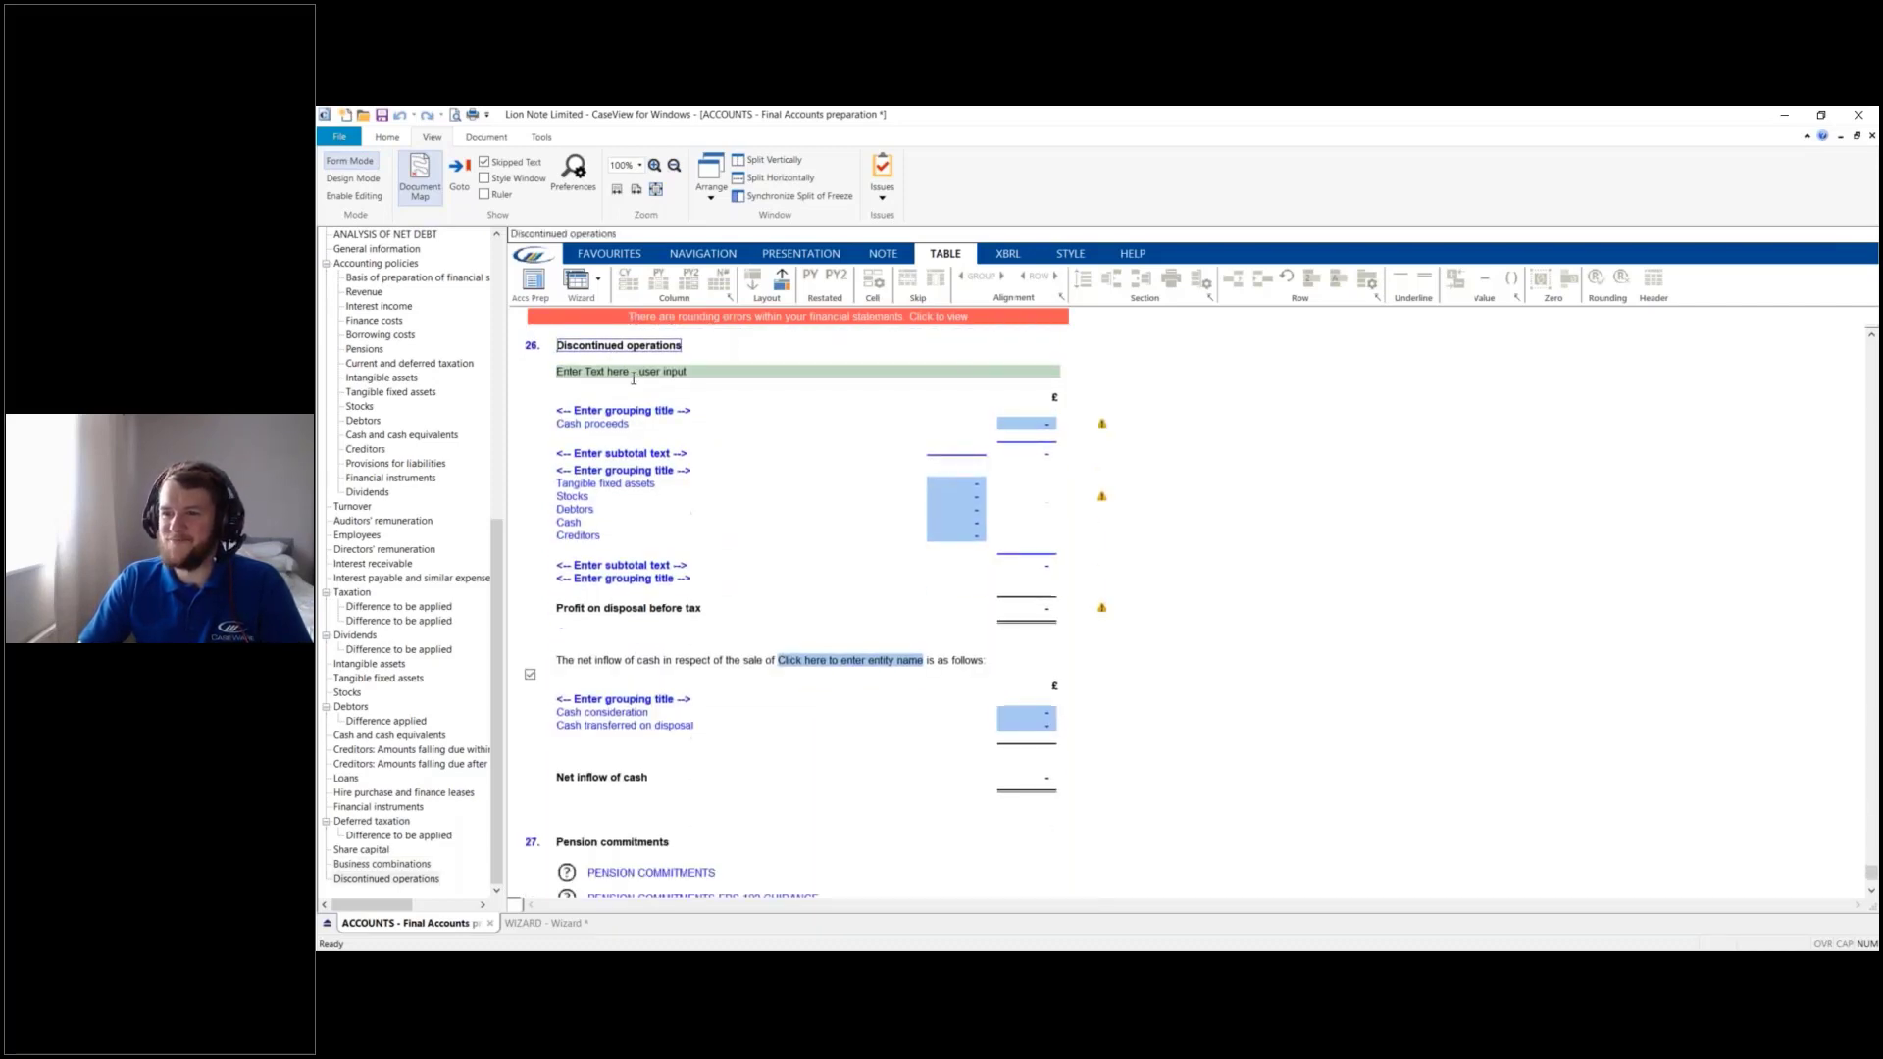
{"action": "left_click", "coordinate": [1178, 509]}
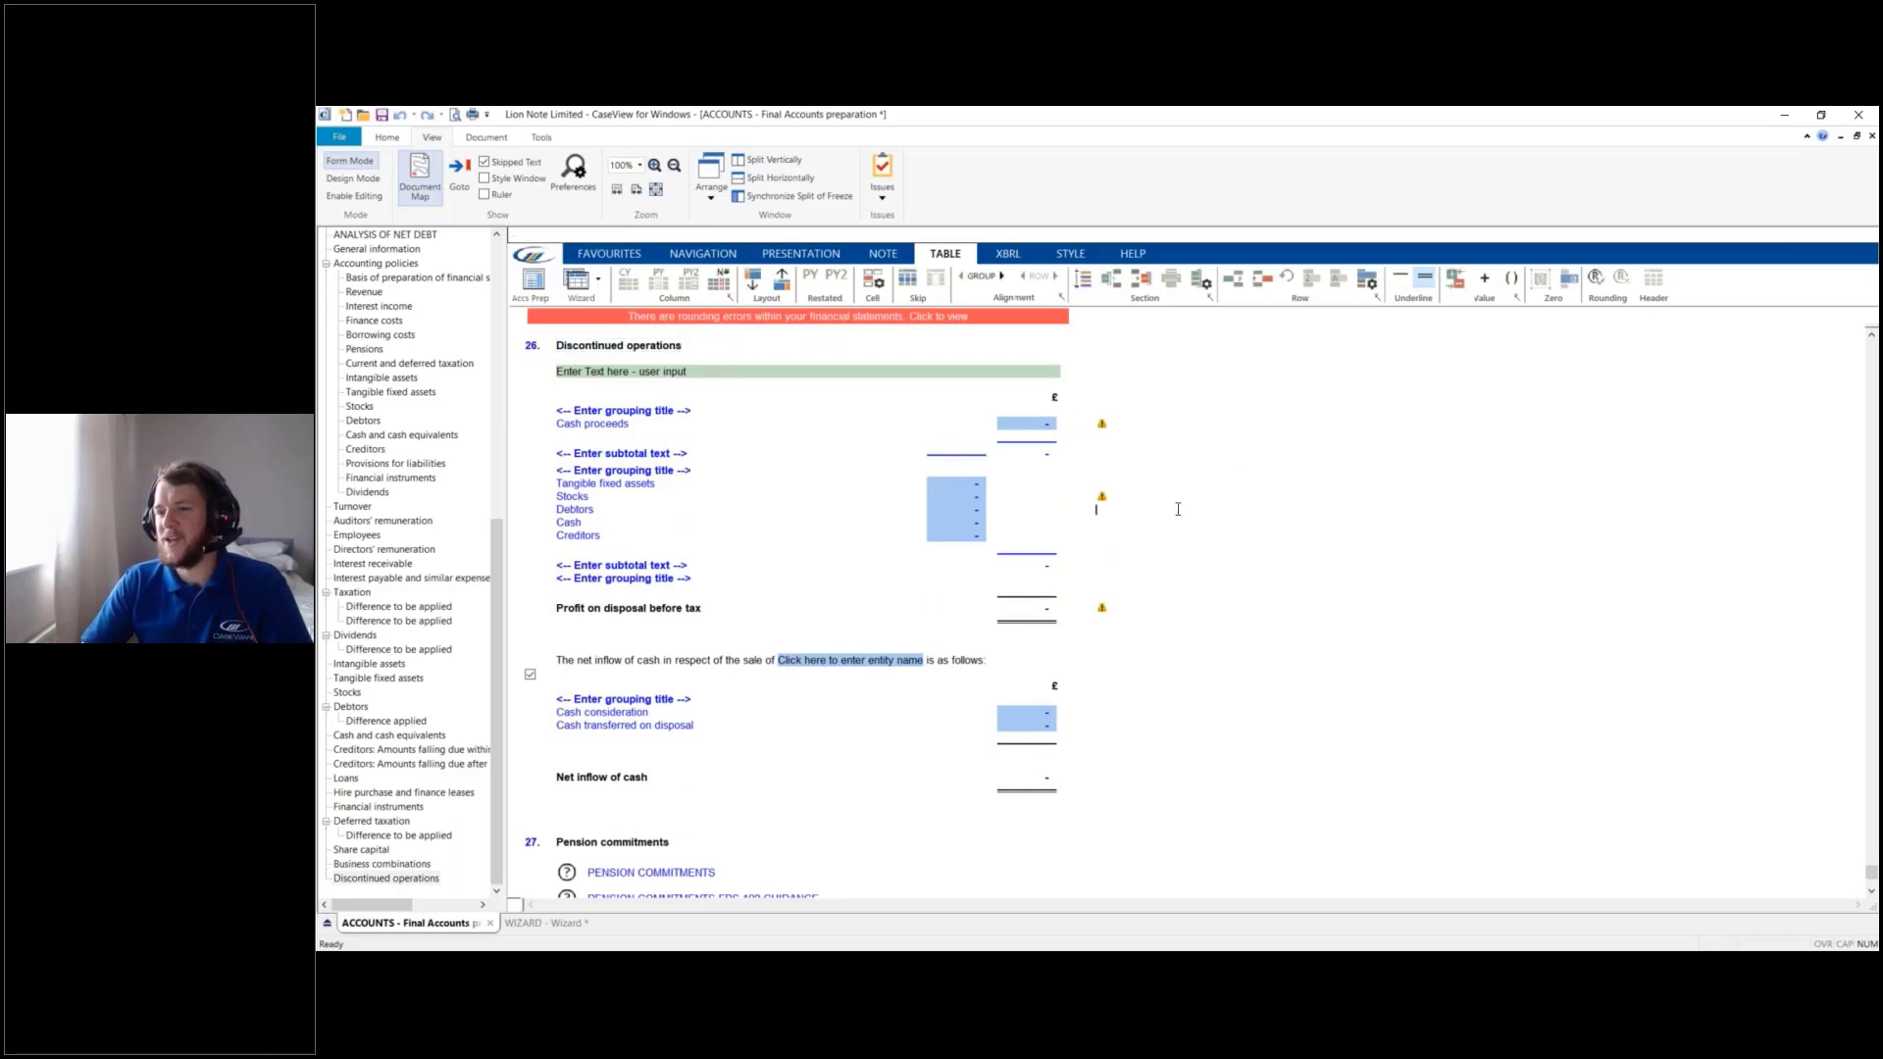
{"action": "scroll", "coordinate": [1135, 518], "scroll_direction": "up", "scroll_amount": 1}
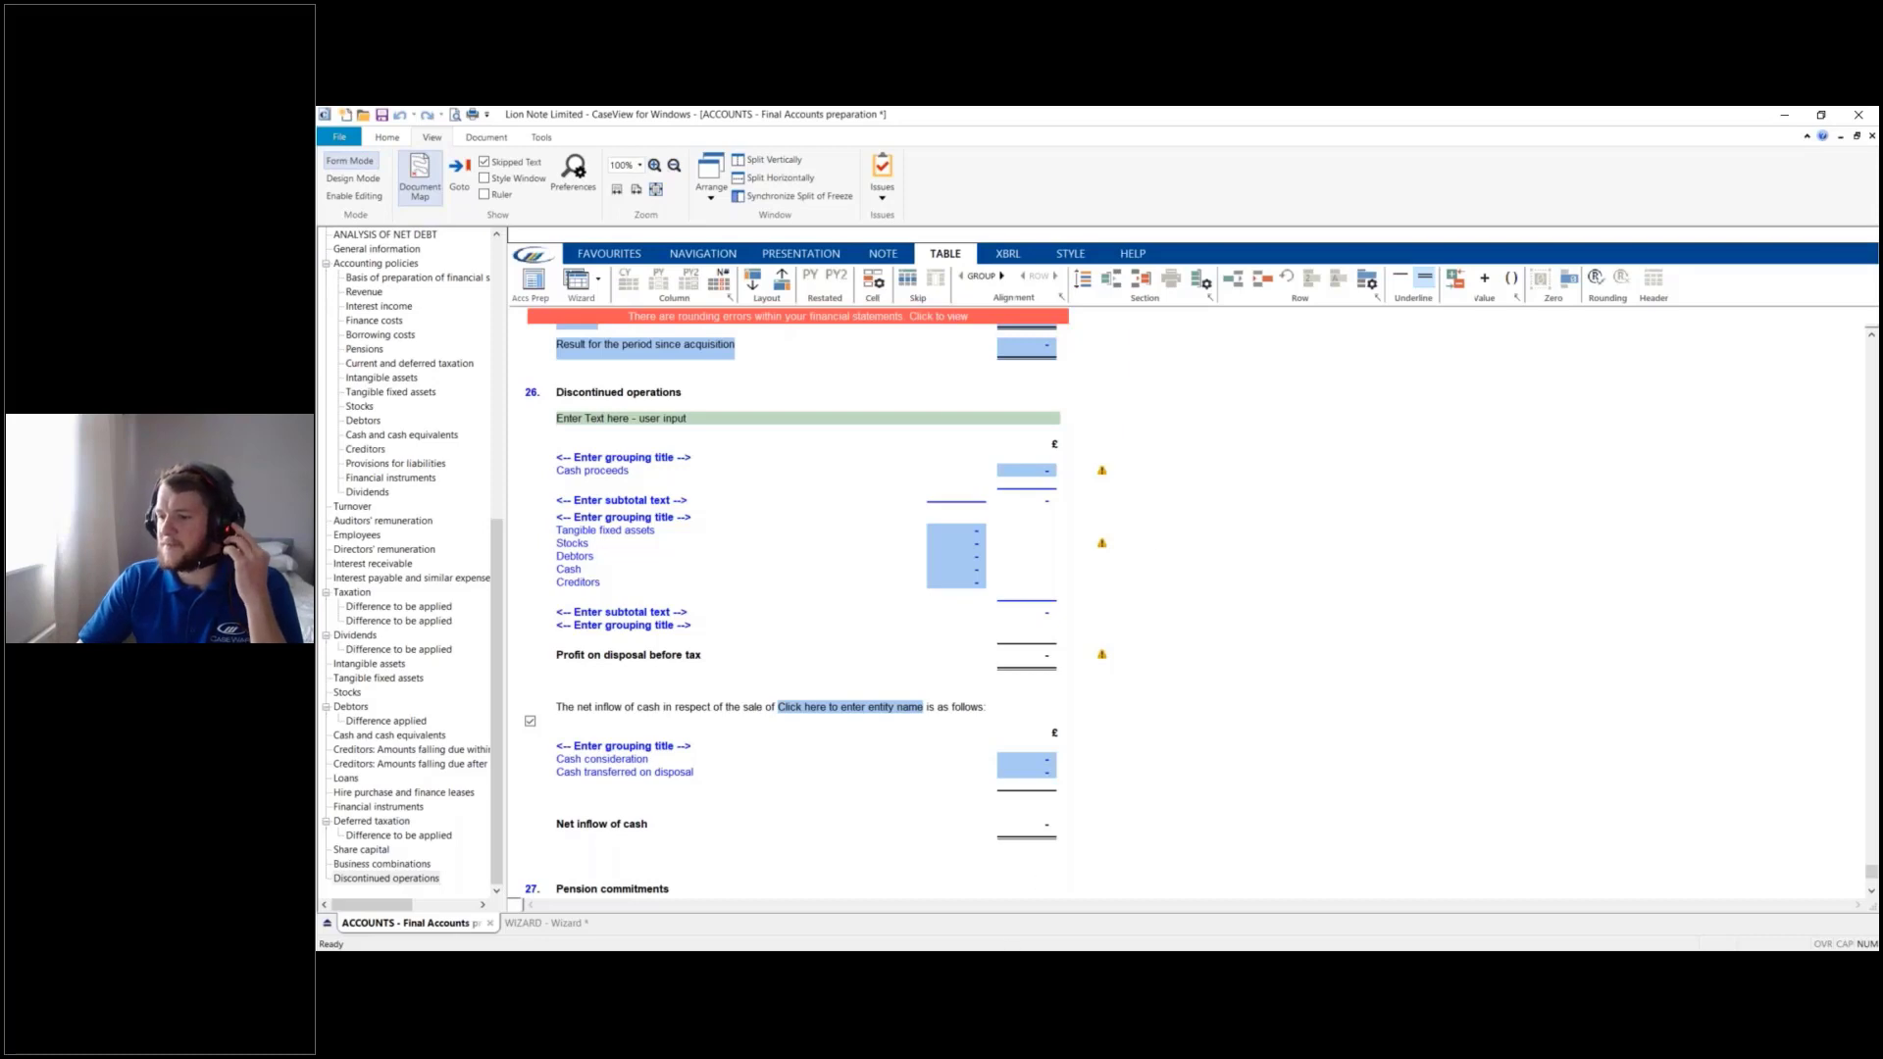
{"action": "key", "text": "ctrl+Tab"}
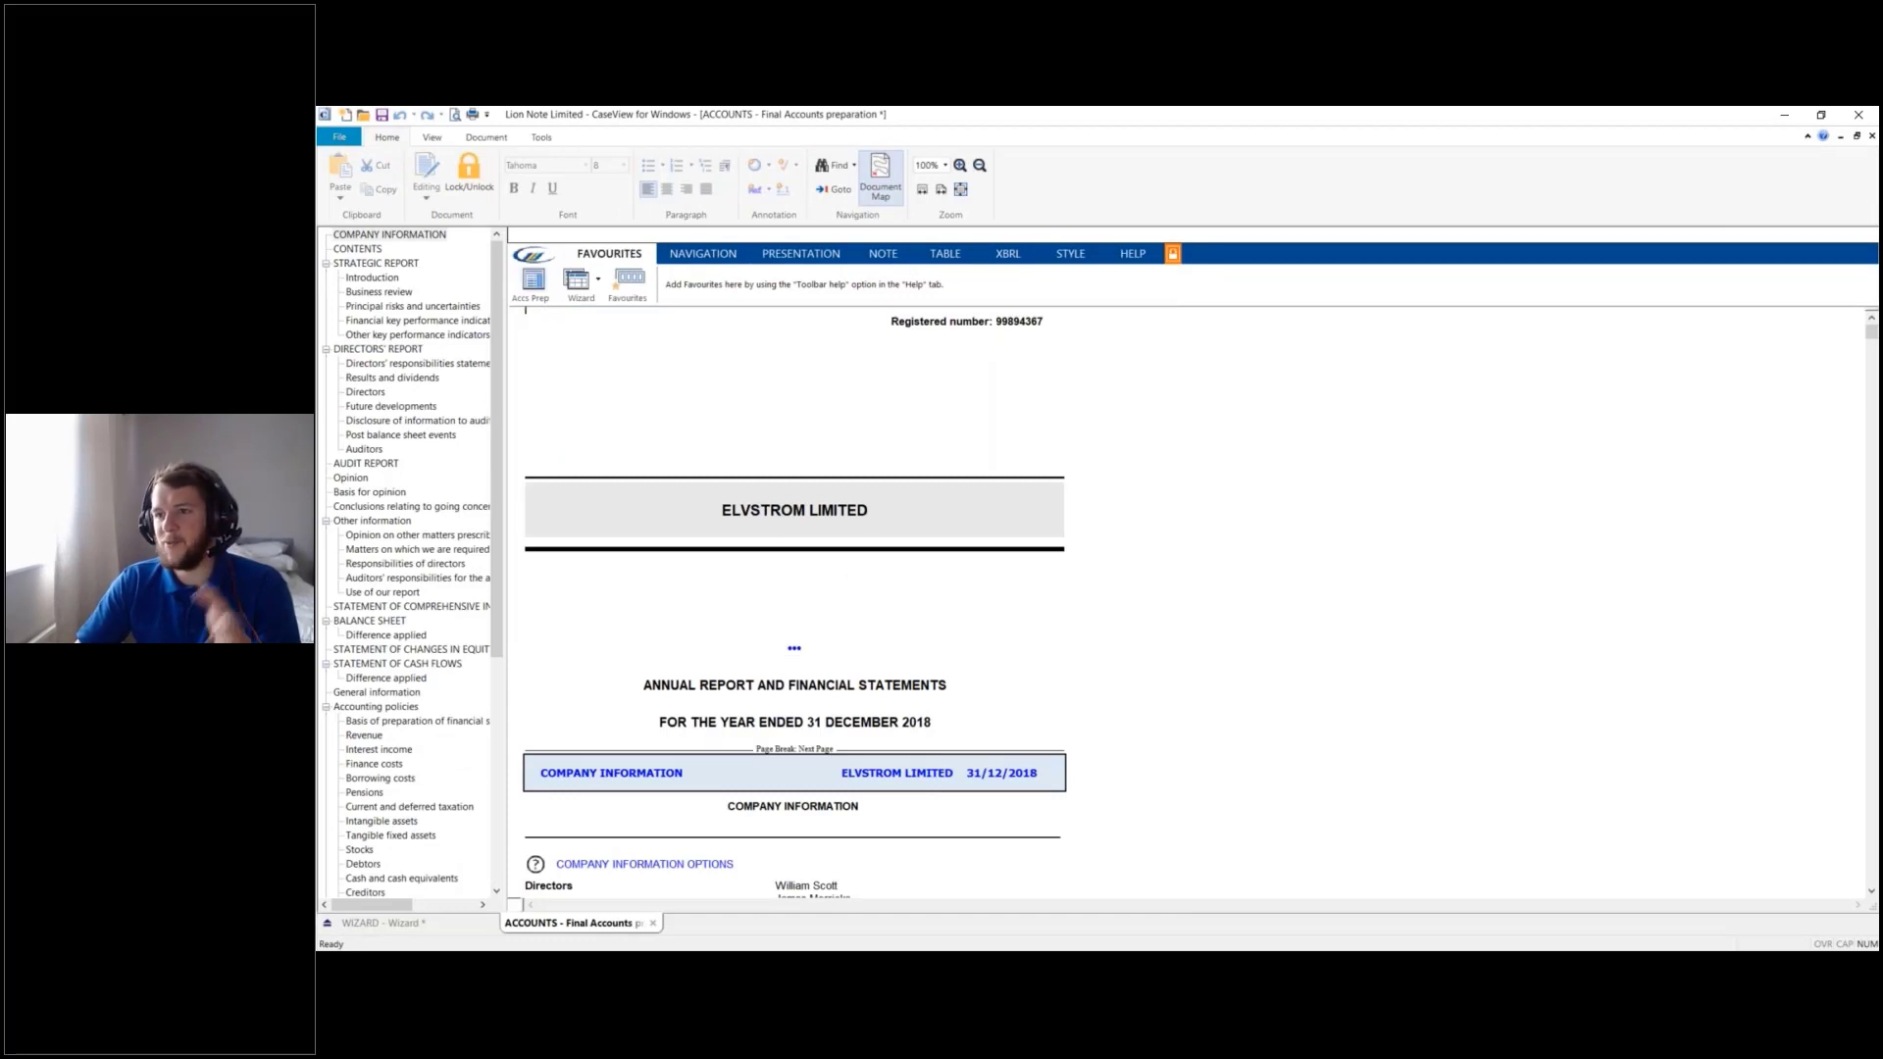
Tick the discontinued operations question under Disposals in the Accs Prep accounts format section
{"action": "left_click", "coordinate": [533, 279]}
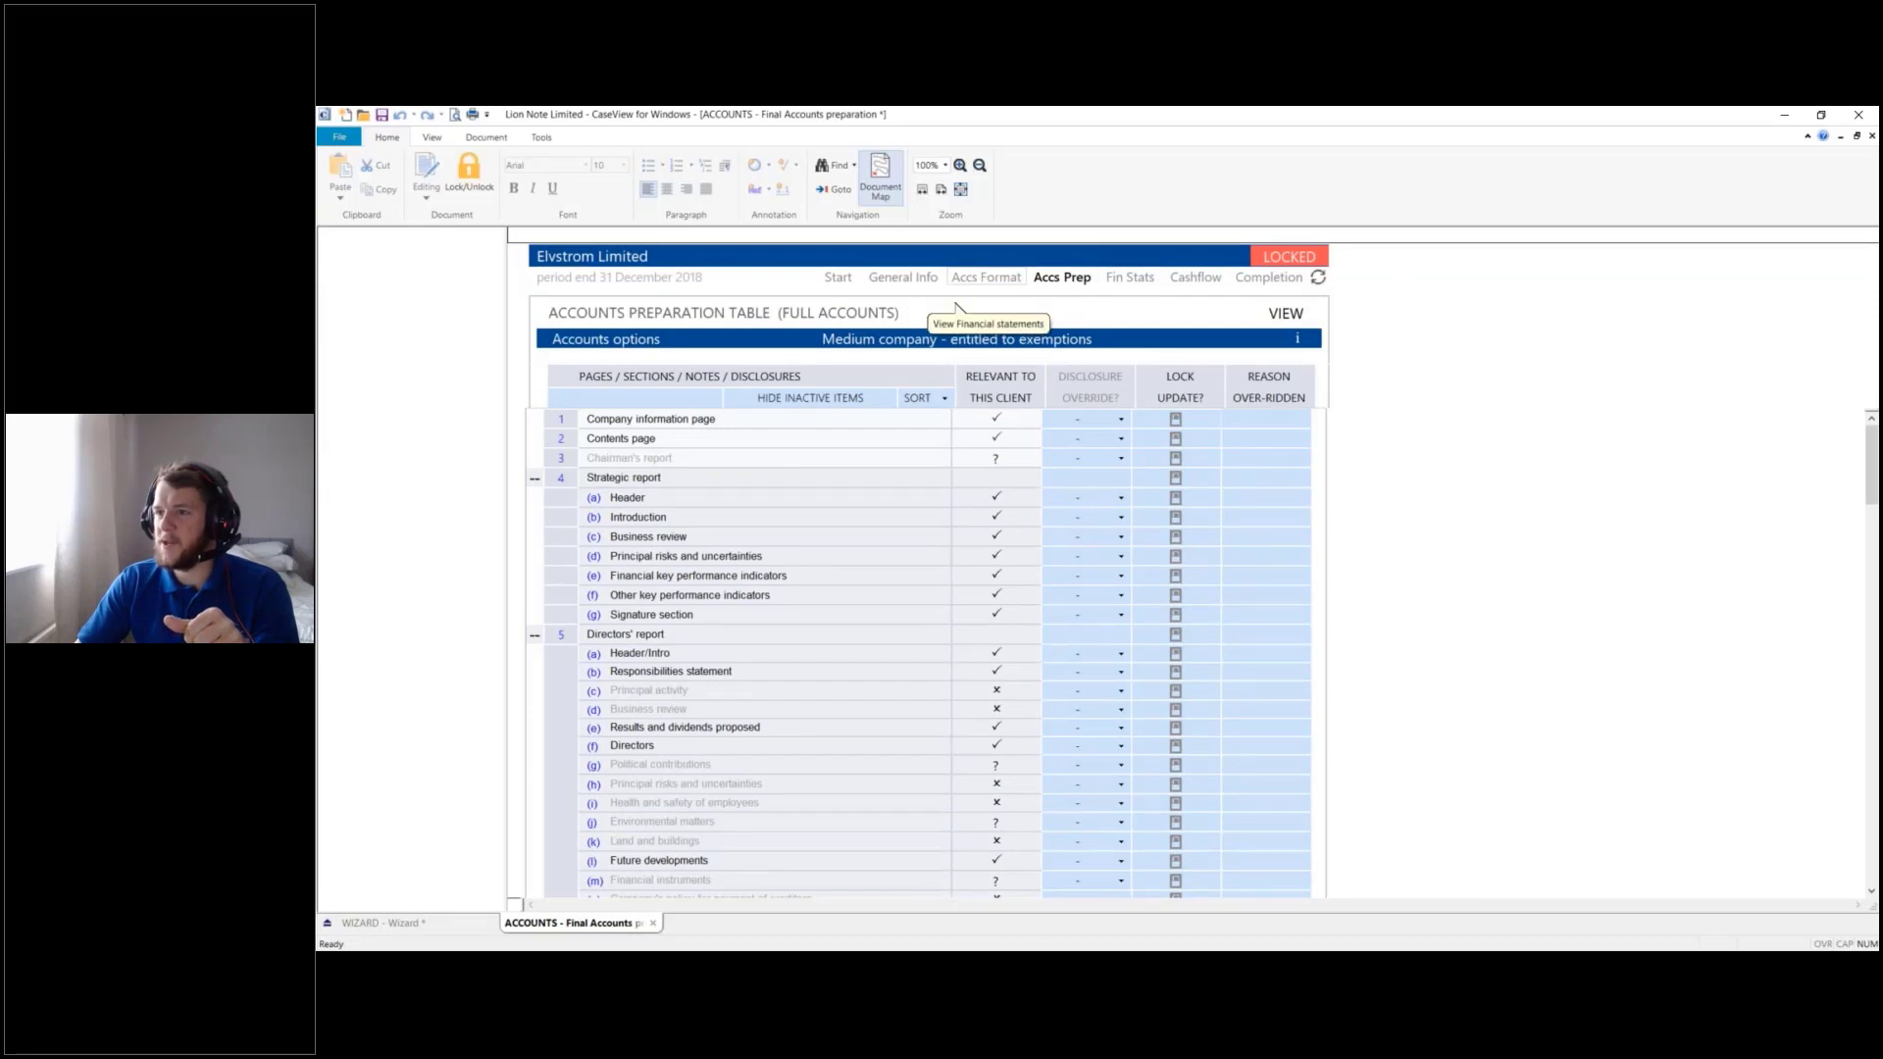
{"action": "left_click", "coordinate": [963, 279]}
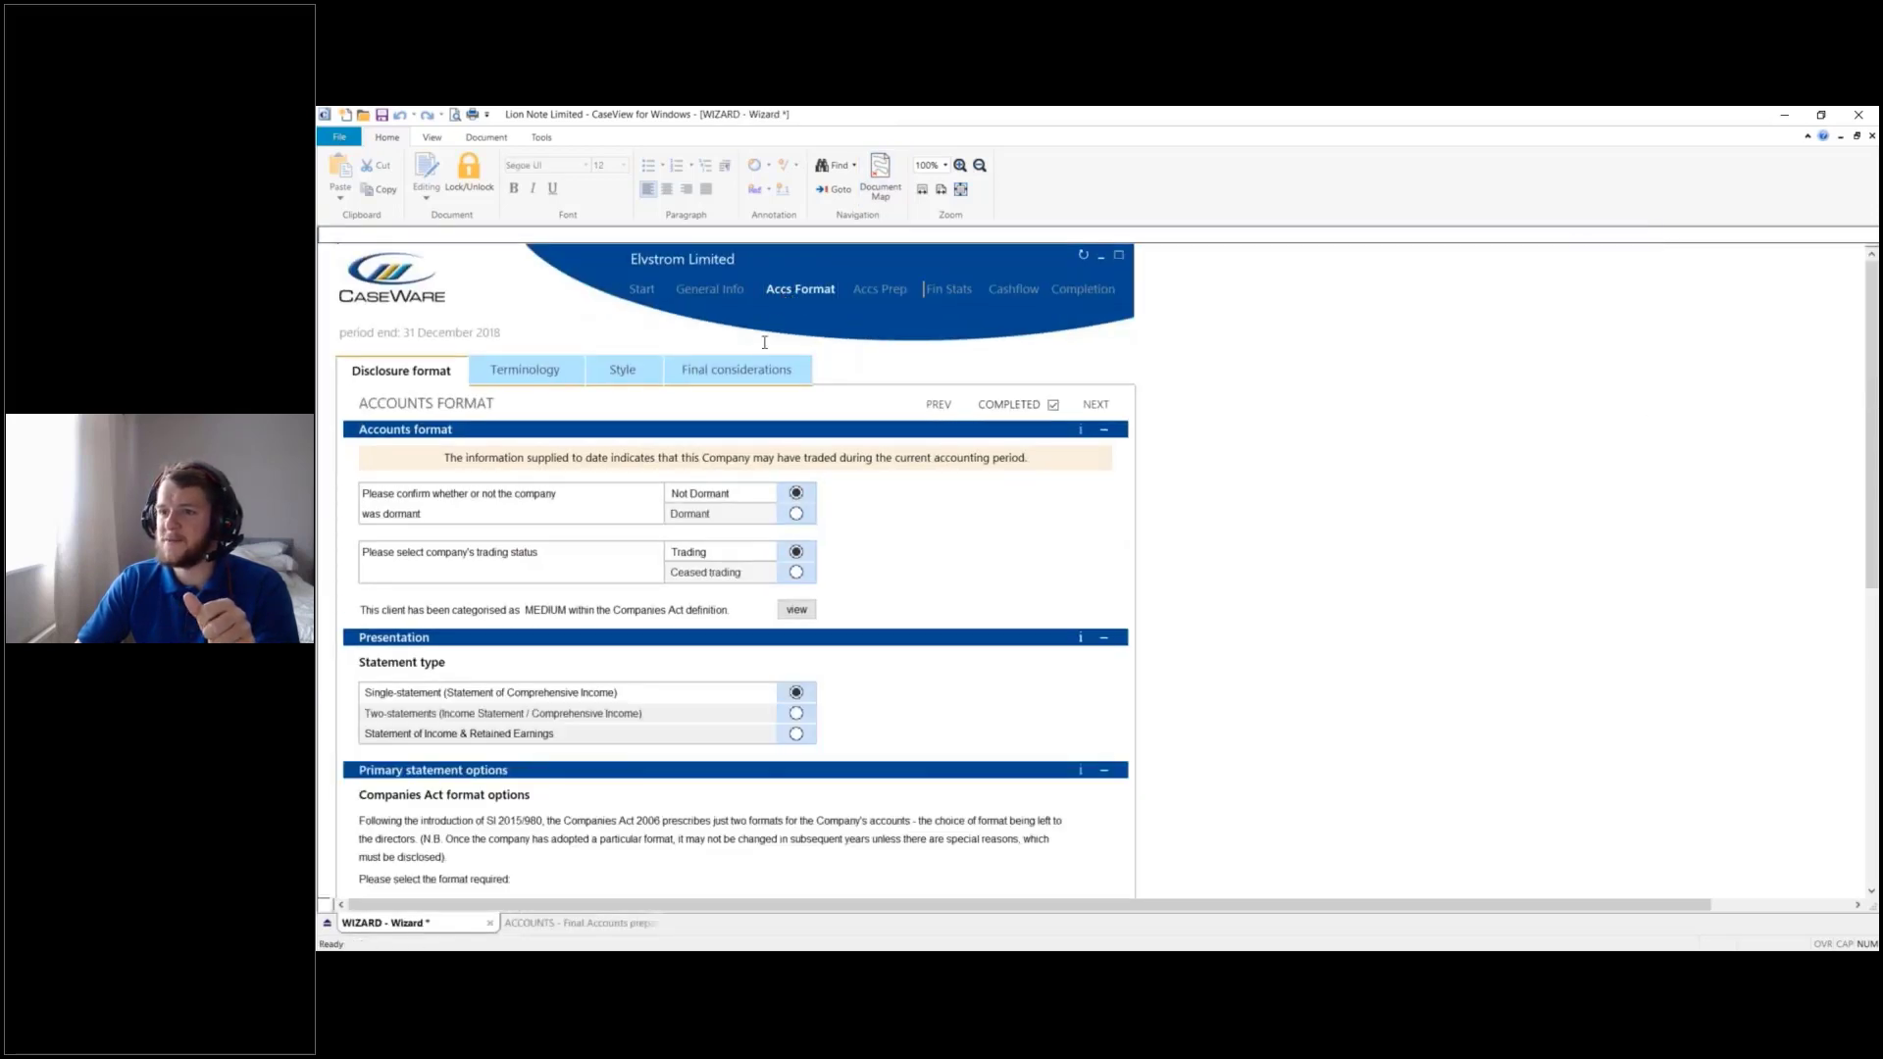
{"action": "scroll", "coordinate": [672, 396], "scroll_direction": "down", "scroll_amount": 5}
{"action": "scroll", "coordinate": [672, 396], "scroll_direction": "down", "scroll_amount": 1}
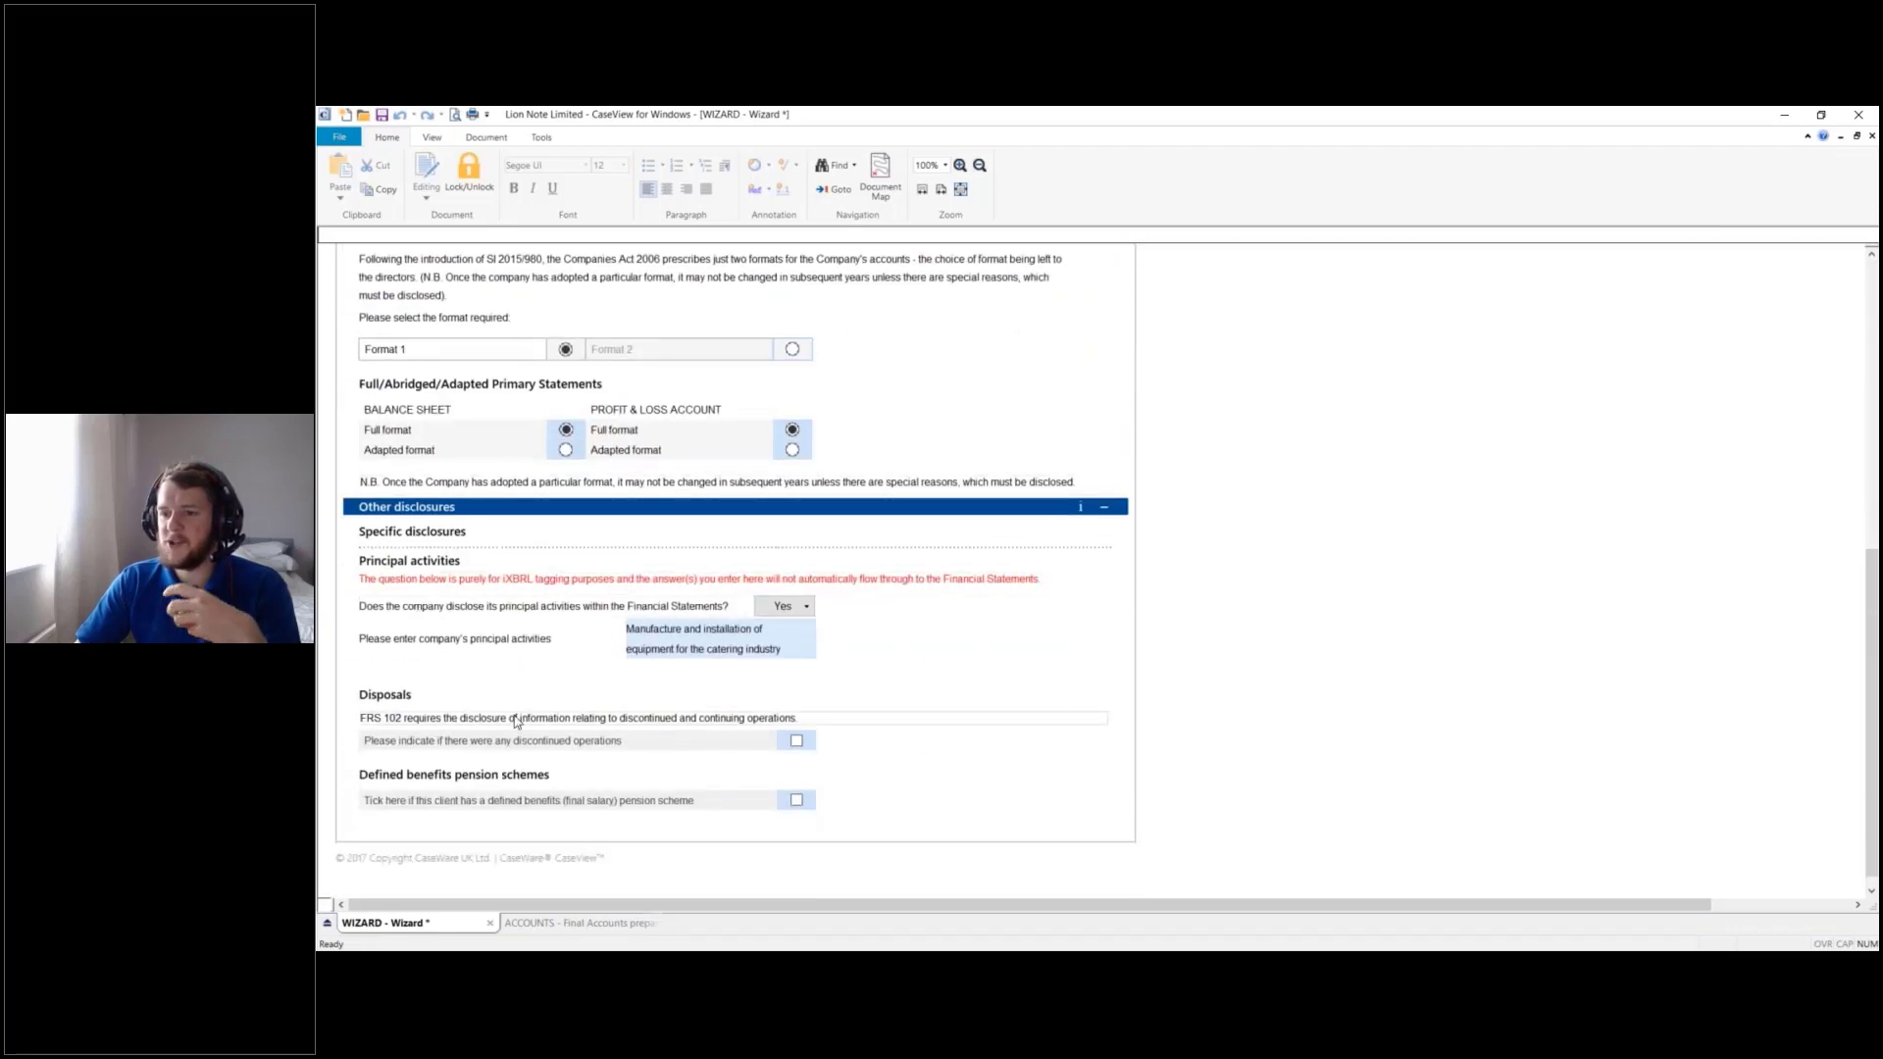
{"action": "left_click", "coordinate": [797, 741]}
{"action": "left_click", "coordinate": [797, 740]}
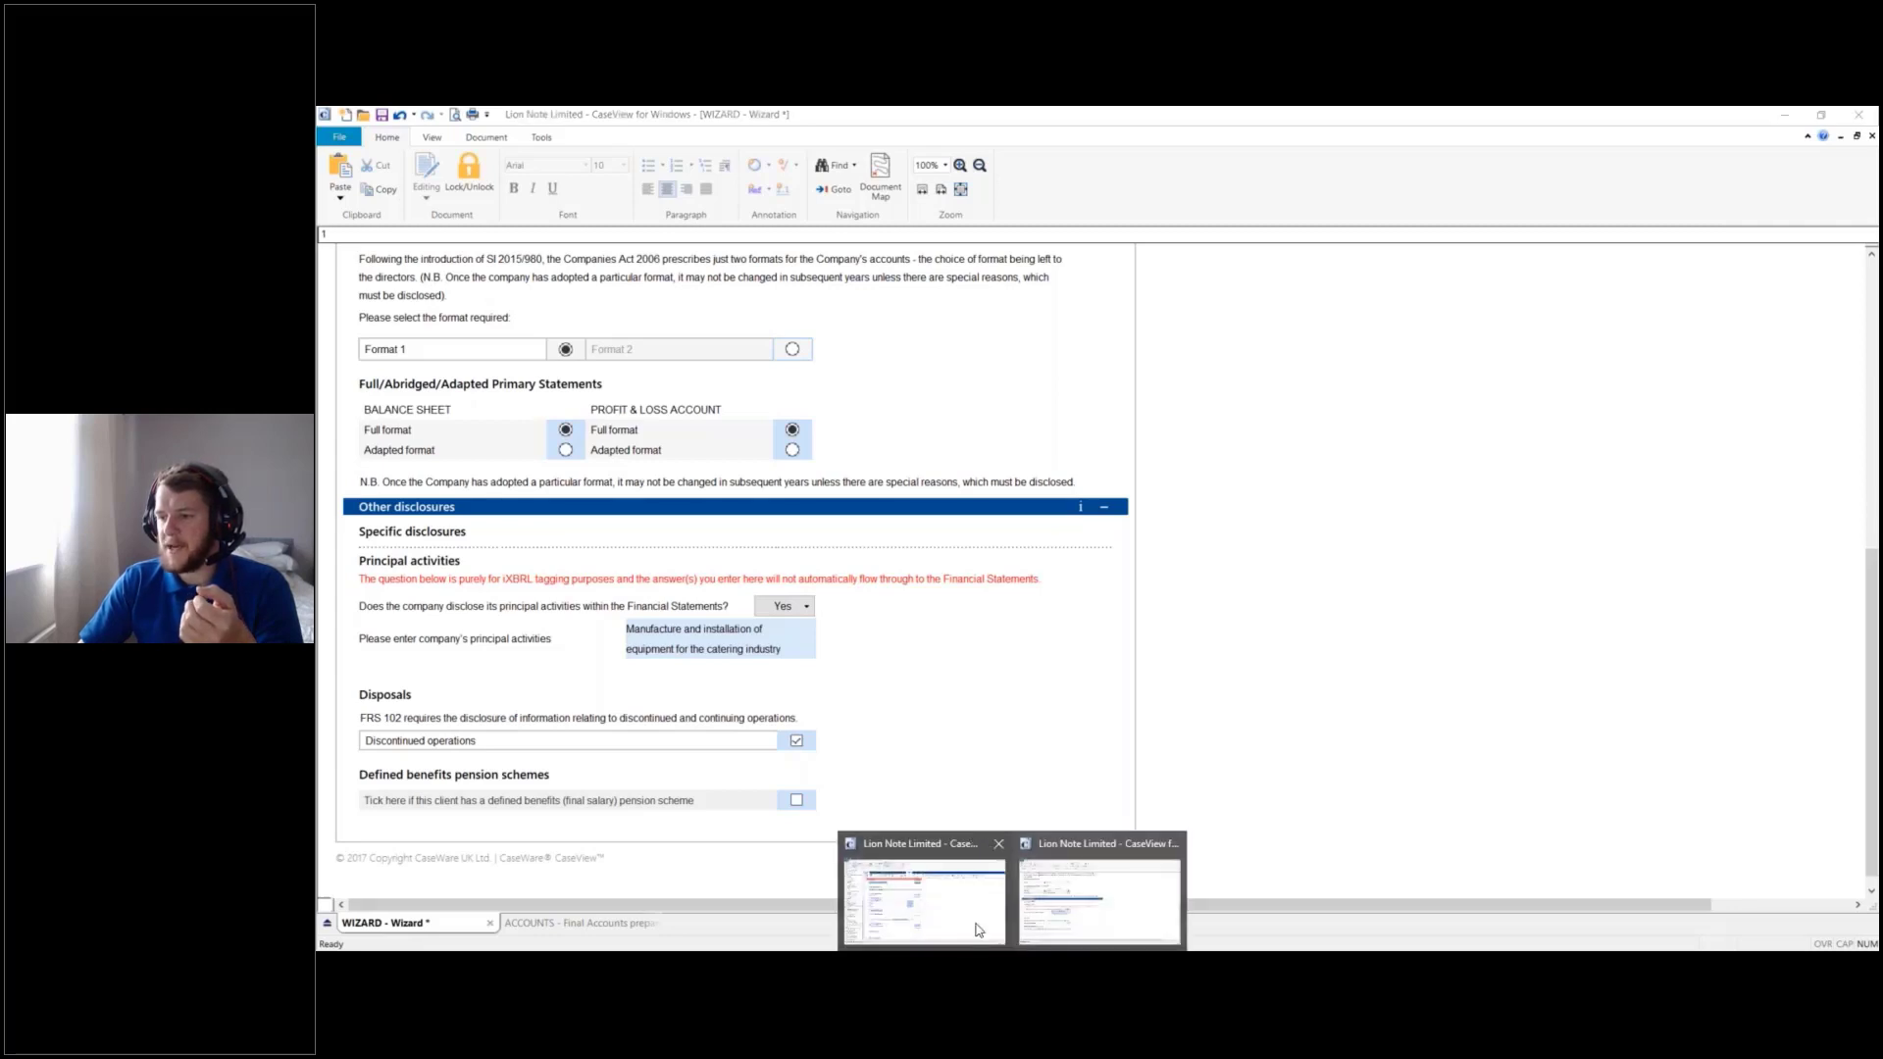
Open the Statement of Comprehensive Income in the accounts document
{"action": "left_click", "coordinate": [941, 889]}
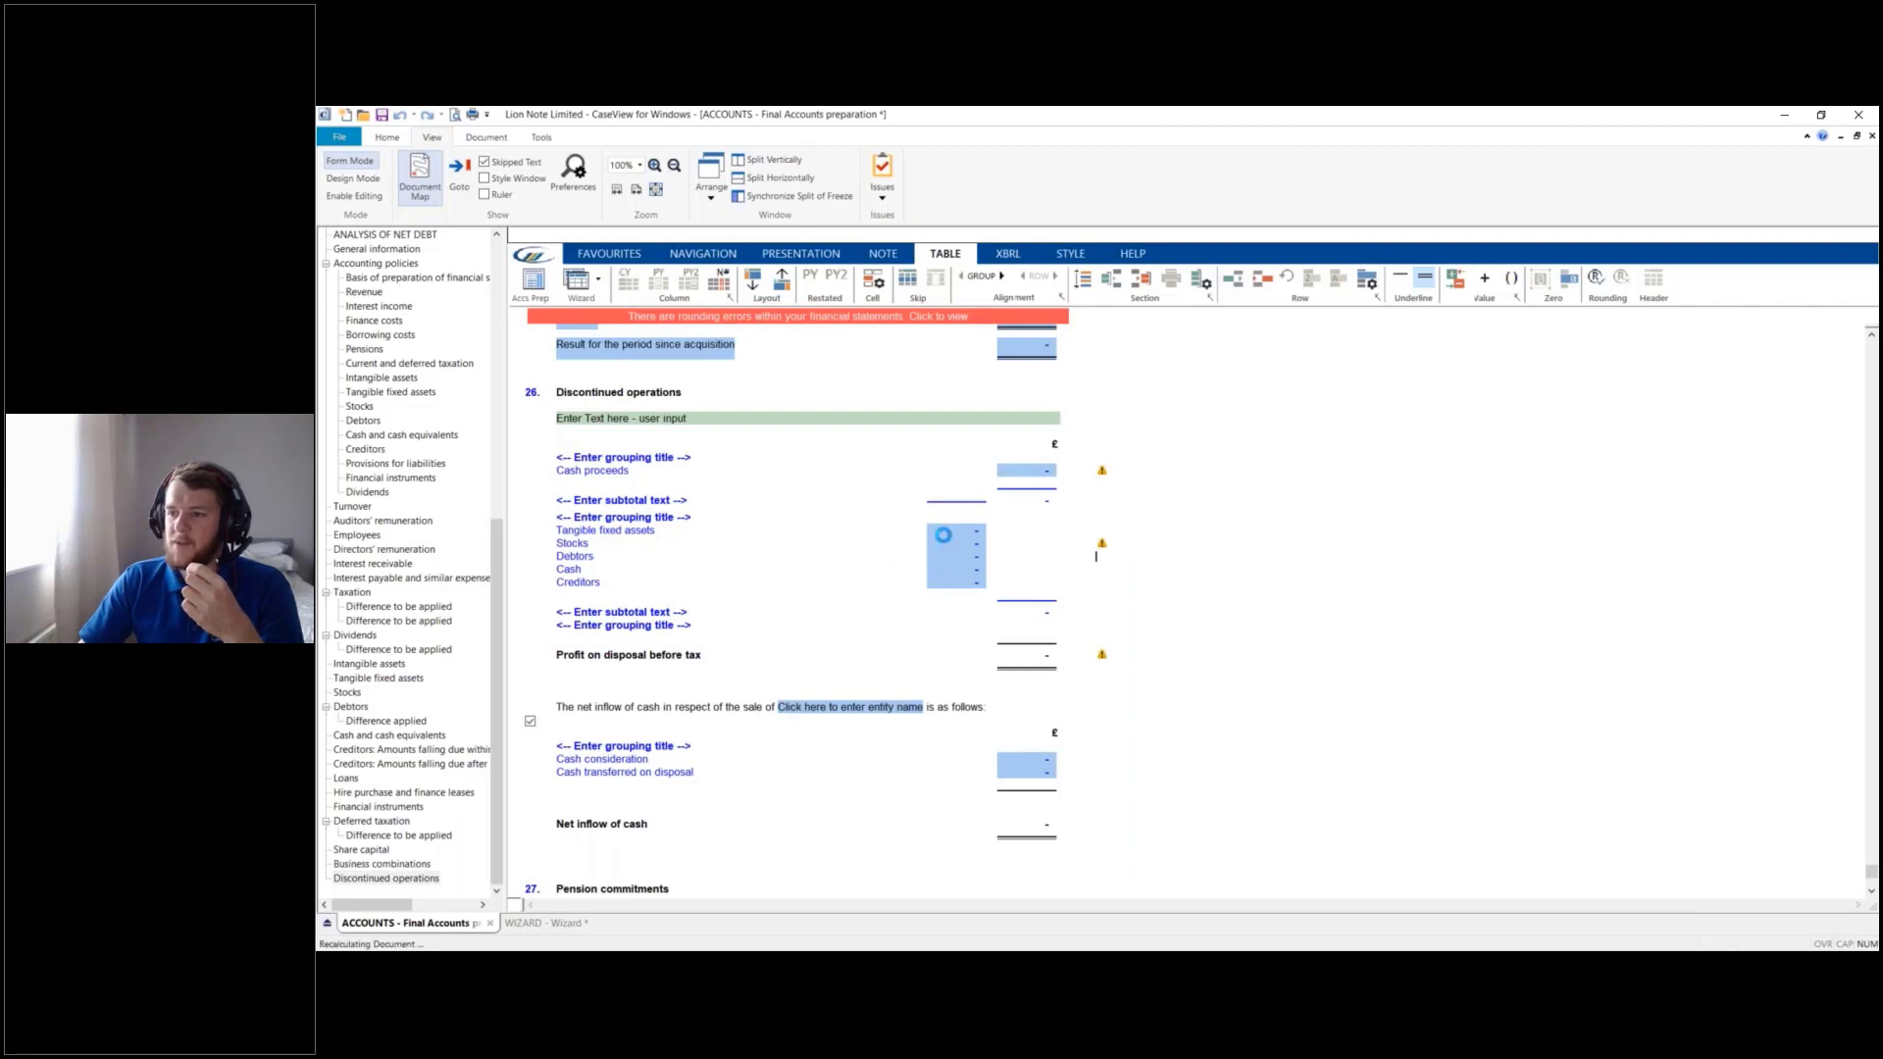
{"action": "scroll", "coordinate": [391, 451], "scroll_direction": "up", "scroll_amount": 8}
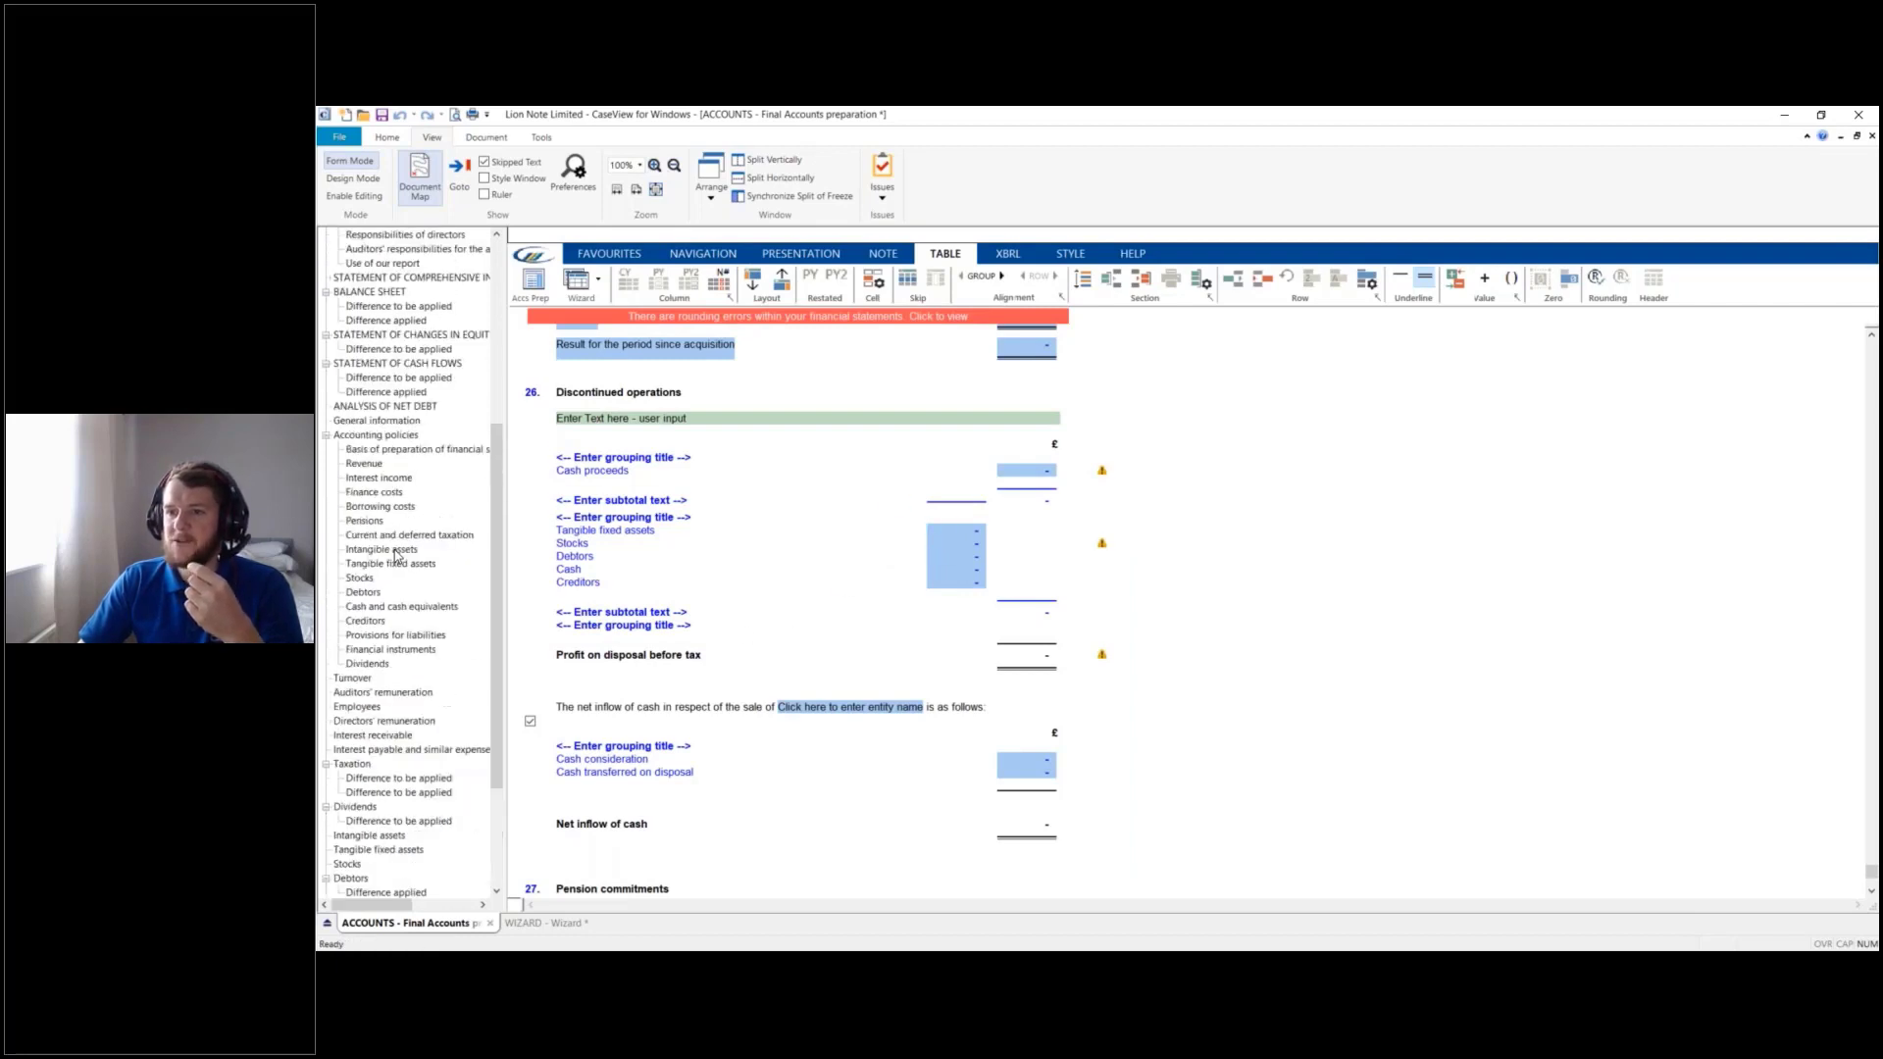
{"action": "left_click", "coordinate": [391, 451]}
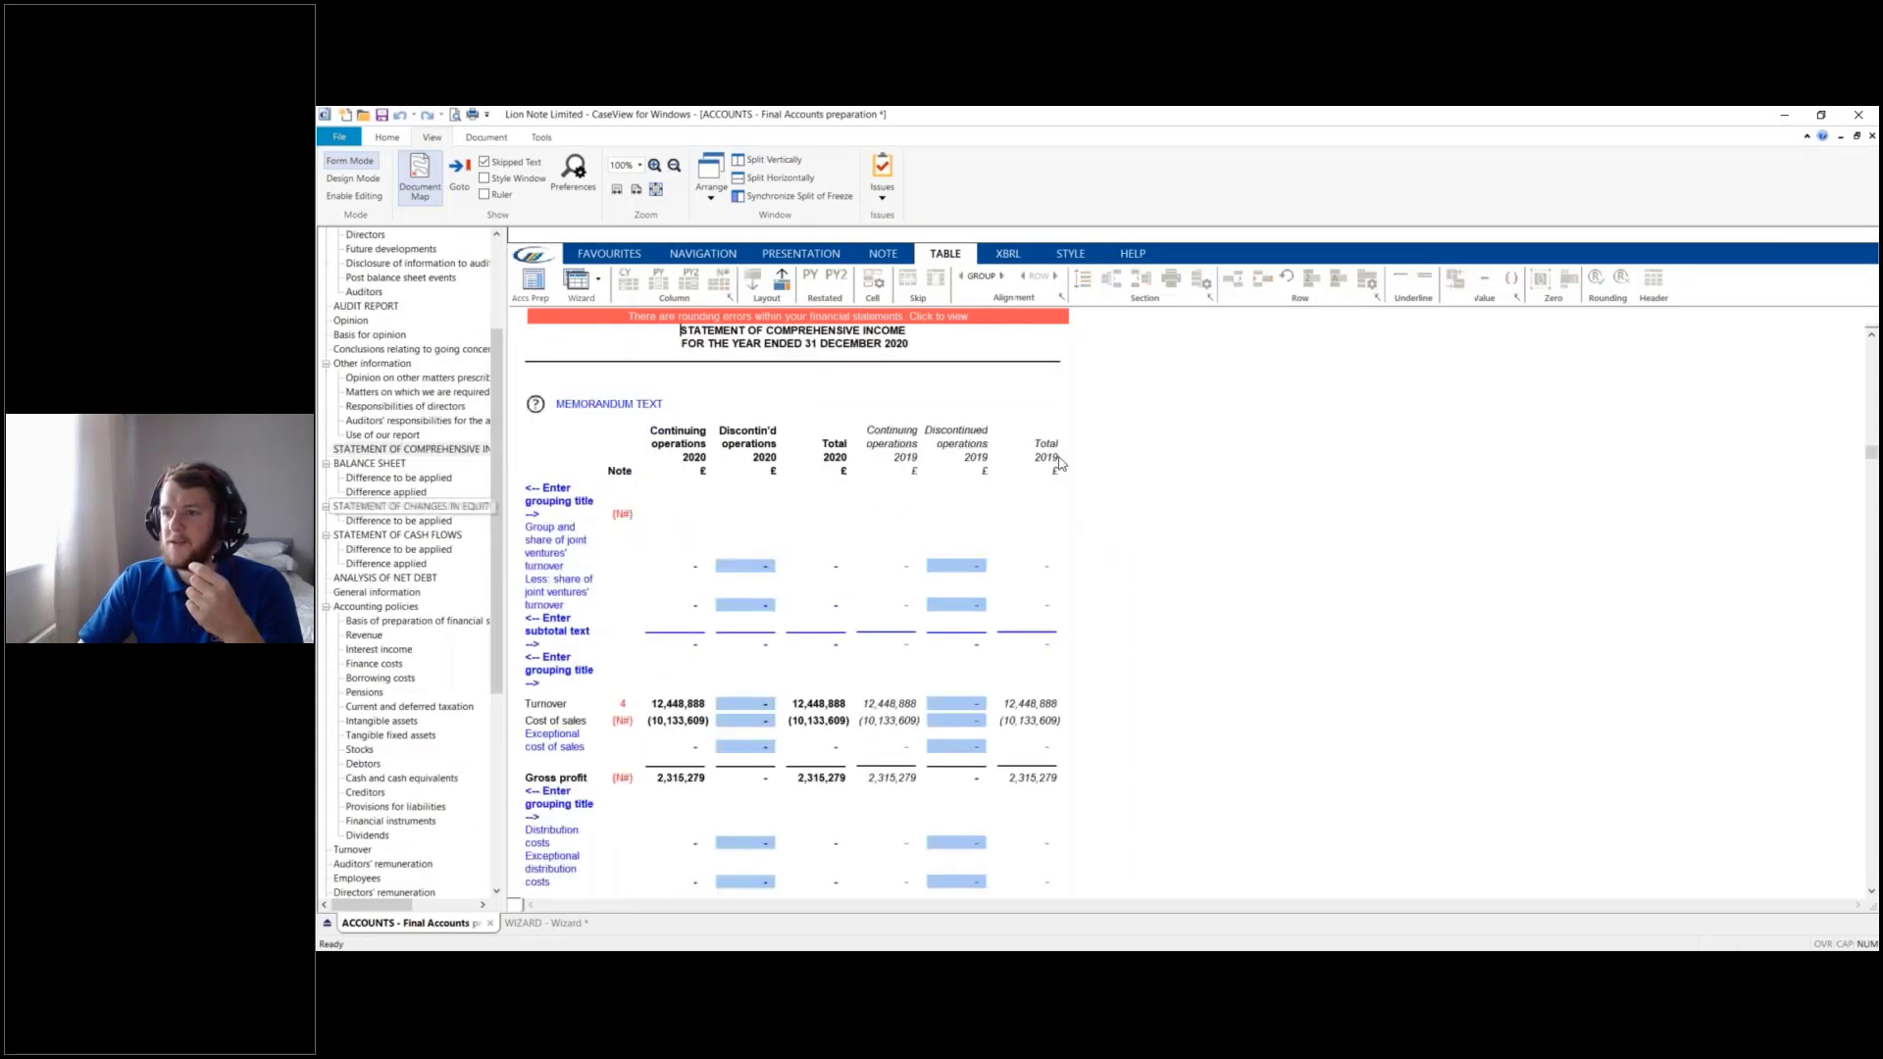
{"action": "scroll", "coordinate": [770, 412], "scroll_direction": "down", "scroll_amount": 2}
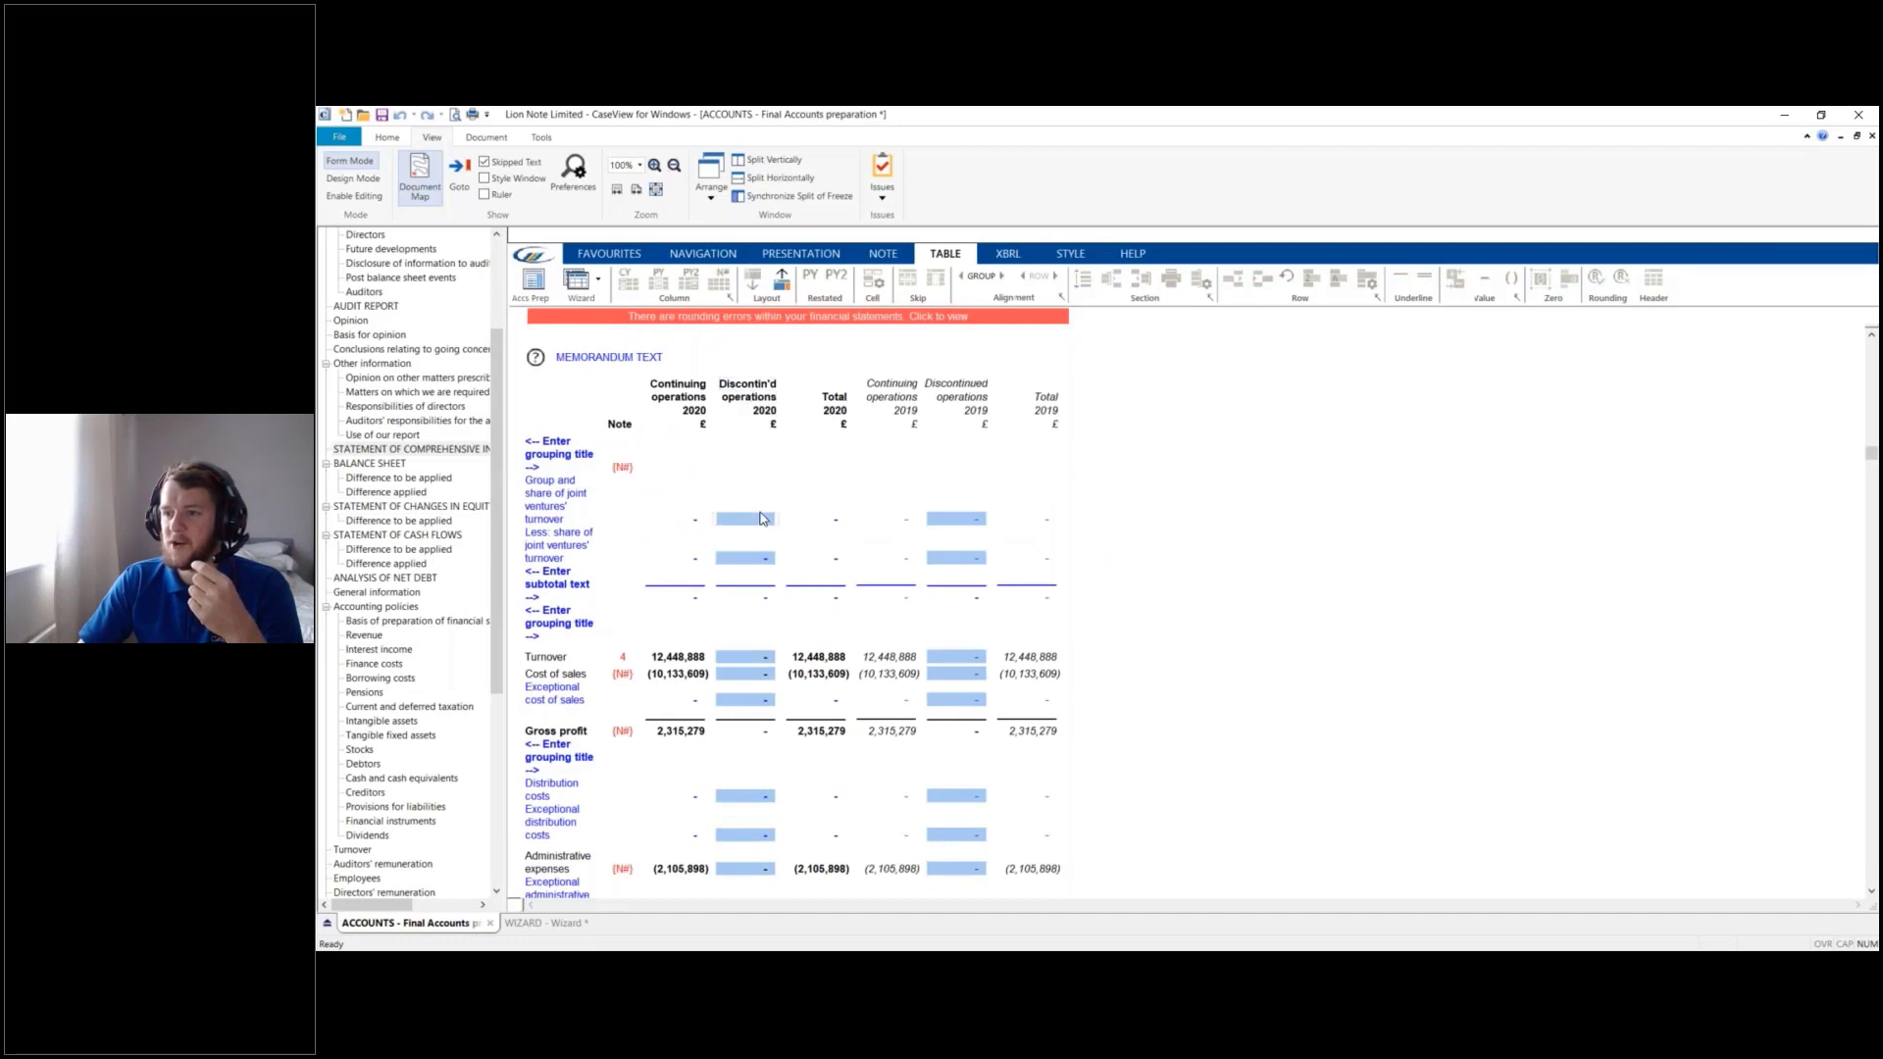
{"action": "scroll", "coordinate": [761, 510], "scroll_direction": "down", "scroll_amount": 1}
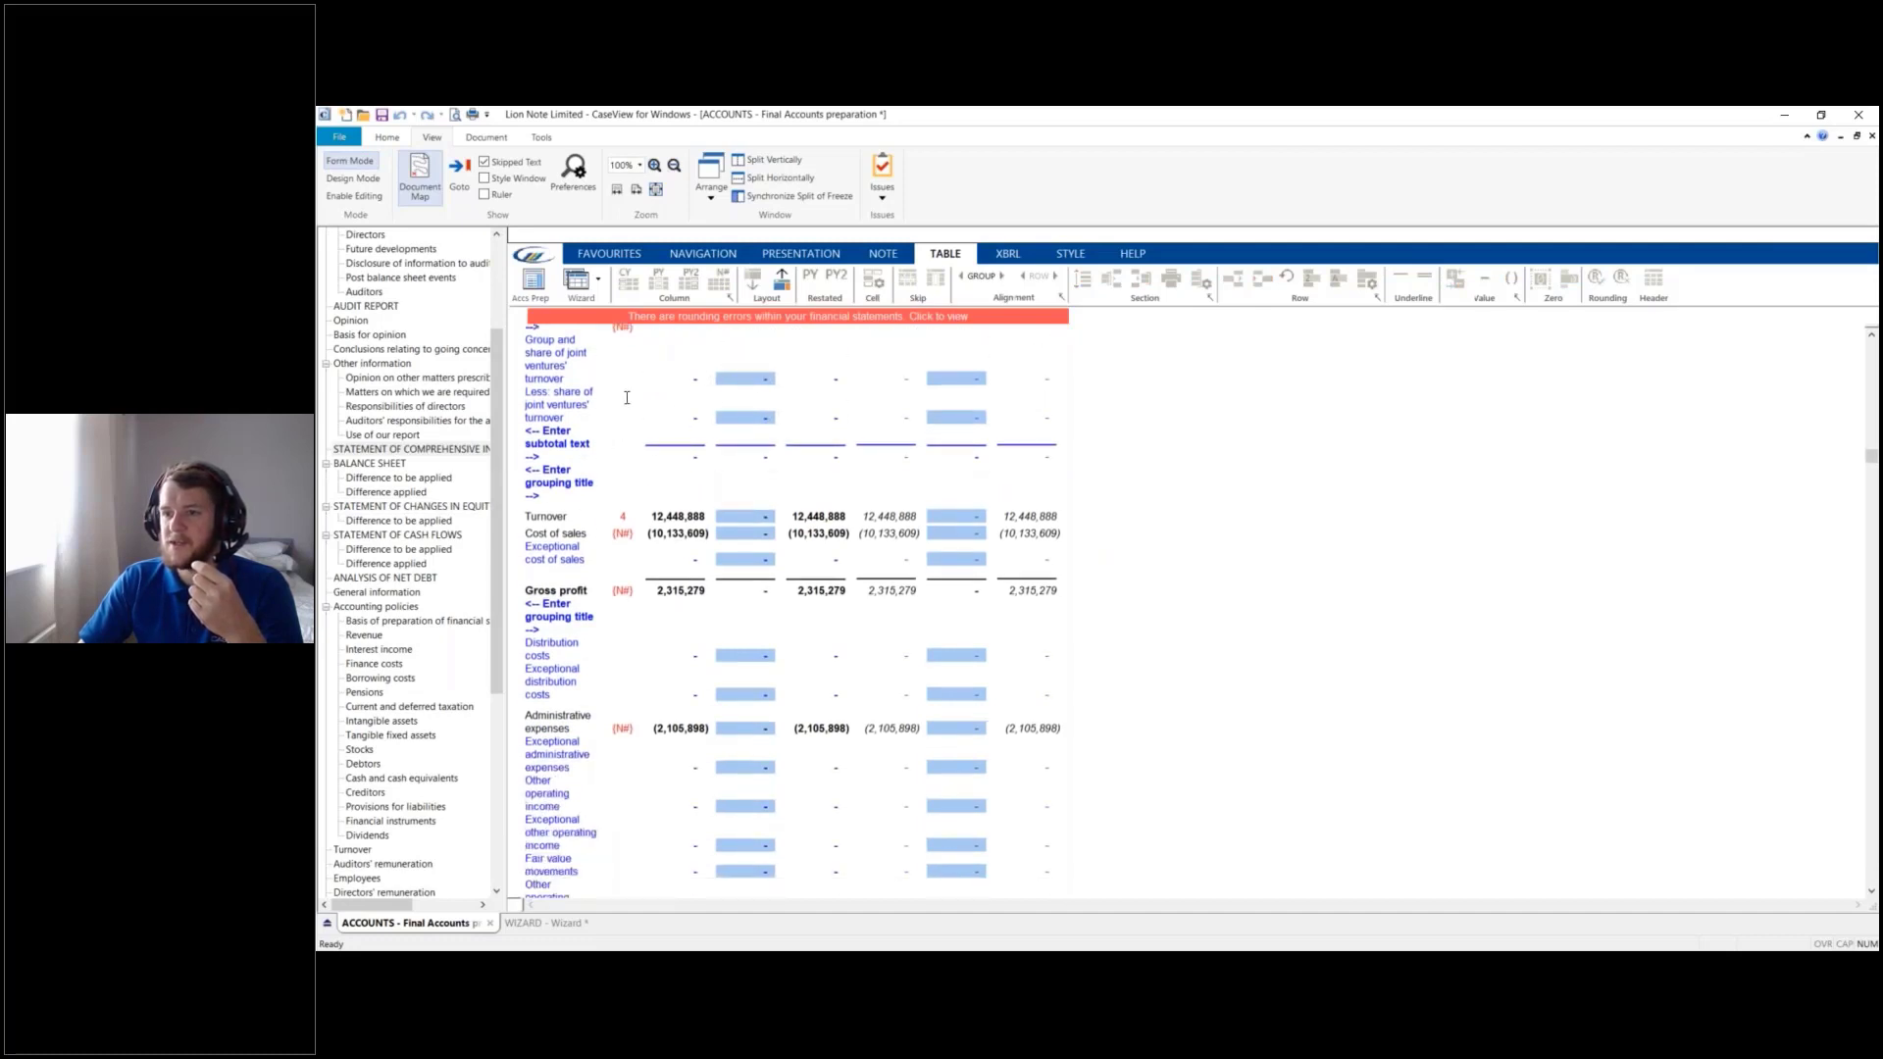
{"action": "scroll", "coordinate": [677, 491], "scroll_direction": "up", "scroll_amount": 1}
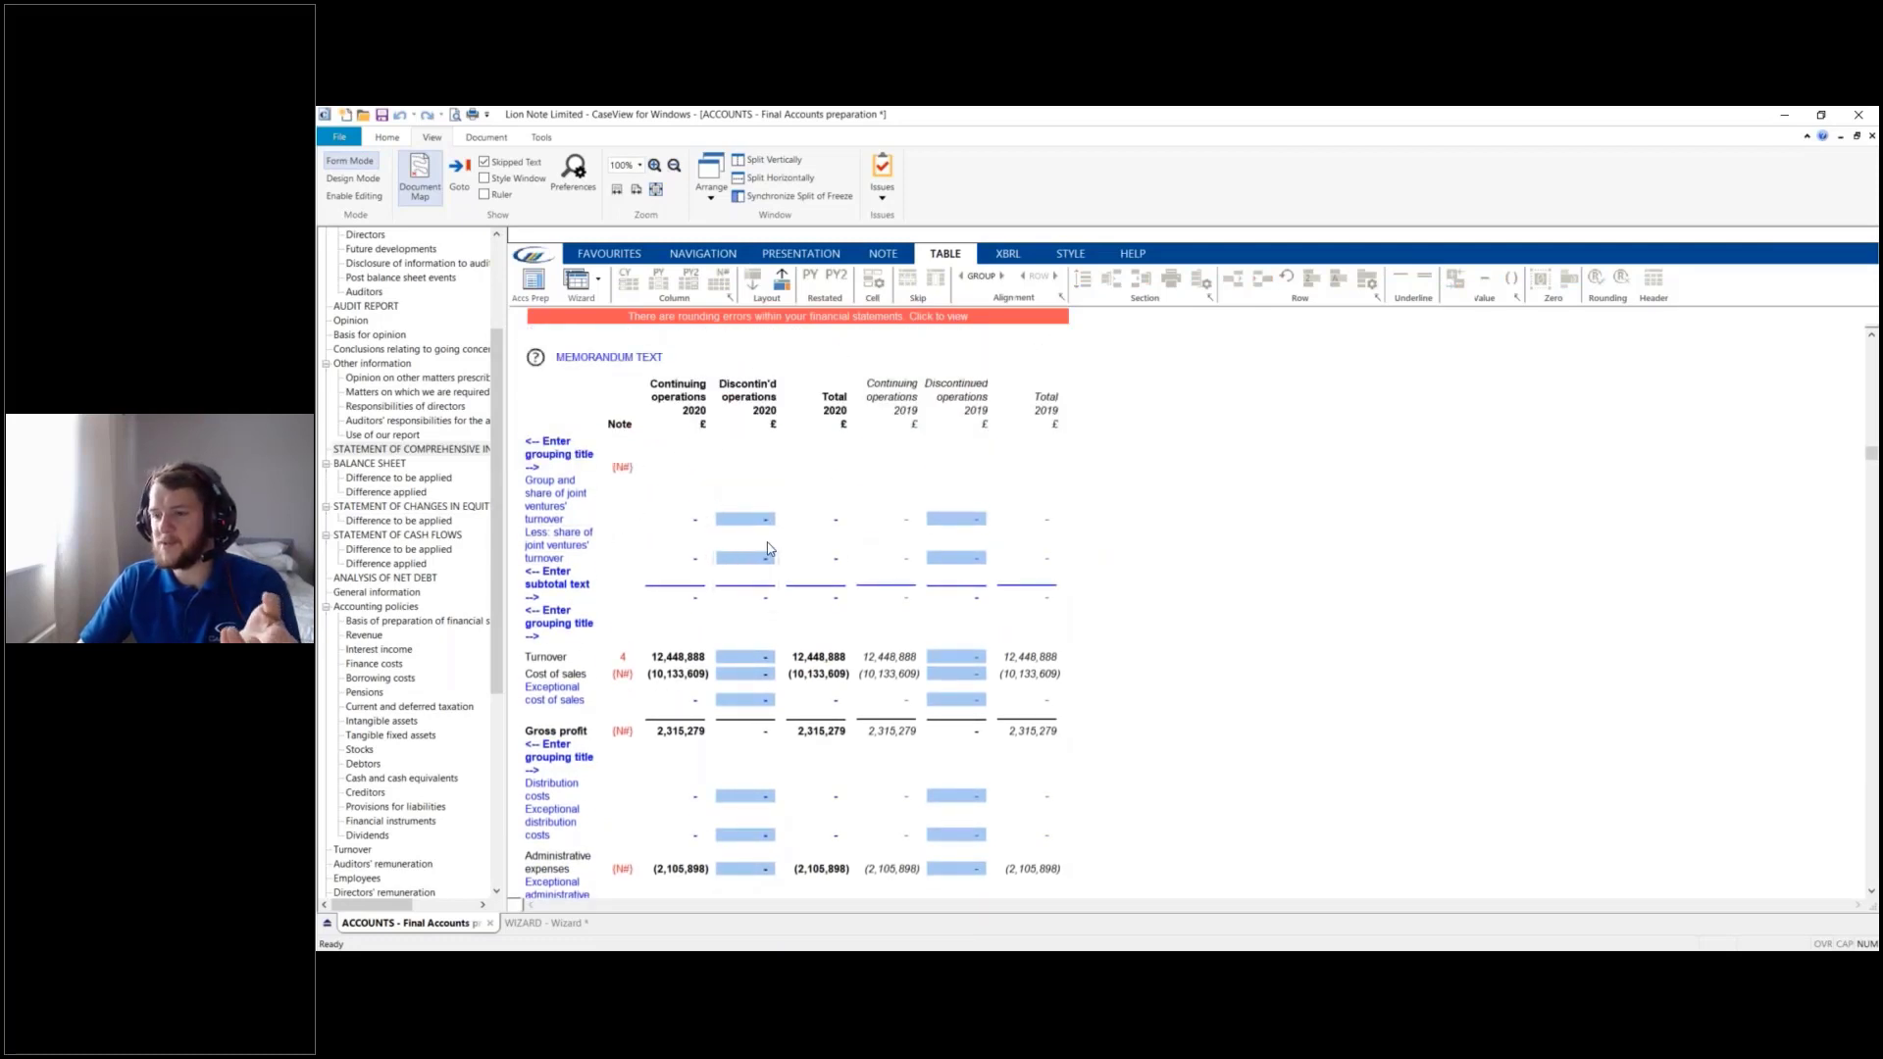
{"action": "scroll", "coordinate": [980, 672], "scroll_direction": "down", "scroll_amount": 4}
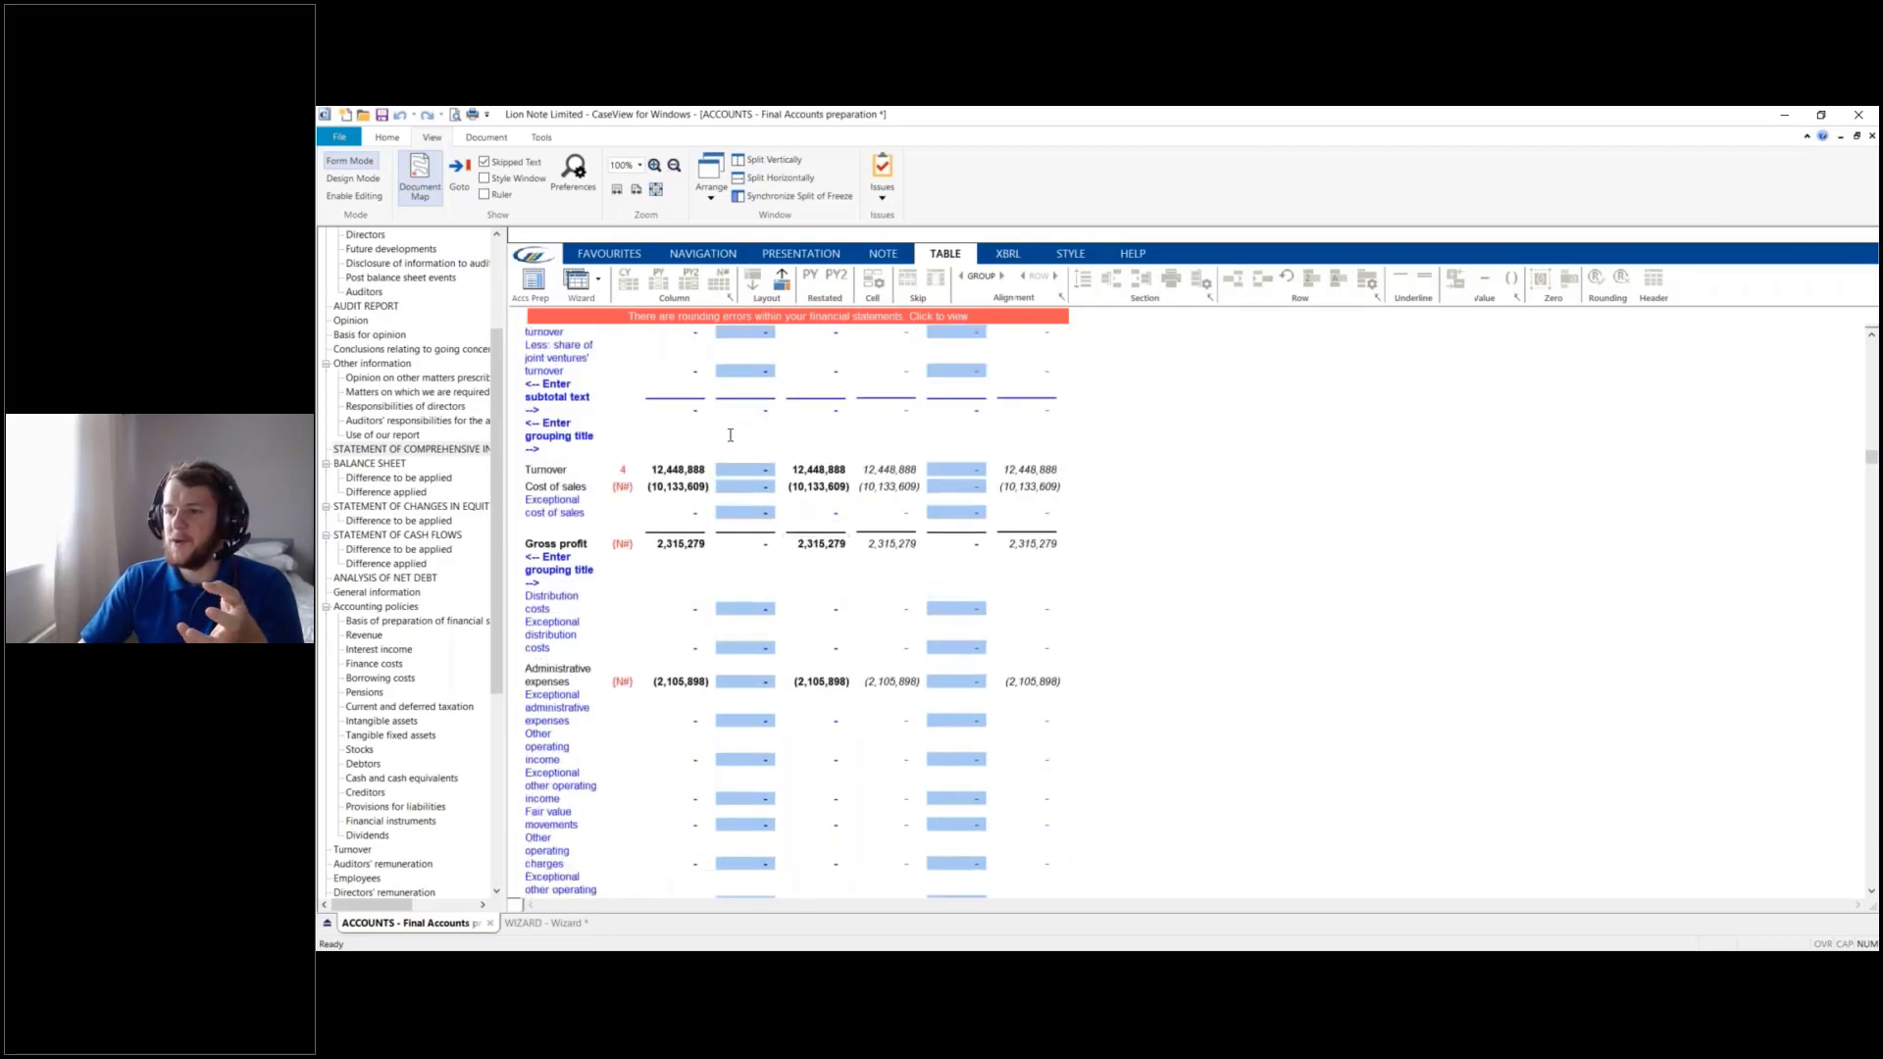
Enter 10,000 as 2020 discontinued turnover, leaving 12,438,888 continuing and 12,448,888 total
{"action": "left_click", "coordinate": [755, 473]}
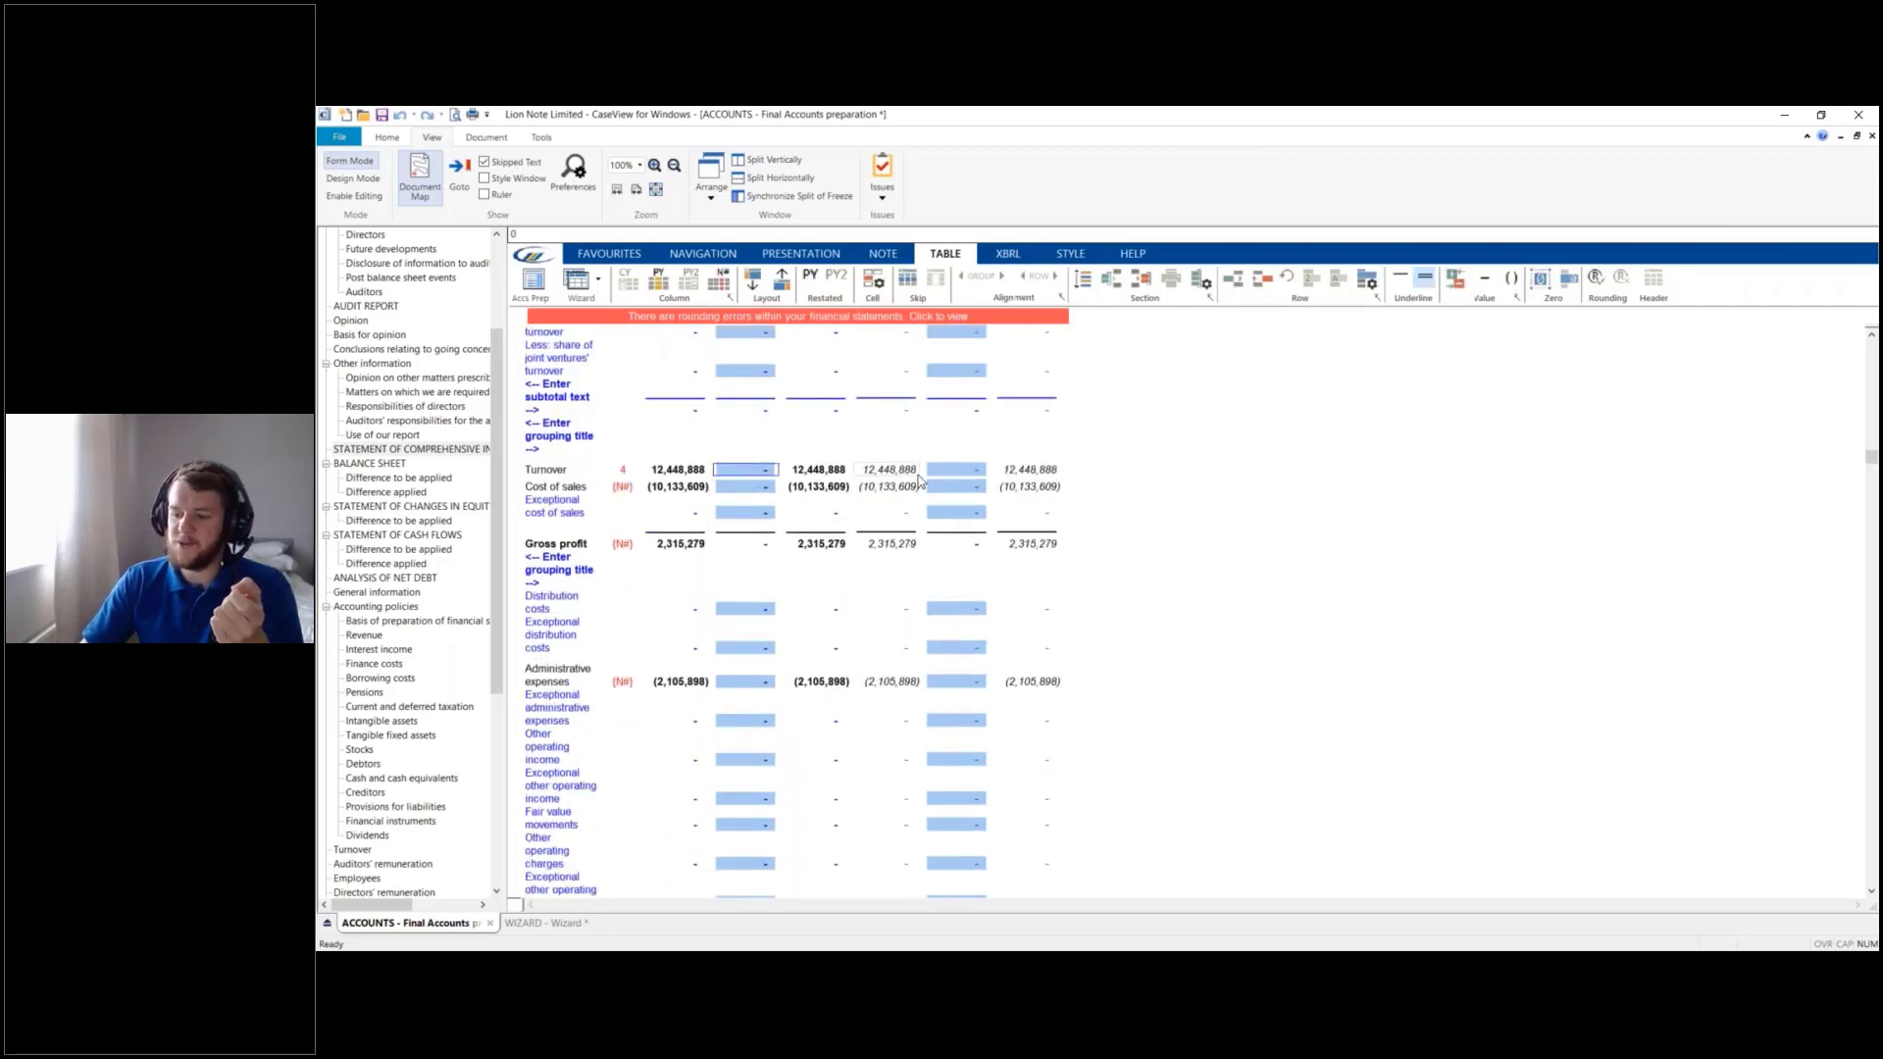
{"action": "type", "text": "10,0"}
{"action": "type", "text": "0000"}
{"action": "key", "text": "Return"}
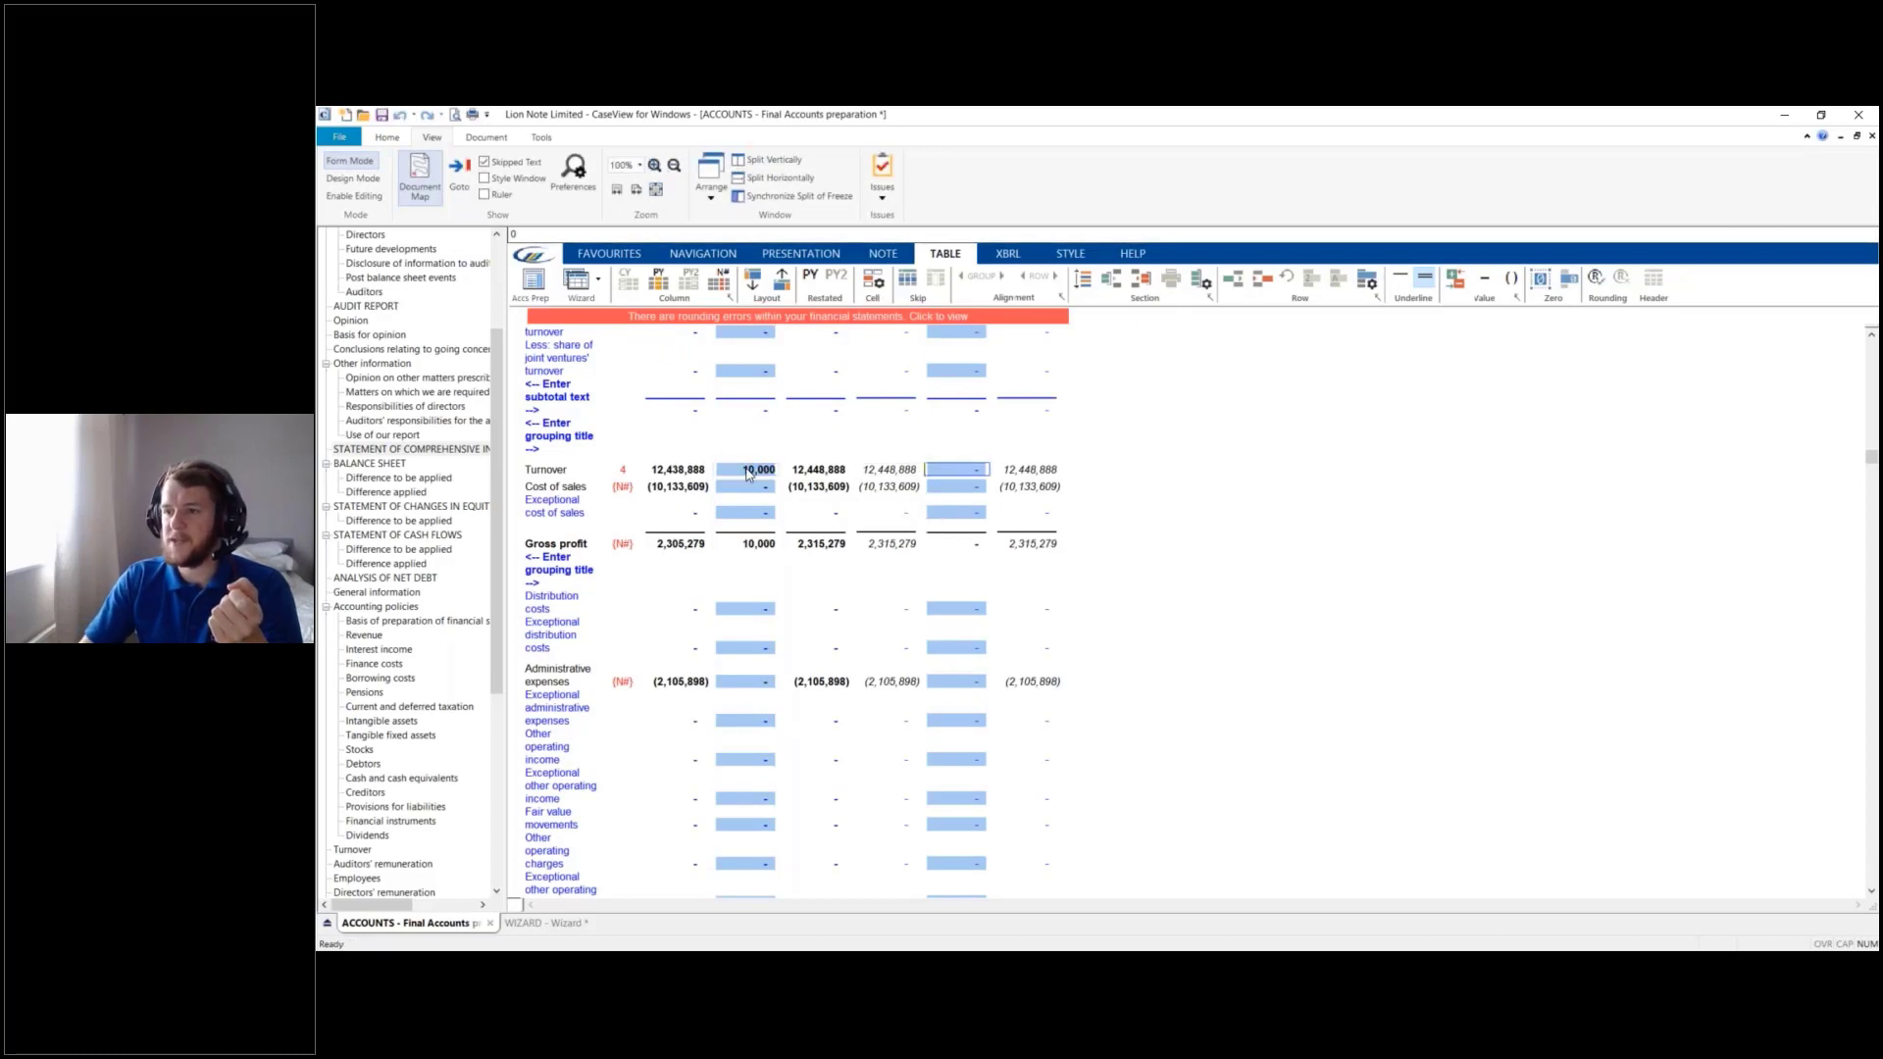
{"action": "scroll", "coordinate": [766, 376], "scroll_direction": "up", "scroll_amount": 4}
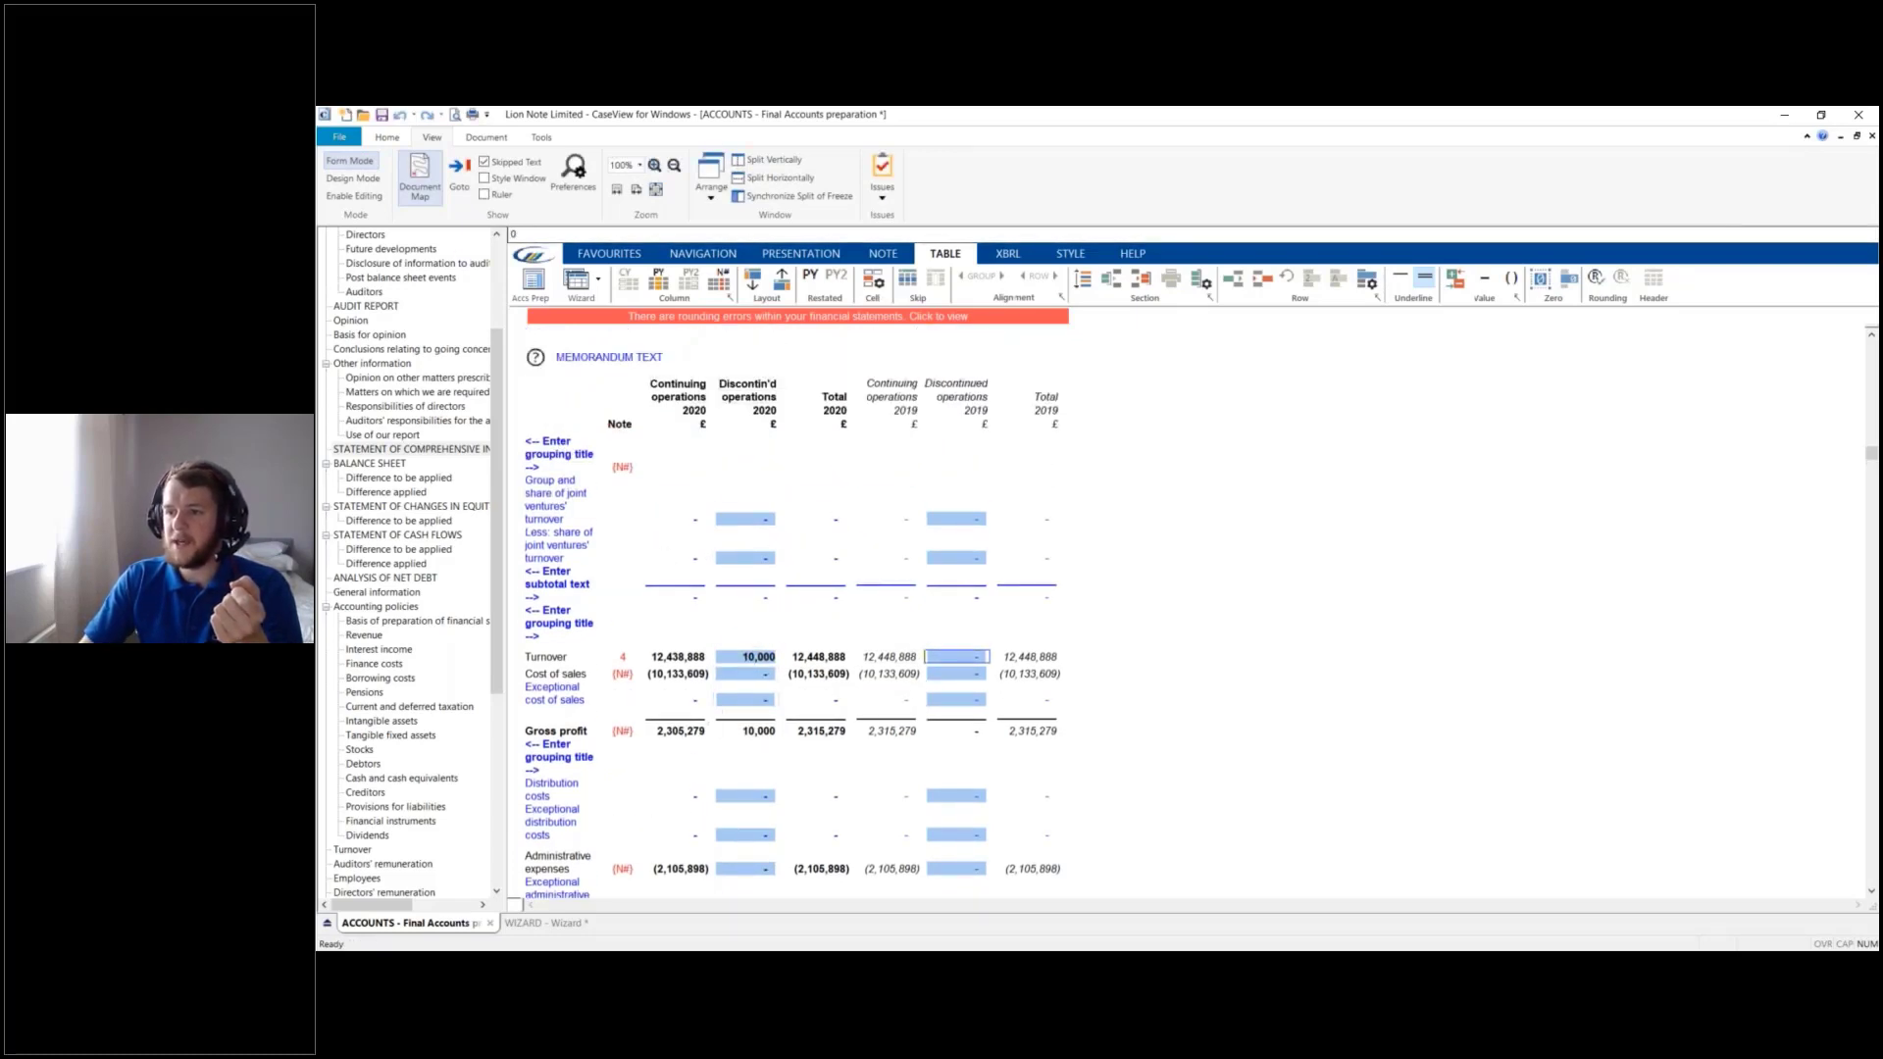
{"action": "left_click", "coordinate": [730, 665]}
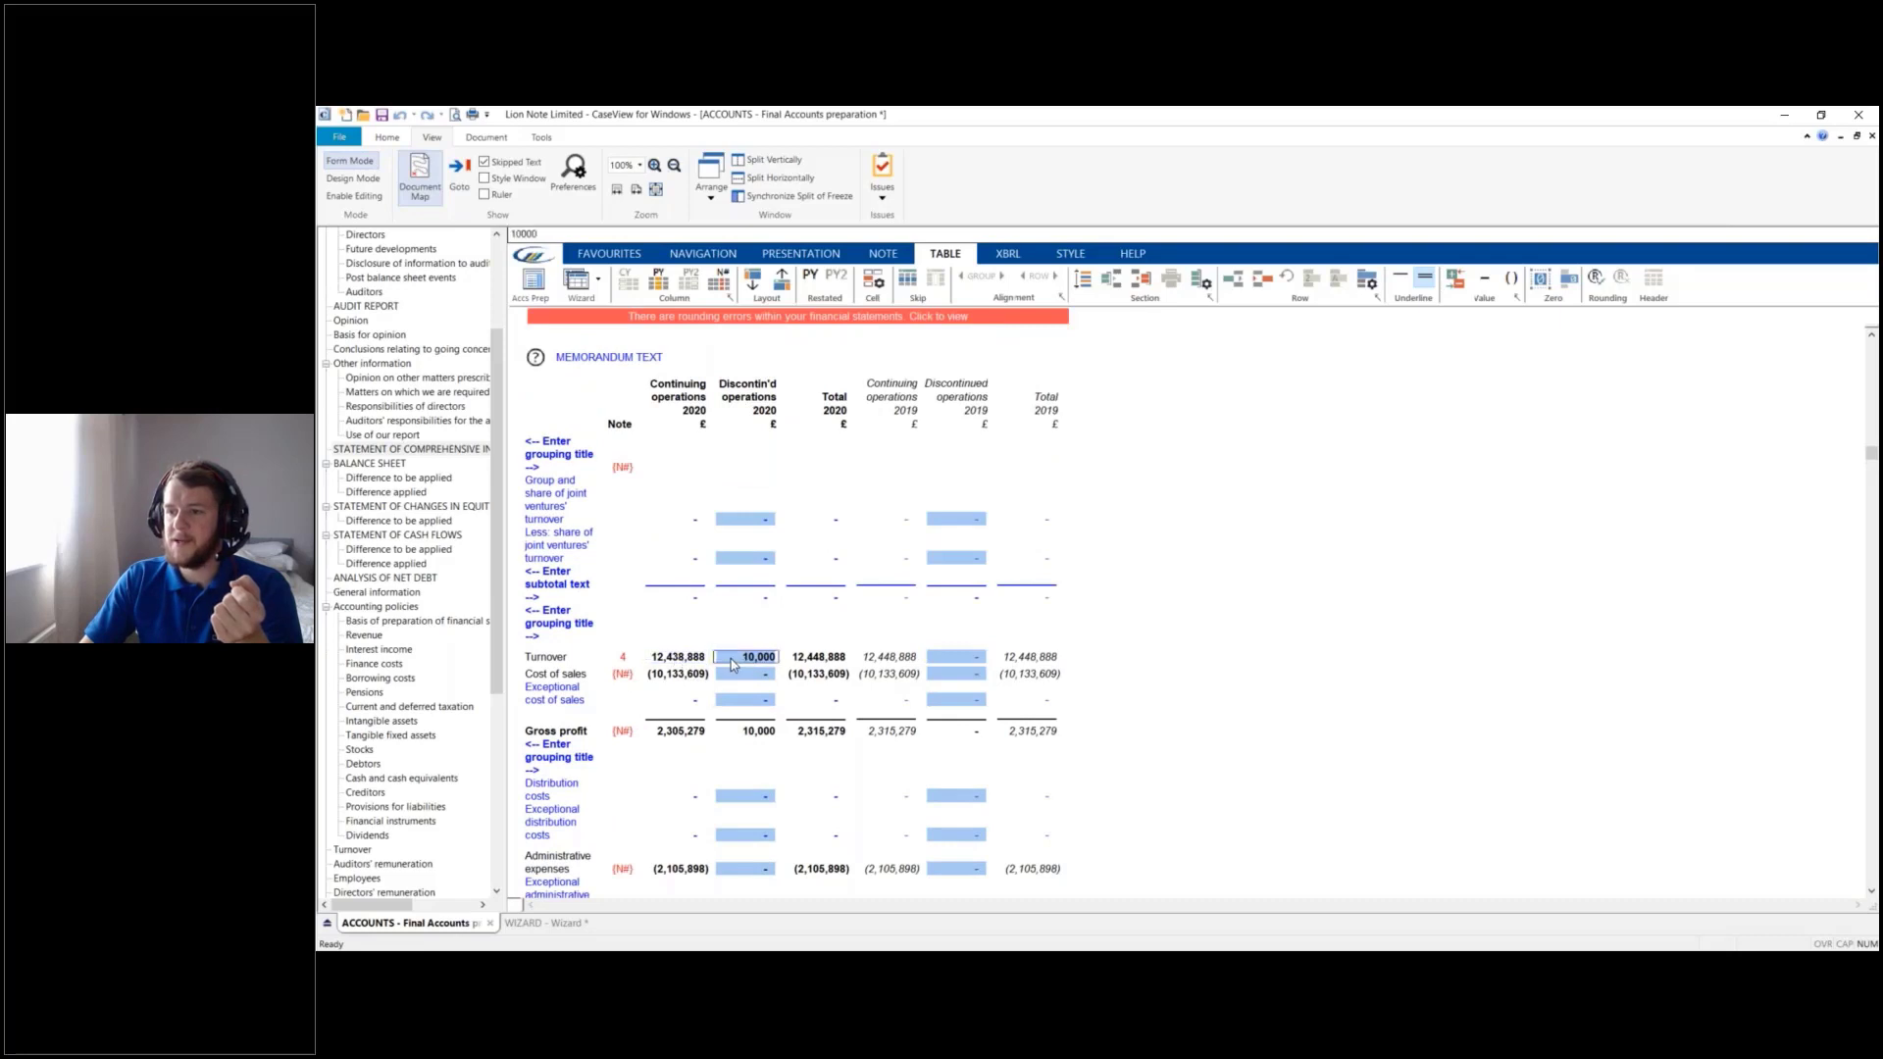
{"action": "left_click", "coordinate": [684, 661]}
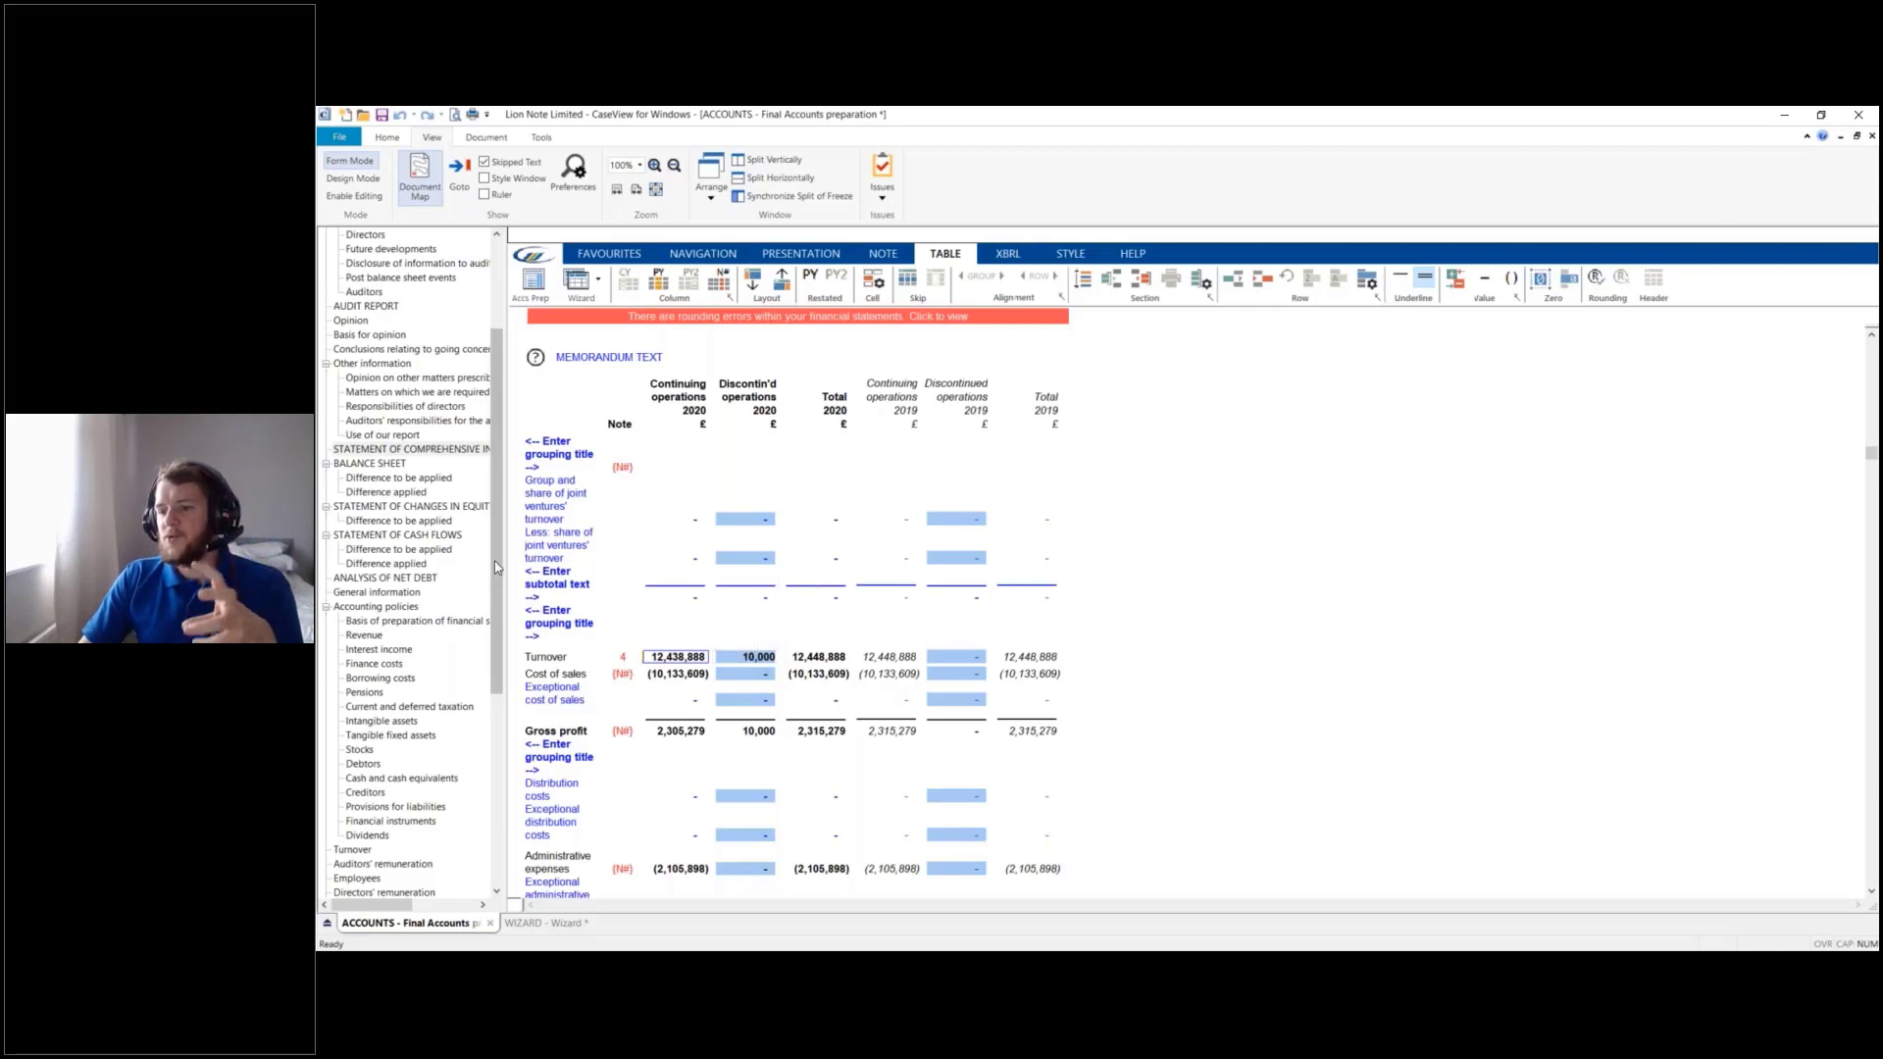
In the Discontinued operations note, enter cash proceeds of 500,000
{"action": "scroll", "coordinate": [397, 789], "scroll_direction": "down", "scroll_amount": 8}
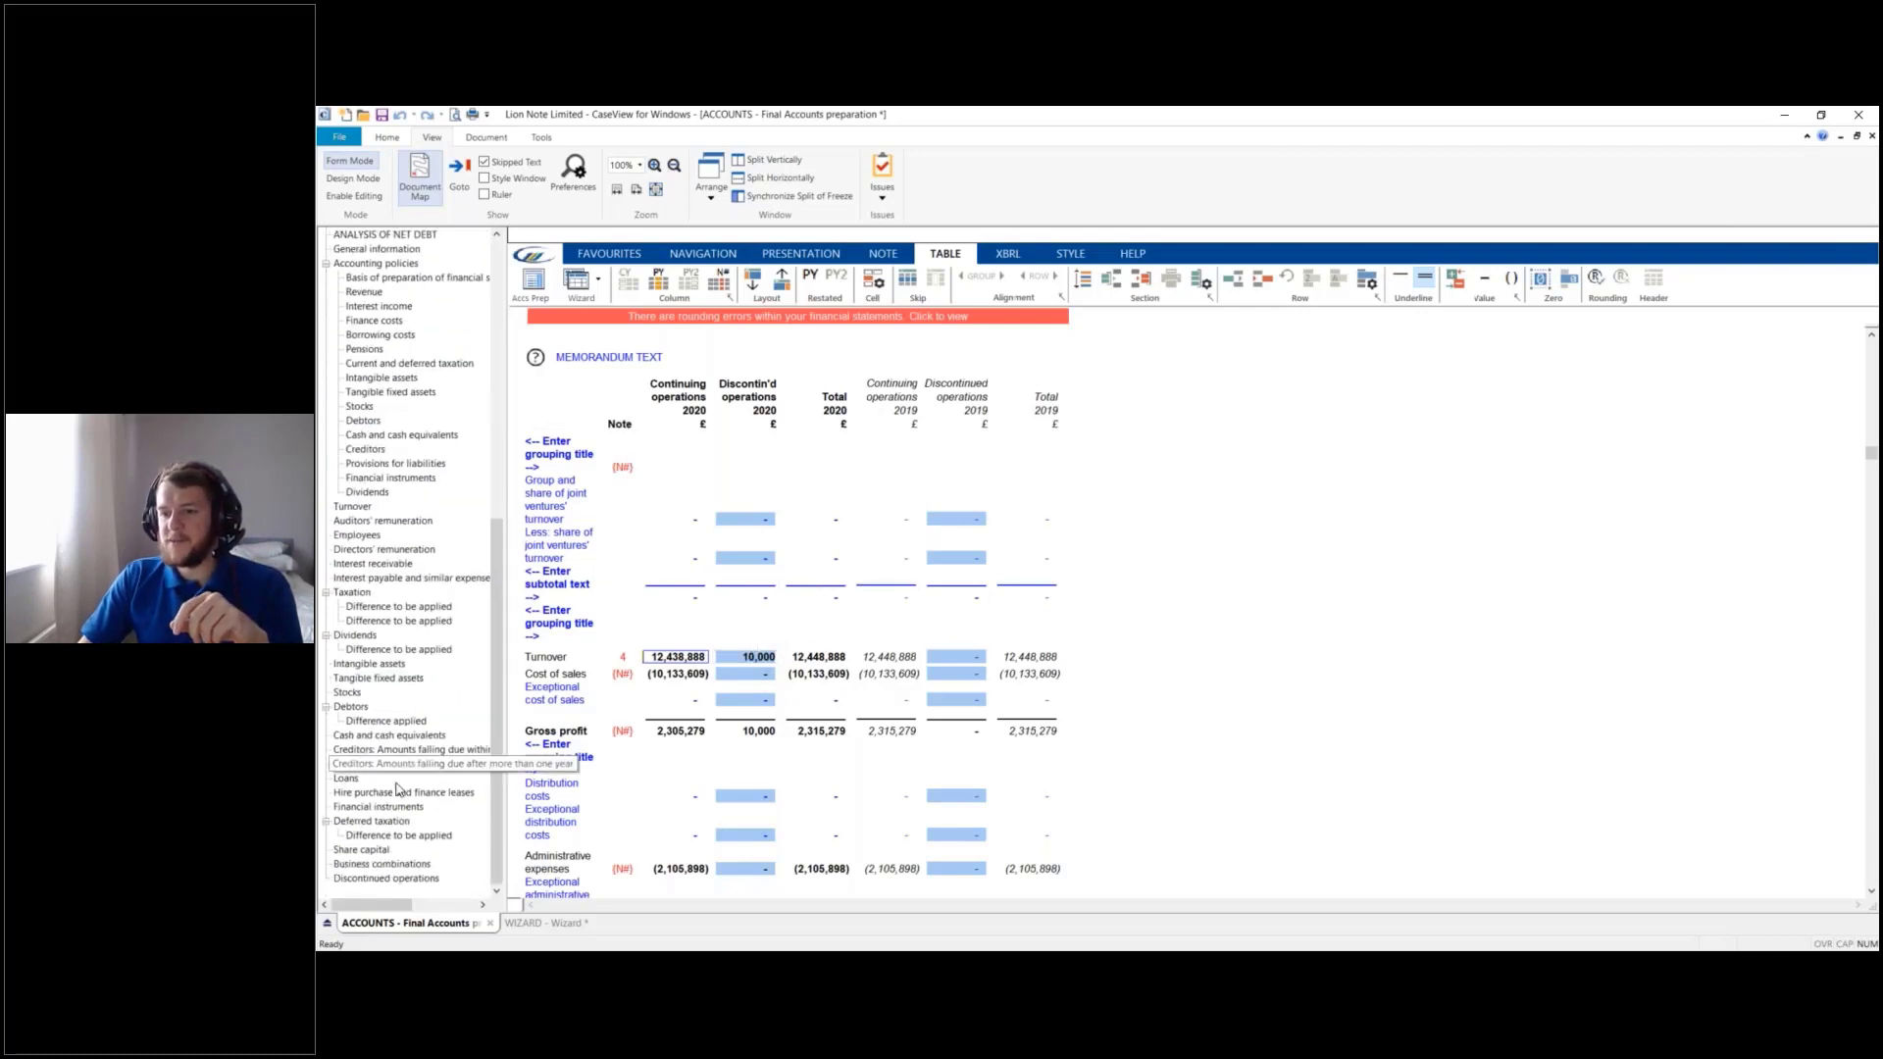
{"action": "left_click", "coordinate": [387, 878]}
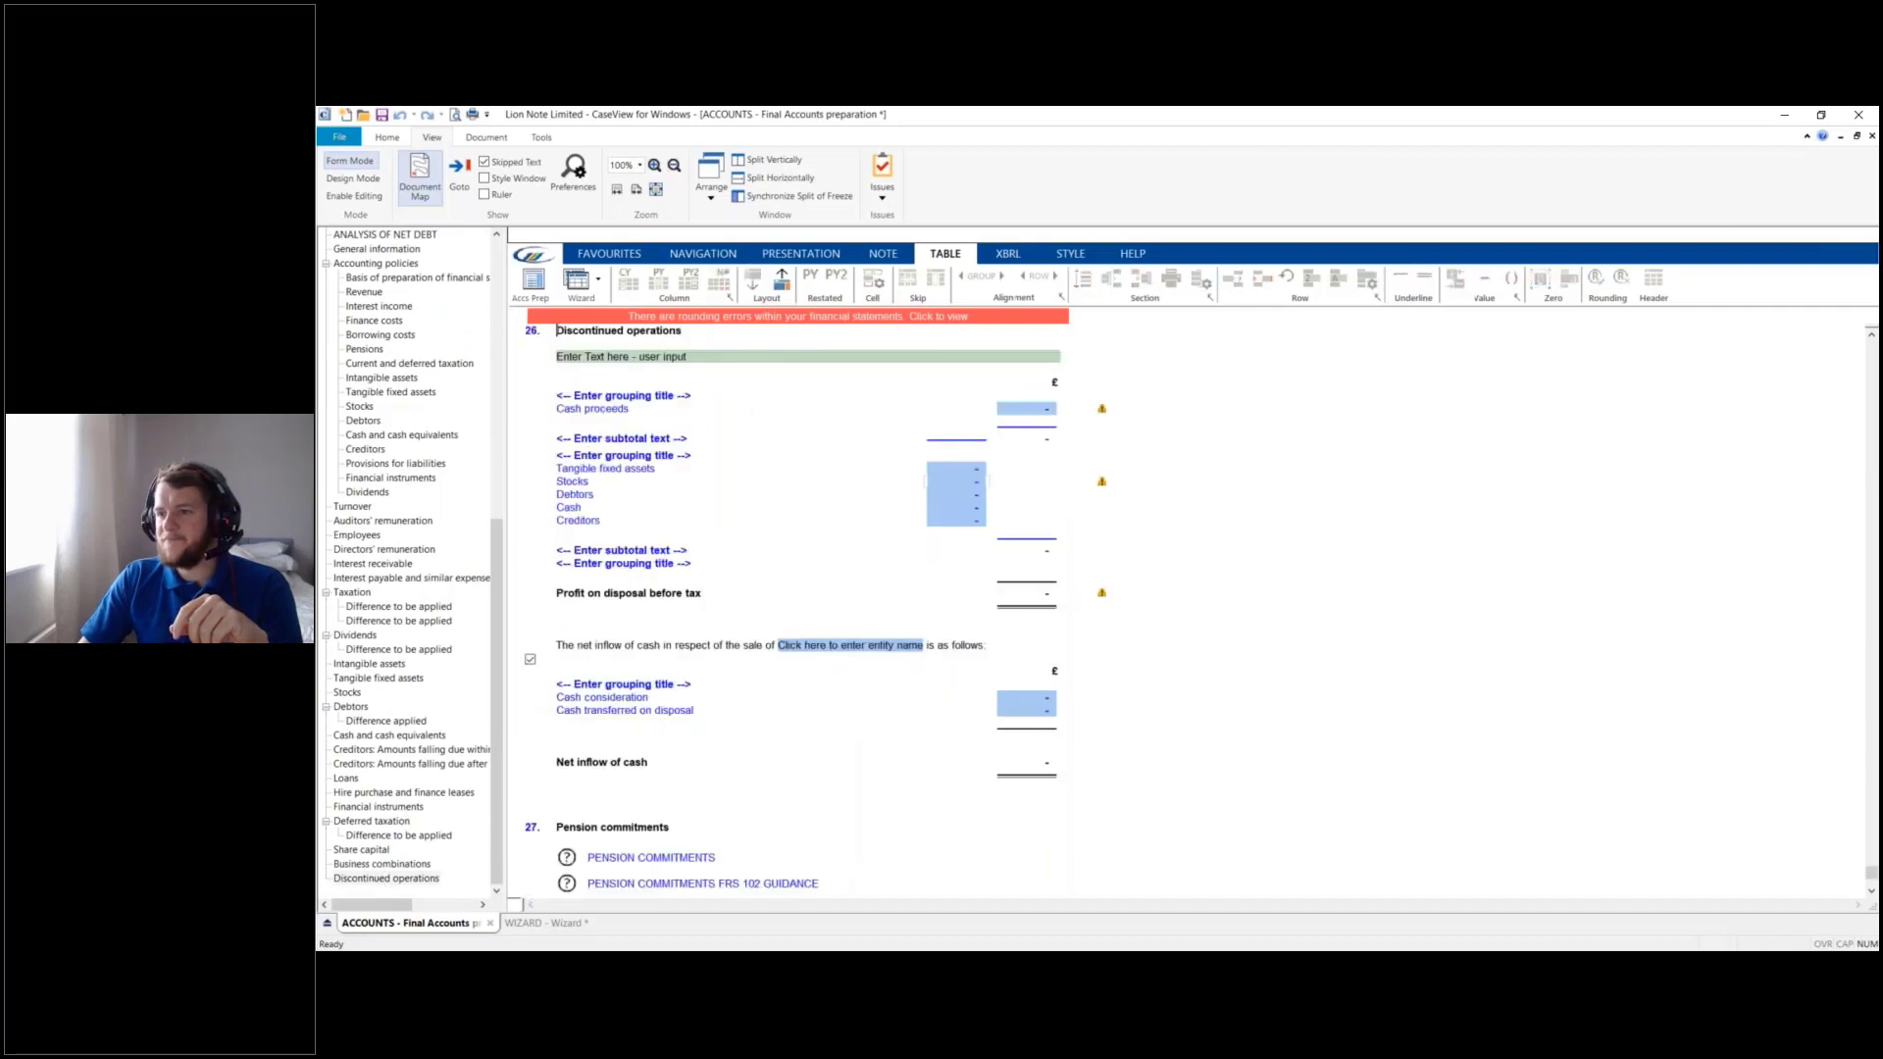
{"action": "scroll", "coordinate": [733, 418], "scroll_direction": "up", "scroll_amount": 1}
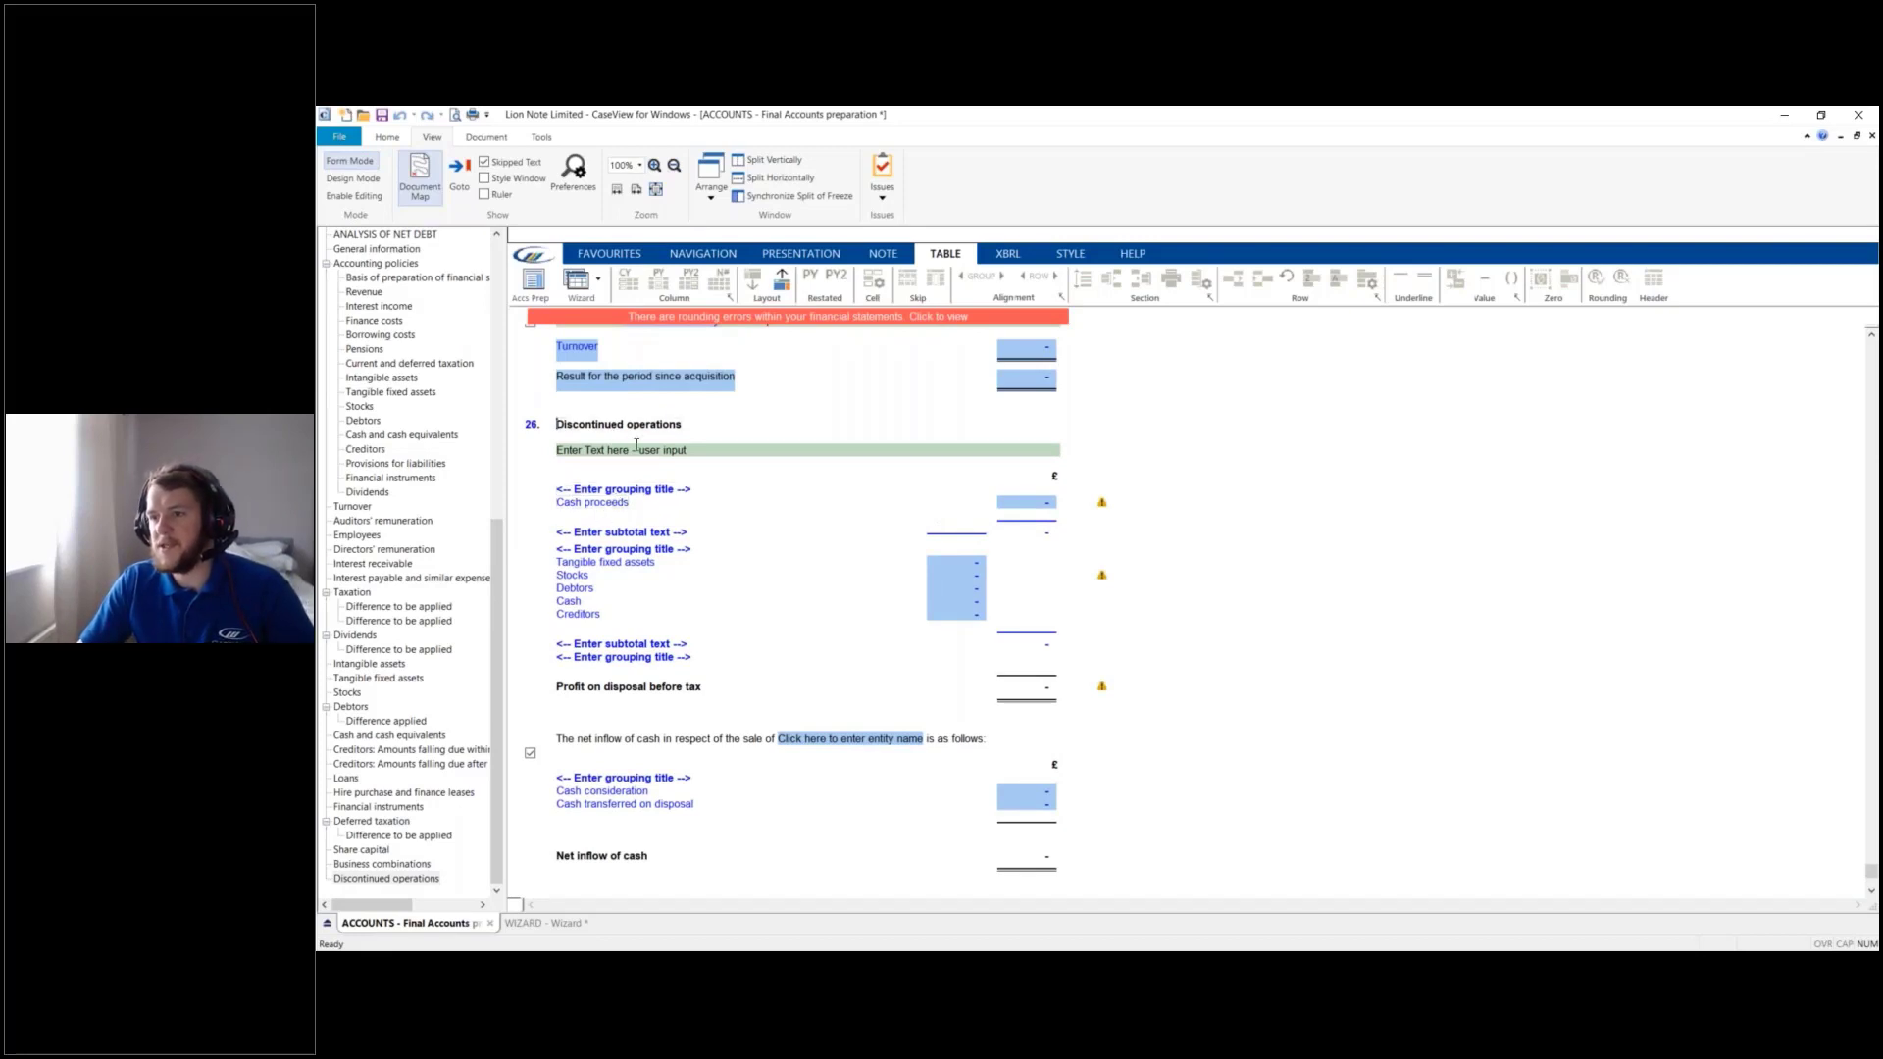
{"action": "scroll", "coordinate": [687, 501], "scroll_direction": "down", "scroll_amount": 1}
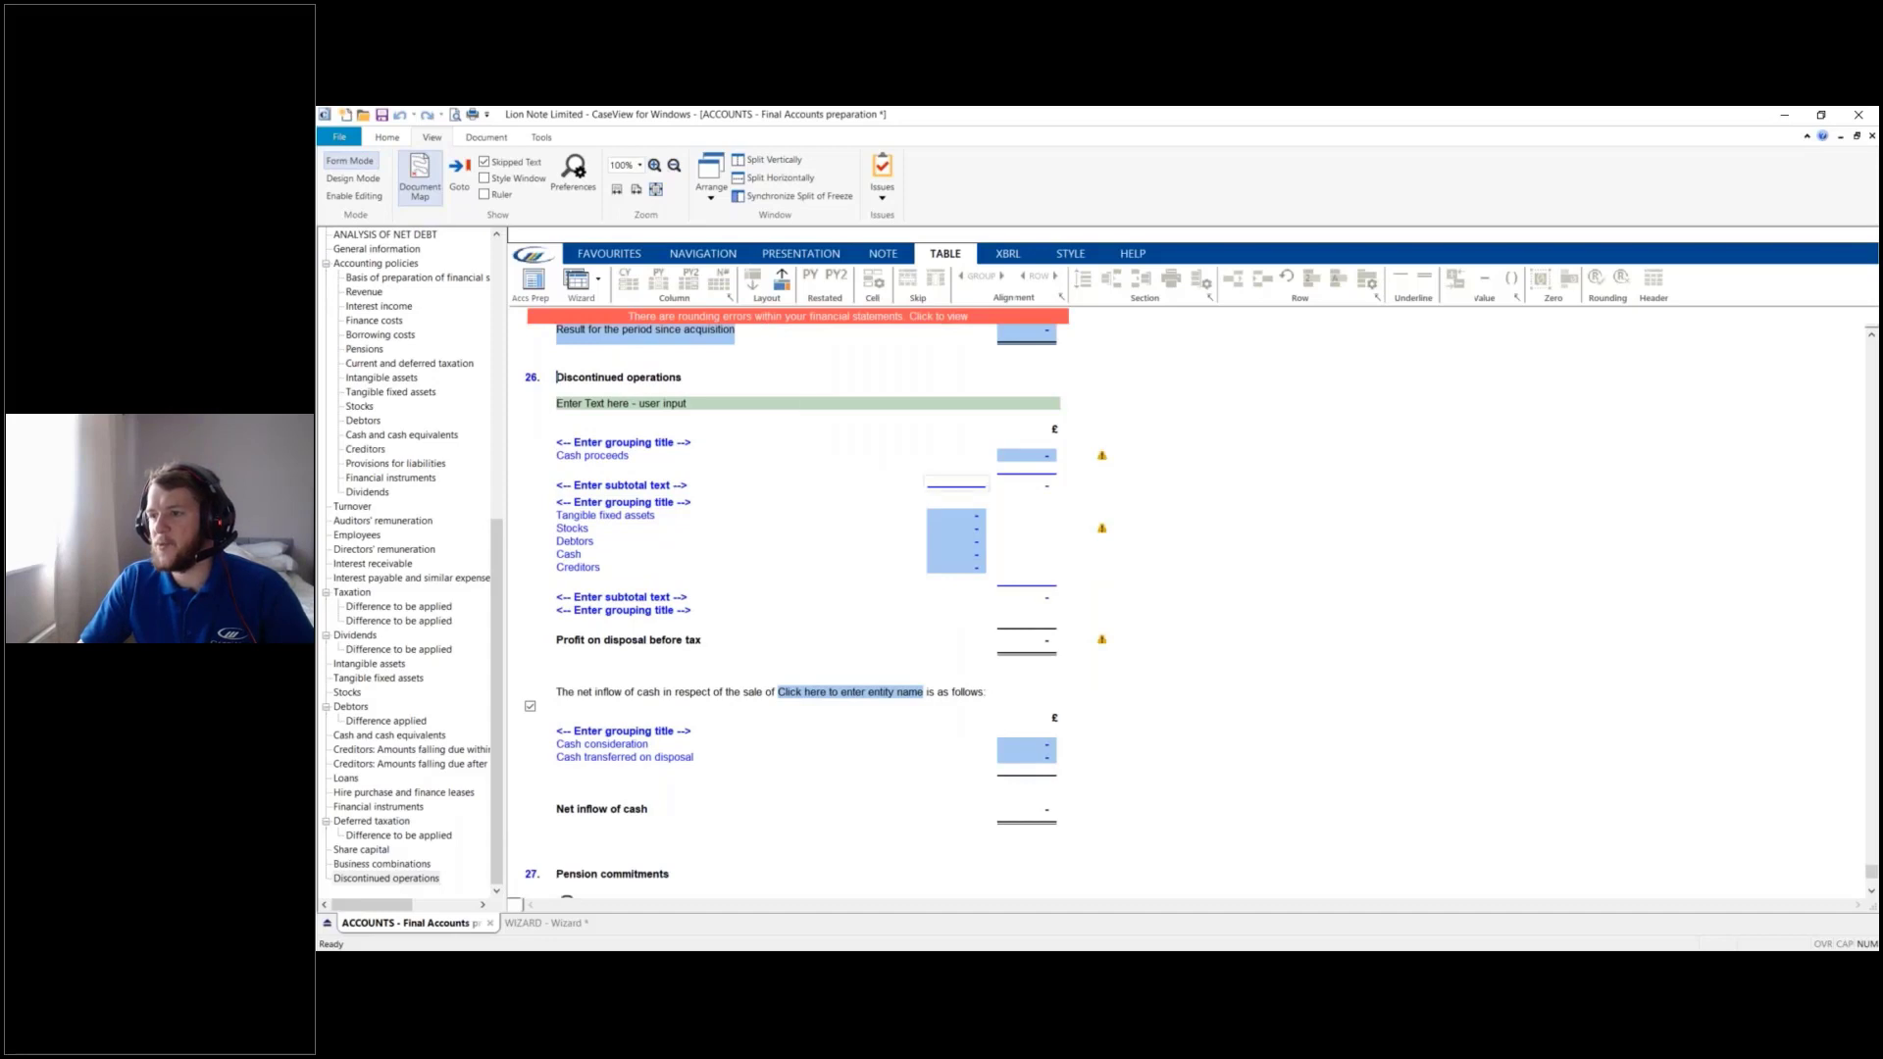
{"action": "left_click", "coordinate": [1011, 457]}
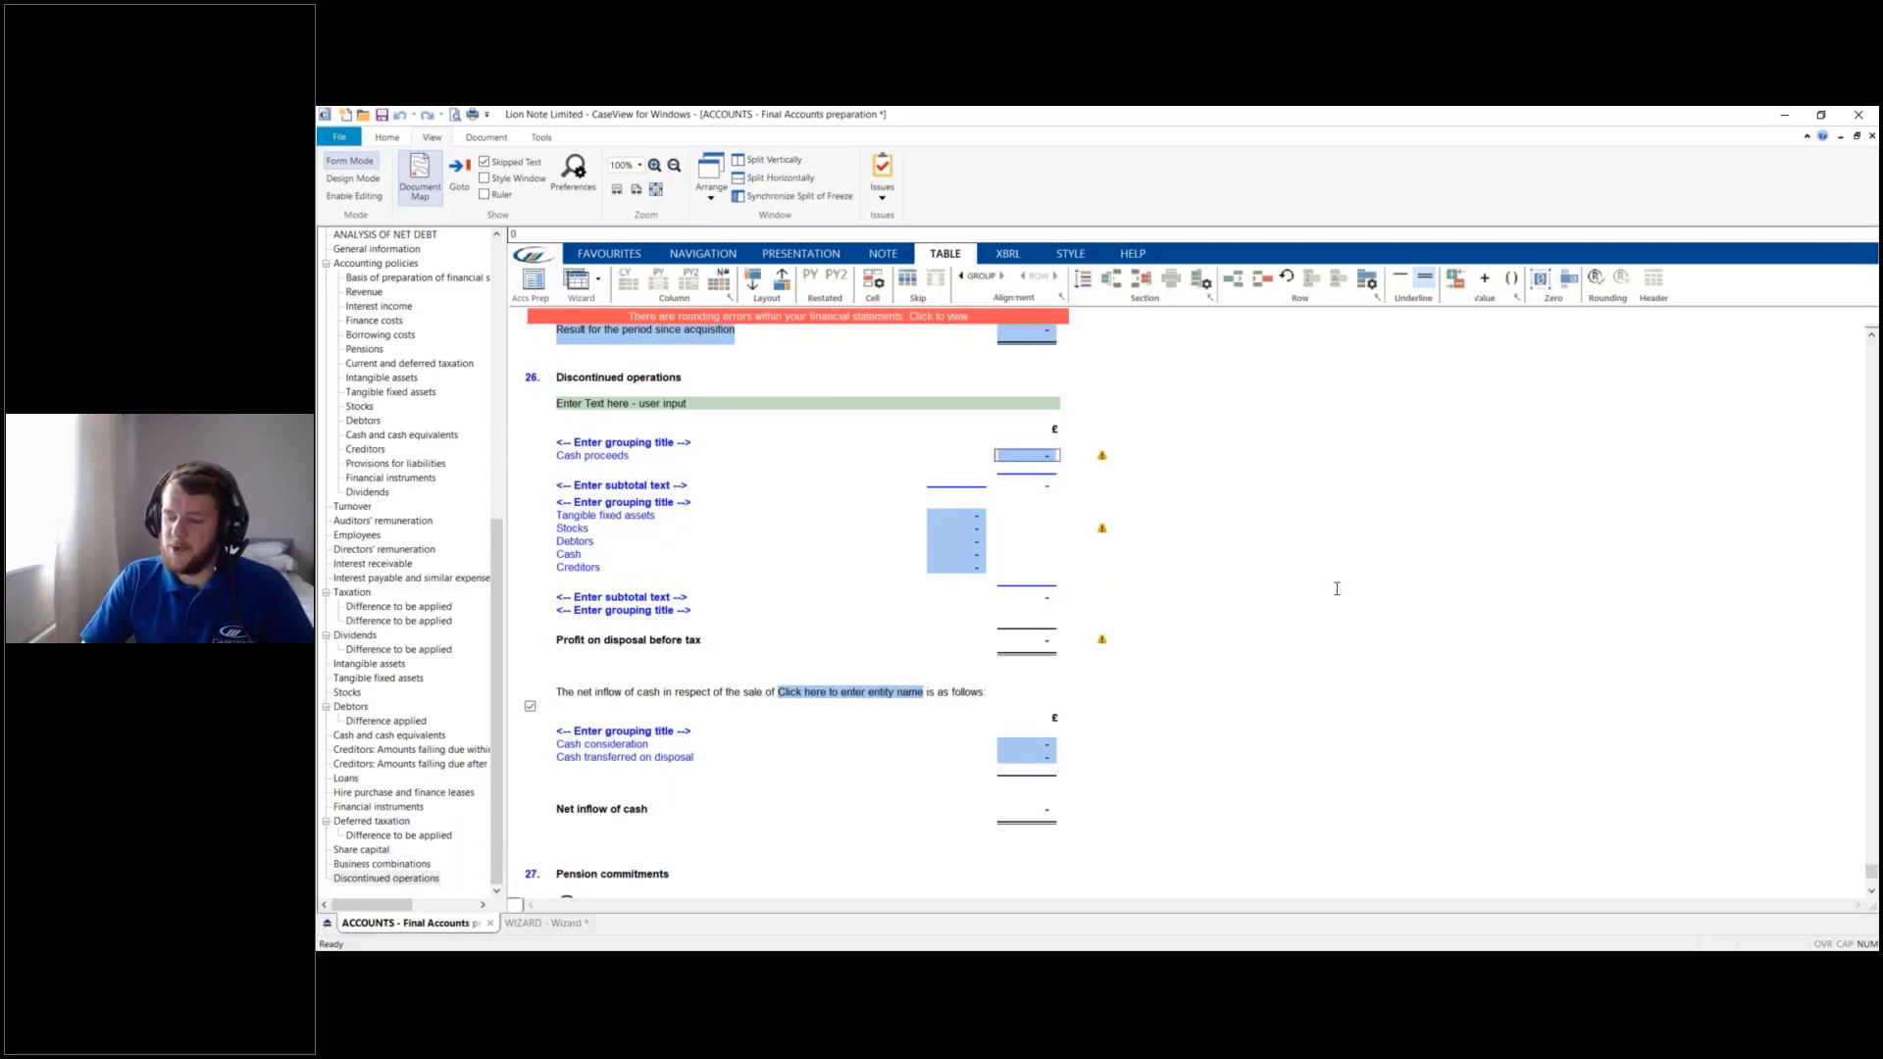
{"action": "type", "text": "500000"}
{"action": "key", "text": "Return"}
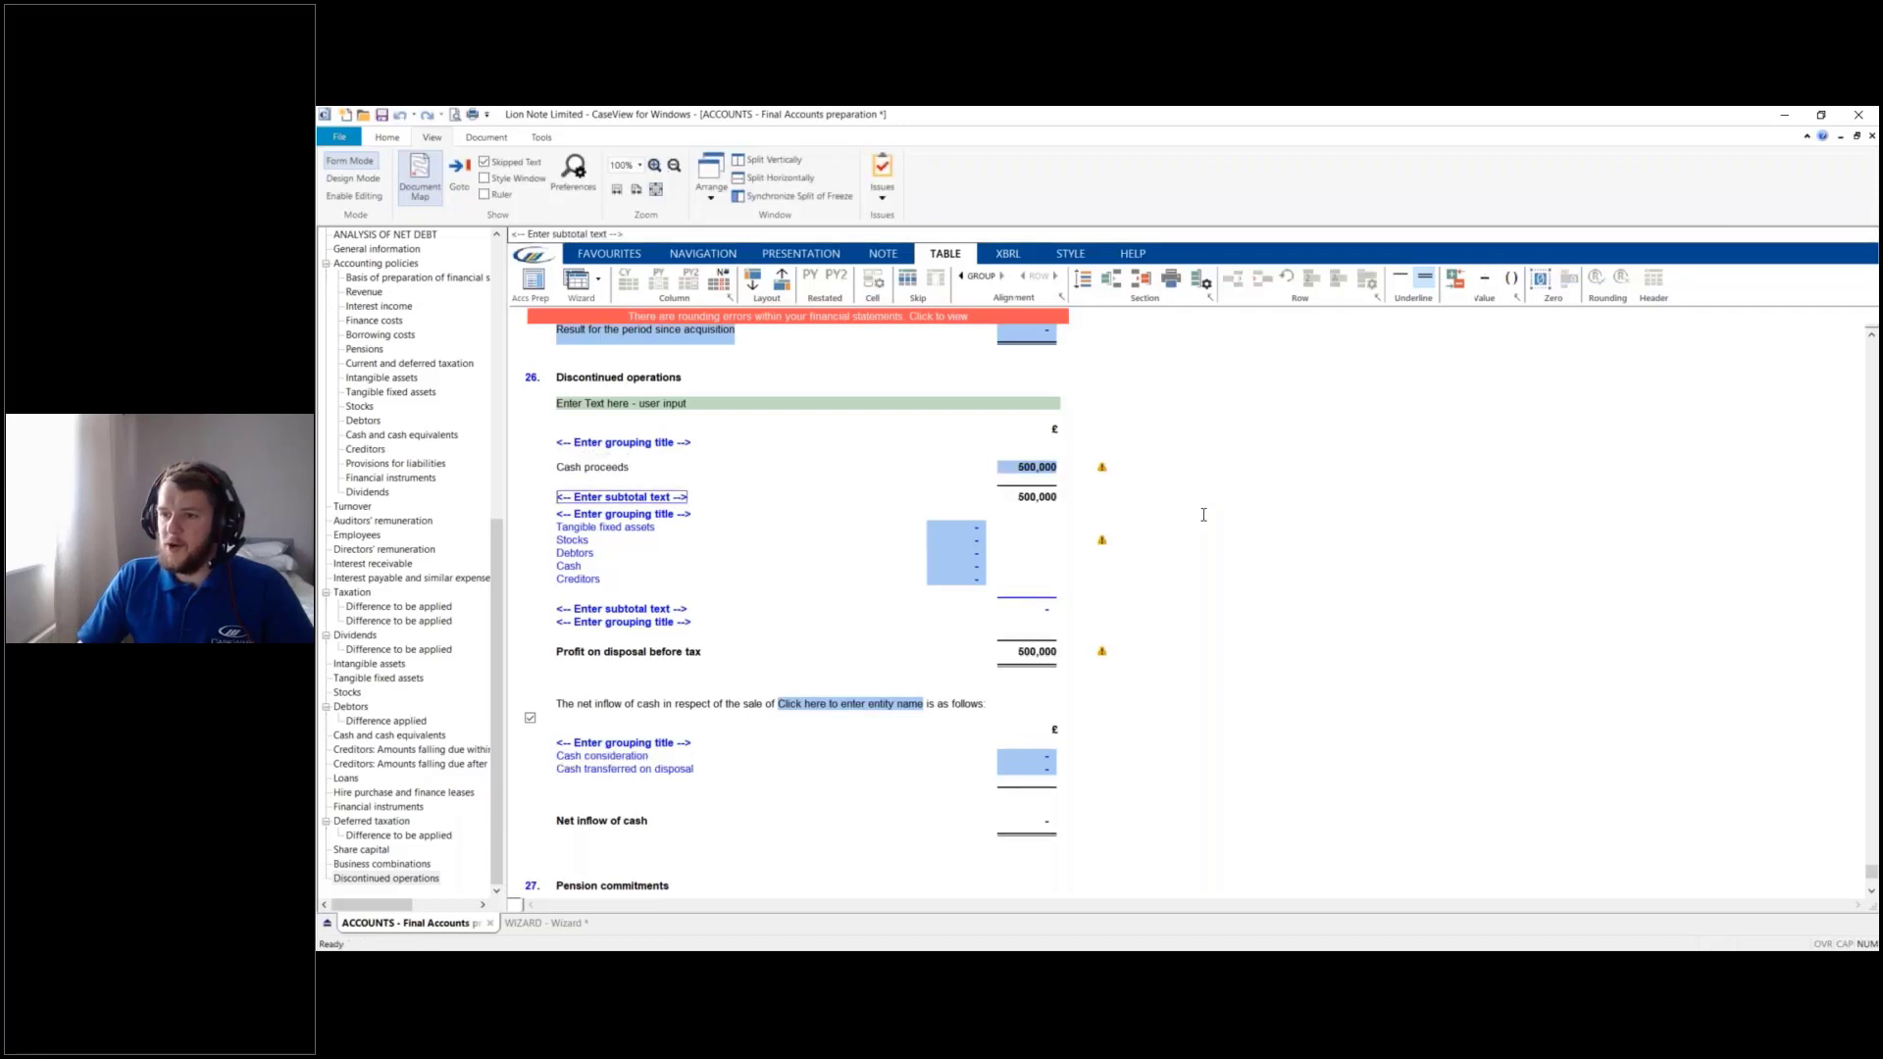
Enter the disposed net assets: tangible fixed assets, Stocks 20,000 and Debtors 400,000
{"action": "scroll", "coordinate": [1204, 515], "scroll_direction": "down", "scroll_amount": 1}
{"action": "scroll", "coordinate": [1230, 538], "scroll_direction": "up", "scroll_amount": 1}
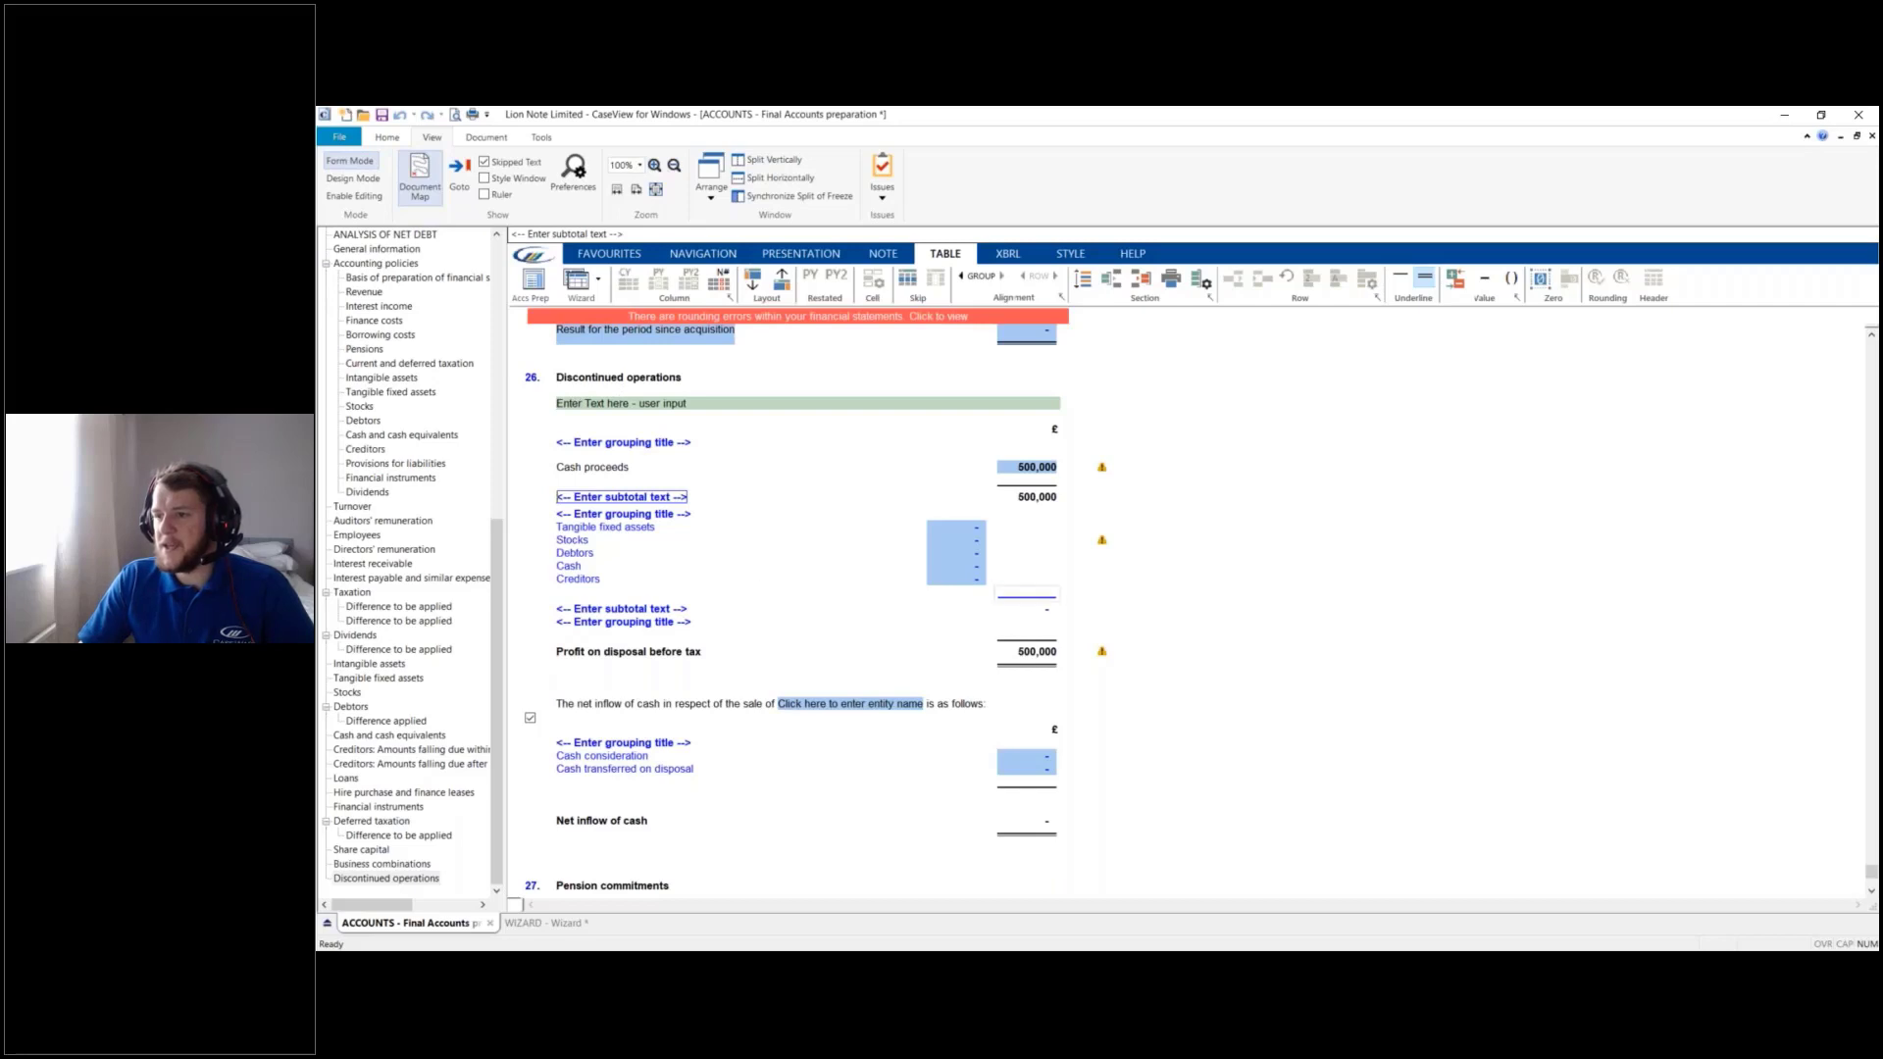
{"action": "left_click", "coordinate": [959, 528]}
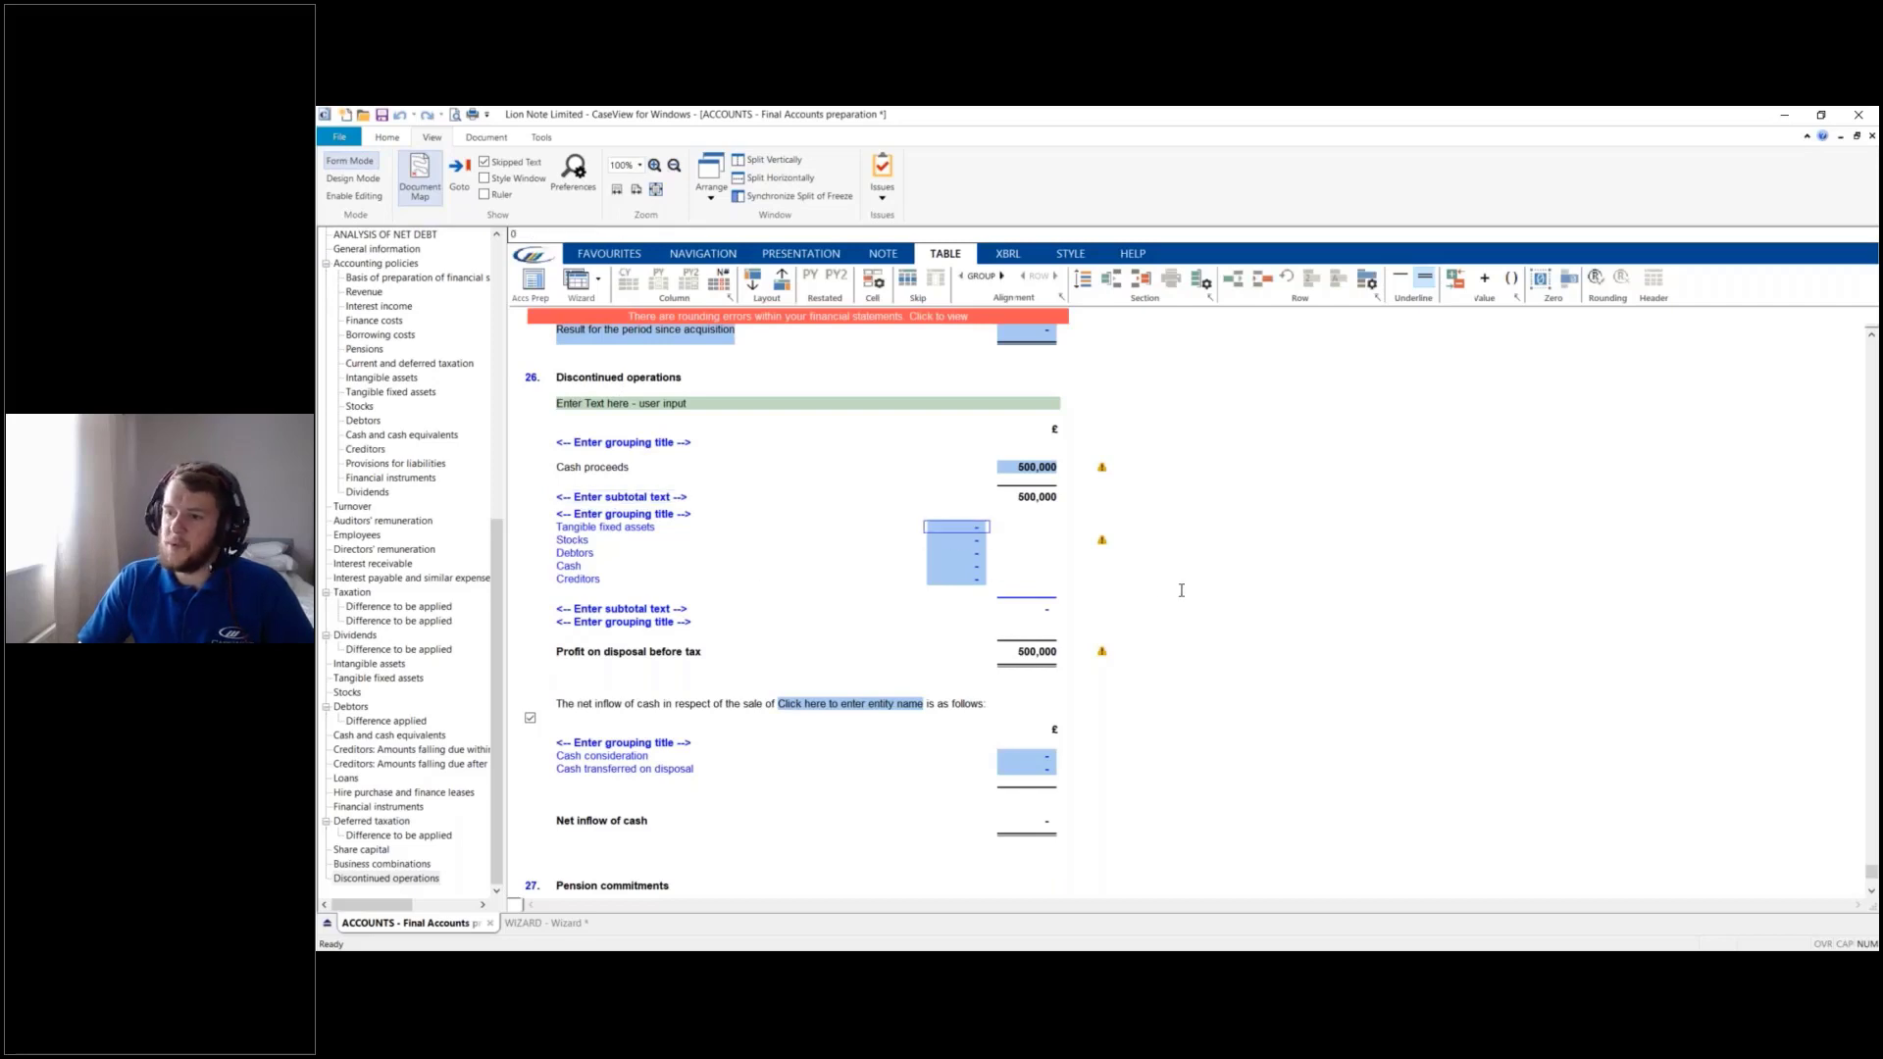
{"action": "type", "text": "150000"}
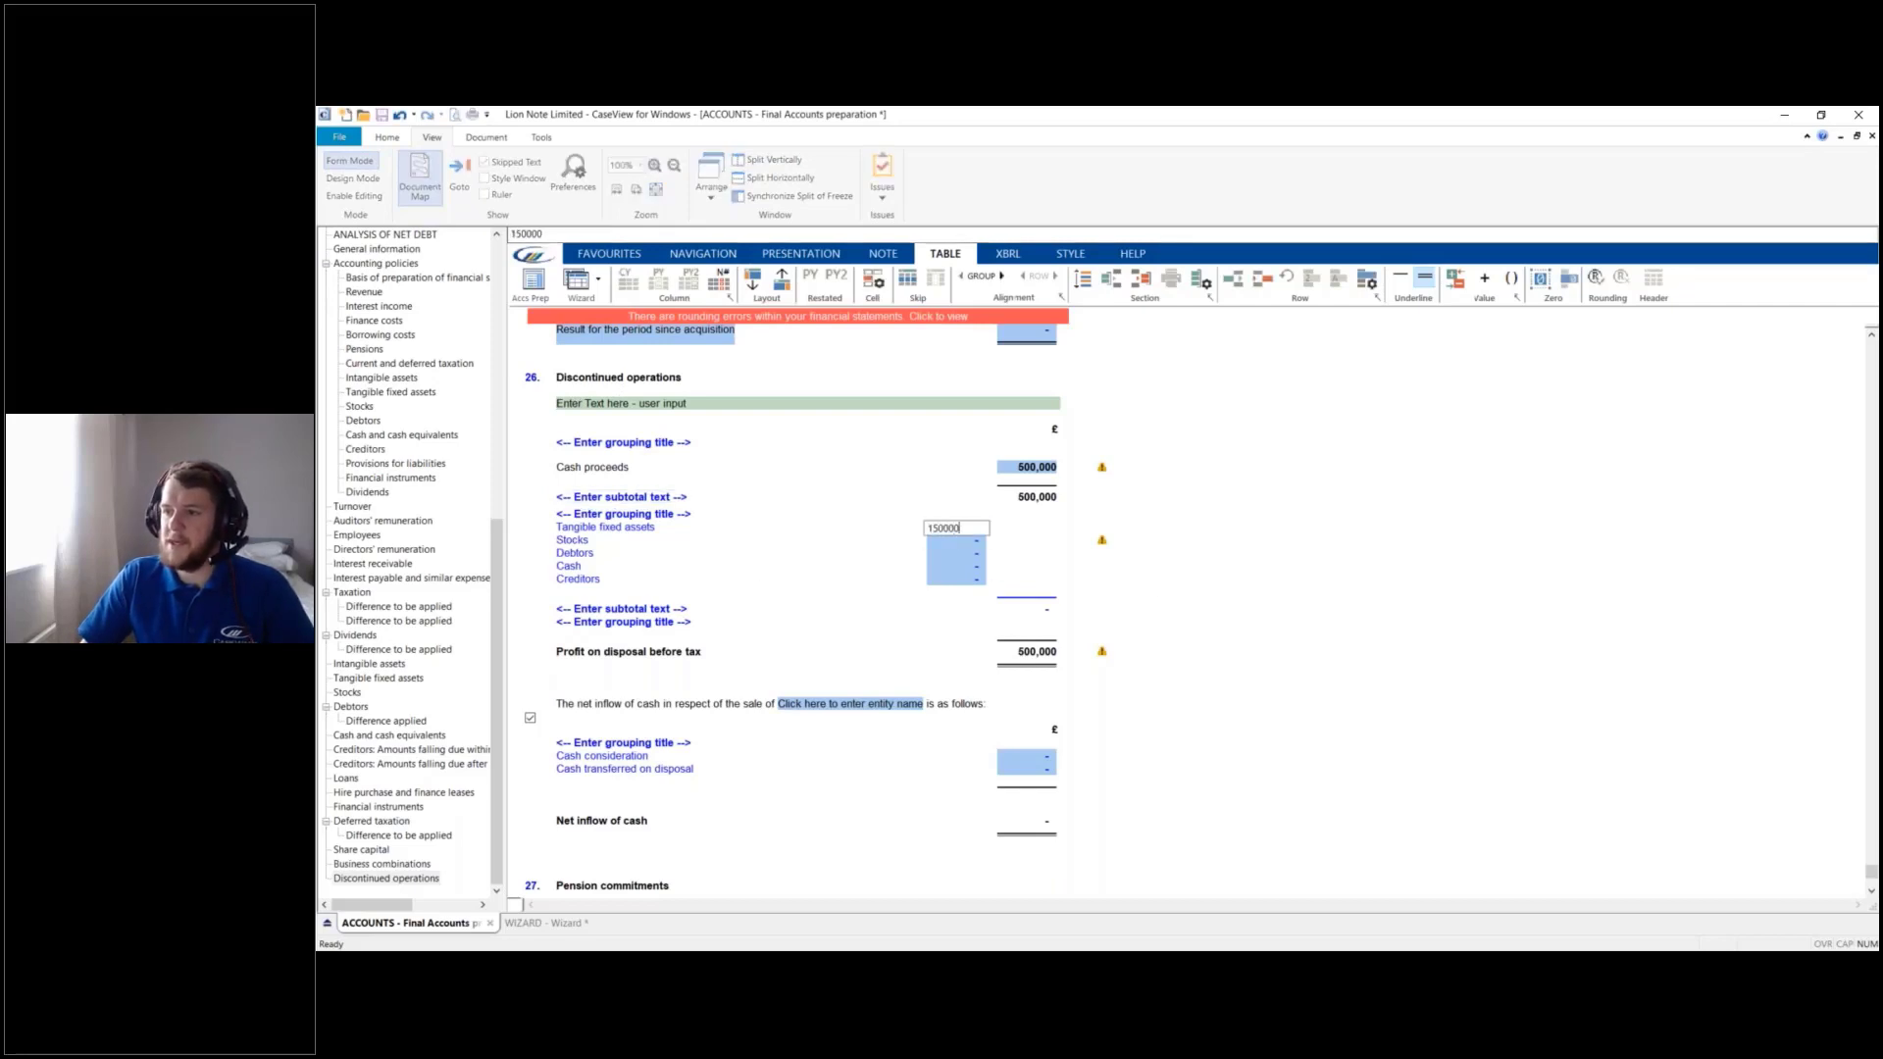
{"action": "key", "text": "Return"}
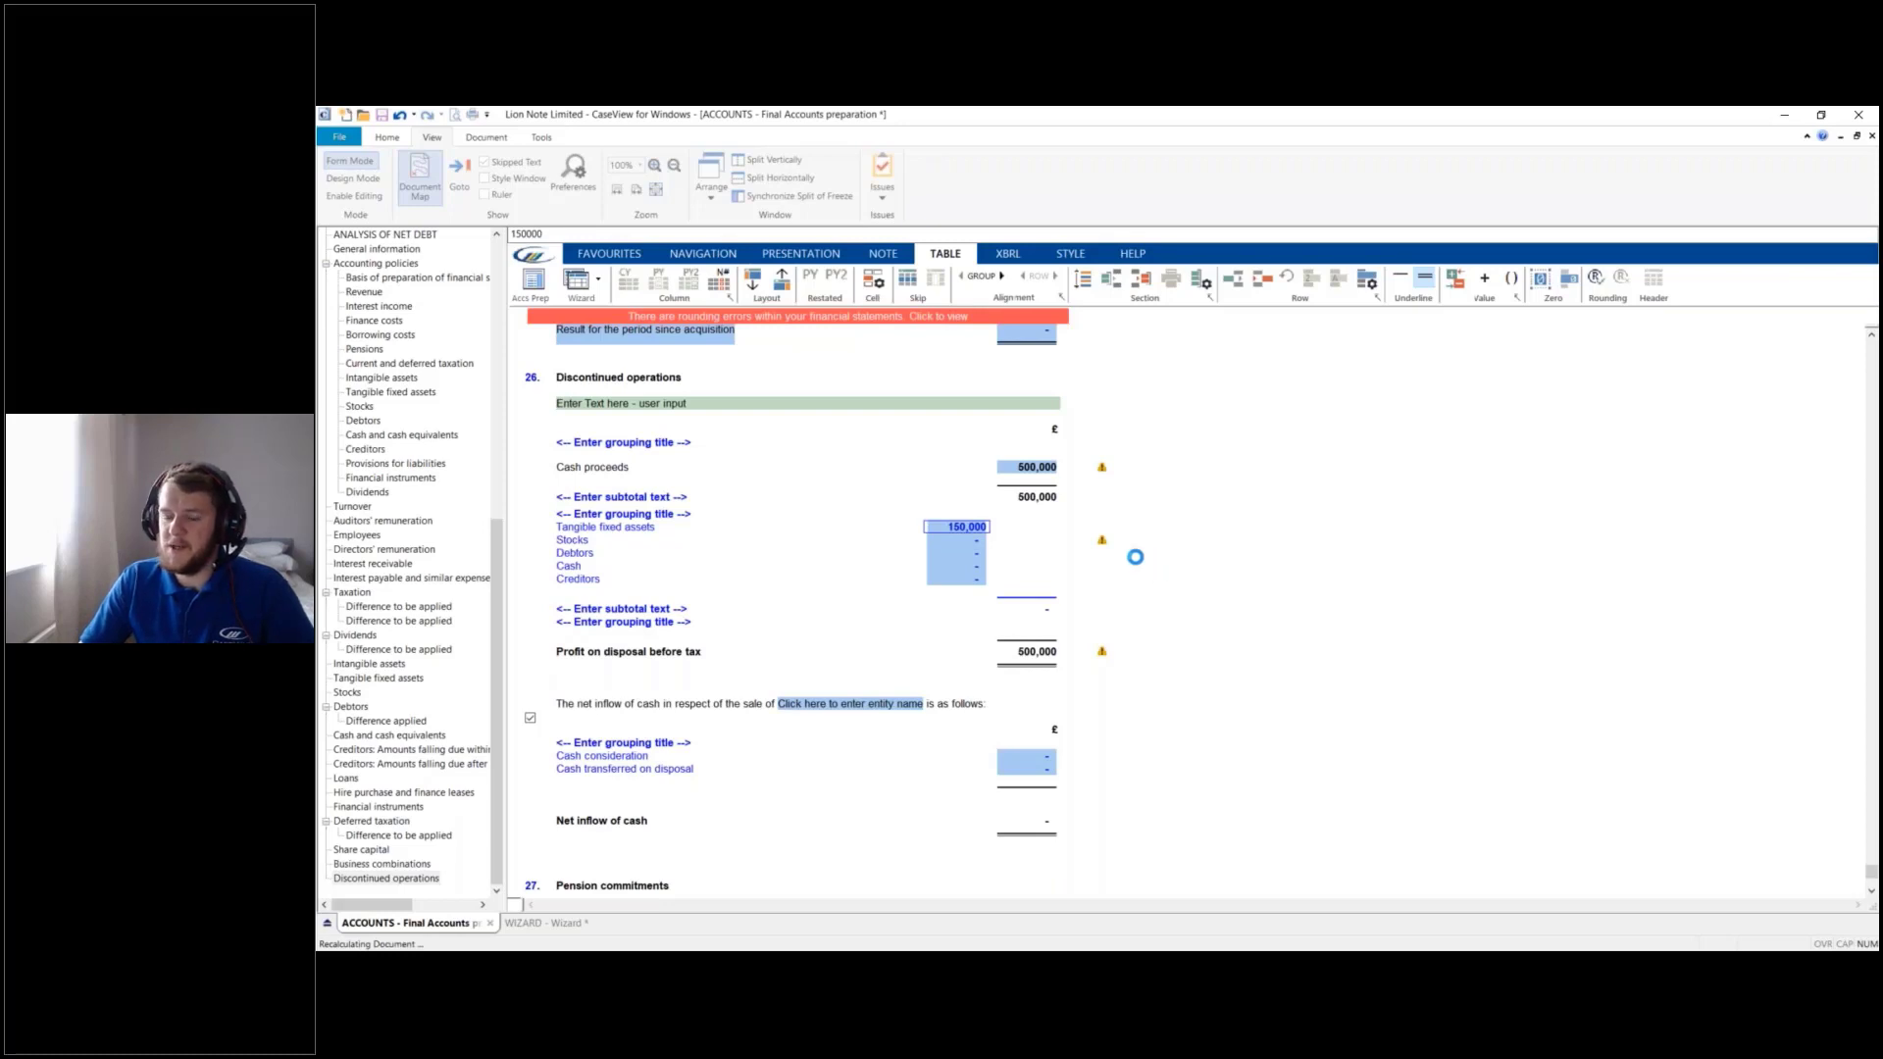
{"action": "left_click", "coordinate": [966, 552]}
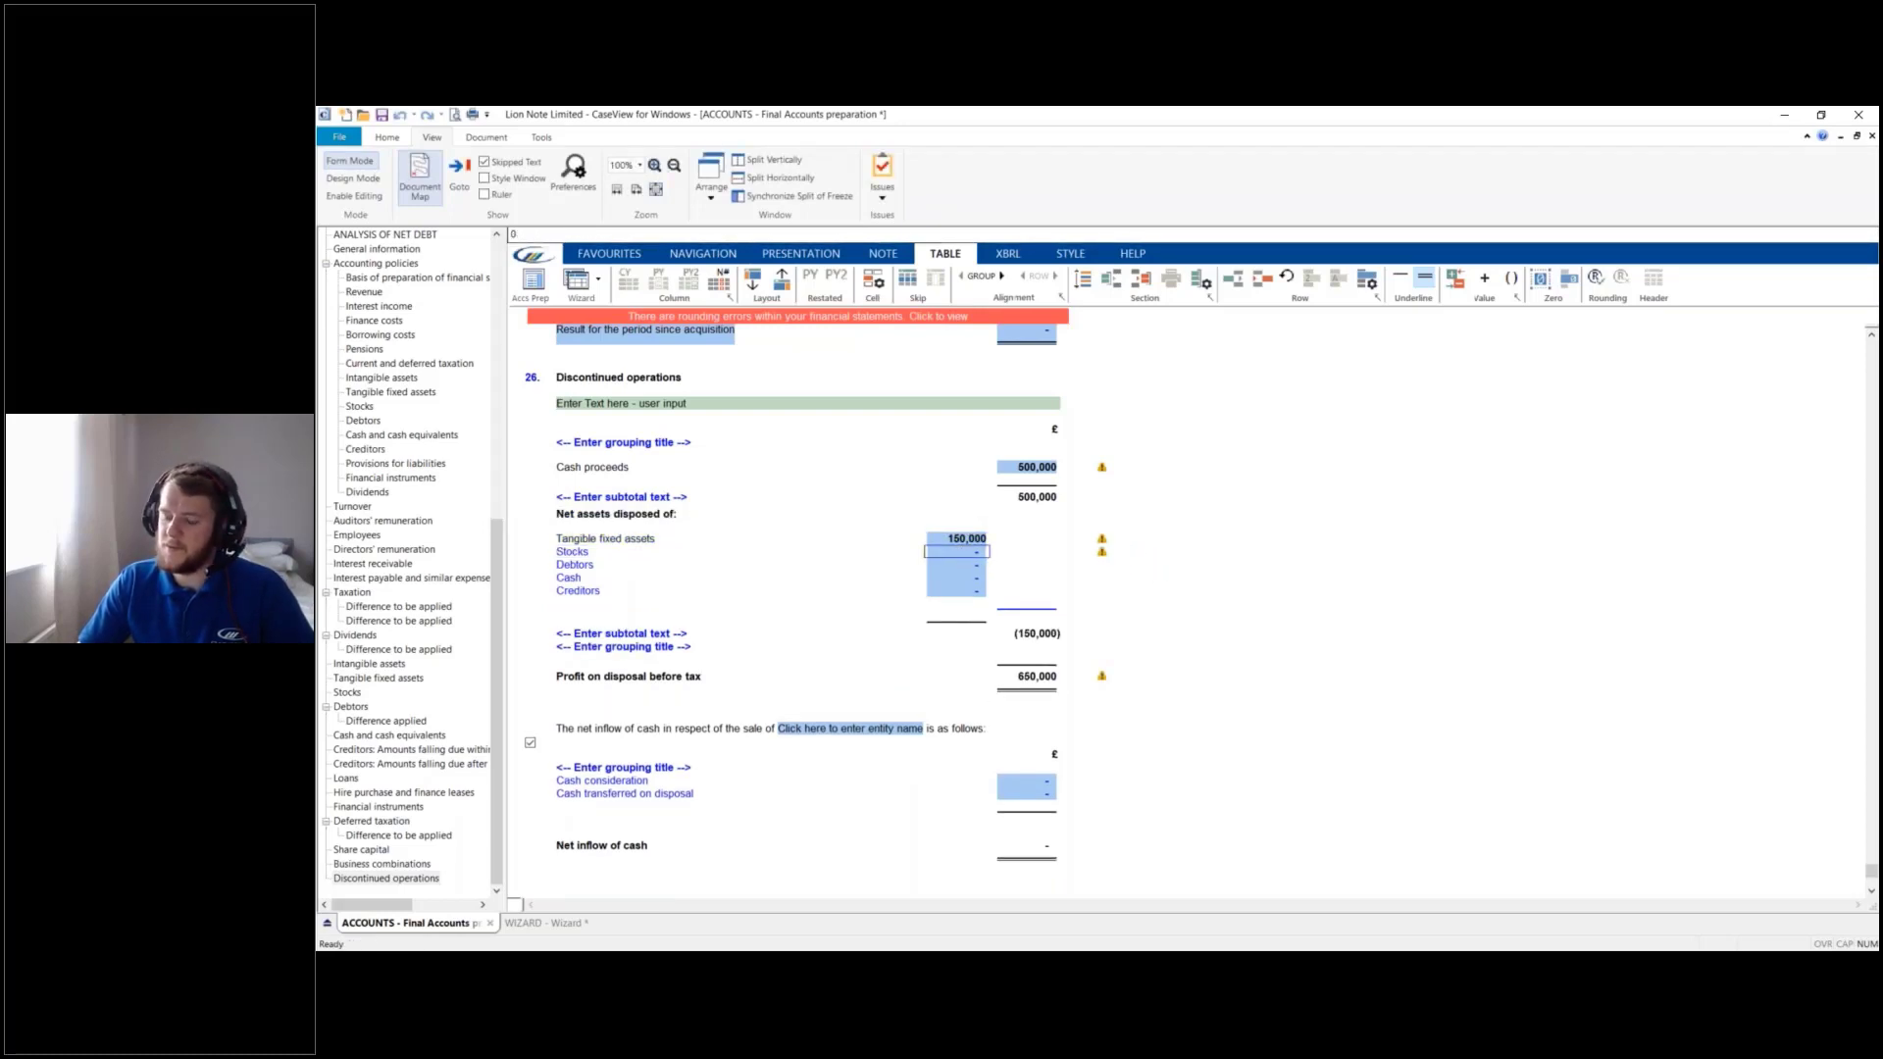
{"action": "type", "text": "20,000"}
{"action": "key", "text": "Return"}
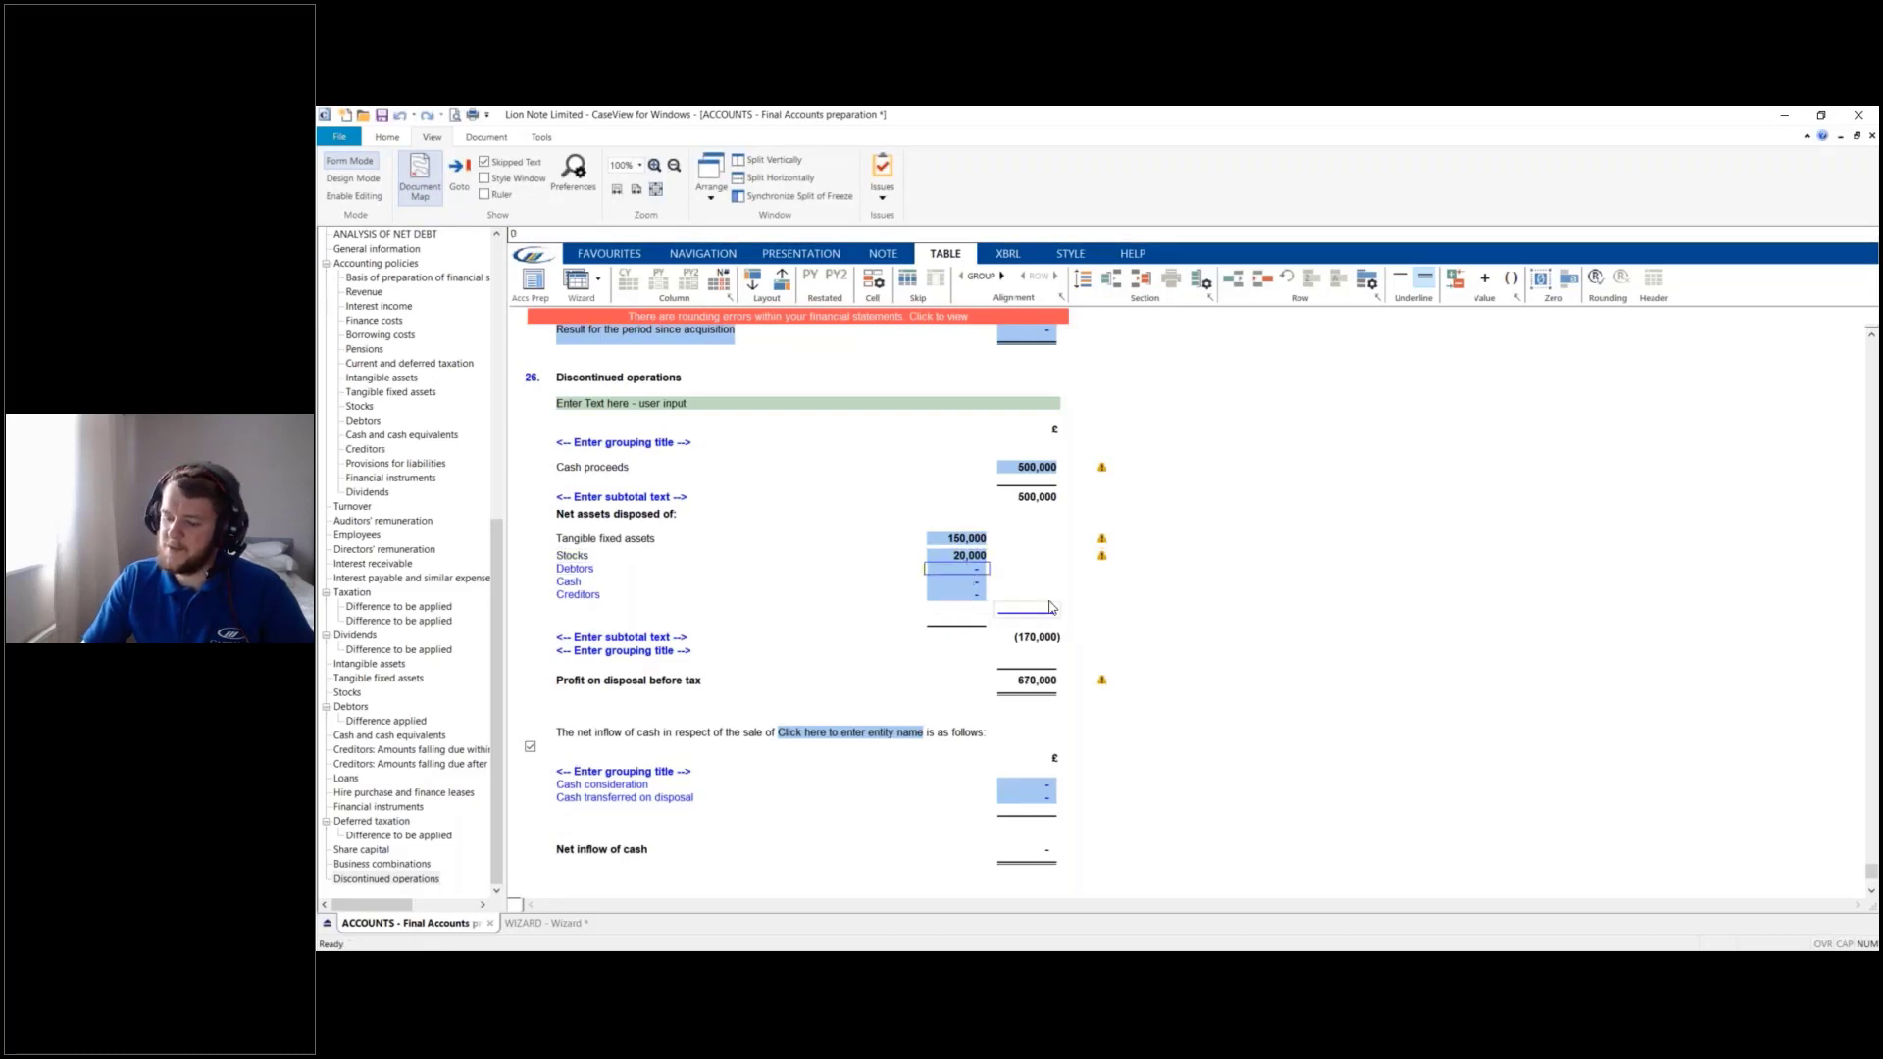
{"action": "type", "text": "400"}
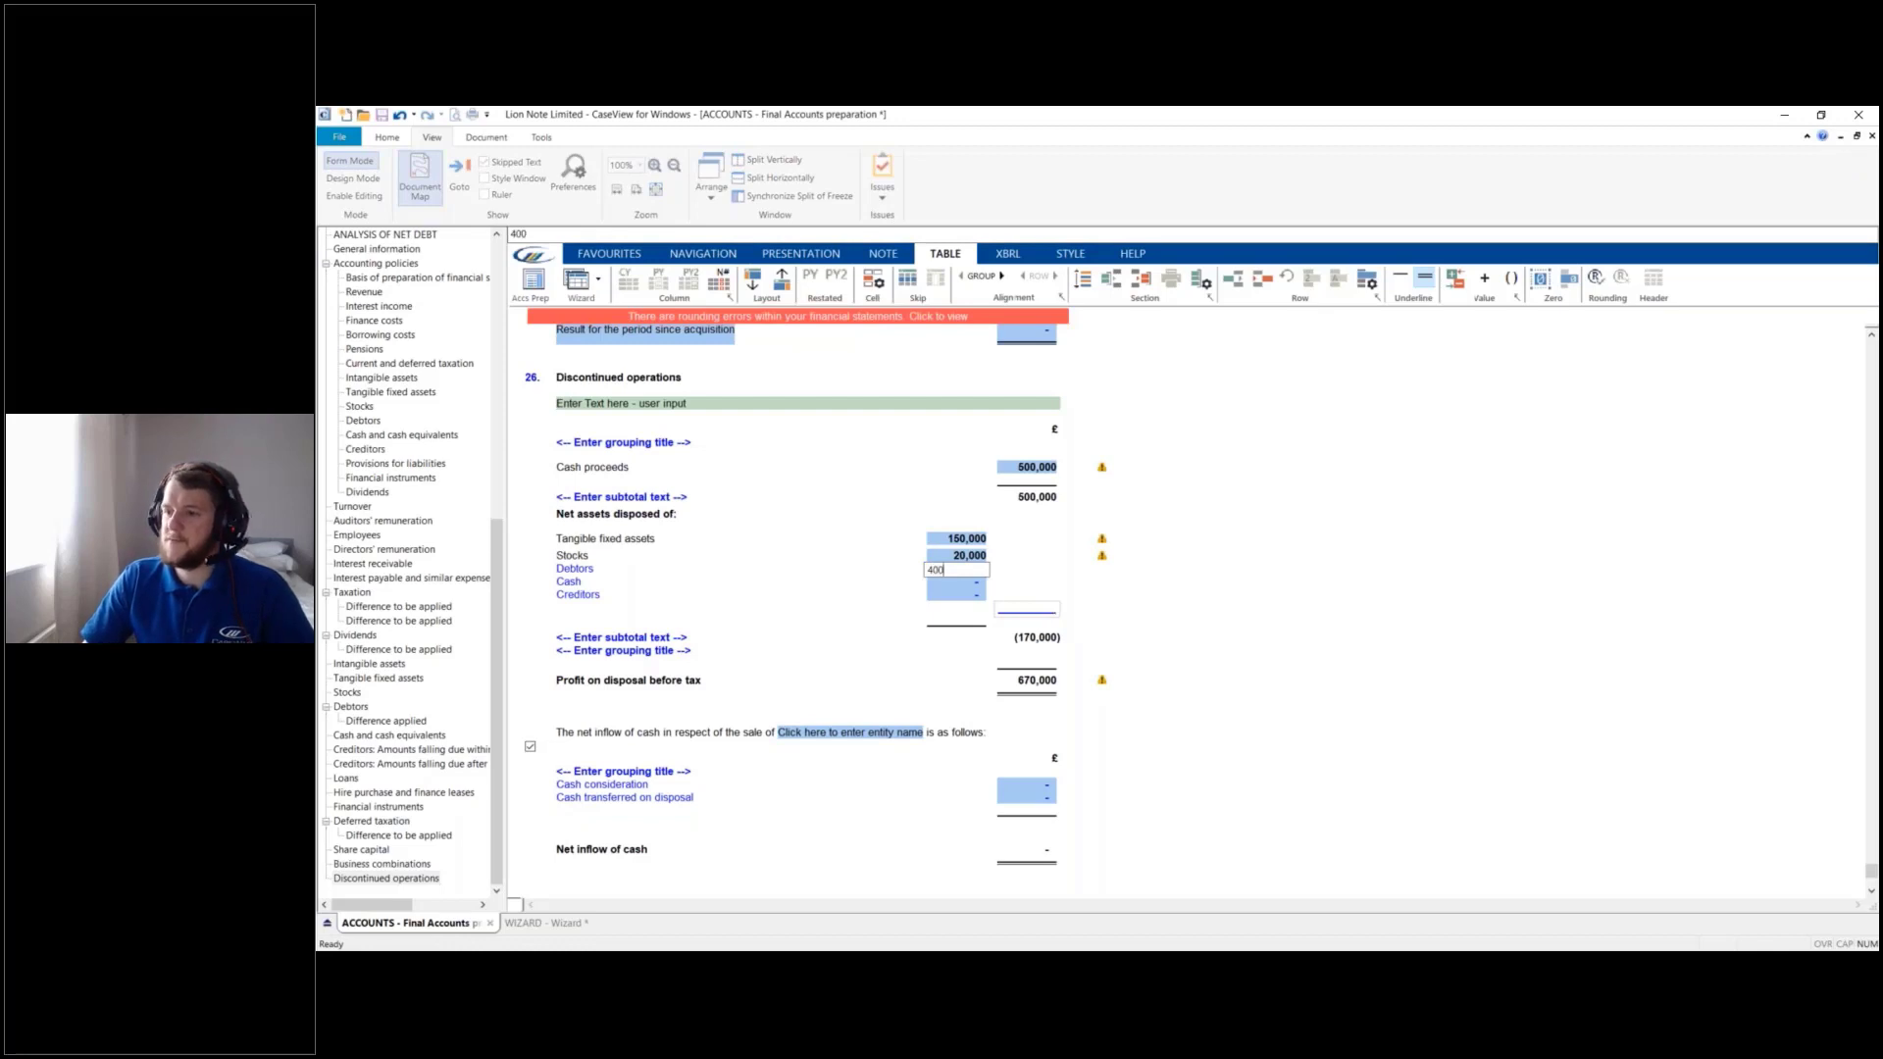
{"action": "type", "text": ",000"}
{"action": "key", "text": "Return"}
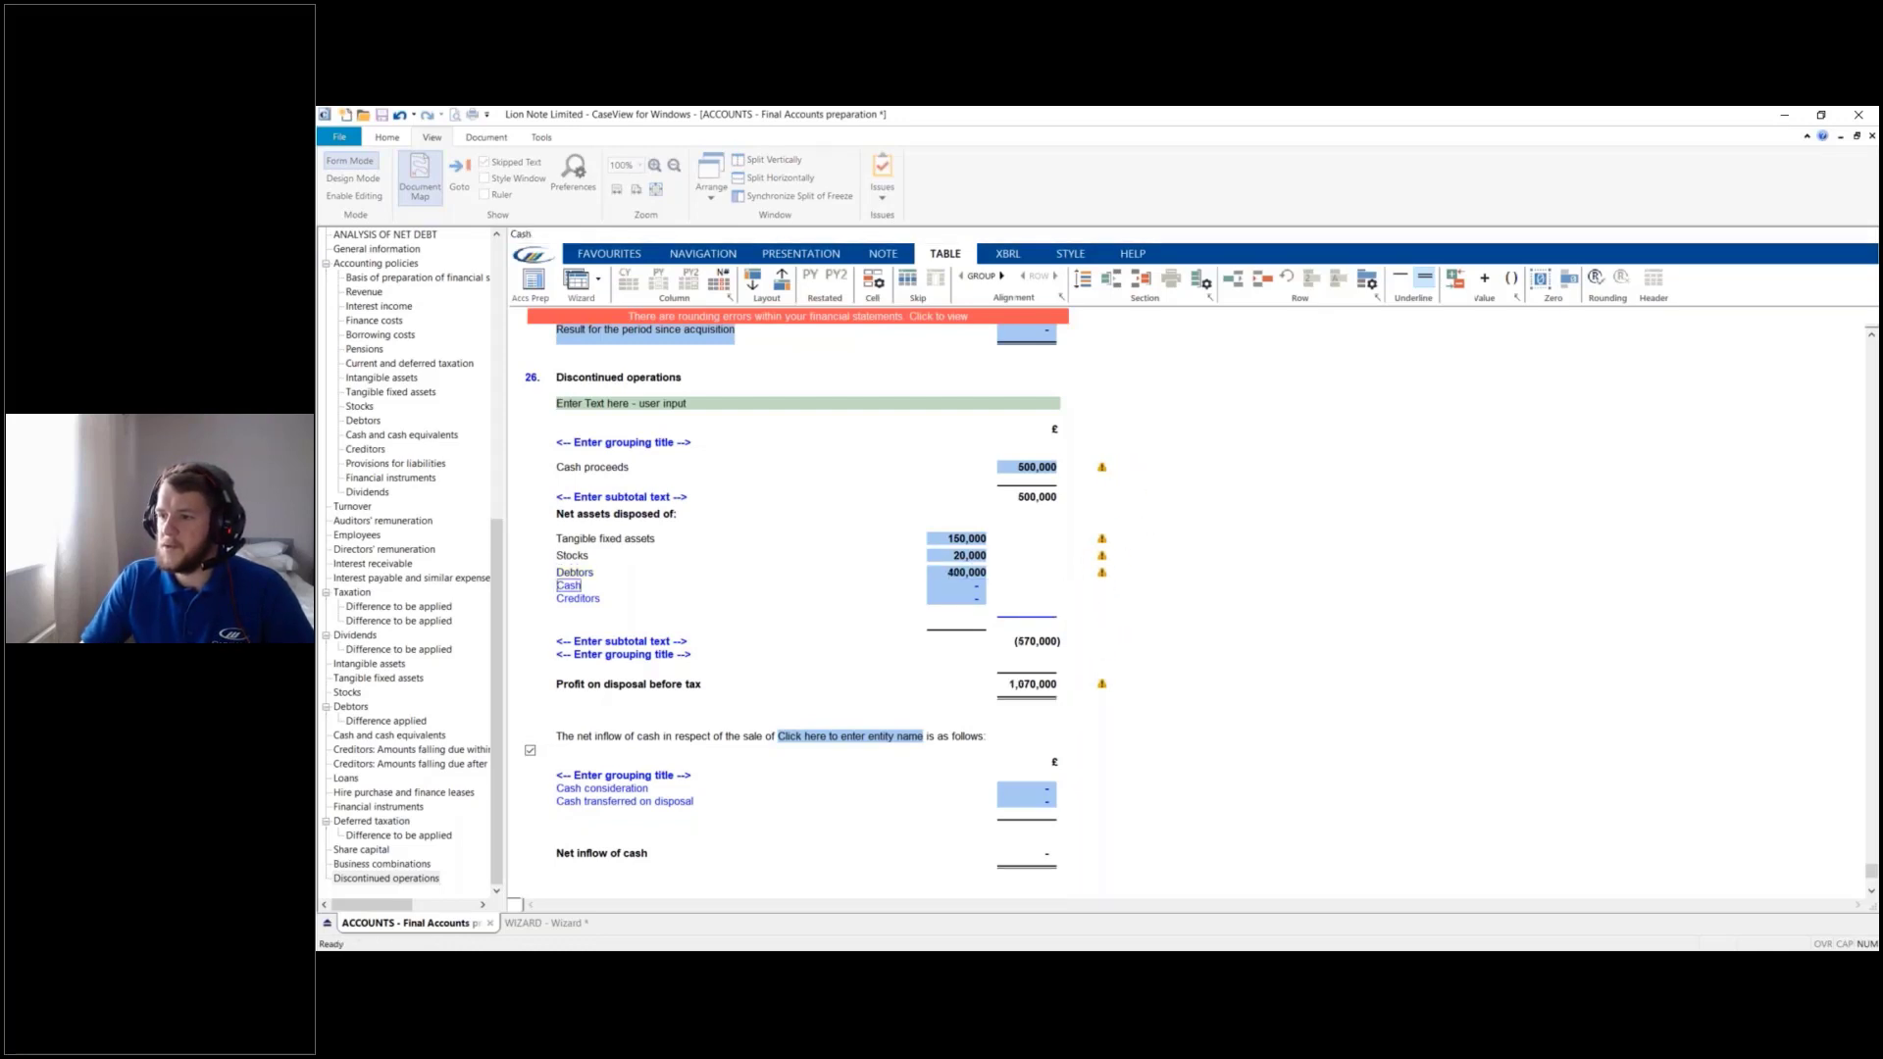
Reverse the profit on disposal sign to (1,070,000) and check the (570,000) net assets subtotal
{"action": "left_click", "coordinate": [1058, 698]}
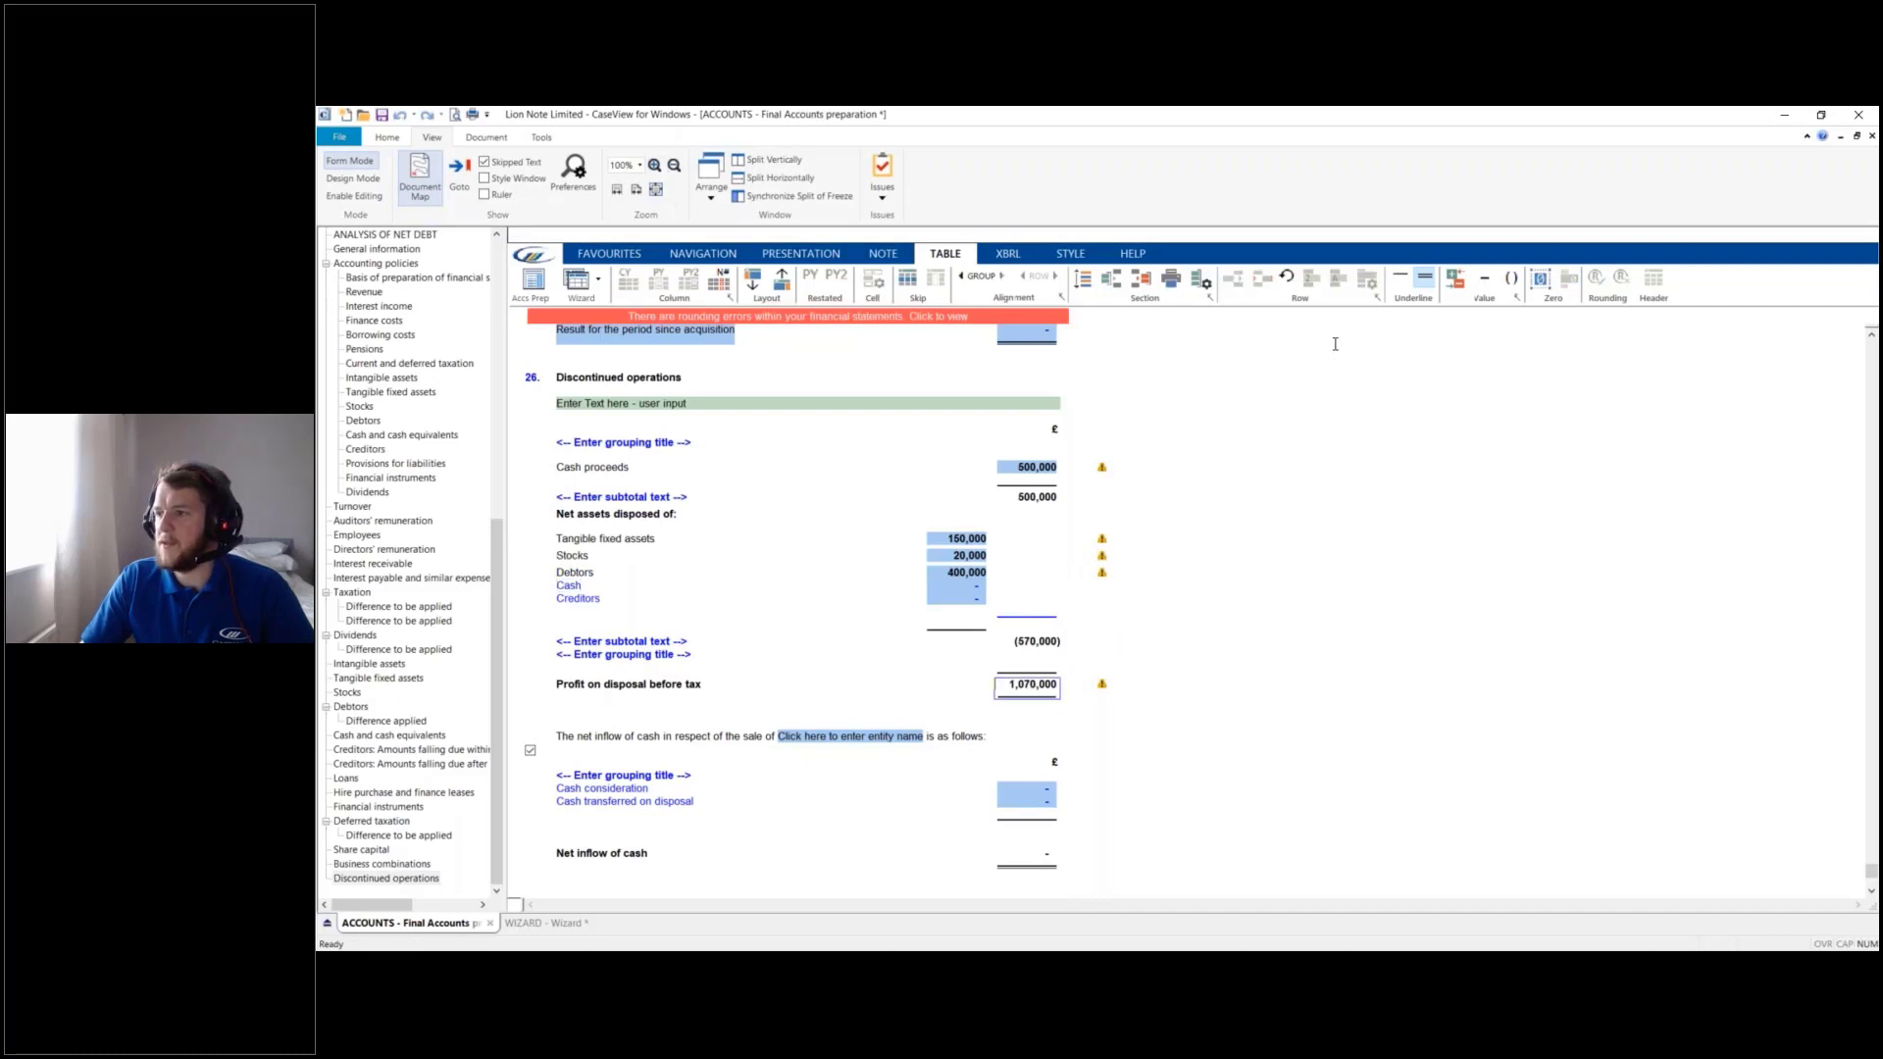
{"action": "left_click", "coordinate": [1455, 280]}
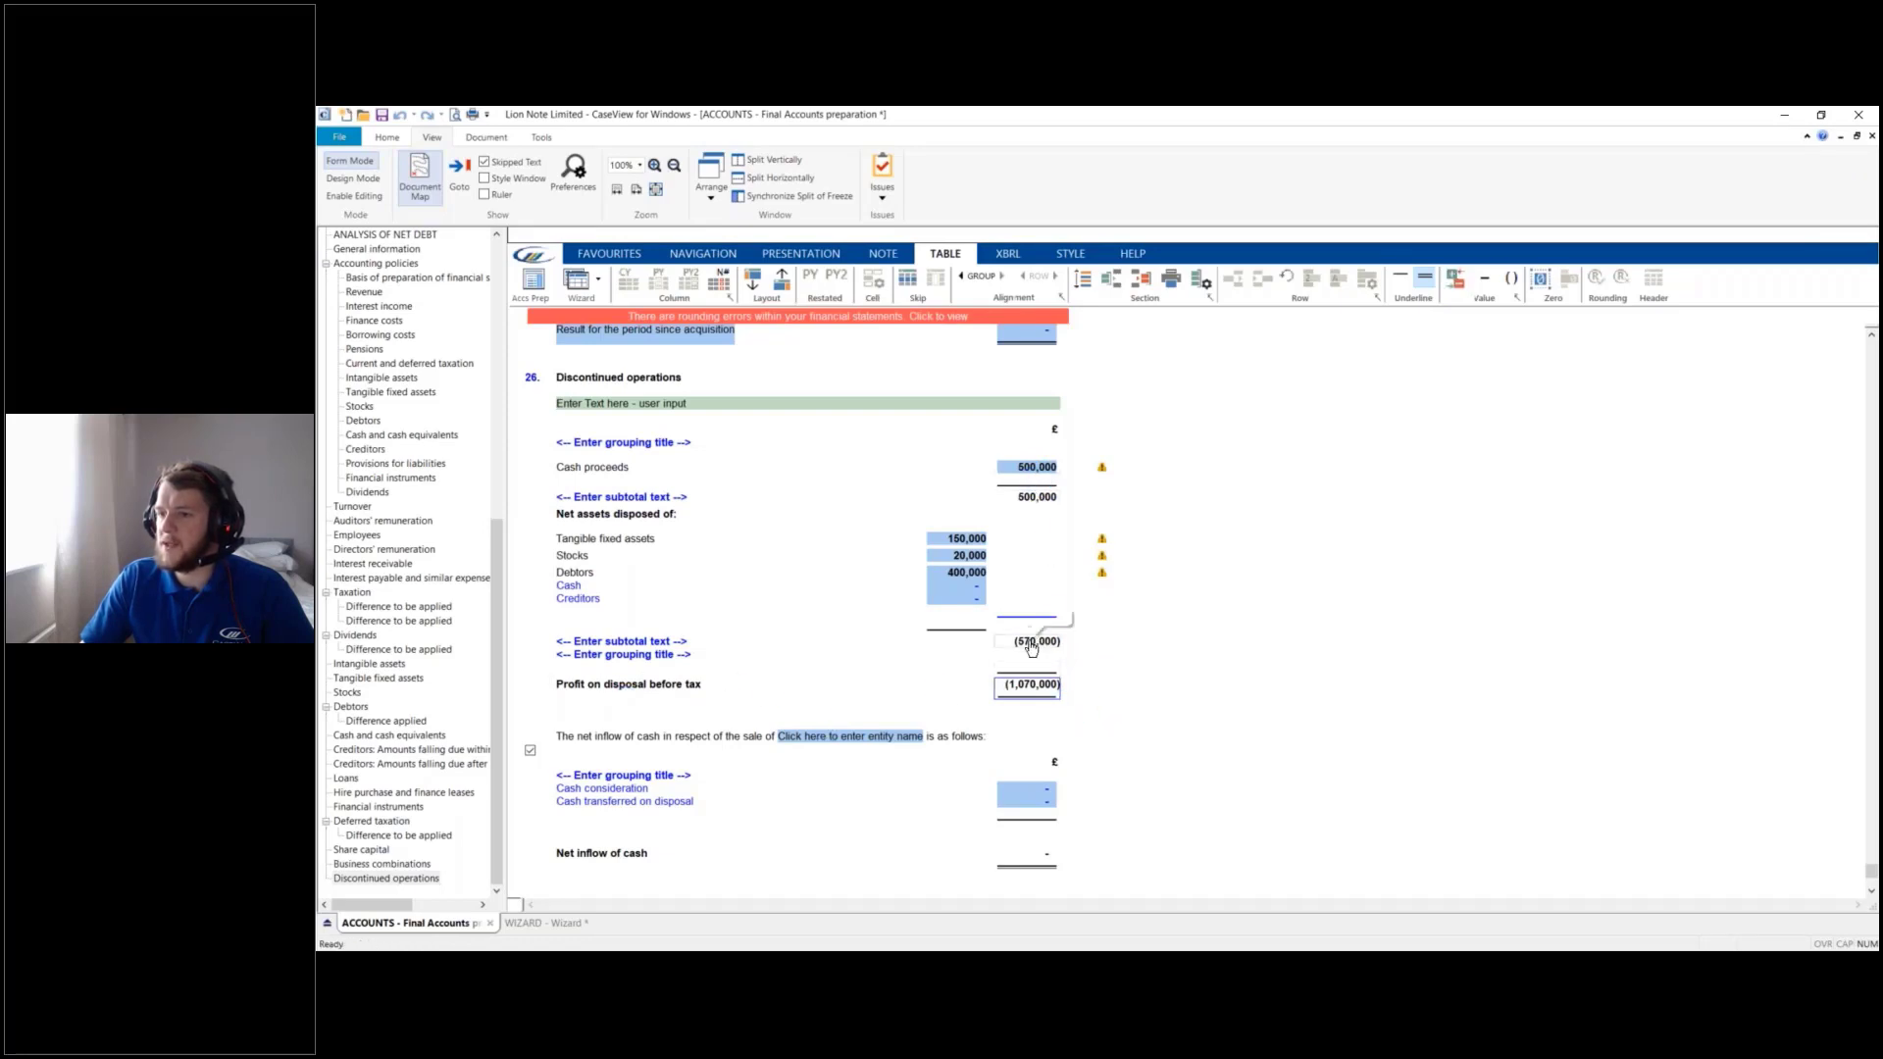
{"action": "left_click", "coordinate": [1030, 500]}
{"action": "left_click", "coordinate": [1034, 642]}
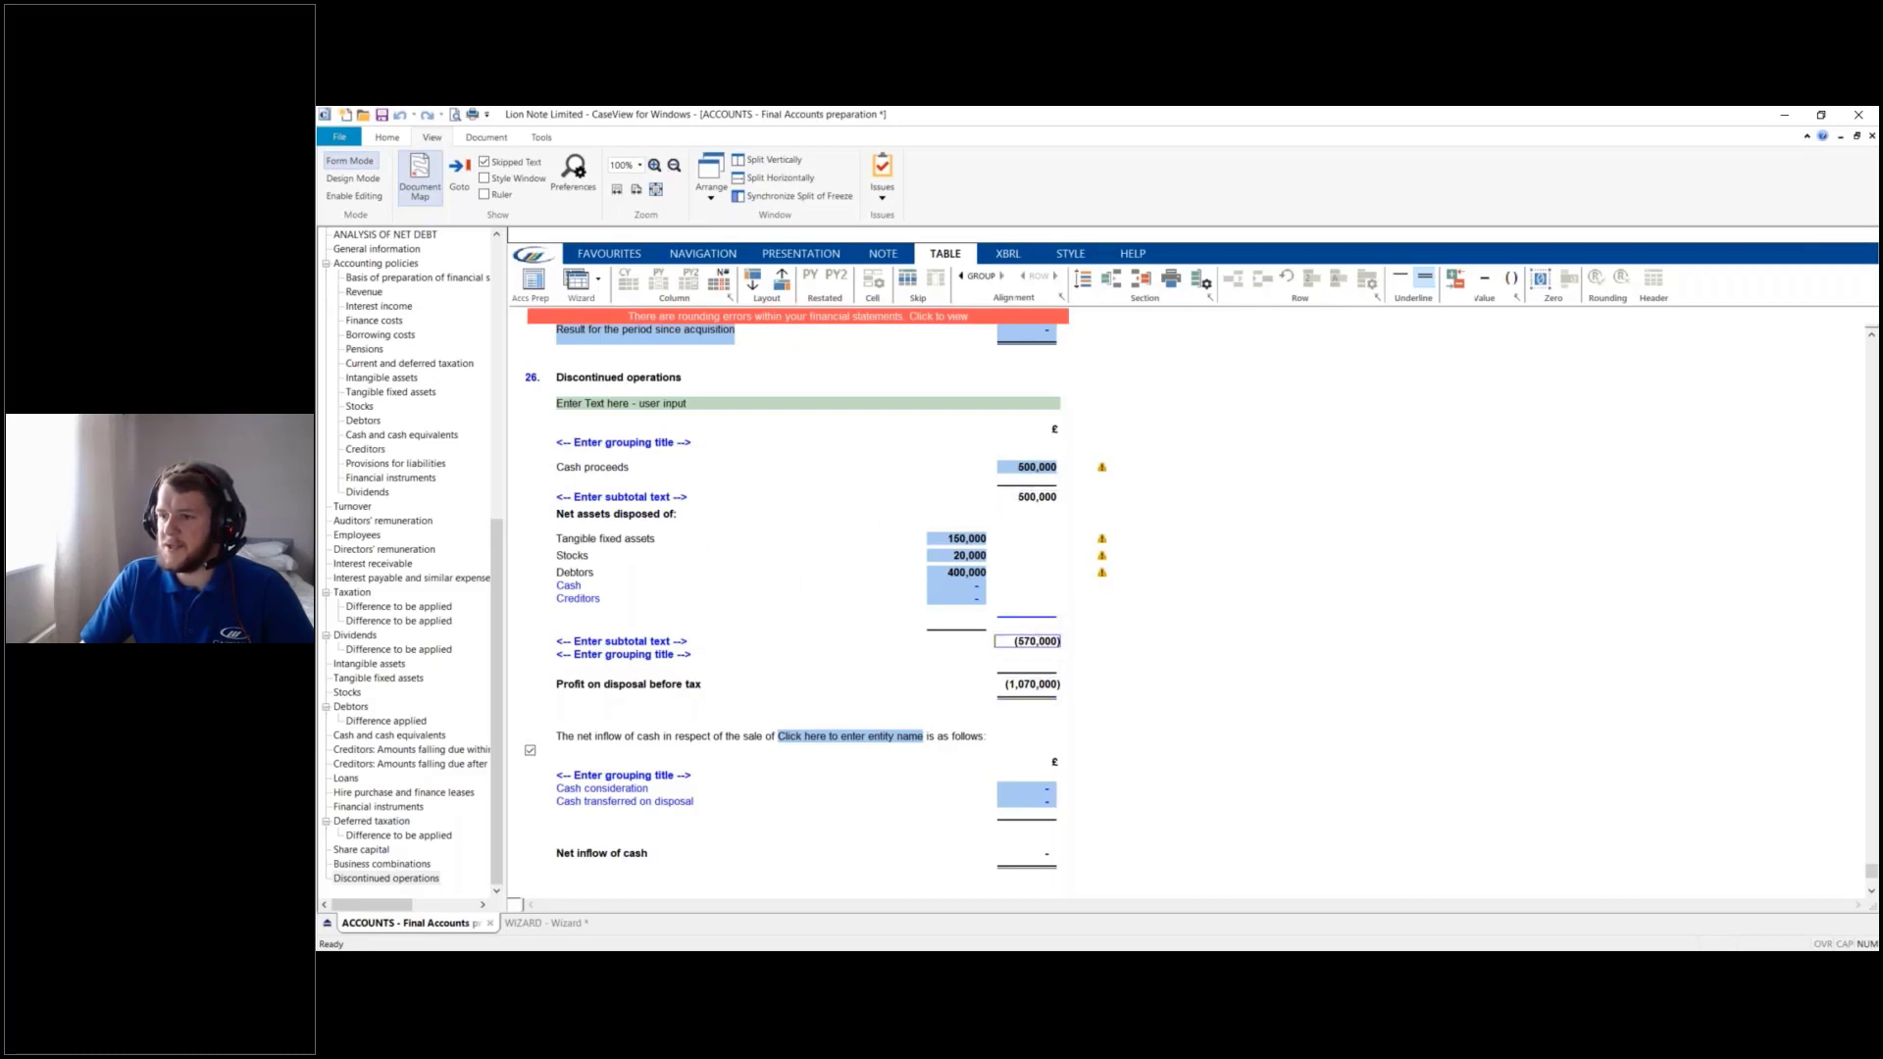
{"action": "left_click", "coordinate": [1034, 686]}
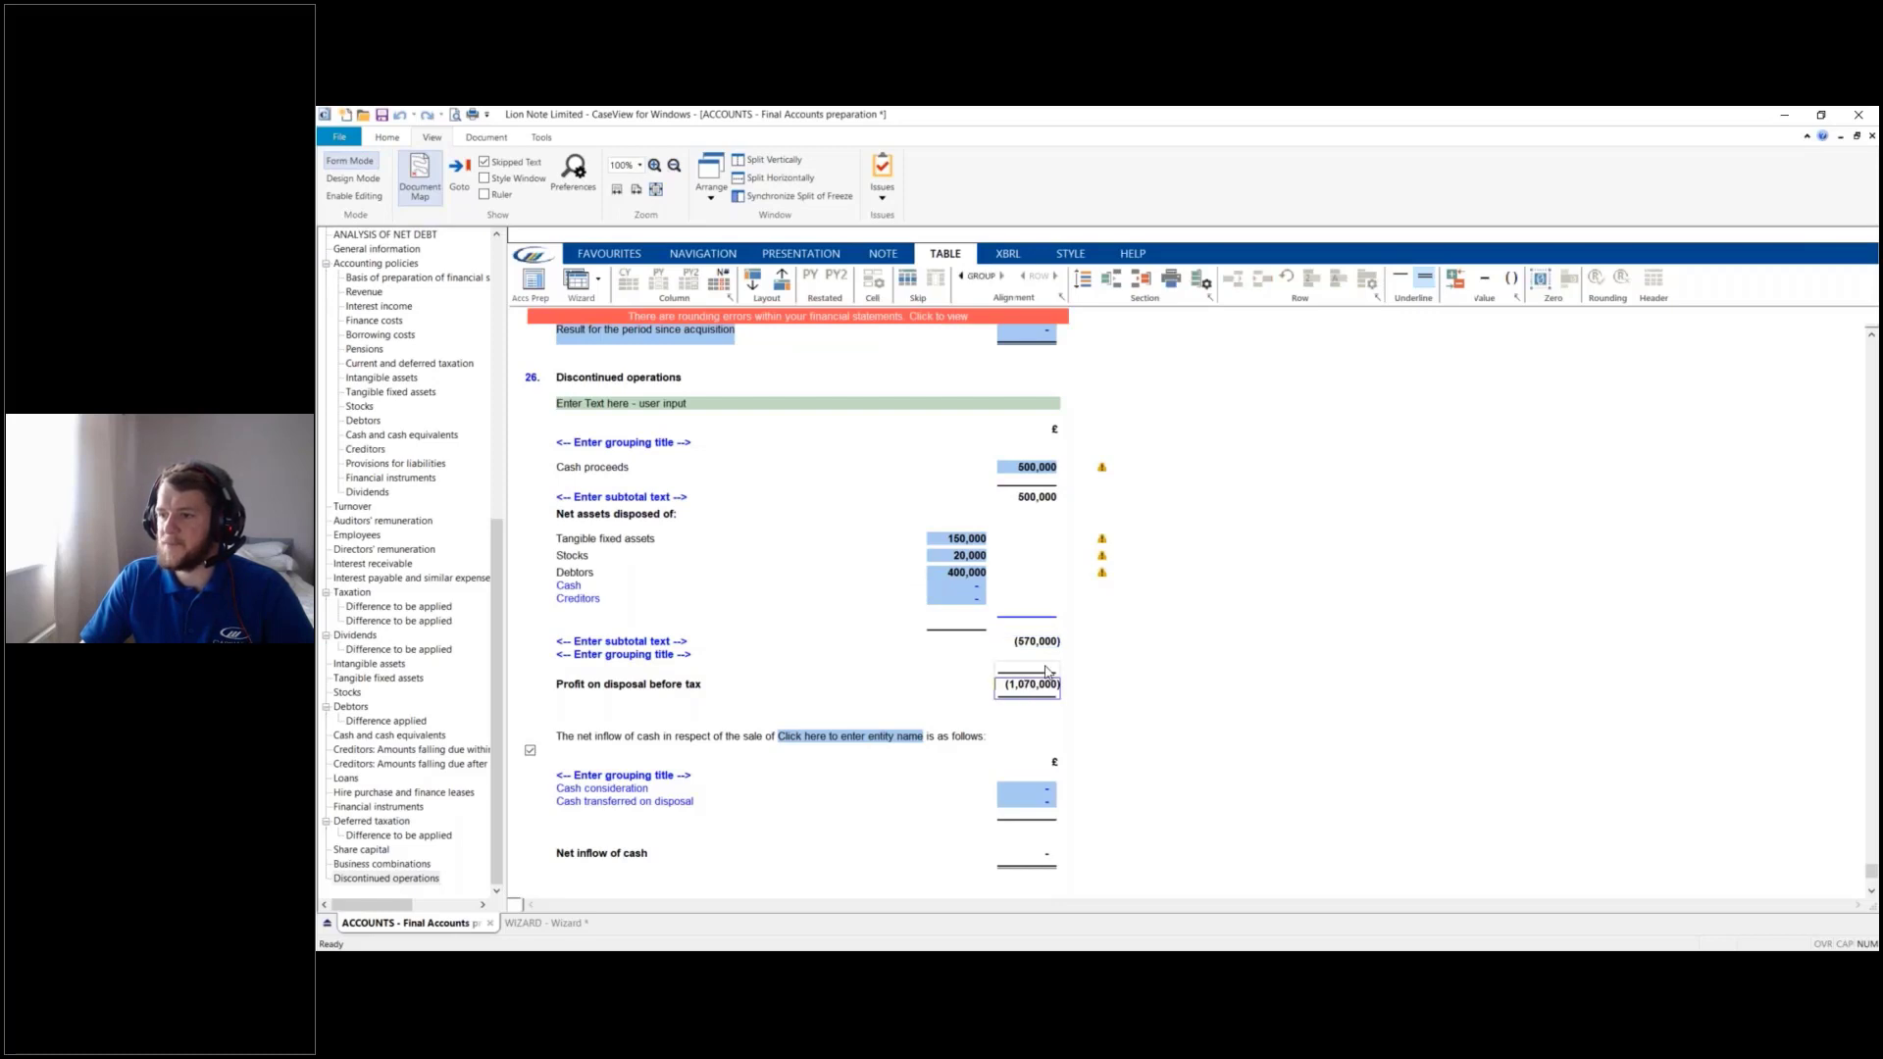
Enter 500,000 cash consideration and (15,000) cash transferred on disposal, netting 485,000
{"action": "scroll", "coordinate": [880, 548], "scroll_direction": "down", "scroll_amount": 3}
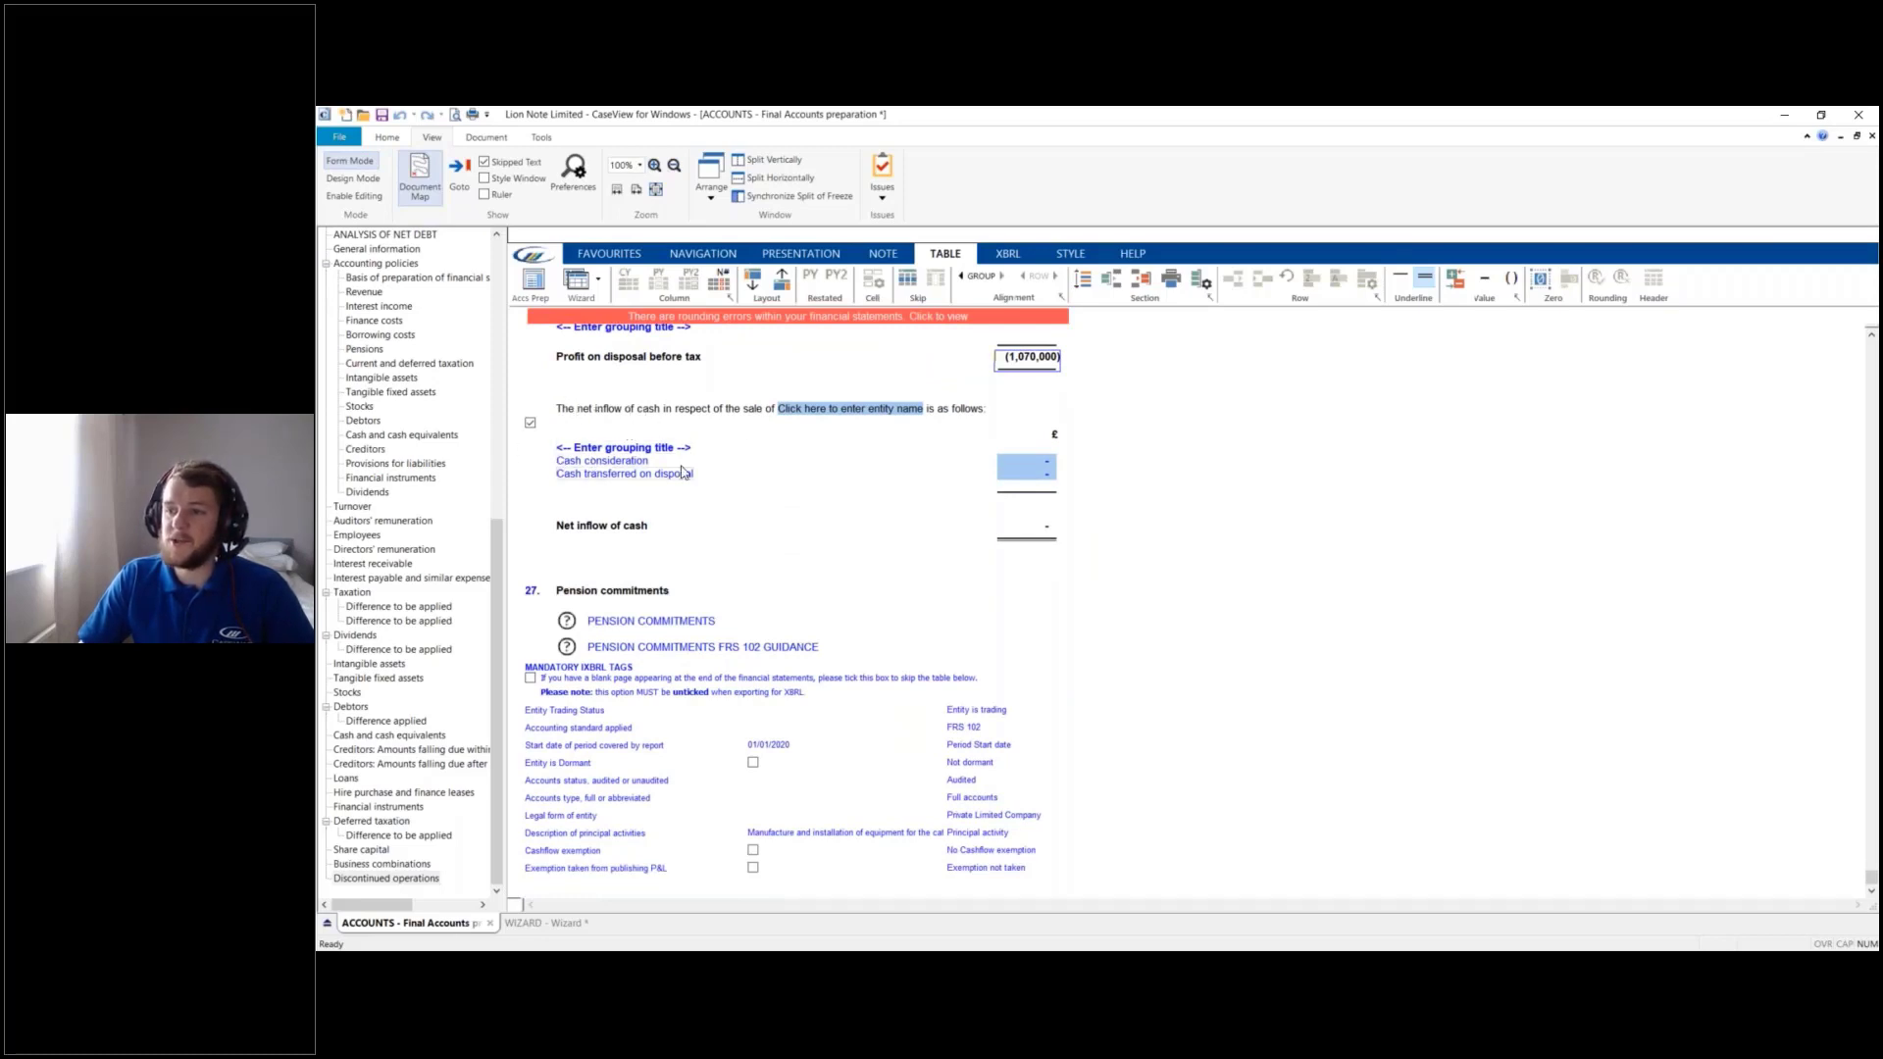
{"action": "left_click", "coordinate": [1024, 461]}
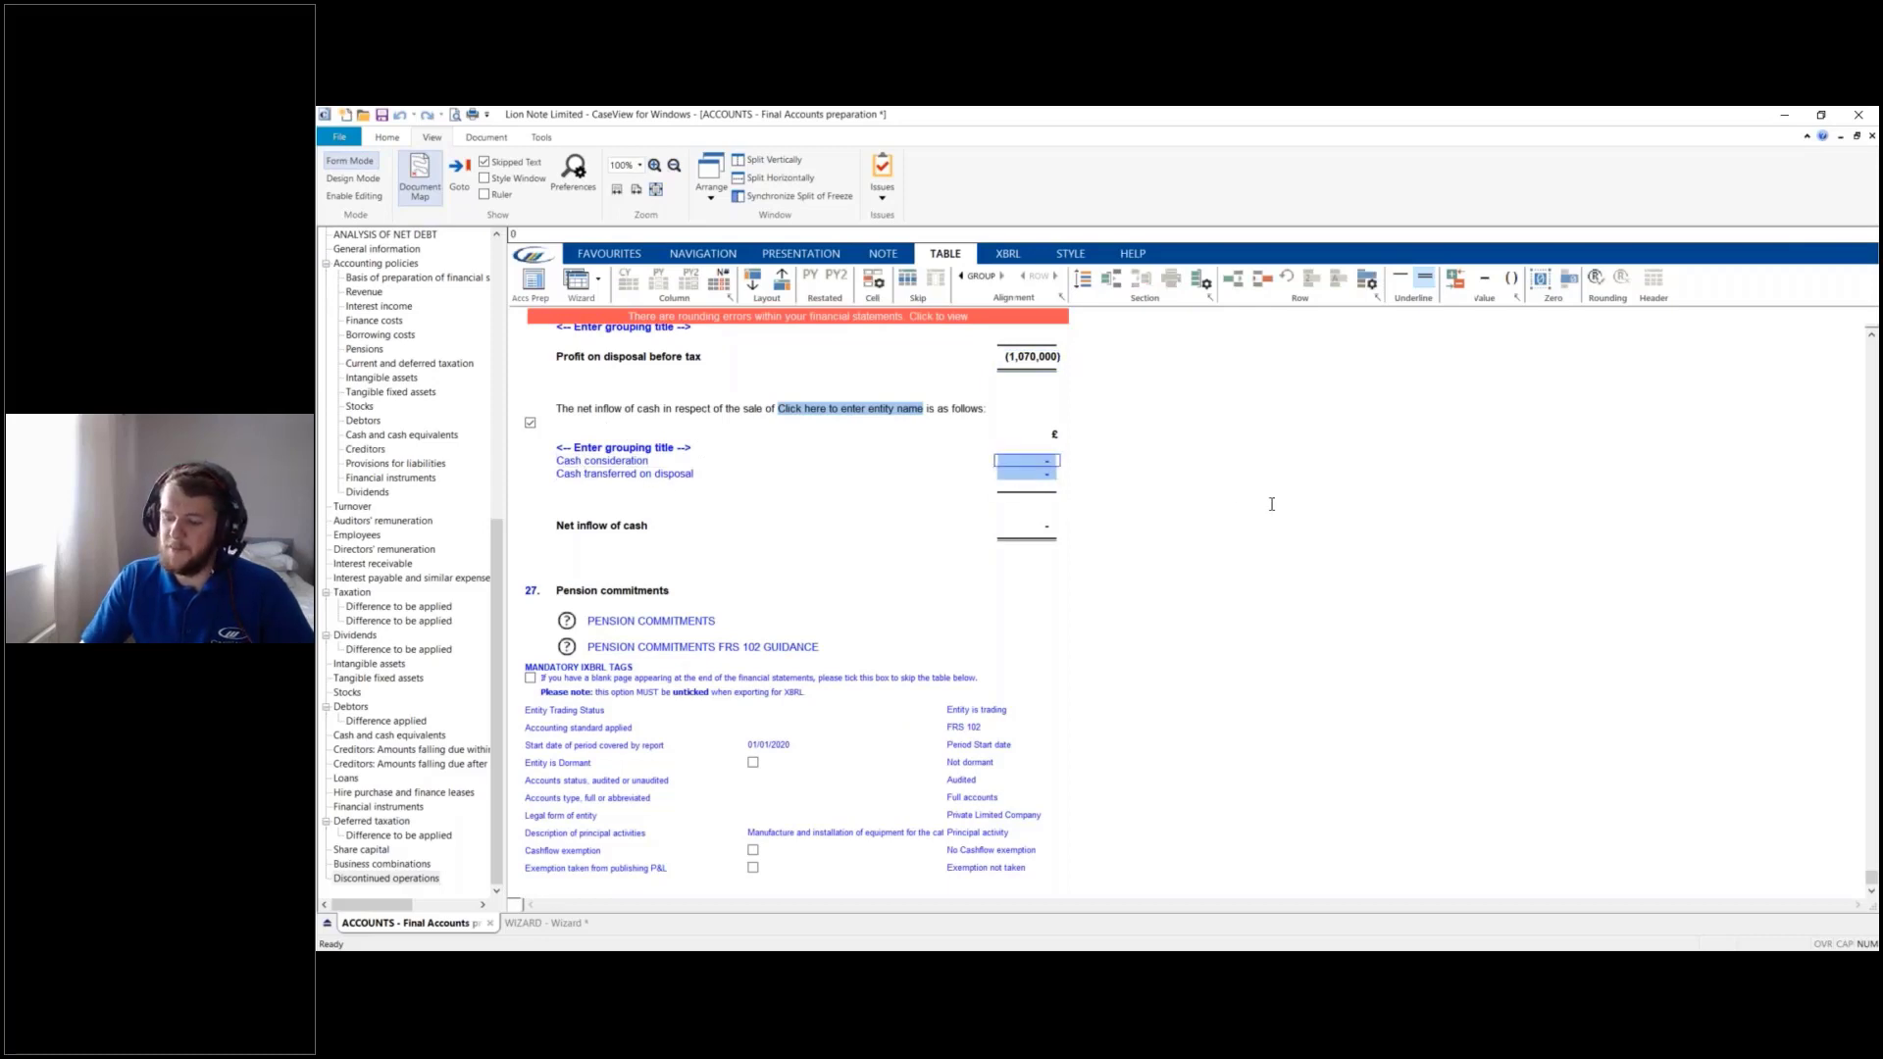
{"action": "type", "text": "500000"}
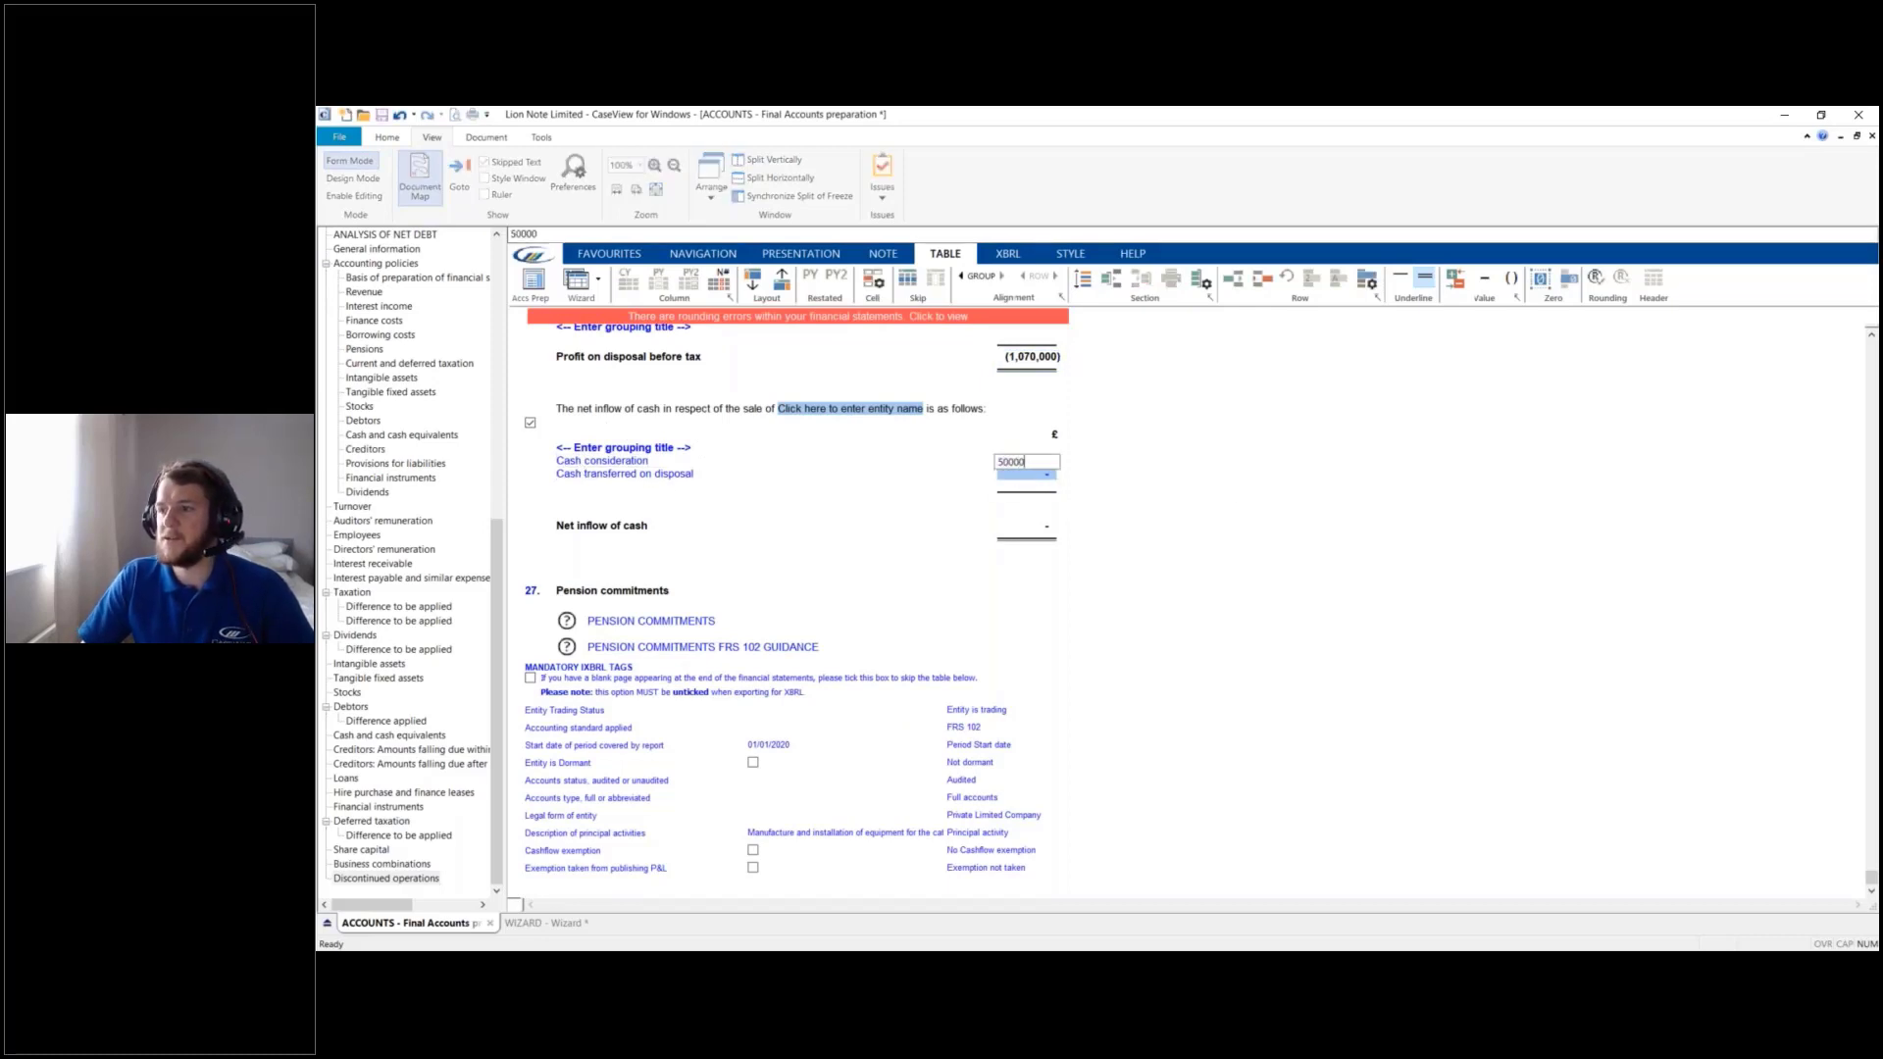
{"action": "key", "text": "Return"}
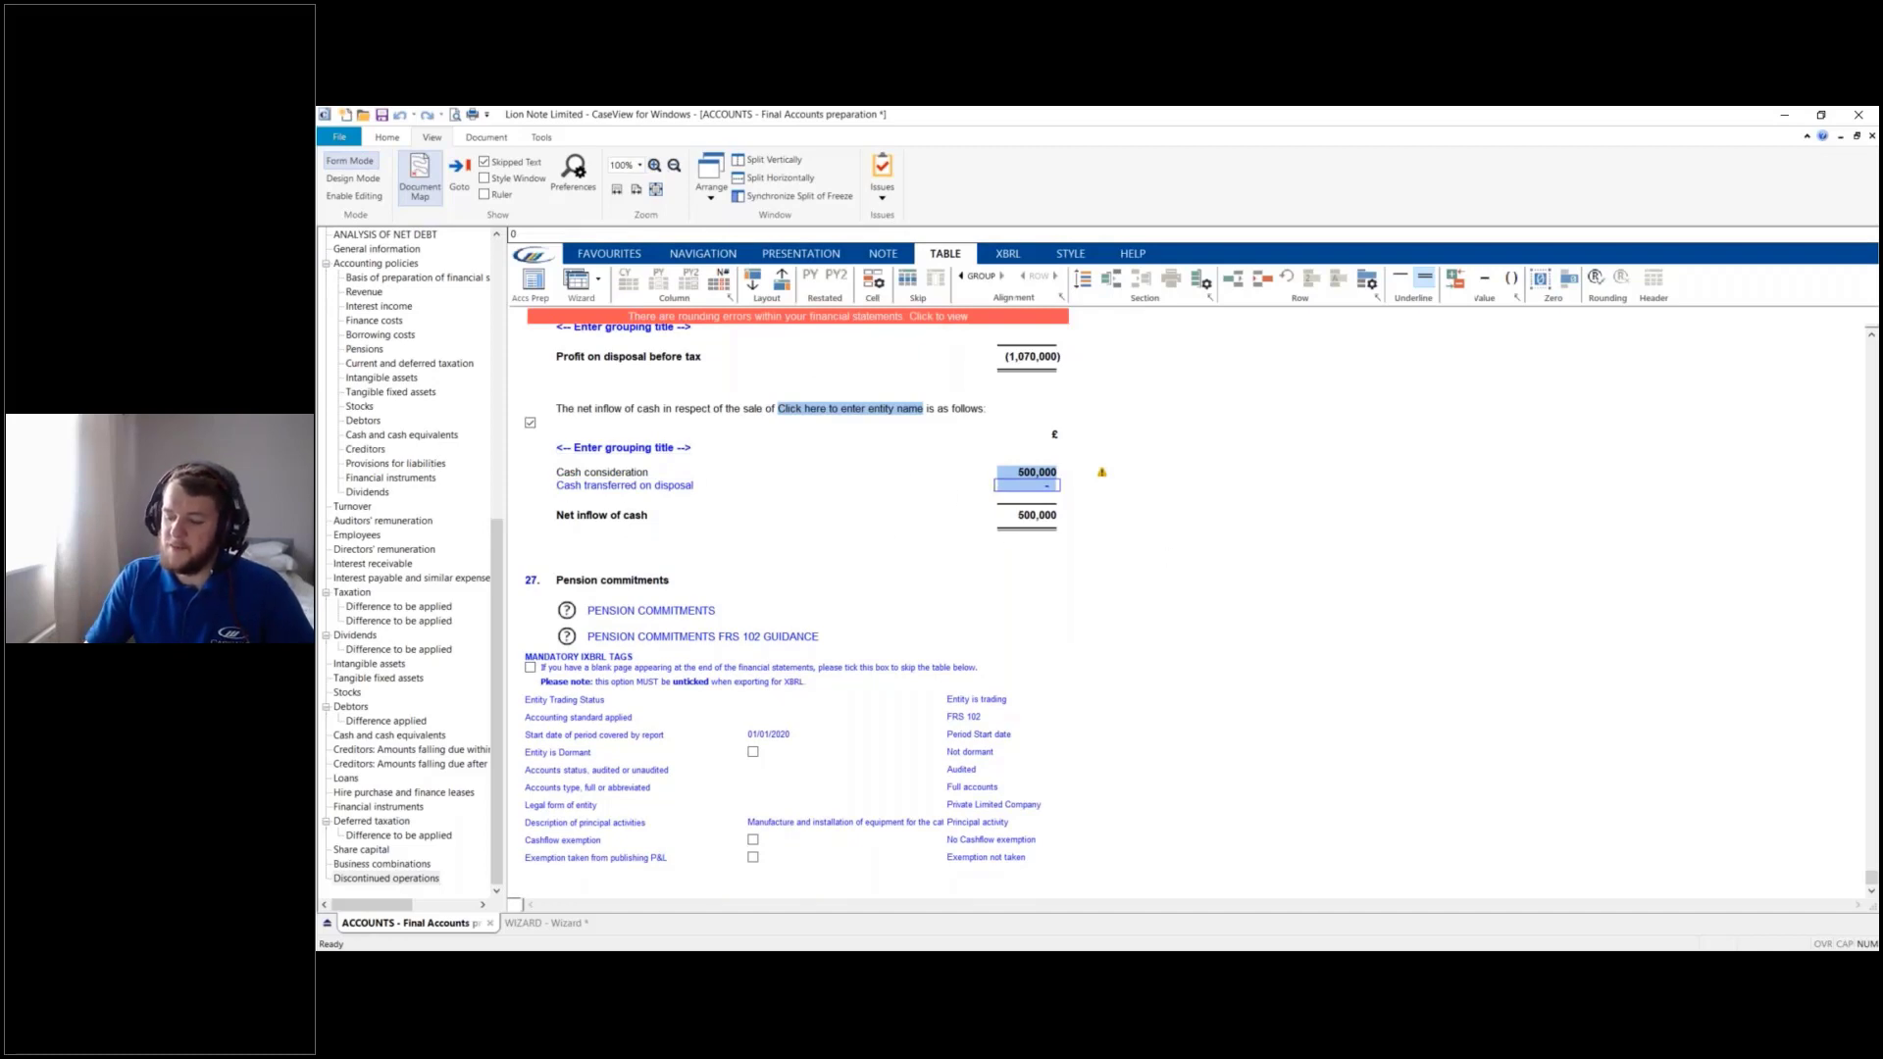
{"action": "type", "text": "-15000"}
{"action": "key", "text": "Return"}
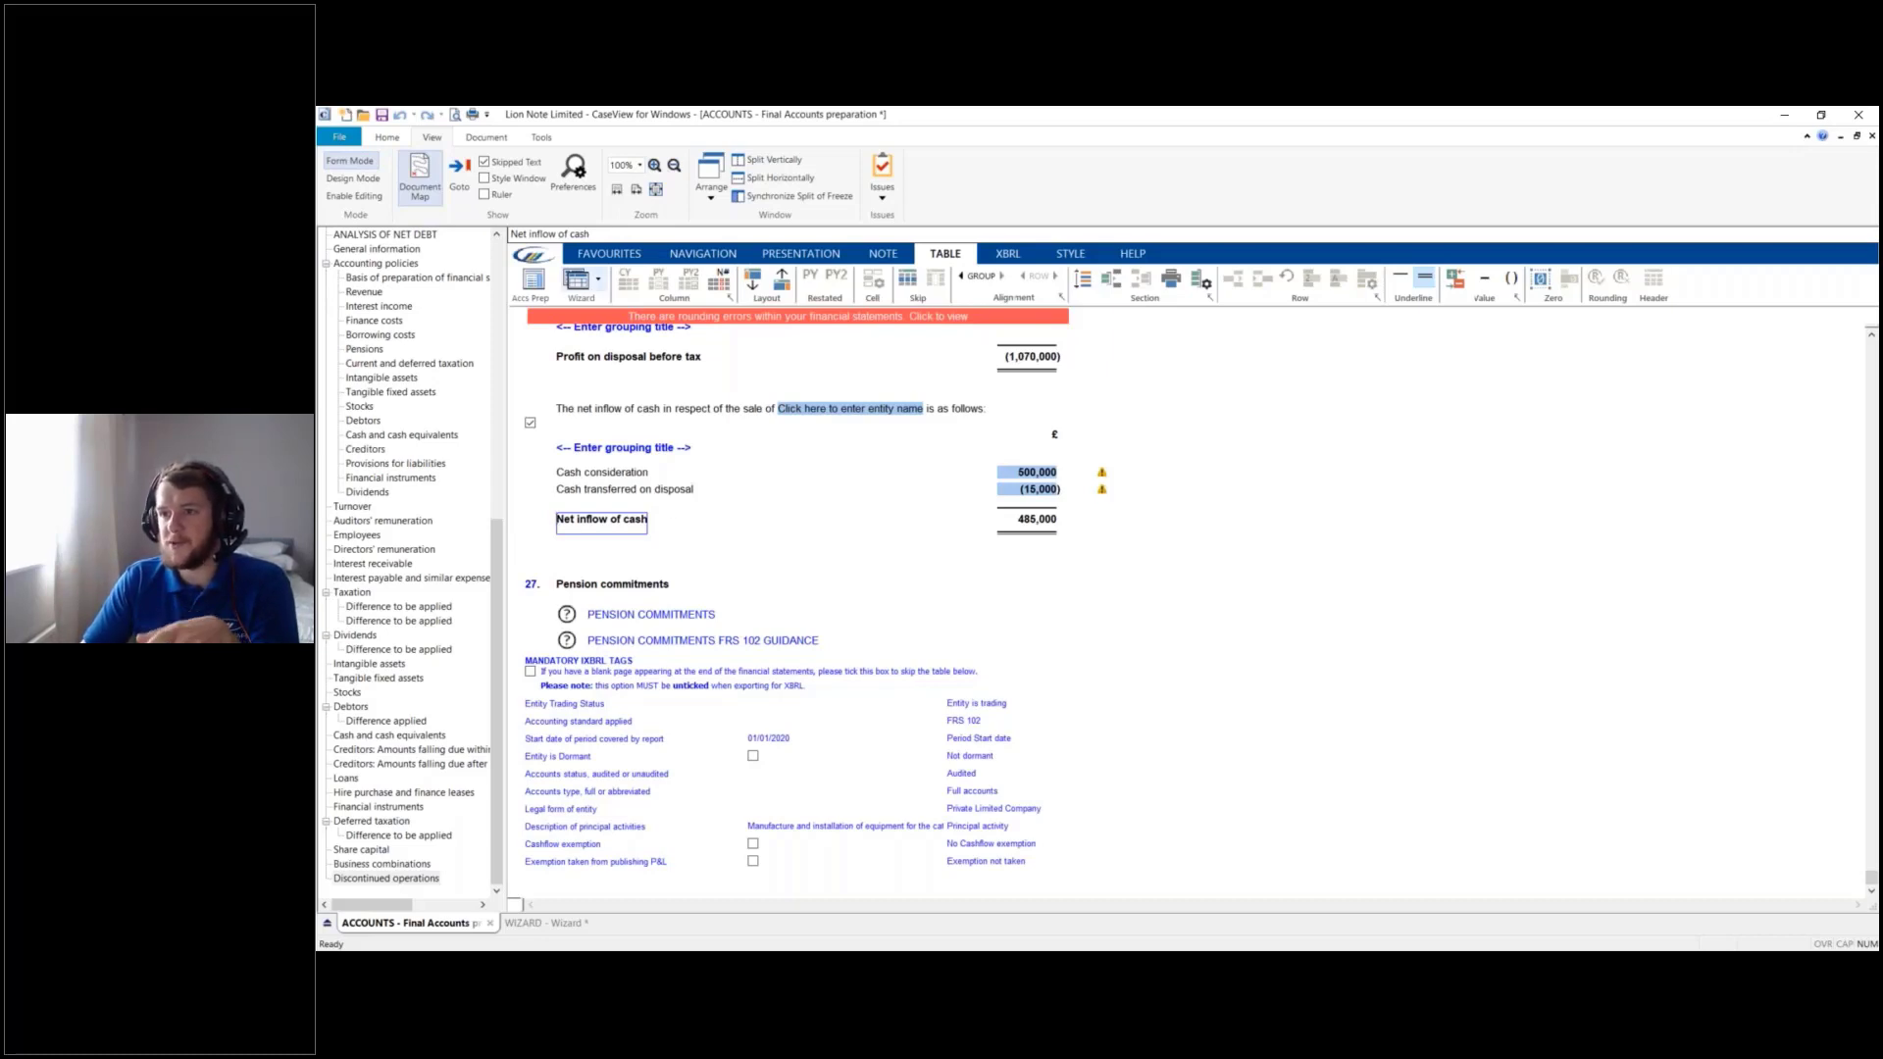
On the wizard's Completion page, tick Lock updates for the client approval copy
{"action": "left_click", "coordinate": [599, 281]}
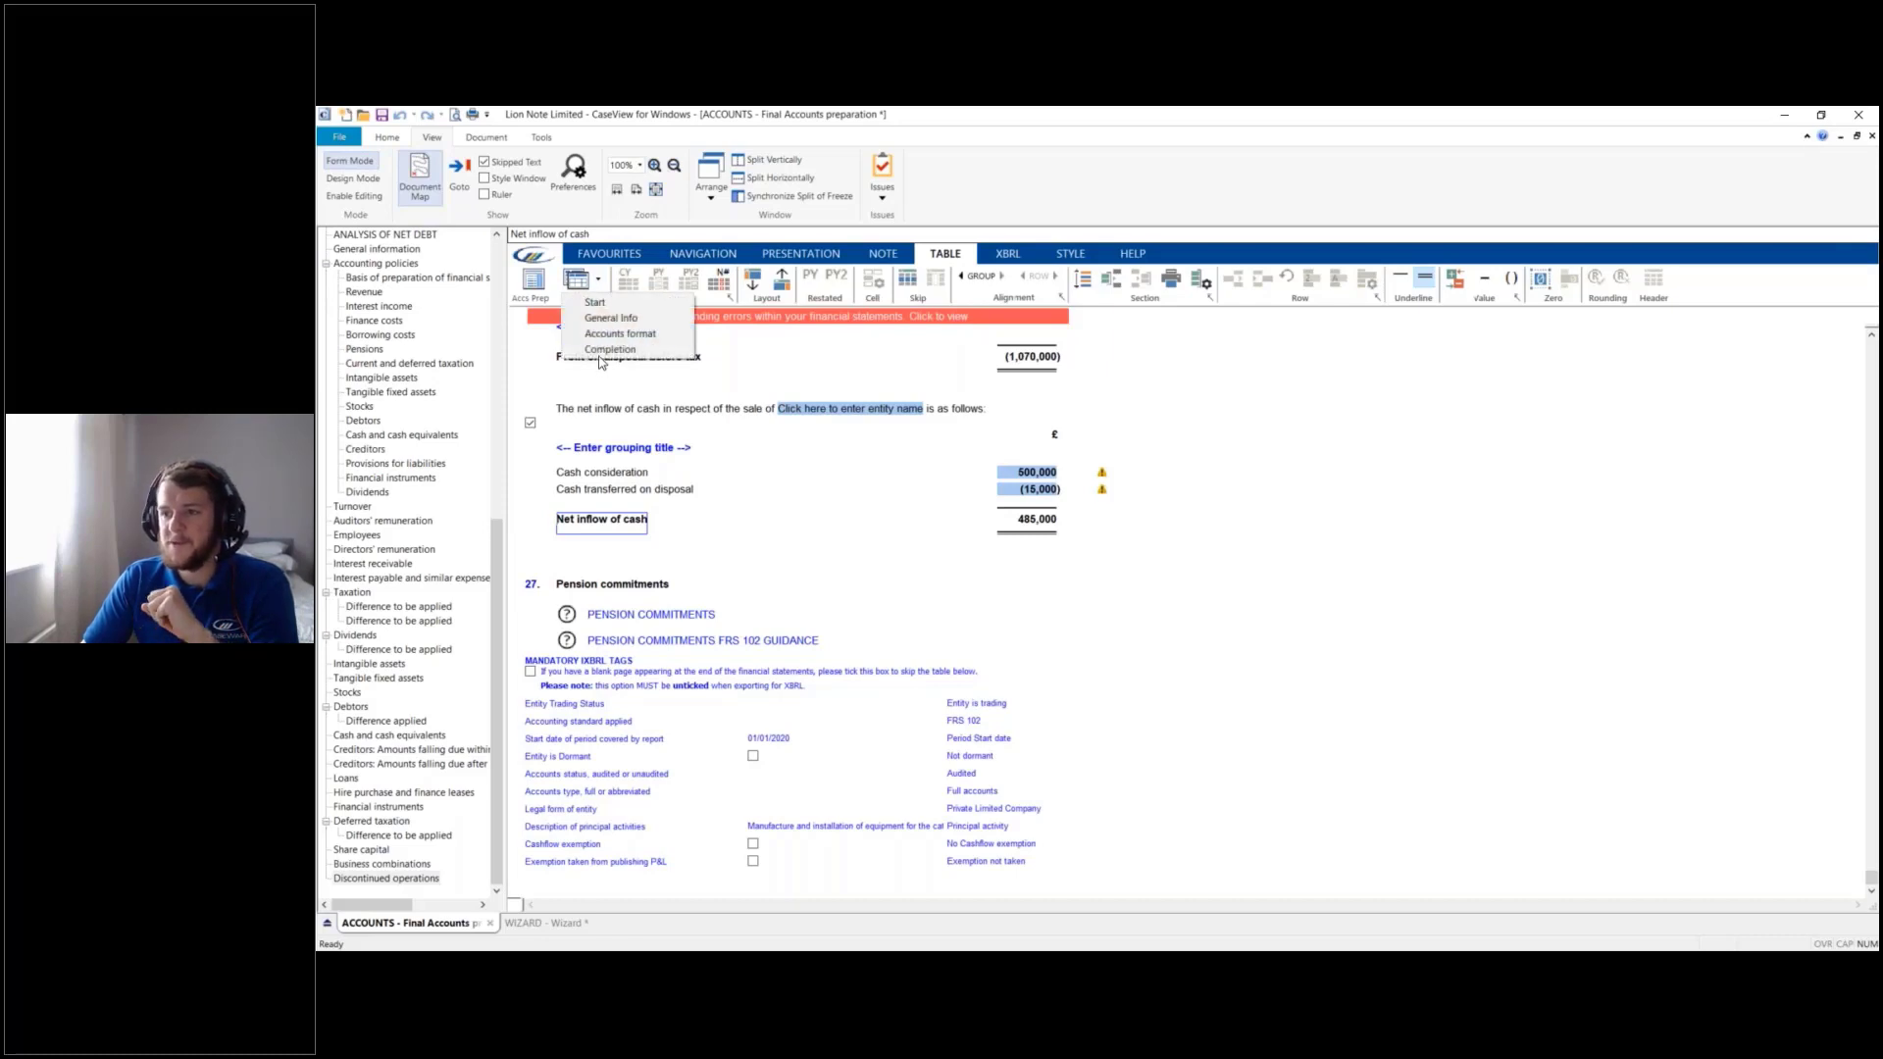
{"action": "left_click", "coordinate": [613, 349]}
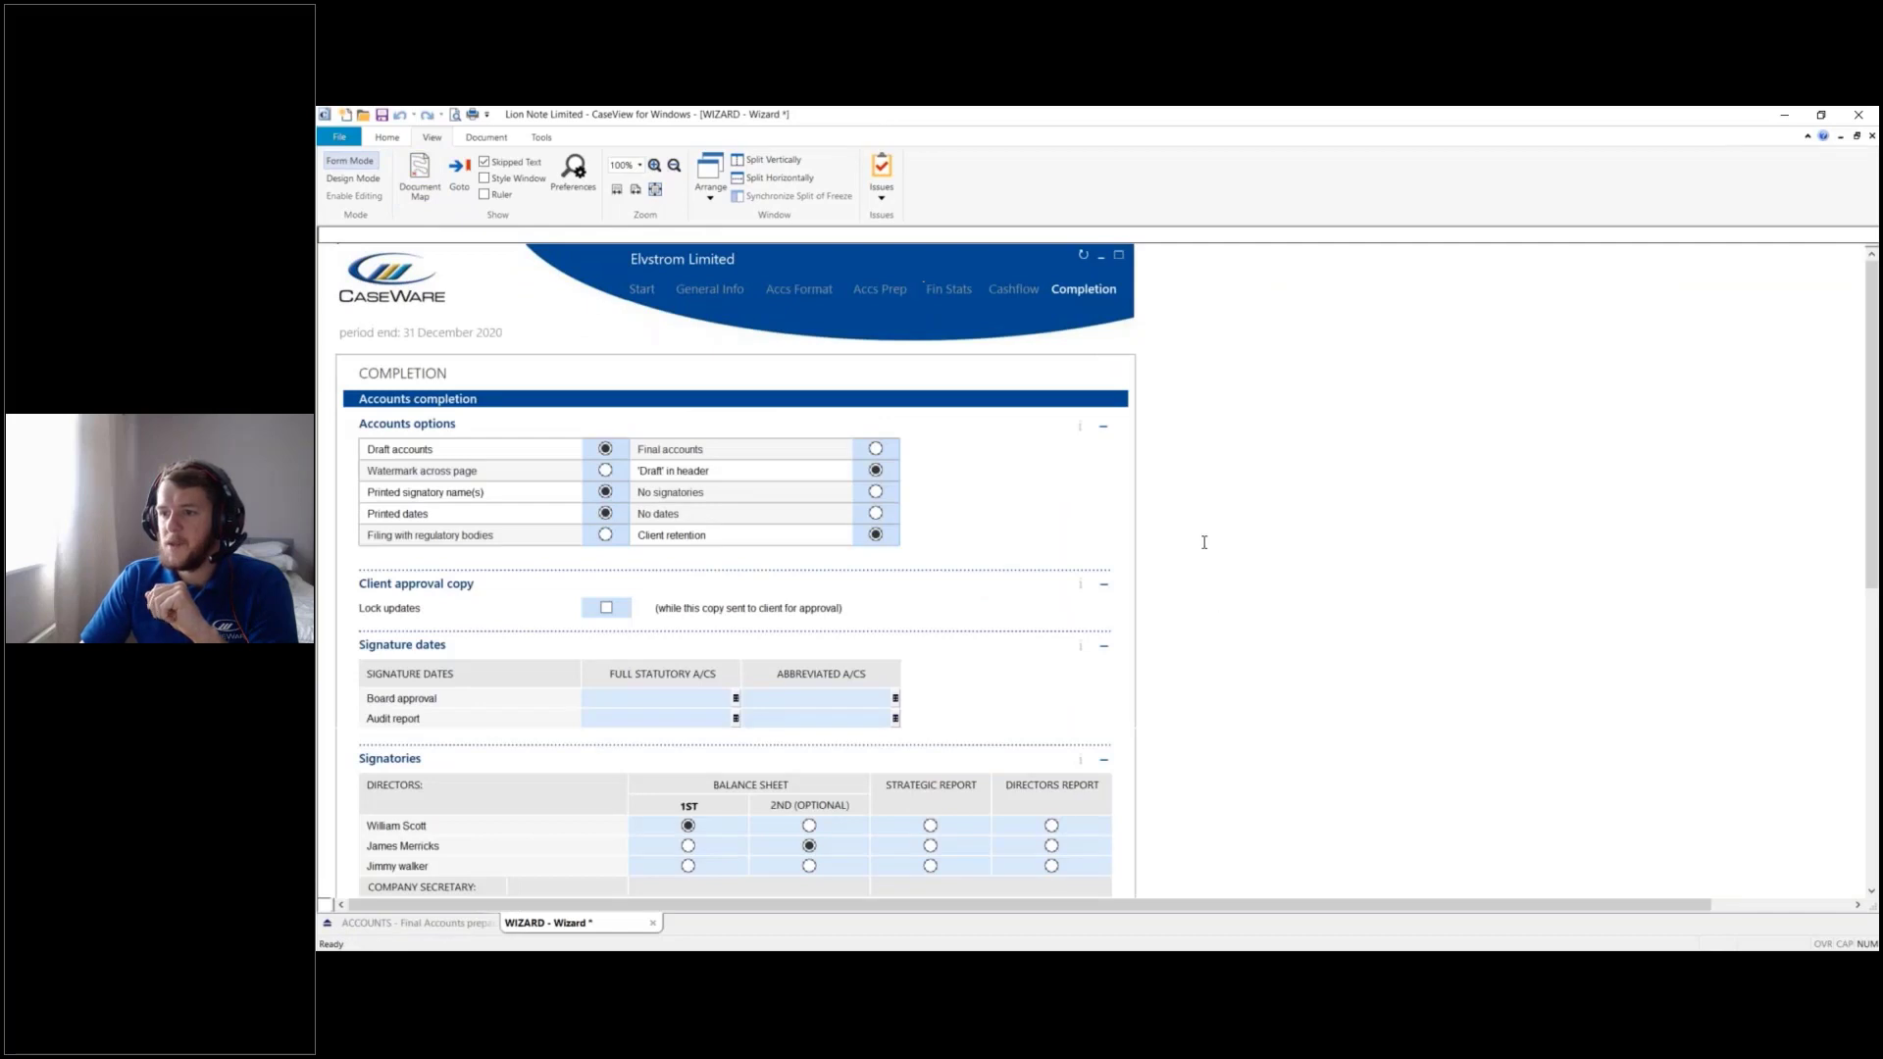
{"action": "scroll", "coordinate": [1074, 547], "scroll_direction": "down", "scroll_amount": 3}
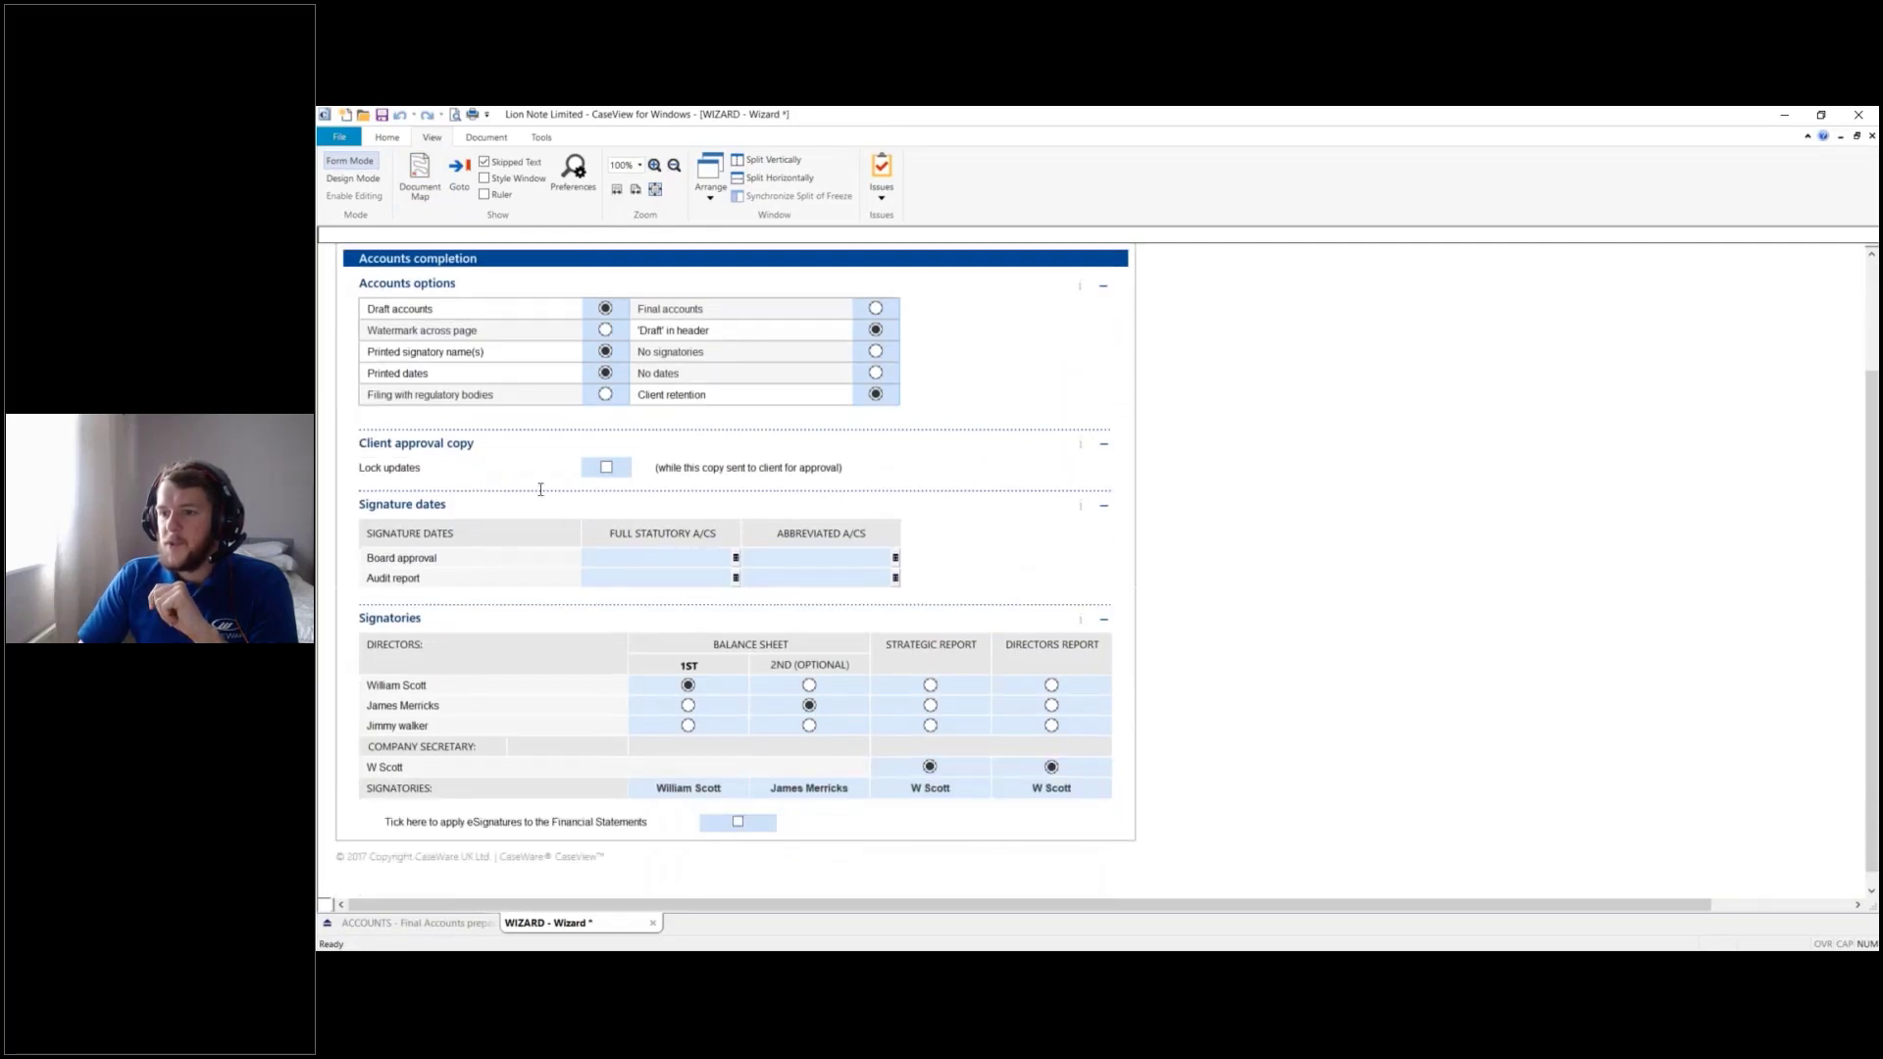
{"action": "left_click", "coordinate": [461, 473]}
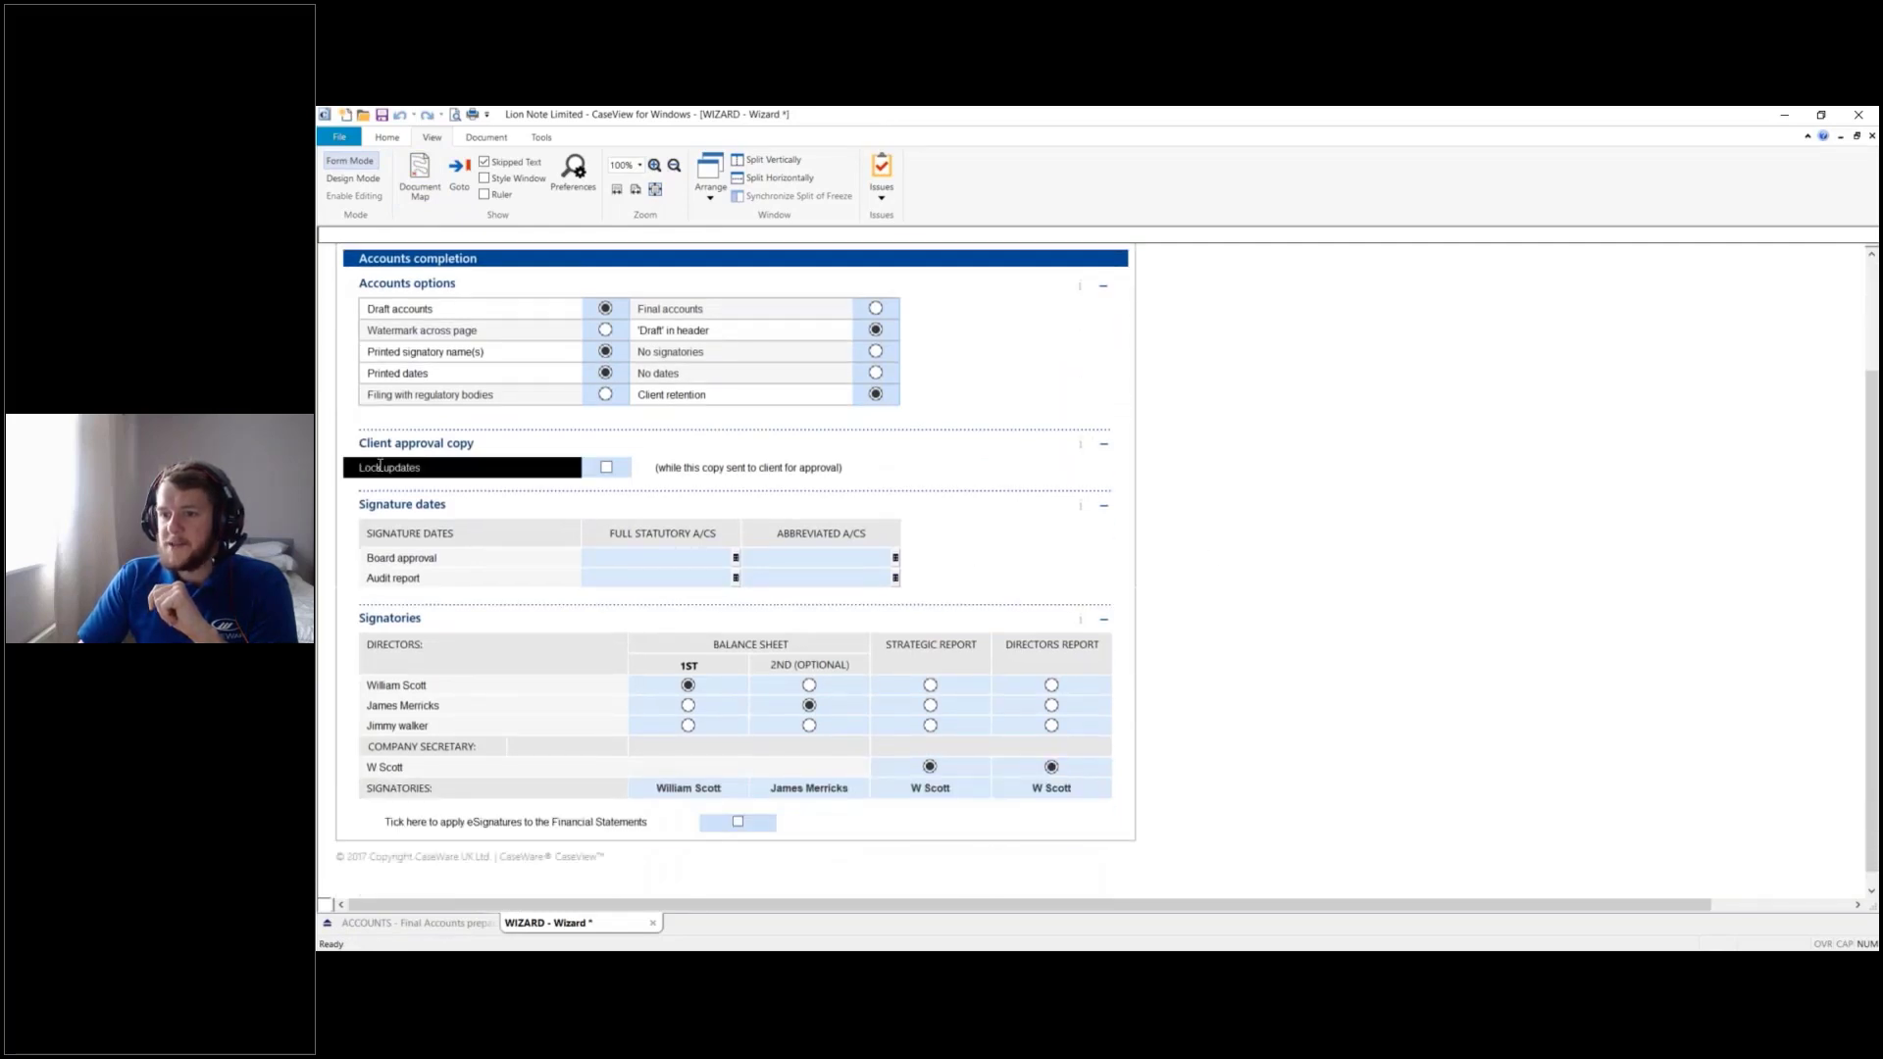
{"action": "left_click", "coordinate": [606, 468]}
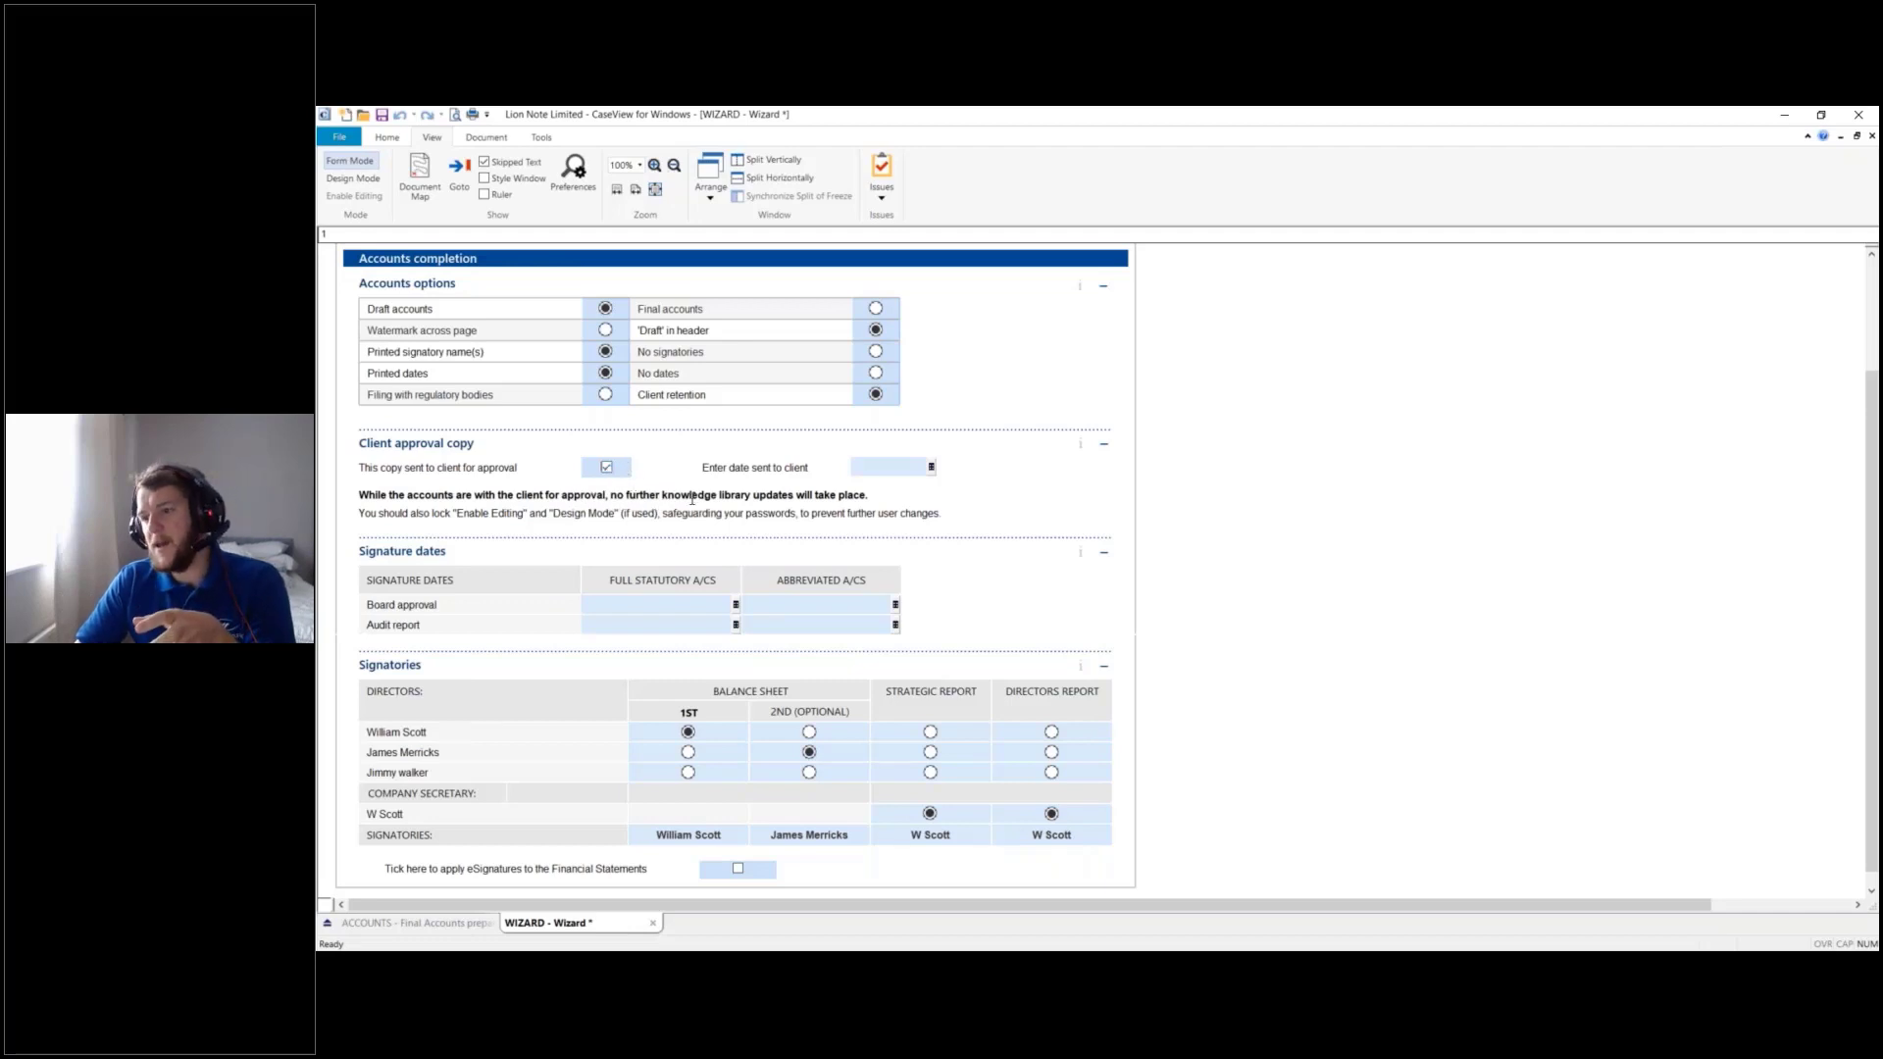
{"action": "scroll", "coordinate": [692, 501], "scroll_direction": "up", "scroll_amount": 3}
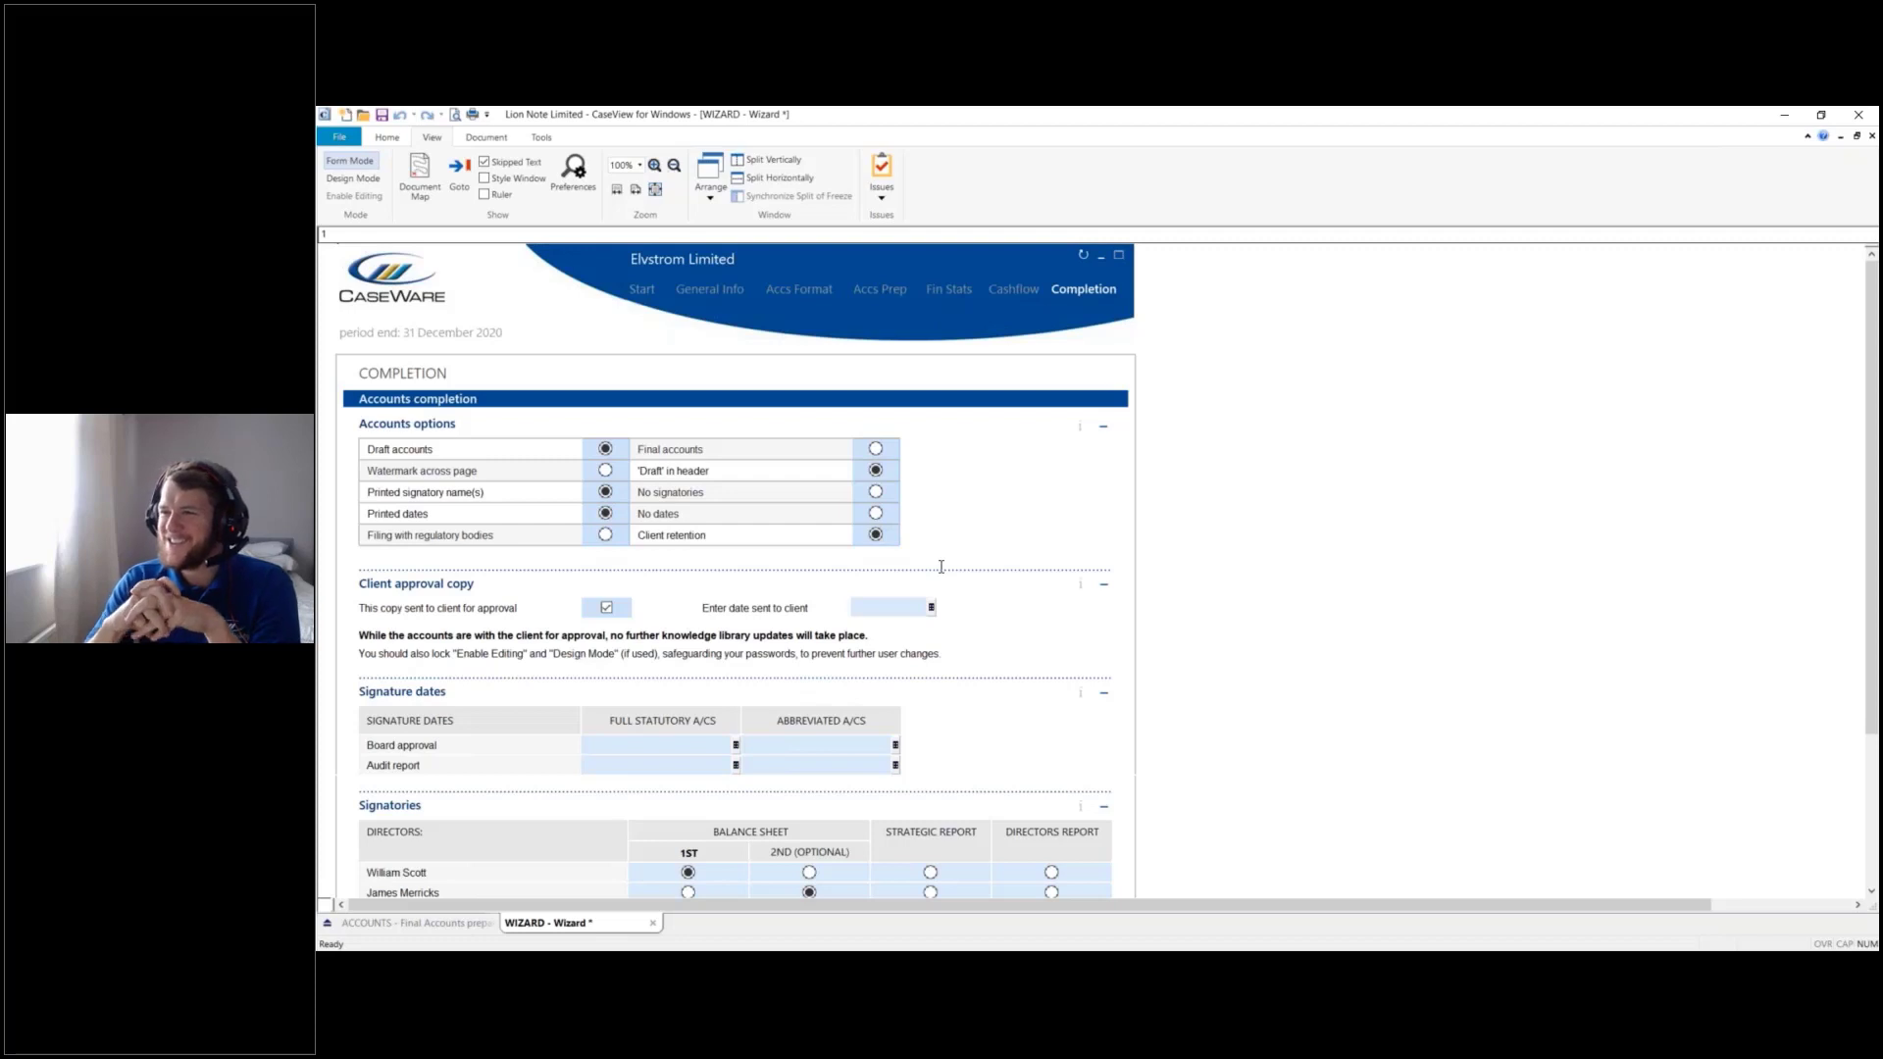
{"action": "left_click", "coordinate": [949, 289]}
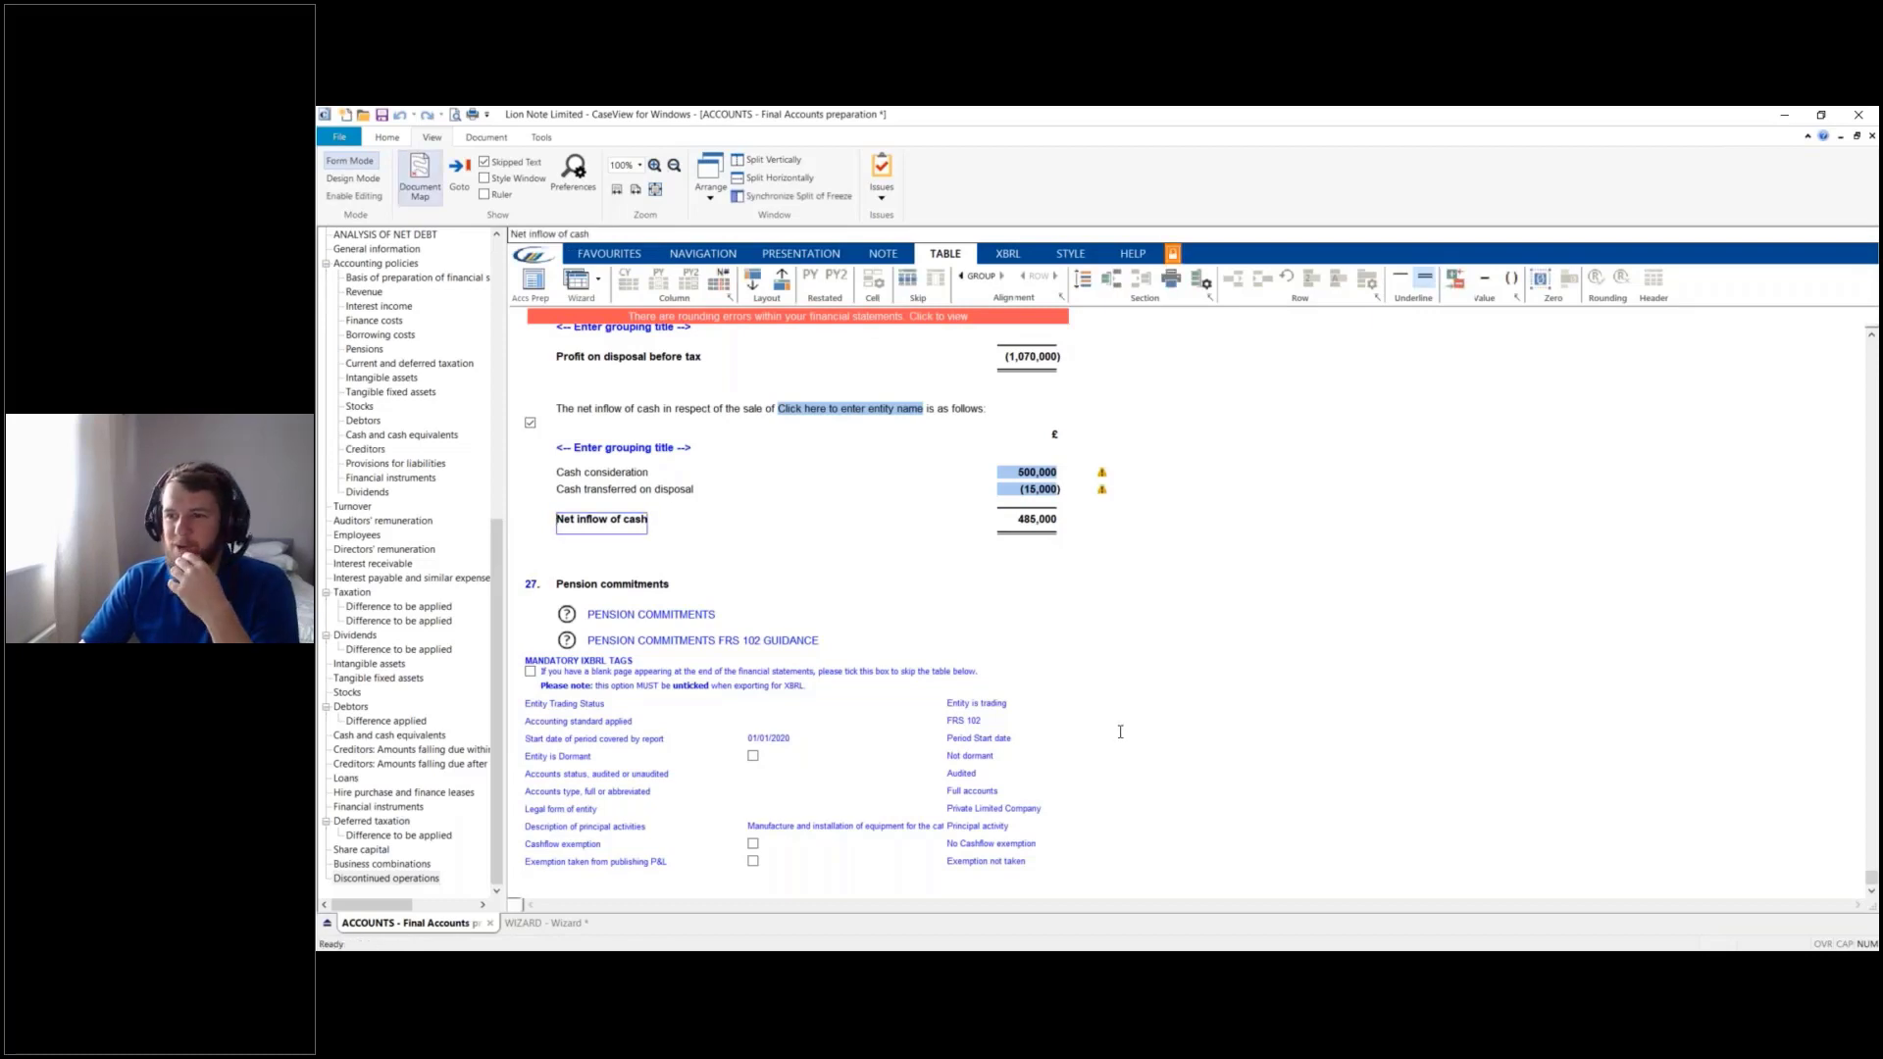
Review the business combinations note table, then open the Accounts Preparation Table
{"action": "scroll", "coordinate": [1120, 732], "scroll_direction": "up", "scroll_amount": 12}
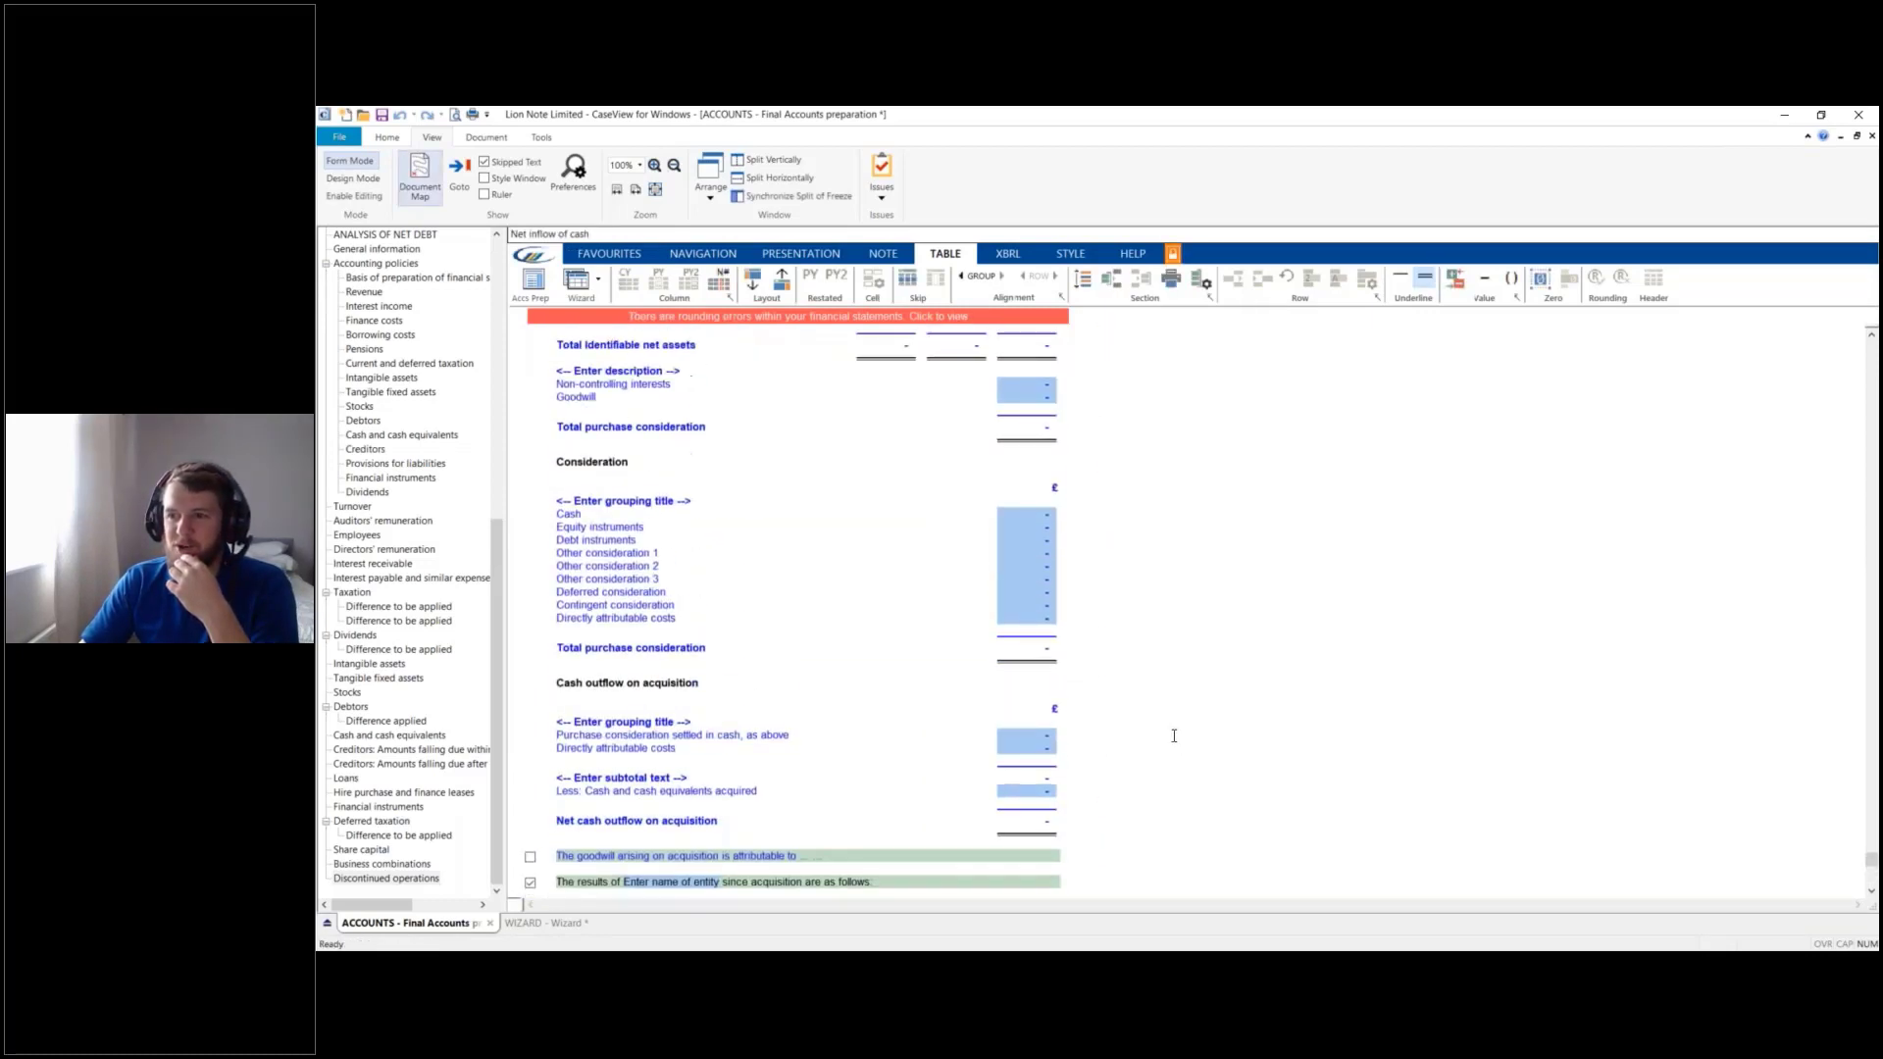
{"action": "scroll", "coordinate": [1172, 734], "scroll_direction": "up", "scroll_amount": 3}
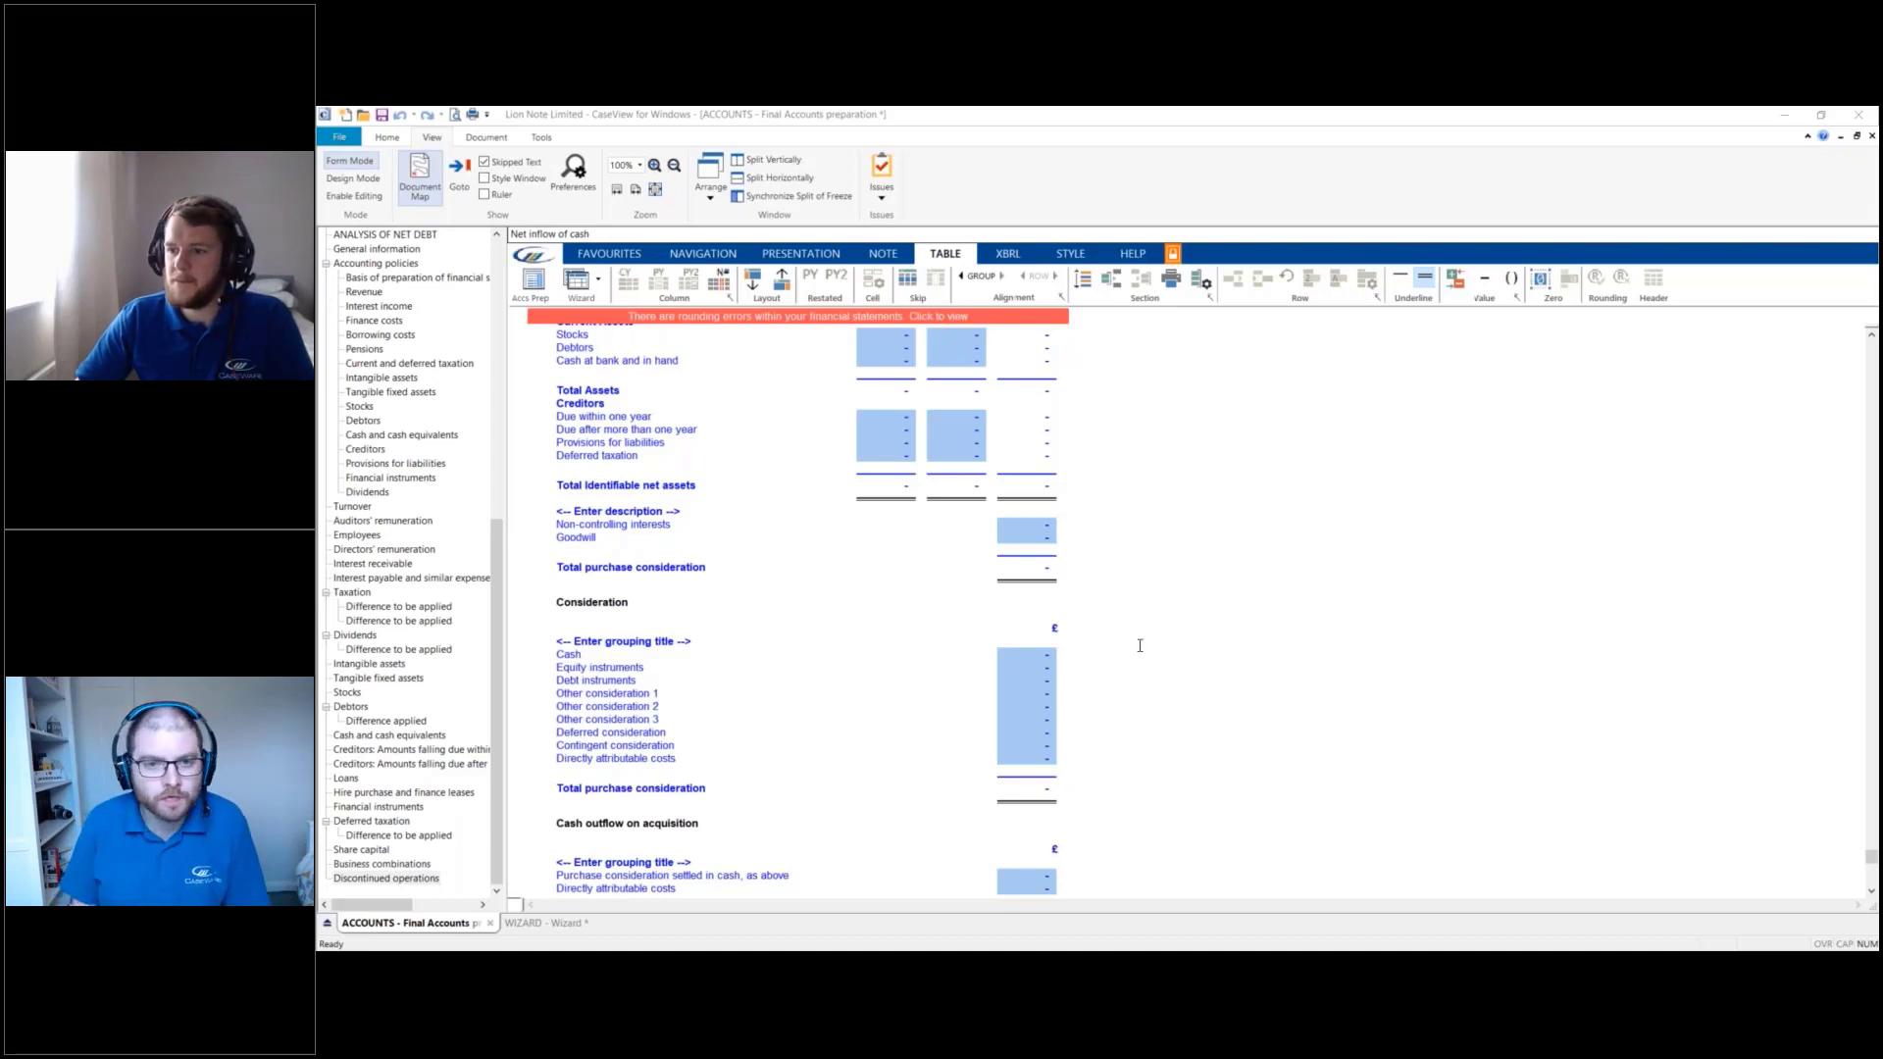
{"action": "scroll", "coordinate": [1140, 640], "scroll_direction": "down", "scroll_amount": 1}
{"action": "scroll", "coordinate": [737, 584], "scroll_direction": "up", "scroll_amount": 1}
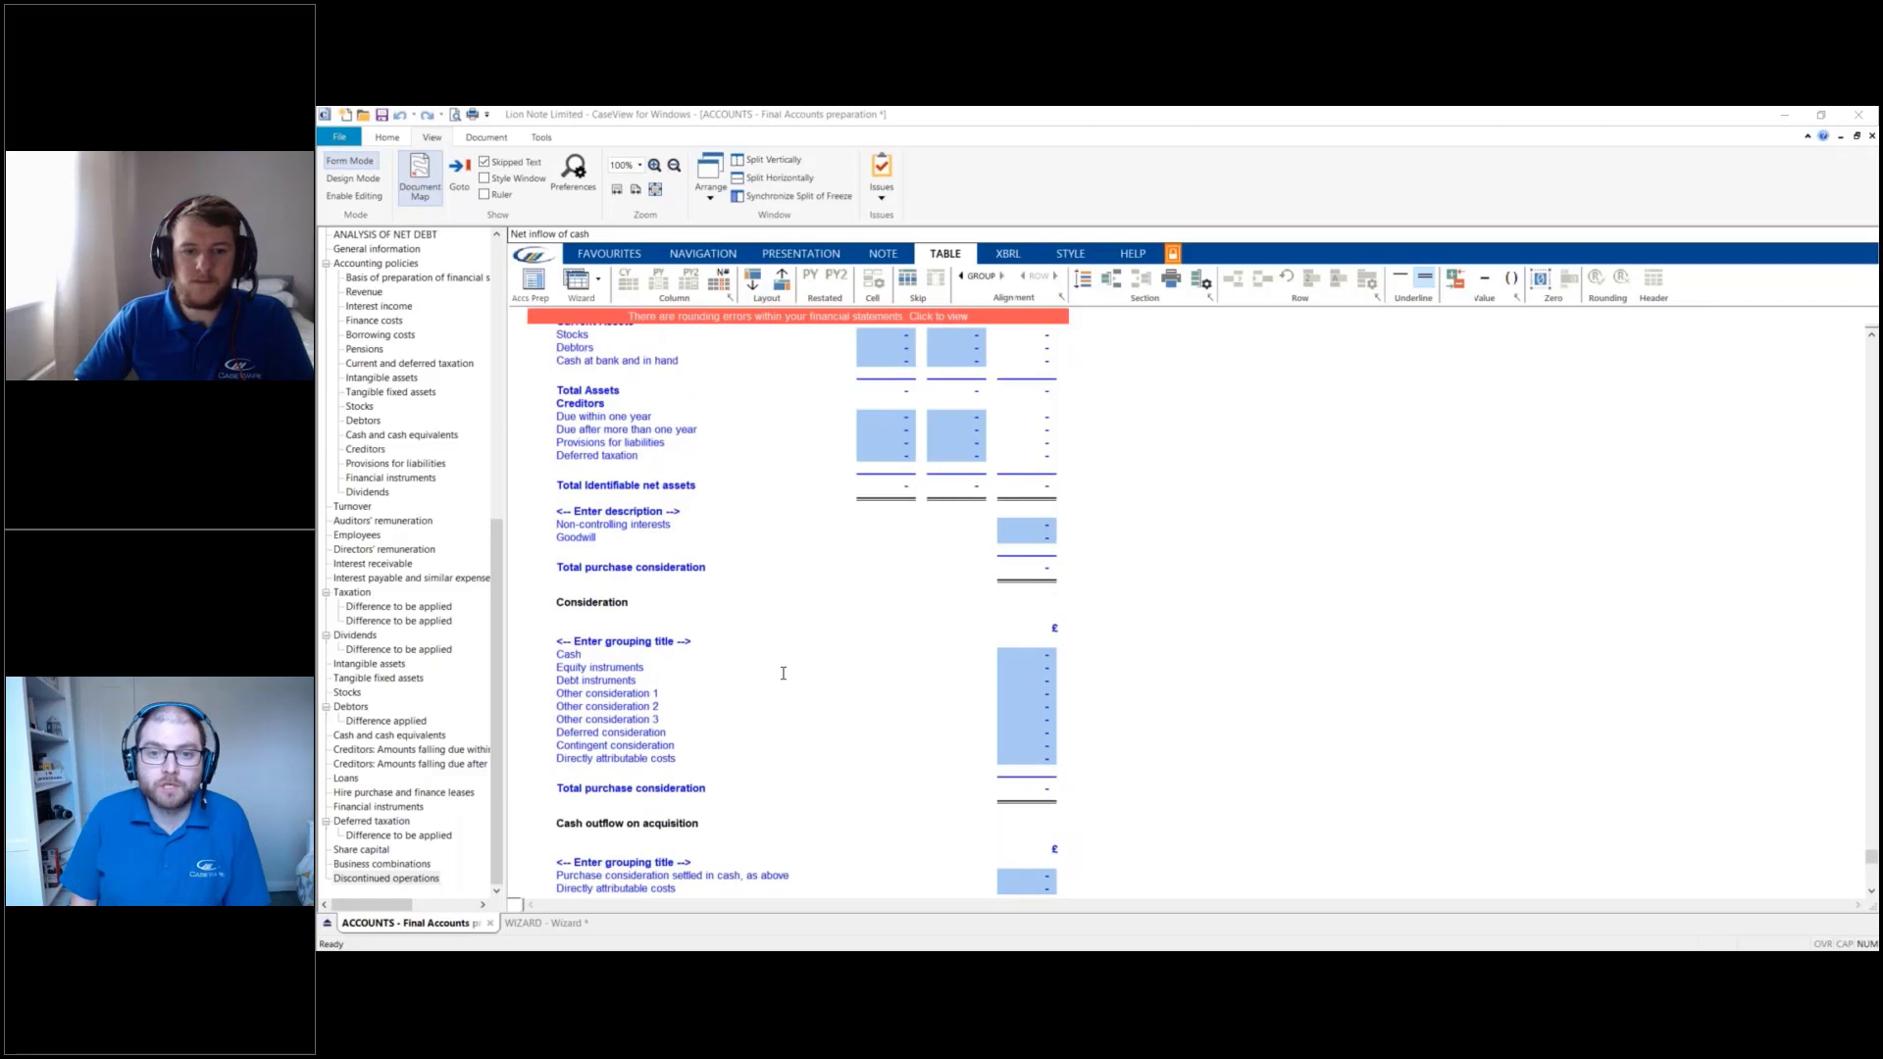
{"action": "scroll", "coordinate": [784, 589], "scroll_direction": "up", "scroll_amount": 2}
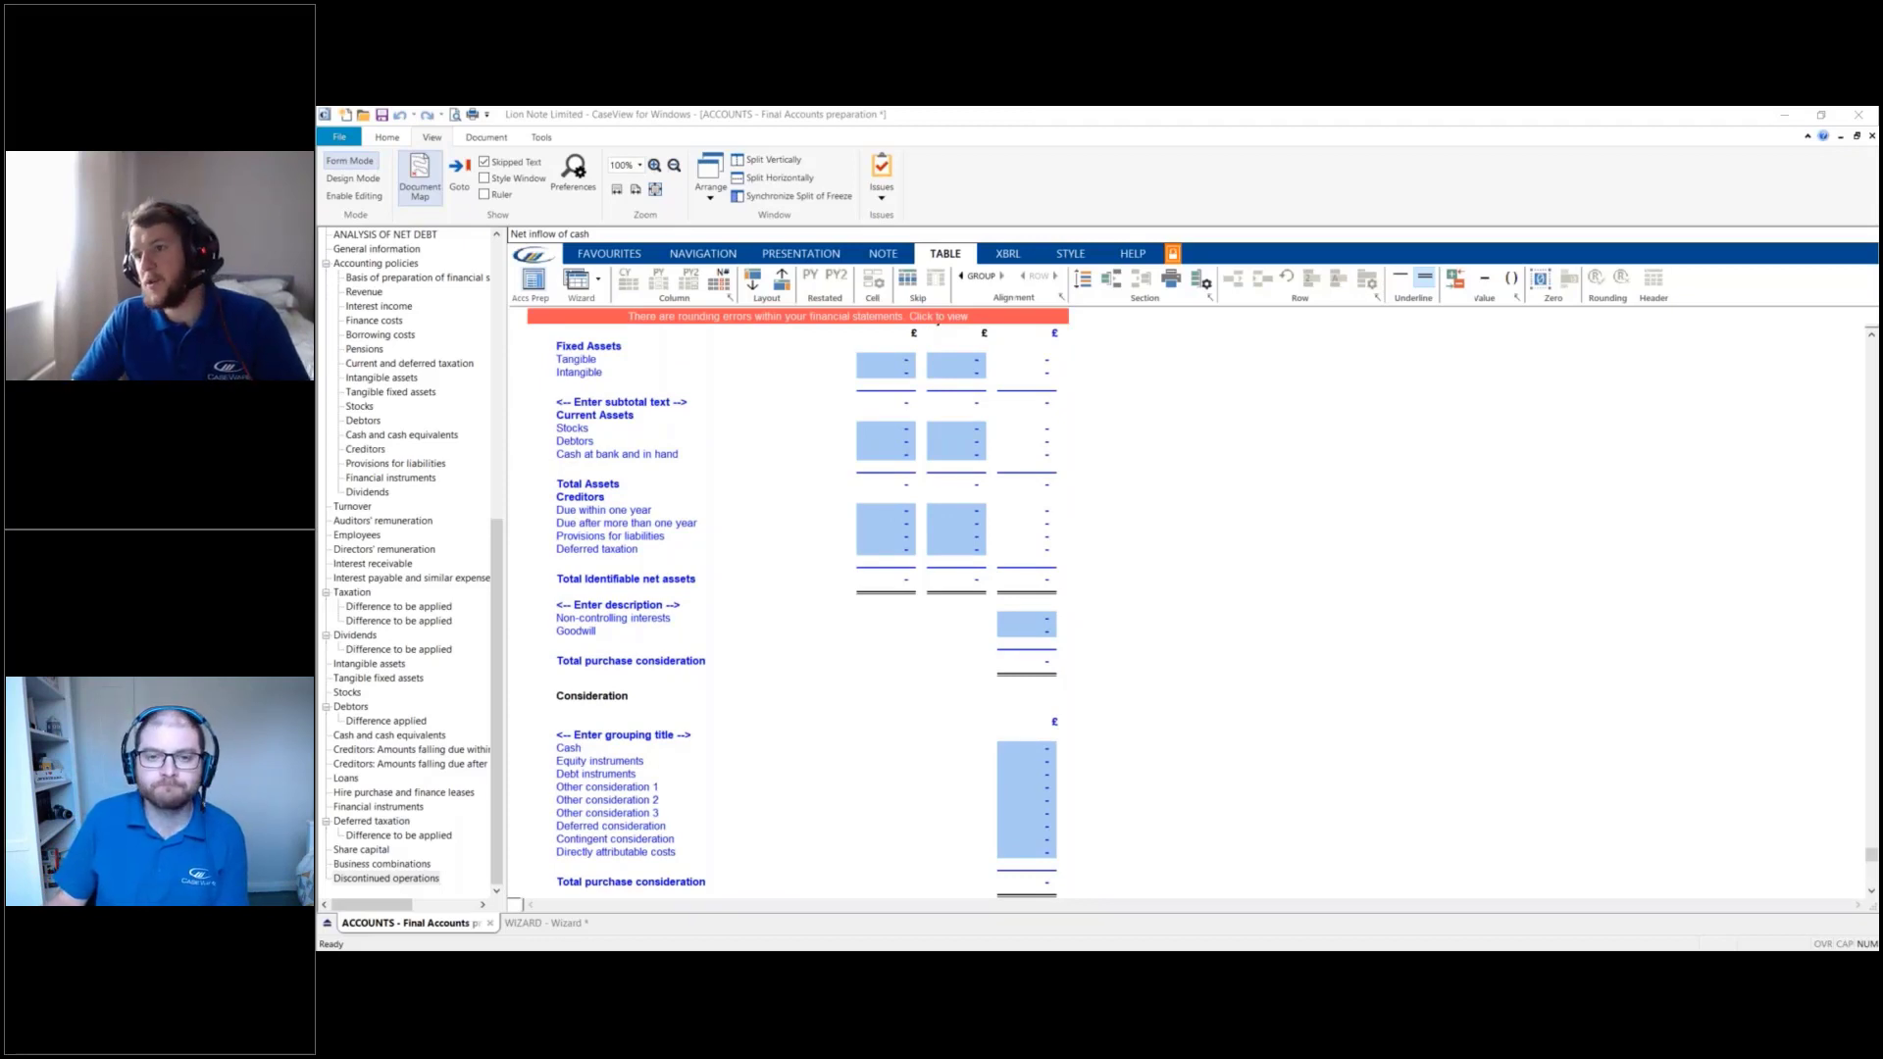
{"action": "left_click", "coordinate": [533, 284]}
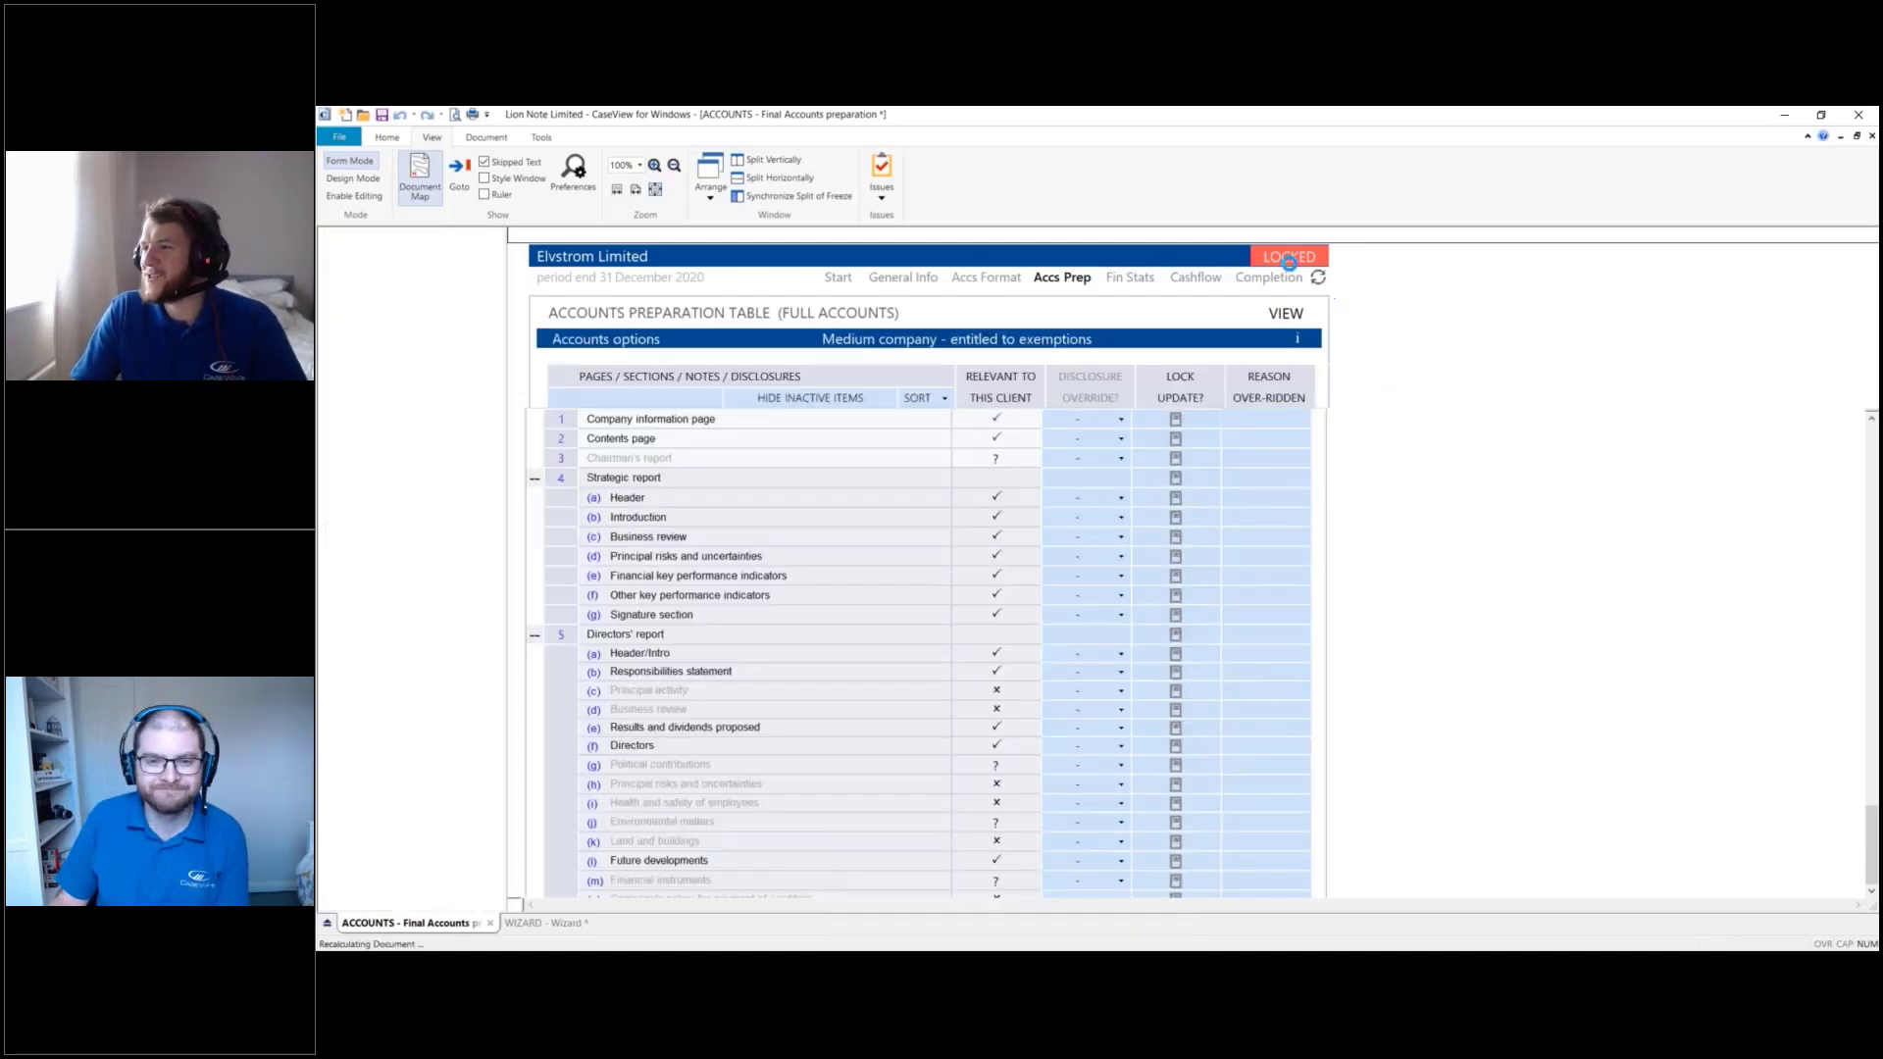
Untick the client approval copy lock on the wizard's Completion page
{"action": "left_click", "coordinate": [1268, 277]}
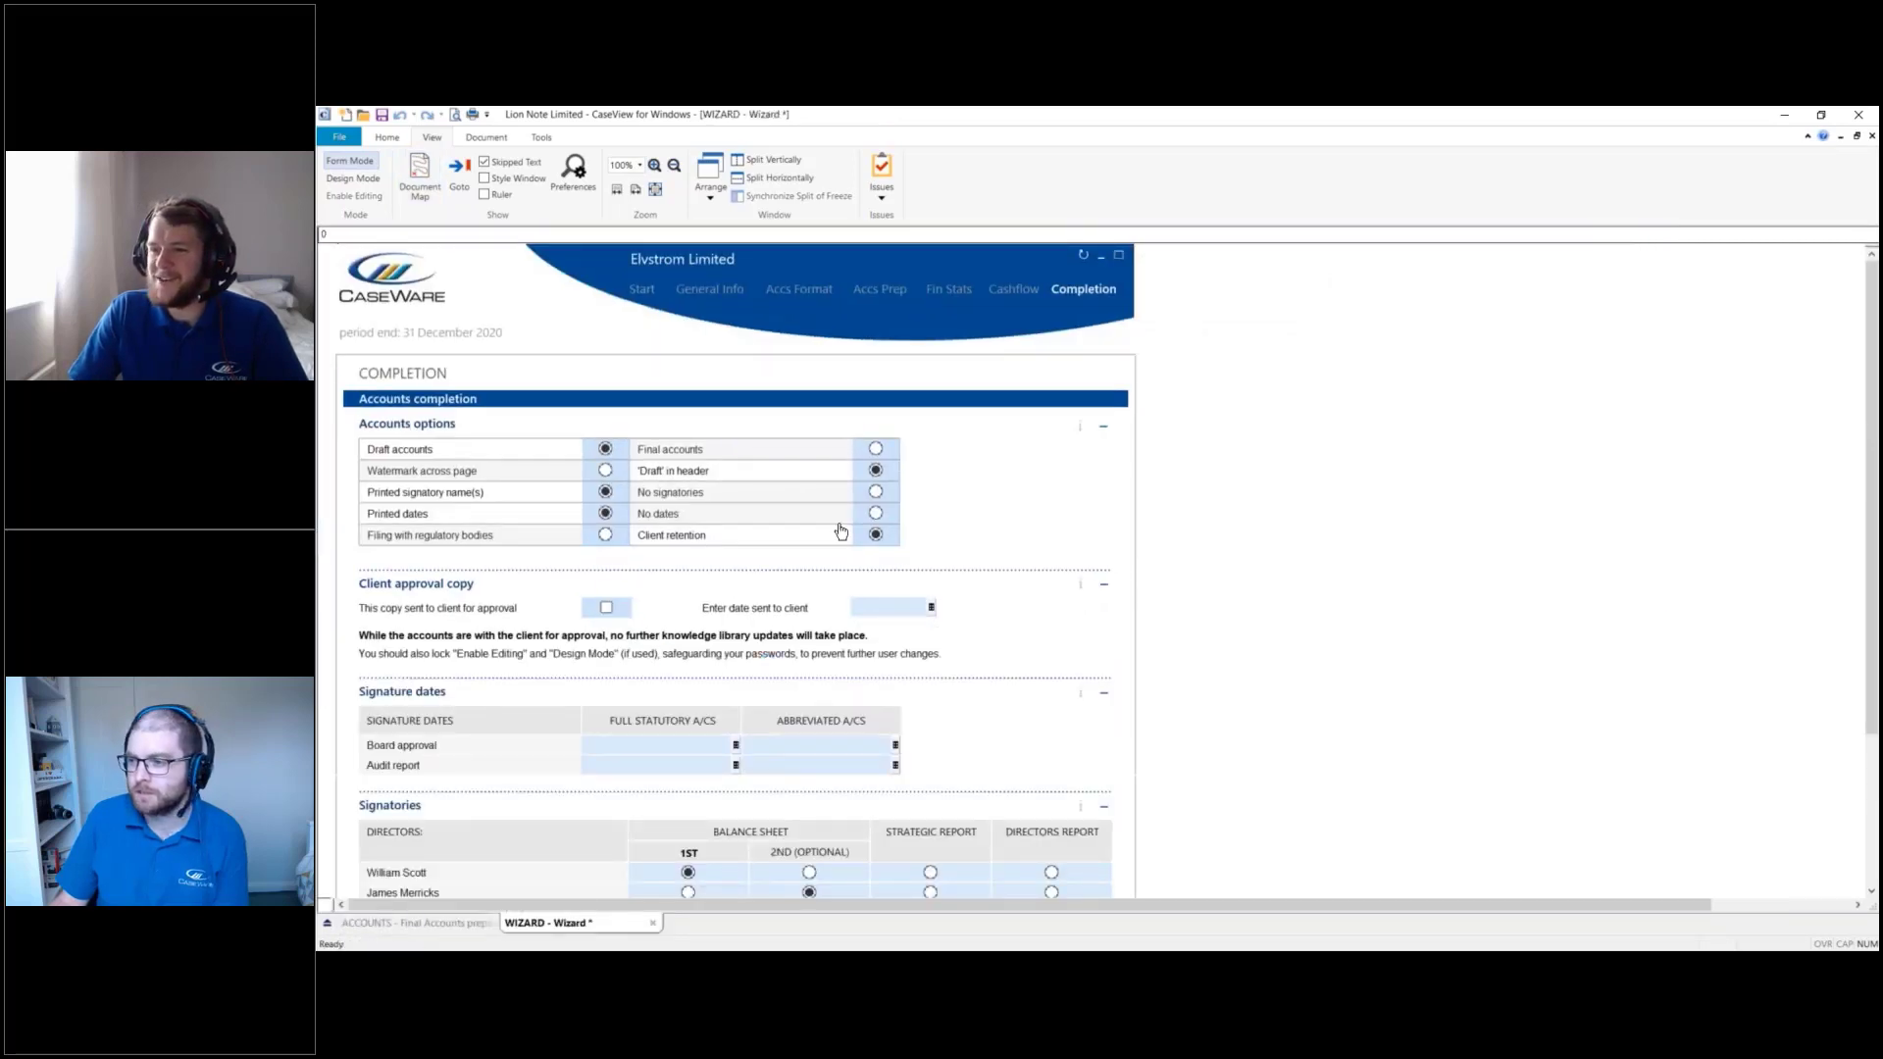
{"action": "left_click", "coordinate": [606, 607]}
{"action": "left_click", "coordinate": [878, 289]}
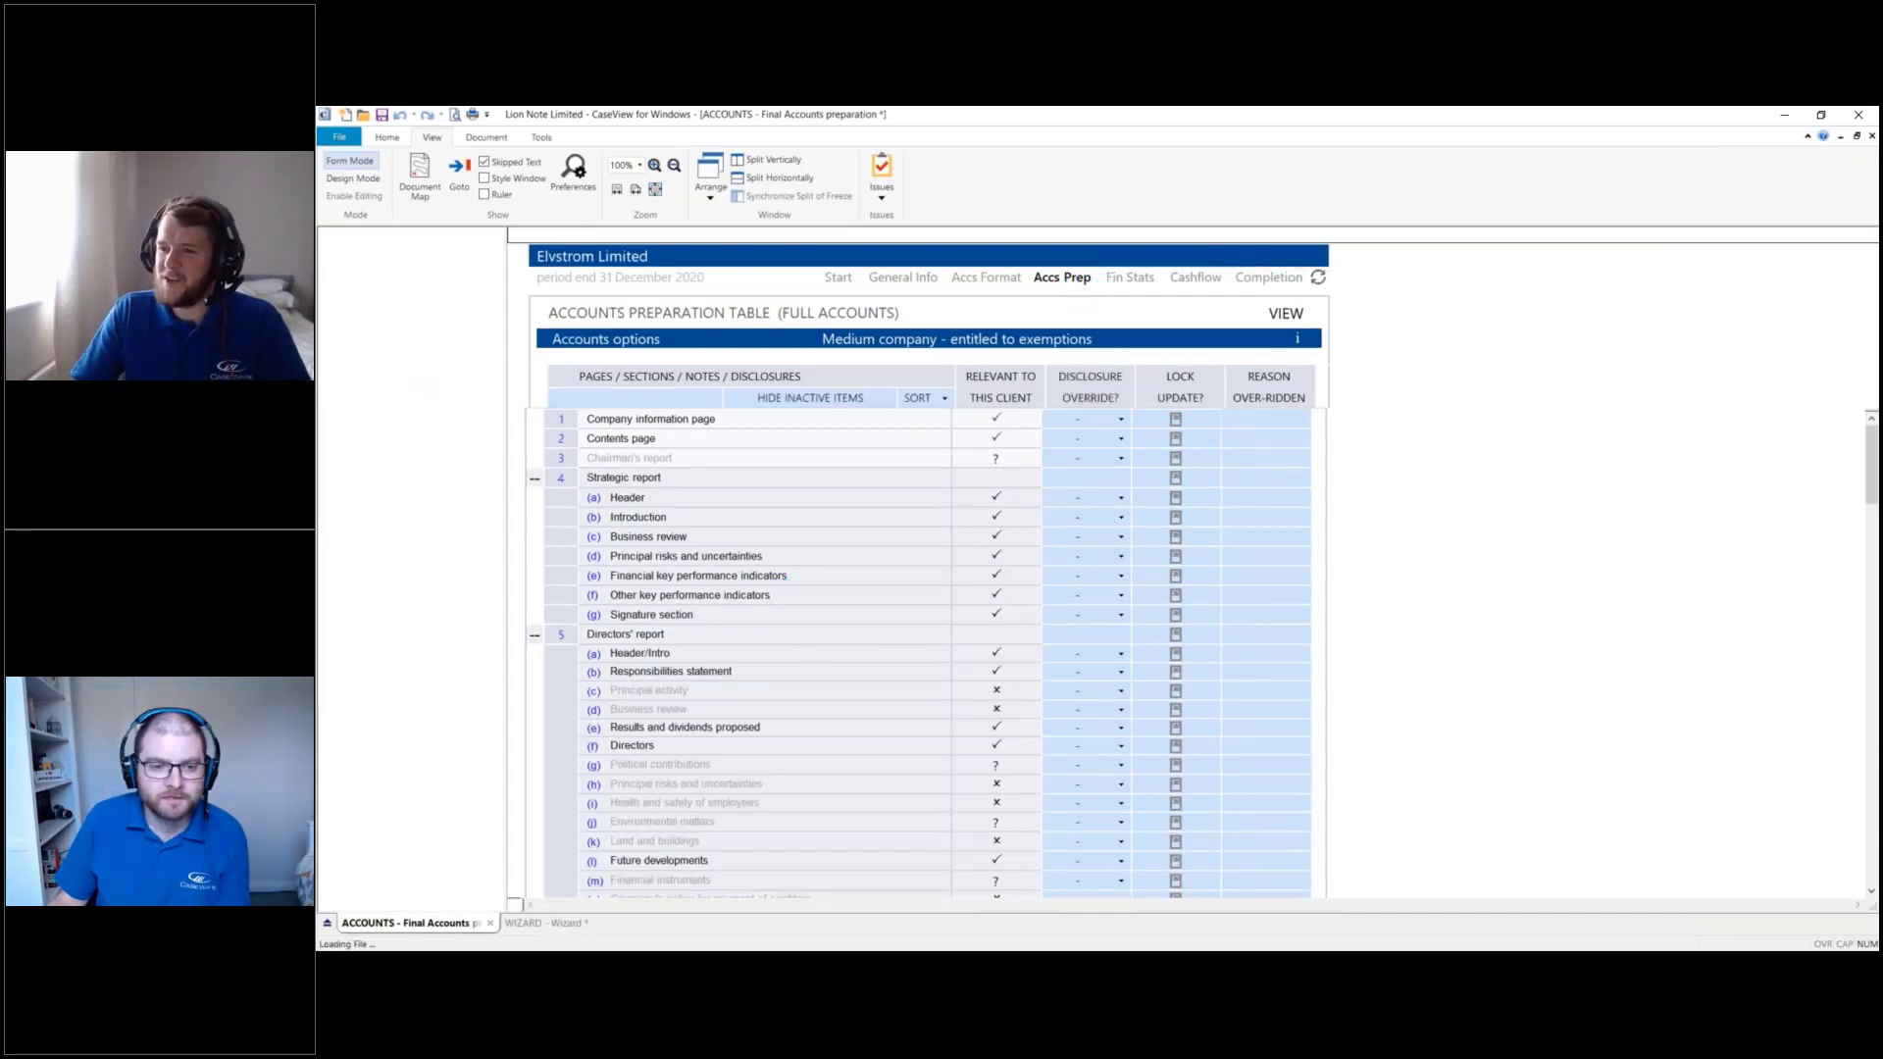
Scroll the preparation table to rows 52–53, Business combinations and Discontinued operations
{"action": "scroll", "coordinate": [922, 652], "scroll_direction": "down", "scroll_amount": 10}
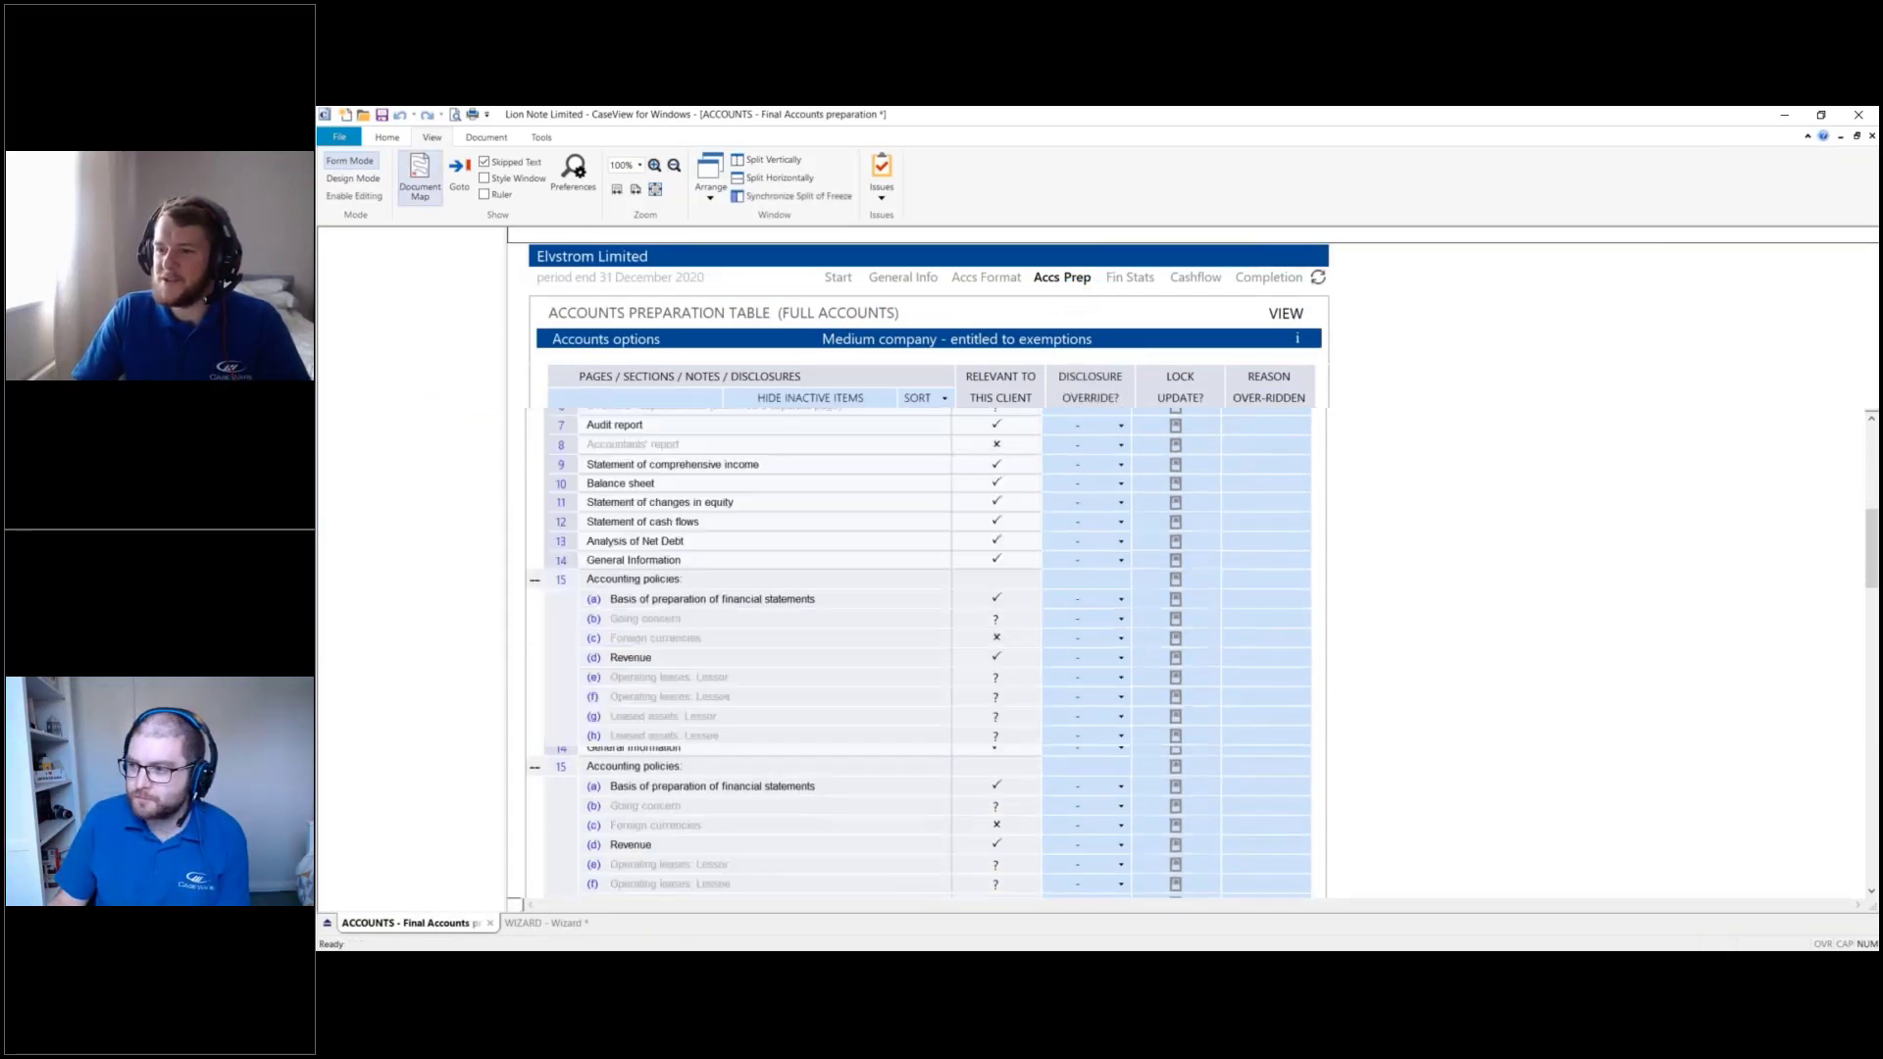
{"action": "scroll", "coordinate": [661, 515], "scroll_direction": "up", "scroll_amount": 10}
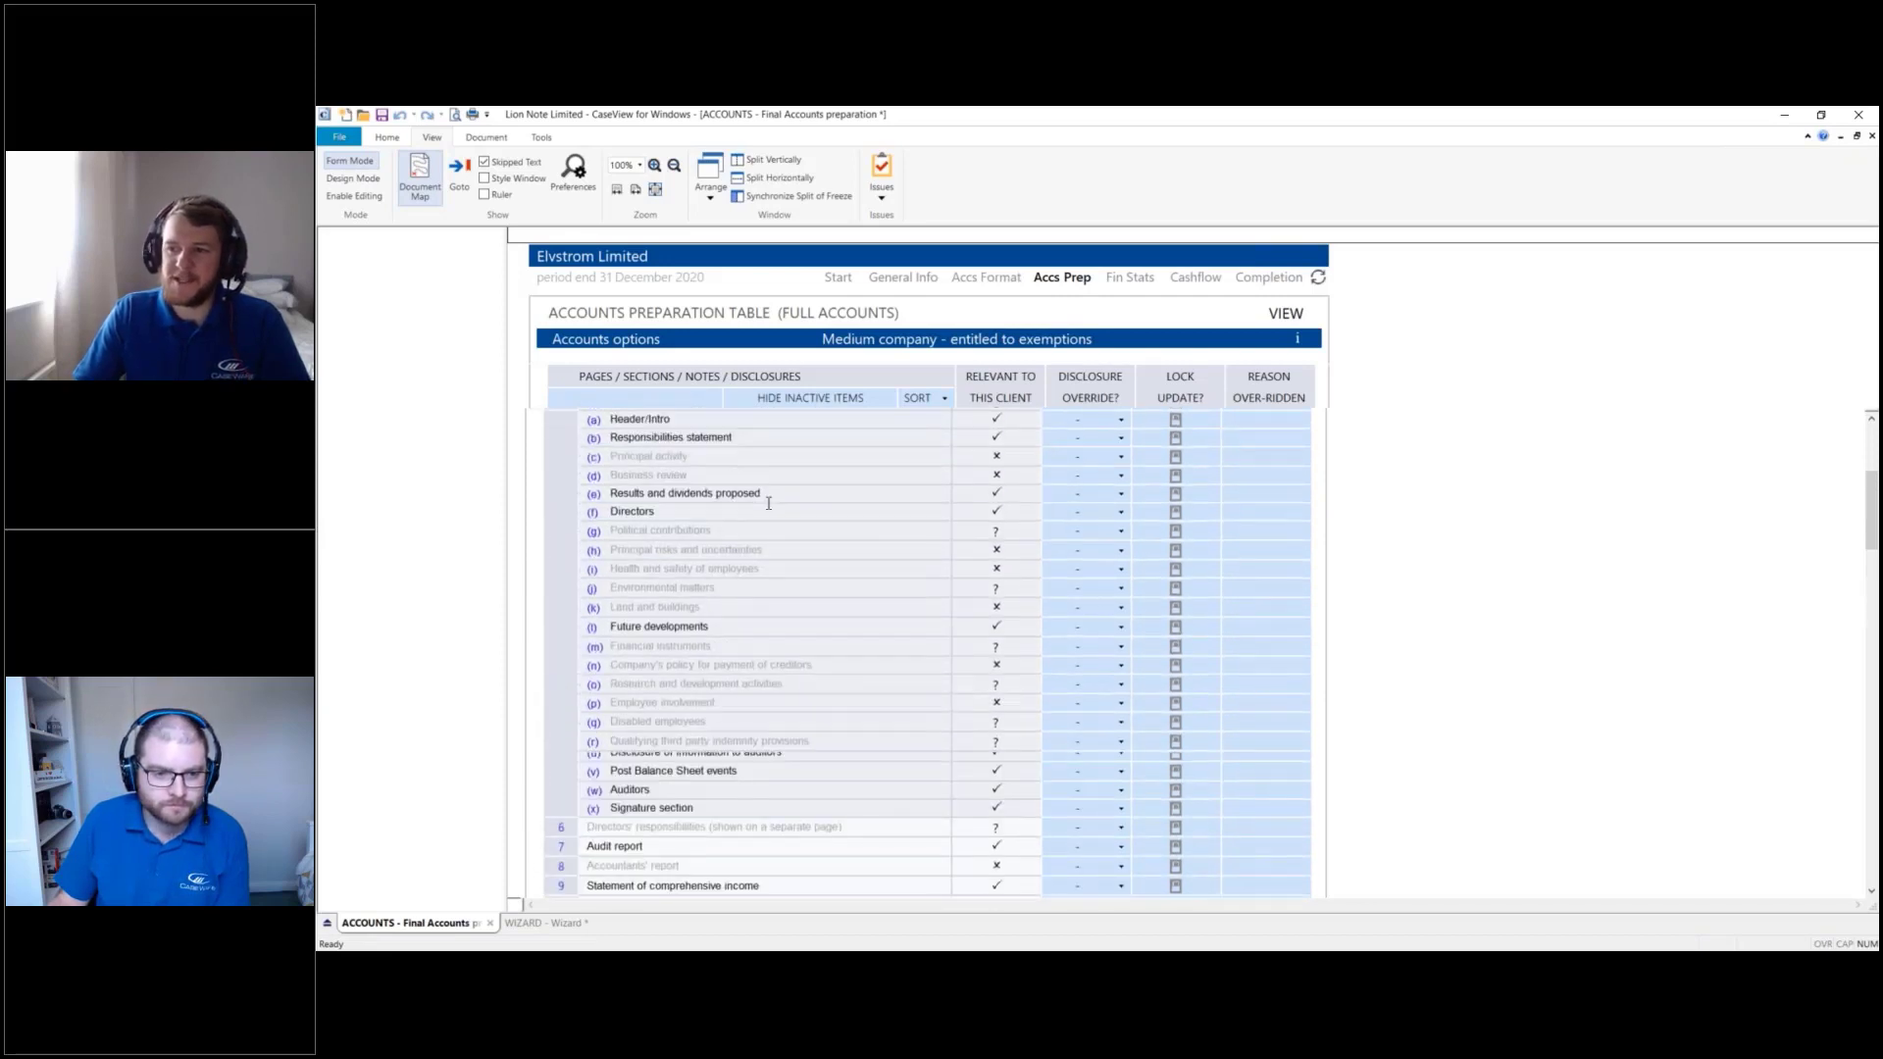
{"action": "scroll", "coordinate": [661, 515], "scroll_direction": "down", "scroll_amount": 12}
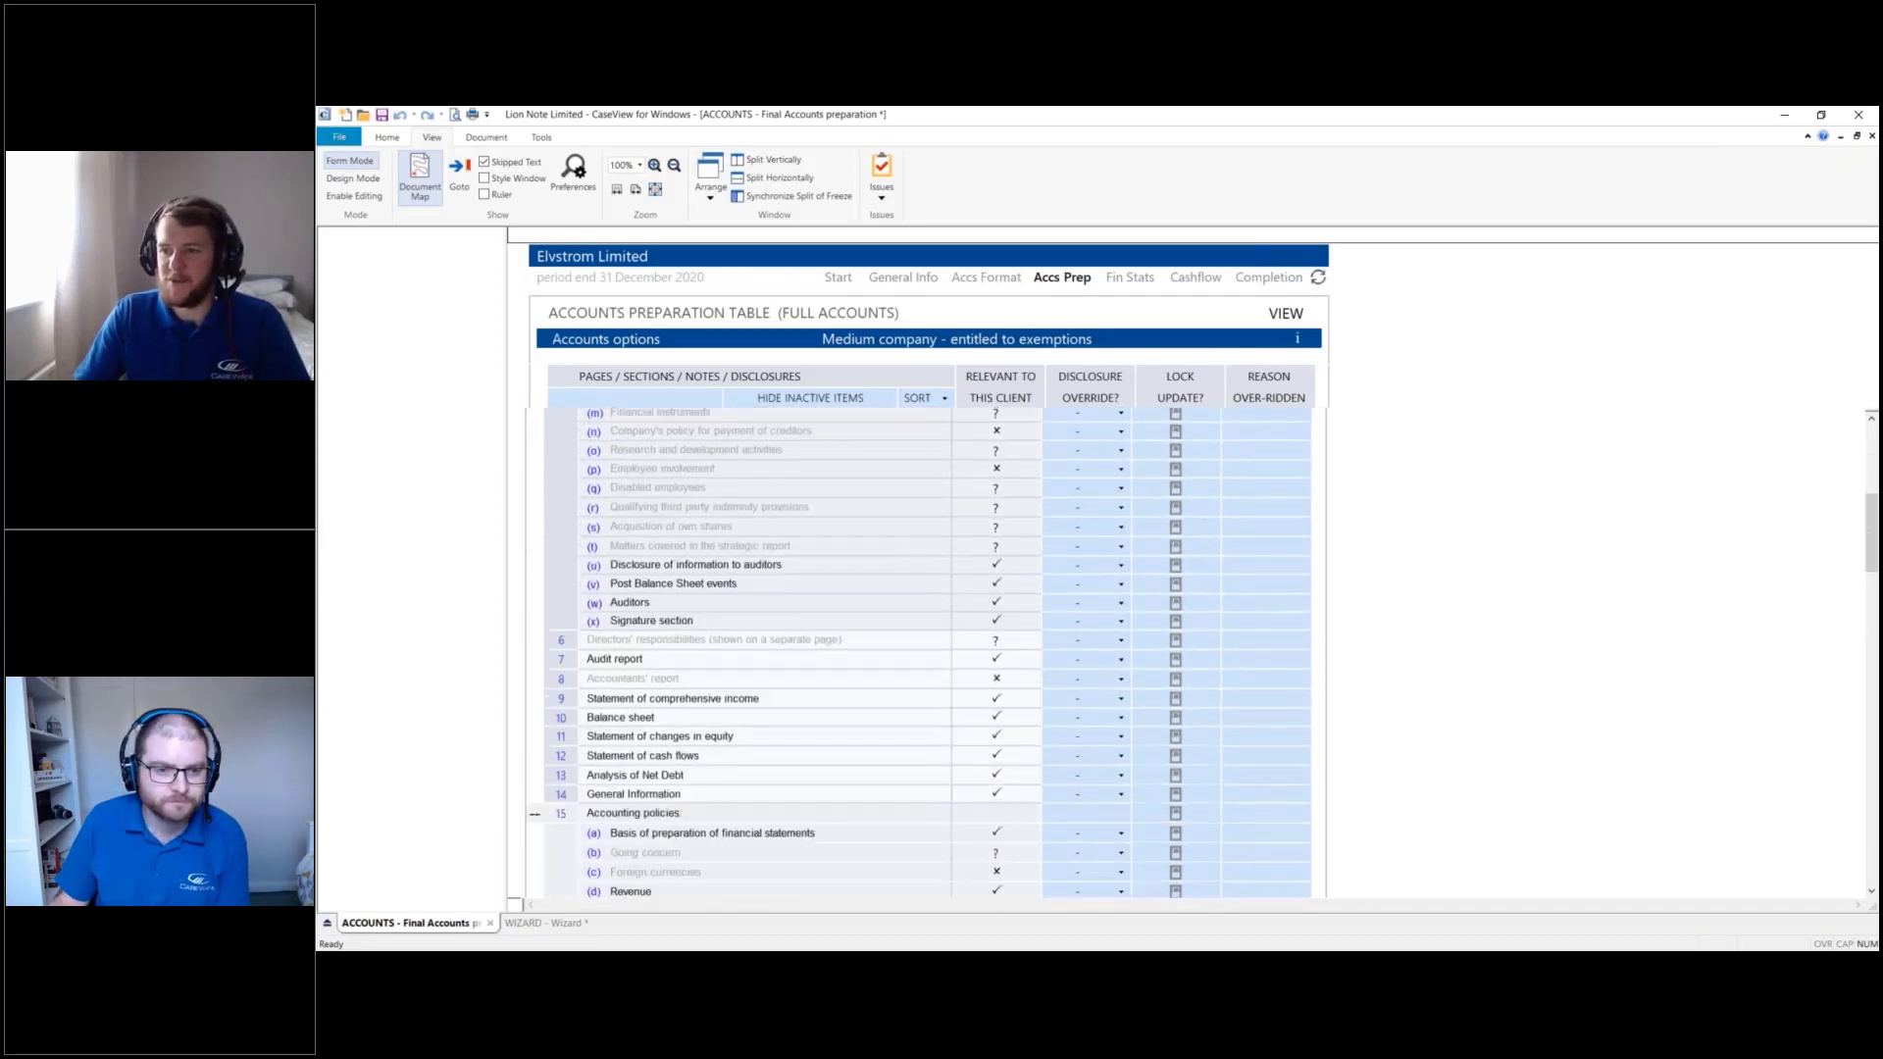
{"action": "scroll", "coordinate": [759, 522], "scroll_direction": "down", "scroll_amount": 15}
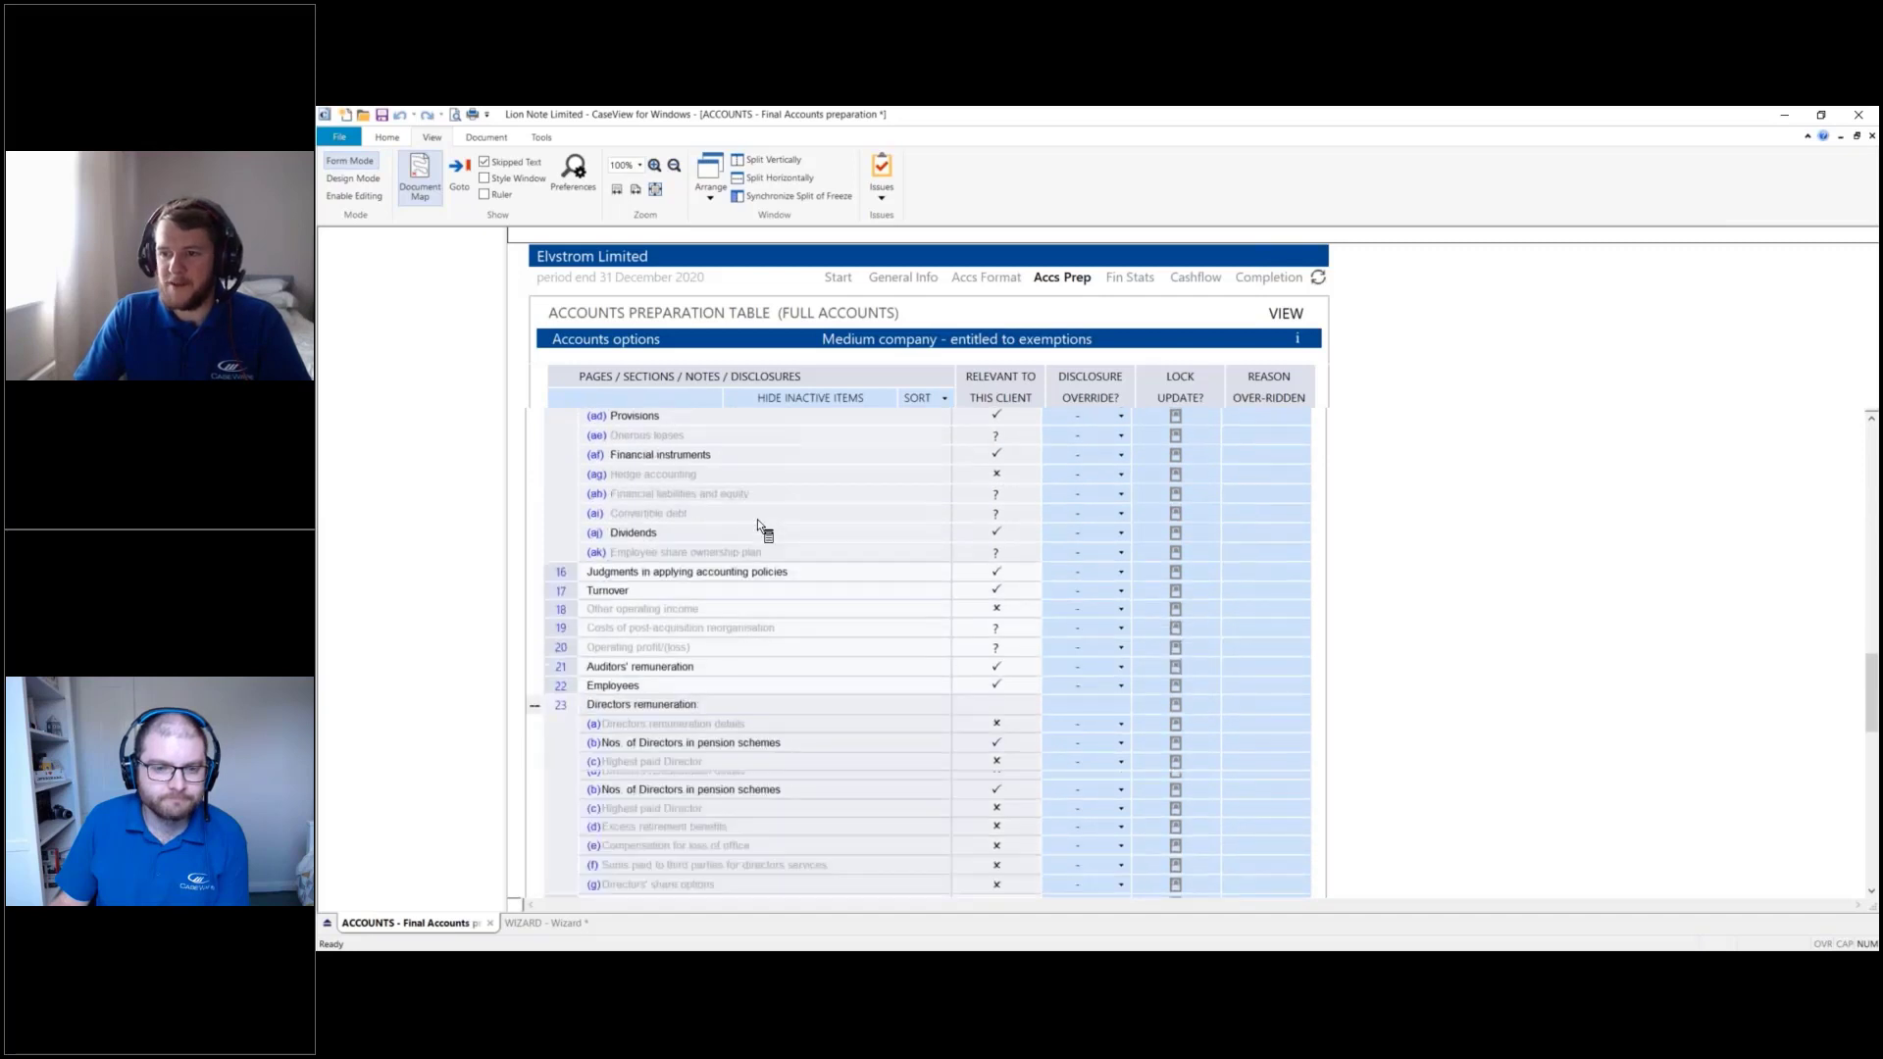
{"action": "scroll", "coordinate": [753, 493], "scroll_direction": "down", "scroll_amount": 10}
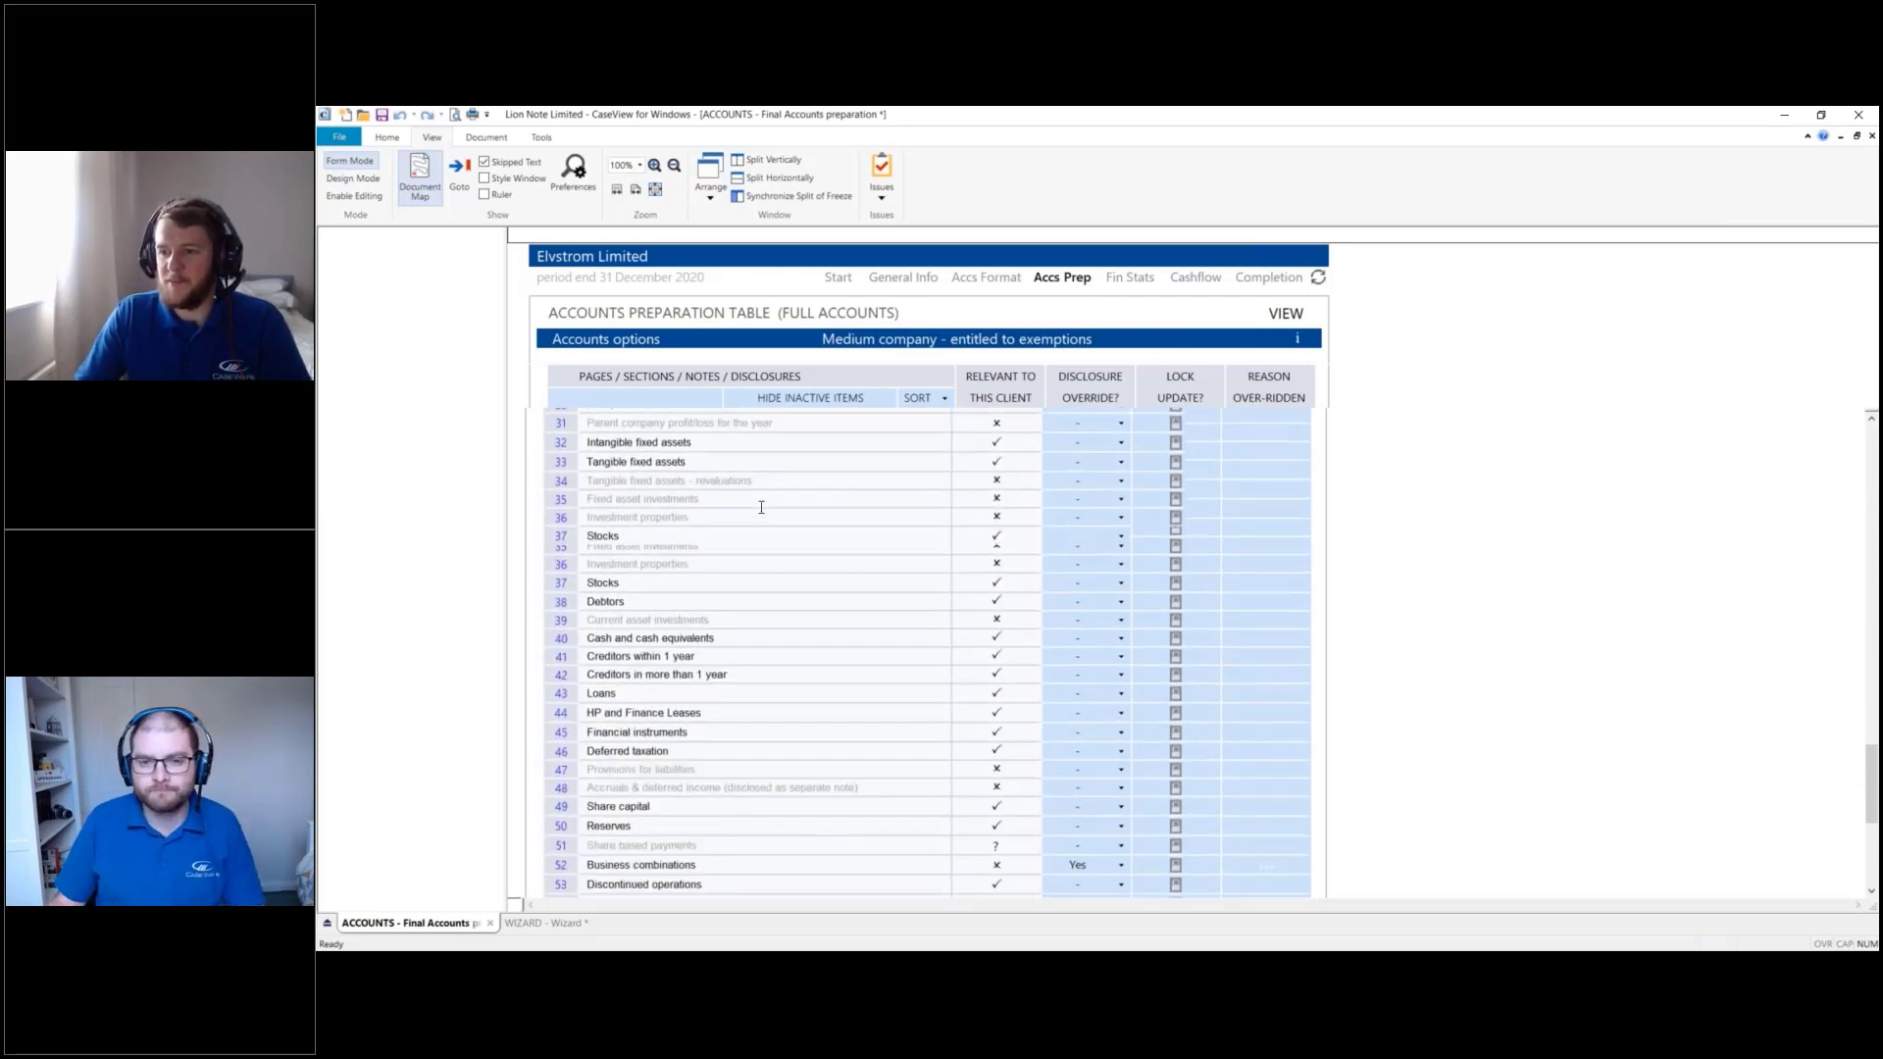
{"action": "scroll", "coordinate": [753, 492], "scroll_direction": "down", "scroll_amount": 3}
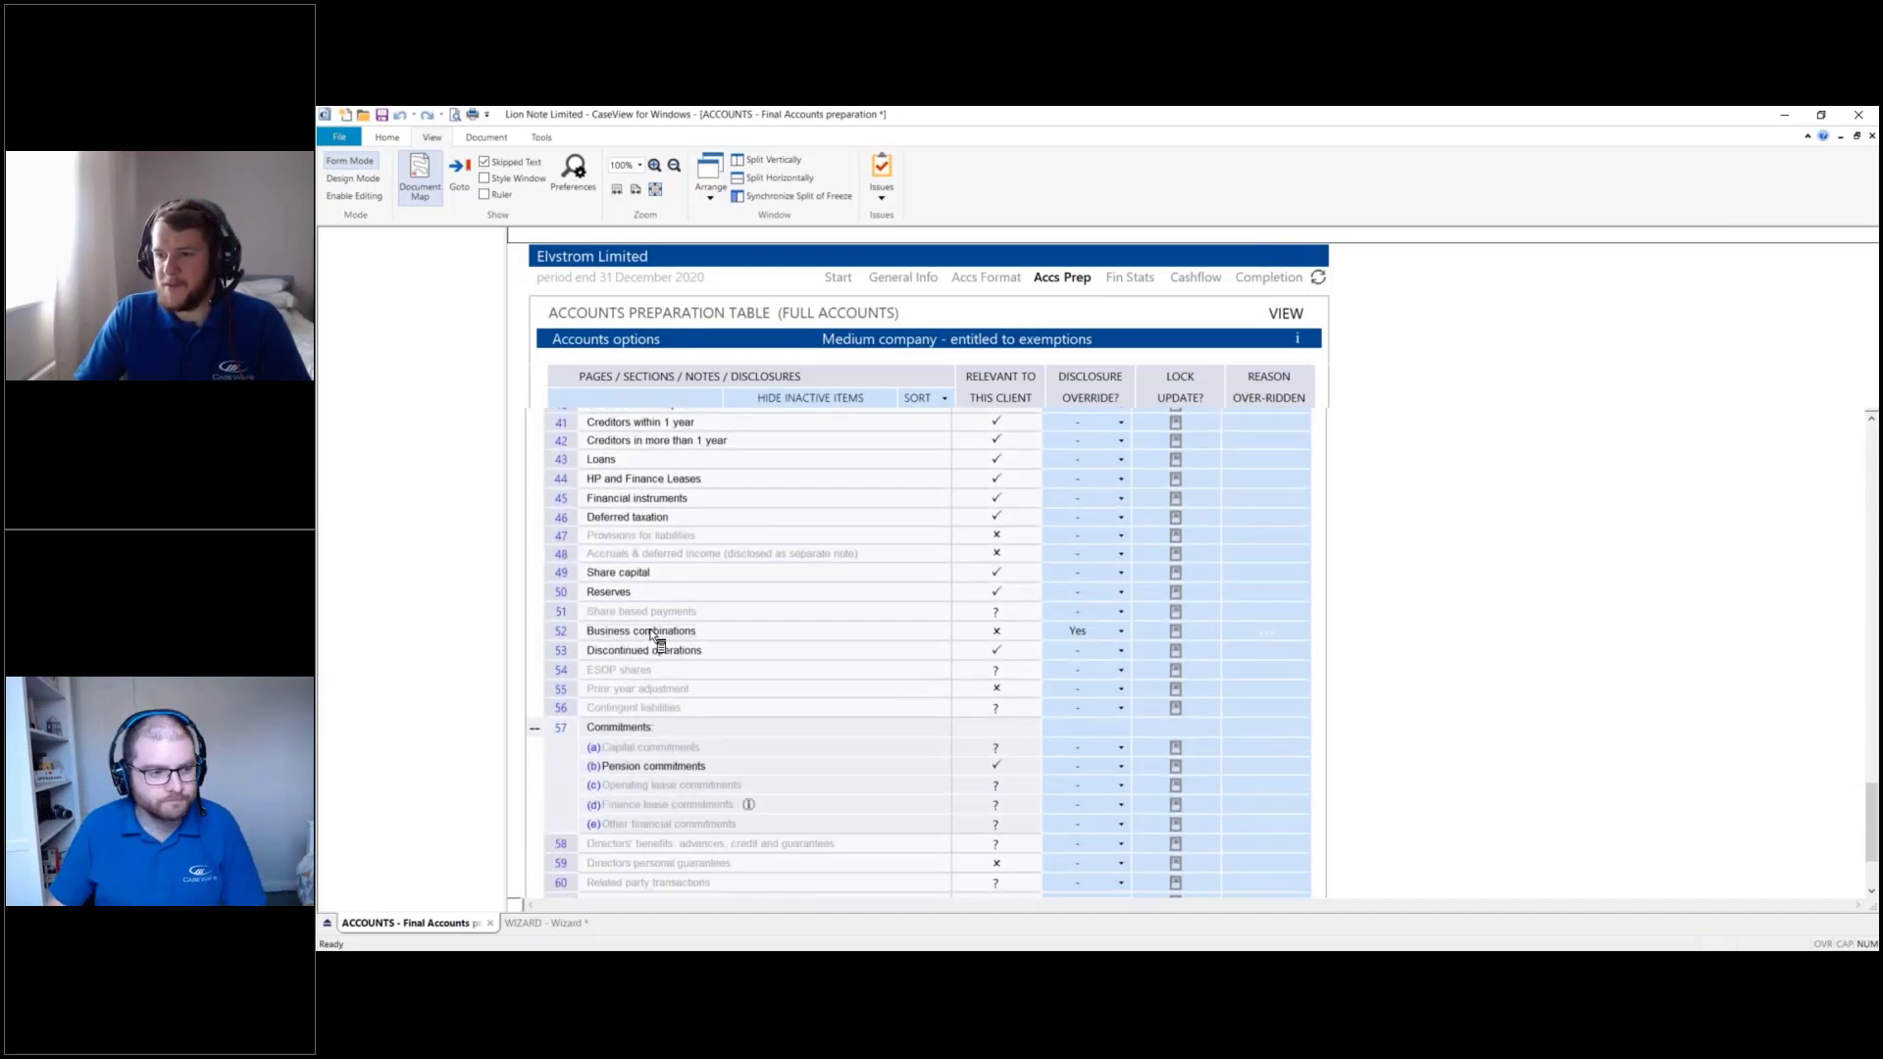
{"action": "left_click", "coordinate": [1106, 639]}
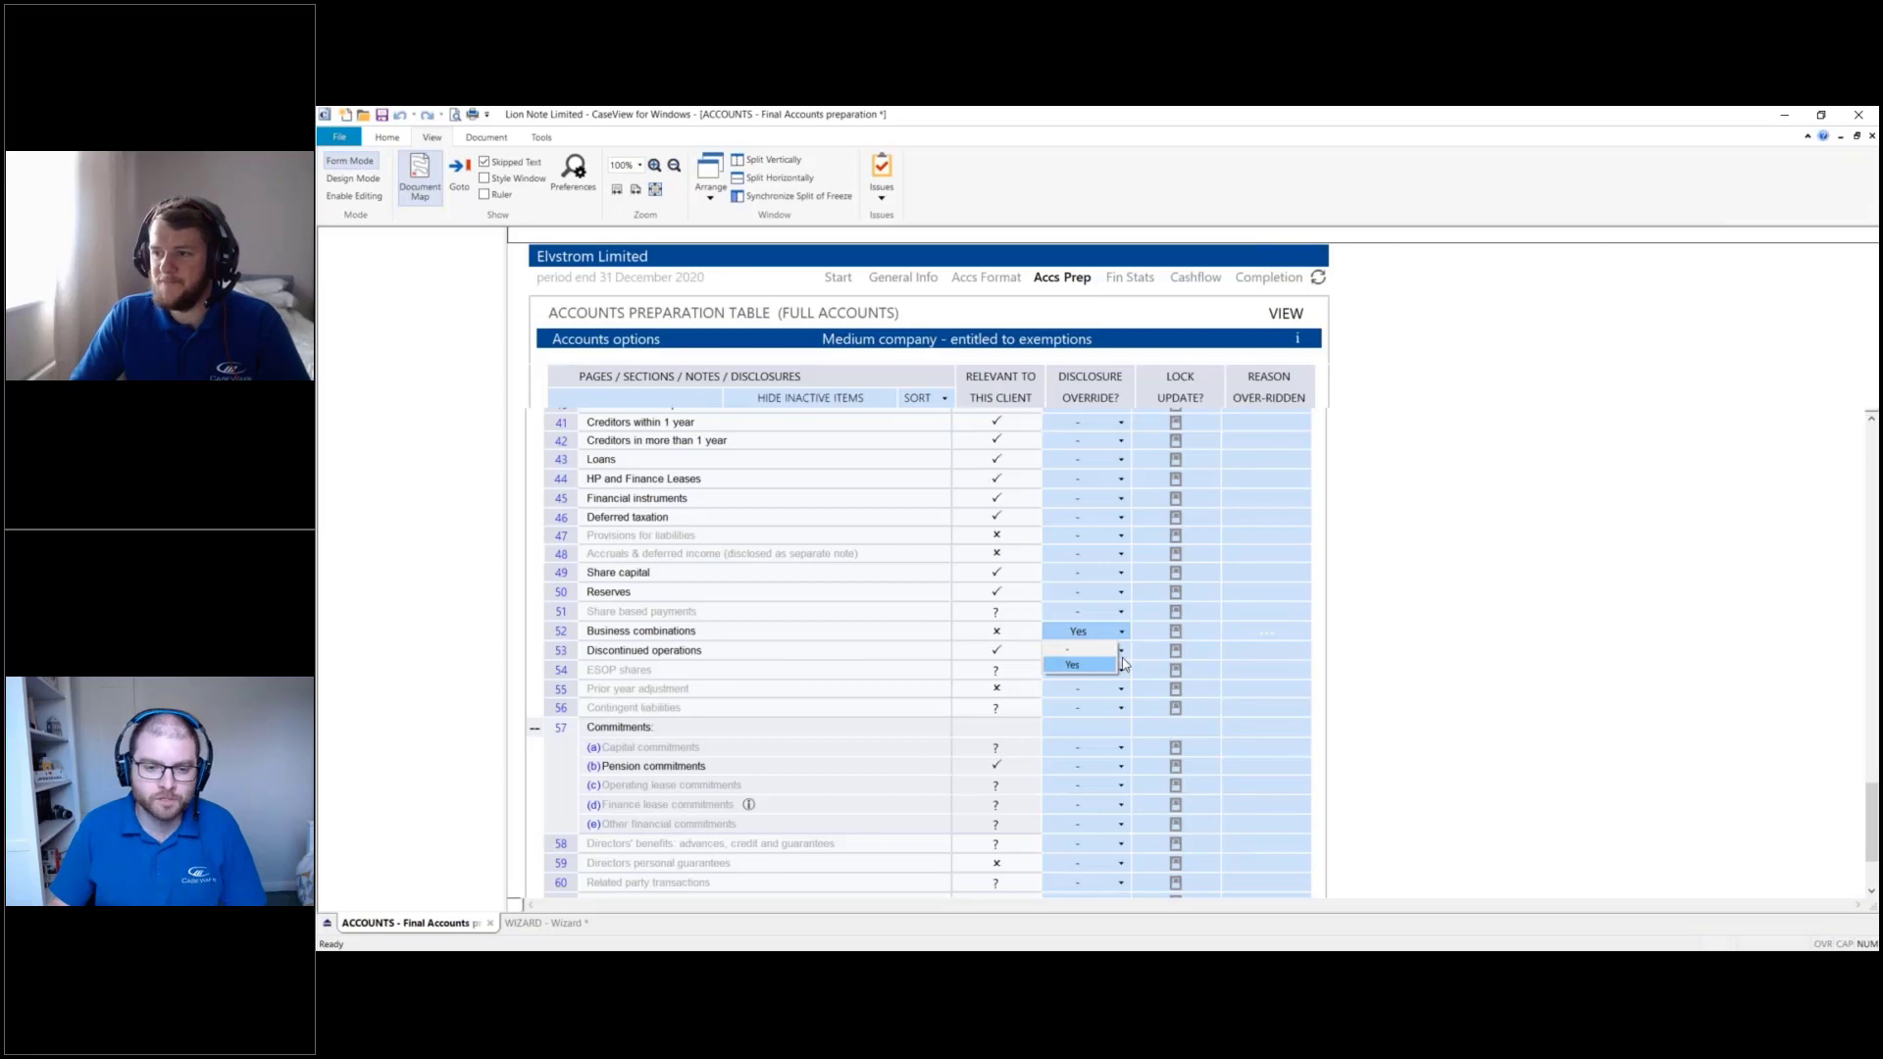
{"action": "left_click", "coordinate": [1412, 620]}
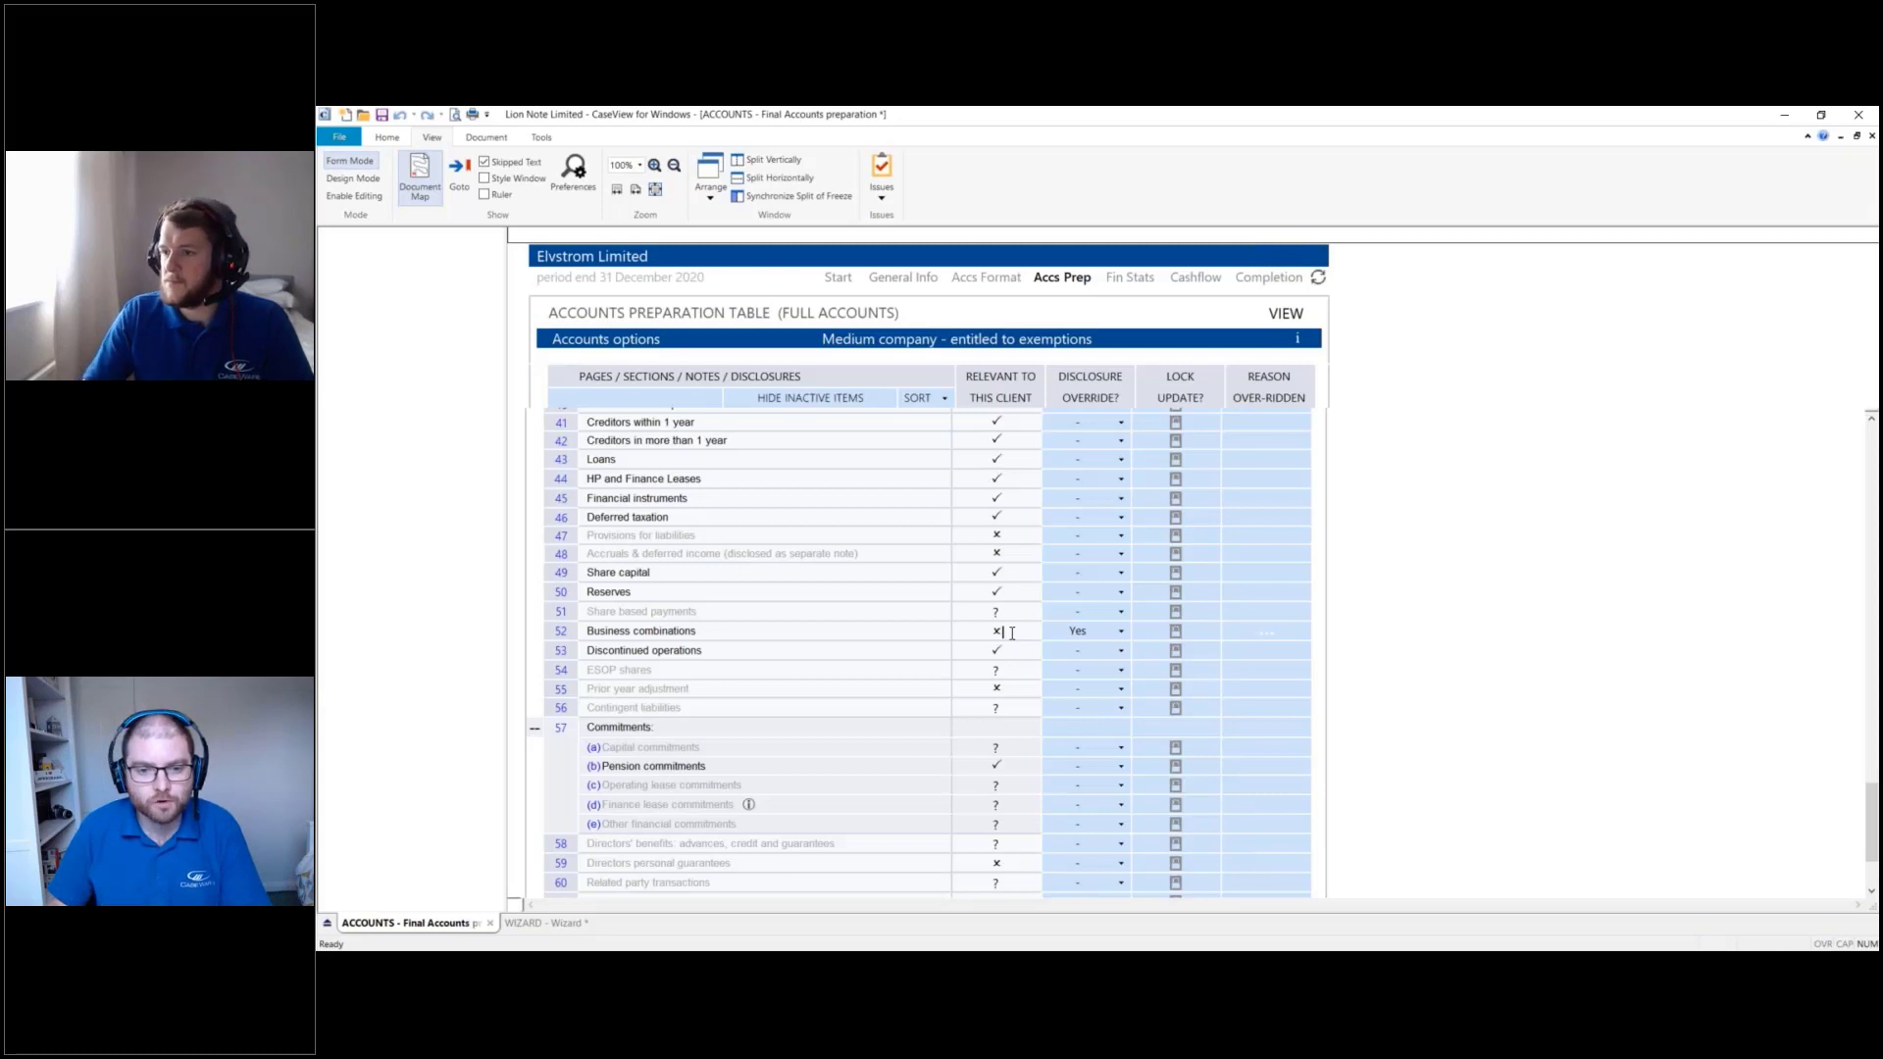
{"action": "key", "text": "Down"}
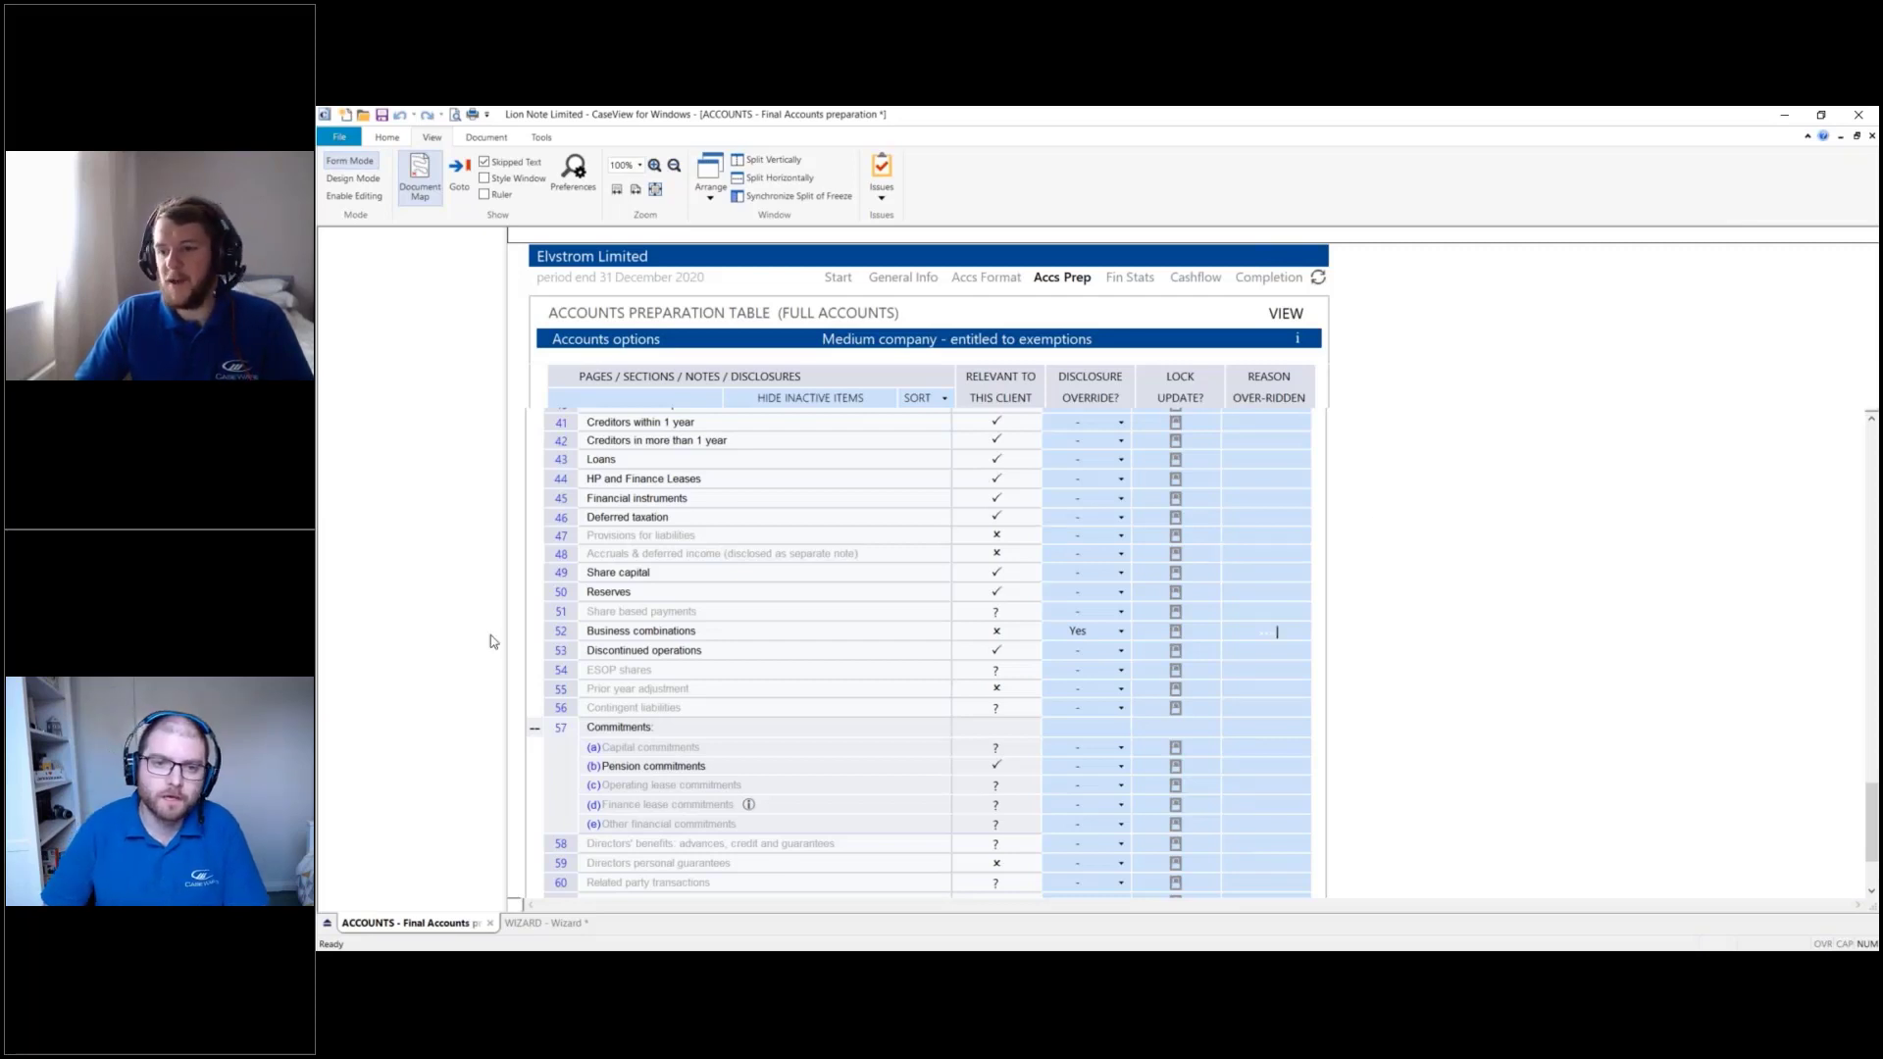
In the trial balance, open account 4001's Map No list and expand H91 Non-controlling interests
{"action": "left_click", "coordinate": [326, 923]}
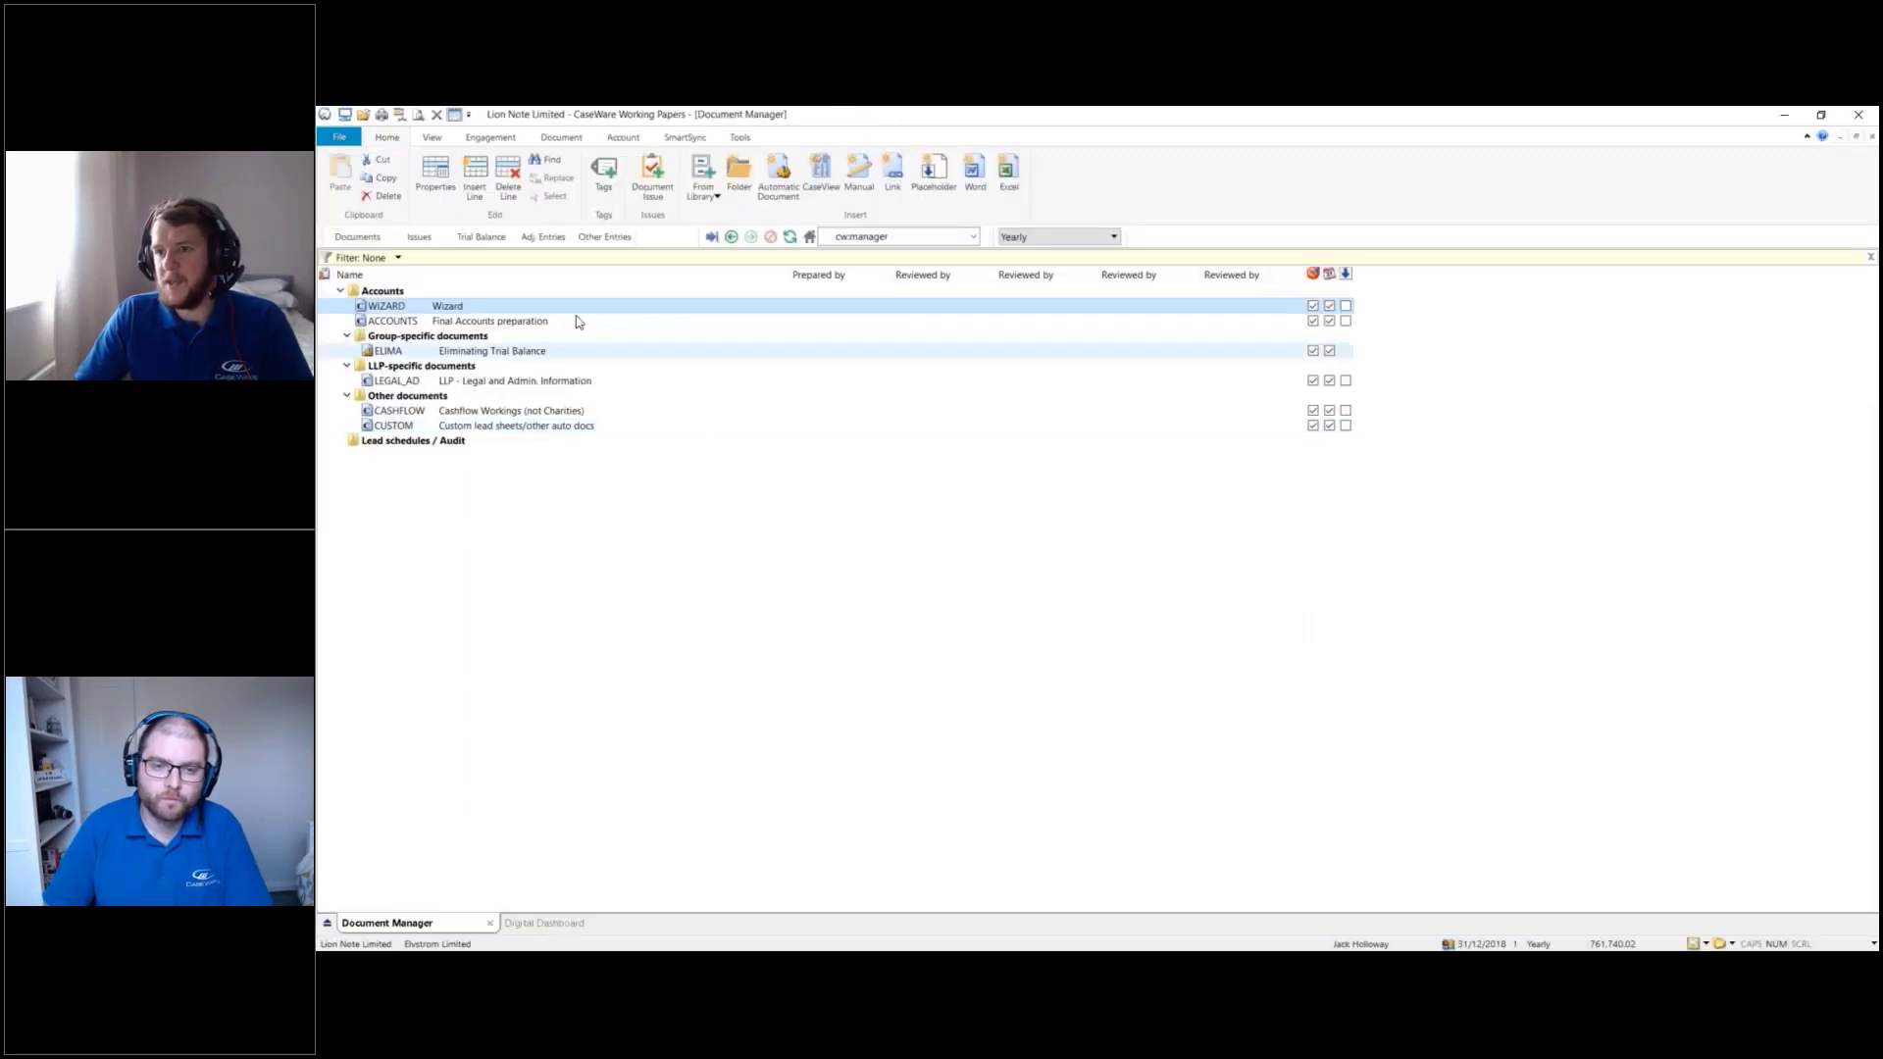
{"action": "left_click", "coordinate": [479, 237]}
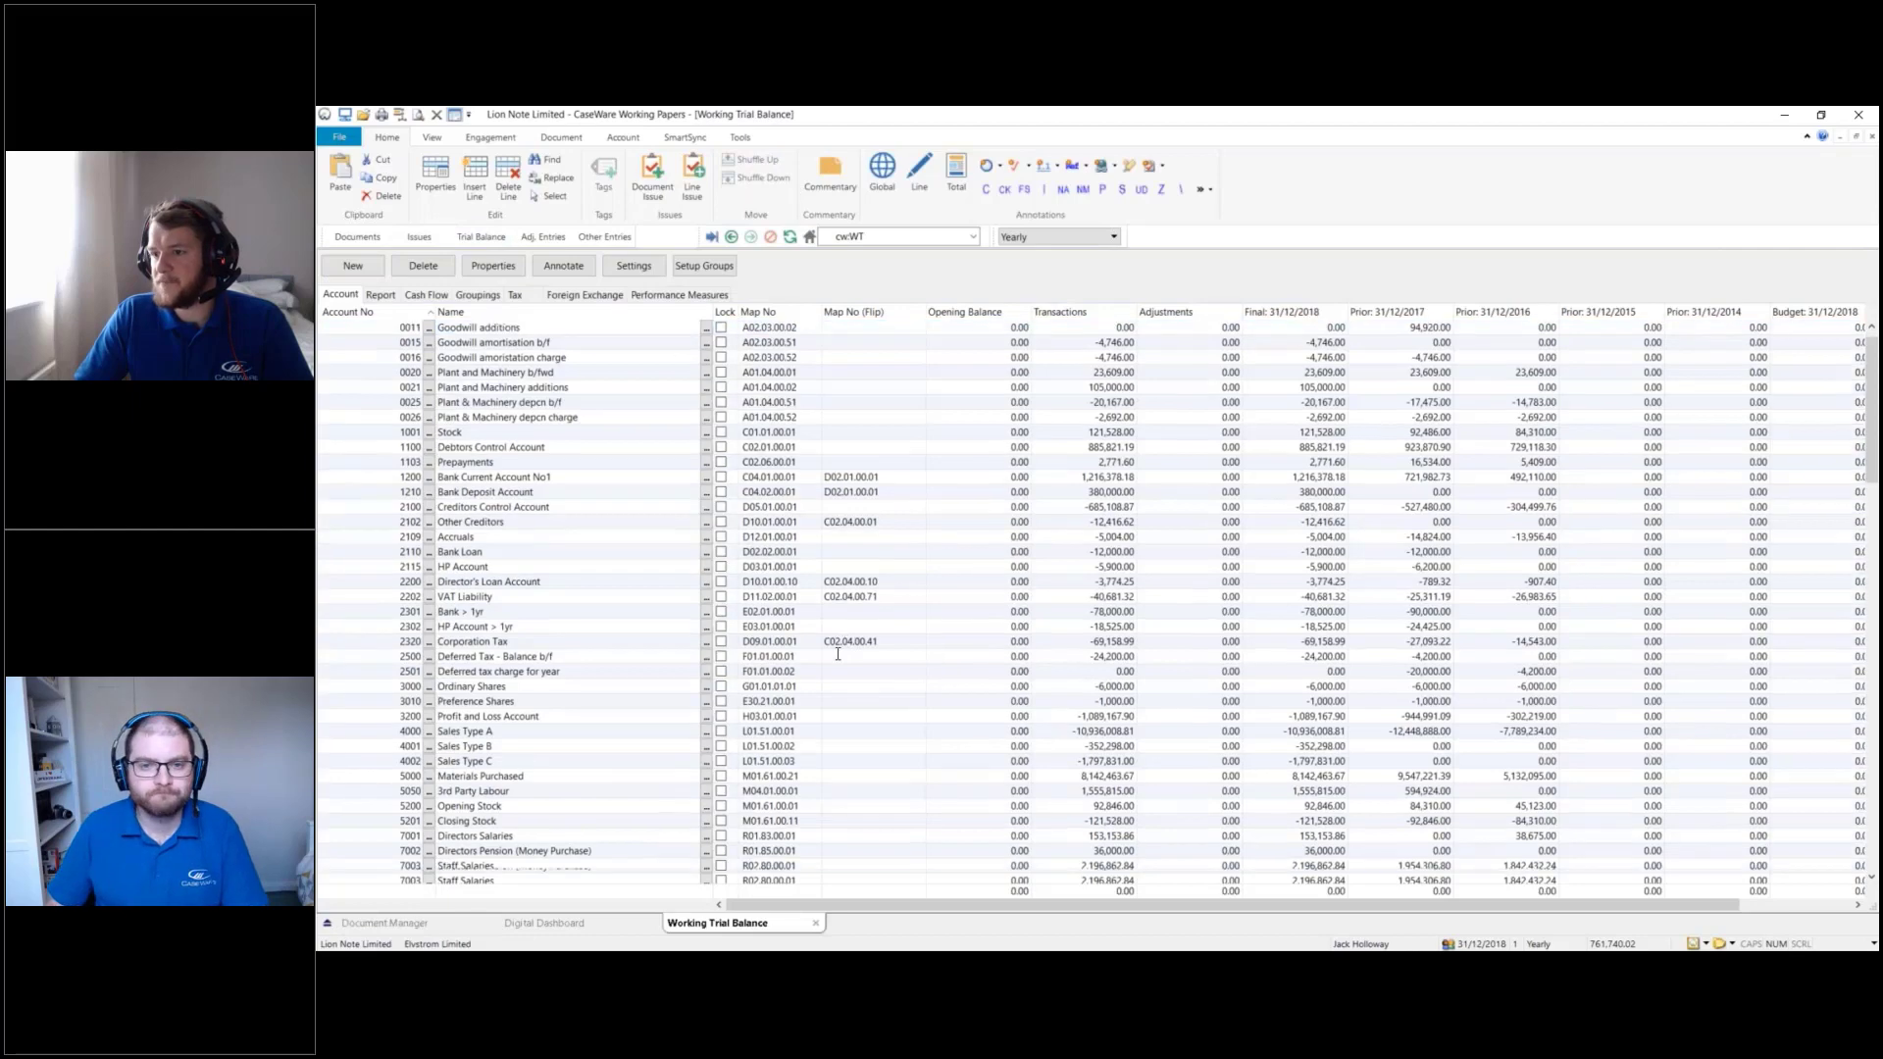
{"action": "scroll", "coordinate": [838, 654], "scroll_direction": "down", "scroll_amount": 4}
{"action": "left_click", "coordinate": [805, 581]}
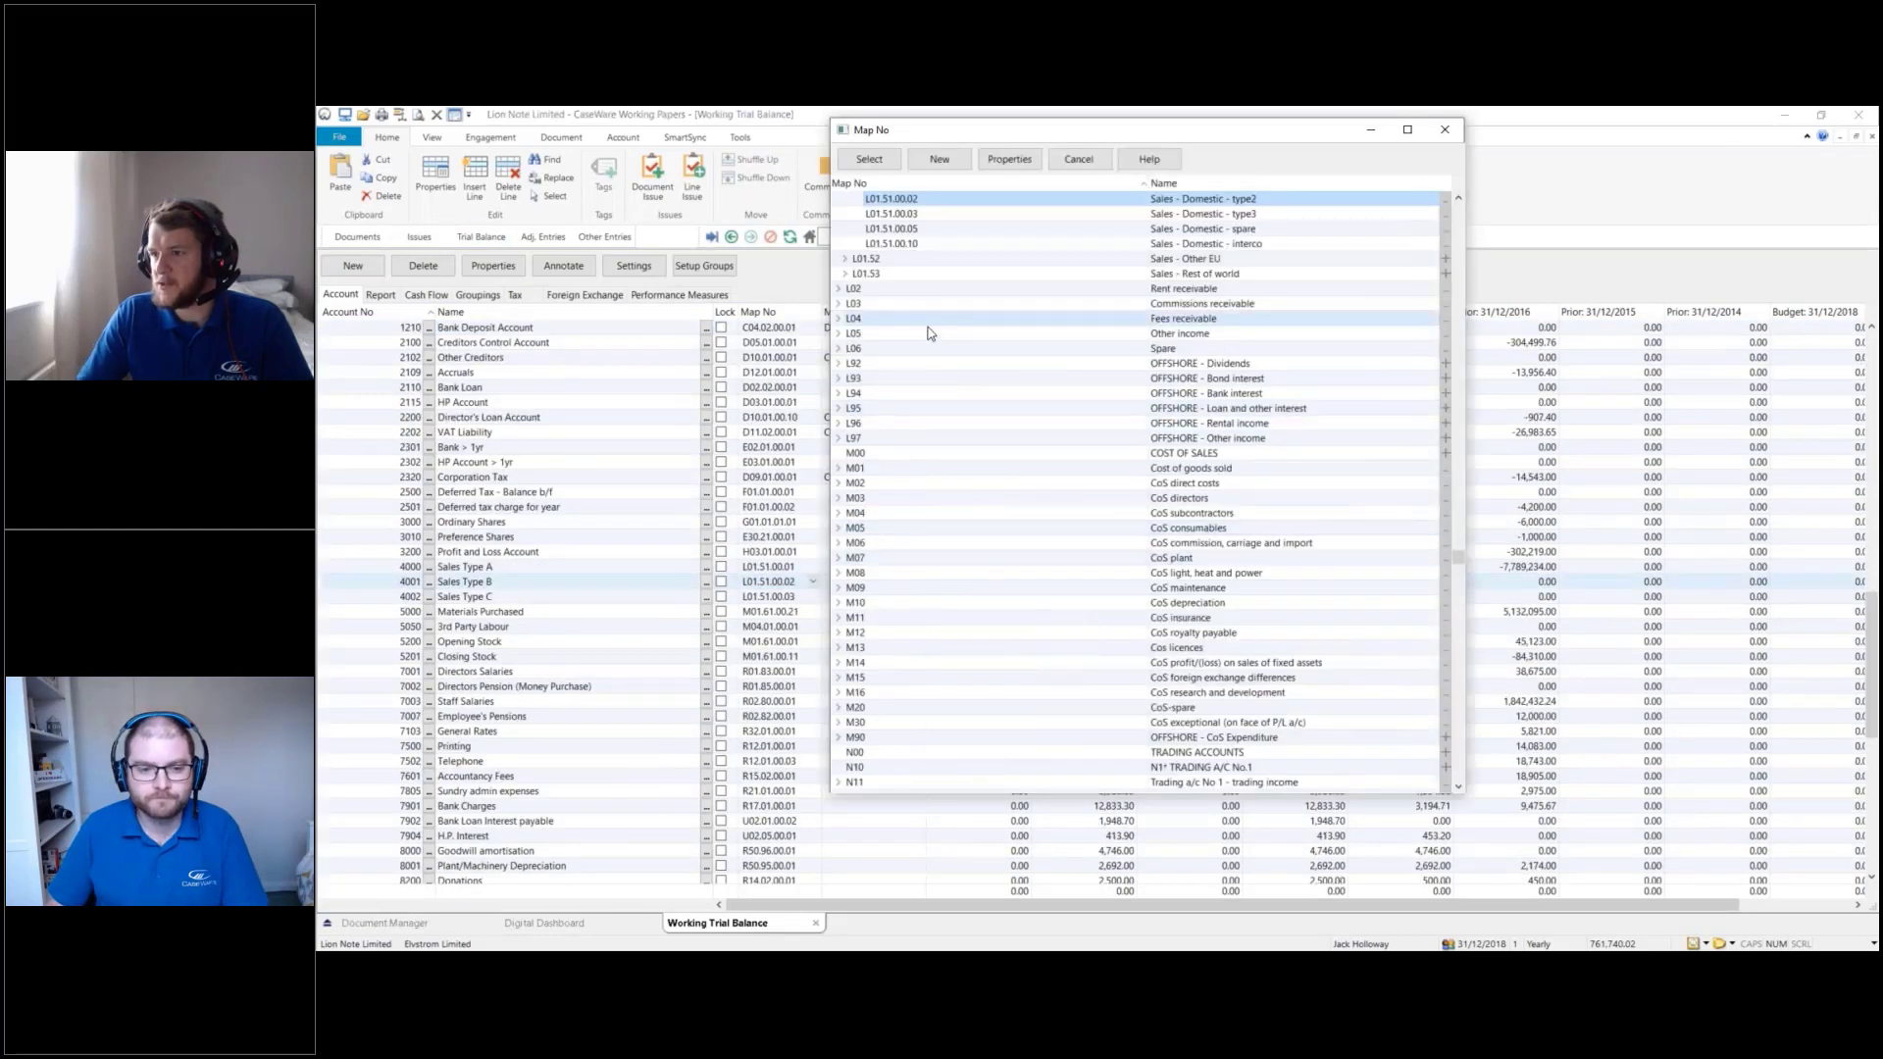
{"action": "scroll", "coordinate": [912, 518], "scroll_direction": "up", "scroll_amount": 3}
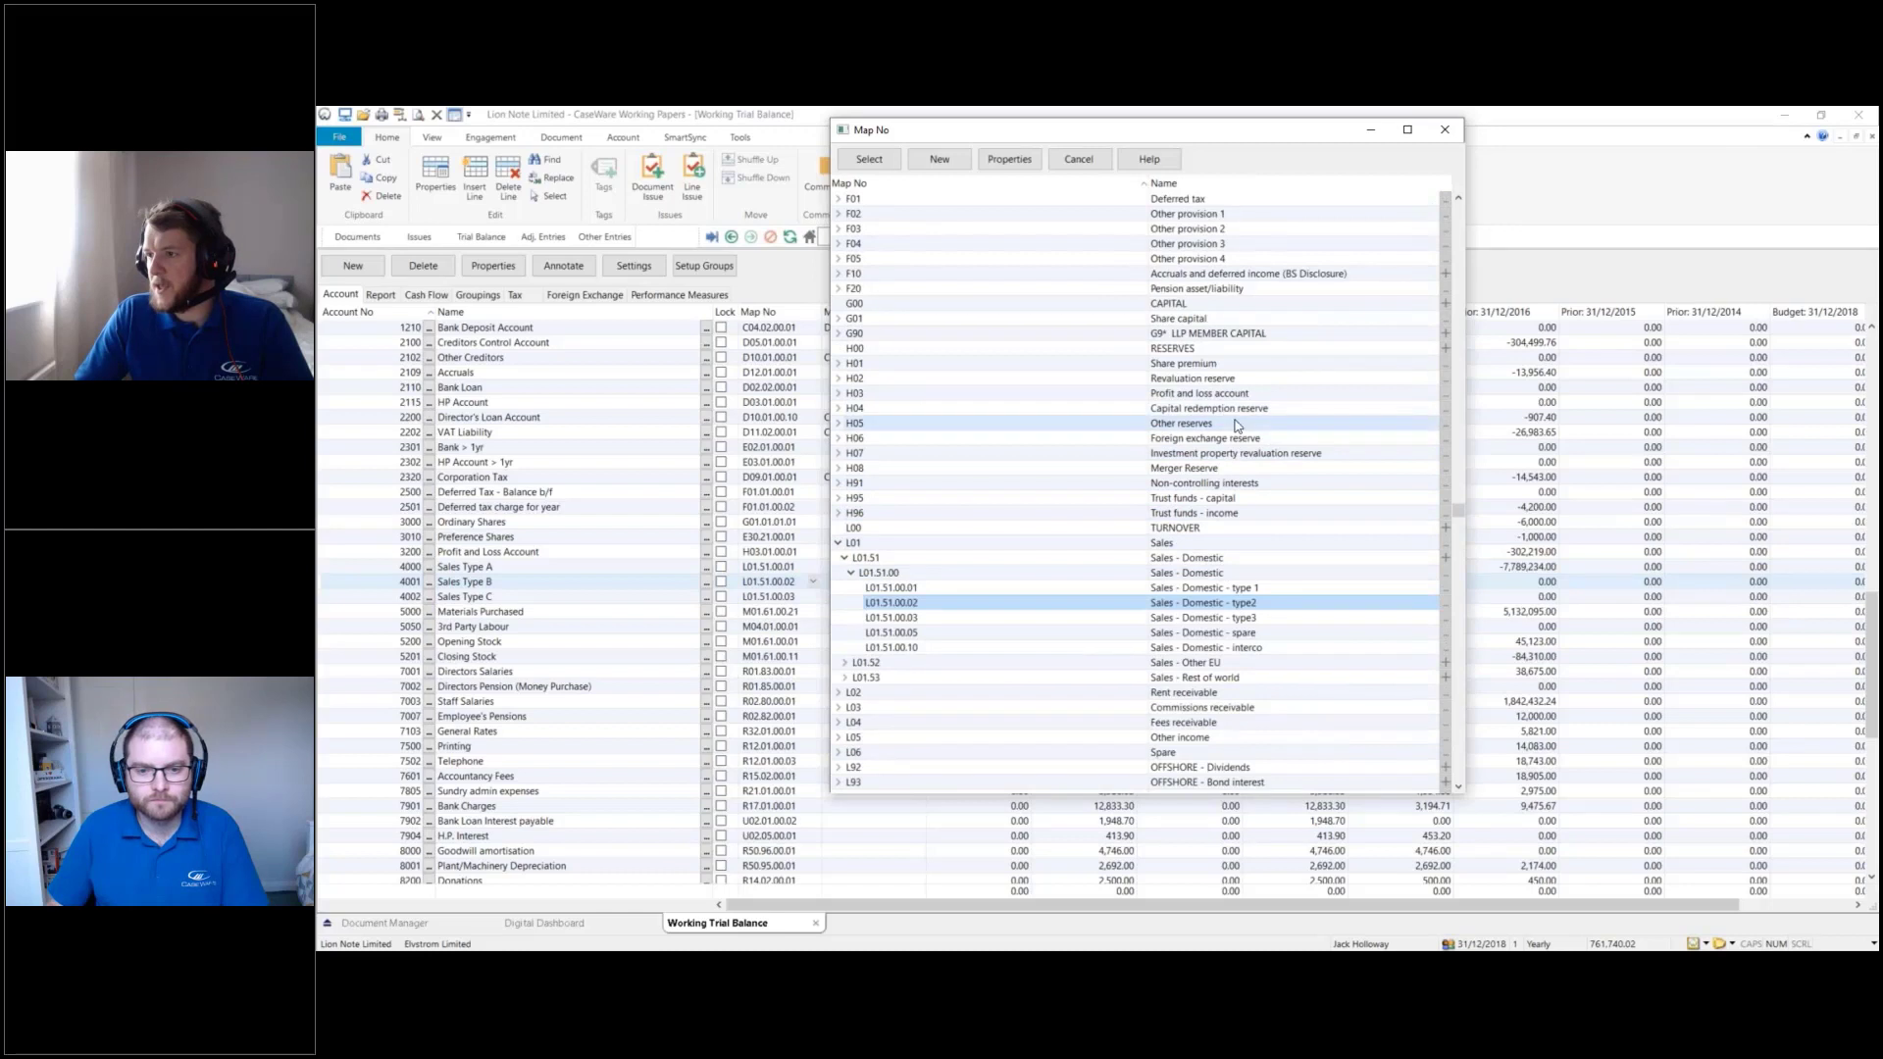
{"action": "left_click", "coordinate": [1208, 484]}
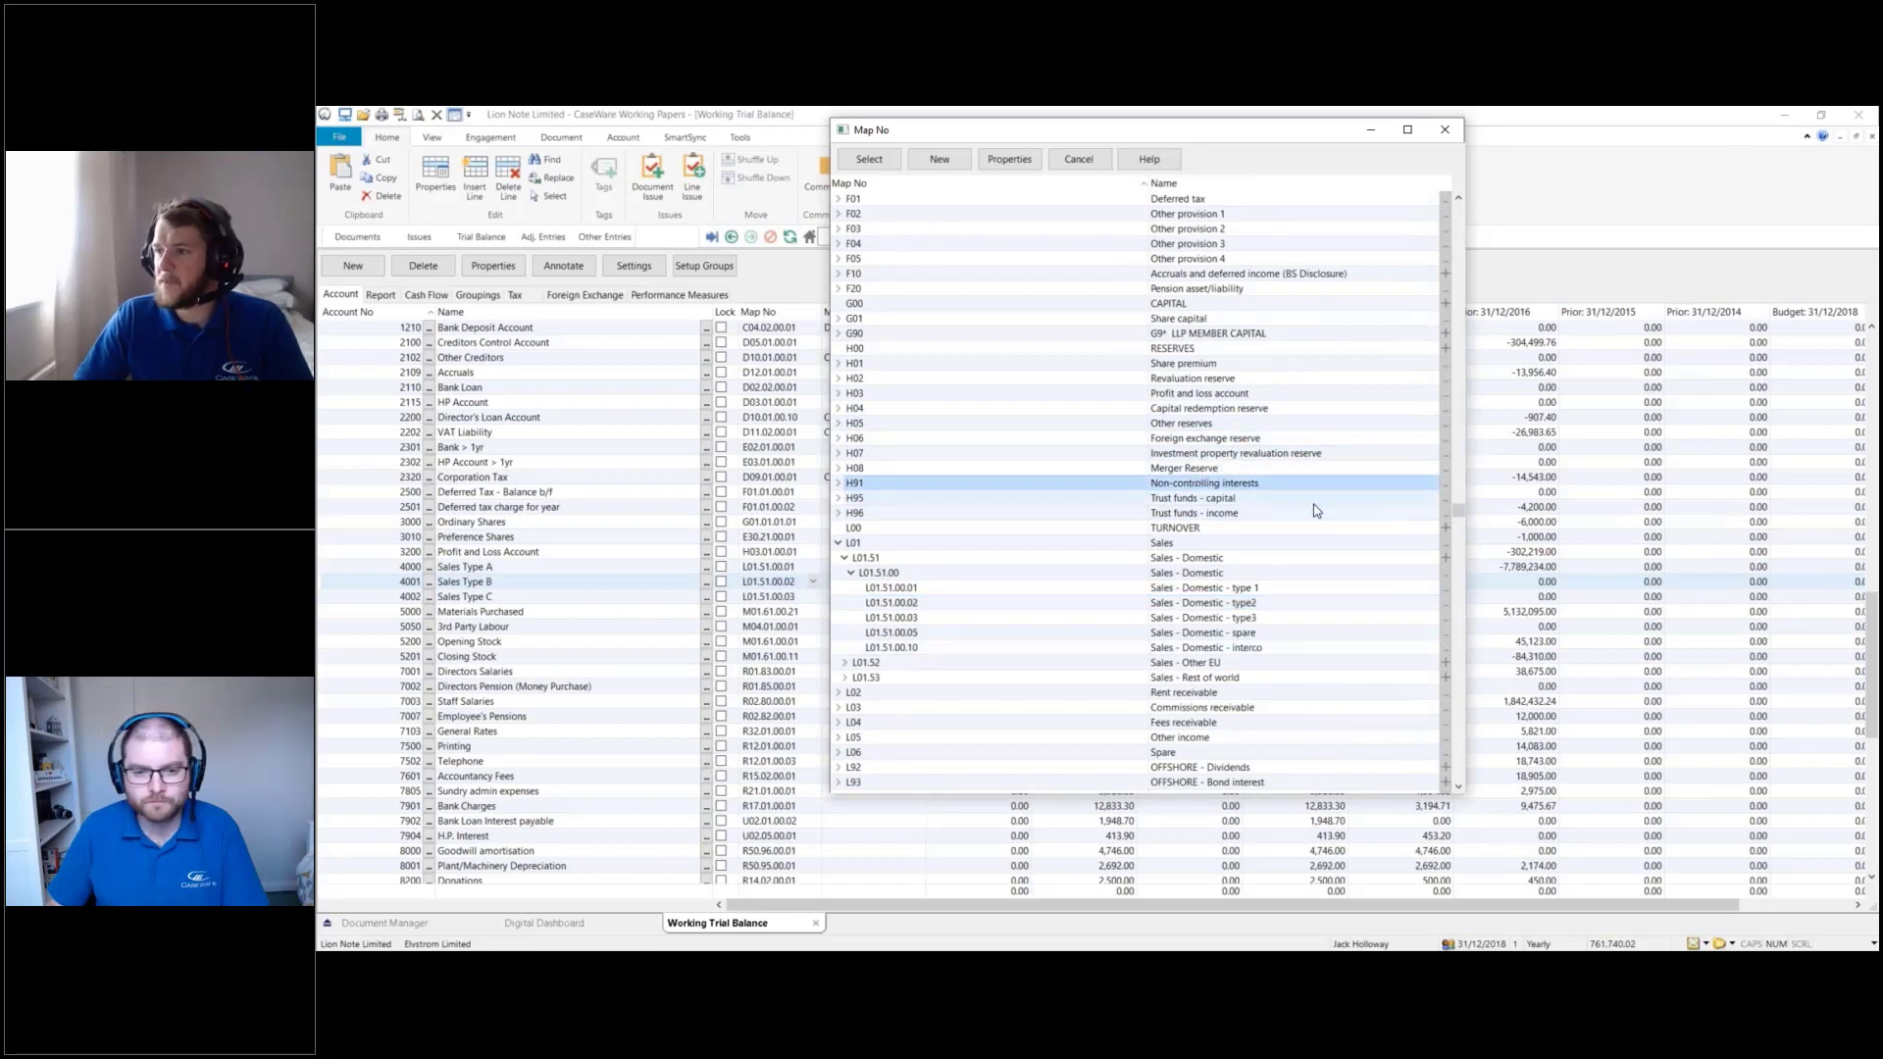
{"action": "key", "text": "Right"}
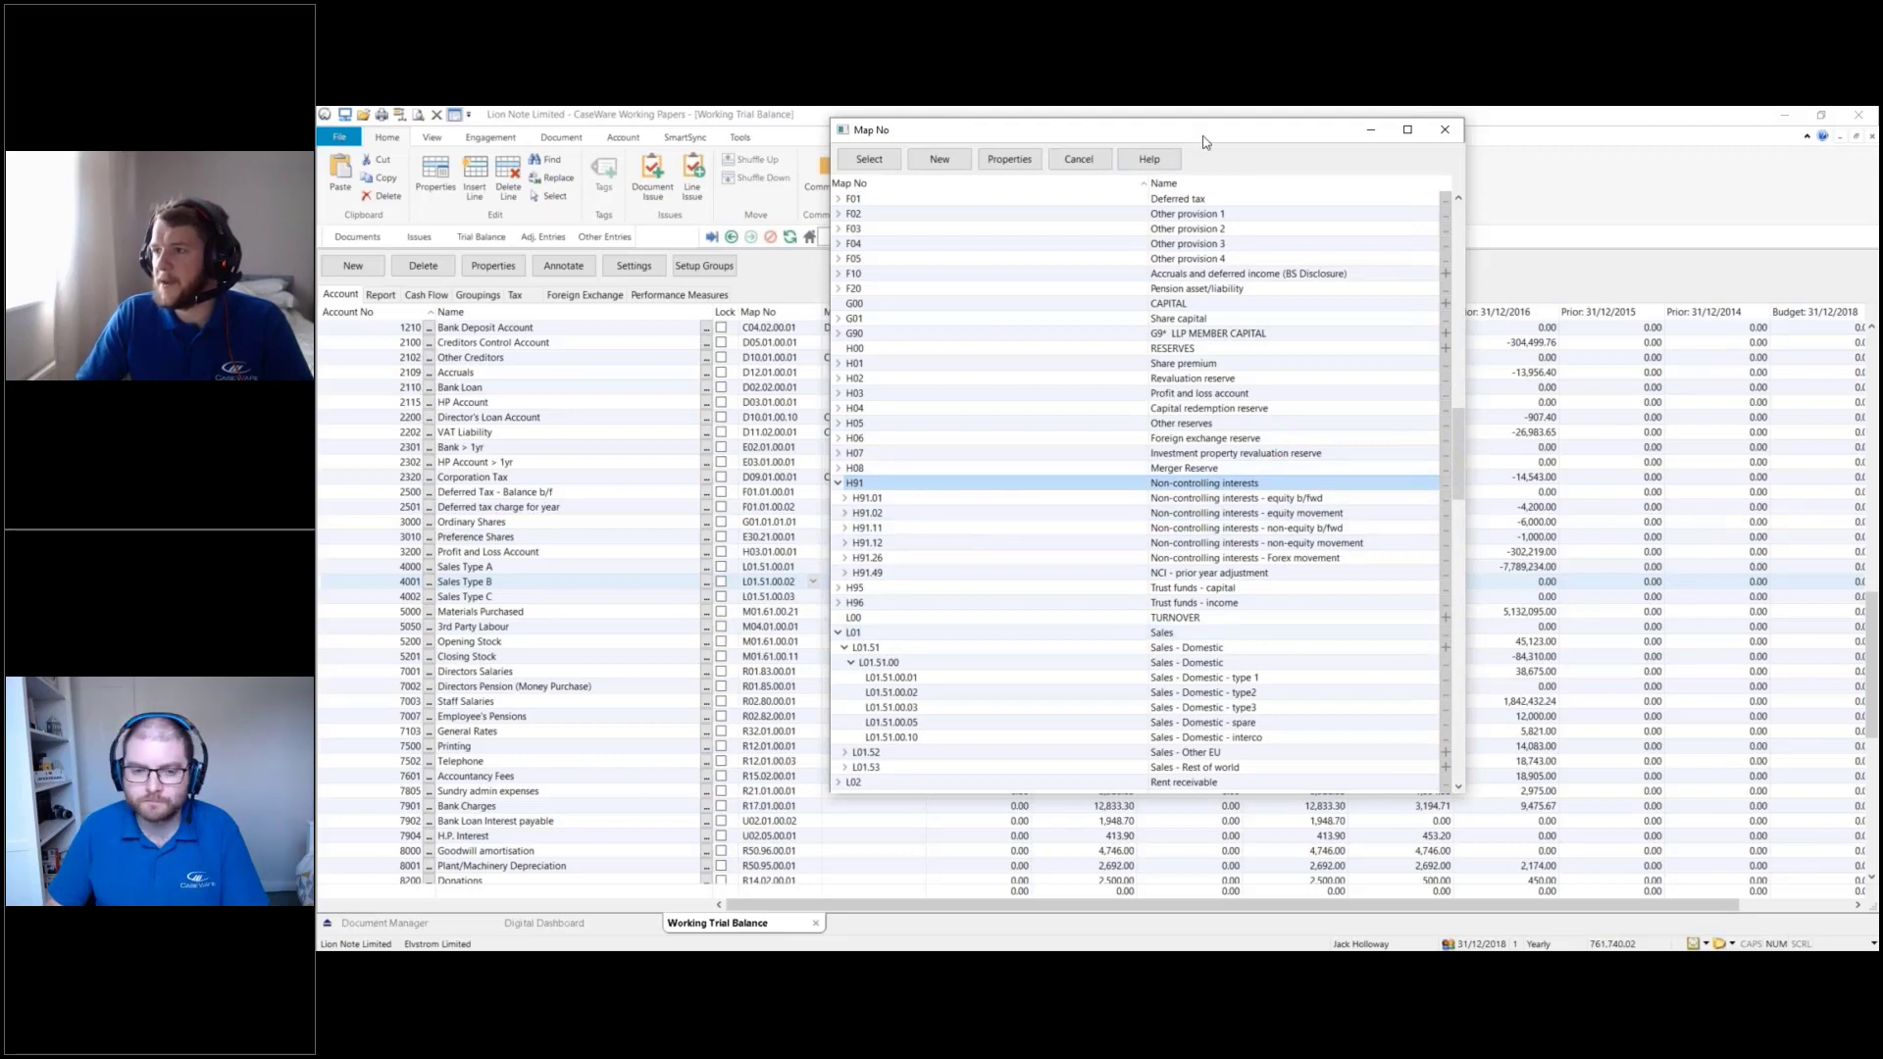
{"action": "left_click_drag", "start_coordinate": [1196, 142], "coordinate": [858, 147]}
Maximize the Map No list and expand H91.01 and H91.02 down to their sub-codes
{"action": "double_click", "coordinate": [857, 147]}
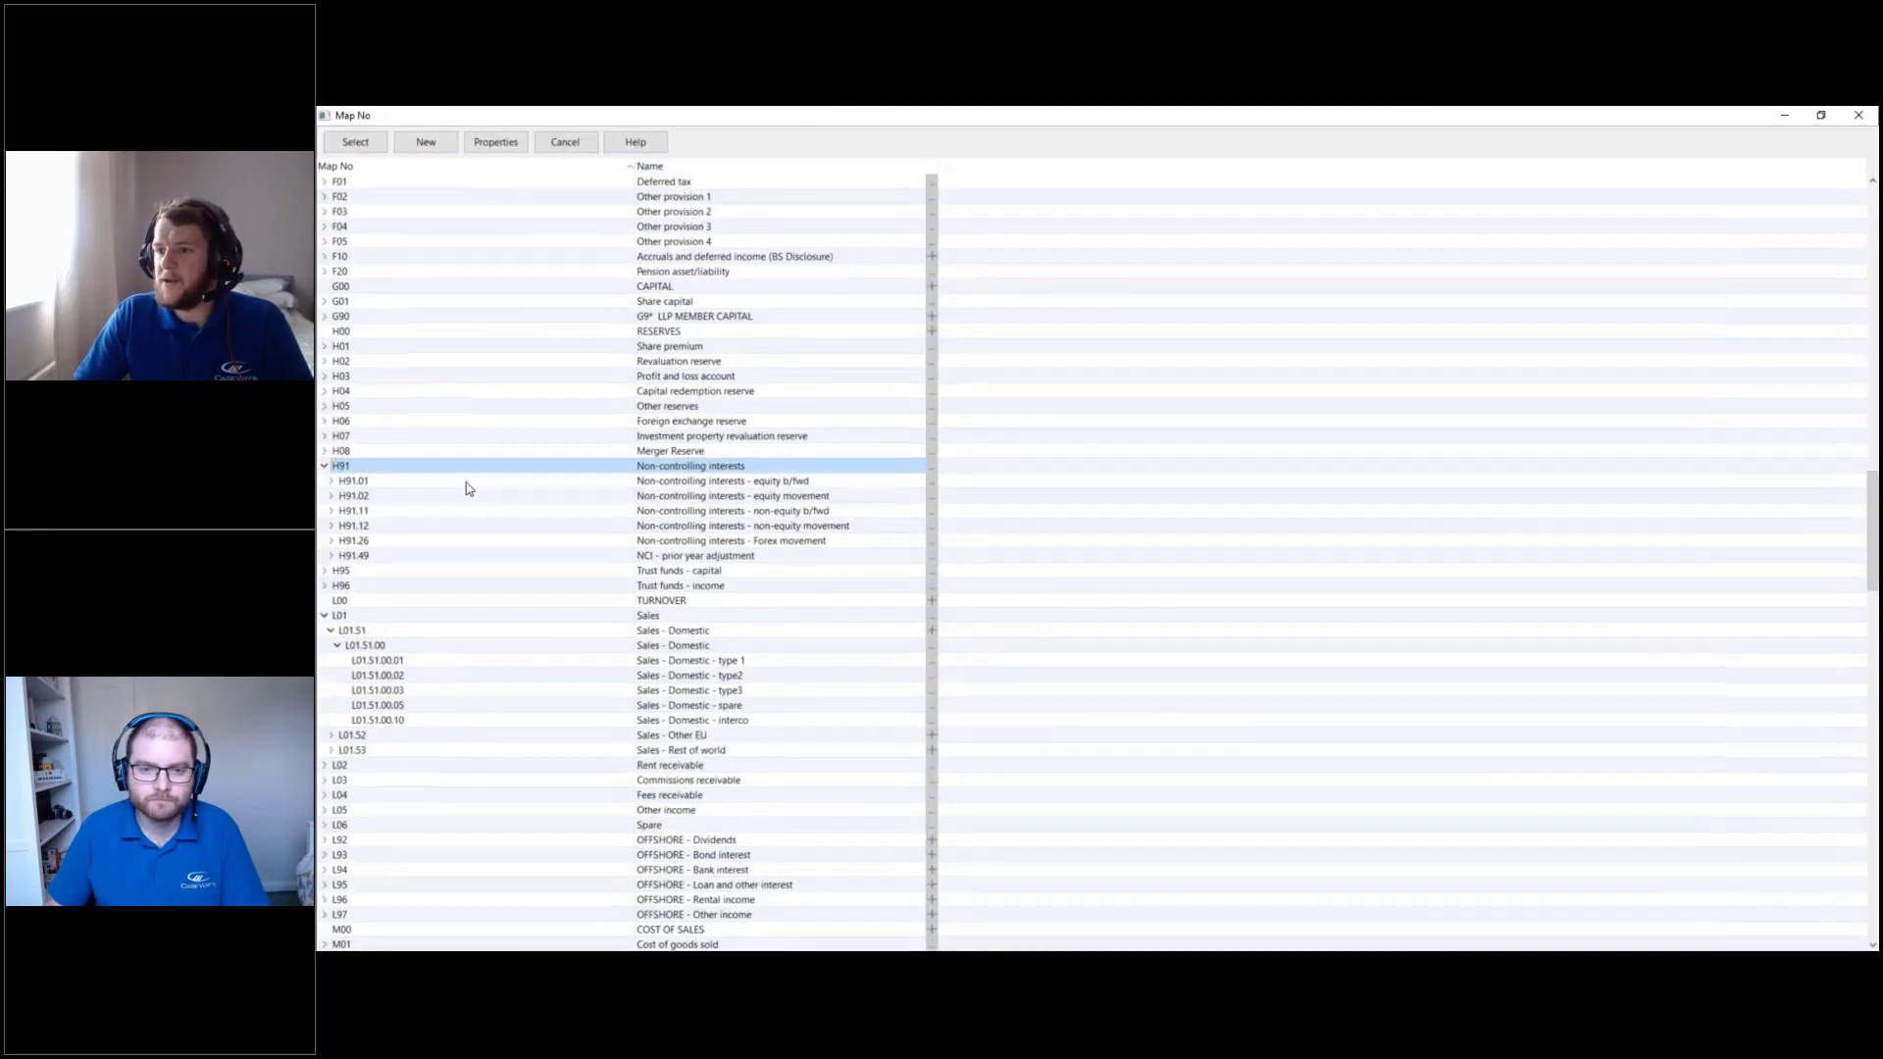
{"action": "left_click", "coordinate": [408, 480]}
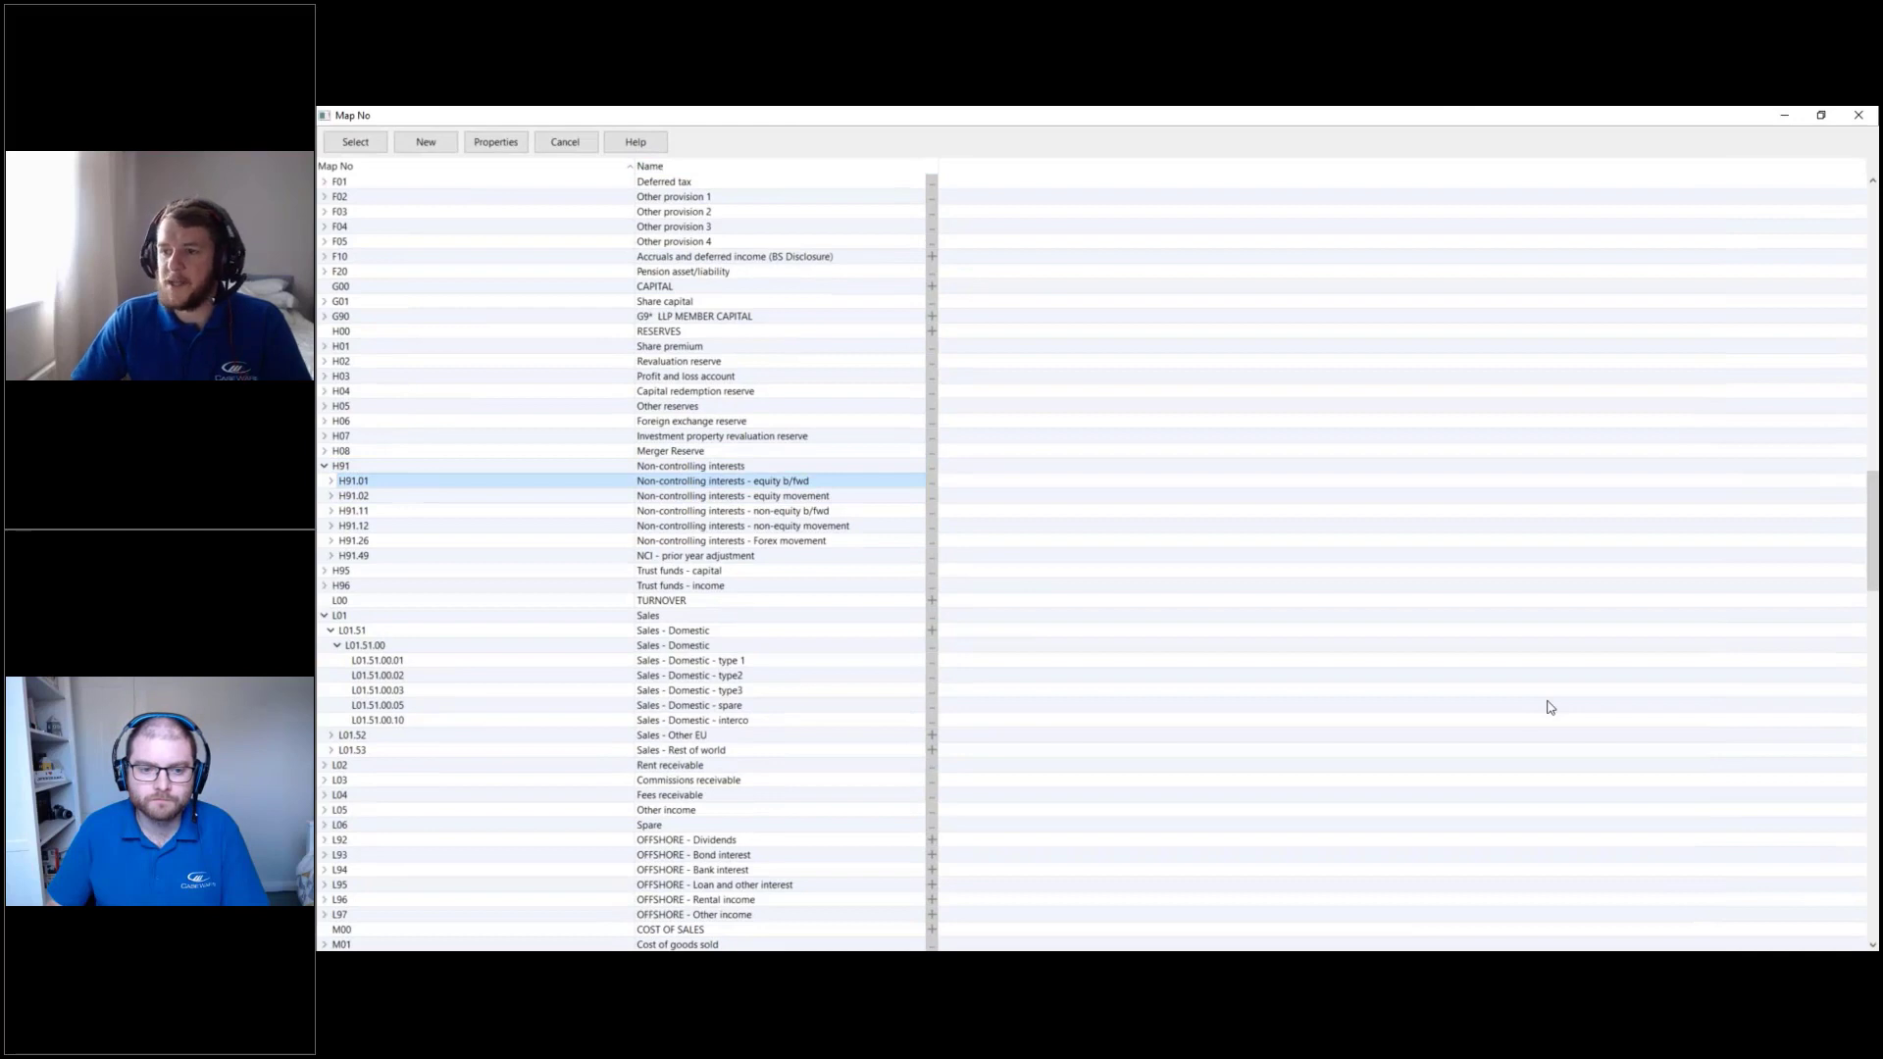
{"action": "key", "text": "Right"}
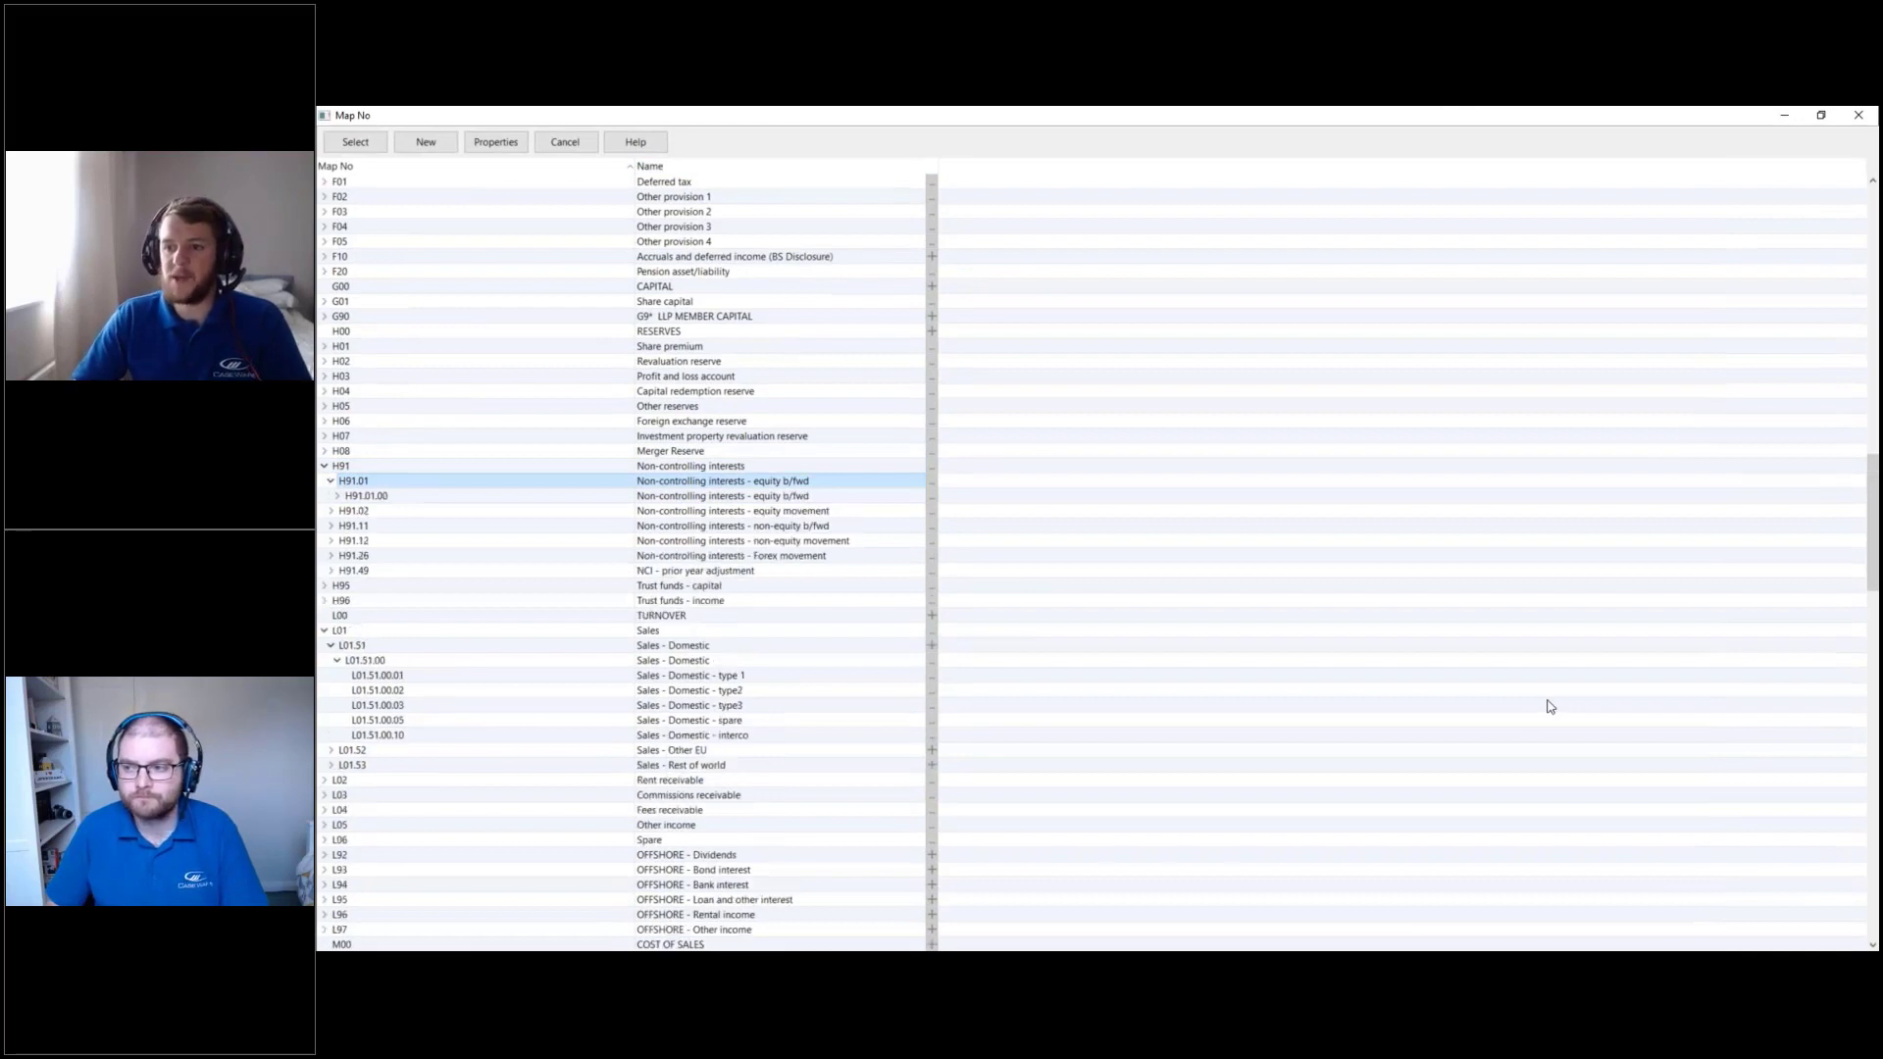
{"action": "key", "text": "Right"}
{"action": "key", "text": "Right"}
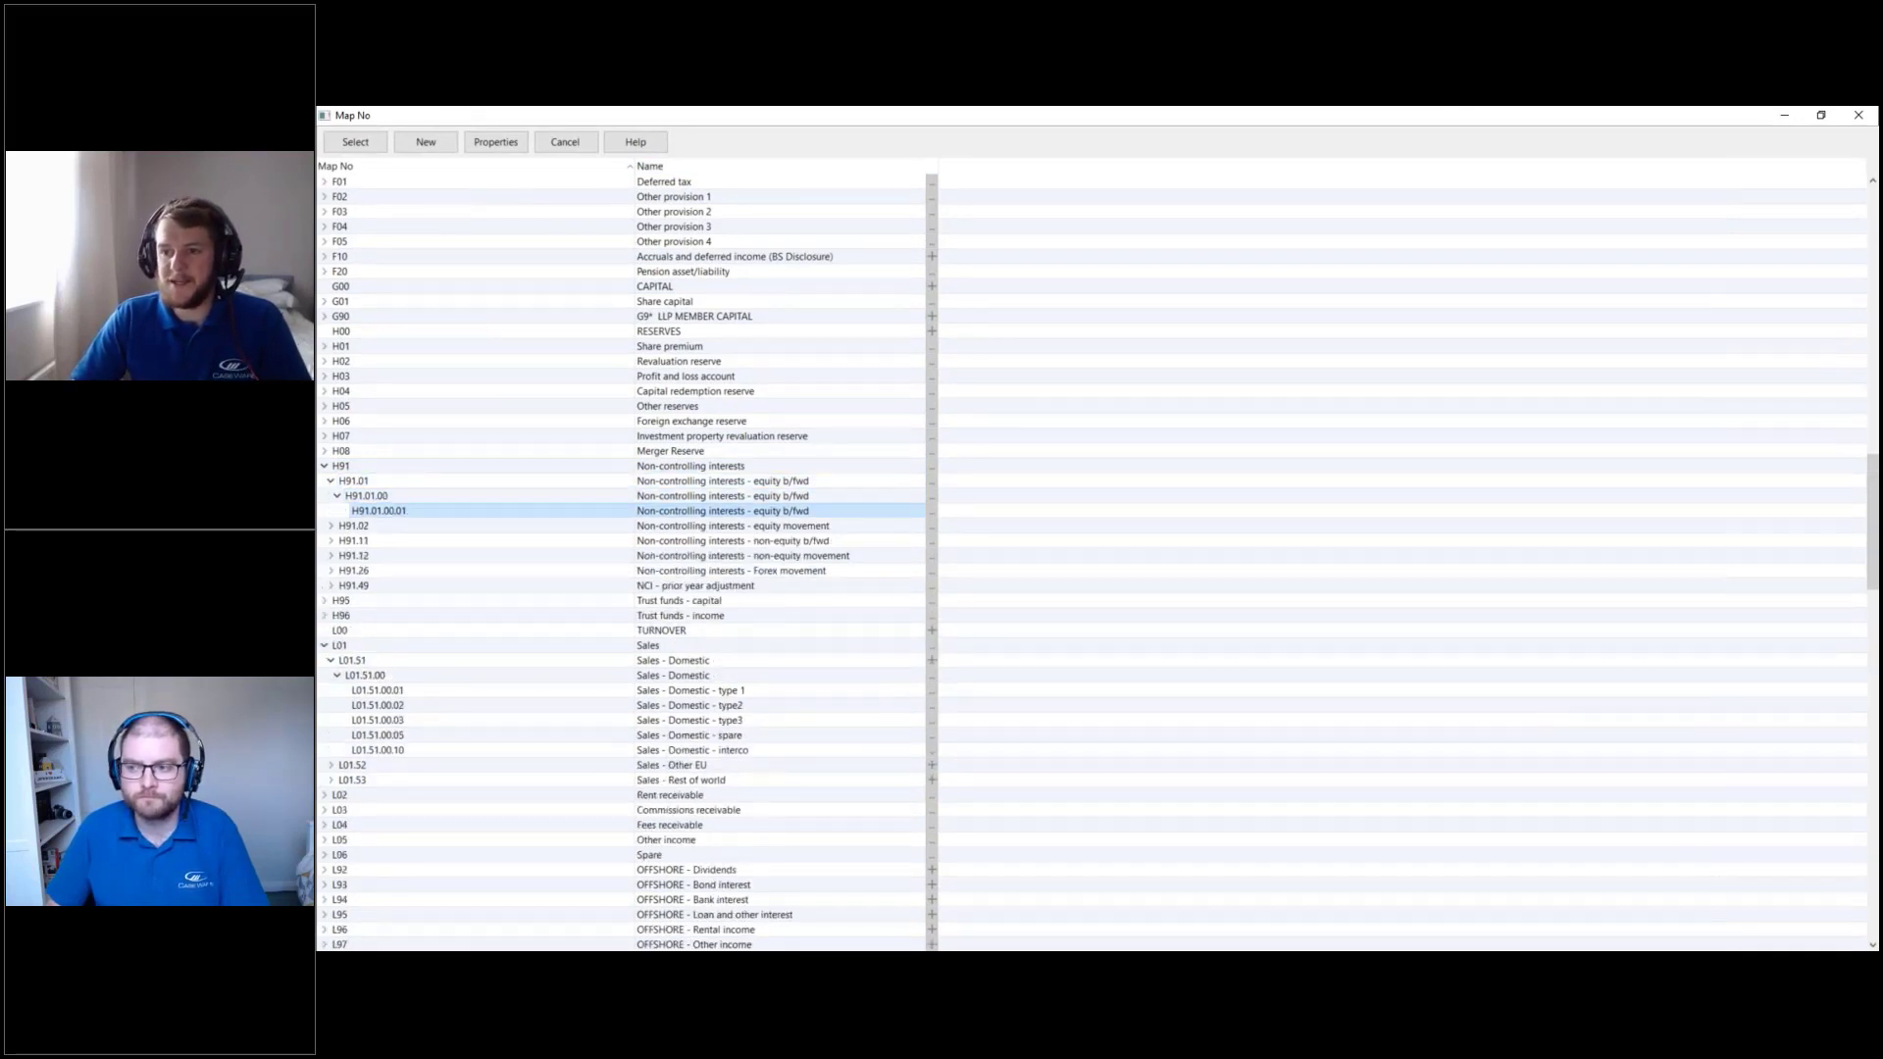
{"action": "key", "text": "Down"}
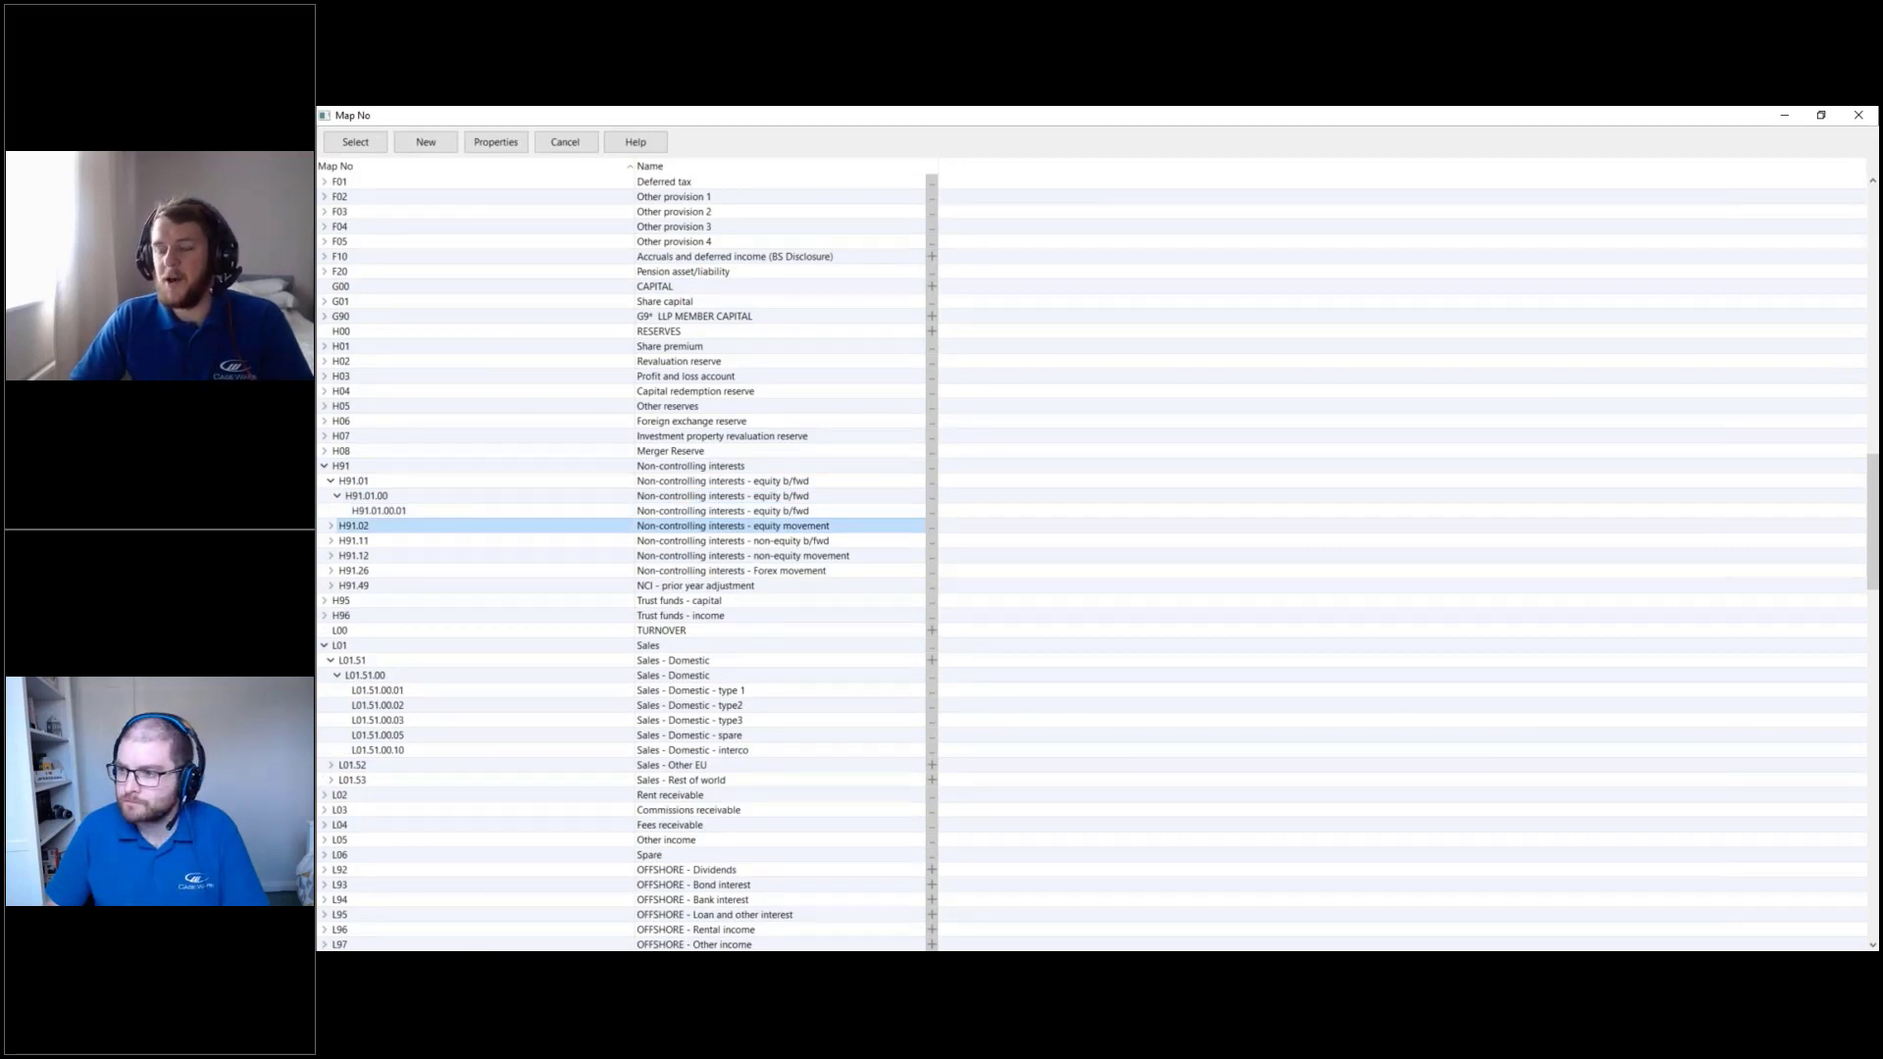
{"action": "key", "text": "Right"}
{"action": "key", "text": "Down"}
{"action": "key", "text": "Down"}
{"action": "key", "text": "Down"}
{"action": "key", "text": "Down"}
{"action": "key", "text": "Down"}
{"action": "key", "text": "Down"}
{"action": "key", "text": "Down"}
{"action": "key", "text": "Down"}
{"action": "key", "text": "Down"}
{"action": "key", "text": "Down"}
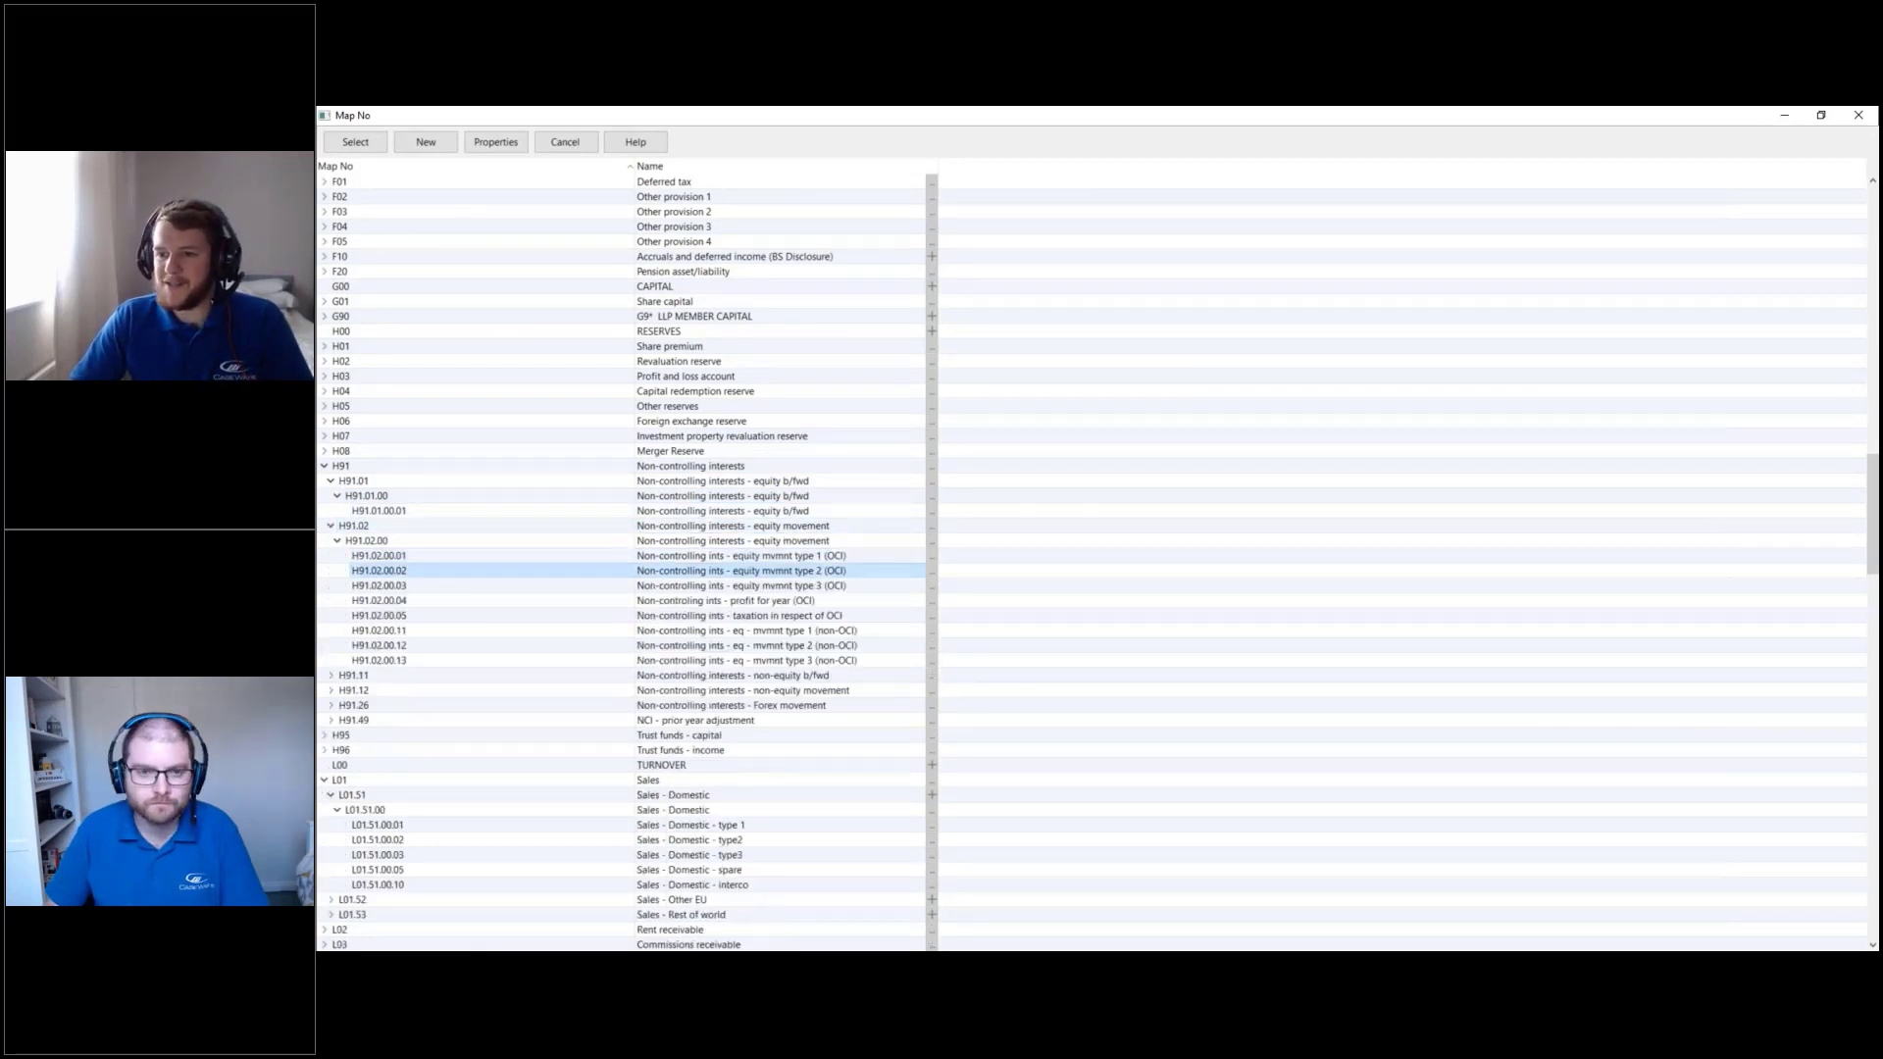
Expand H91.11 and H91.12 to their sub-codes, then return to the 'Got a question?' slide
{"action": "key", "text": "Right"}
{"action": "key", "text": "Down"}
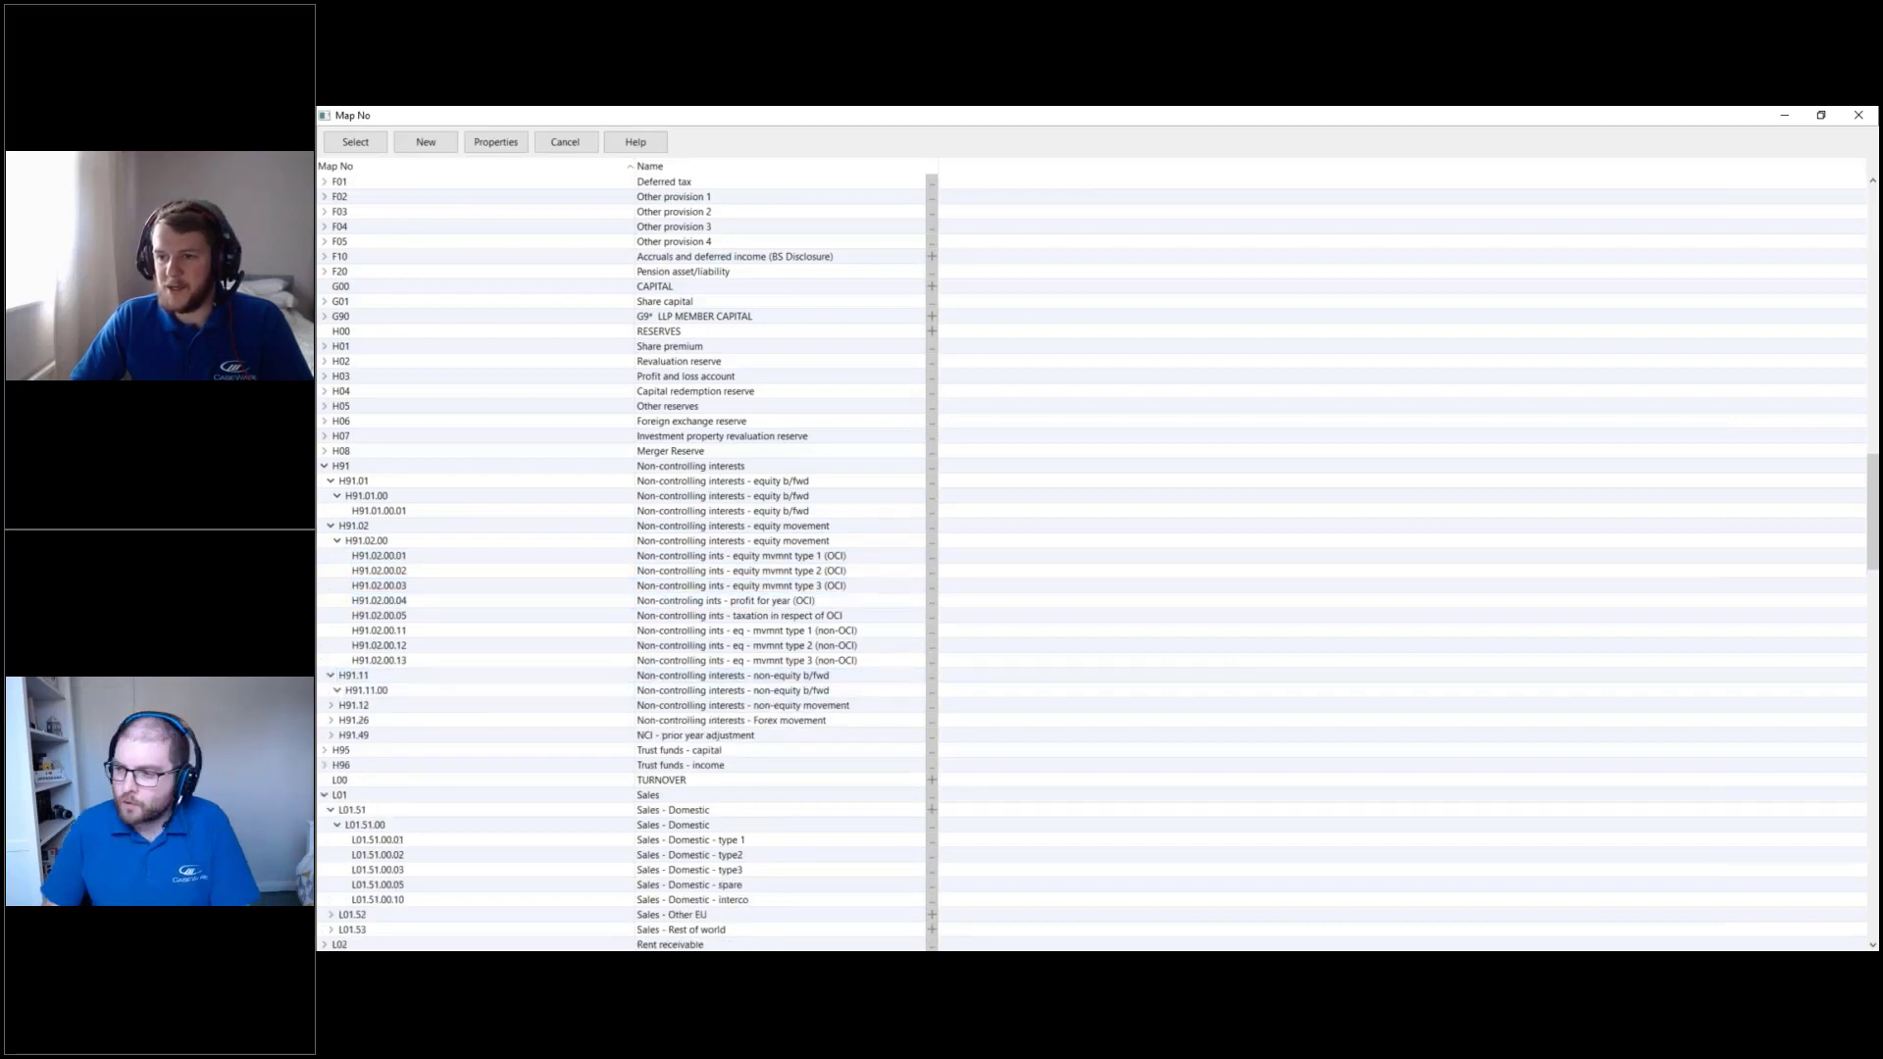
{"action": "key", "text": "Right"}
{"action": "key", "text": "Down"}
{"action": "key", "text": "Down"}
{"action": "key", "text": "Right"}
{"action": "key", "text": "Down"}
{"action": "key", "text": "Right"}
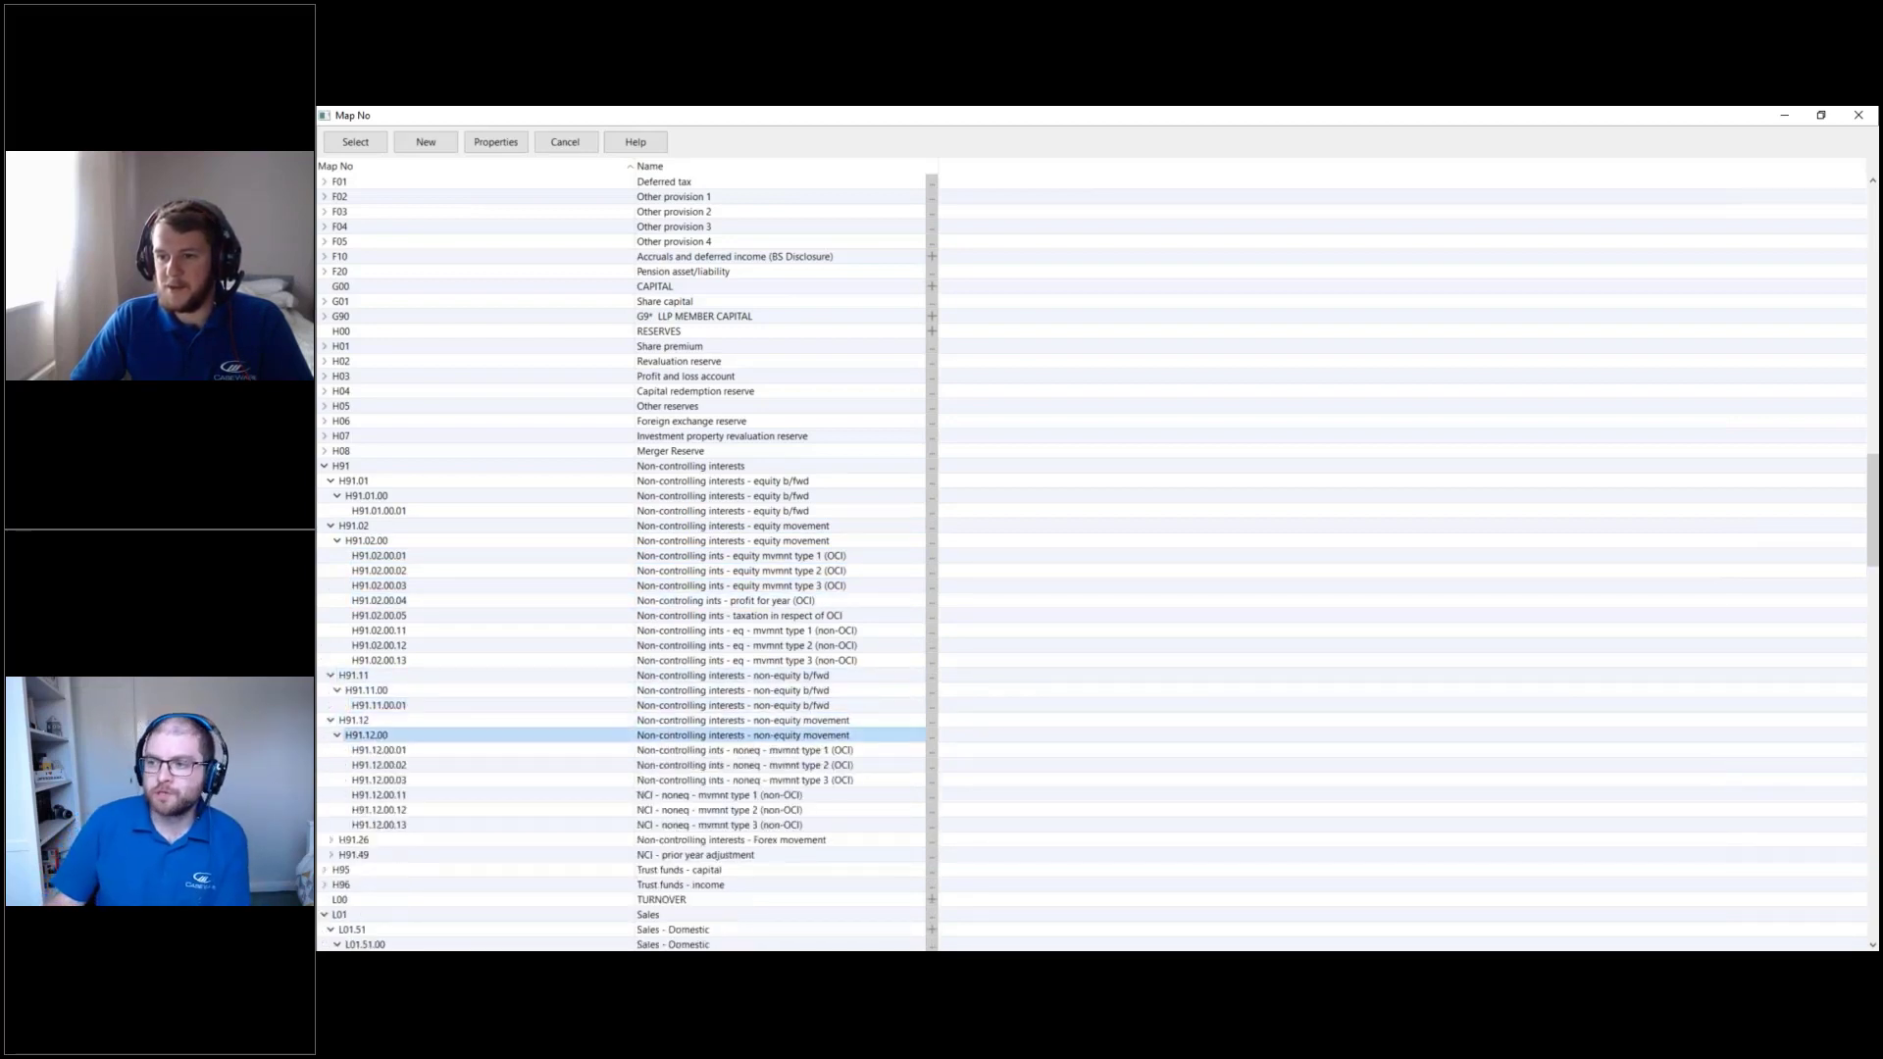
{"action": "scroll", "coordinate": [889, 567], "scroll_direction": "down", "scroll_amount": 3}
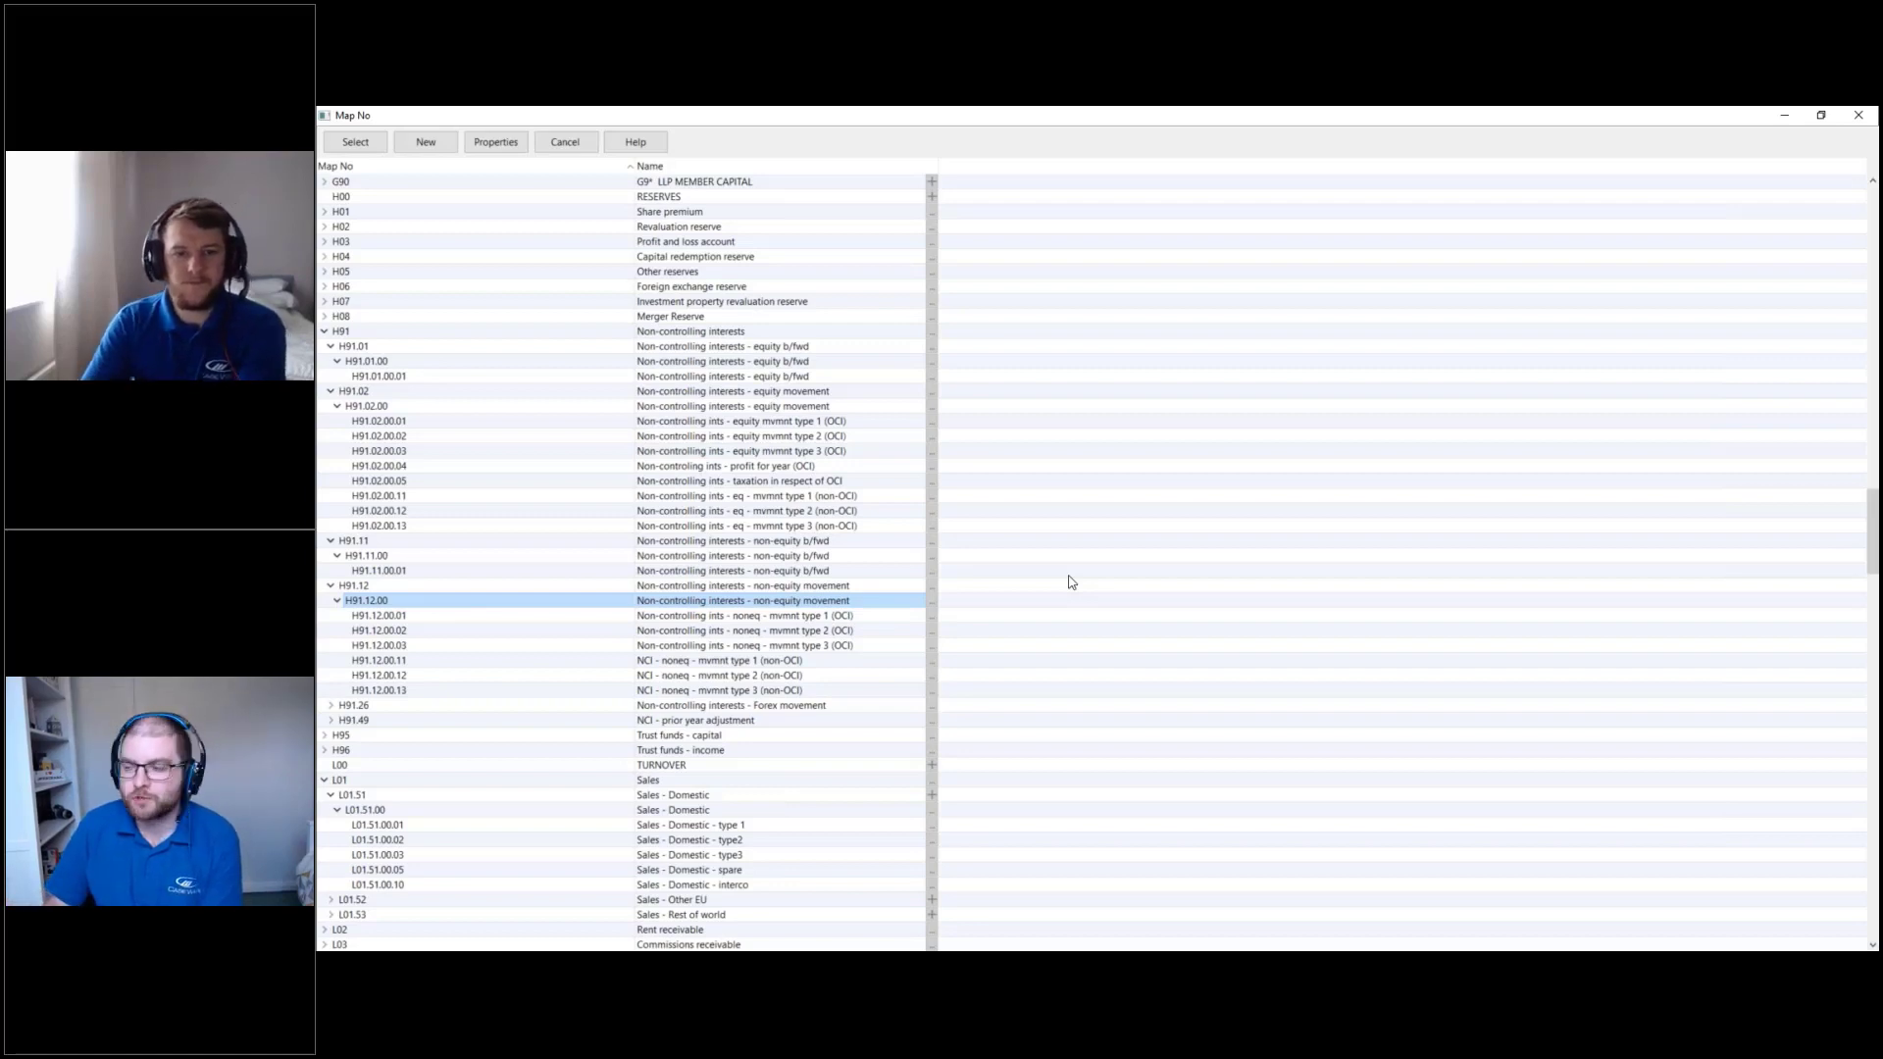
{"action": "key", "text": "alt+Tab"}
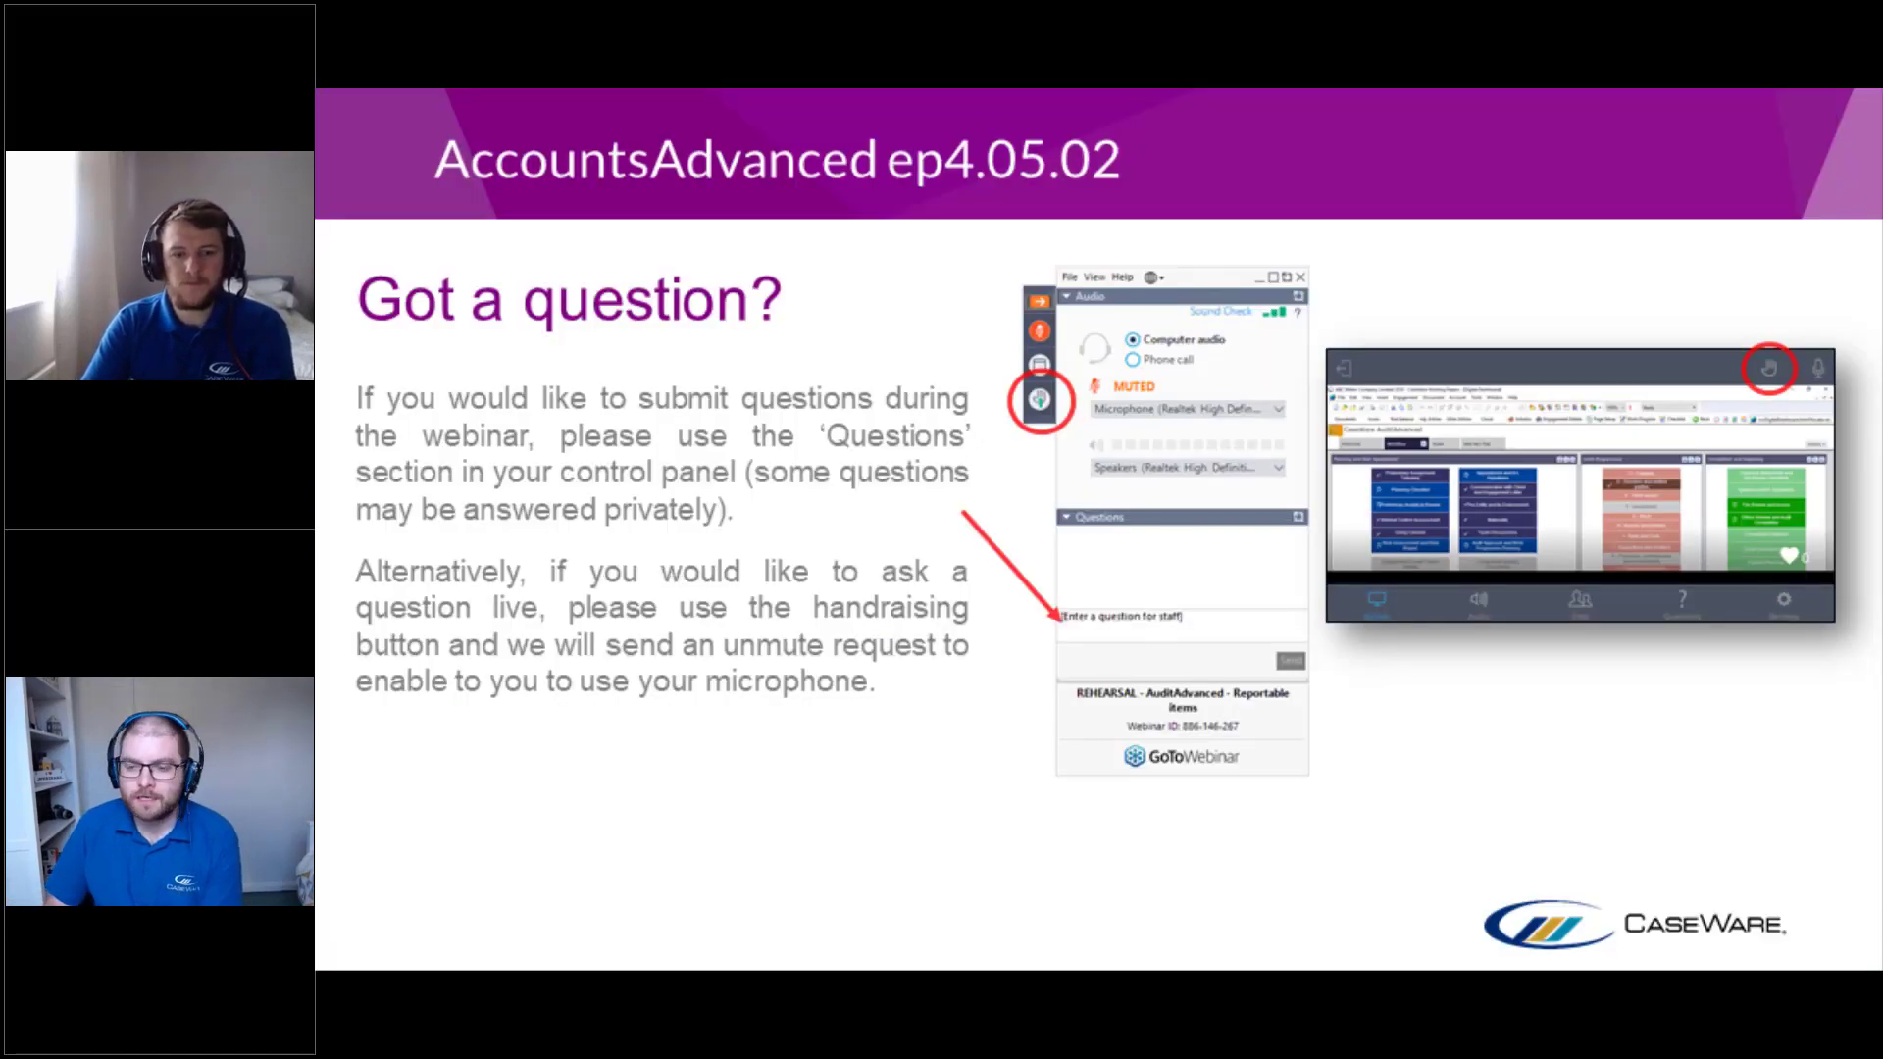